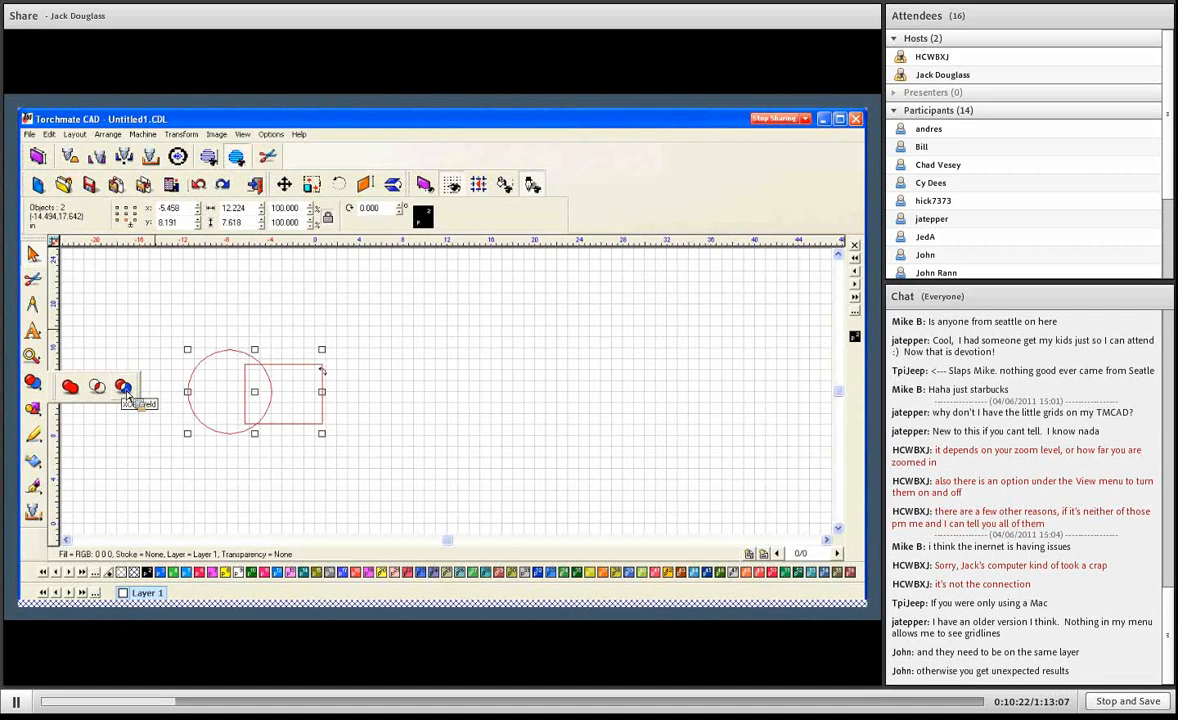
- Apply an XOR Weld to the overlapping circle and square, and move the notched circle left, clear of the square piece
click(125, 393)
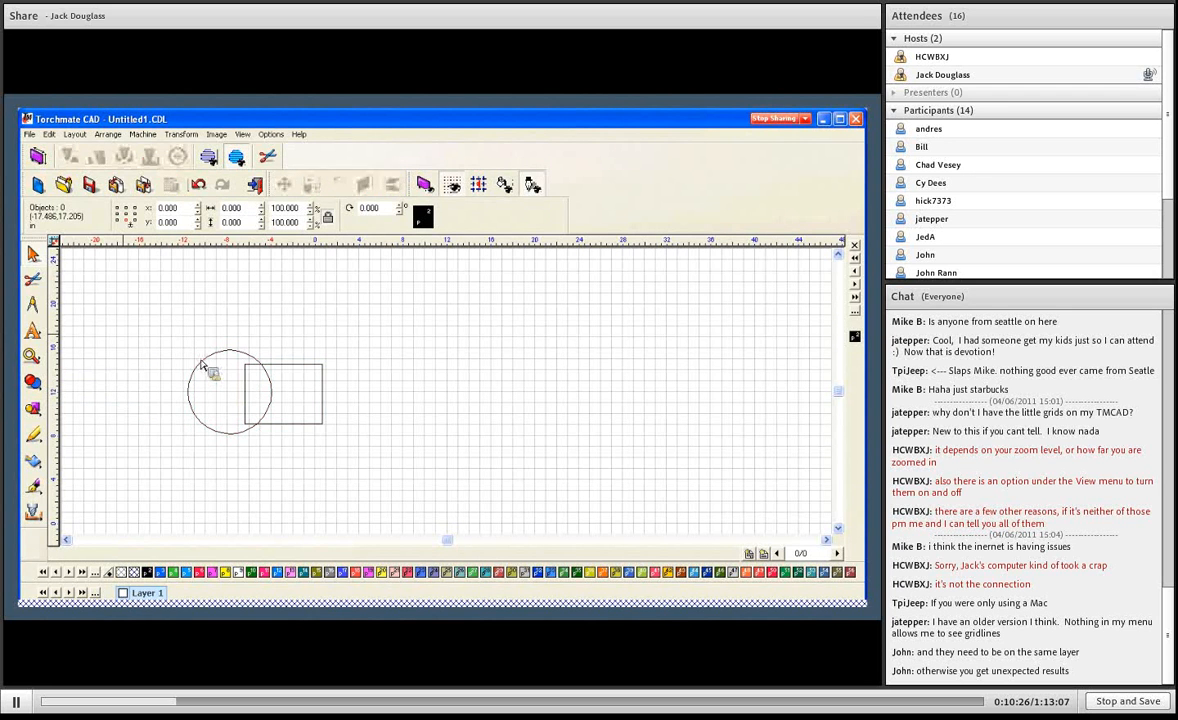
click(229, 397)
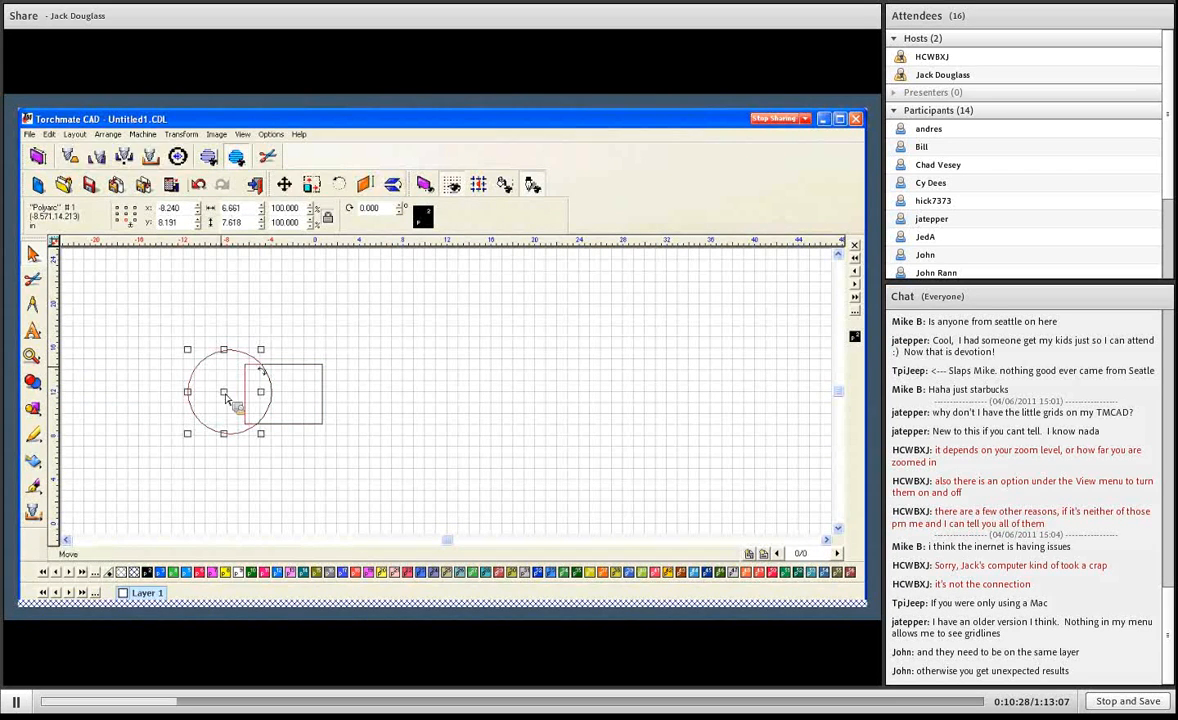
drag(229, 397, 196, 396)
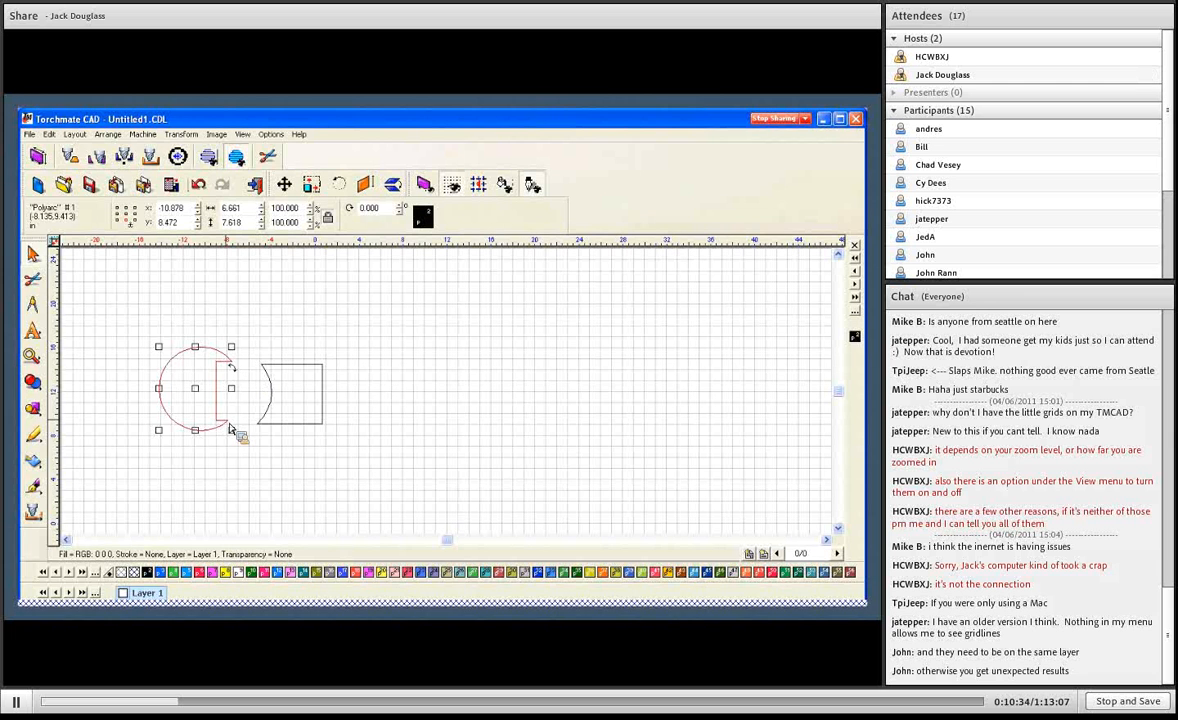
click(270, 331)
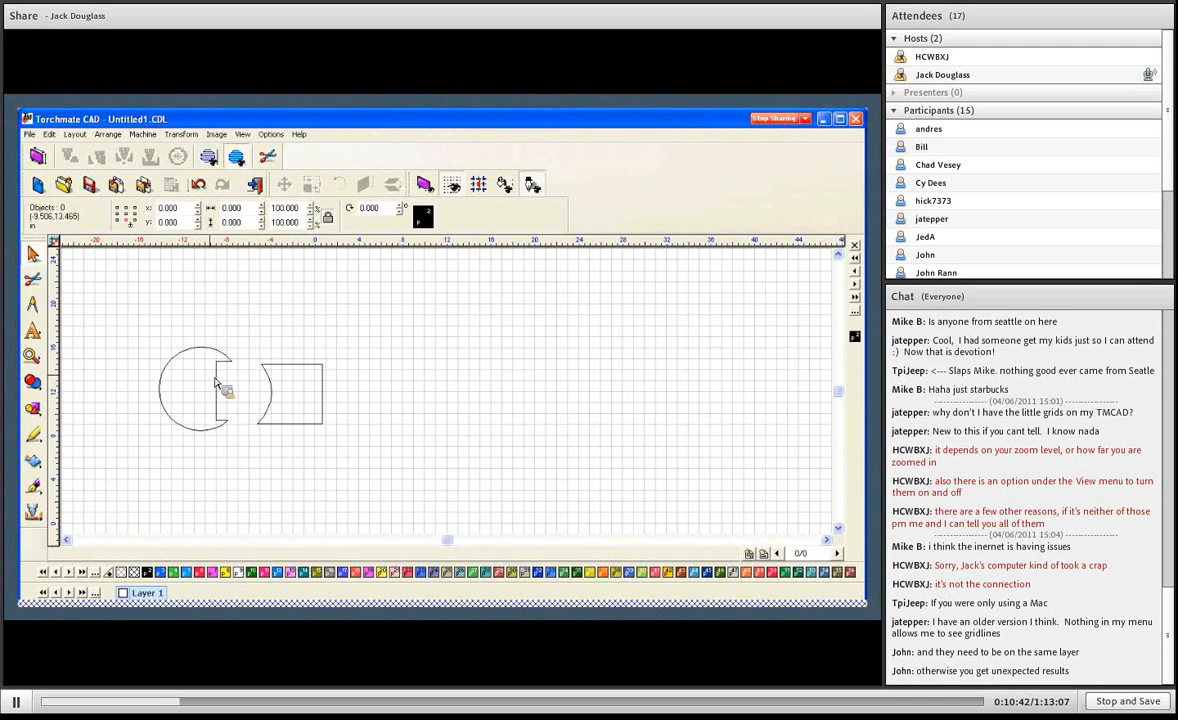
click(289, 371)
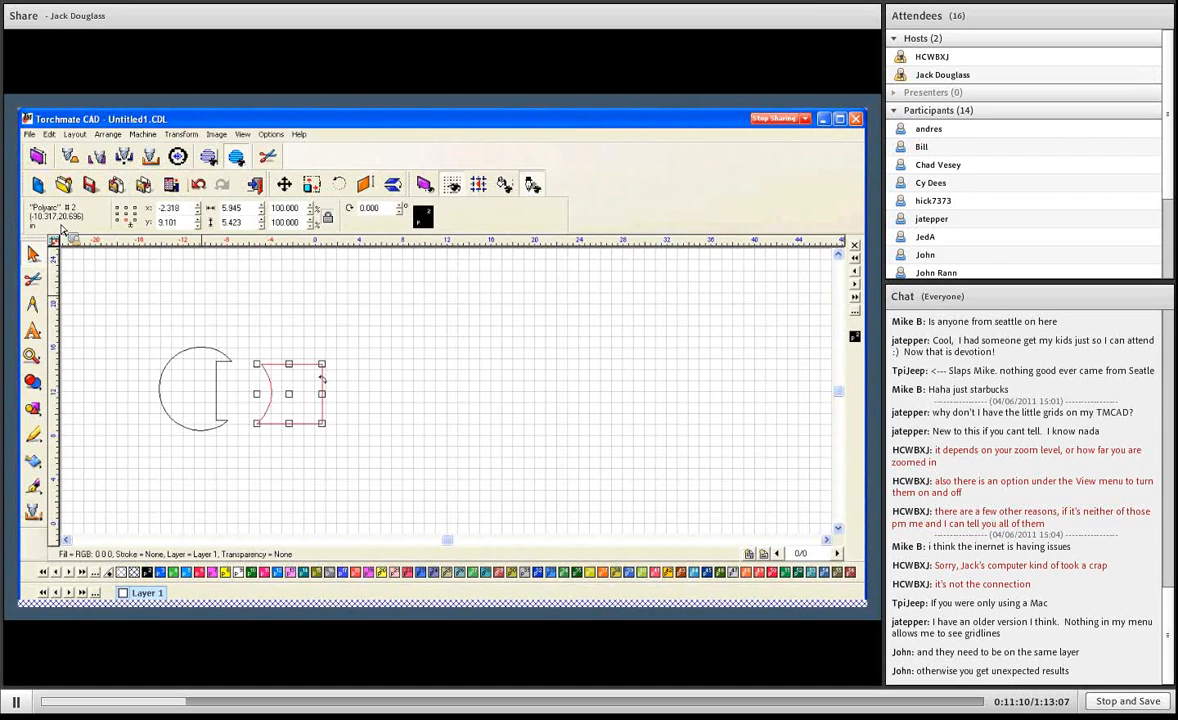
- Draw a circle with a radius of about 1.57 in above the cut square
click(31, 412)
click(73, 416)
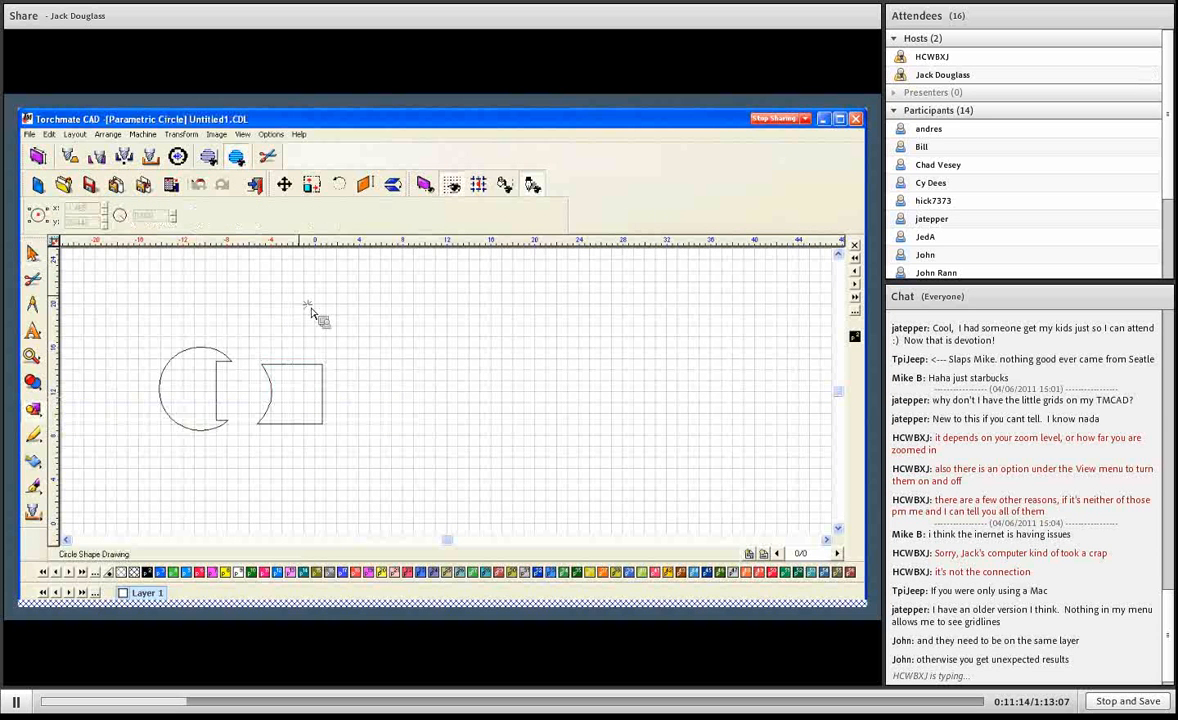
drag(310, 306, 331, 317)
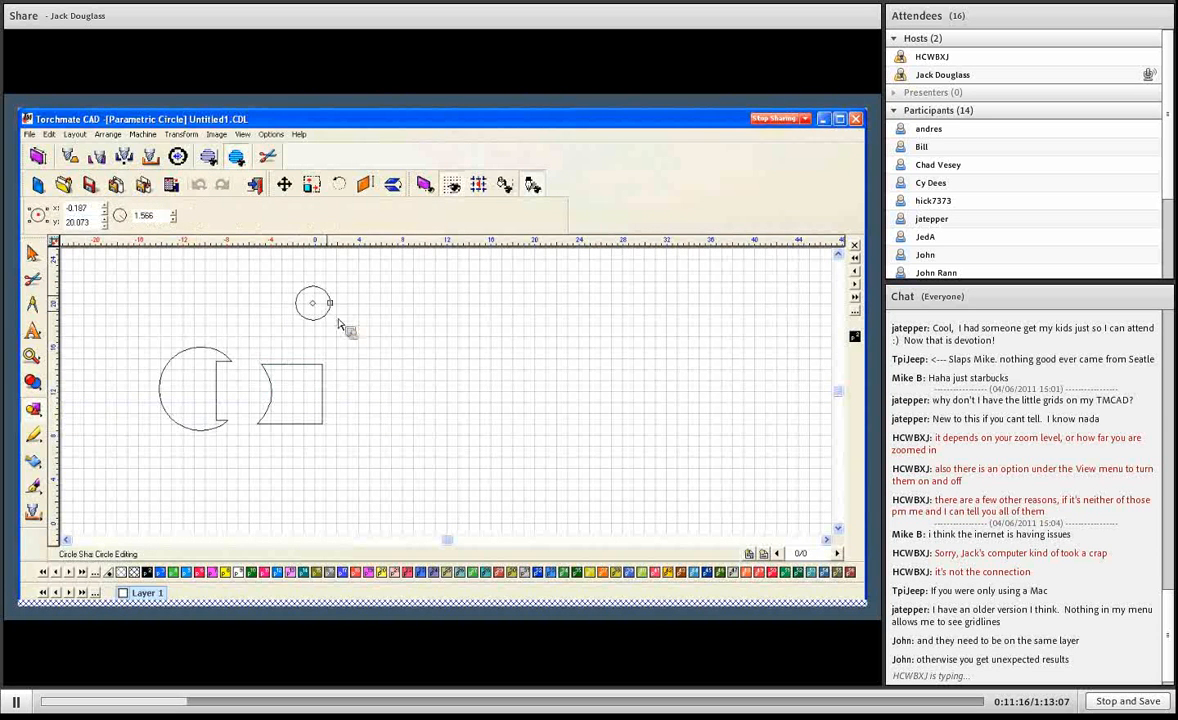
click(33, 254)
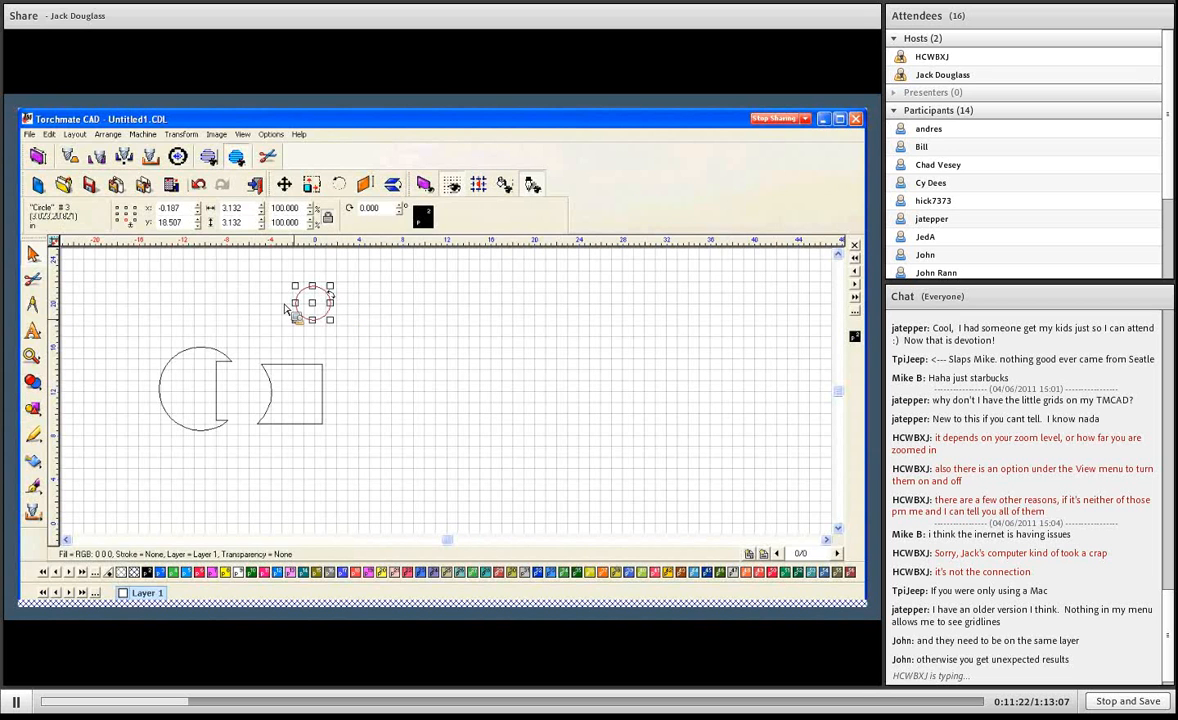
- Convert the notched circle from a polyarc to a polygon and clear the selection
click(266, 366)
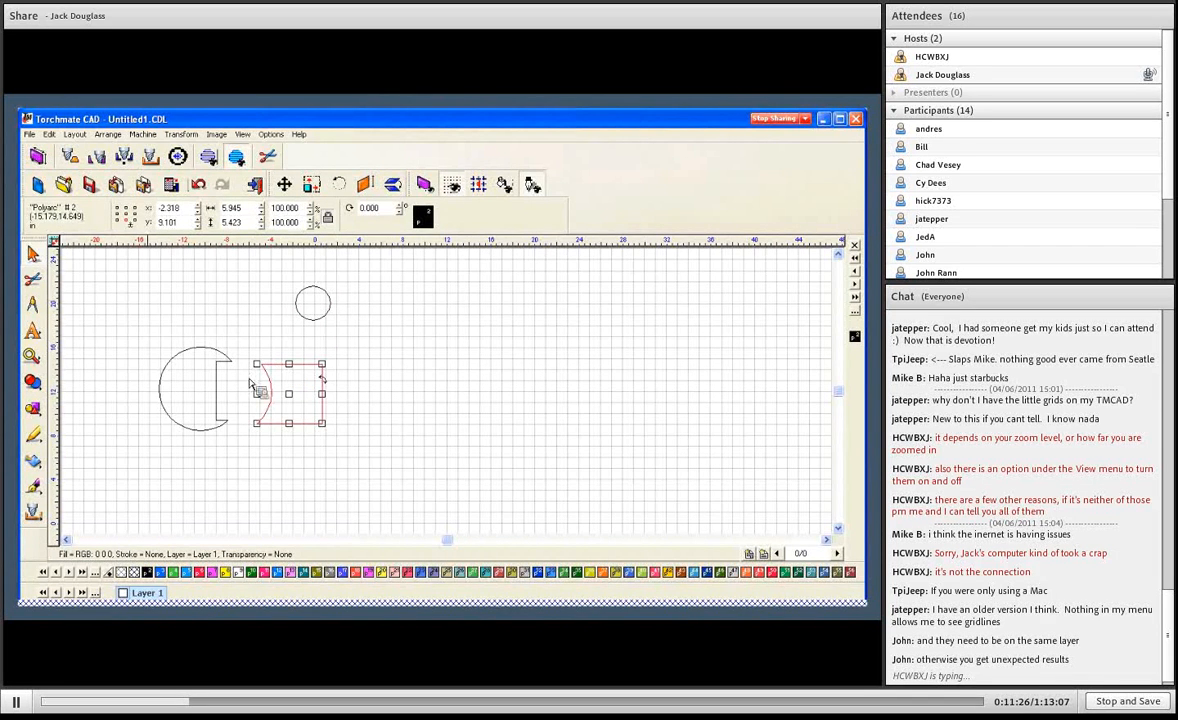
click(225, 358)
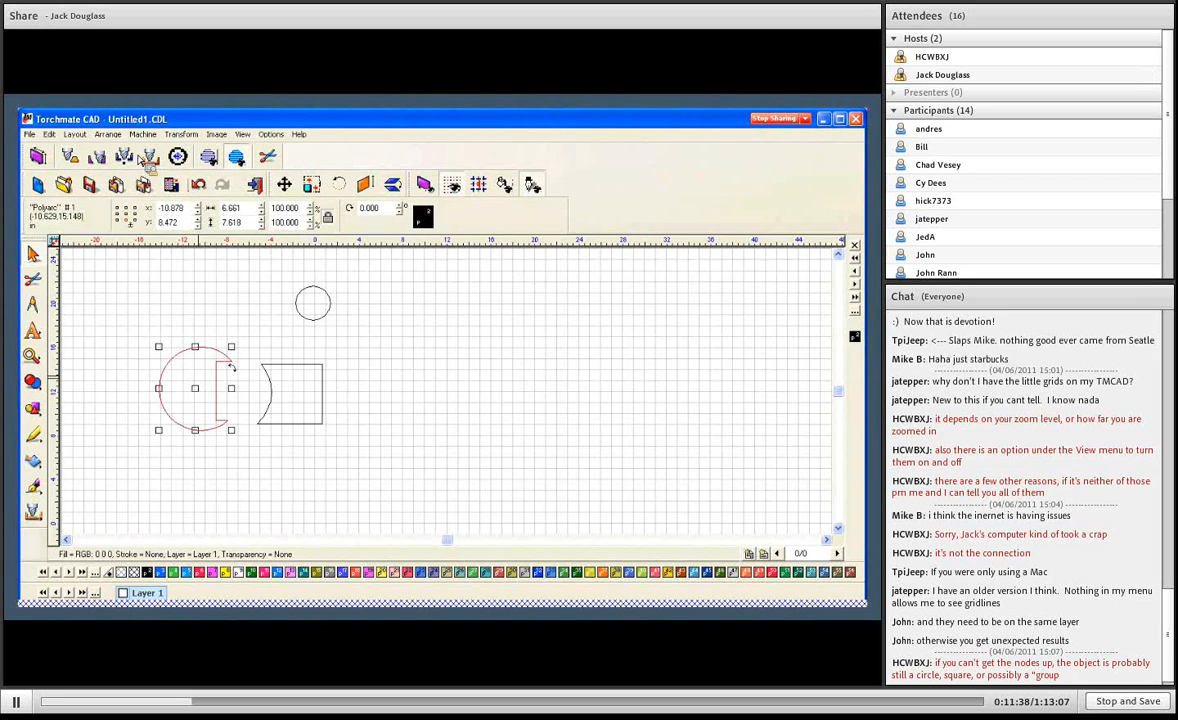
click(108, 134)
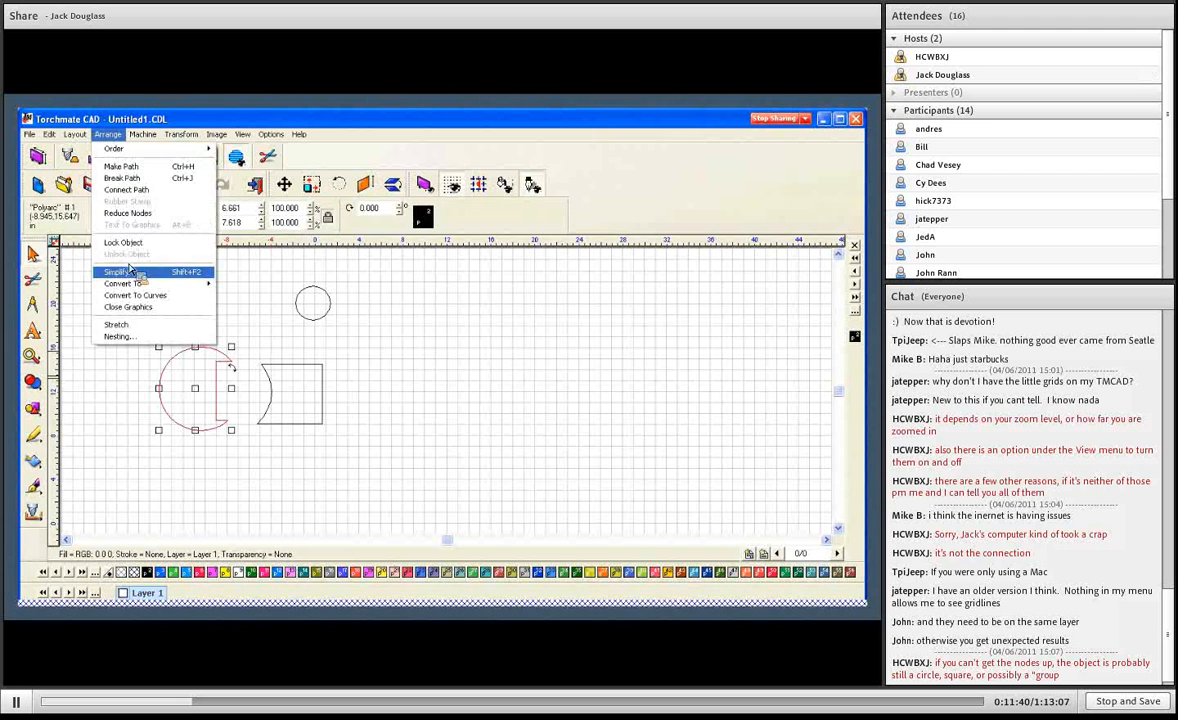
mouse_move(137, 285)
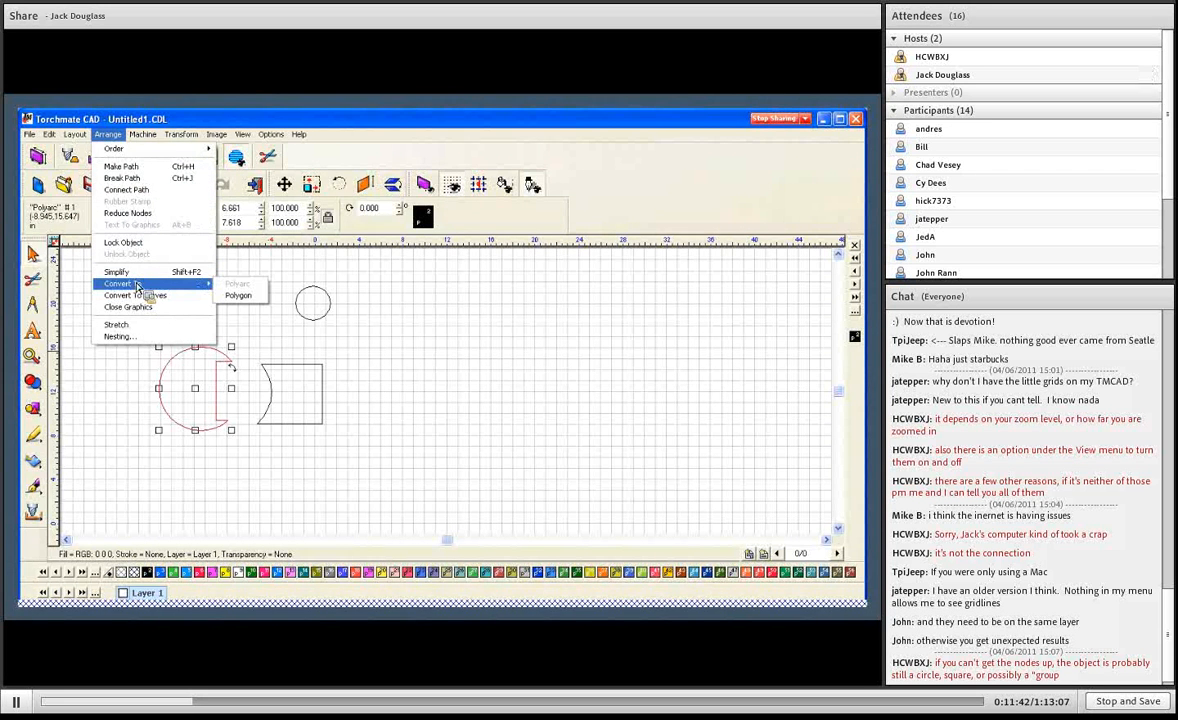
click(241, 296)
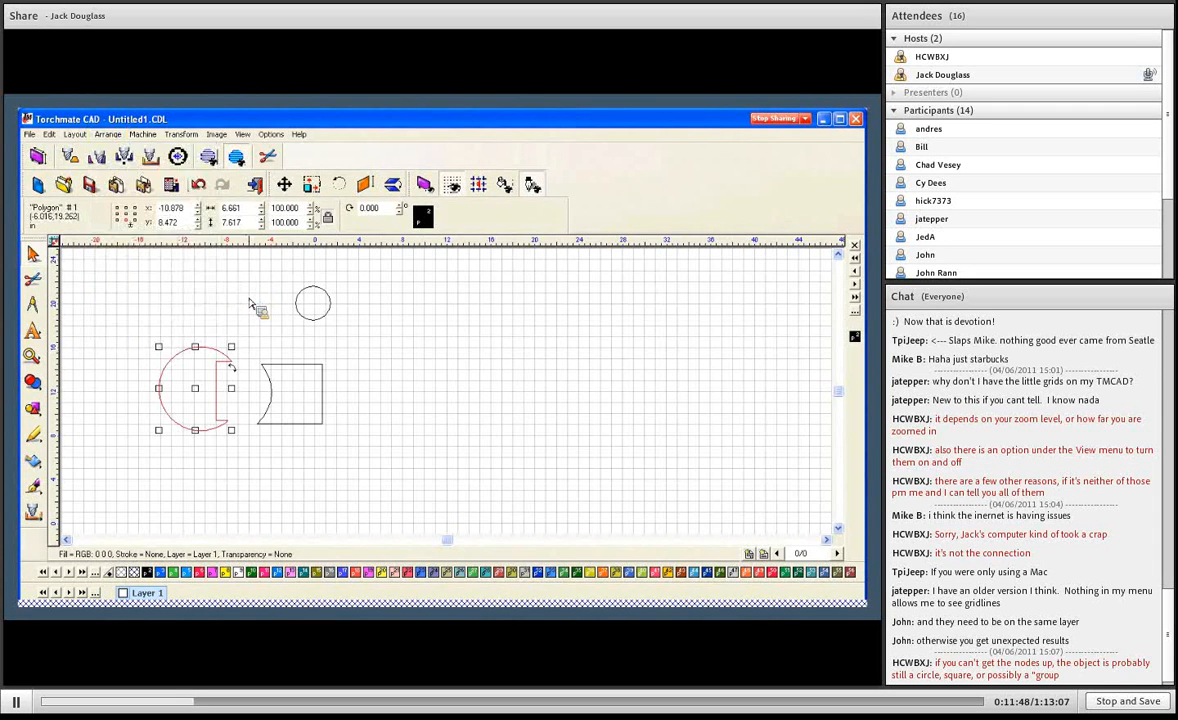
click(252, 327)
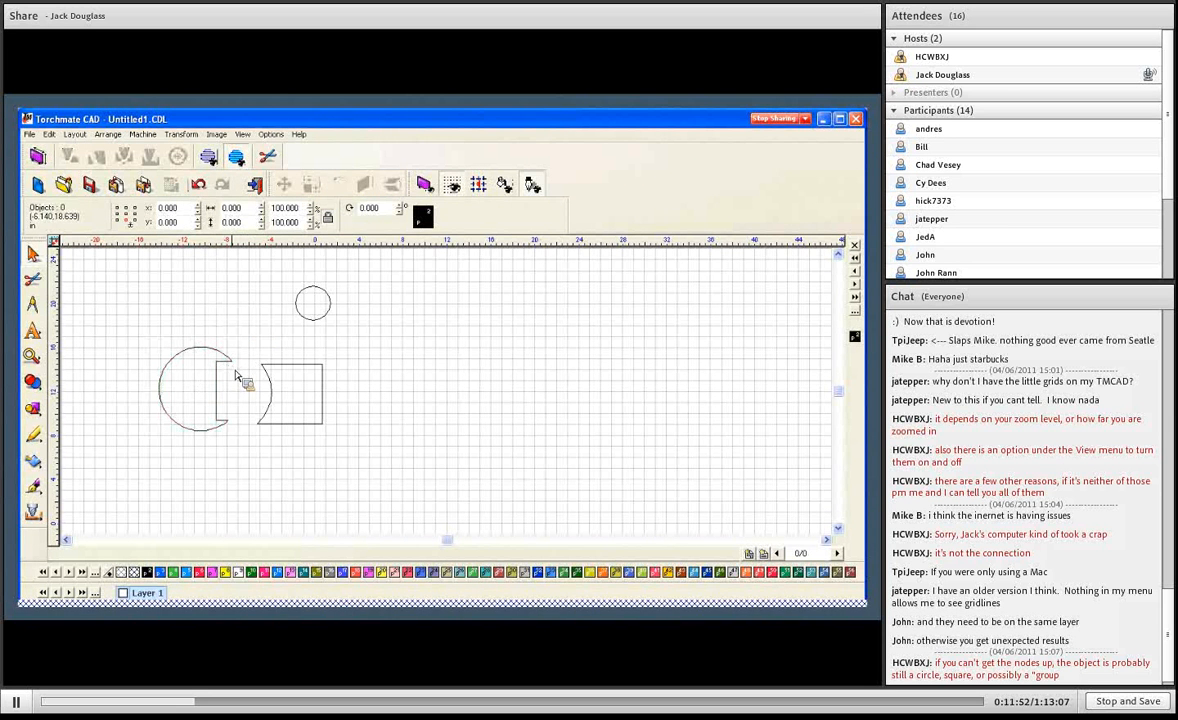
- Open the notched circle polygon for node editing, with the view fitted to it
click(231, 366)
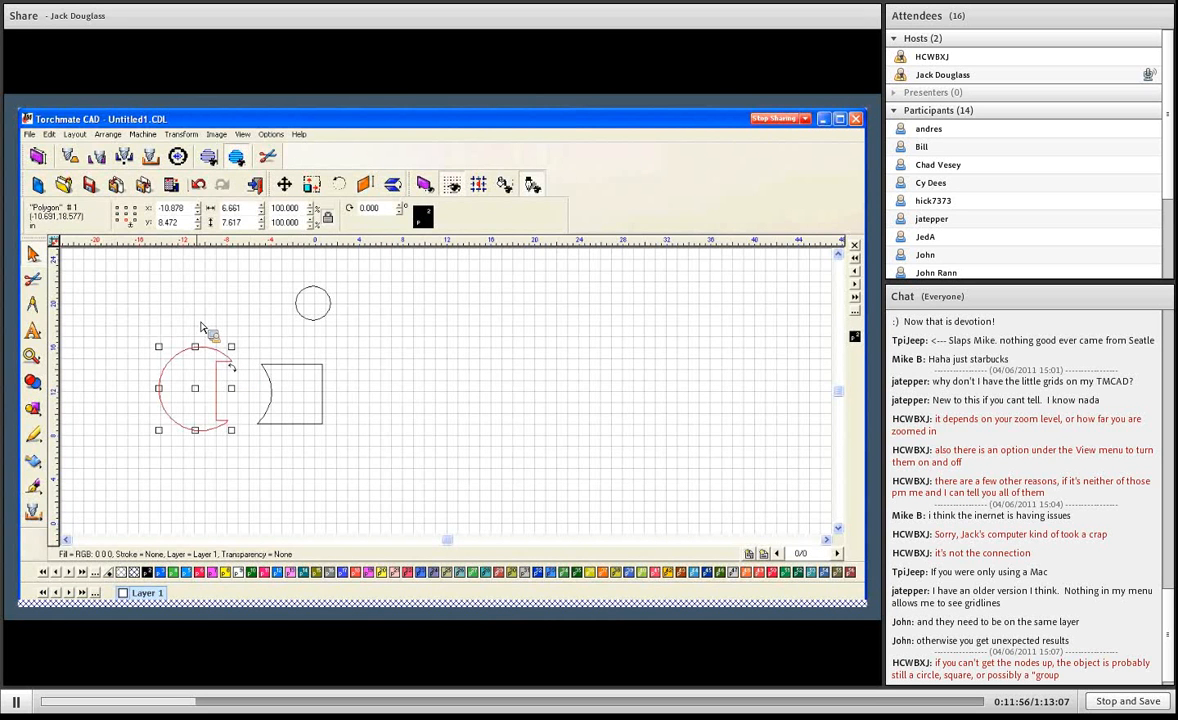
key(F6)
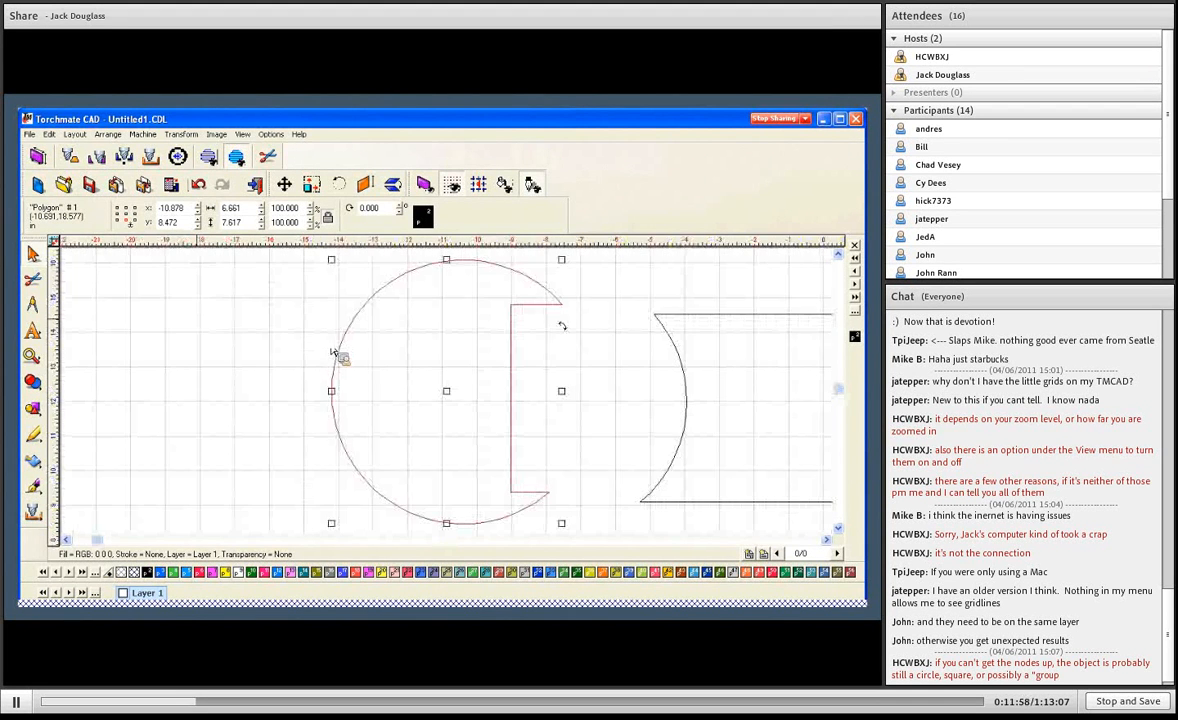
click(342, 345)
click(344, 350)
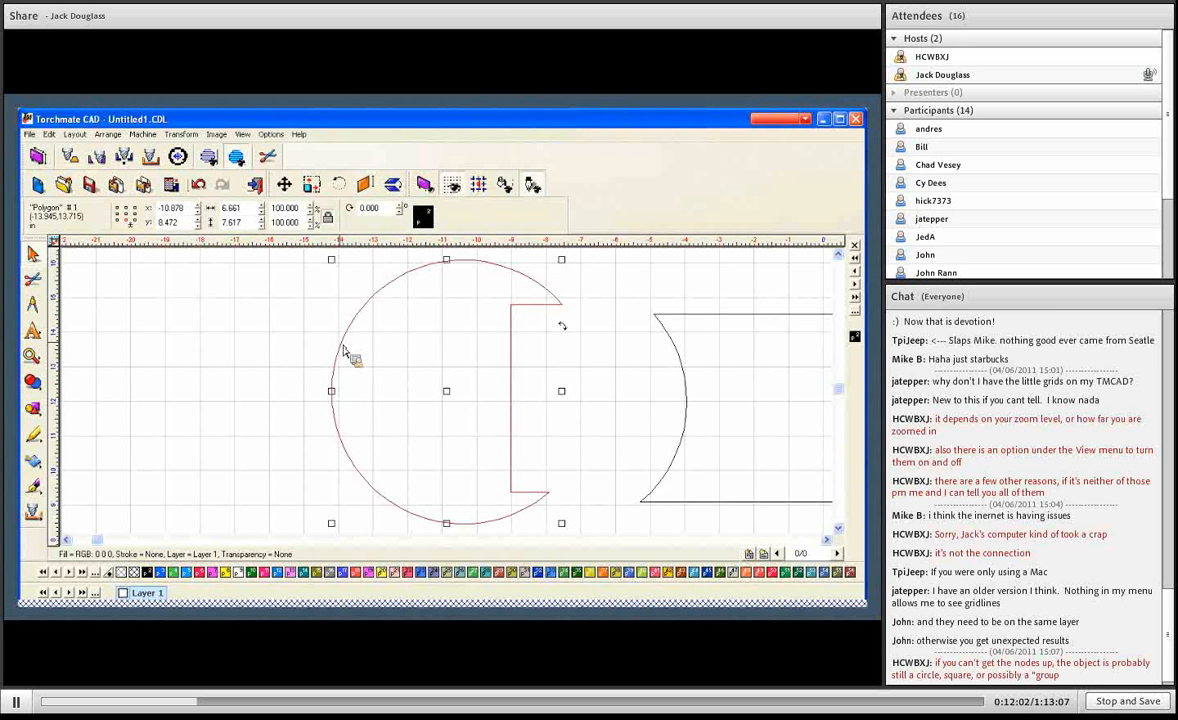
double_click(344, 352)
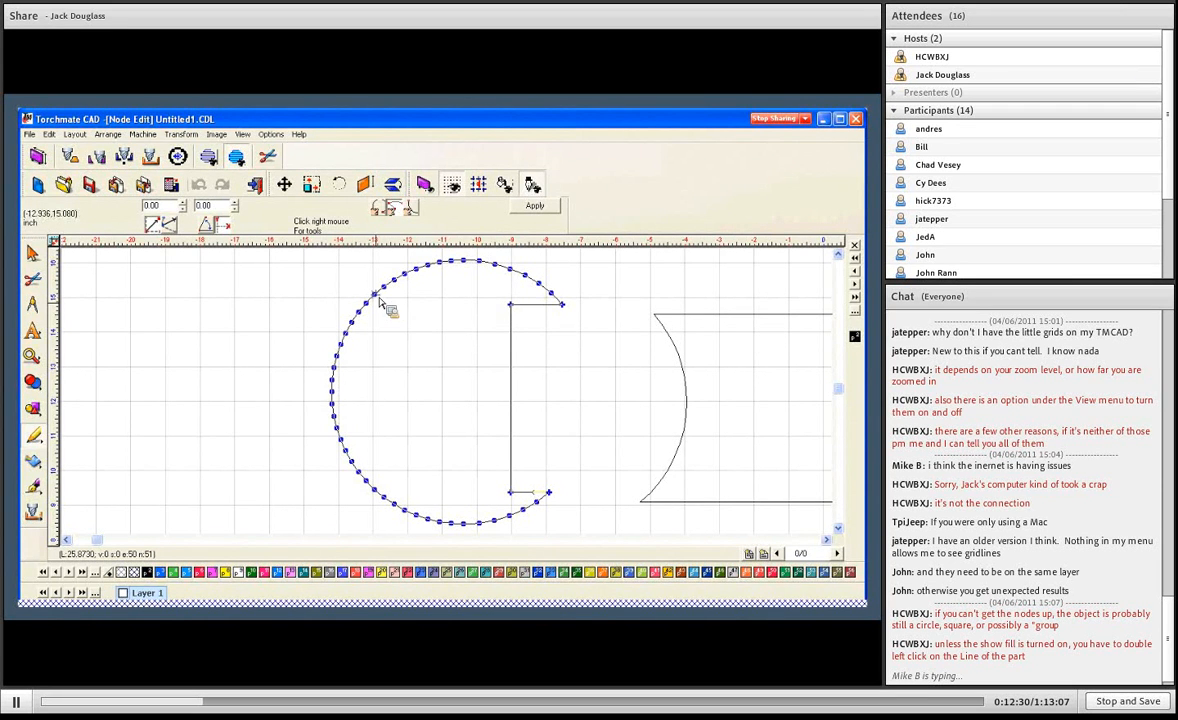
- Try pulling a node on the arc's upper left outward to about -13.61, 15.50, and undo the move
drag(357, 290, 352, 281)
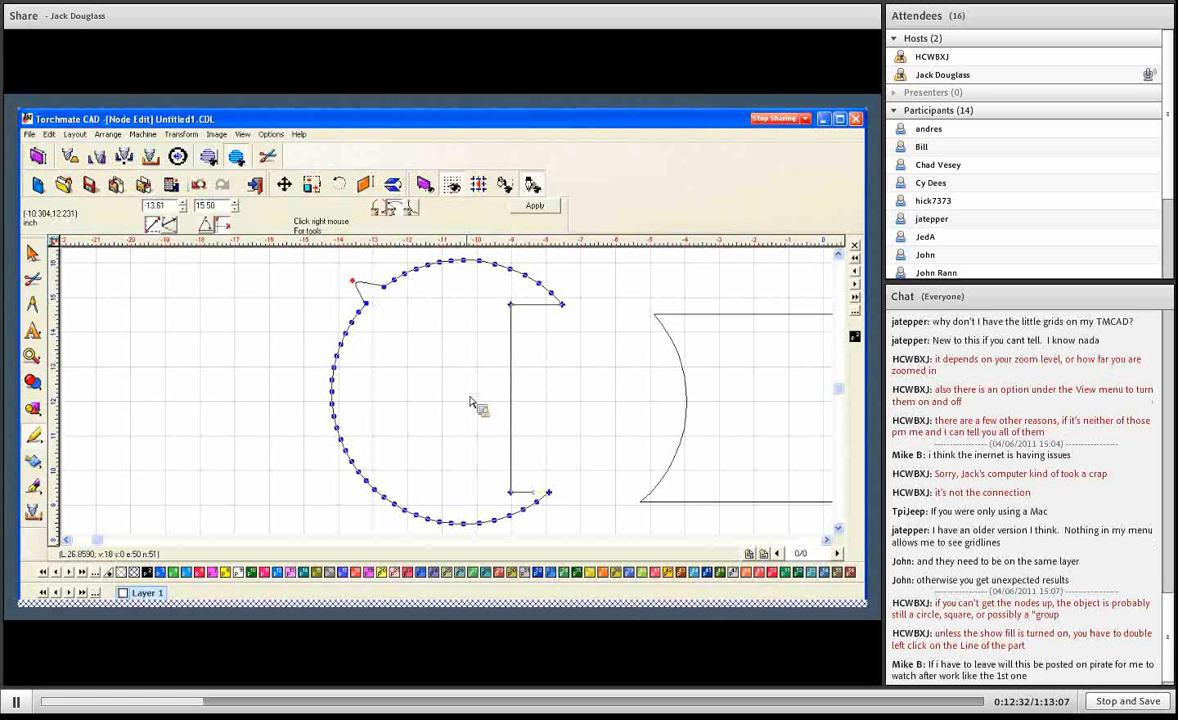
click(204, 186)
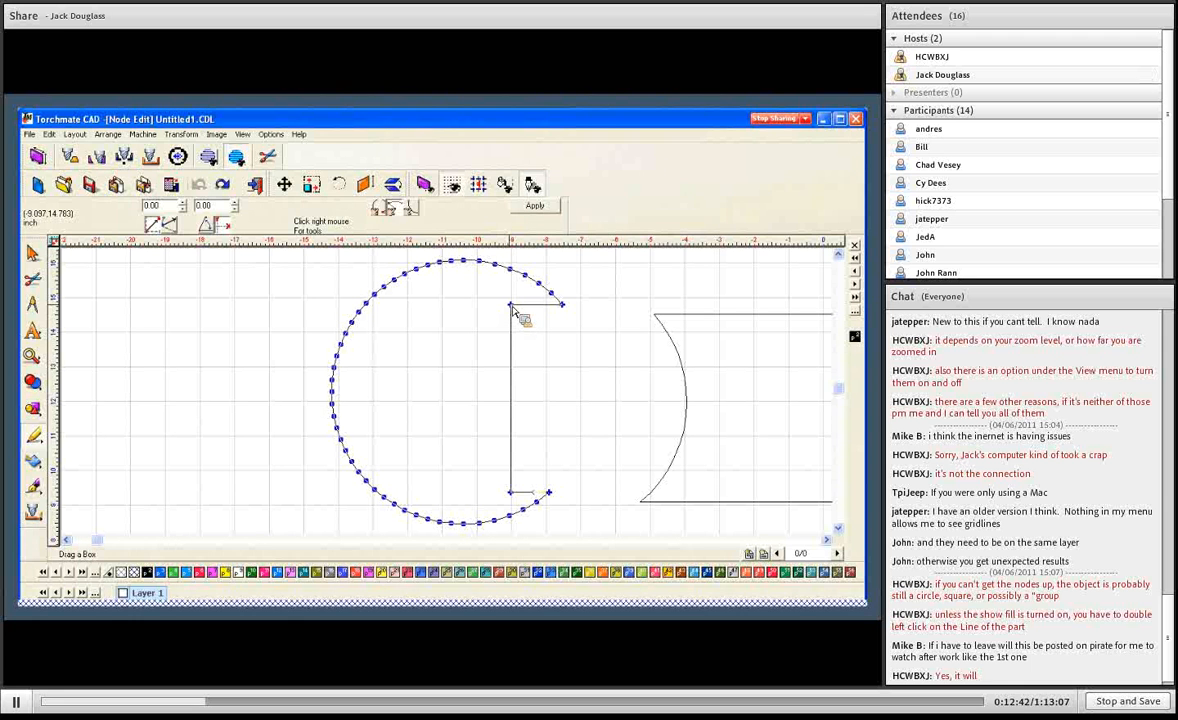
click(512, 309)
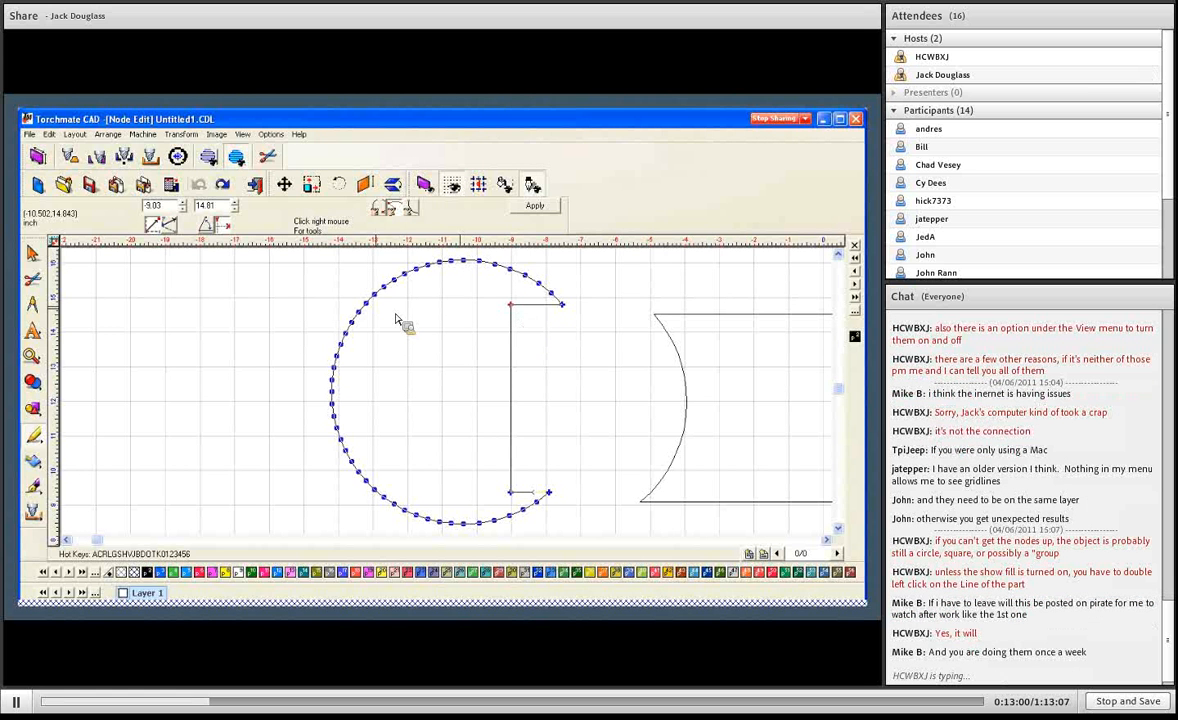
- Turn a node on the arc's upper left into a sharp corner and reposition it at about -13.35, 14.92
click(366, 303)
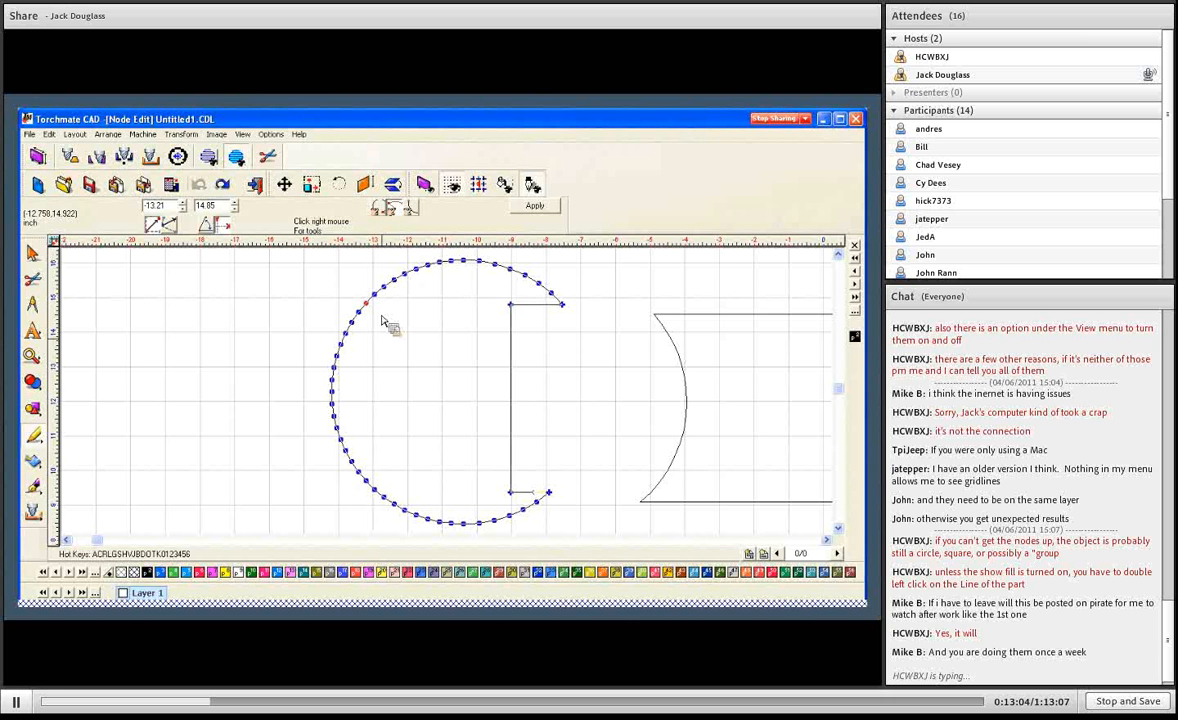
drag(368, 306, 345, 290)
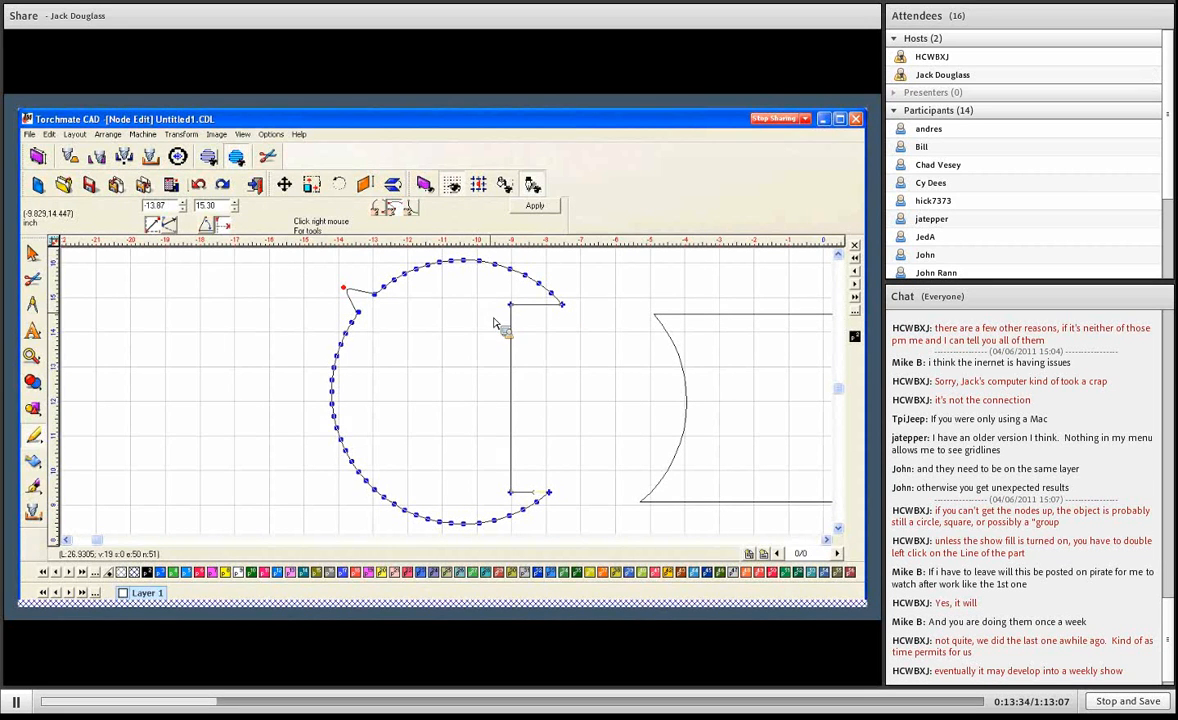
right_click(349, 287)
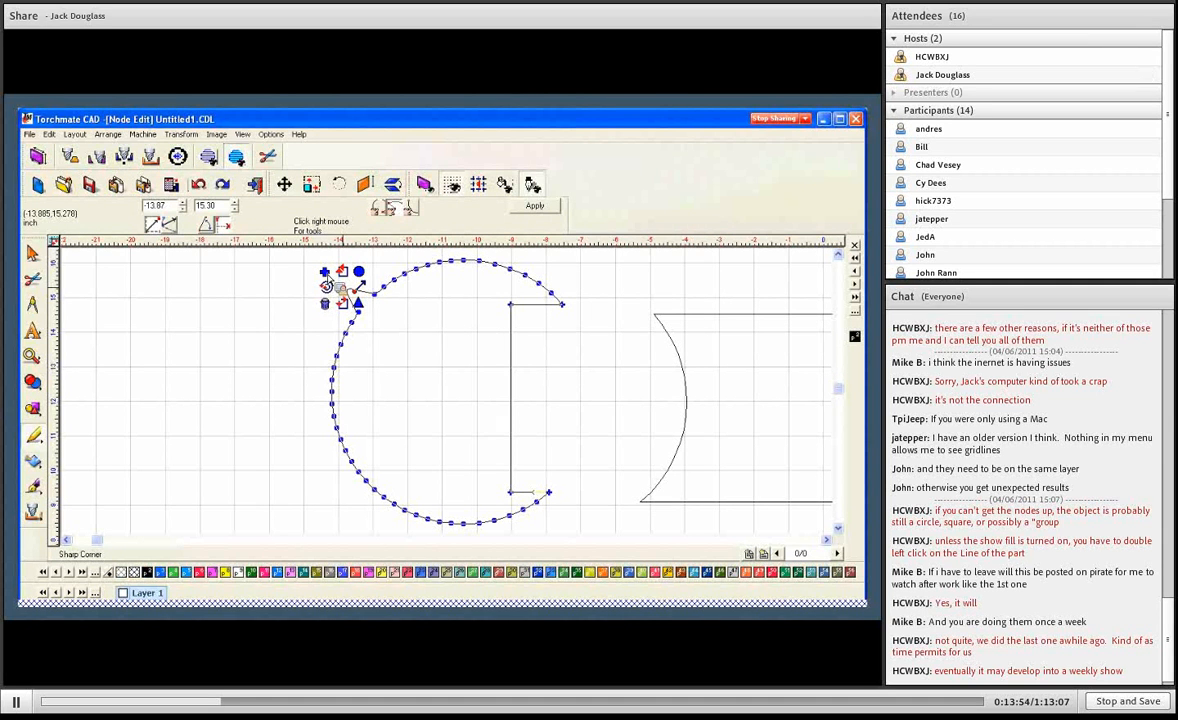
click(327, 284)
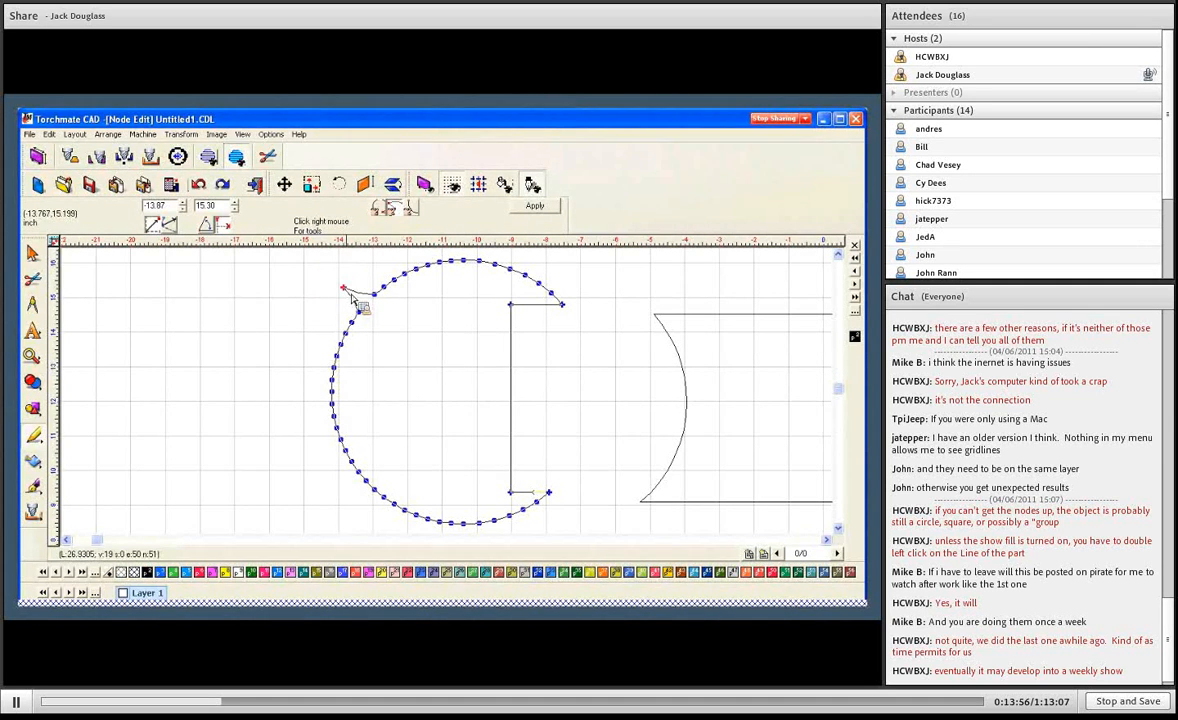
drag(342, 292, 386, 323)
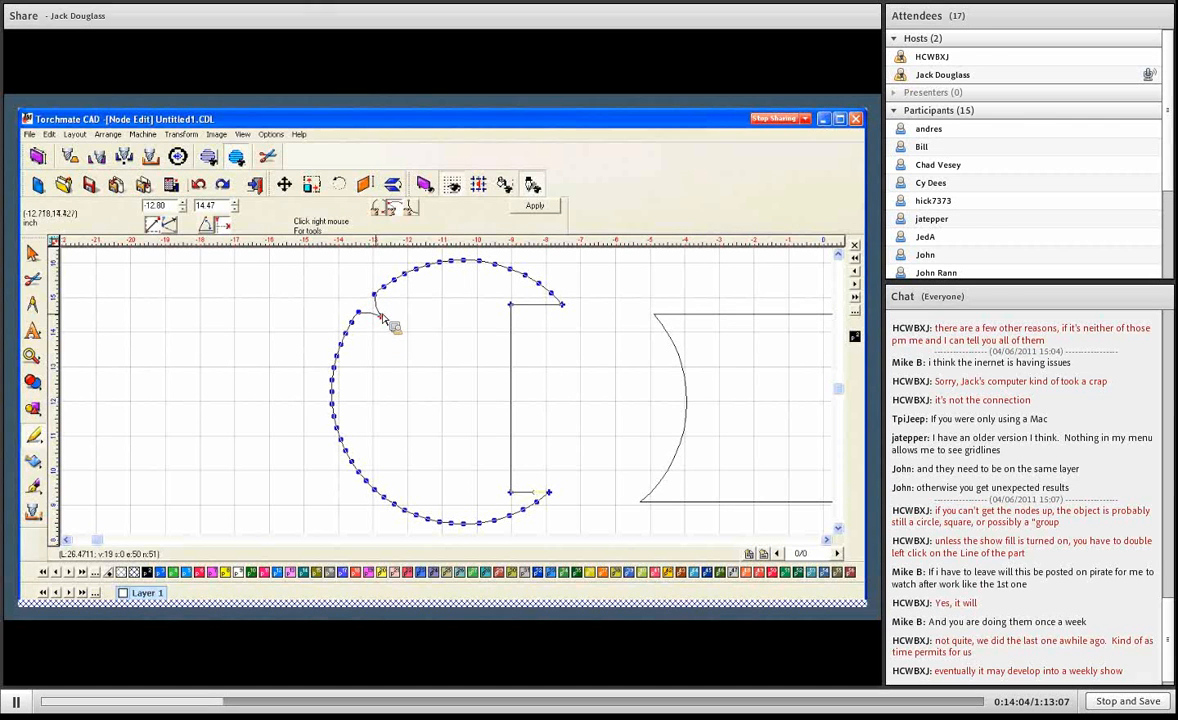
drag(381, 317, 363, 305)
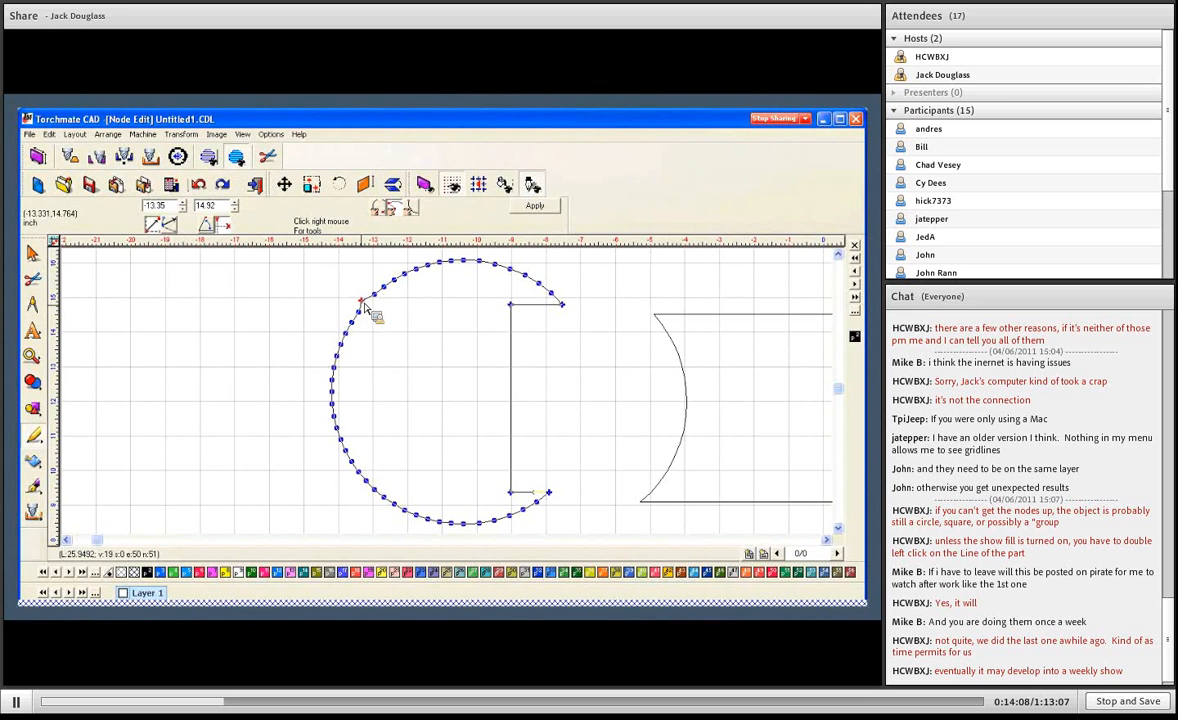
- Make the same arc node a smooth point and pull it outward to about -14.04, 15.14
right_click(365, 307)
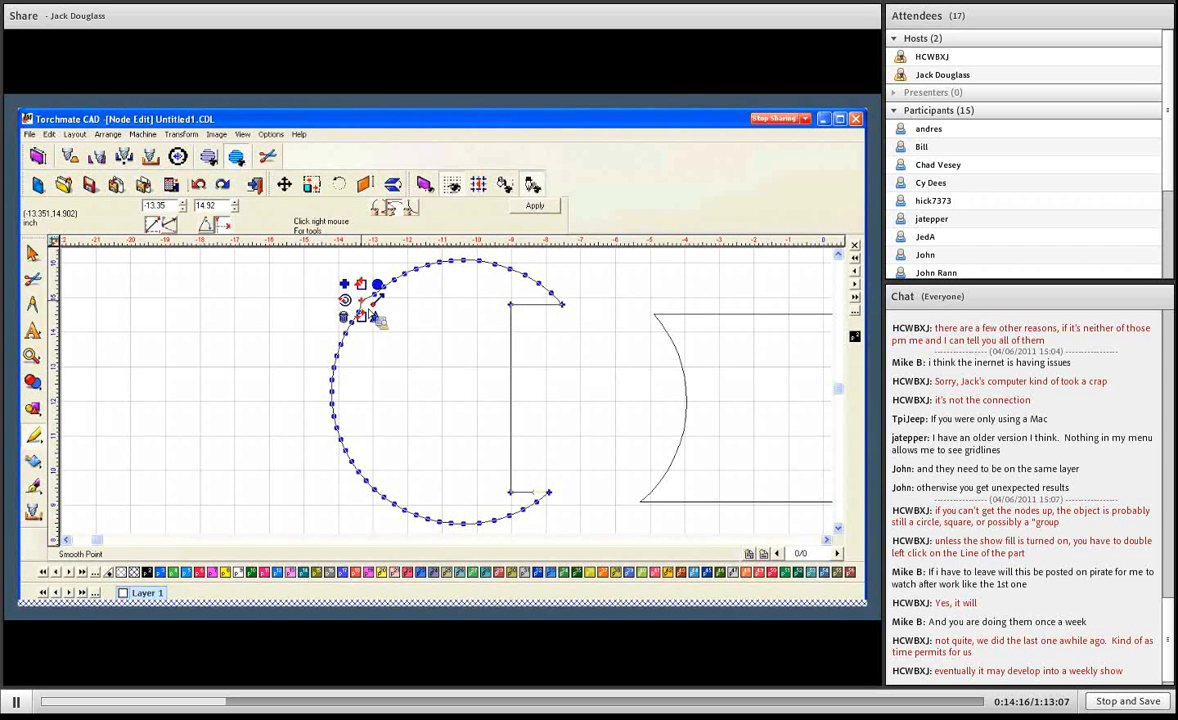
click(378, 318)
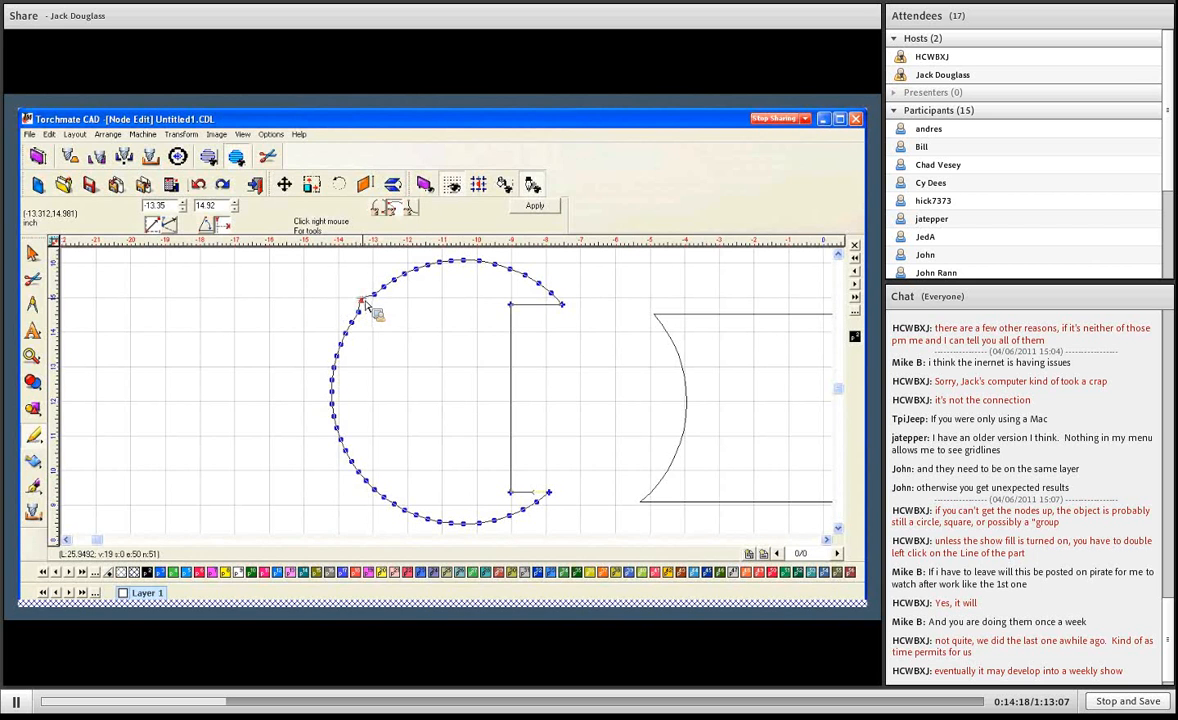
drag(375, 313, 350, 322)
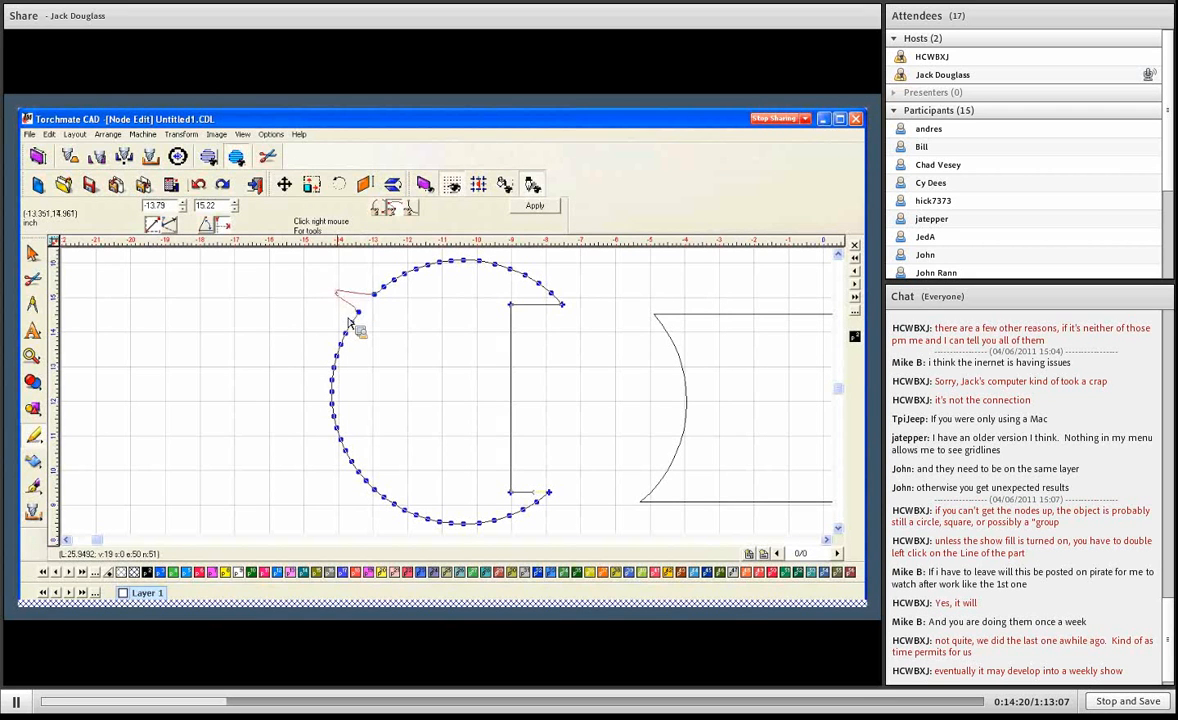
- Pull the adjacent node just below outward into a point, and change the smooth node above it to a sharp corner
click(359, 313)
right_click(377, 318)
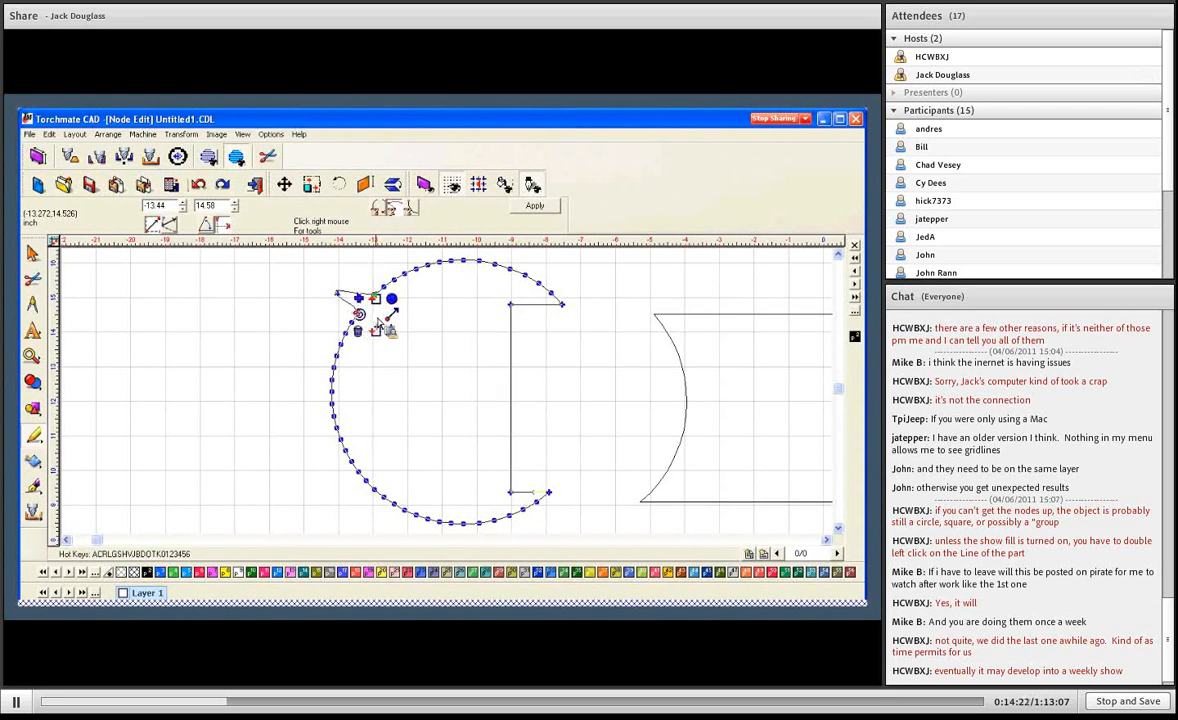
click(387, 327)
click(329, 311)
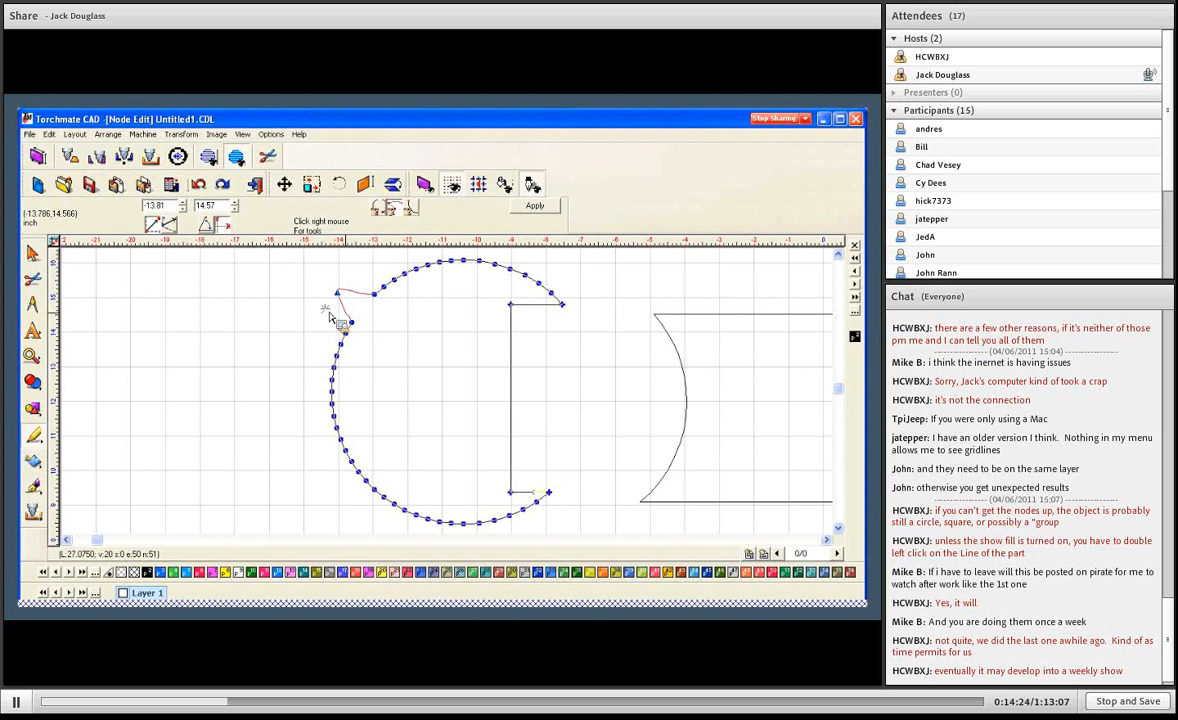
drag(329, 311, 325, 308)
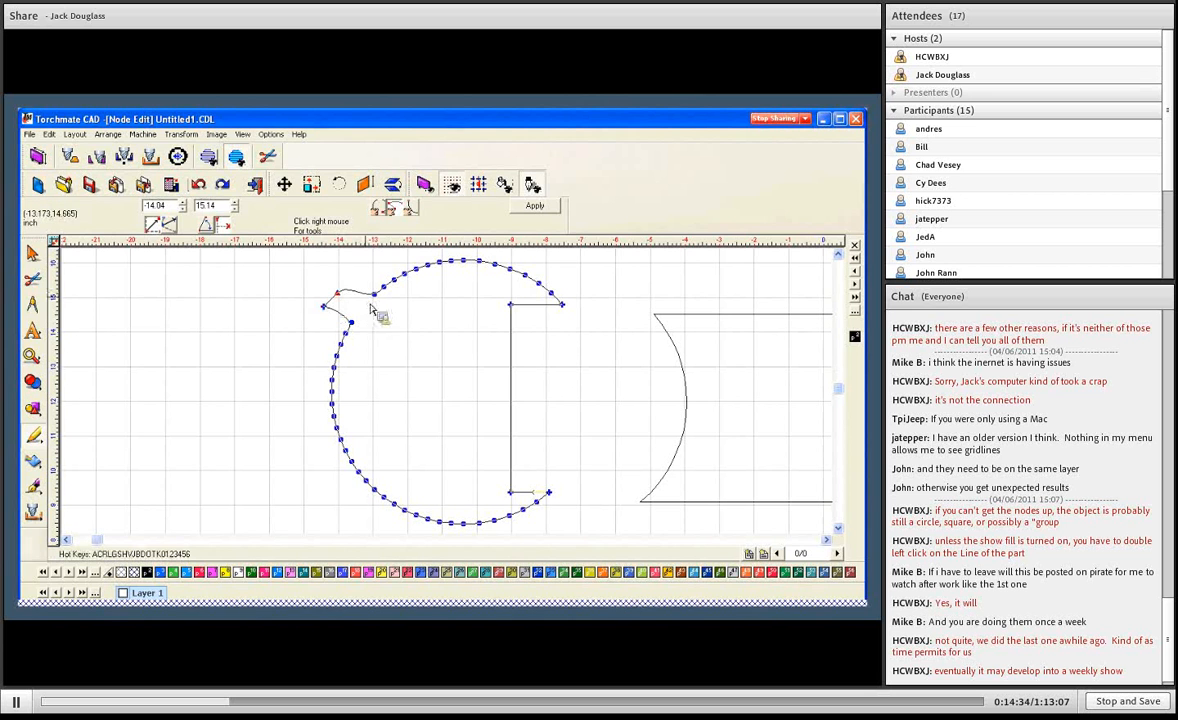
click(341, 294)
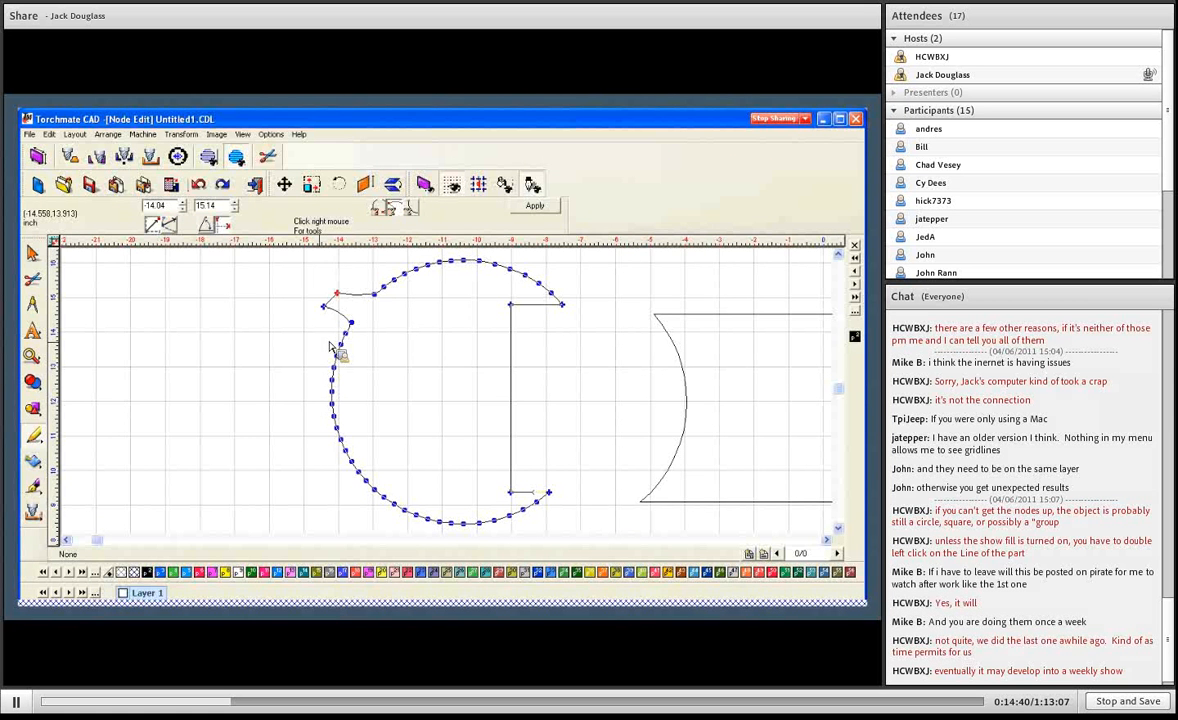
- Change the upper inner corner node of the round shape into a smooth point
click(510, 305)
right_click(450, 310)
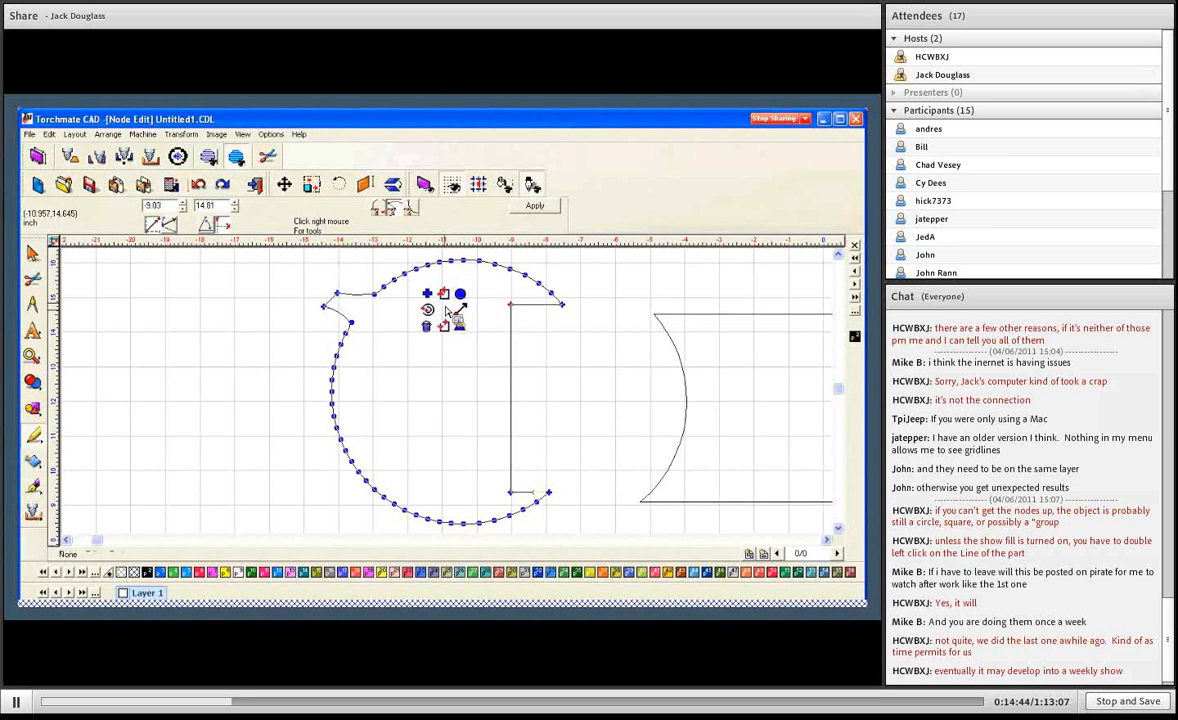
click(463, 307)
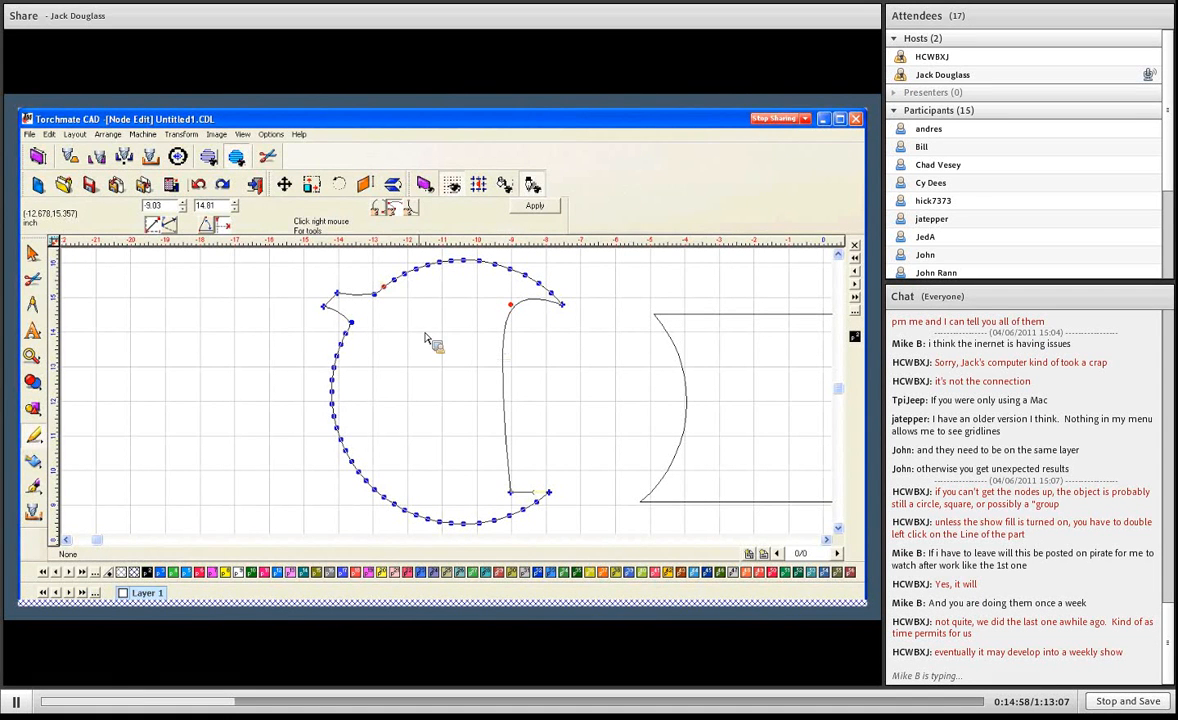
- Delete four neighbouring nodes from the upper-left section of the round shape's arc, just beyond the first node past the pointed horn
drag(375, 269, 426, 306)
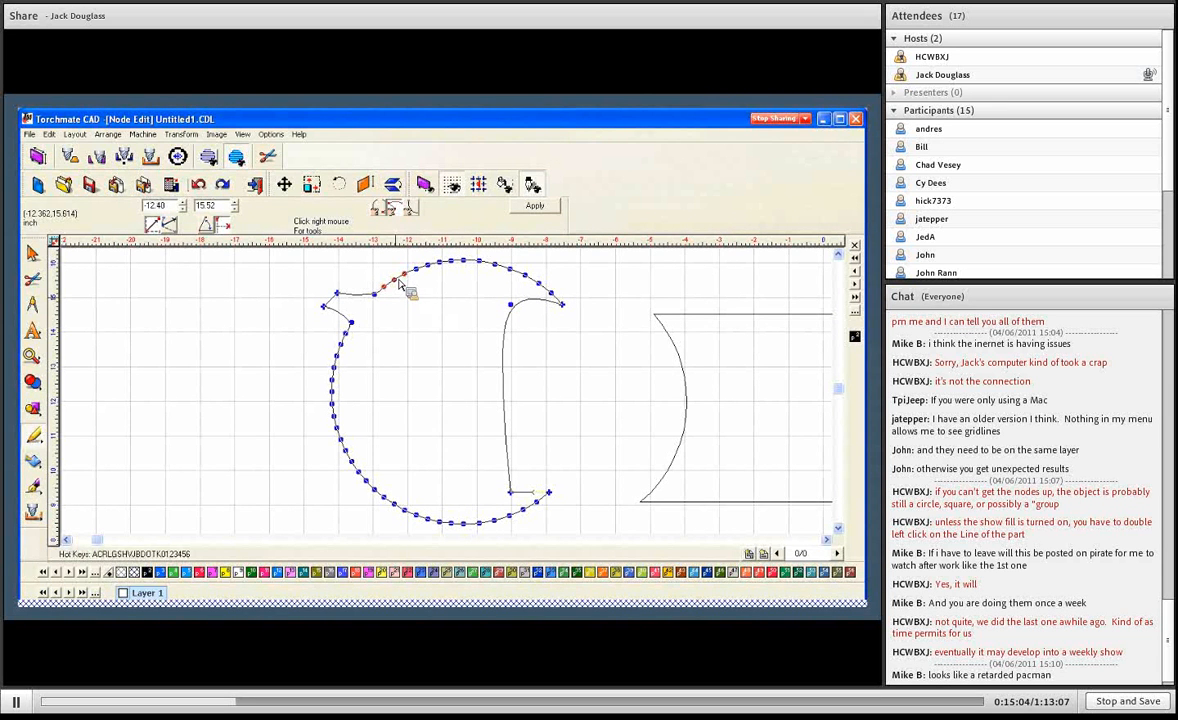
click(395, 280)
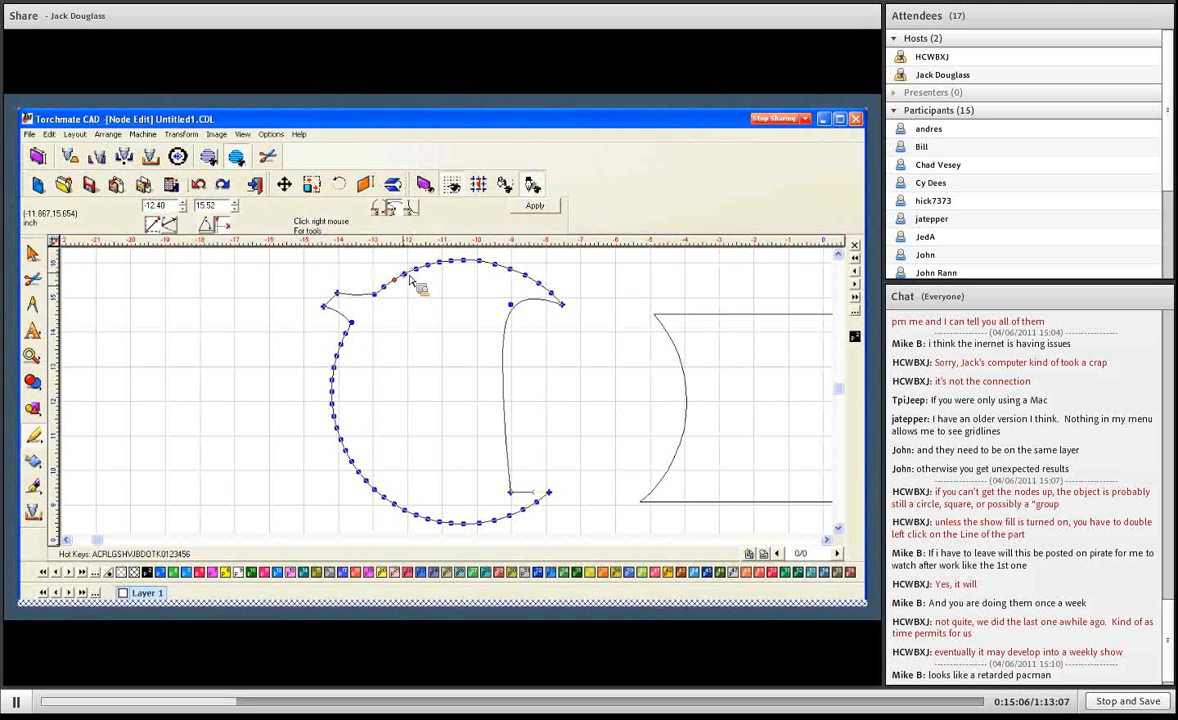
shift+click(405, 275)
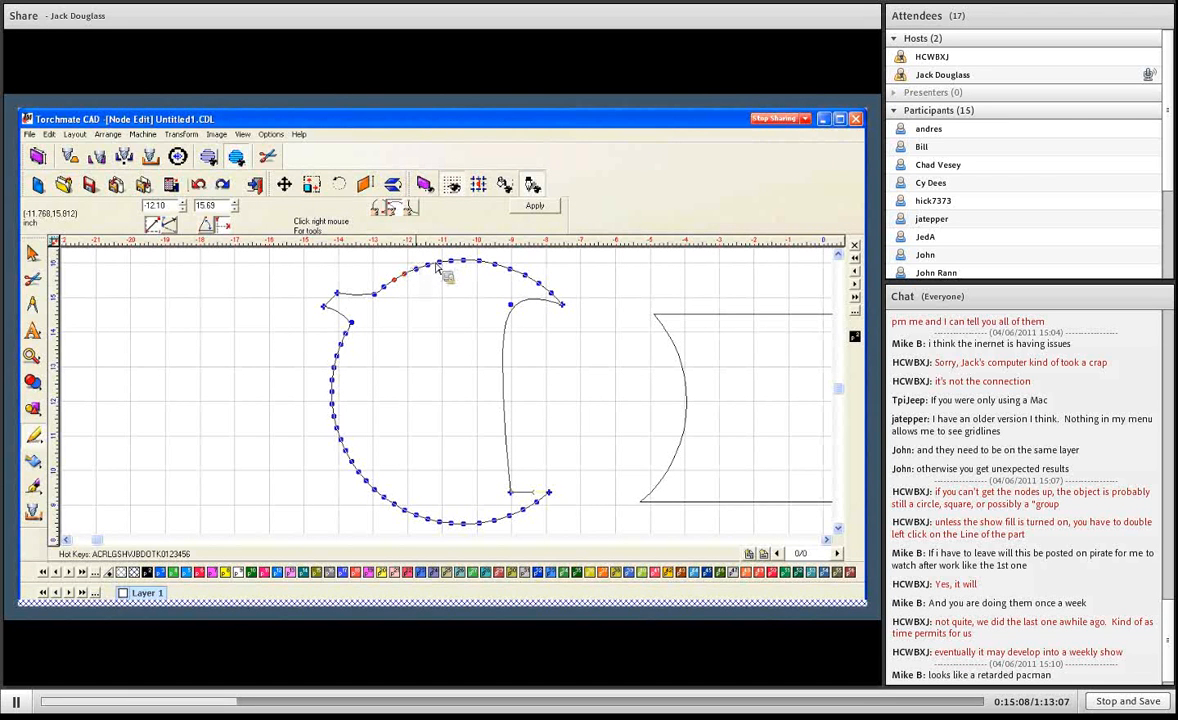
shift+click(416, 269)
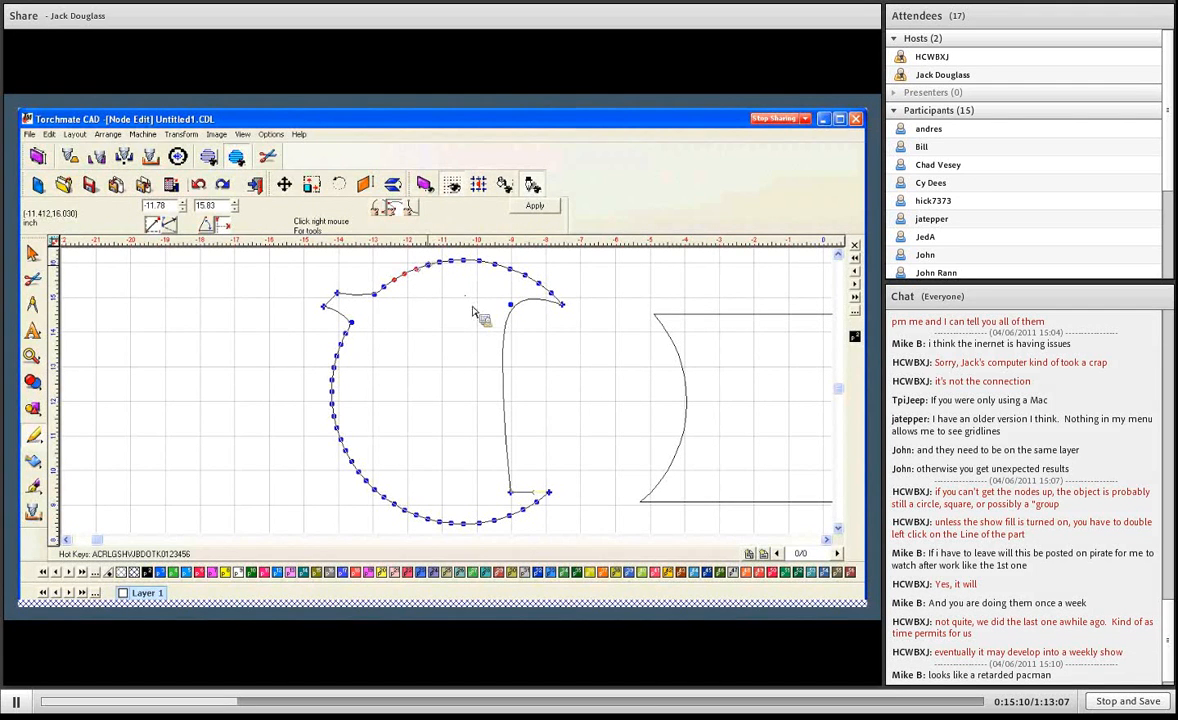
shift+click(428, 265)
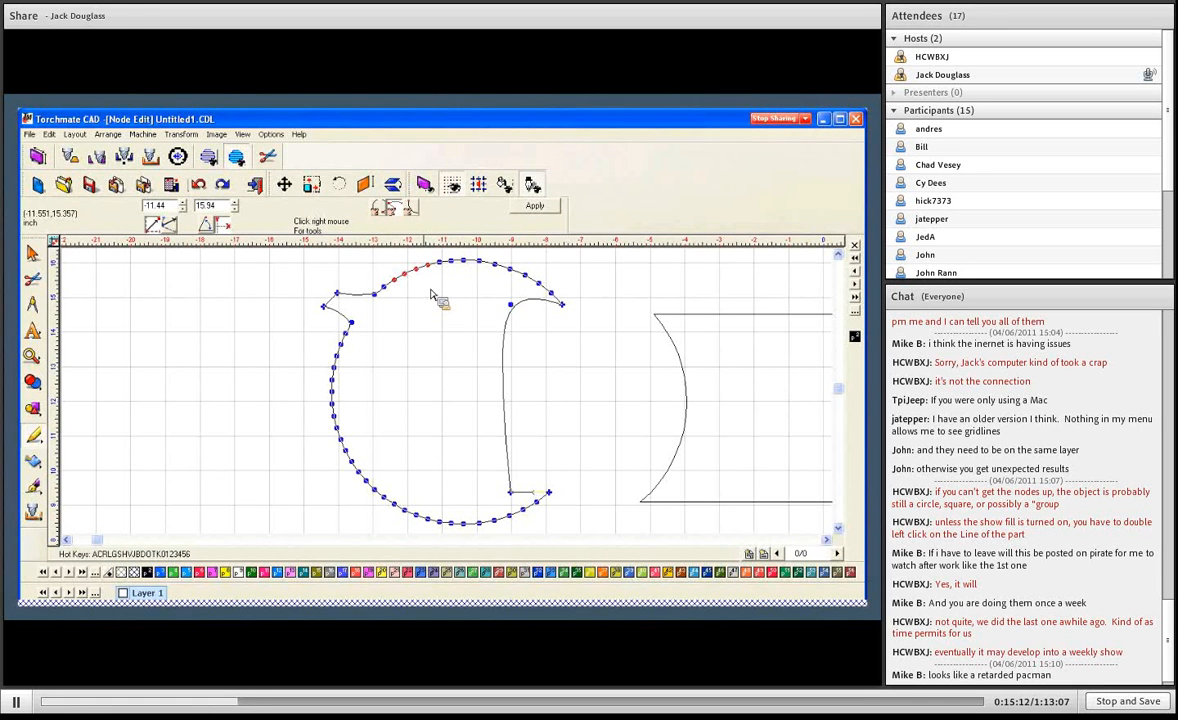
right_click(433, 294)
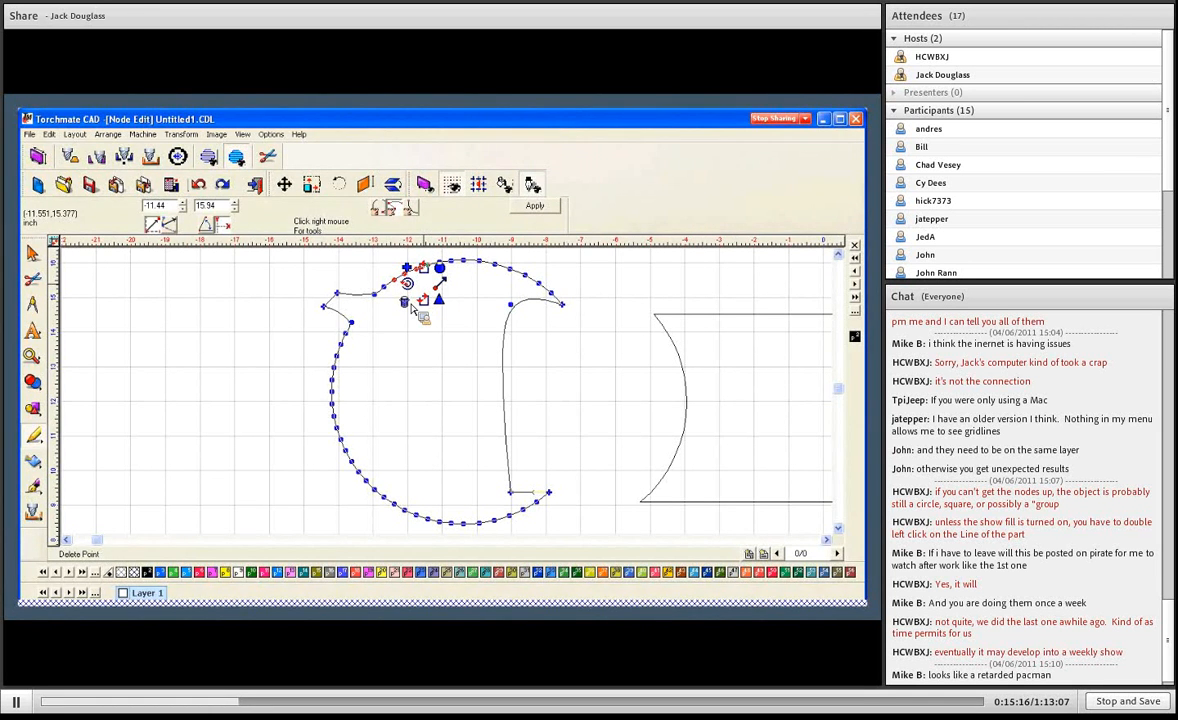
click(410, 306)
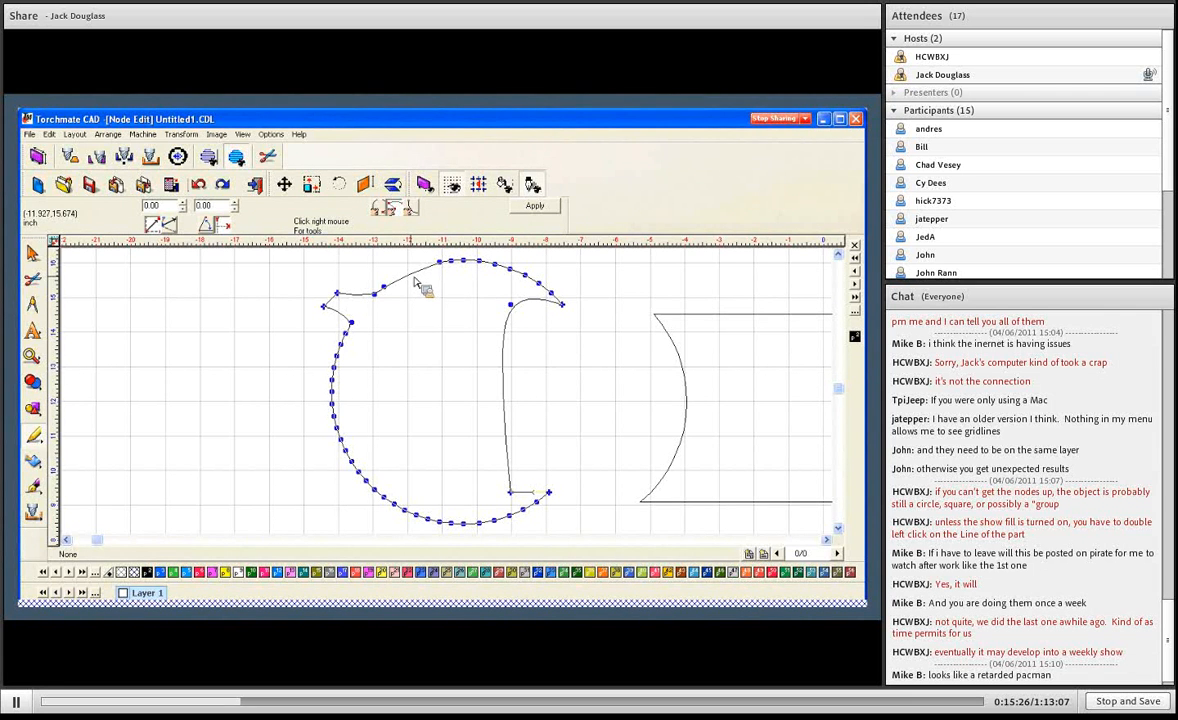
- Add two new nodes on the emptied upper-left arc segment at about -11.91, 15.65 and -11.49, 15.81
click(412, 275)
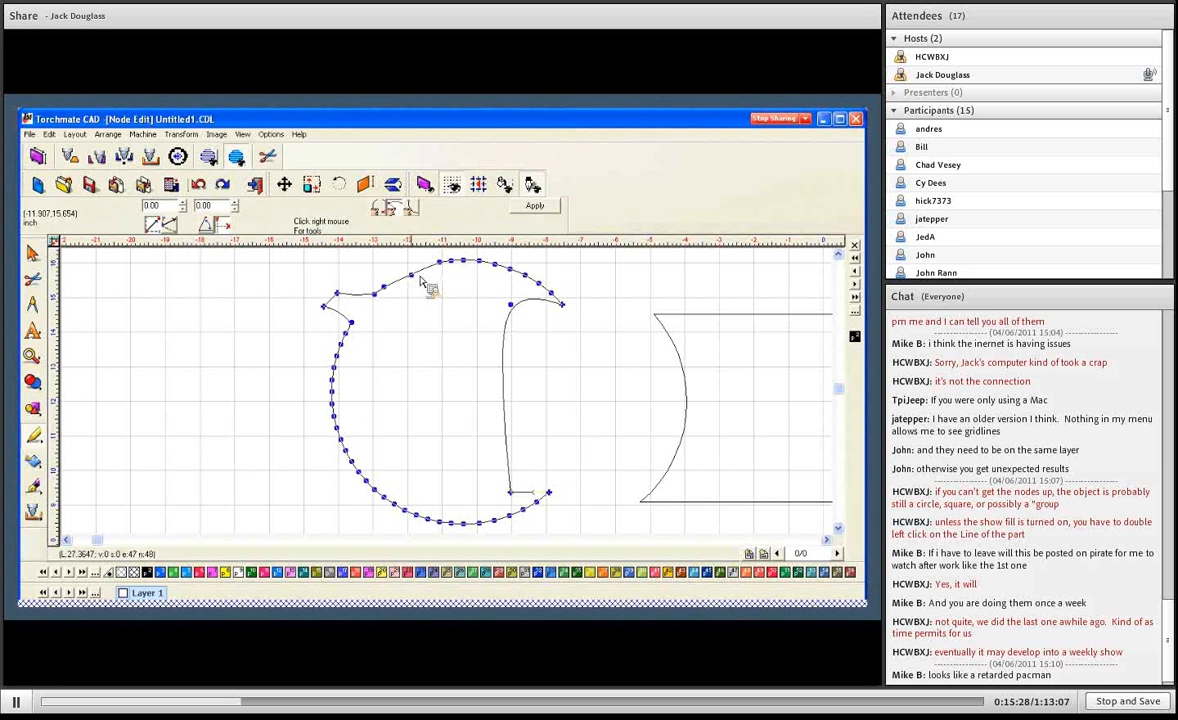
click(426, 270)
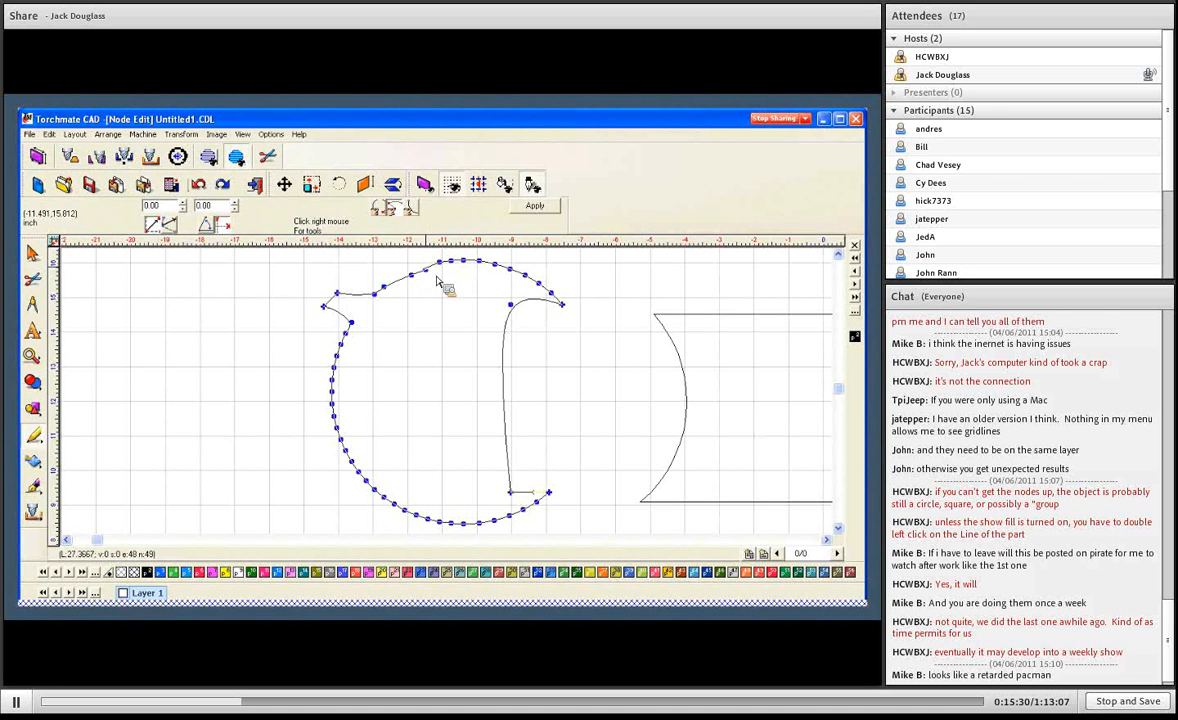
click(427, 270)
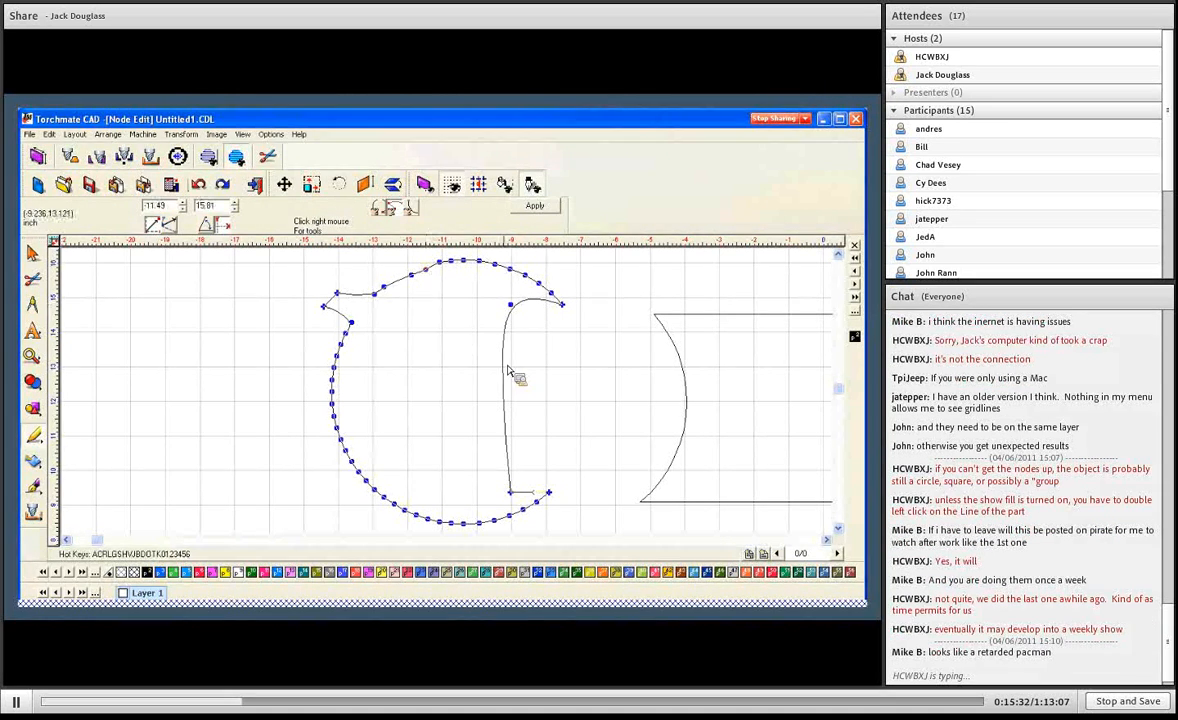
- Add two nodes midway along the round shape's long inner edge and change both to sharp corners
click(502, 364)
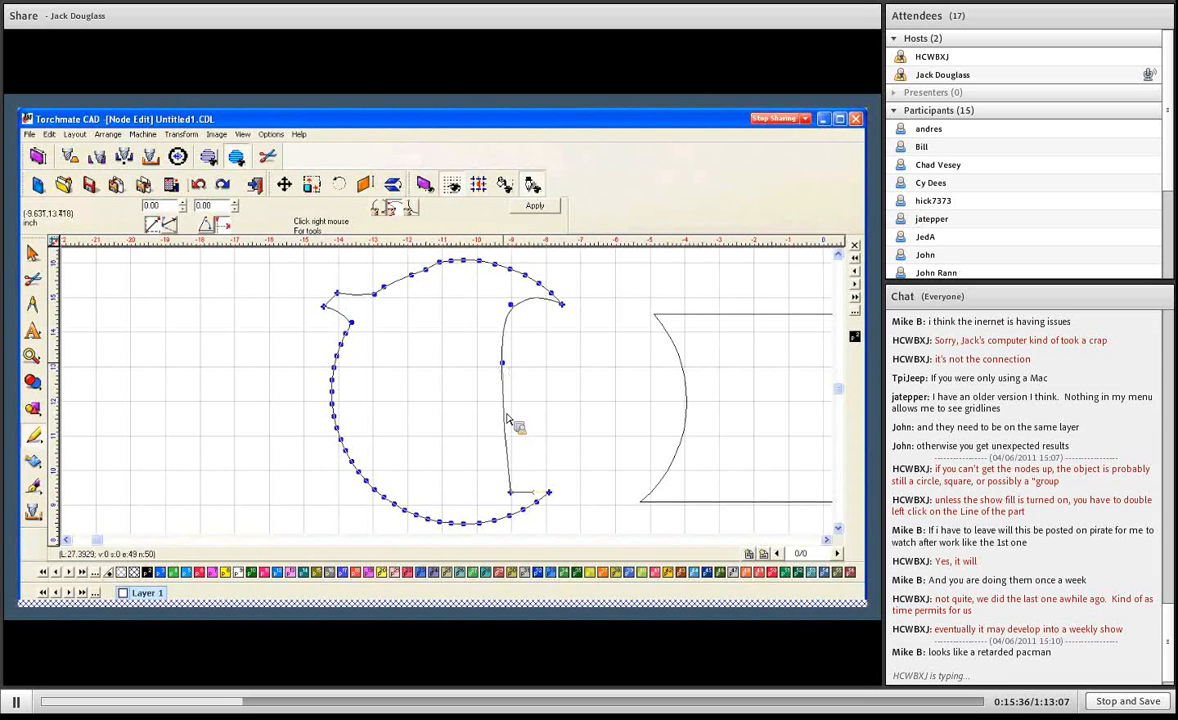
click(504, 412)
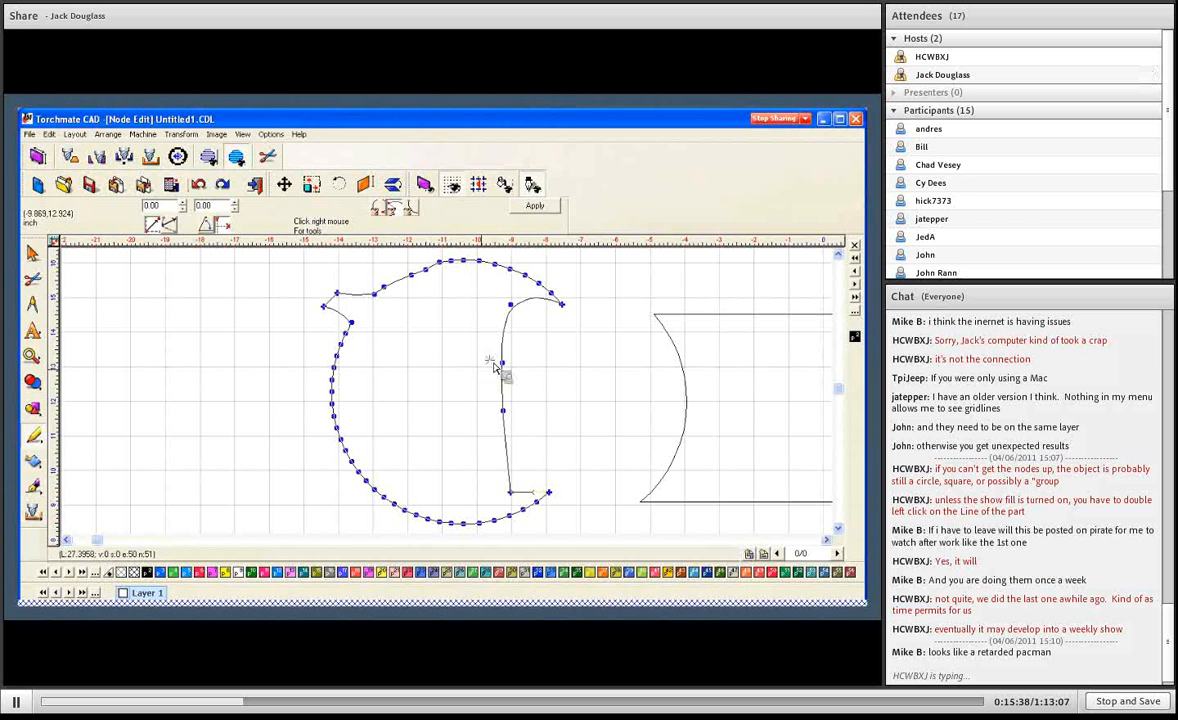
right_click(520, 402)
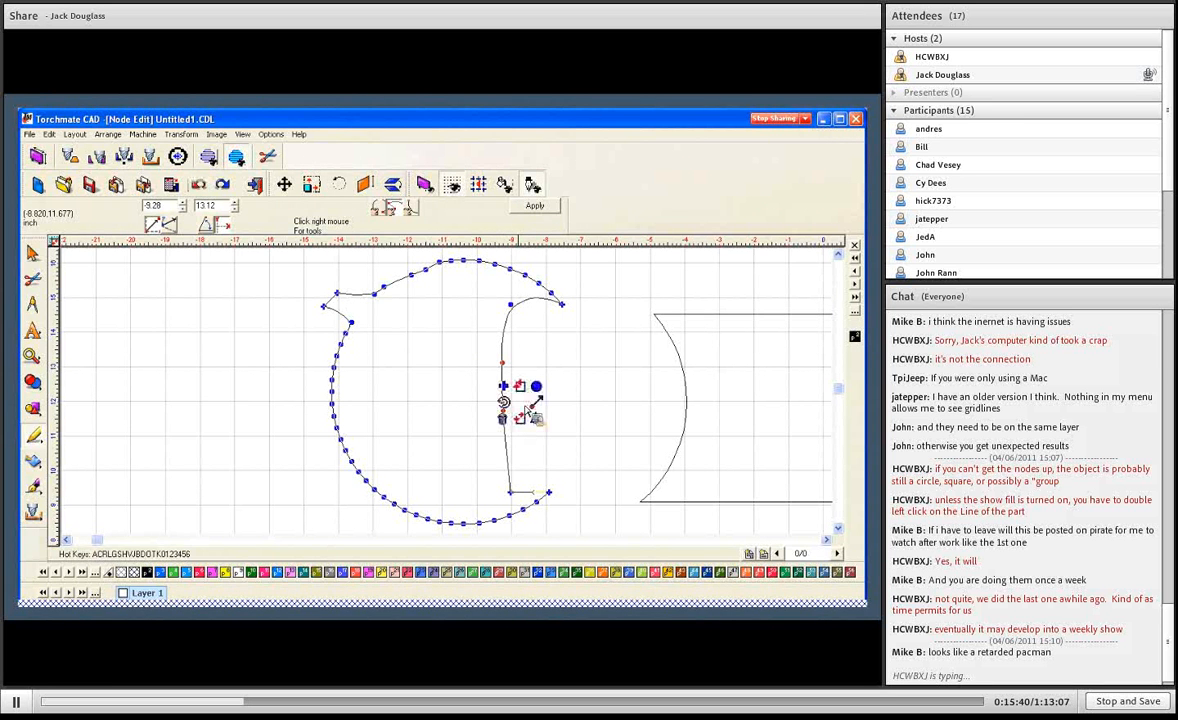
click(507, 388)
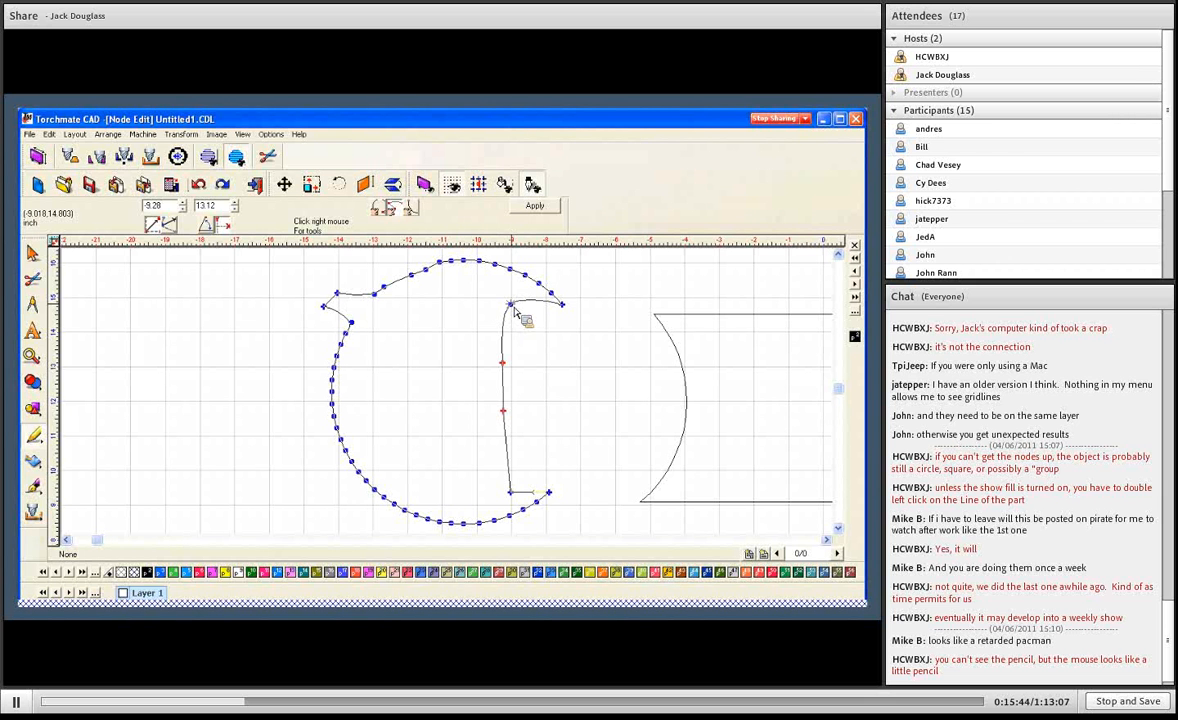
click(418, 293)
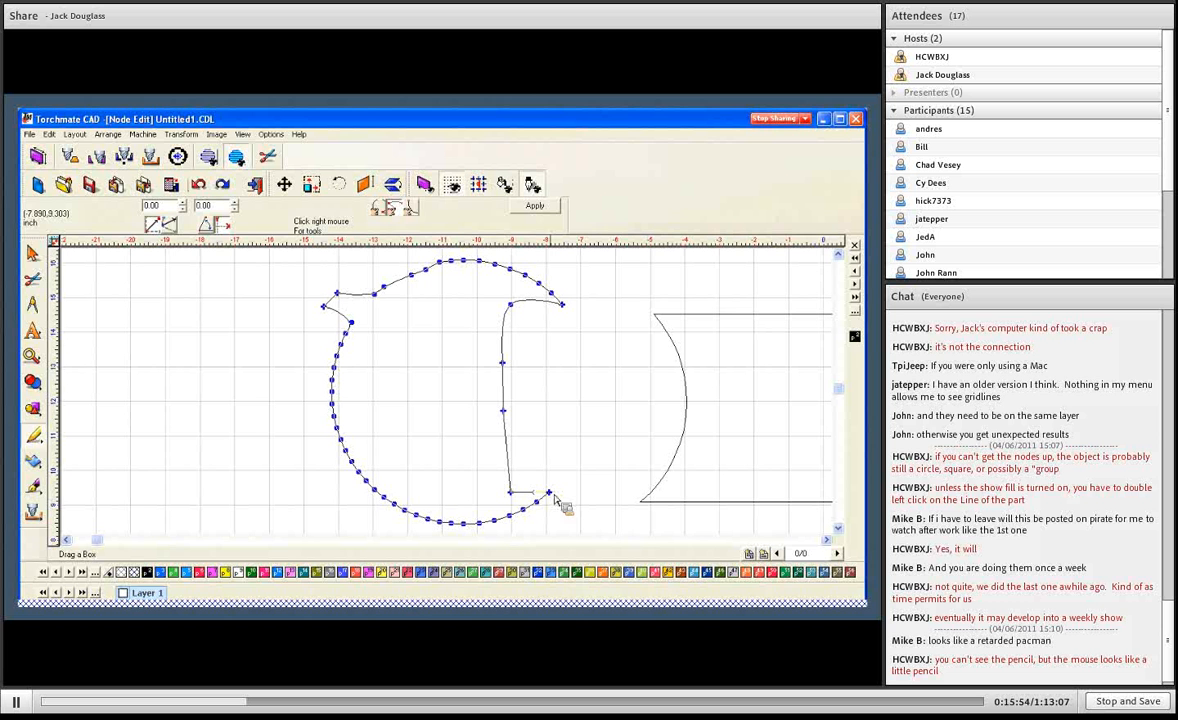
- Try pulling the round shape's lower-right tip node up to about -7.87, 10.11, and move it back down
drag(549, 492, 551, 467)
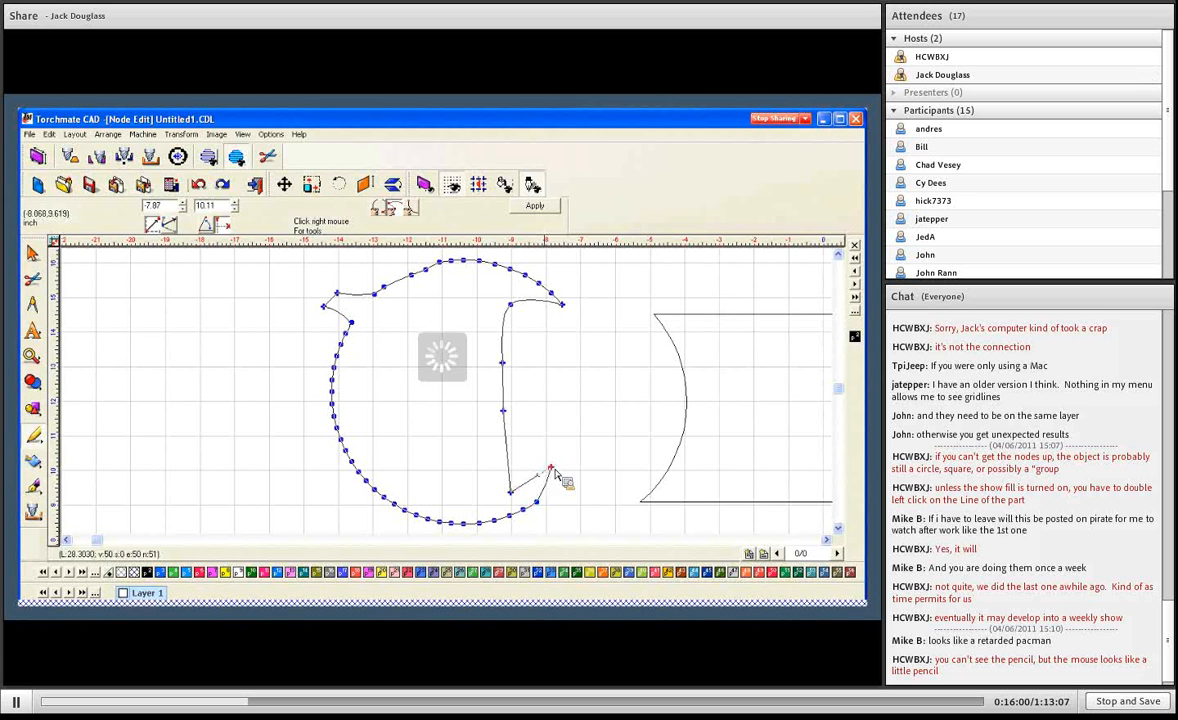
click(556, 475)
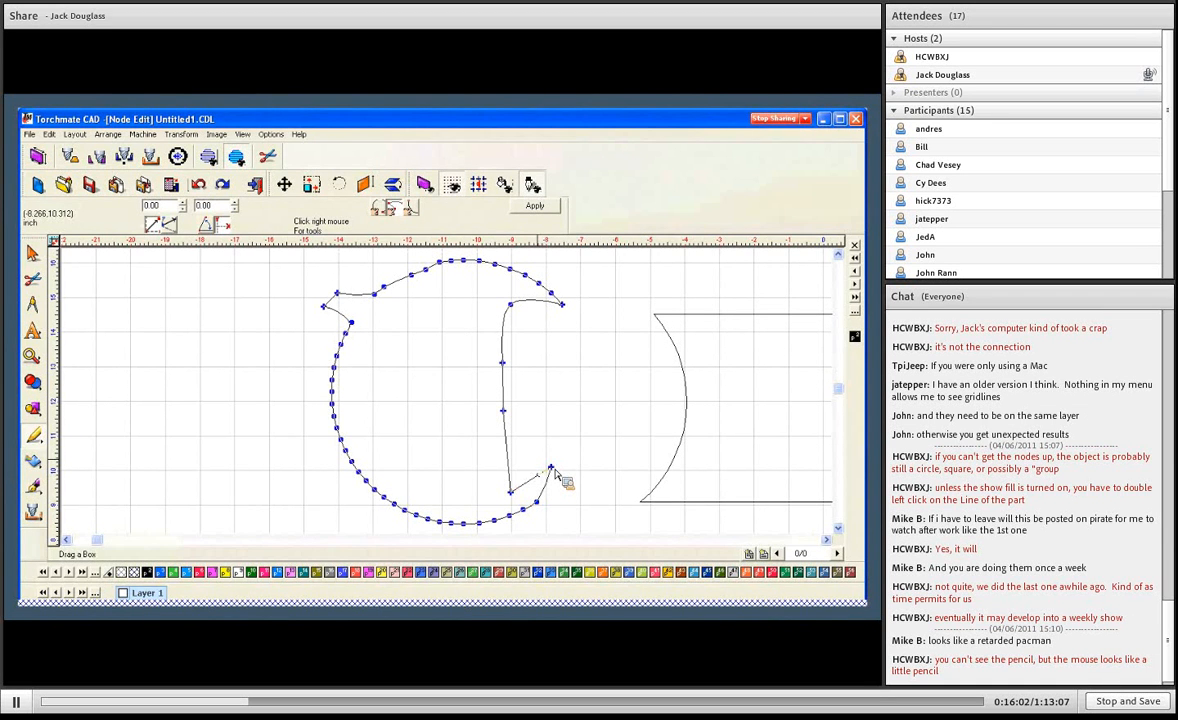
drag(554, 470, 545, 496)
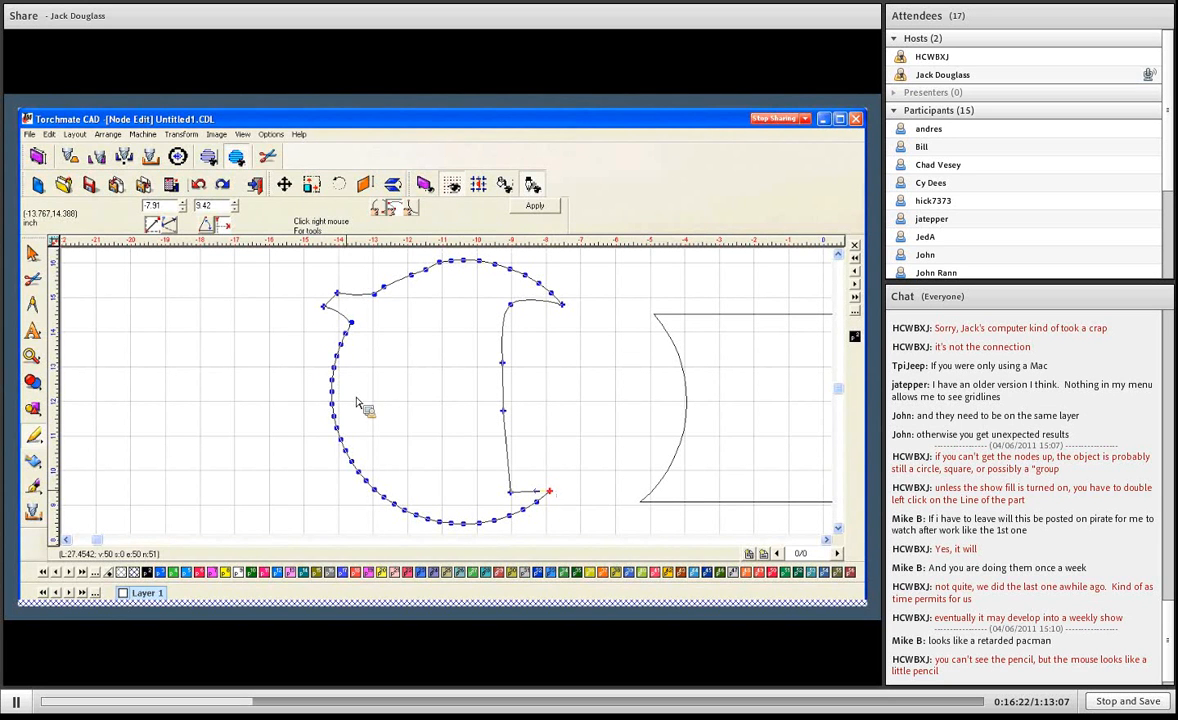
- Set the outermost left node of the round shape as the start point and break the outline at that node
right_click(301, 338)
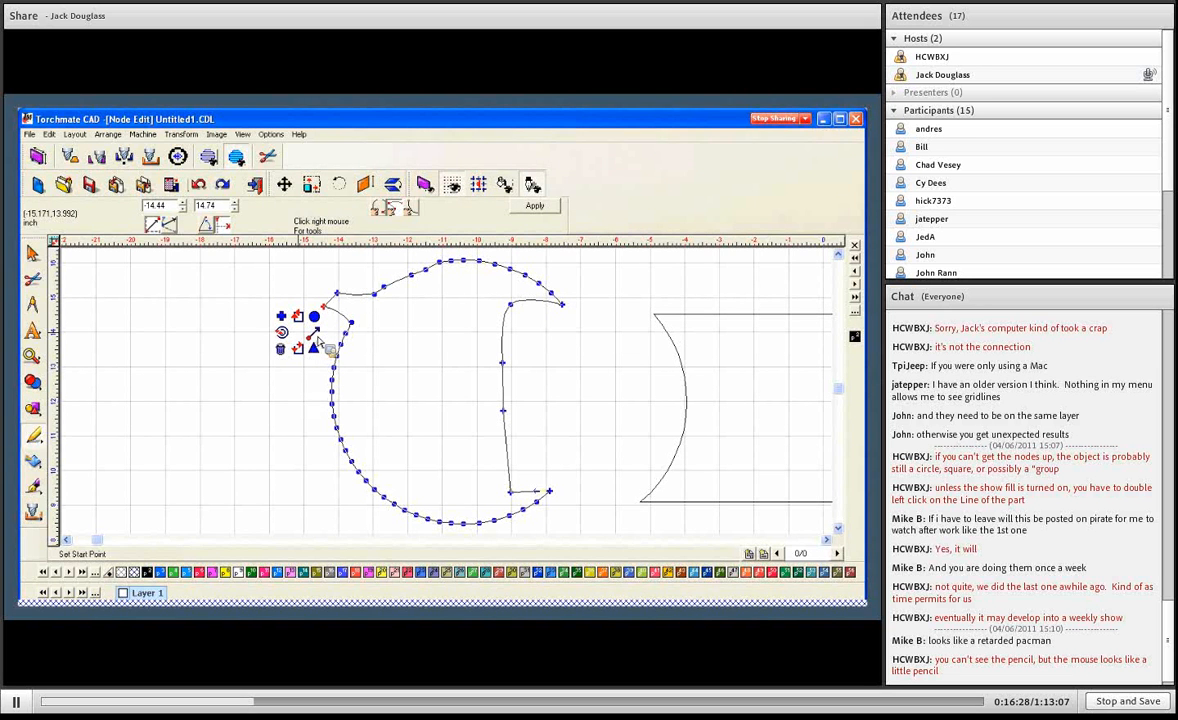
click(317, 336)
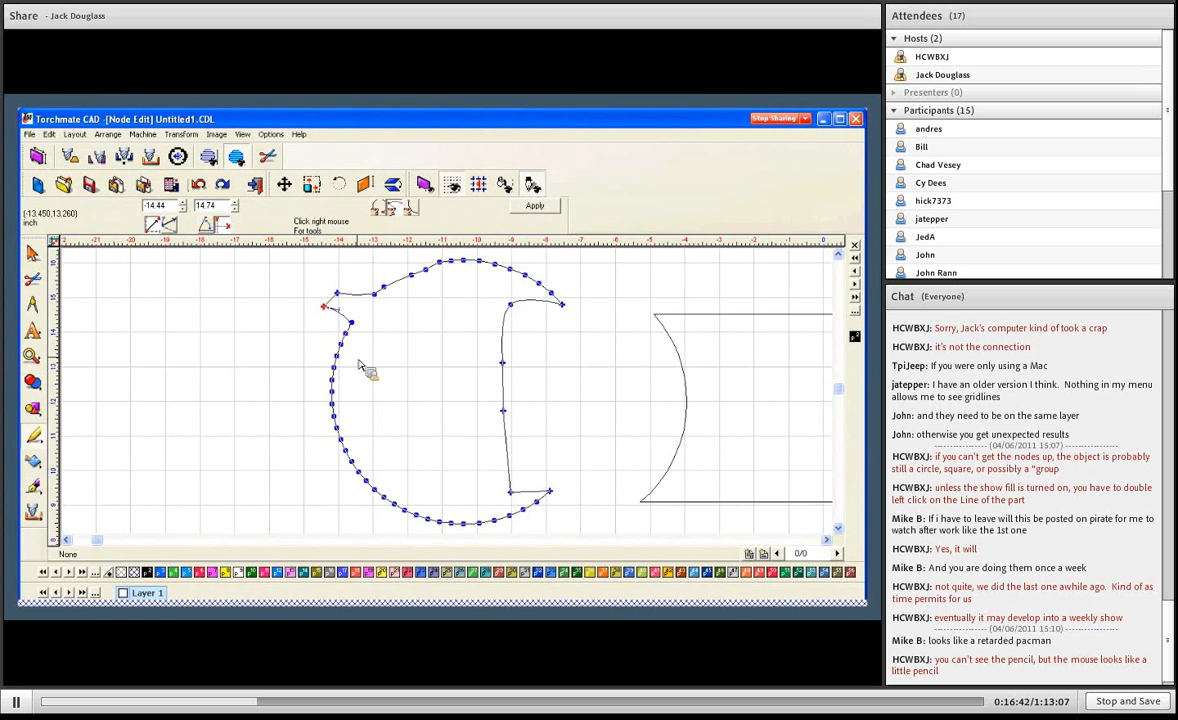
right_click(337, 314)
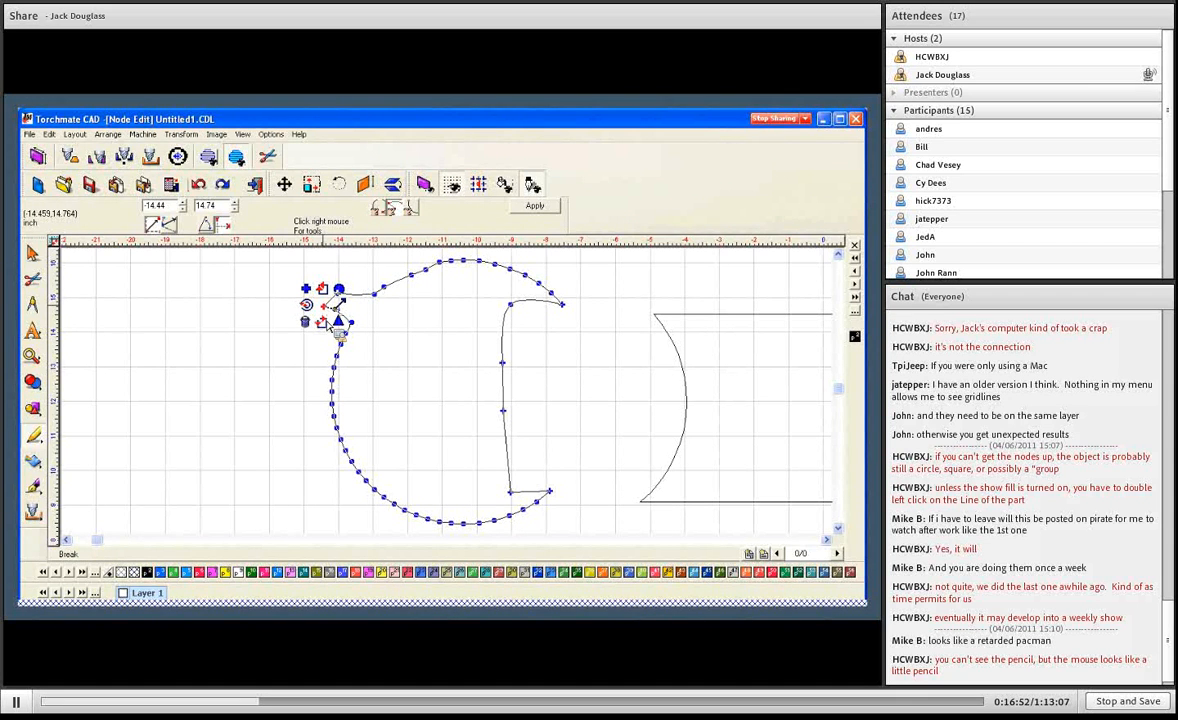
click(326, 320)
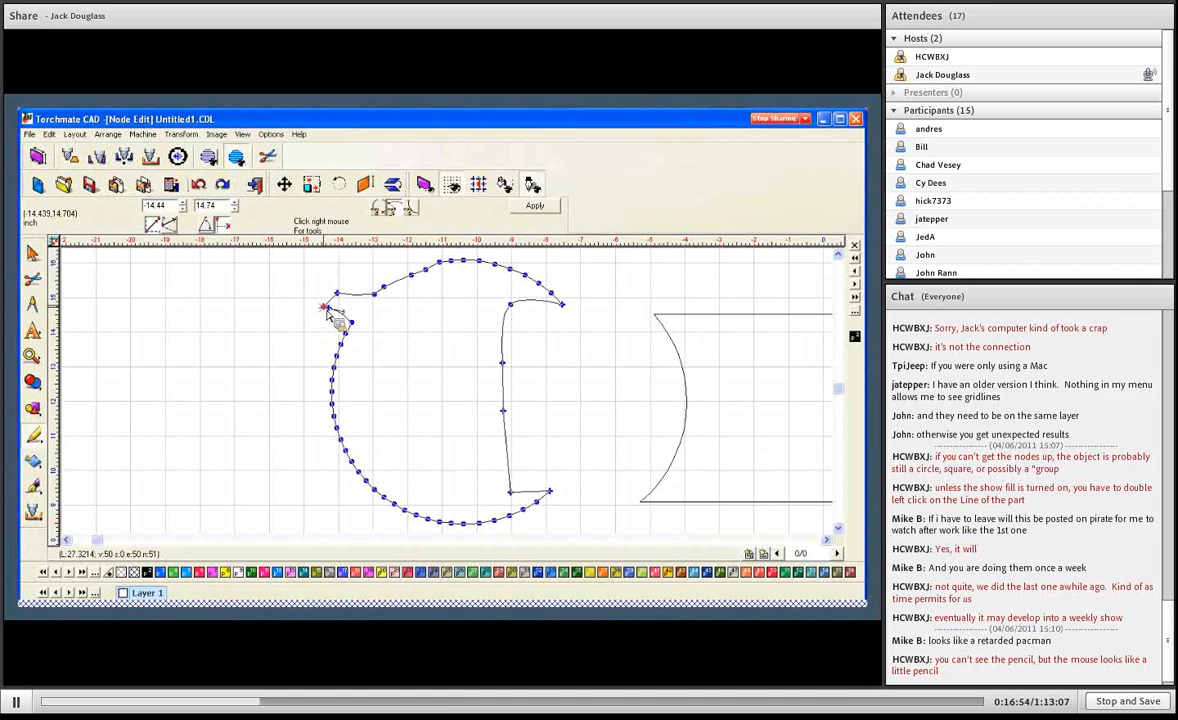
- Pull the broken ends apart to about -15.07, 14.07 and -14.78, 15.65, join them with a segment, and apply the node edits
drag(326, 312, 301, 329)
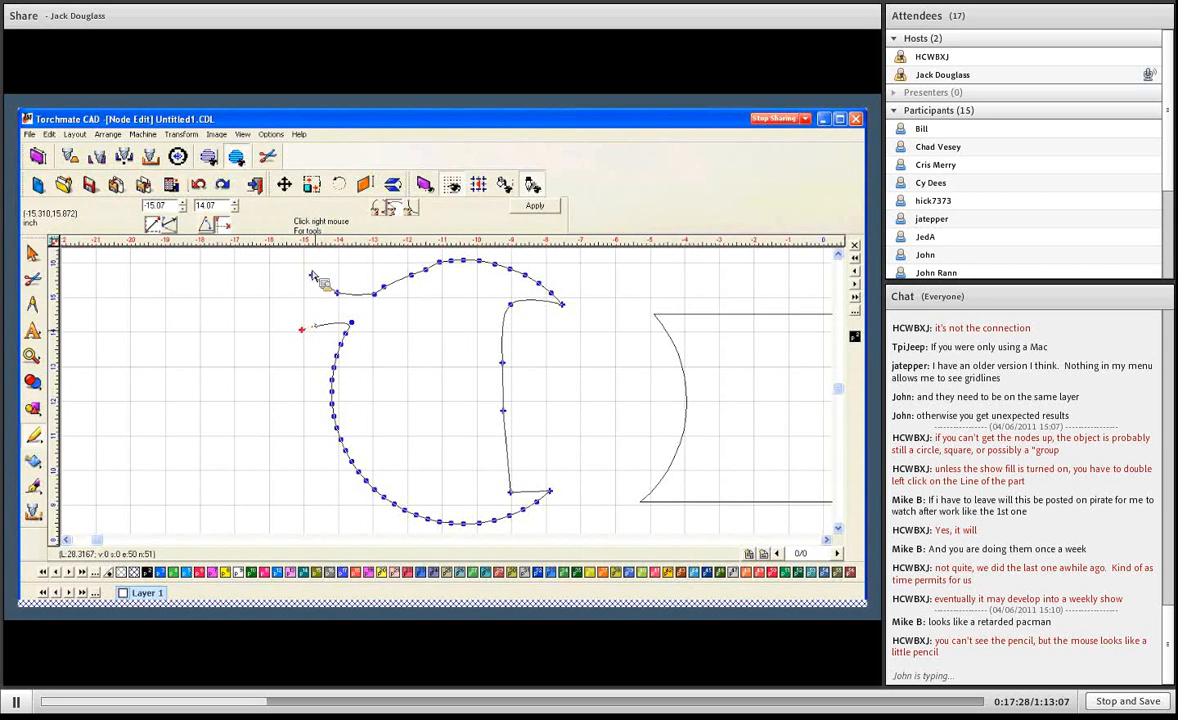
drag(285, 264, 316, 352)
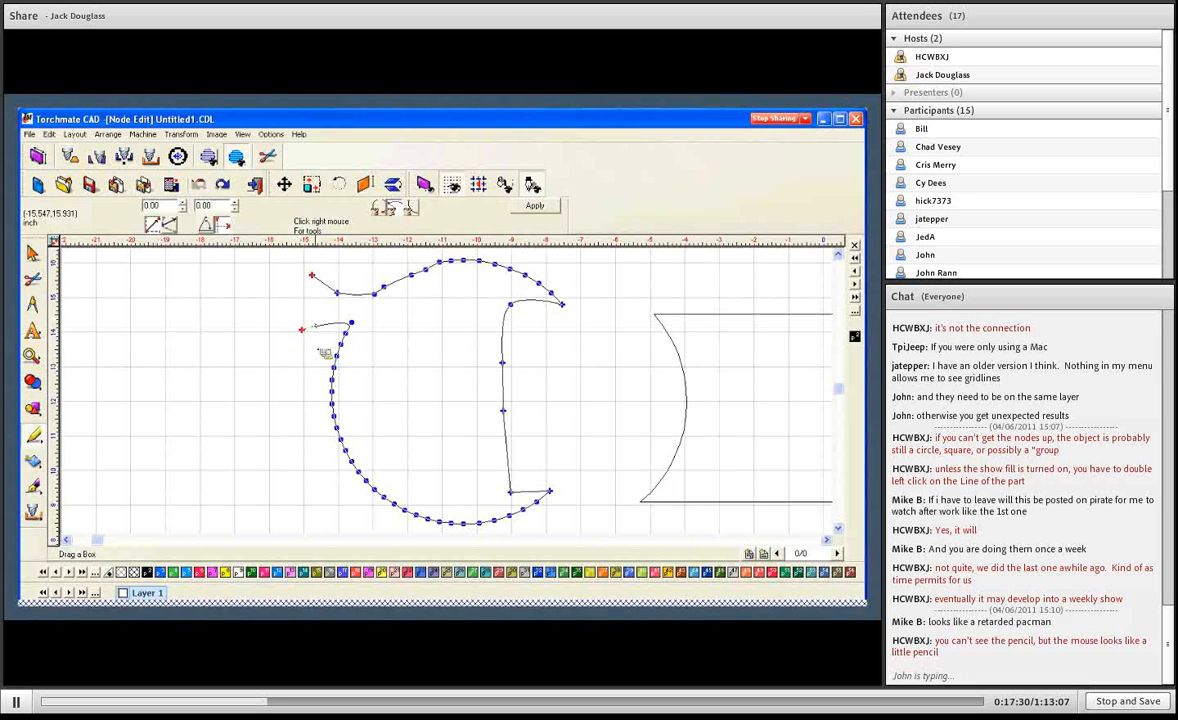
right_click(300, 326)
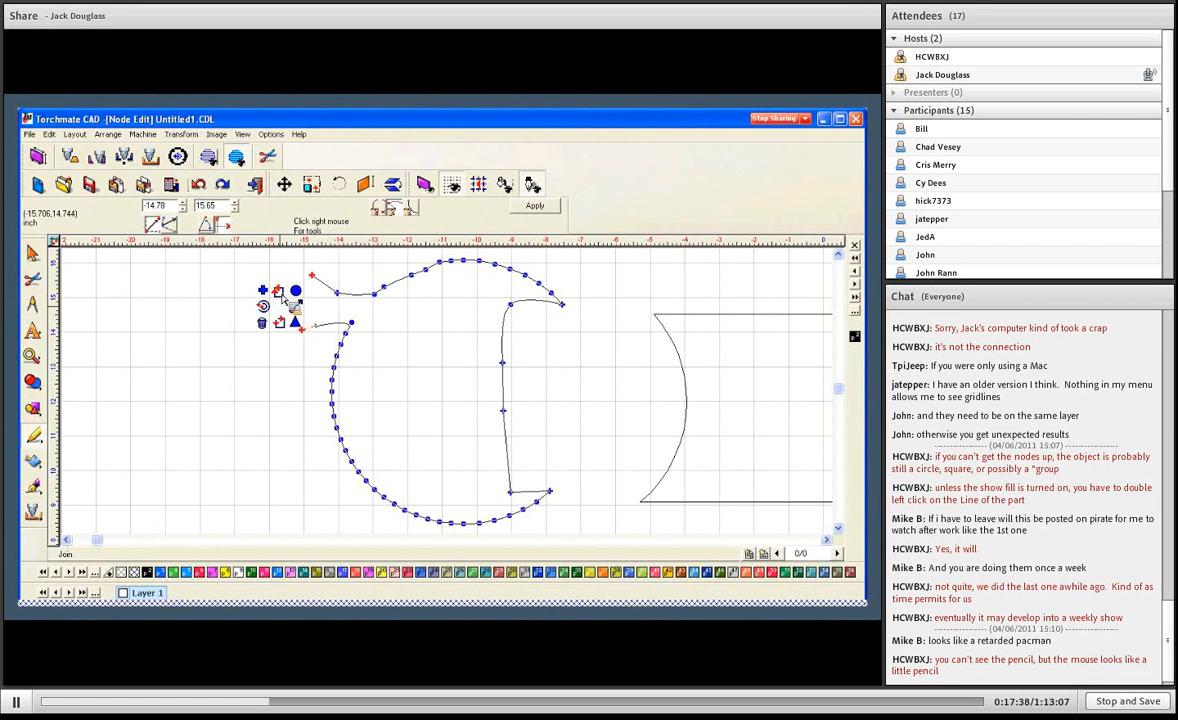
click(284, 296)
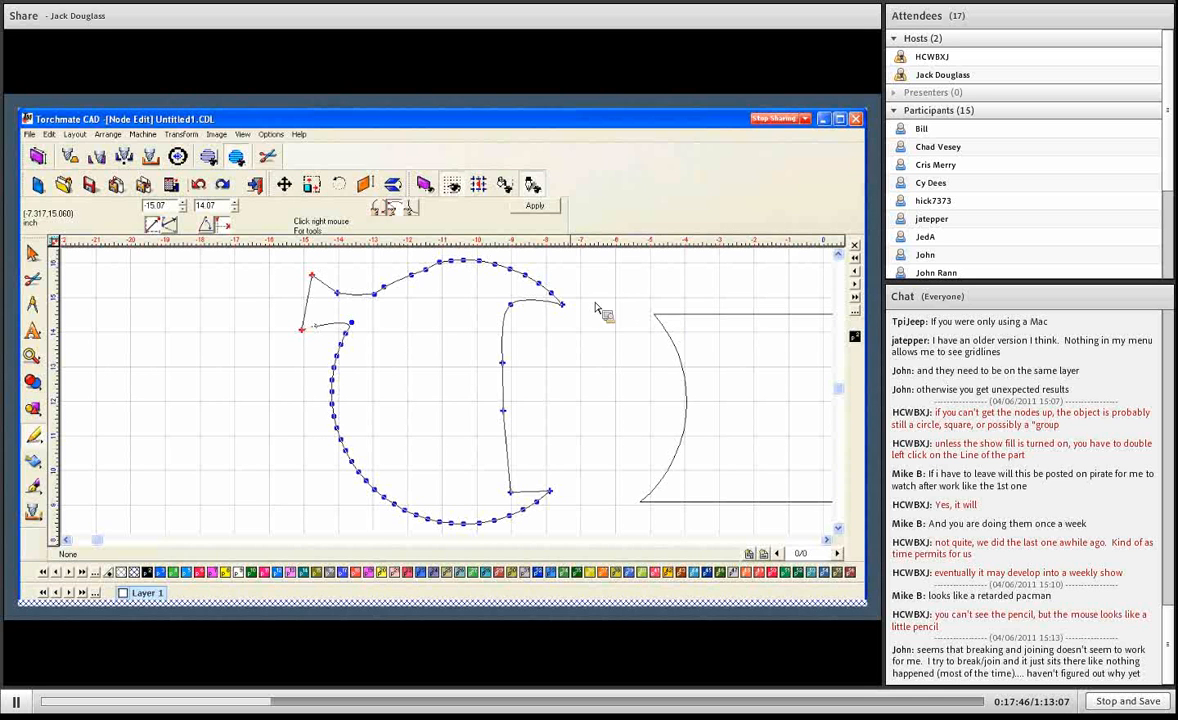
click(530, 207)
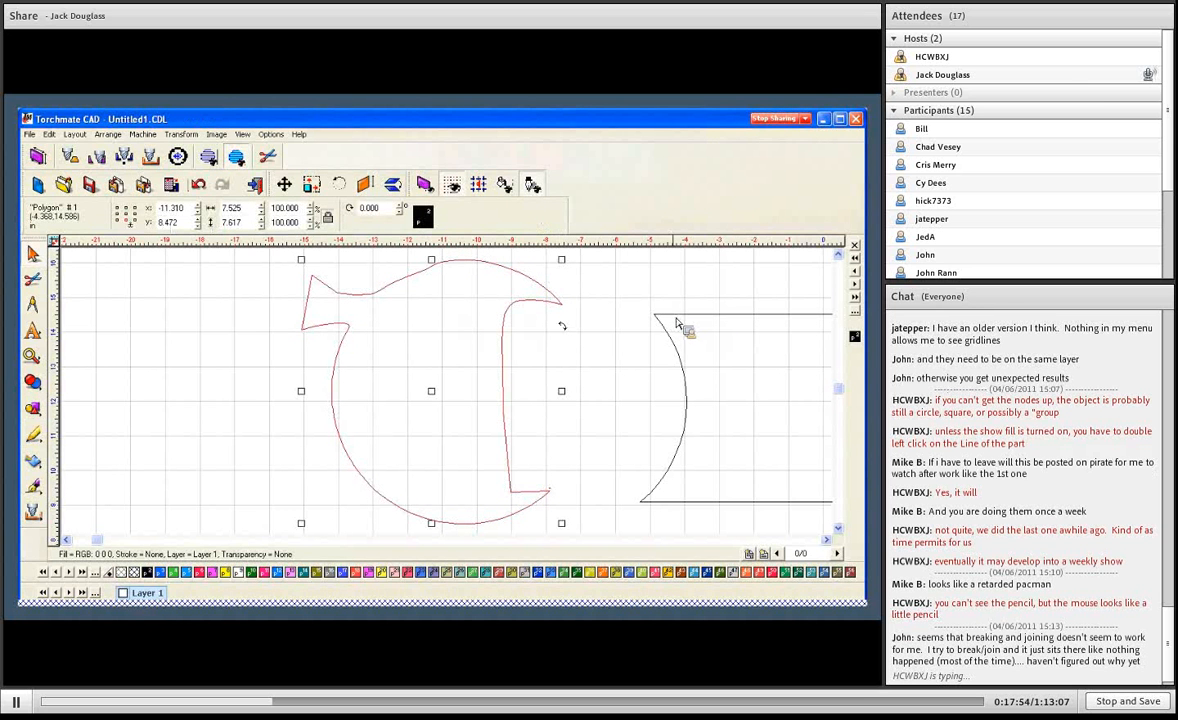
- Select both shapes and combine them into one object with Make Path
key(ctrl+a)
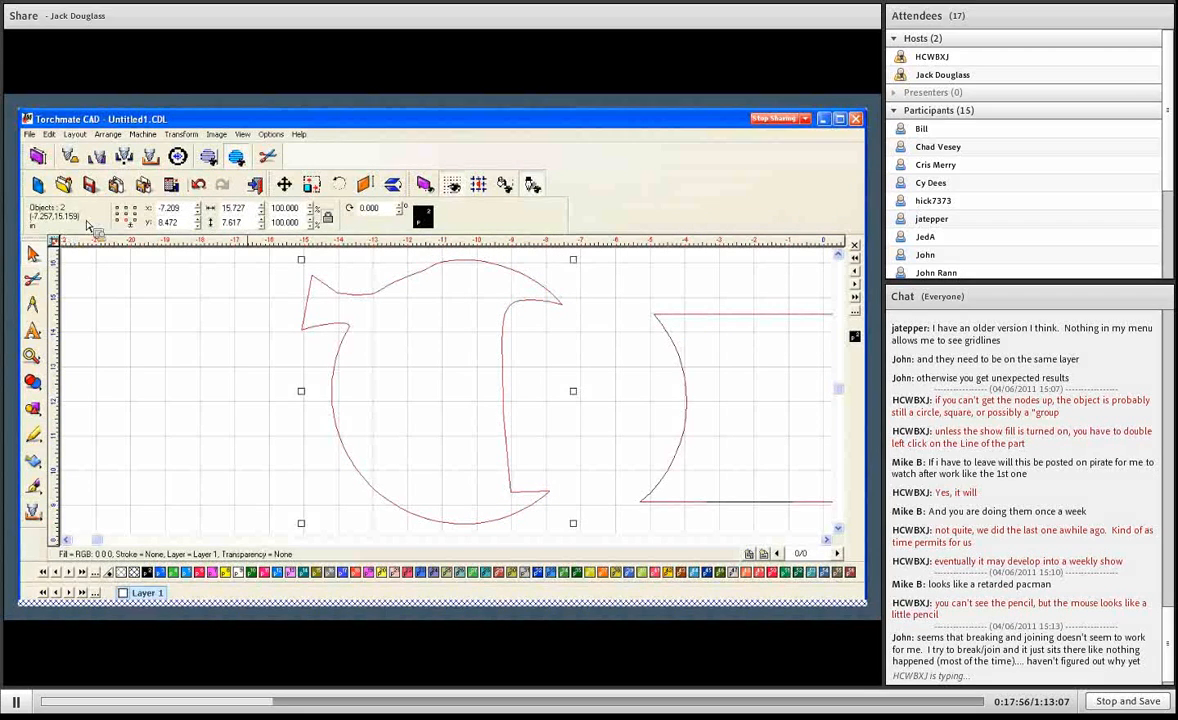
key(F4)
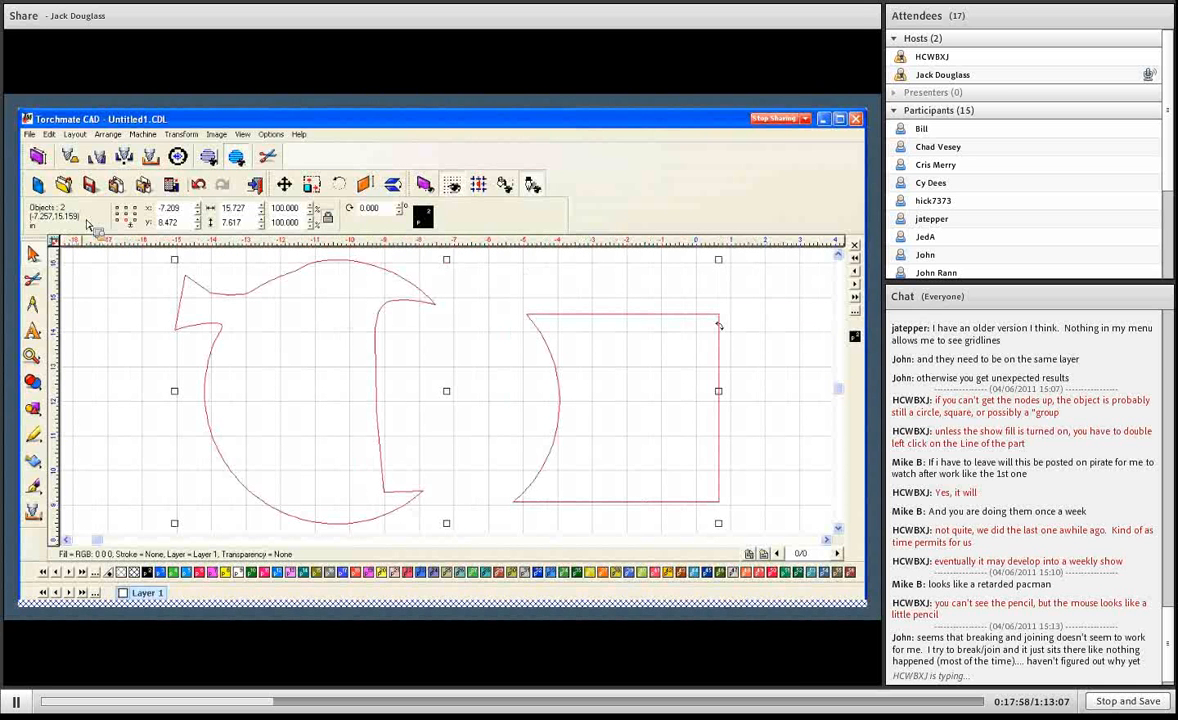
click(108, 134)
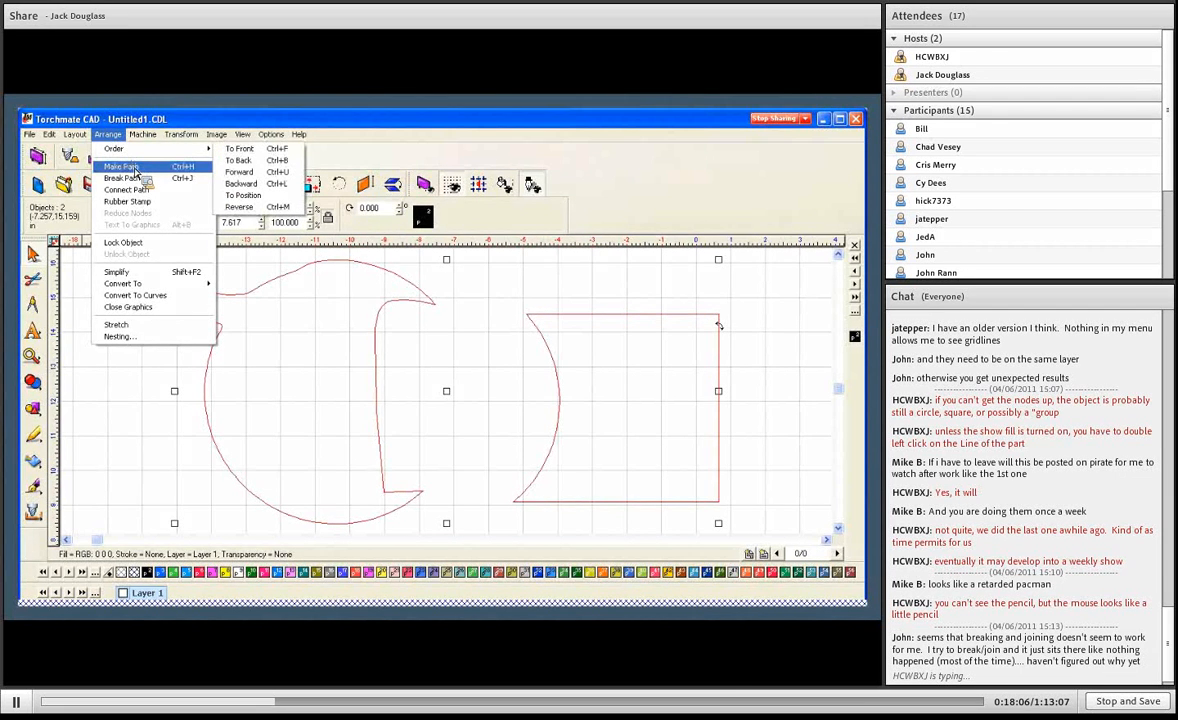
click(136, 168)
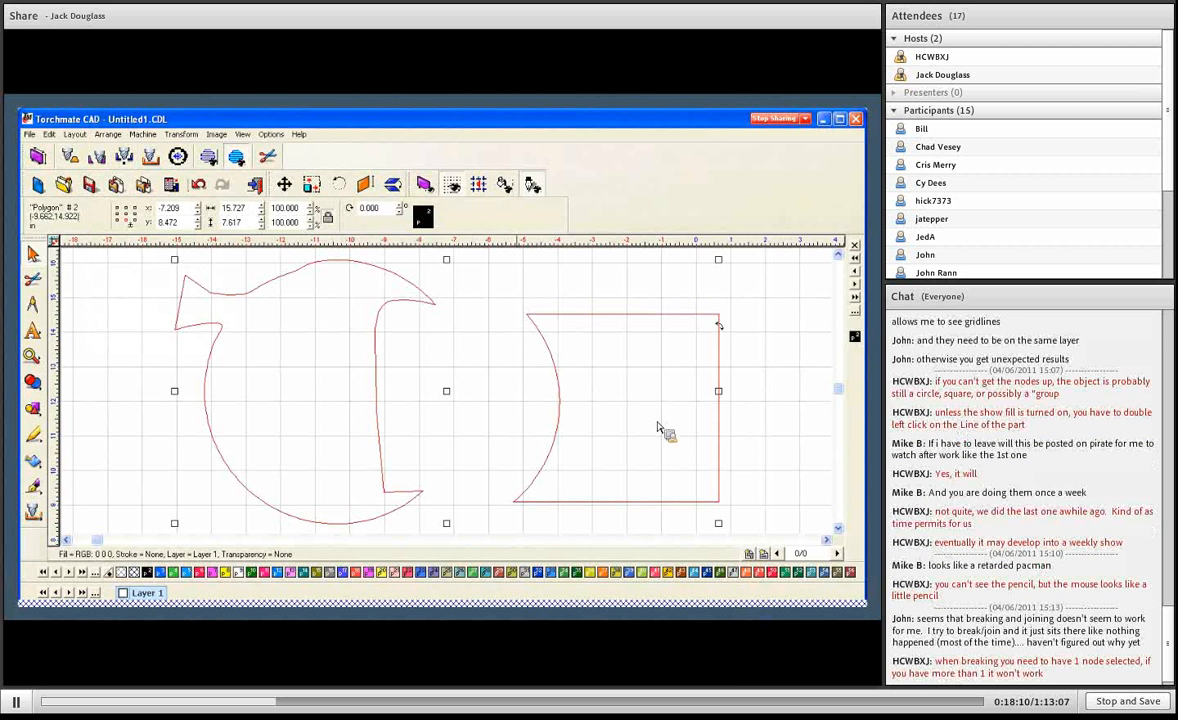
- Open the combined path for node editing and break it at the round shape's upper-right tip and the square shape's upper-left corner
double_click(411, 289)
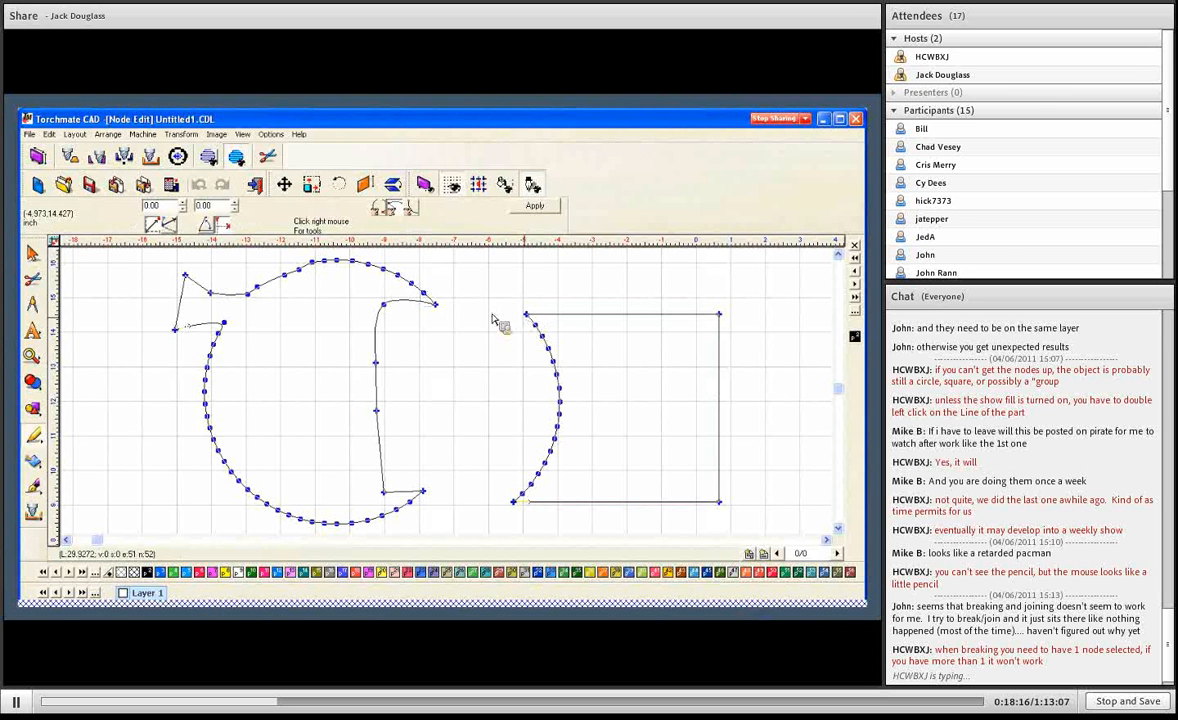
click(437, 305)
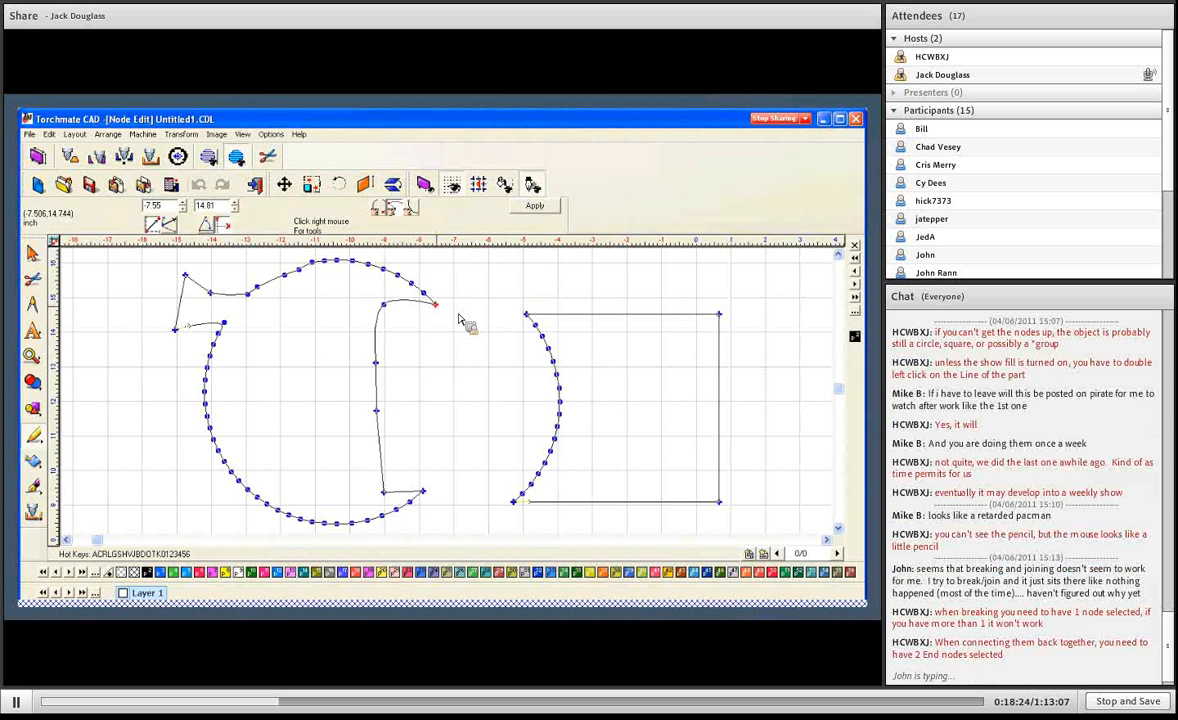
key(b)
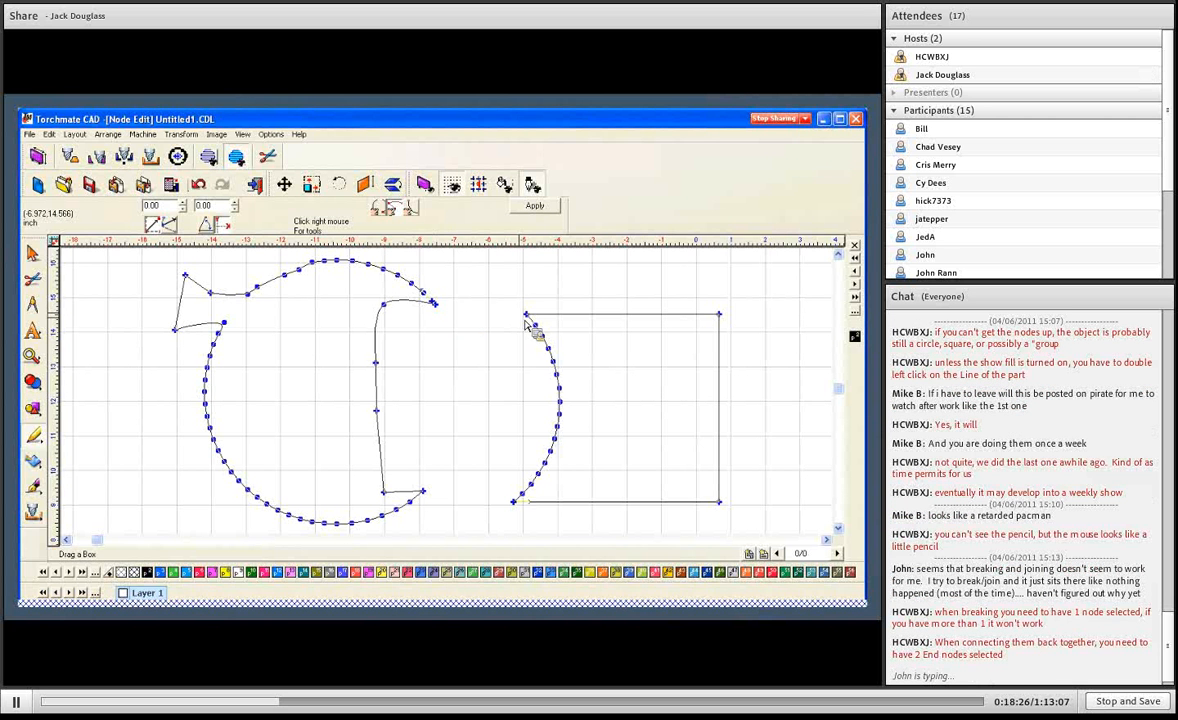
right_click(526, 311)
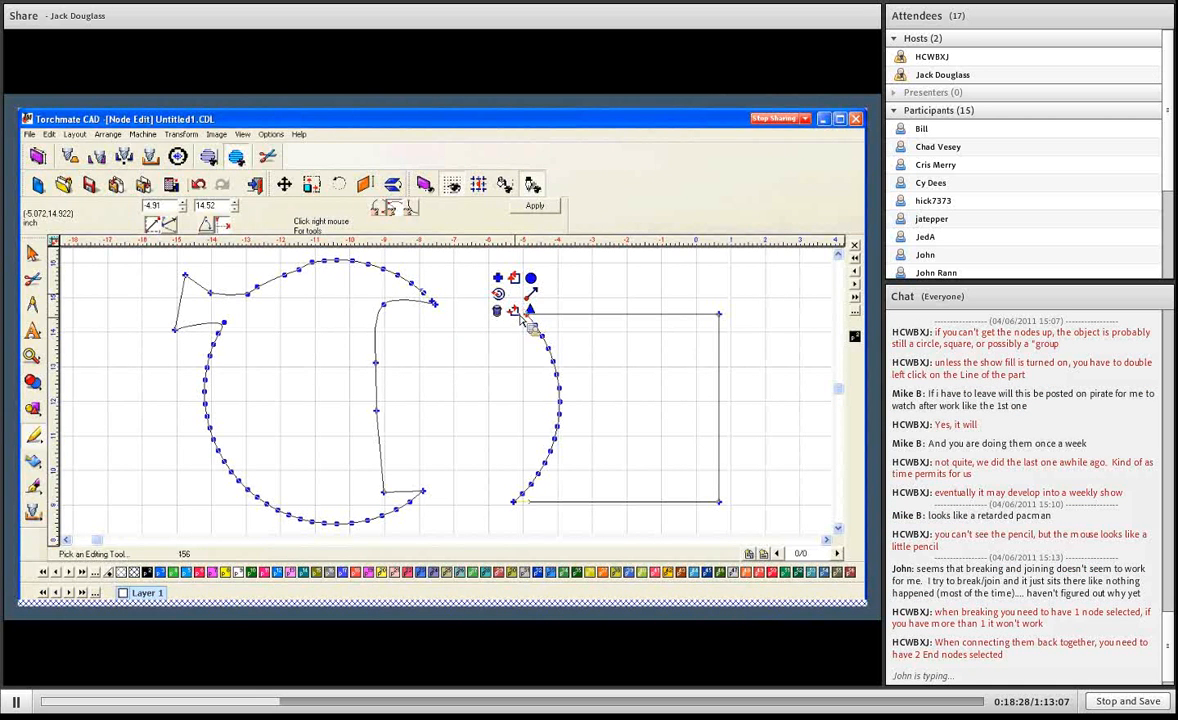
- Pull the broken ends apart so the upper ends and the lower ends of the two shapes face each other across the gap
click(440, 312)
drag(440, 312, 437, 359)
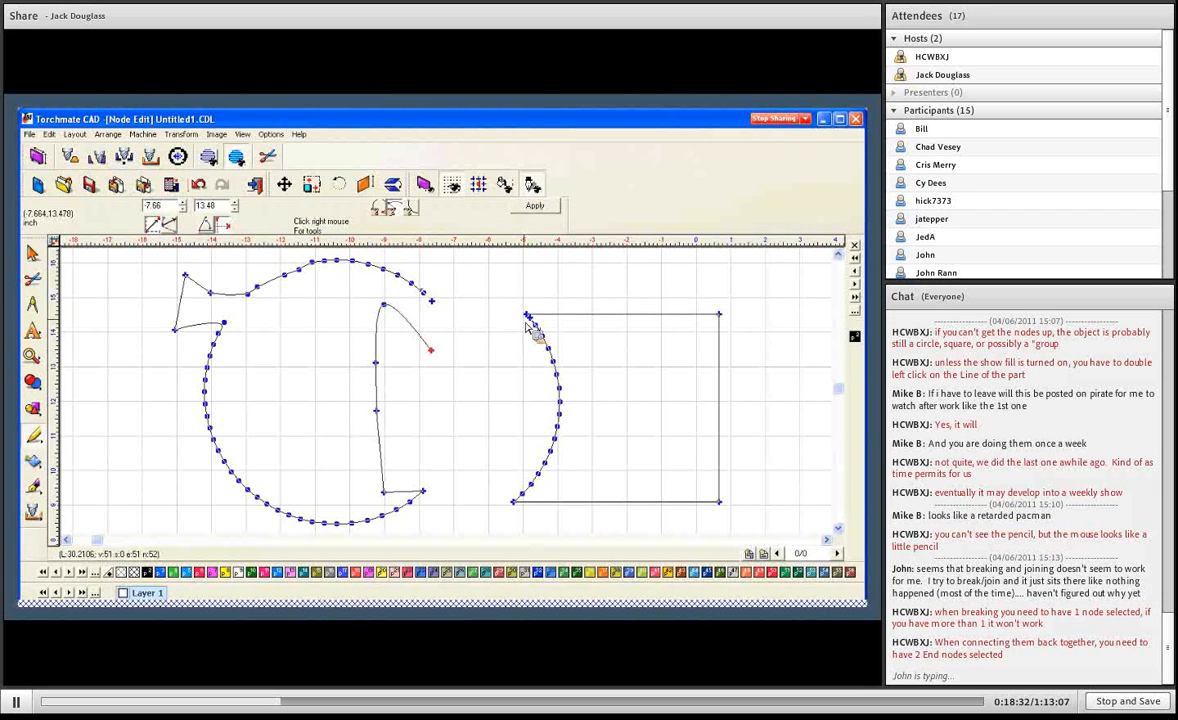
drag(530, 320, 478, 351)
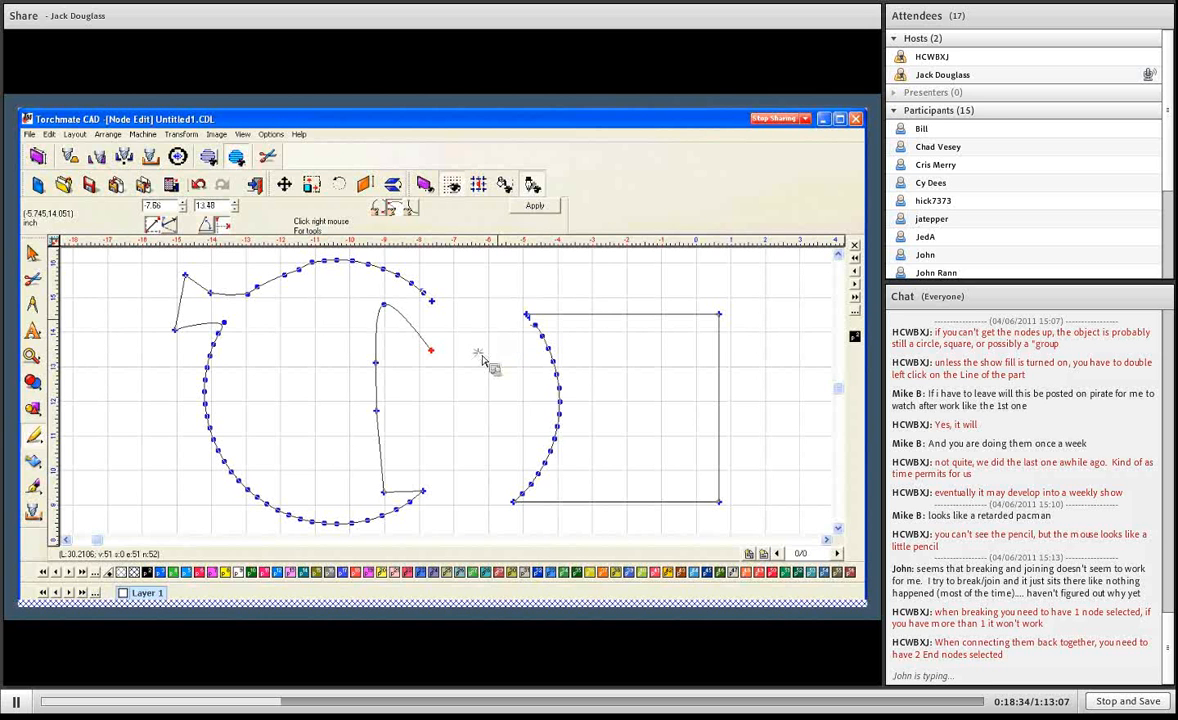
drag(529, 316, 455, 300)
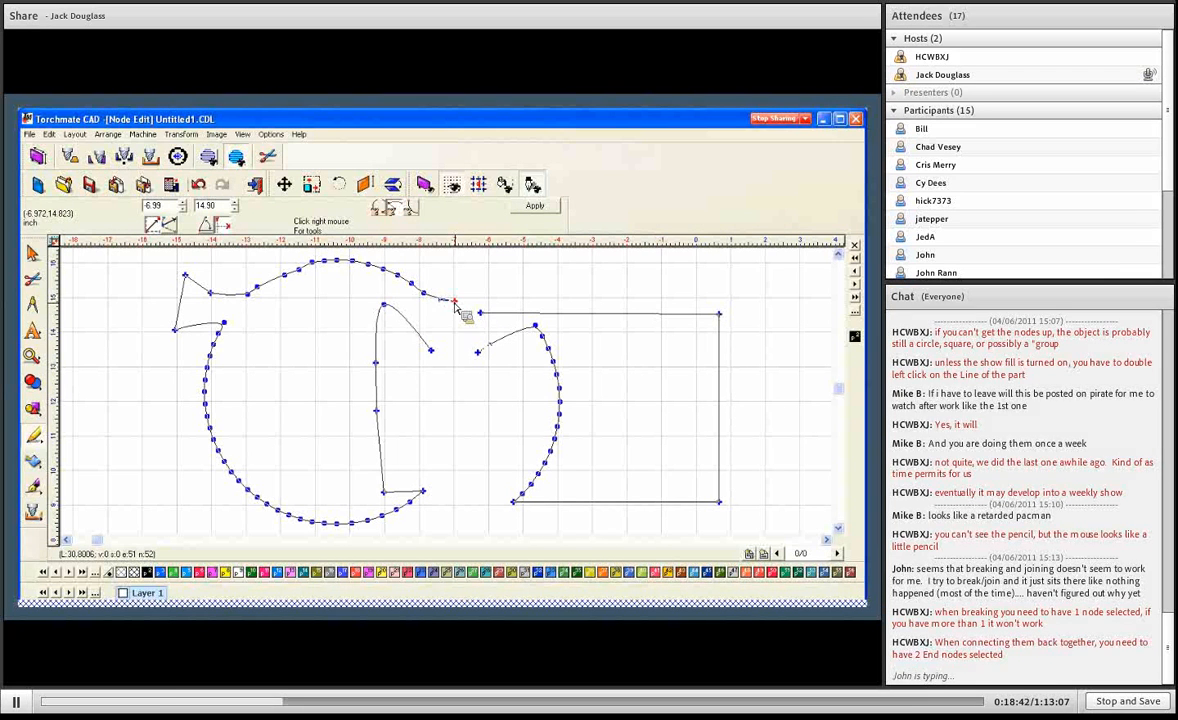
drag(434, 355, 471, 336)
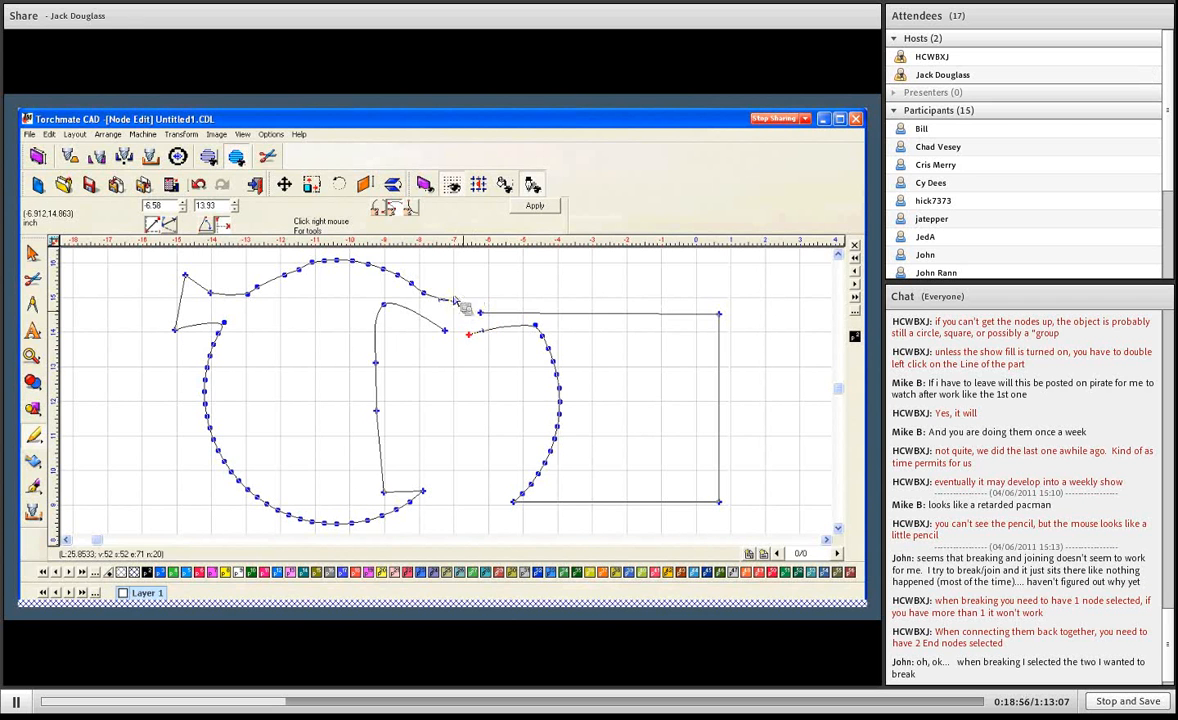
- Try joining the two facing upper end nodes with a segment, and undo the join
drag(450, 289, 493, 320)
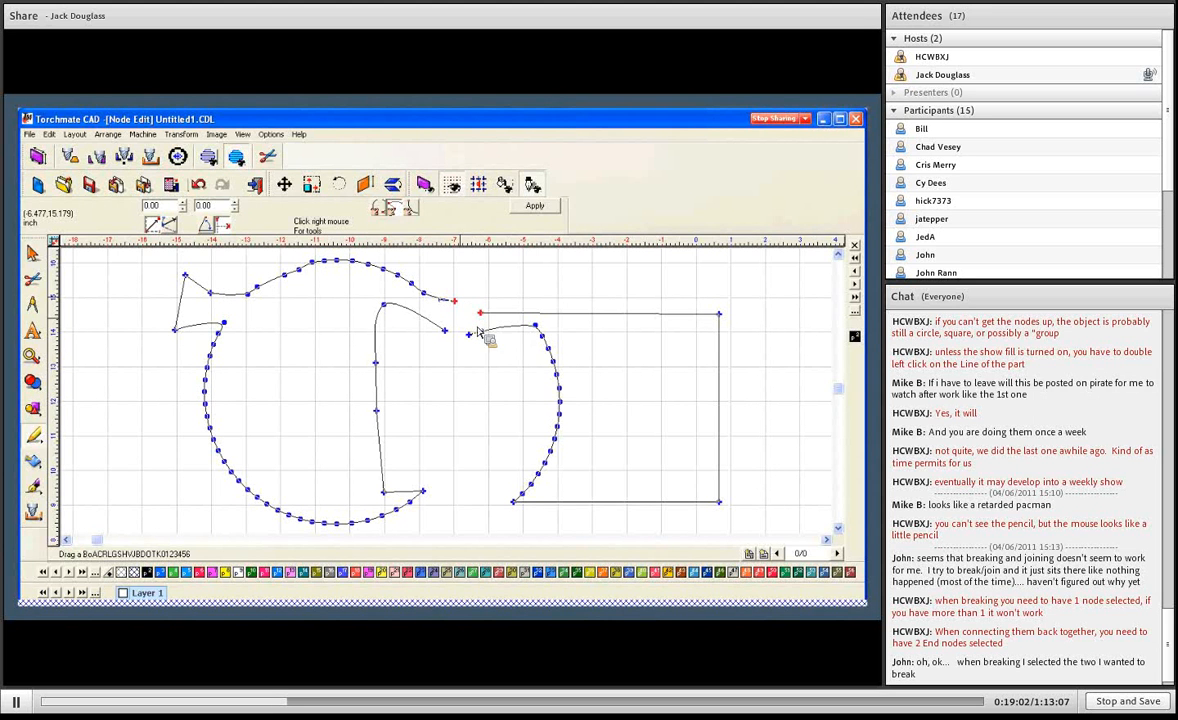
right_click(472, 300)
click(481, 288)
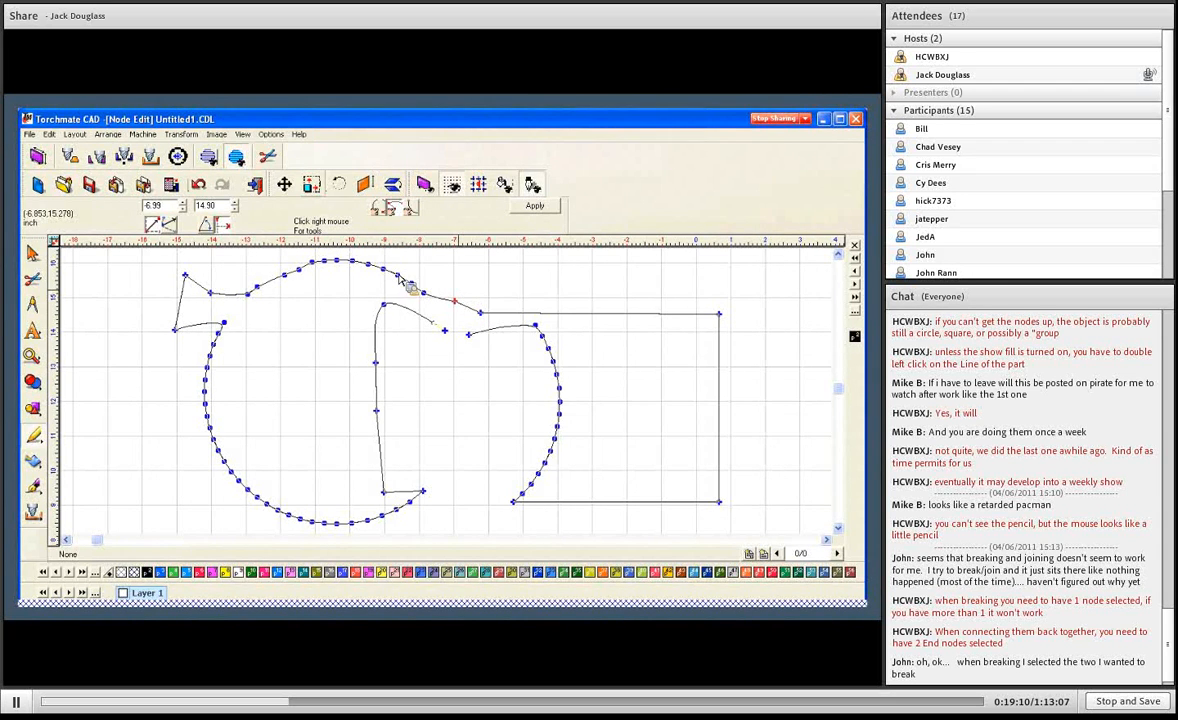
click(196, 184)
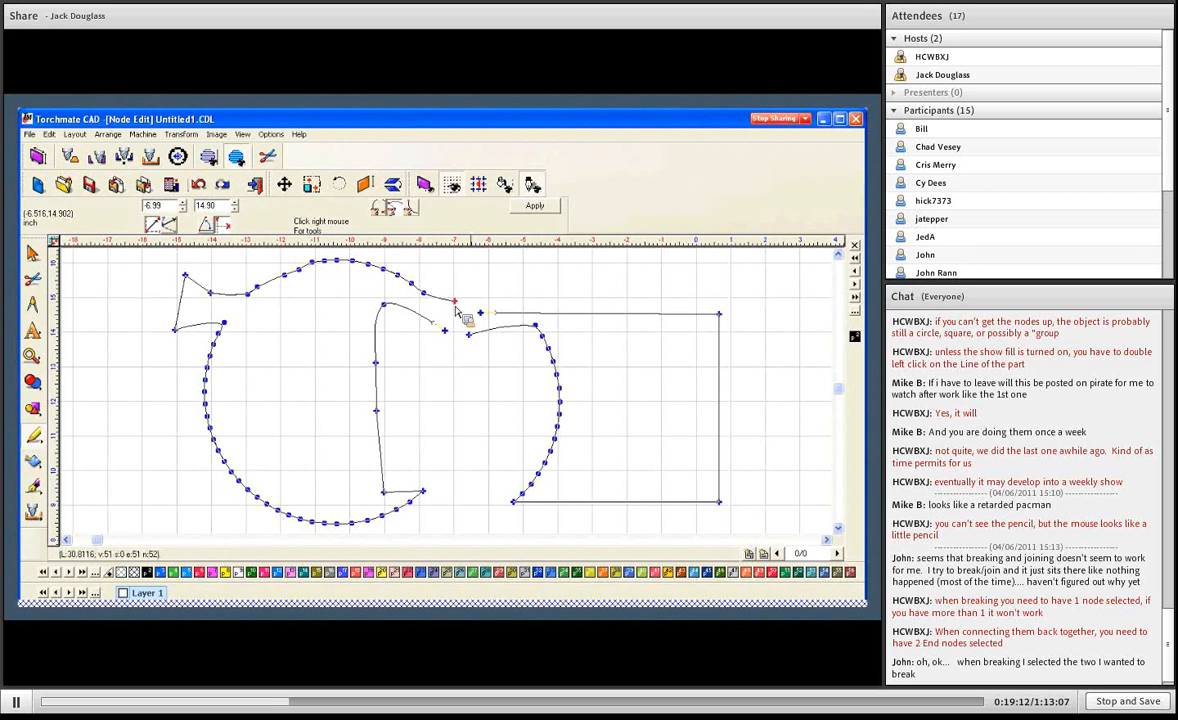
- Reposition the round shape's upper end node and join it to the square shape's upper end node with a segment
drag(456, 303, 450, 321)
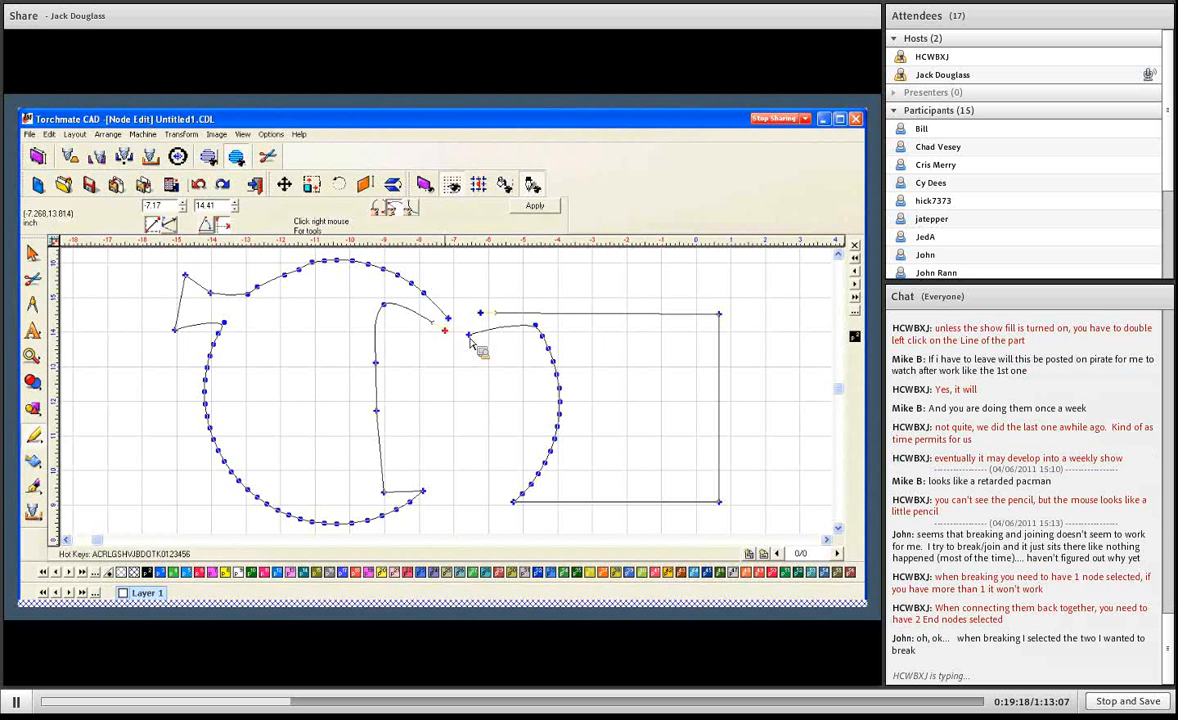
click(499, 328)
click(447, 331)
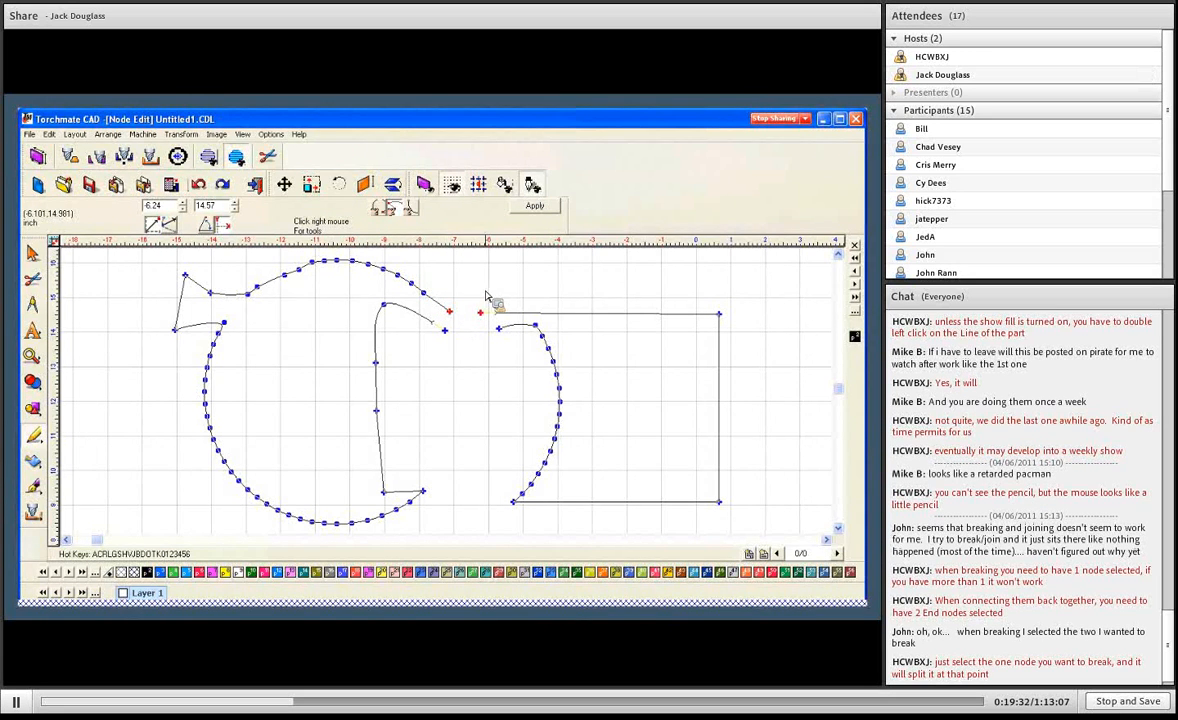
key(j)
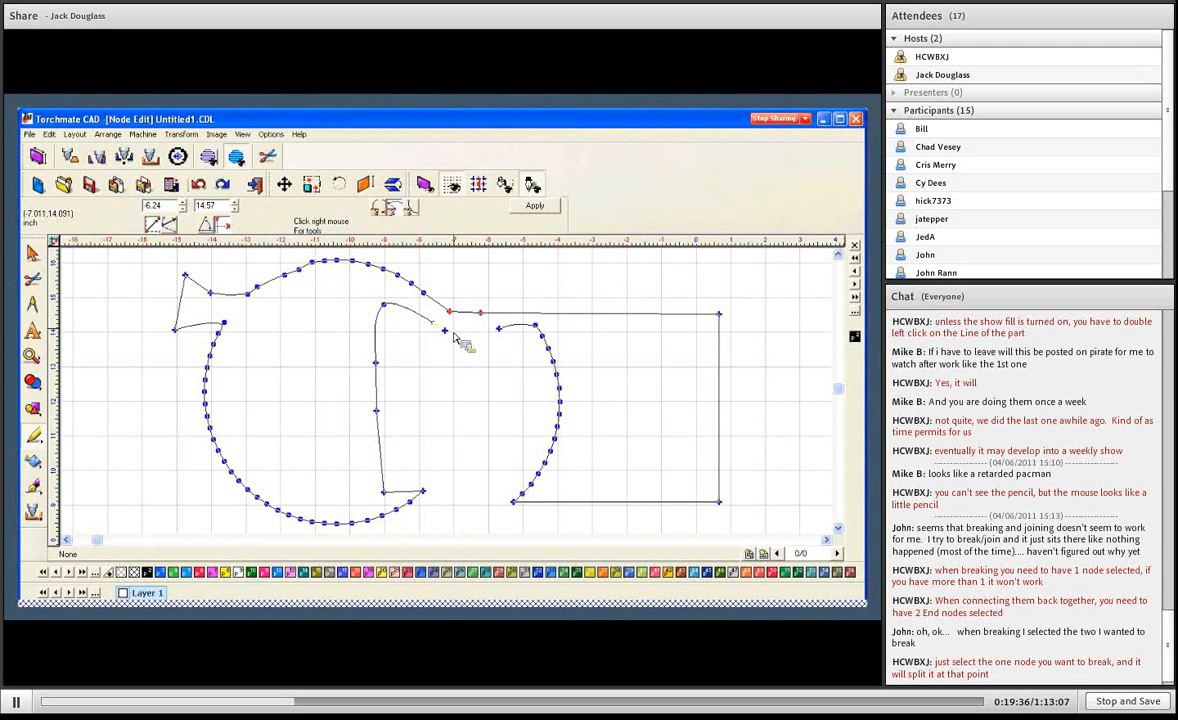
- Move the two lower end nodes closer together in the gap and join them with a segment
mouse_move(449, 330)
mouse_down()
mouse_move(481, 336)
mouse_move(452, 334)
mouse_move(447, 354)
mouse_up()
click(502, 332)
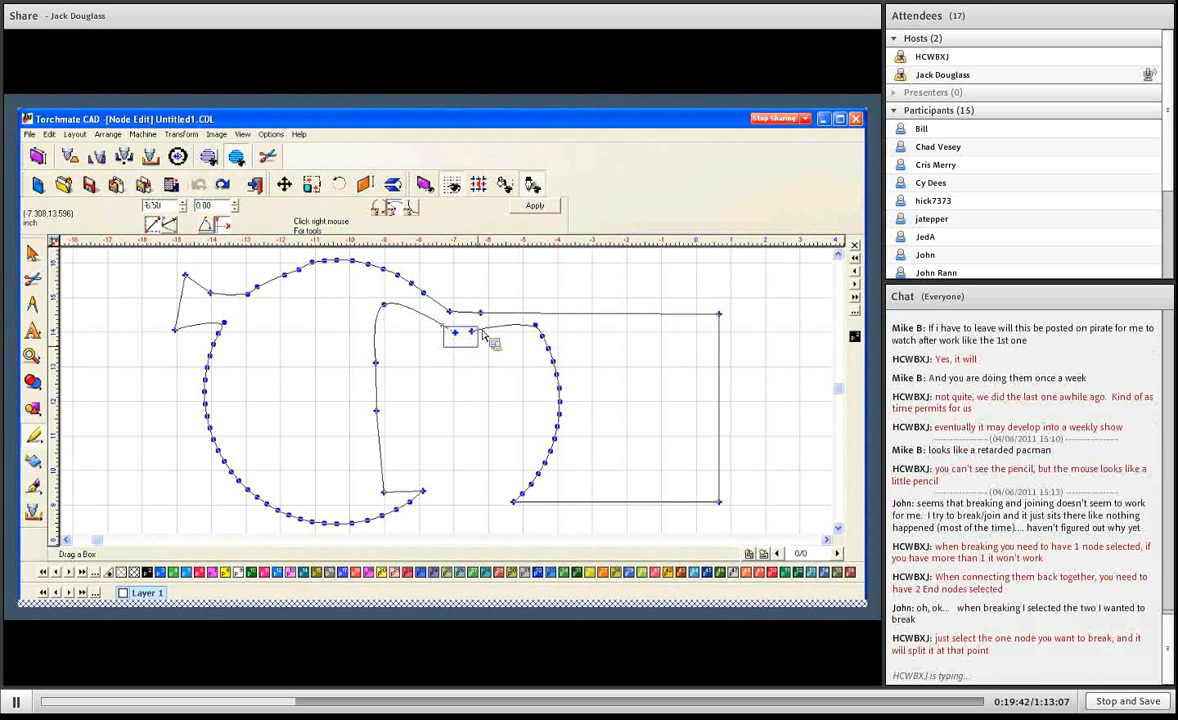
right_click(478, 354)
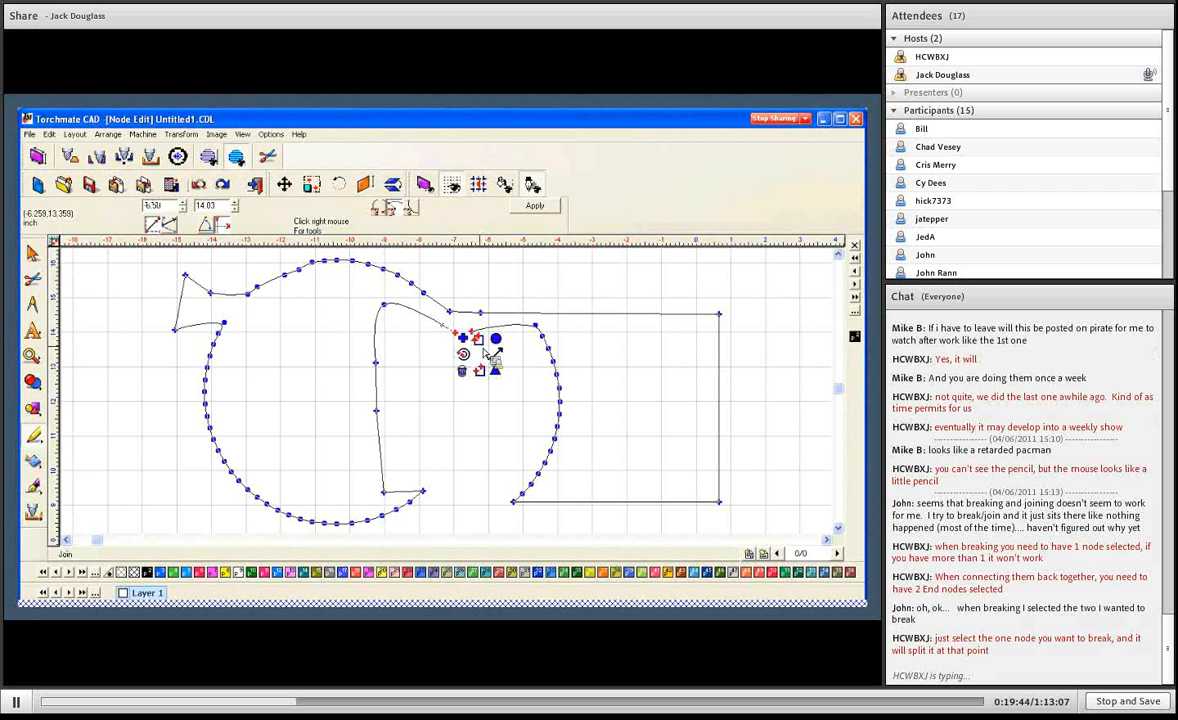
click(493, 354)
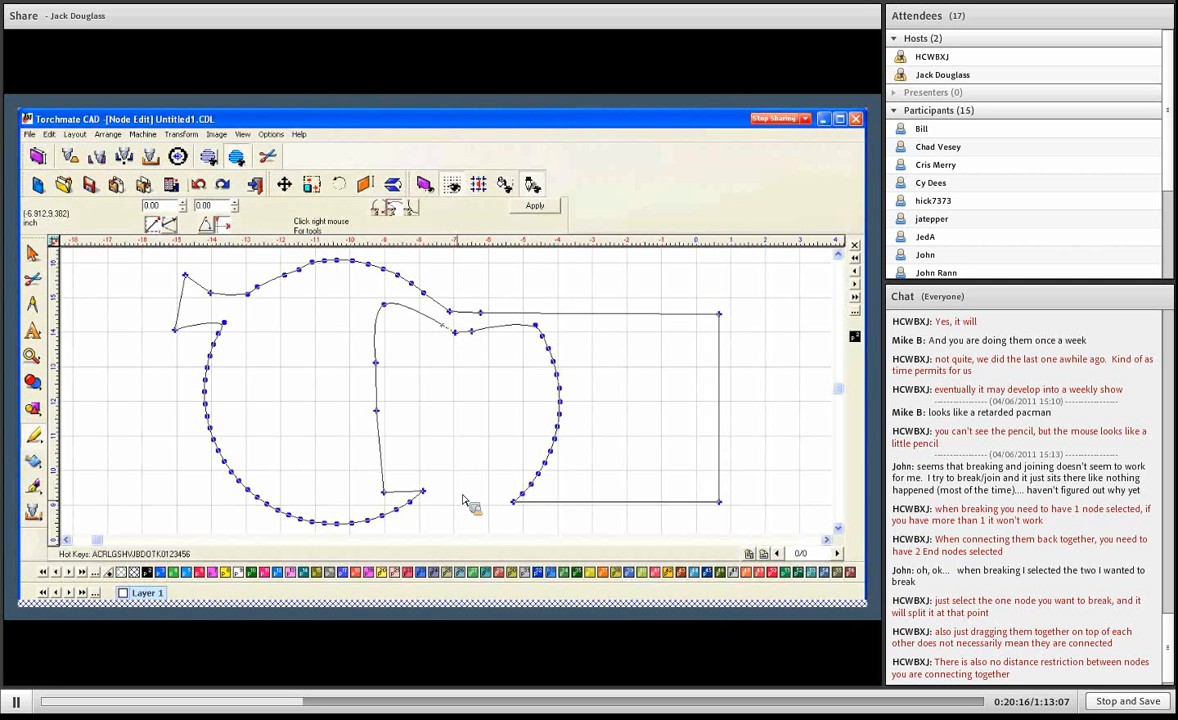
- Delete the nodes along the round shape's inner cut and the lower connecting segment, including the inner corner node at -9.03, 9.38
drag(361, 303, 411, 424)
key(Delete)
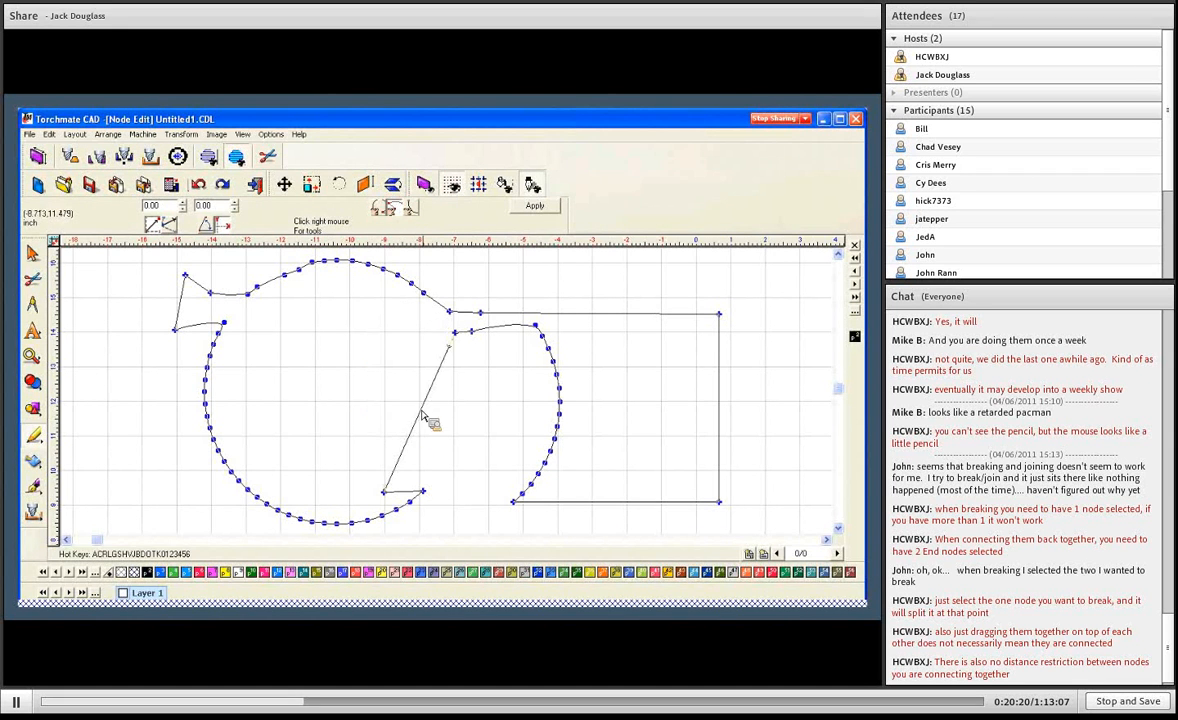
drag(452, 336, 547, 343)
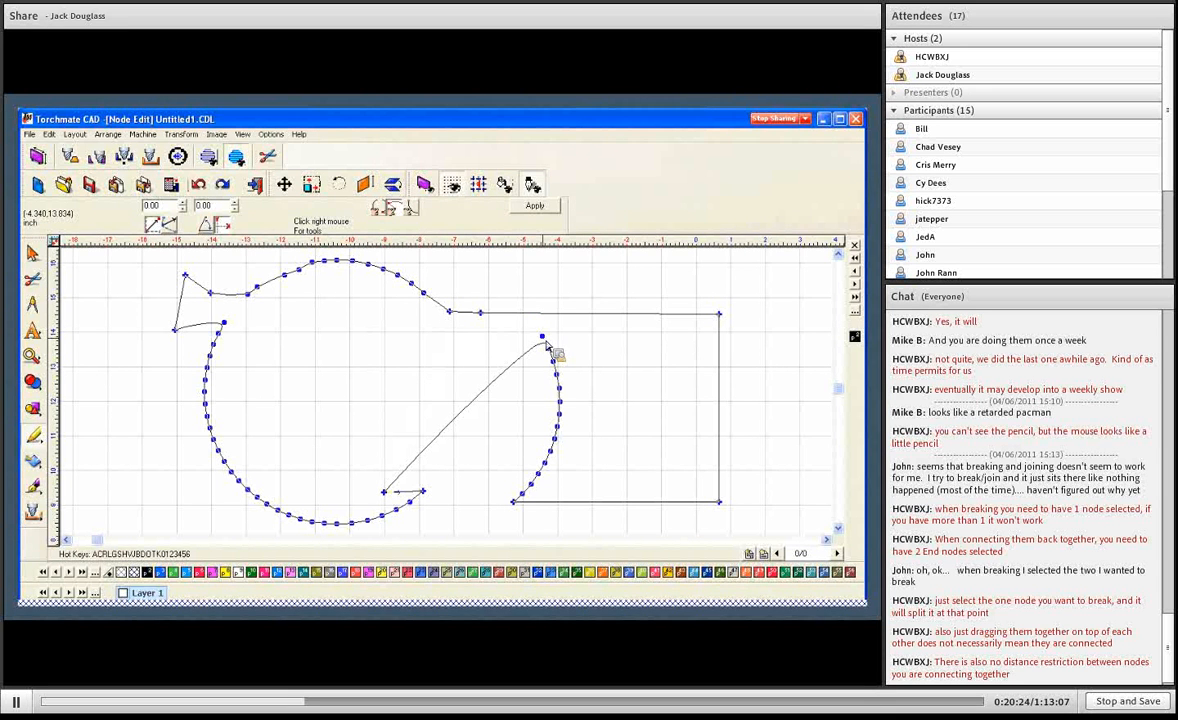
click(541, 335)
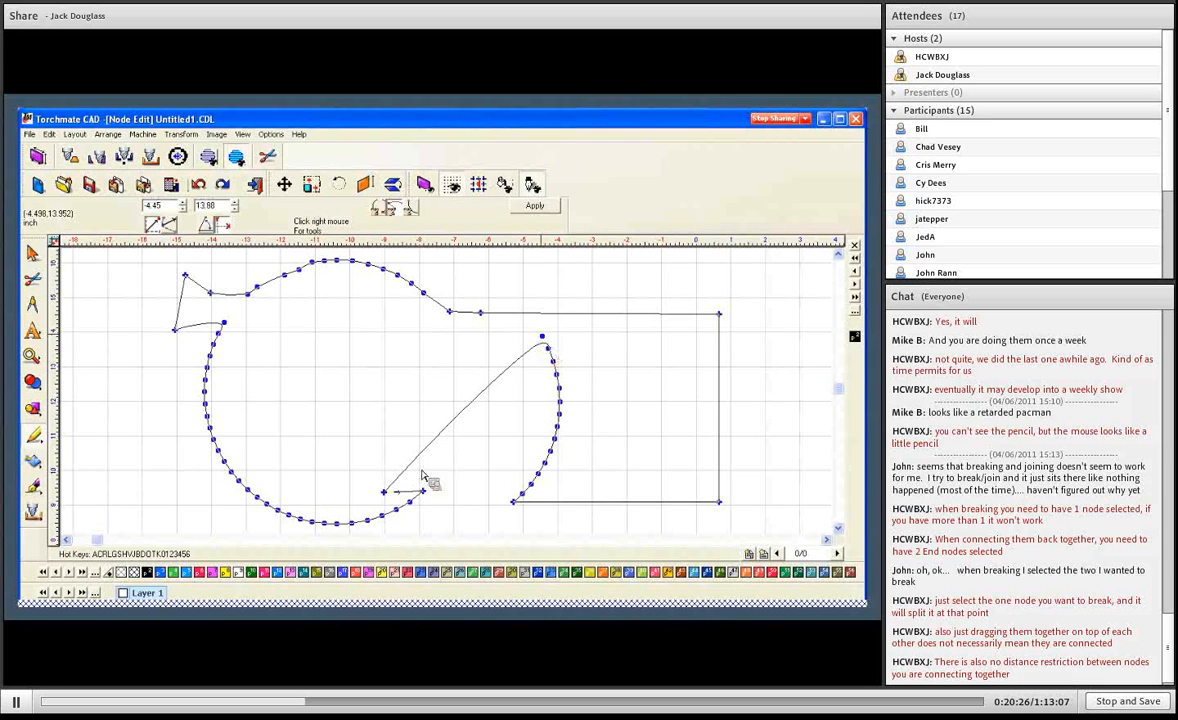
click(384, 491)
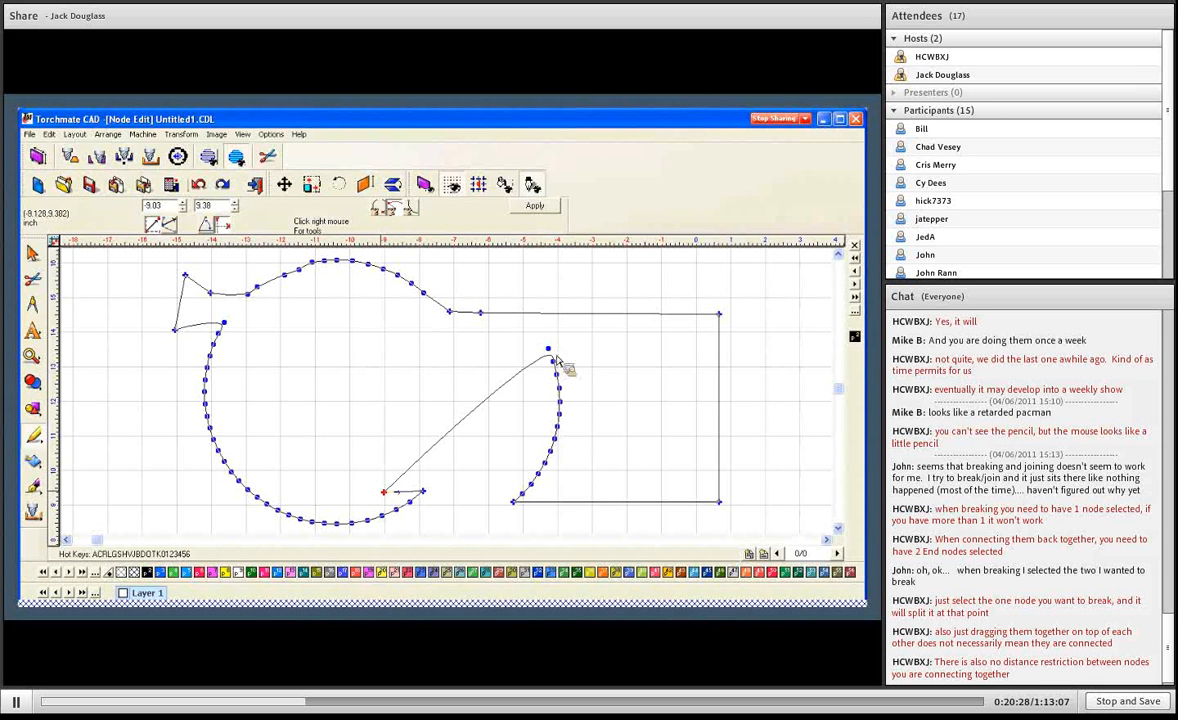
key(Delete)
- Delete the remaining nodes along the square shape's curved left side
drag(540, 342, 589, 476)
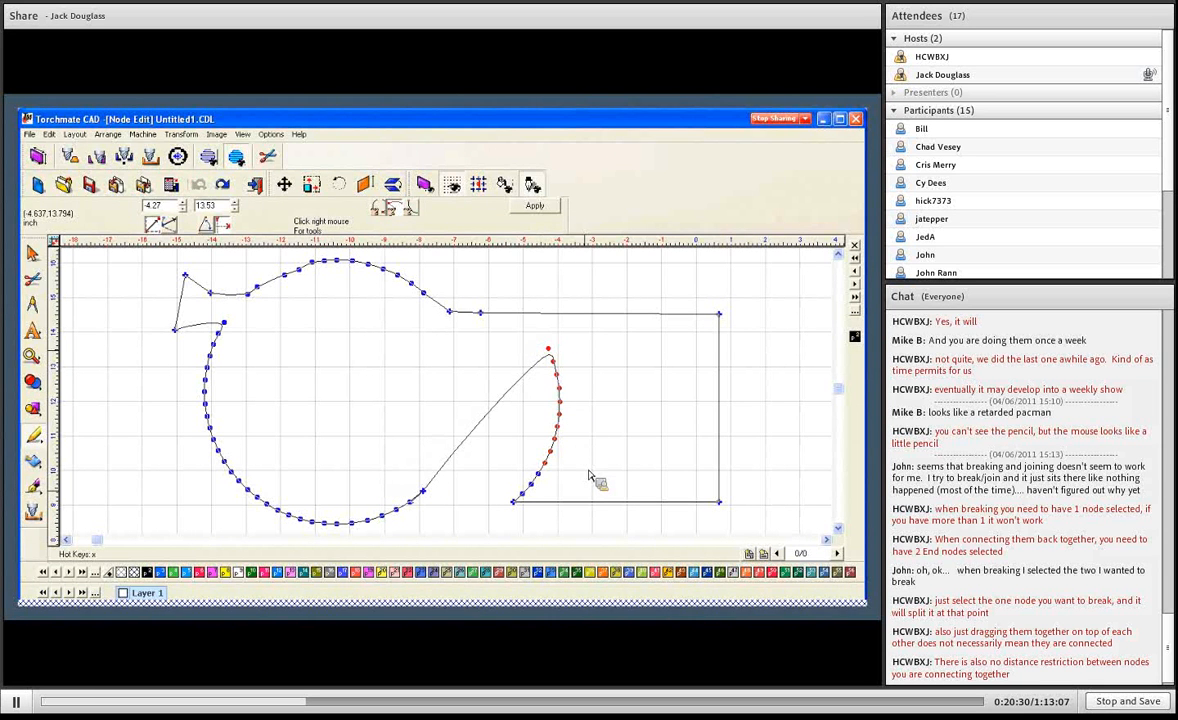
key(Delete)
drag(510, 453, 562, 502)
key(Delete)
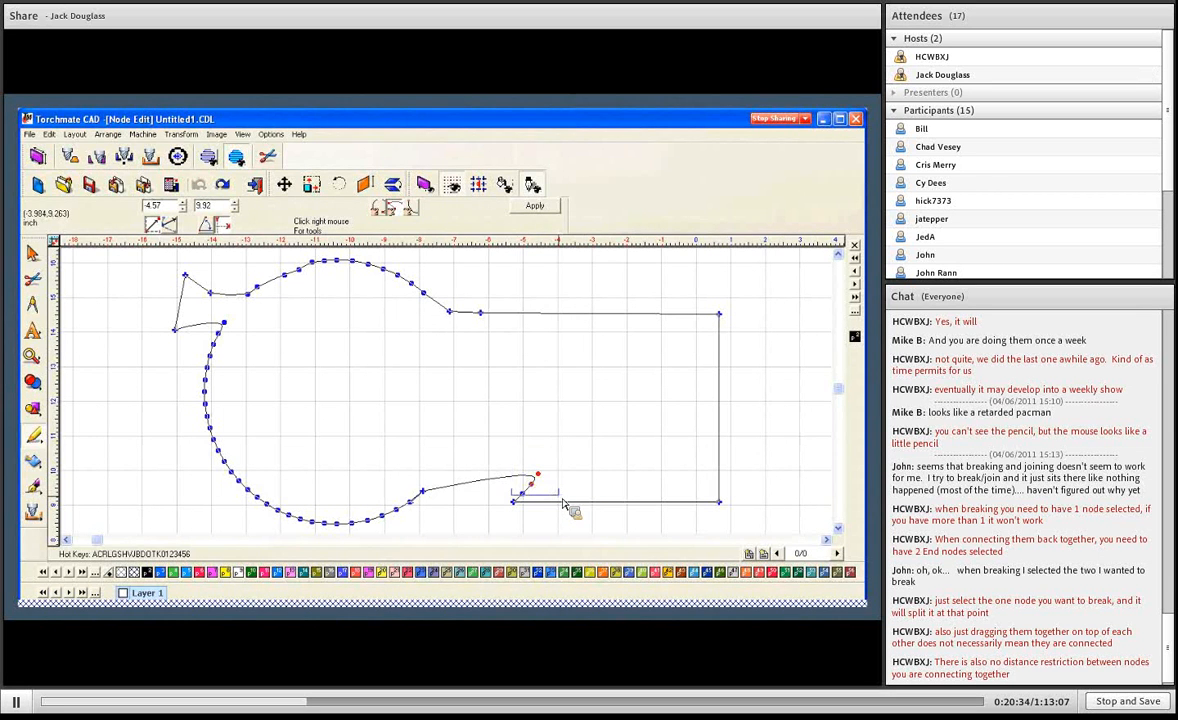
- Delete the round shape's lower tip nodes, the upper connecting nodes, and the square shape's lower-left corner node
drag(412, 482, 363, 533)
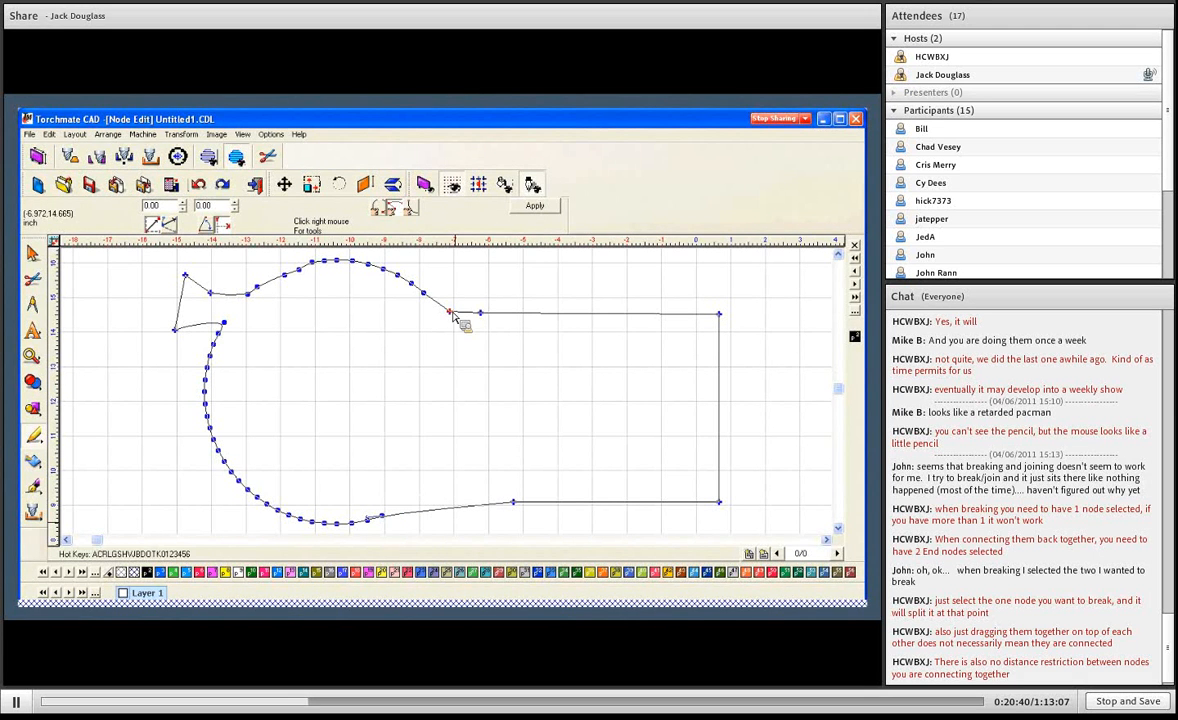
key(d)
key(d)
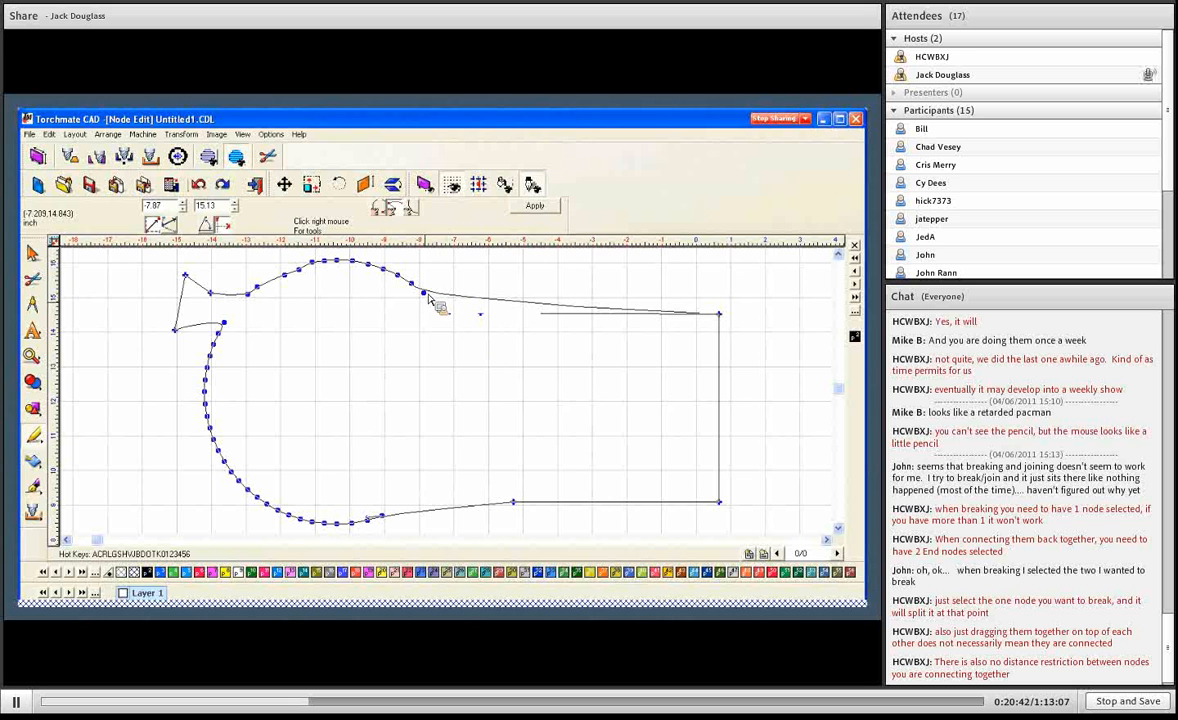
key(d)
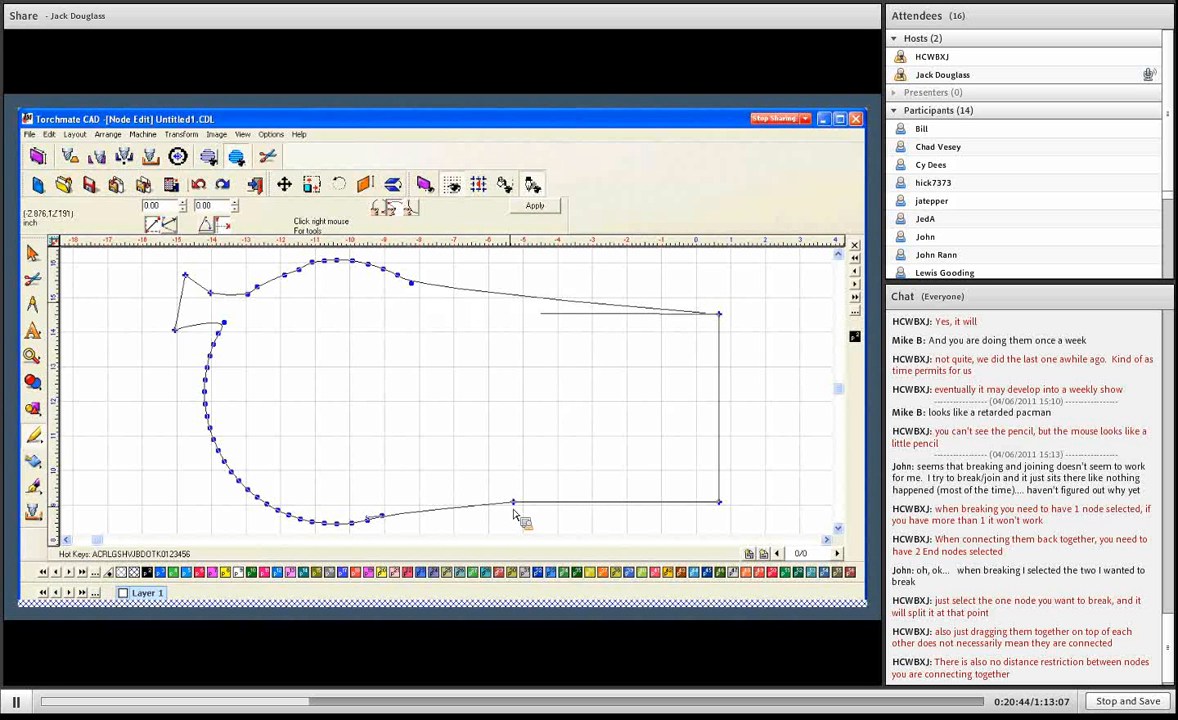
key(d)
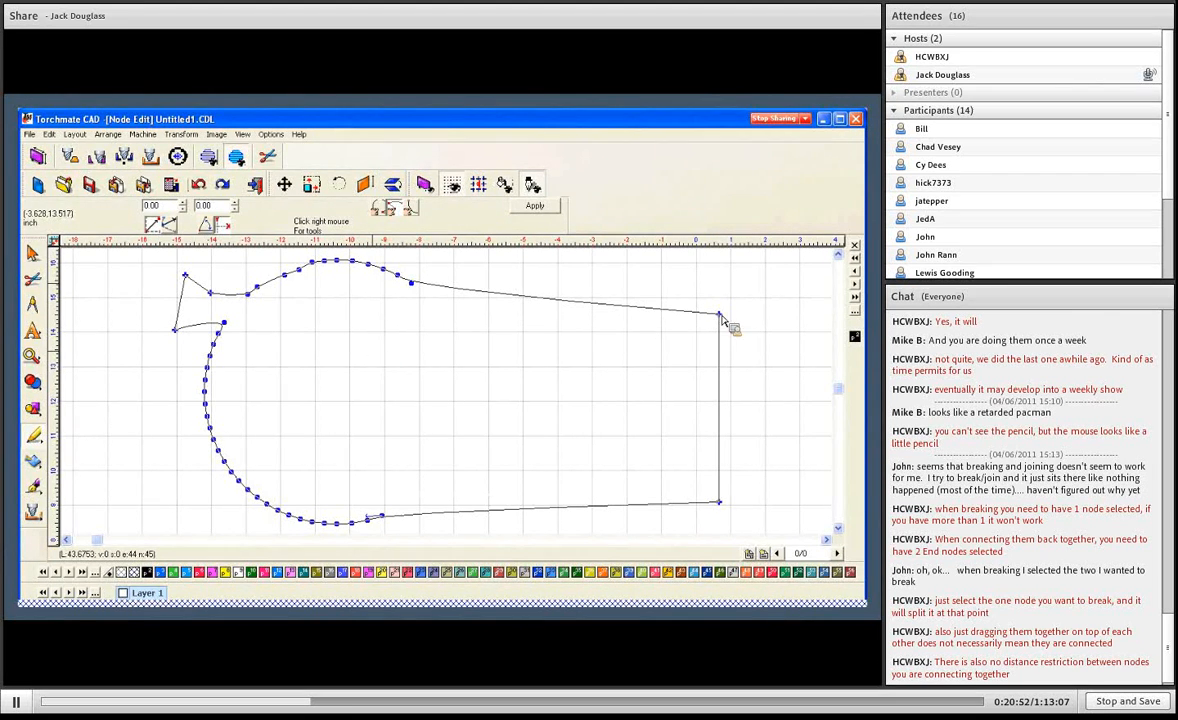
- Move the outline's upper-right corner node inward to about -4.06, 14.25
click(726, 496)
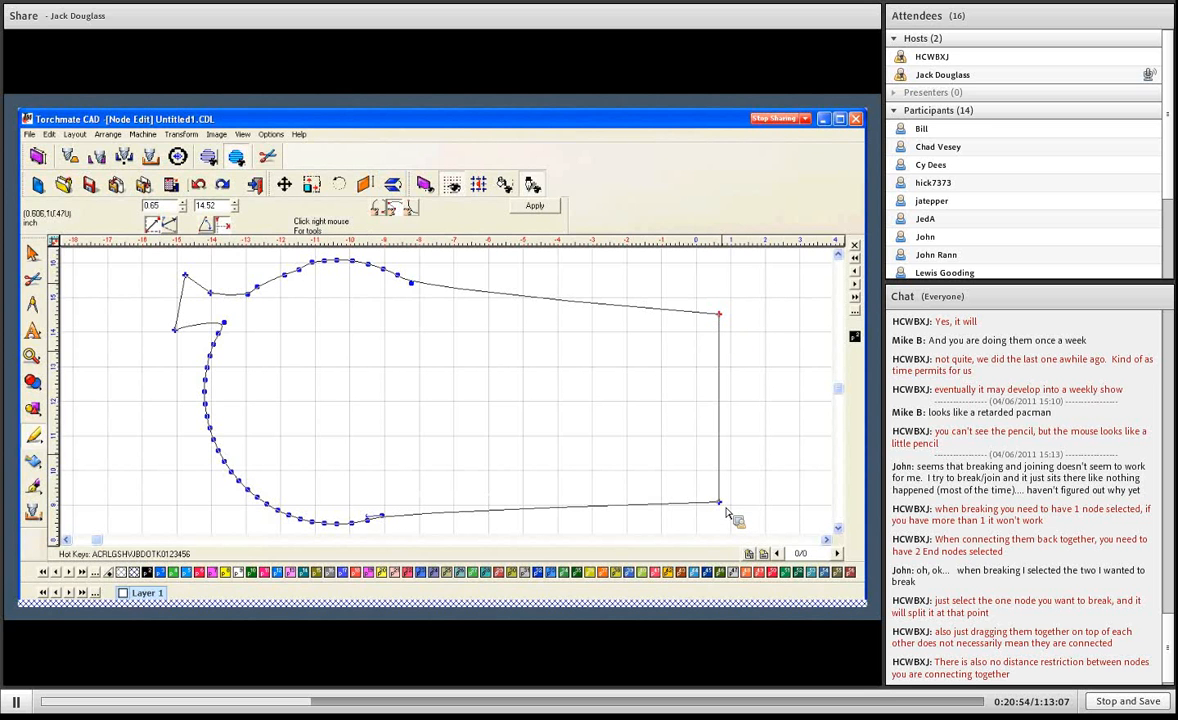
click(720, 315)
drag(720, 315, 551, 339)
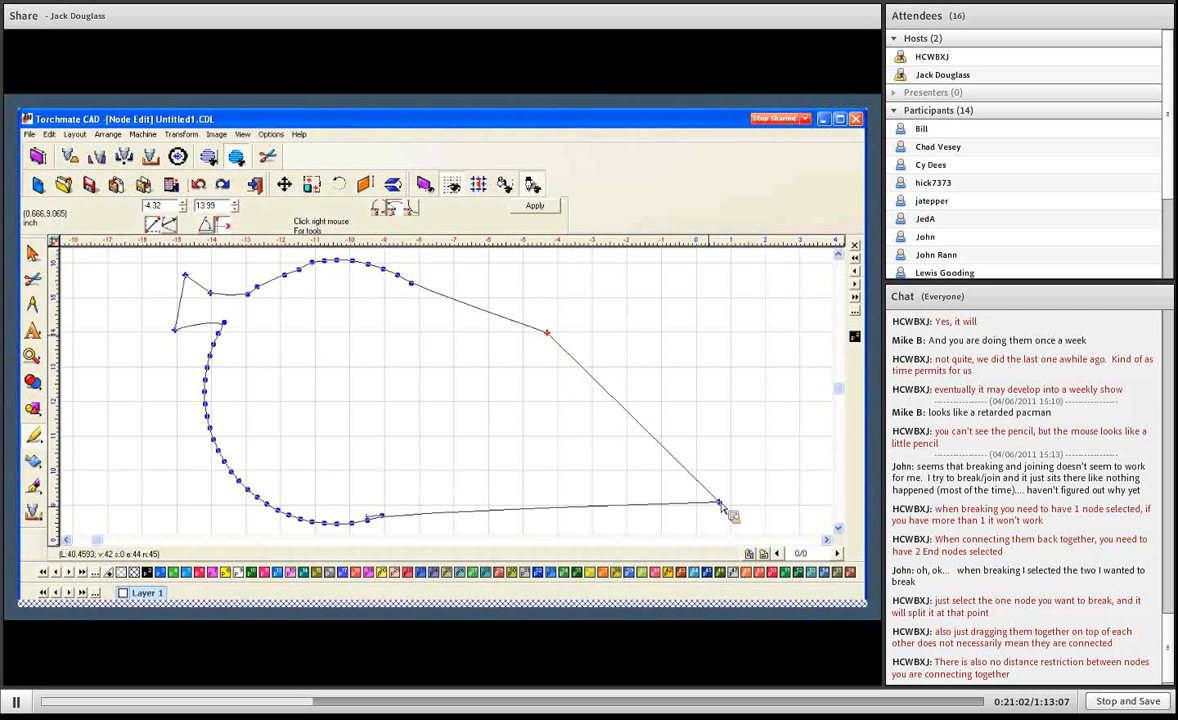
click(368, 266)
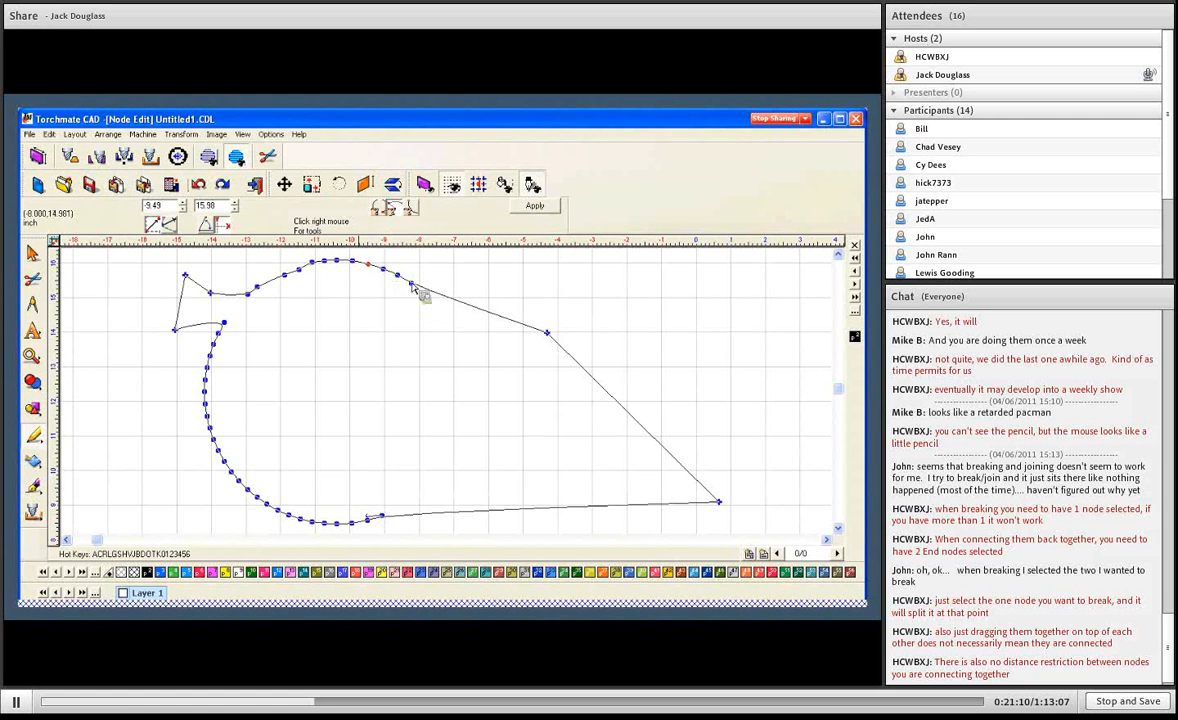
click(353, 261)
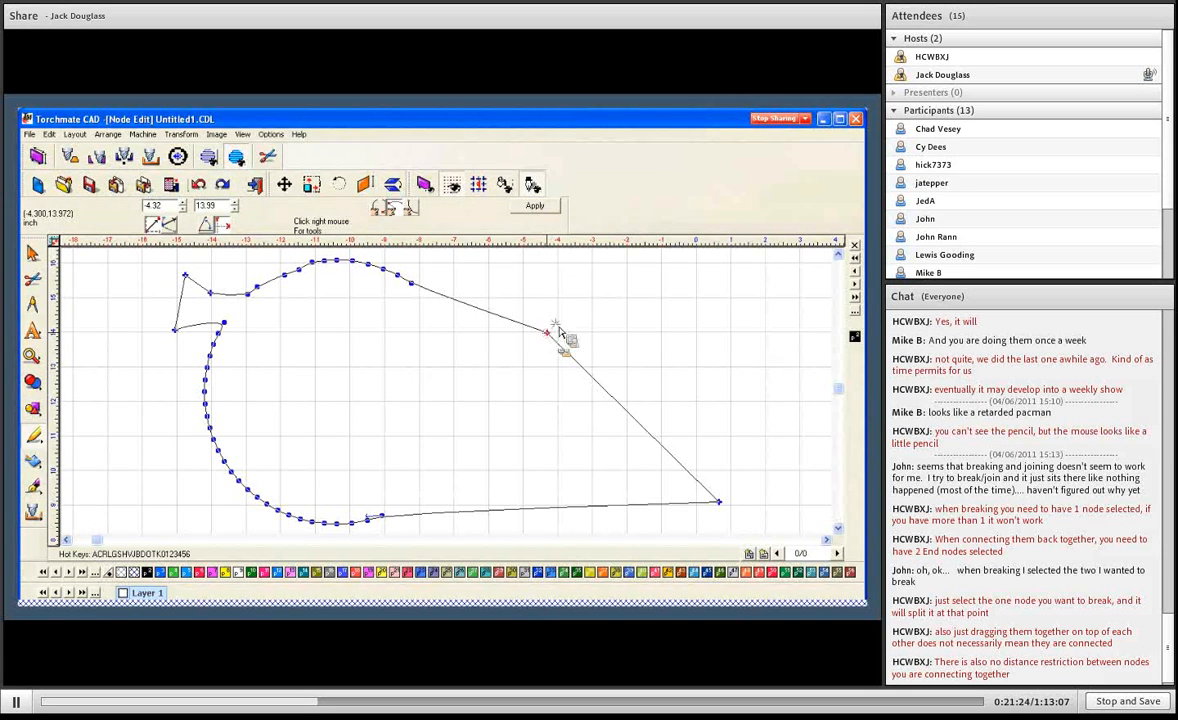
drag(547, 333, 556, 324)
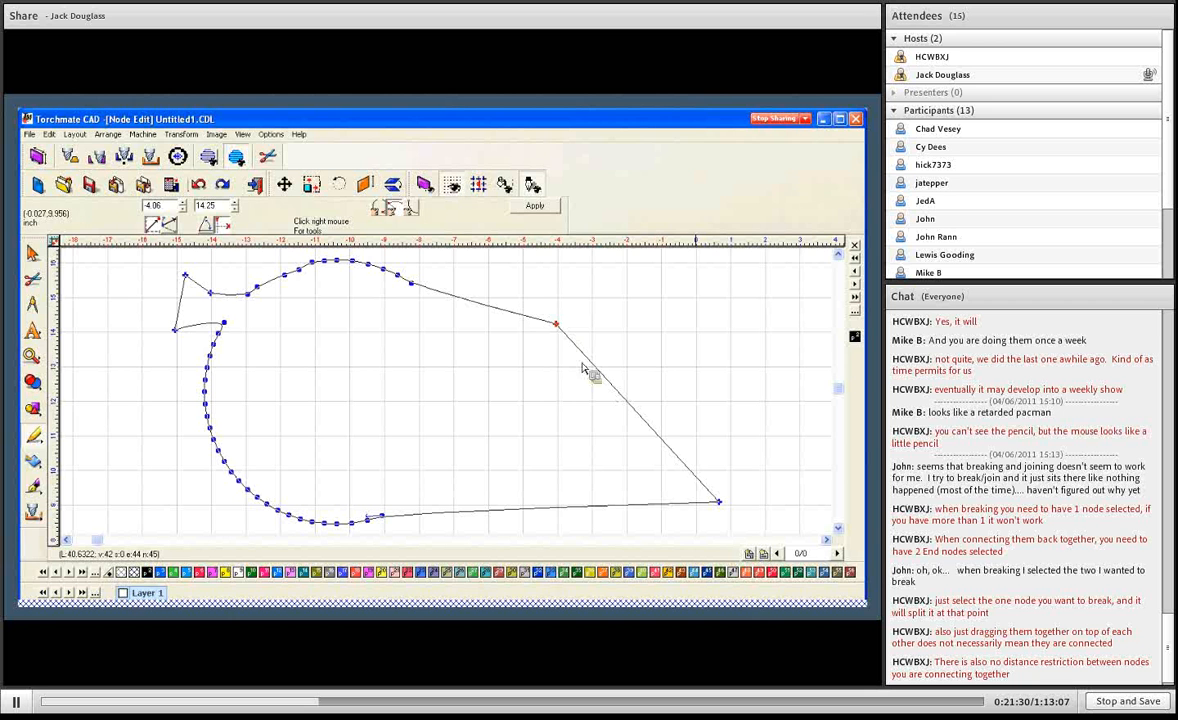
- Add five nodes along the slanted right edge, and delete the added nodes as a group
double_click(697, 481)
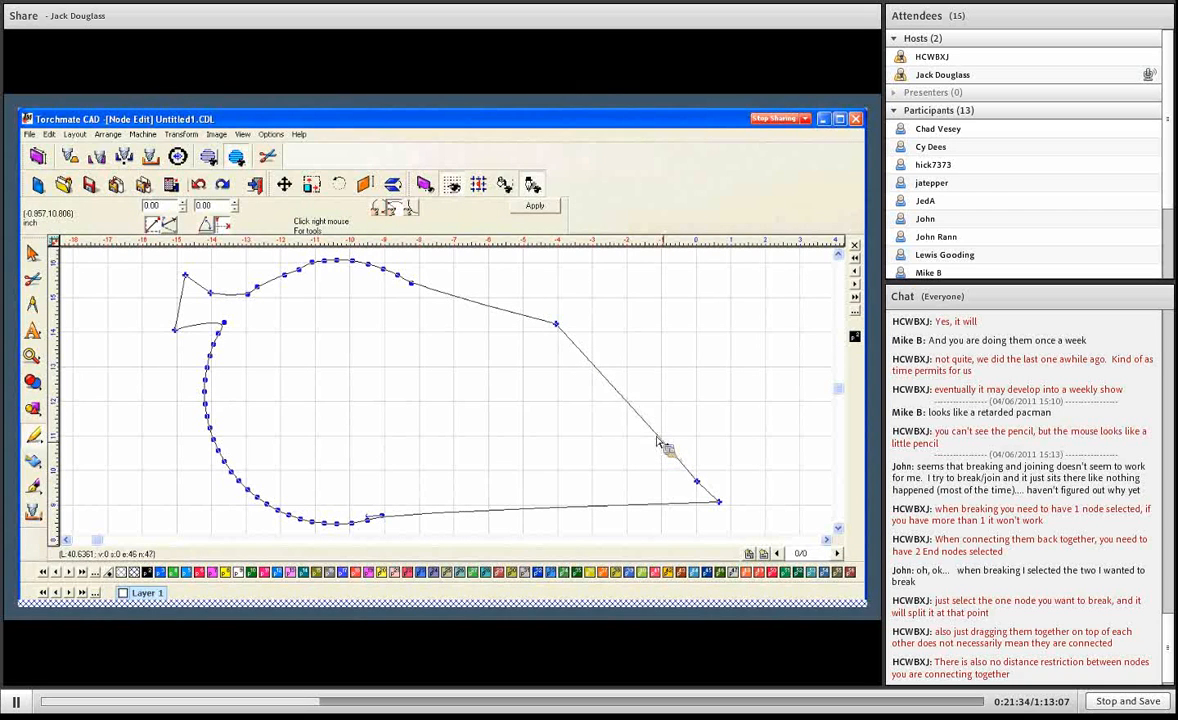
double_click(668, 446)
double_click(632, 411)
double_click(602, 381)
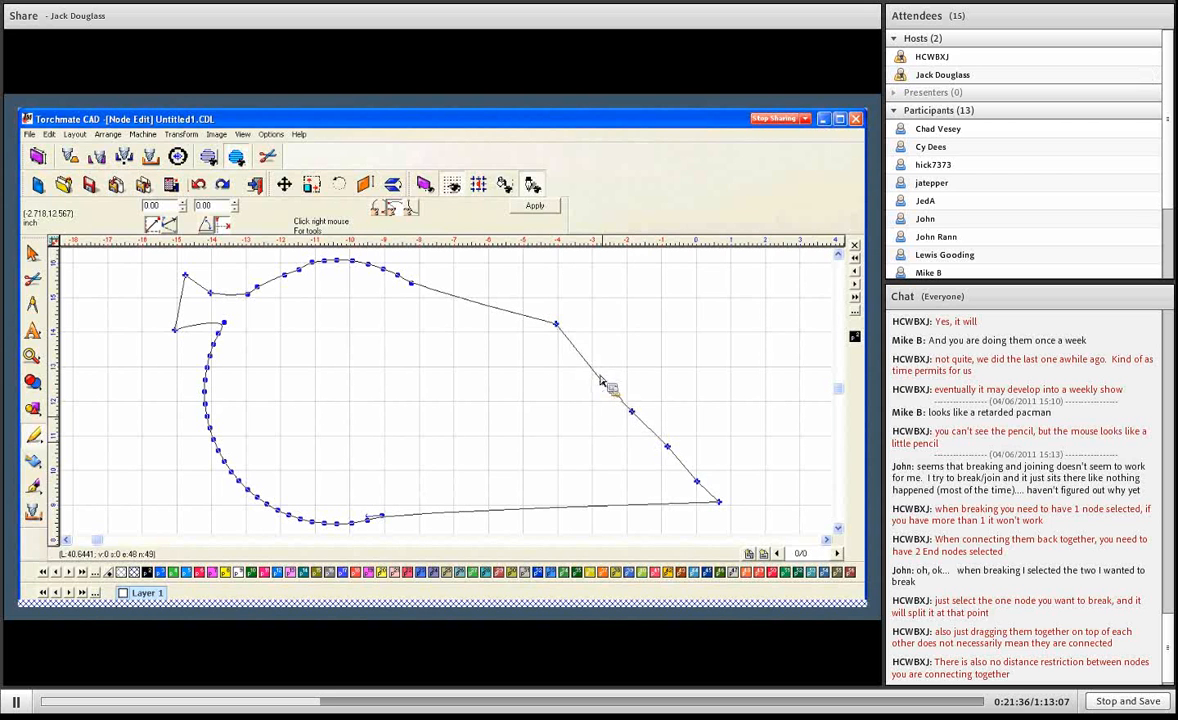
double_click(584, 360)
drag(505, 327, 708, 498)
key(Delete)
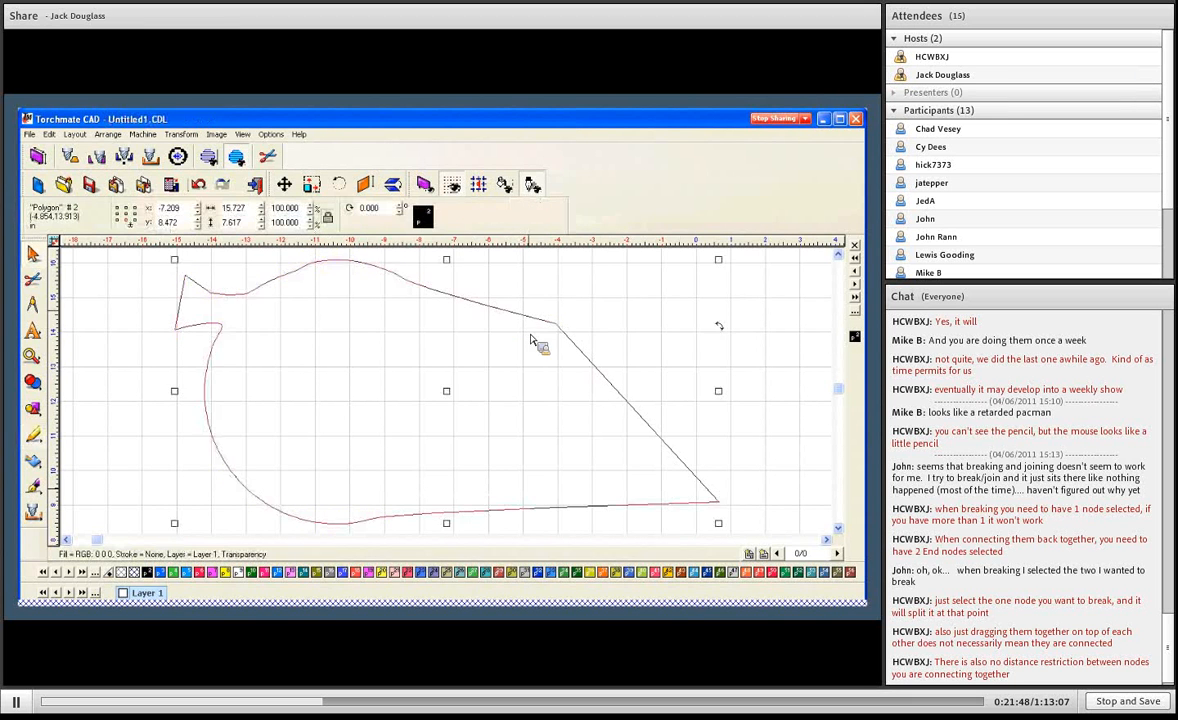
- Convert the combined outline from a polygon to a Polyarc
scroll(534, 338, down, 1)
scroll(425, 378, down, 2)
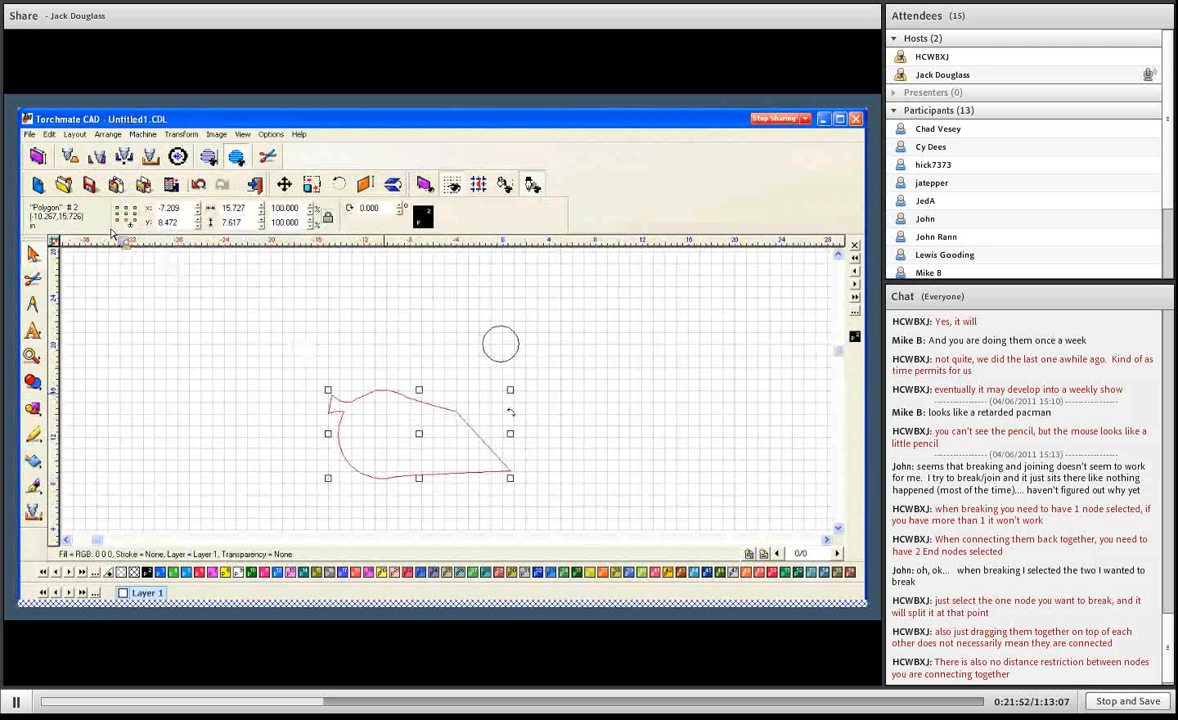
click(107, 134)
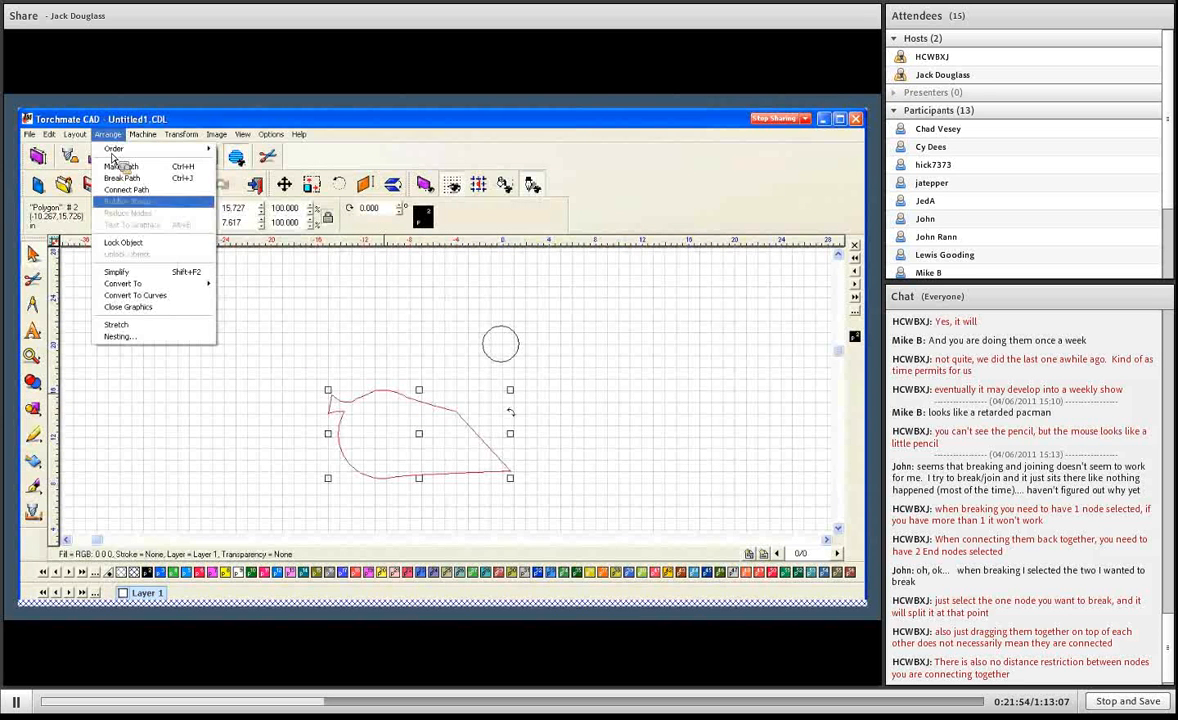
mouse_move(121, 287)
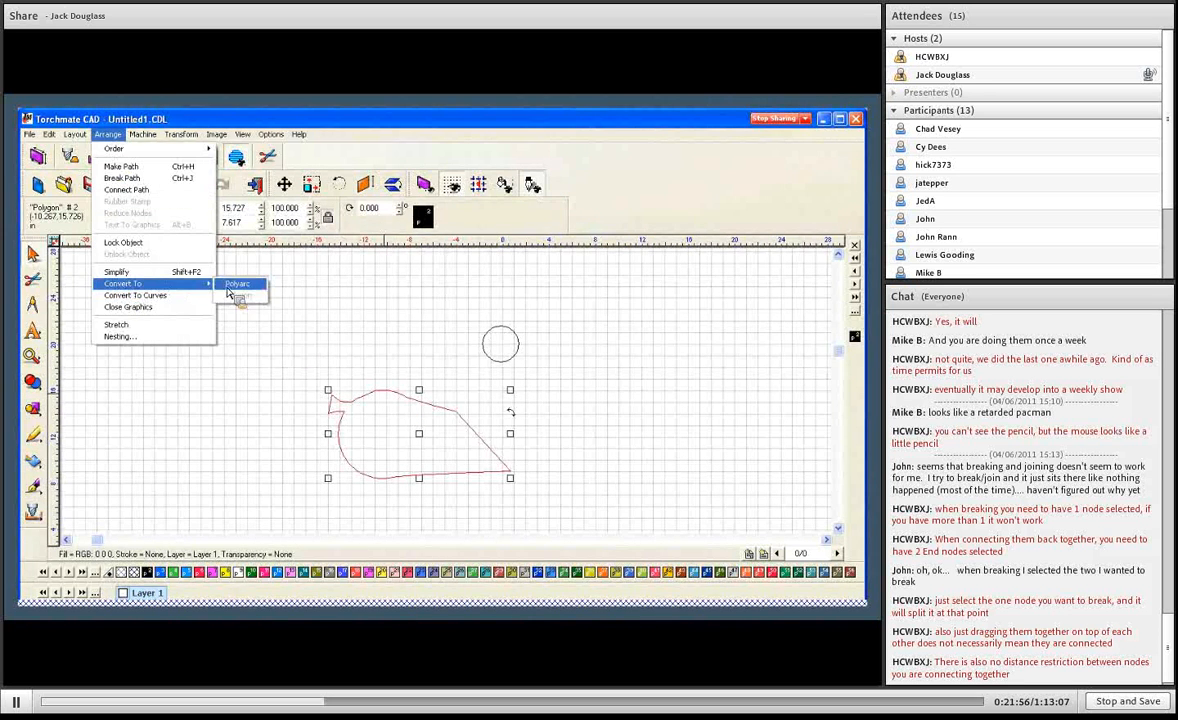
click(232, 286)
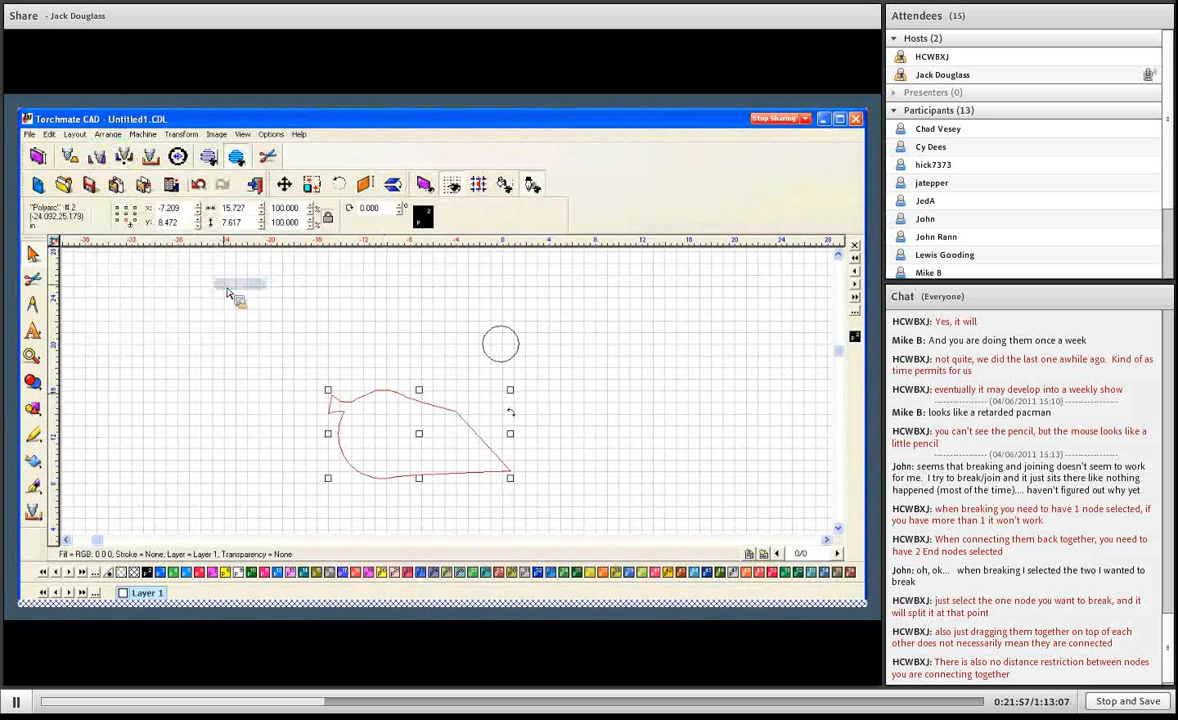
- In node editing, pull the polyarc's curved left side slightly outward and bend its slanted right edge slightly
double_click(463, 419)
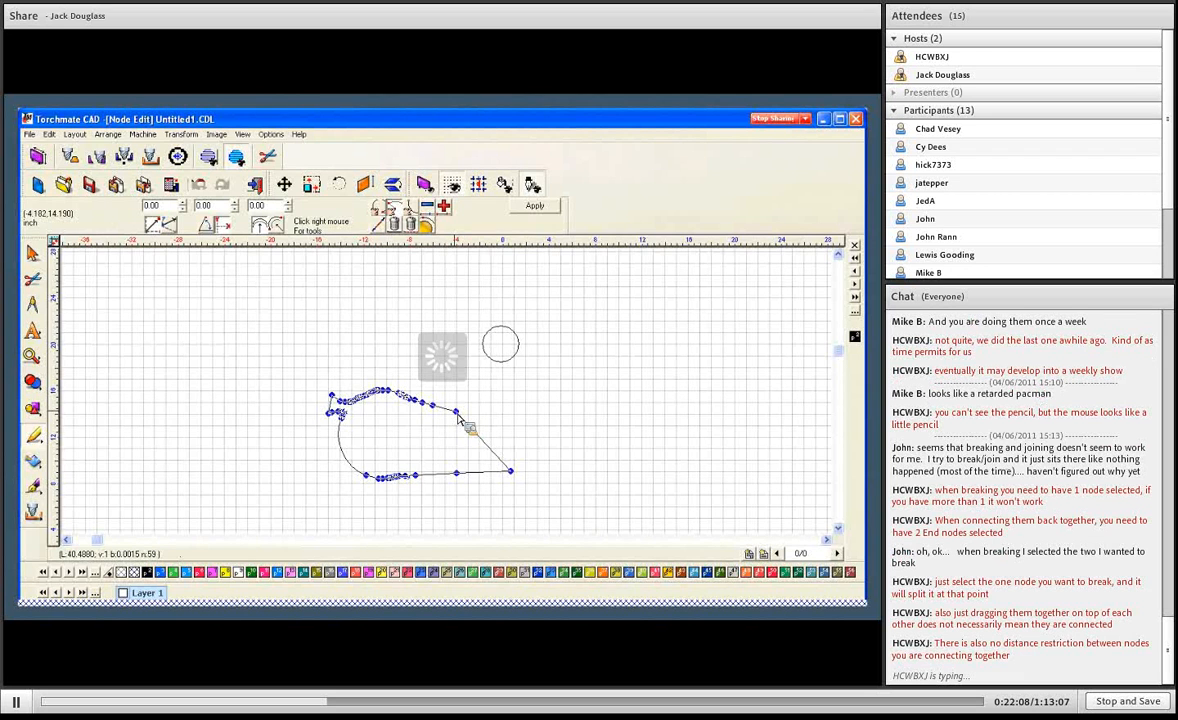
key(F5)
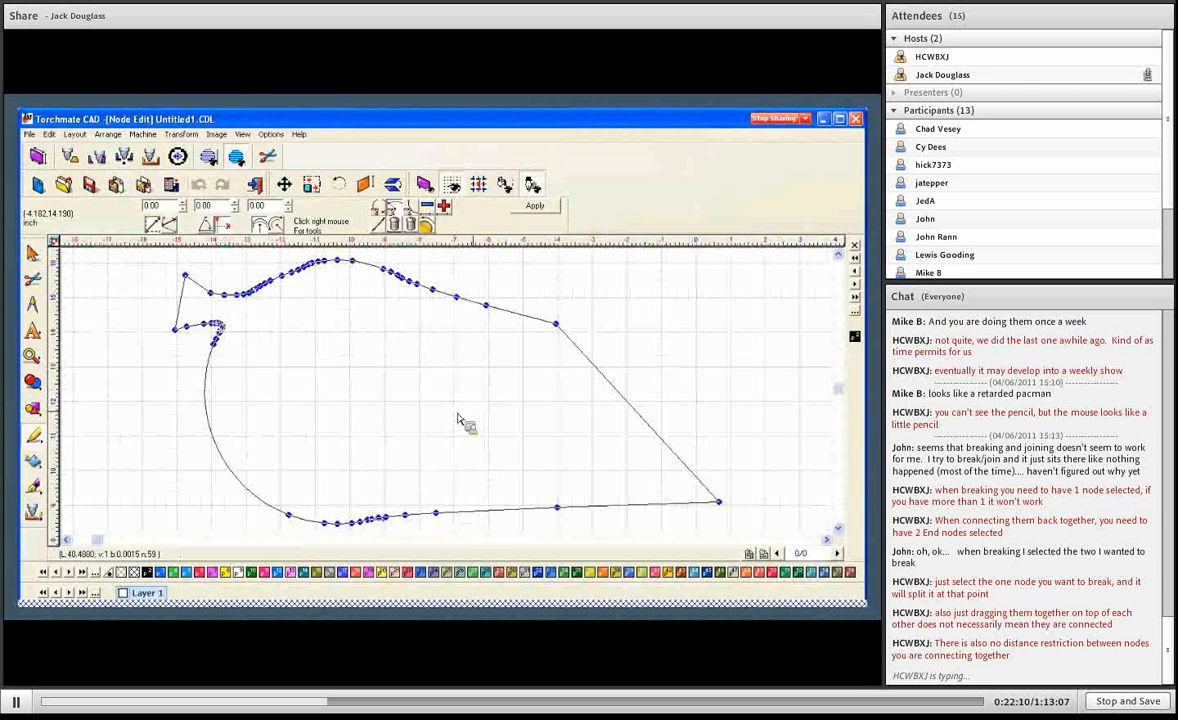
click(487, 307)
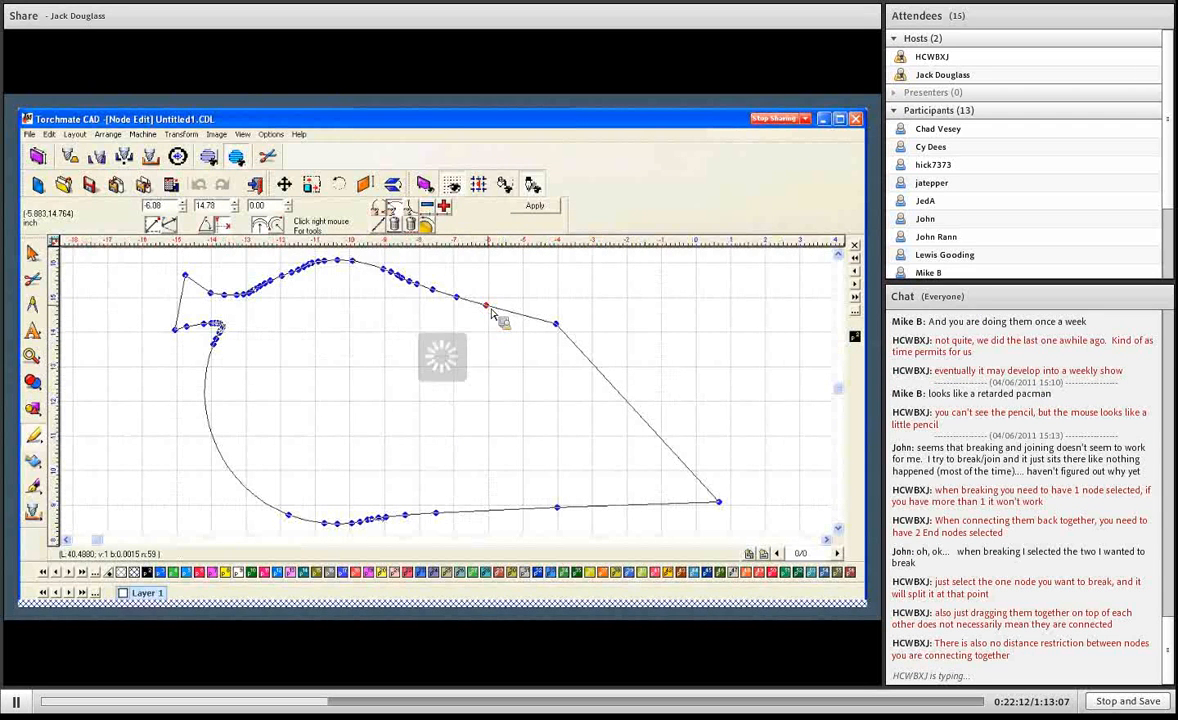
right_click(535, 296)
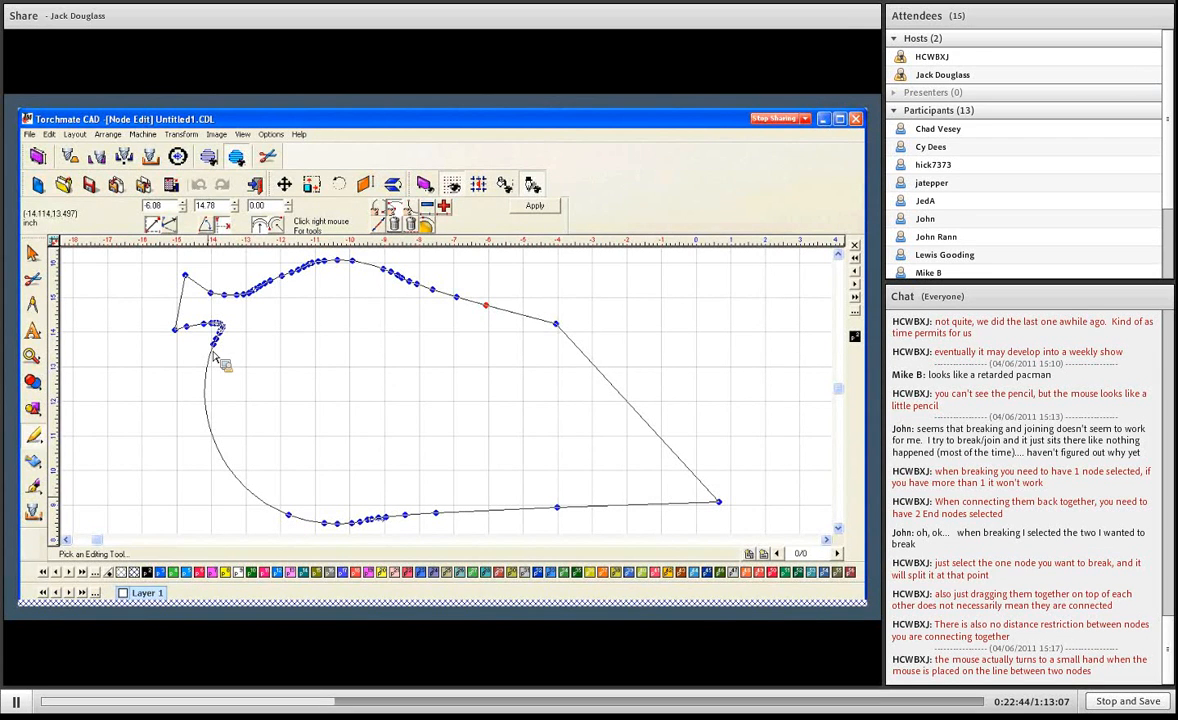
click(216, 428)
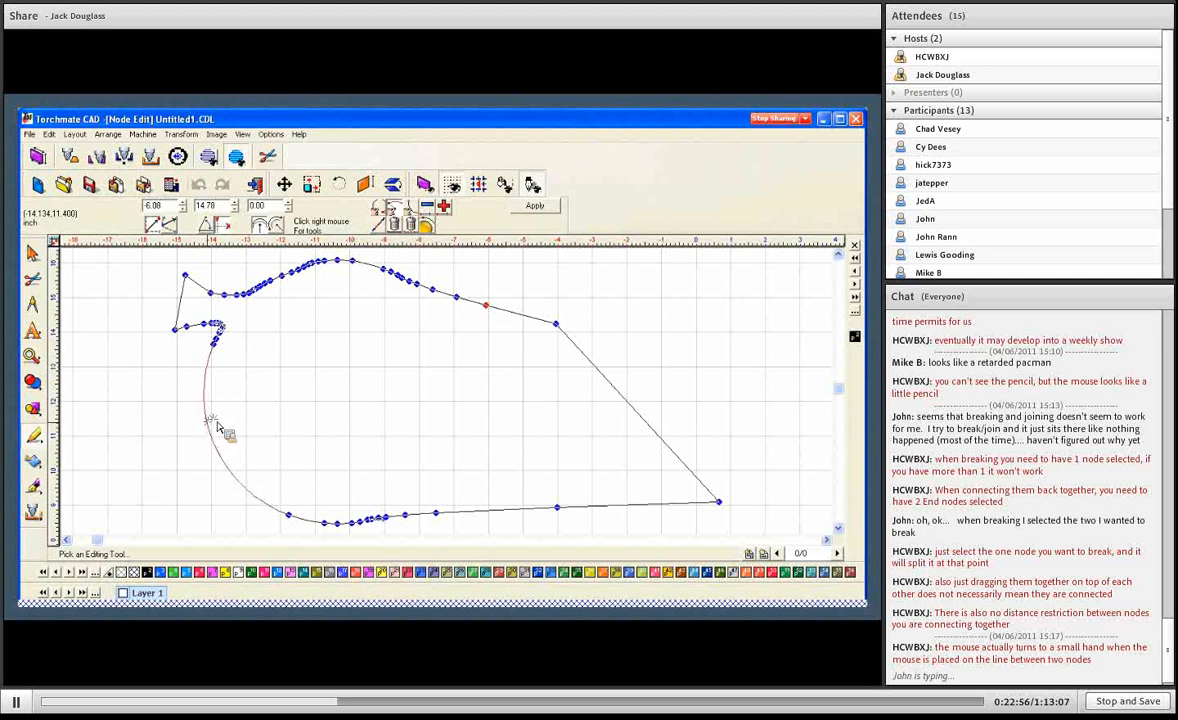
mouse_move(207, 390)
mouse_down()
mouse_move(250, 415)
mouse_move(282, 386)
mouse_move(181, 398)
mouse_move(203, 397)
mouse_up()
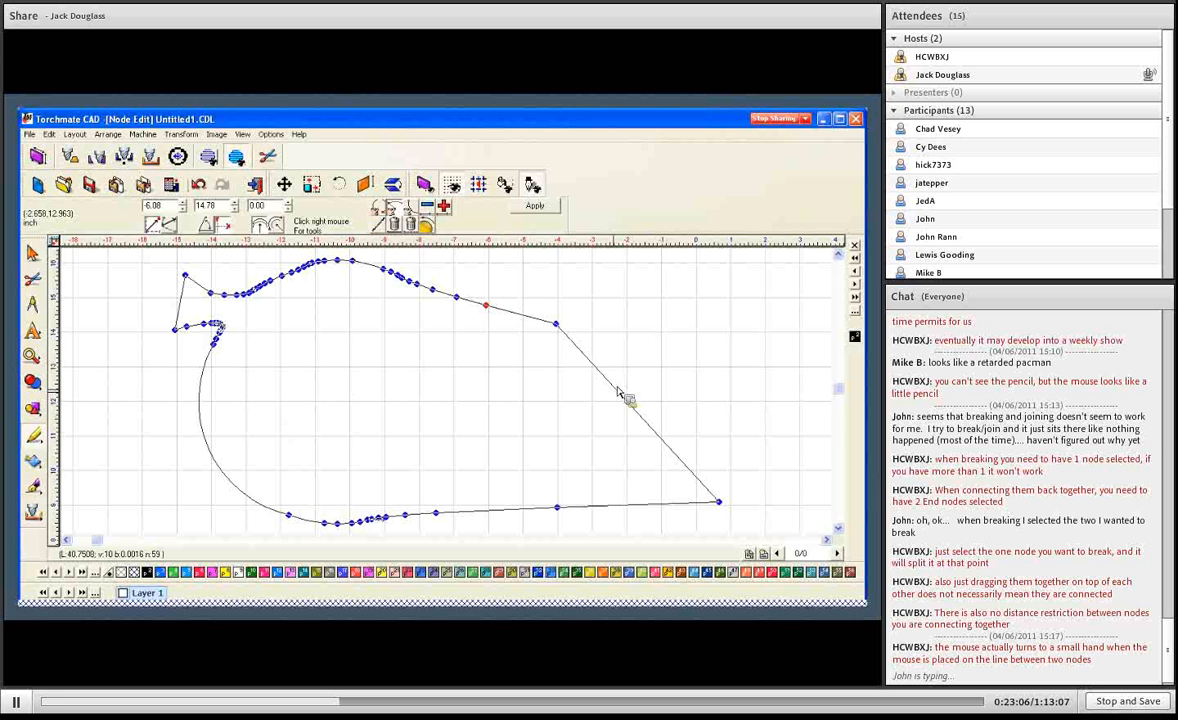
mouse_move(615, 390)
mouse_down()
mouse_move(624, 369)
mouse_move(569, 392)
mouse_move(526, 363)
mouse_move(578, 389)
mouse_move(607, 384)
mouse_up()
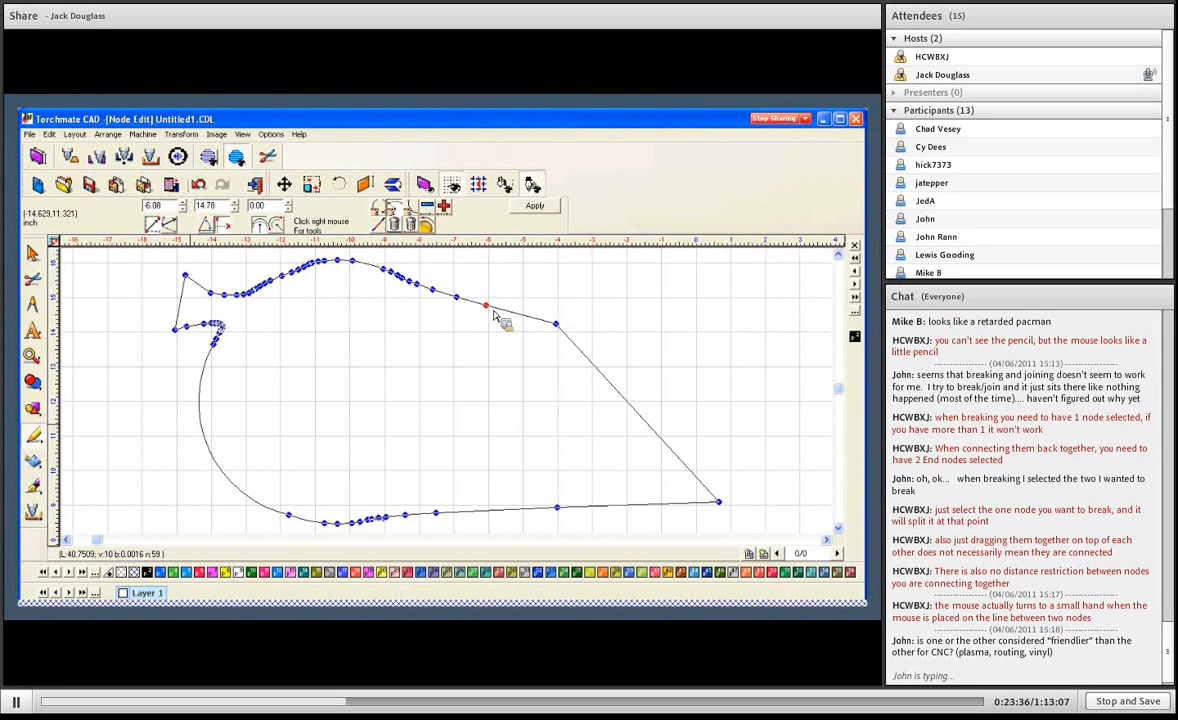
- Check nodes at both ends of the curved left side, and bulge that arc outward to a radius of about -3
click(414, 284)
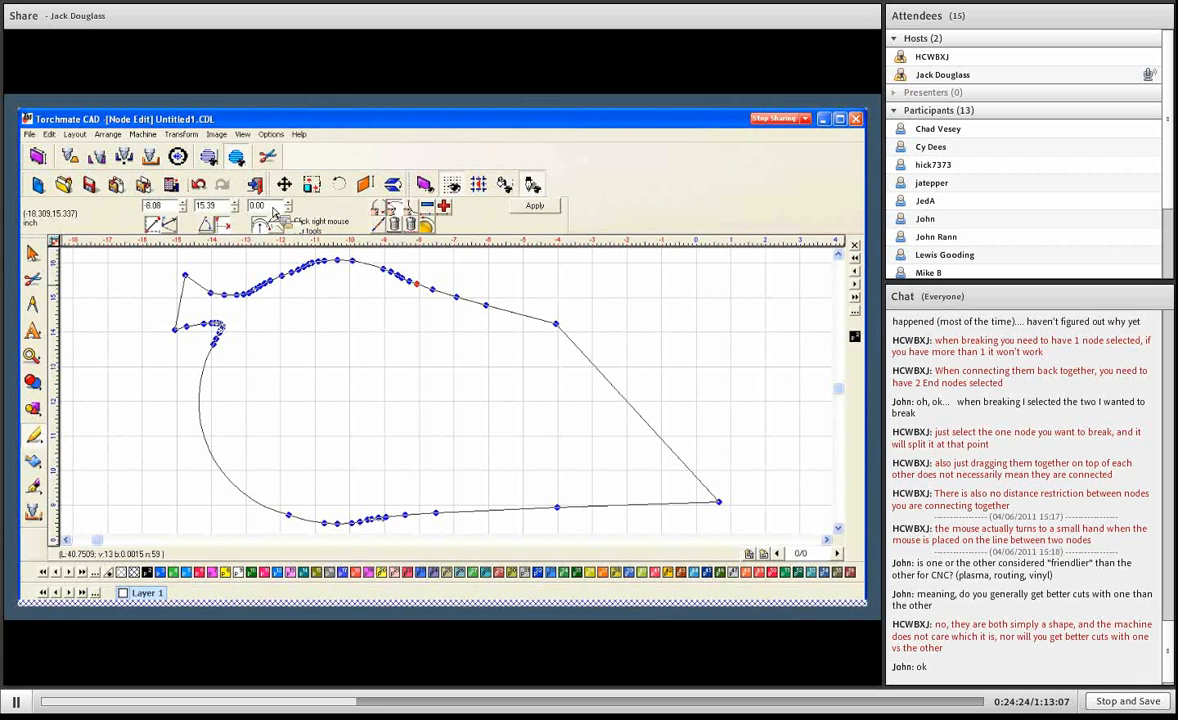
click(218, 350)
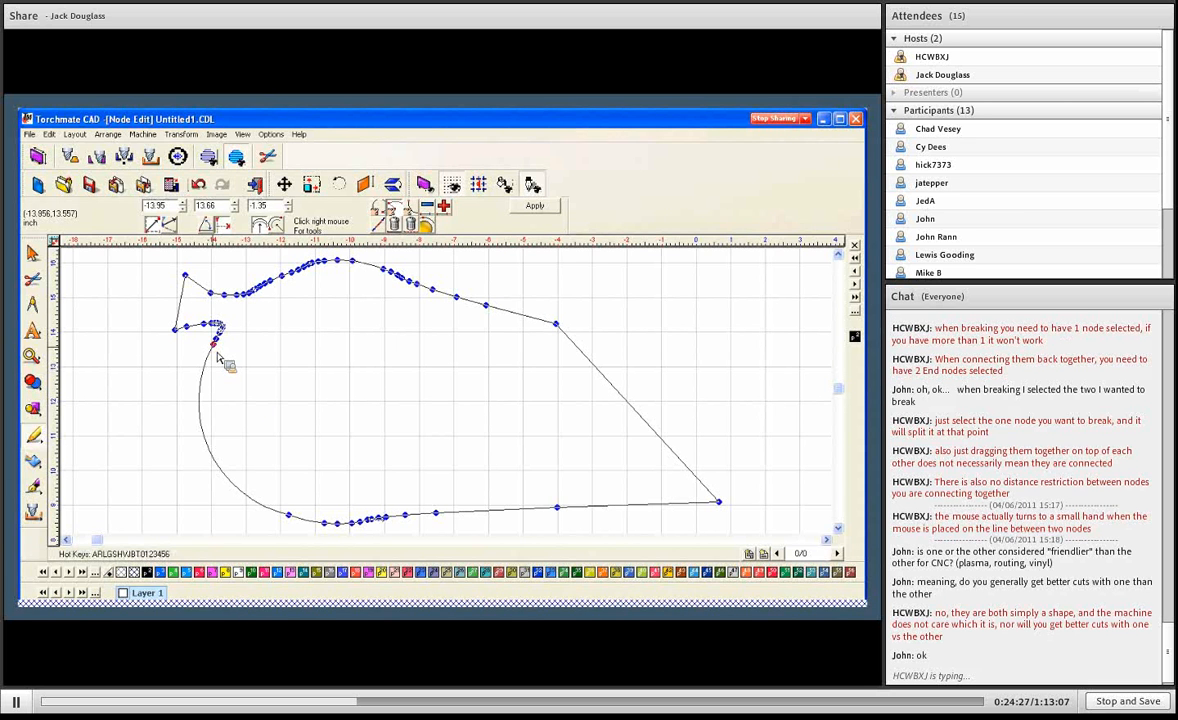
shift+click(292, 518)
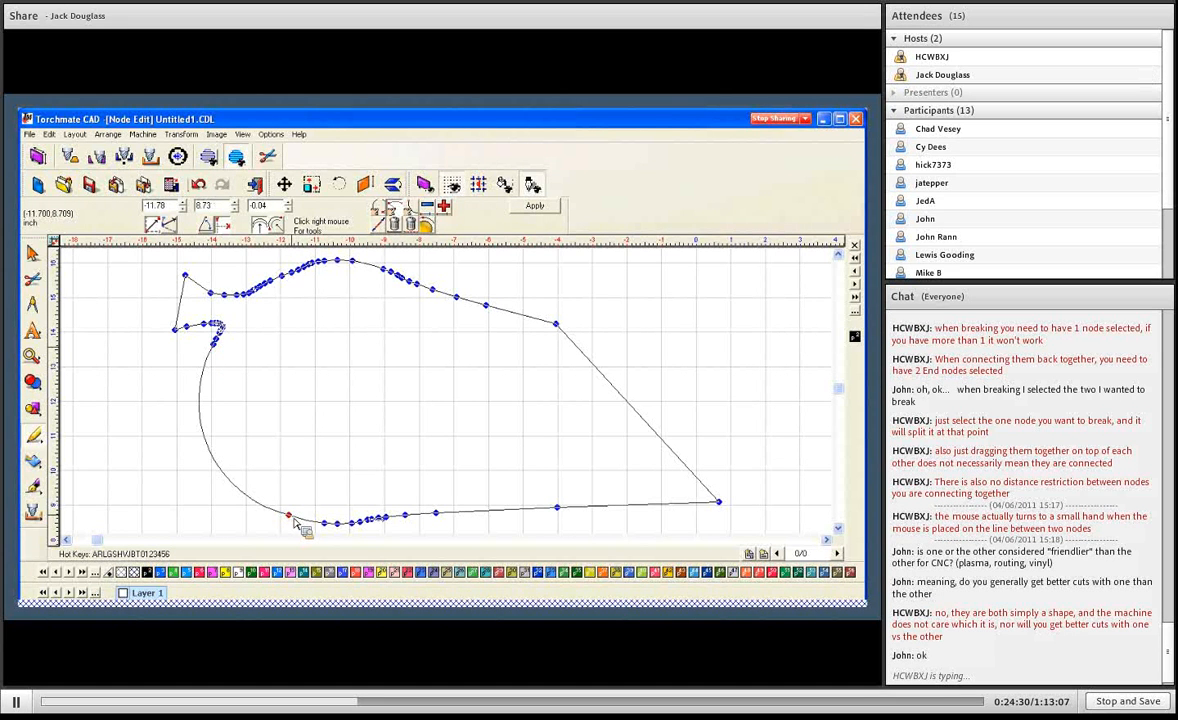
click(216, 342)
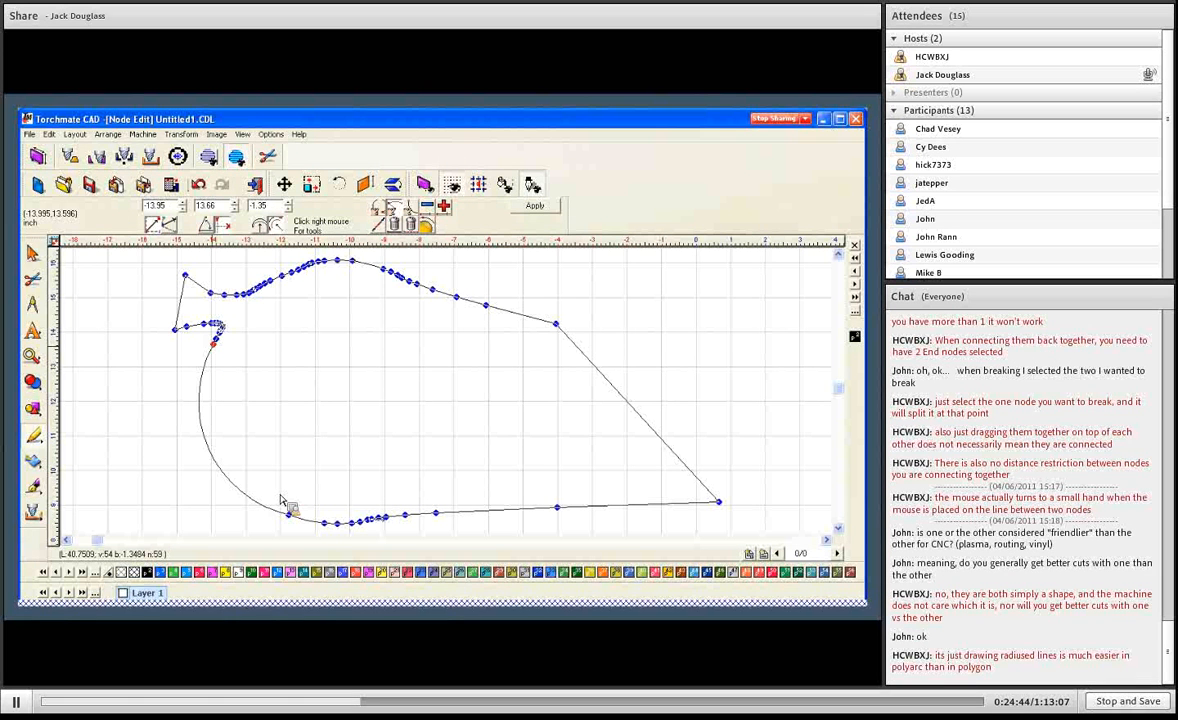
drag(204, 425, 212, 393)
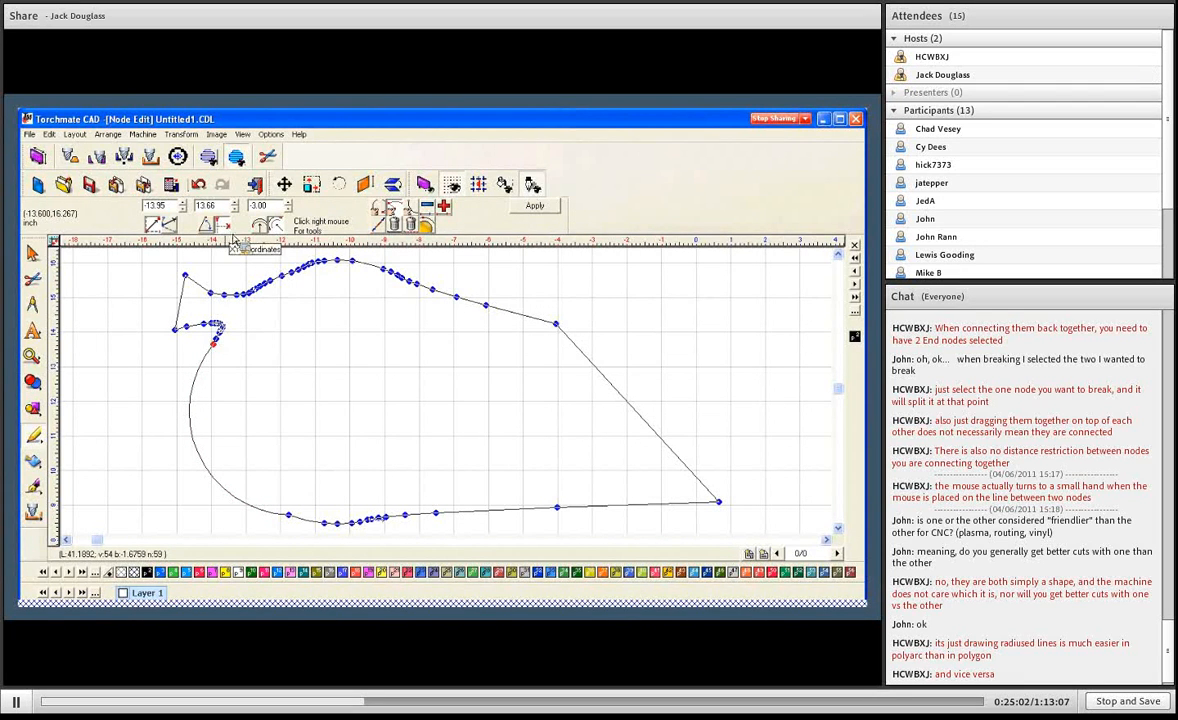
- Compare the arc radius at two upper nodes, and set the left arc's radius at node -13.95, 13.66 to -3.00
click(486, 306)
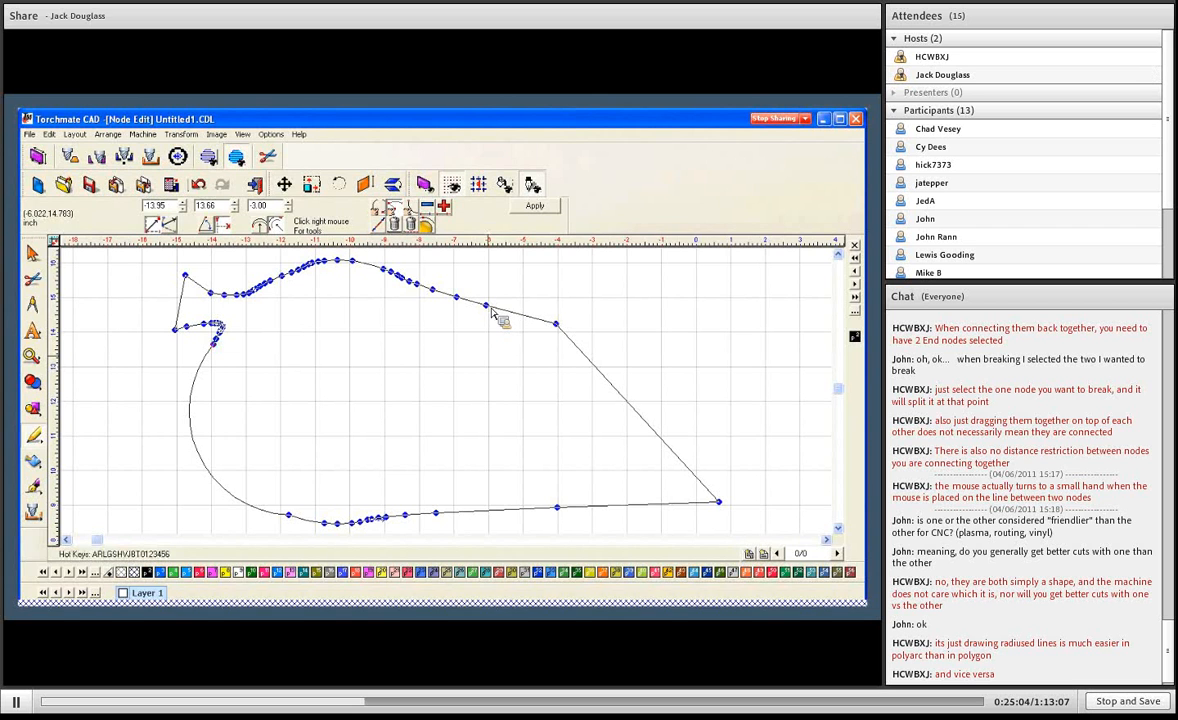
click(556, 324)
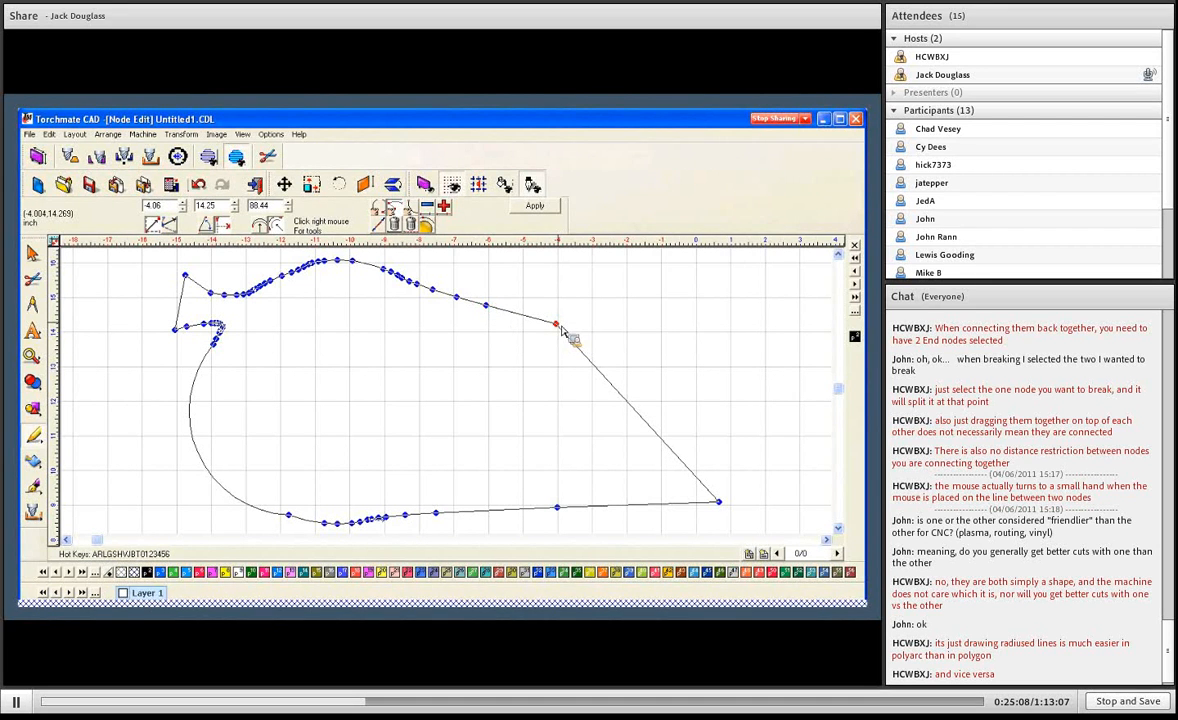
click(213, 342)
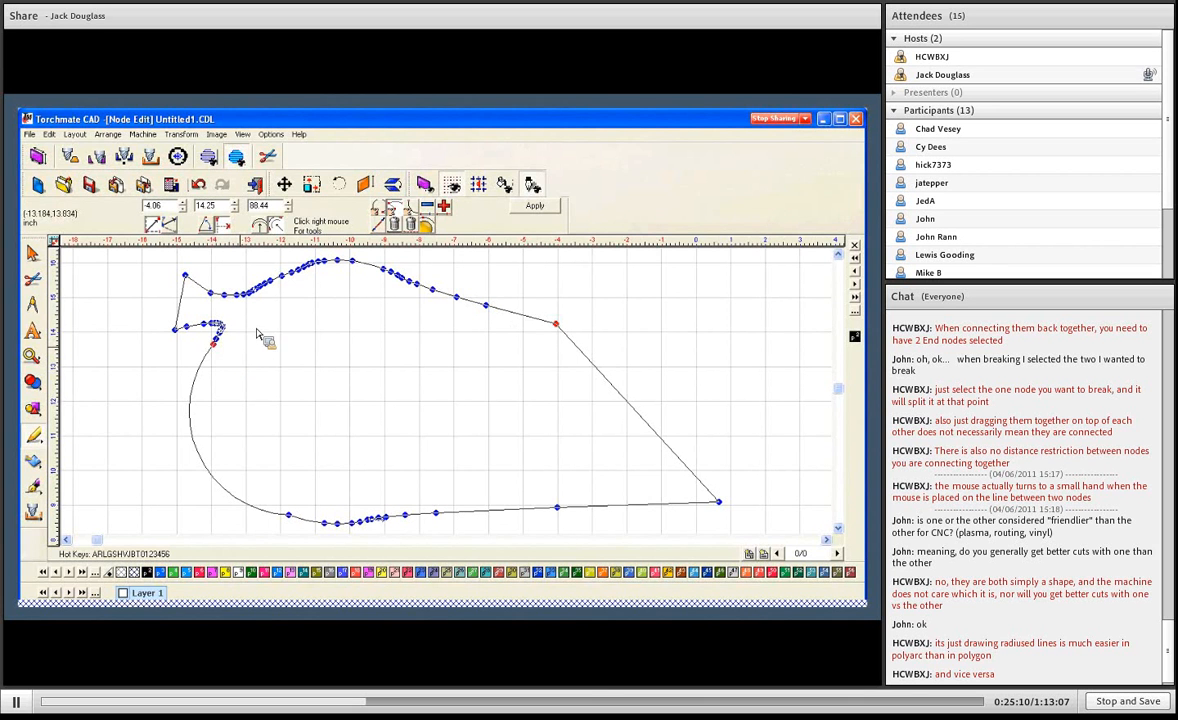
double_click(272, 206)
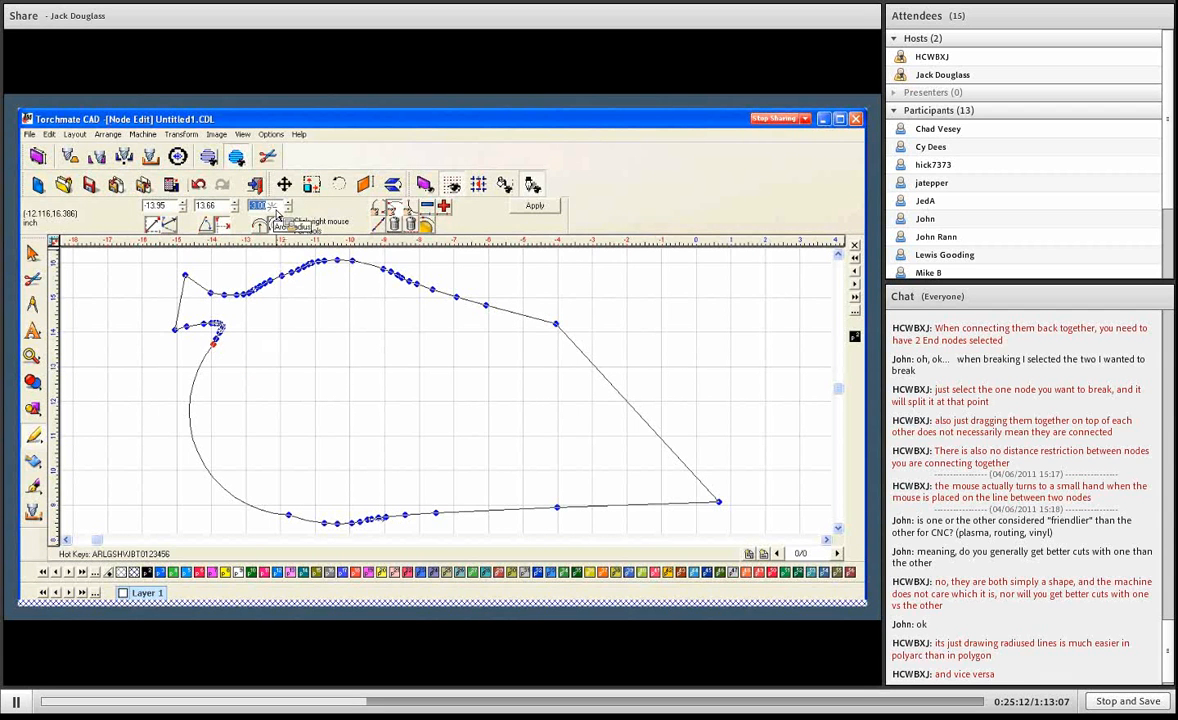
text(3)
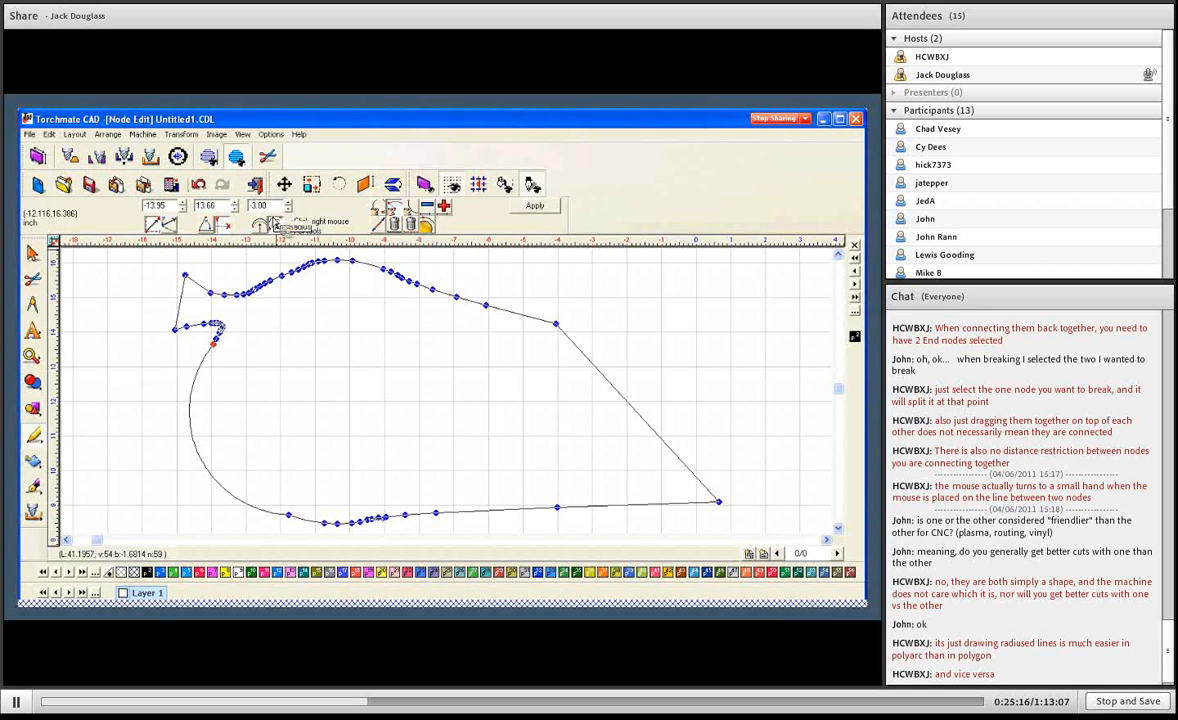
key(Return)
- Set the arc radius at the lower-left node at -11.78, 8.73 to 0 and apply the node edits
double_click(284, 511)
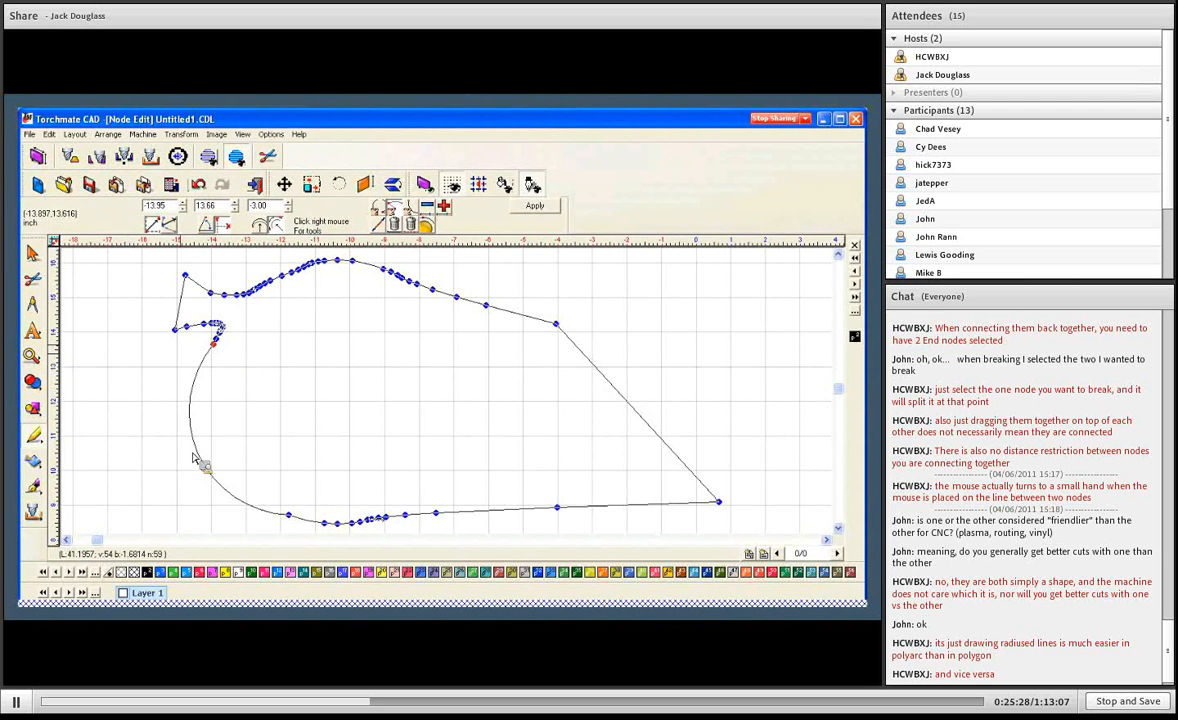
click(289, 515)
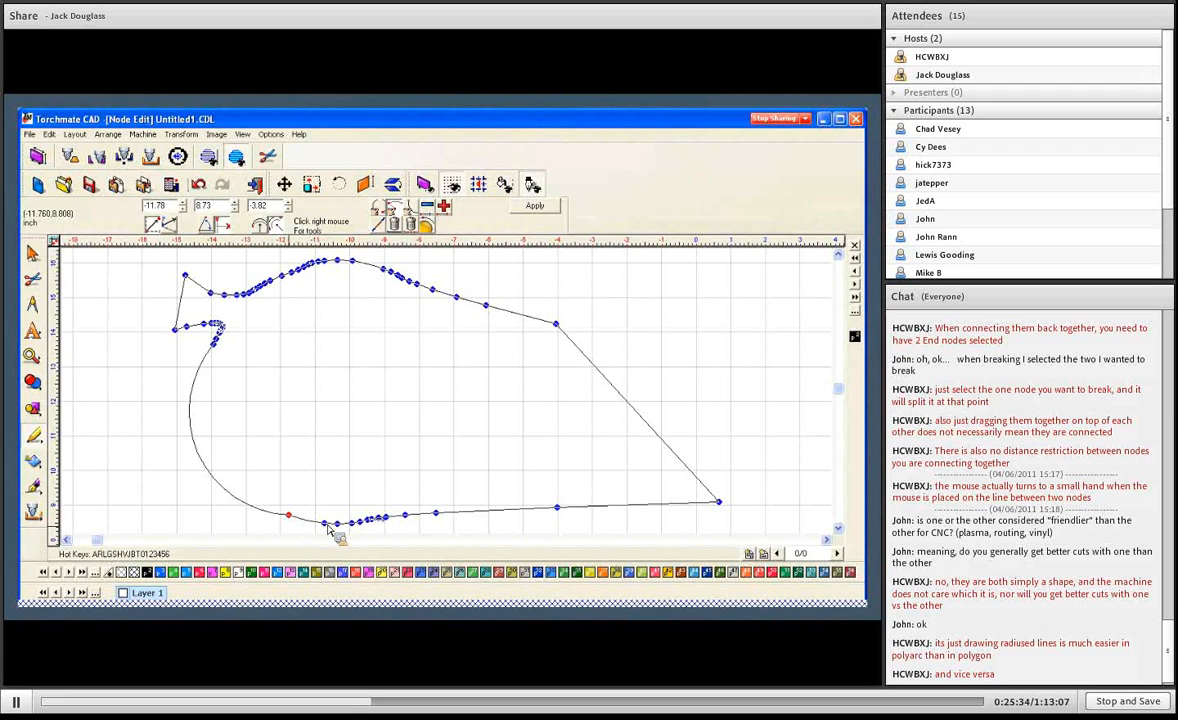
double_click(276, 206)
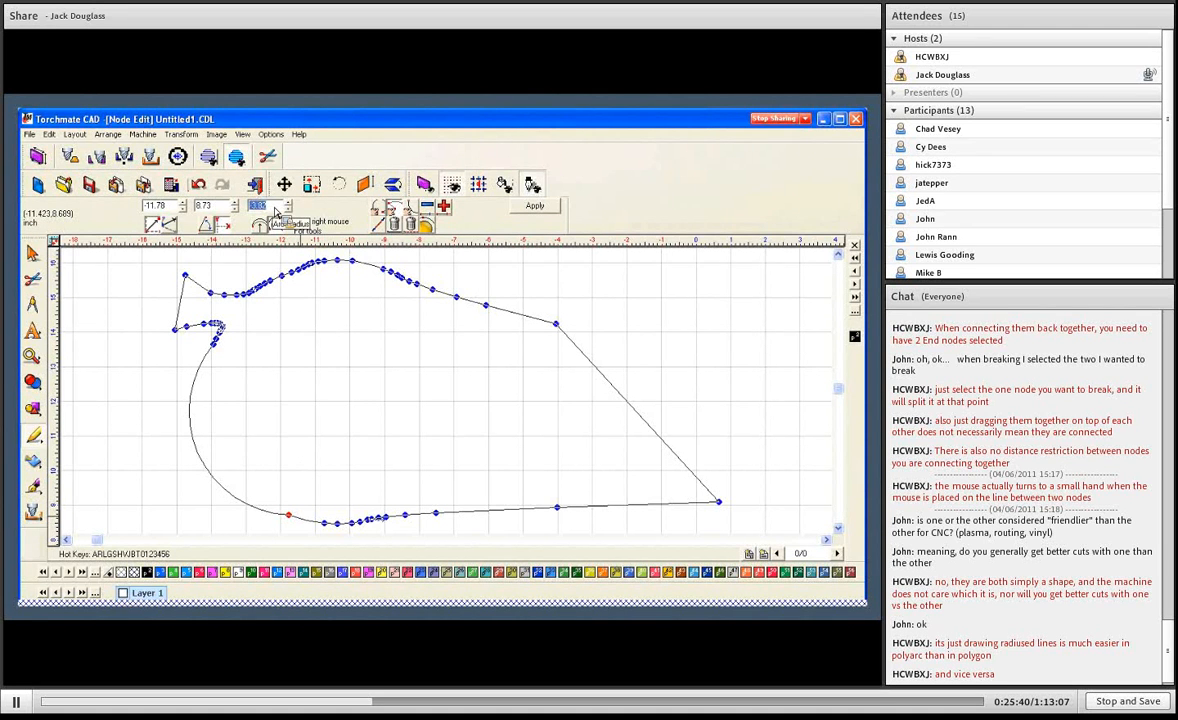
text(0)
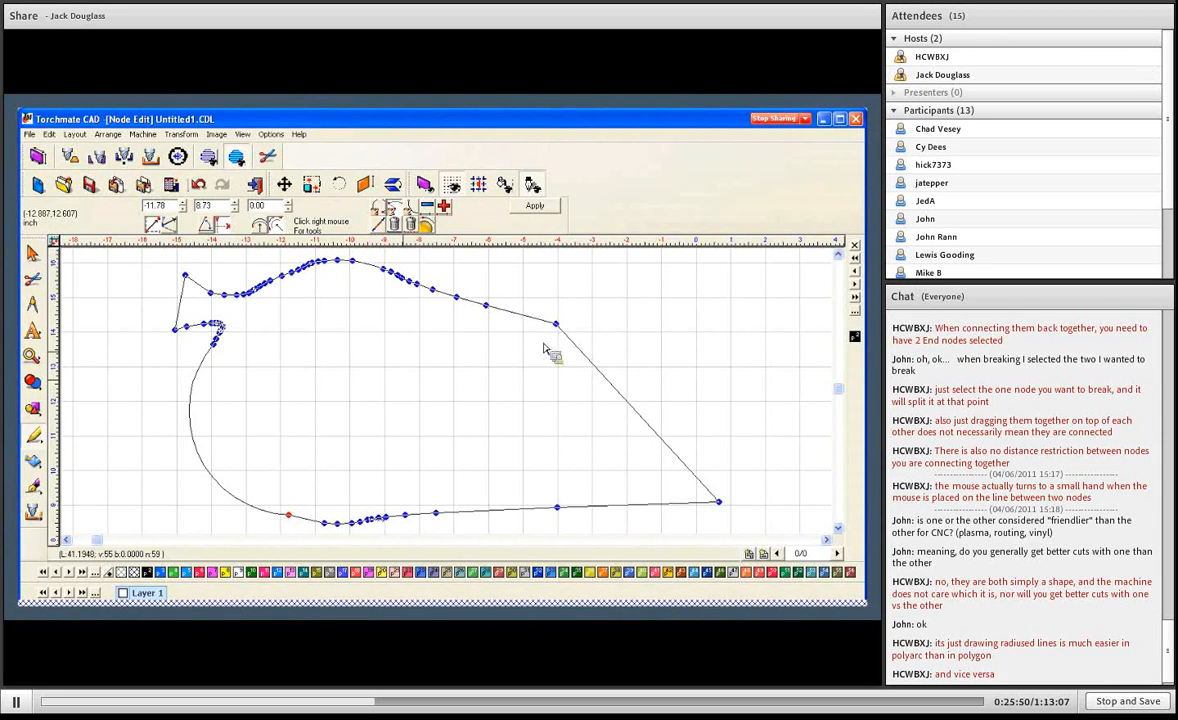
click(529, 207)
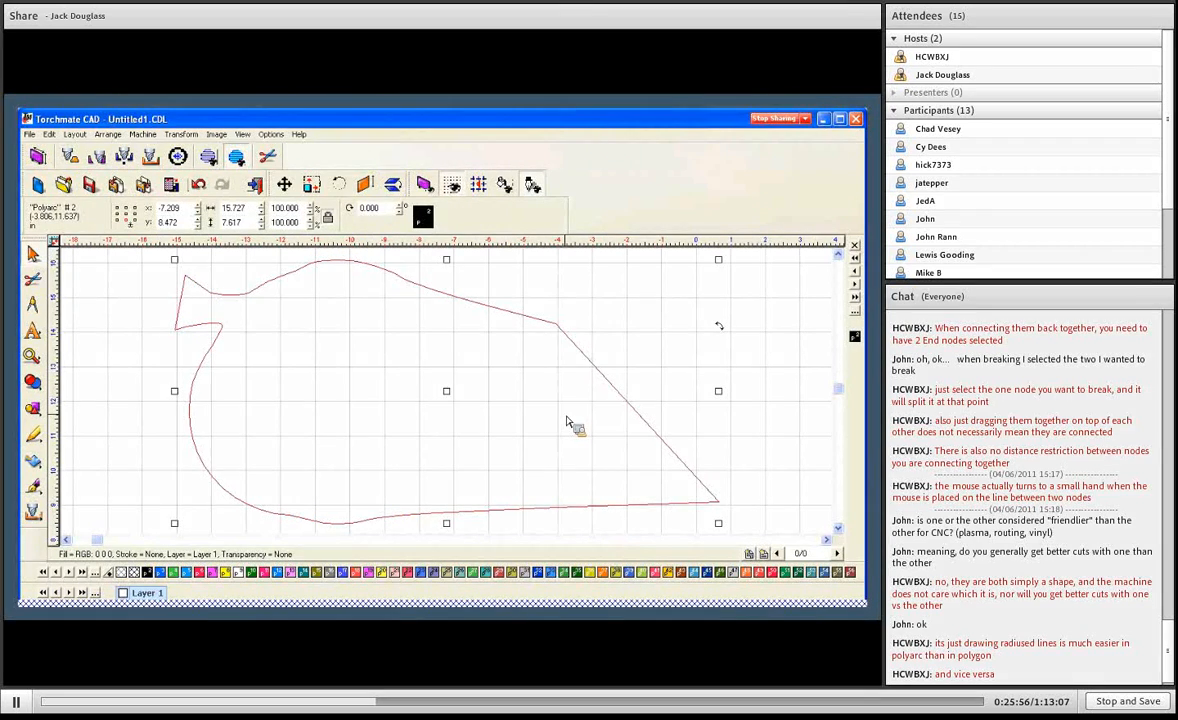
- Delete the polyarc outline and draw a closed seven-point, straight-sided shape about 8.53 in wide and 4.04 in high
key(Delete)
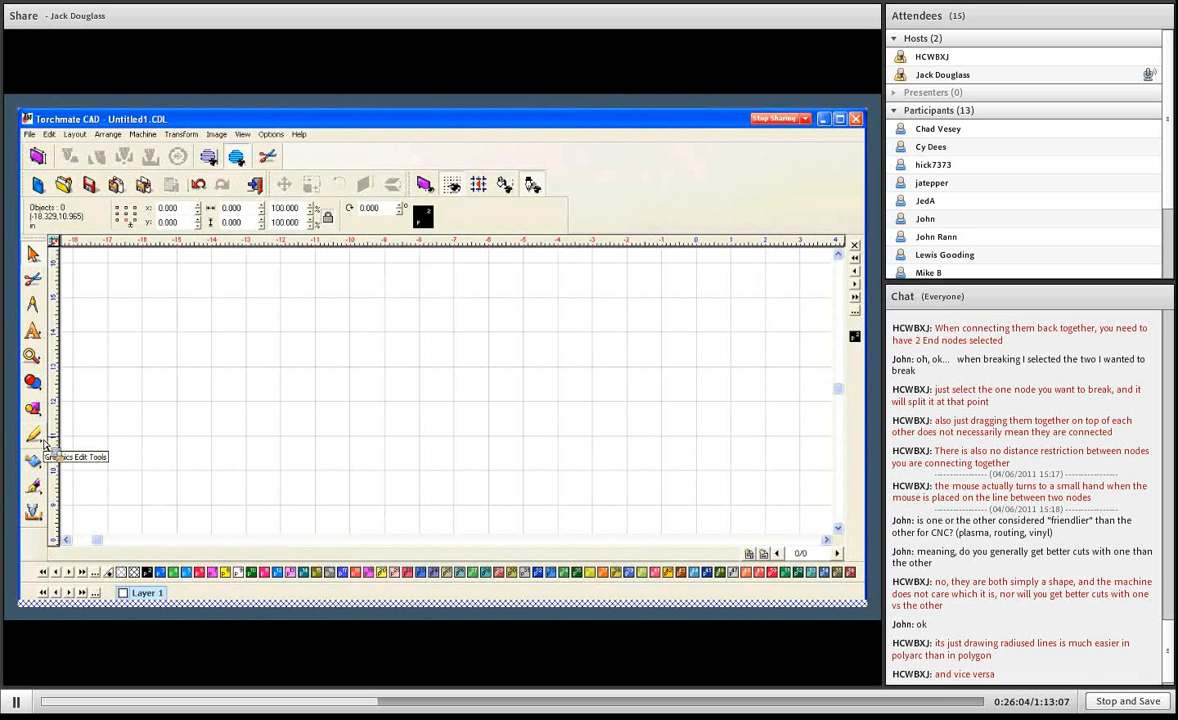
click(42, 447)
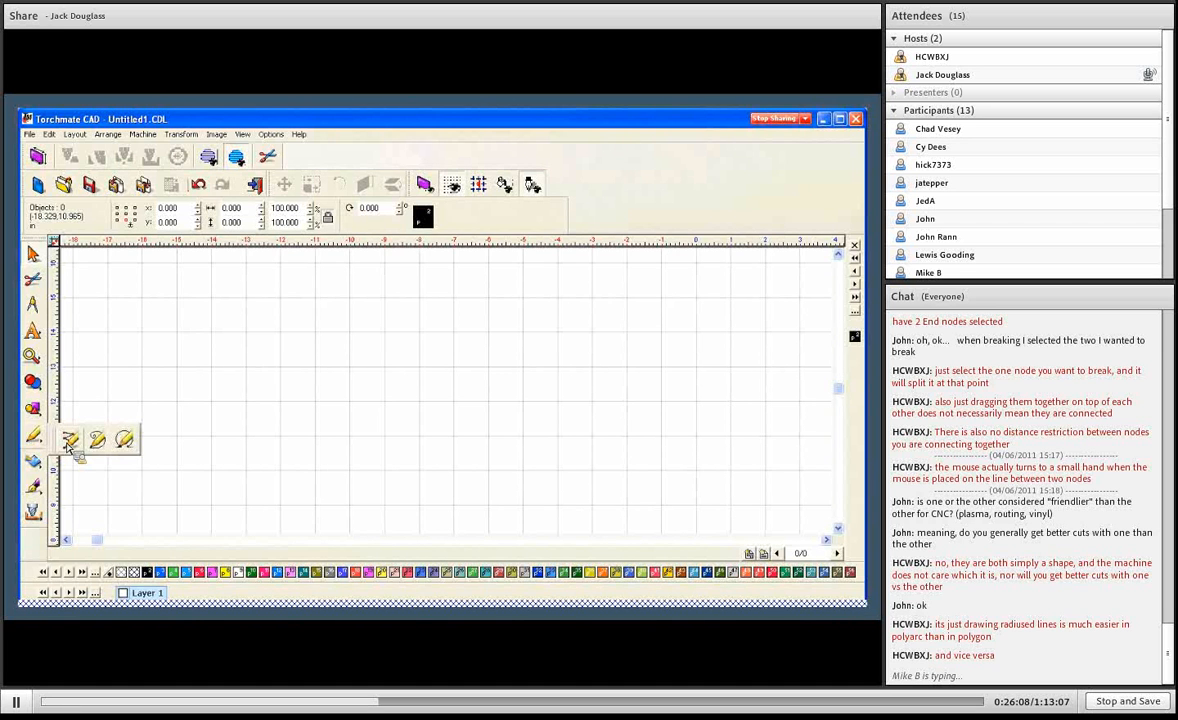
click(69, 441)
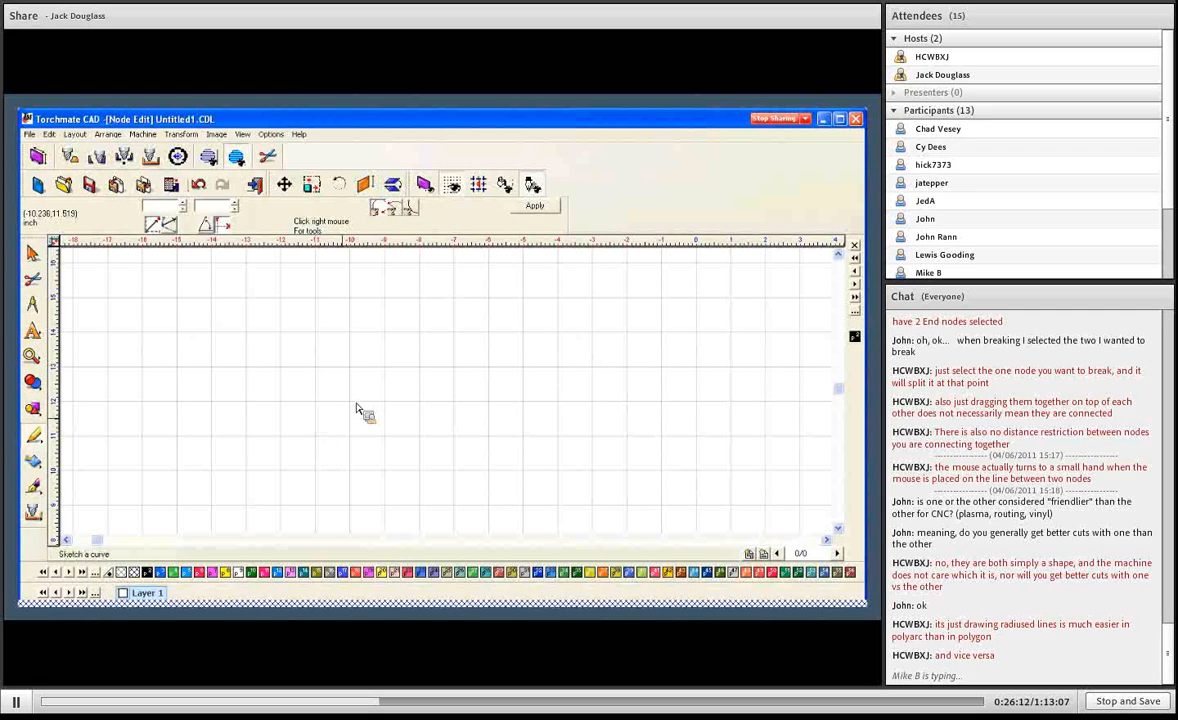
click(315, 435)
click(389, 370)
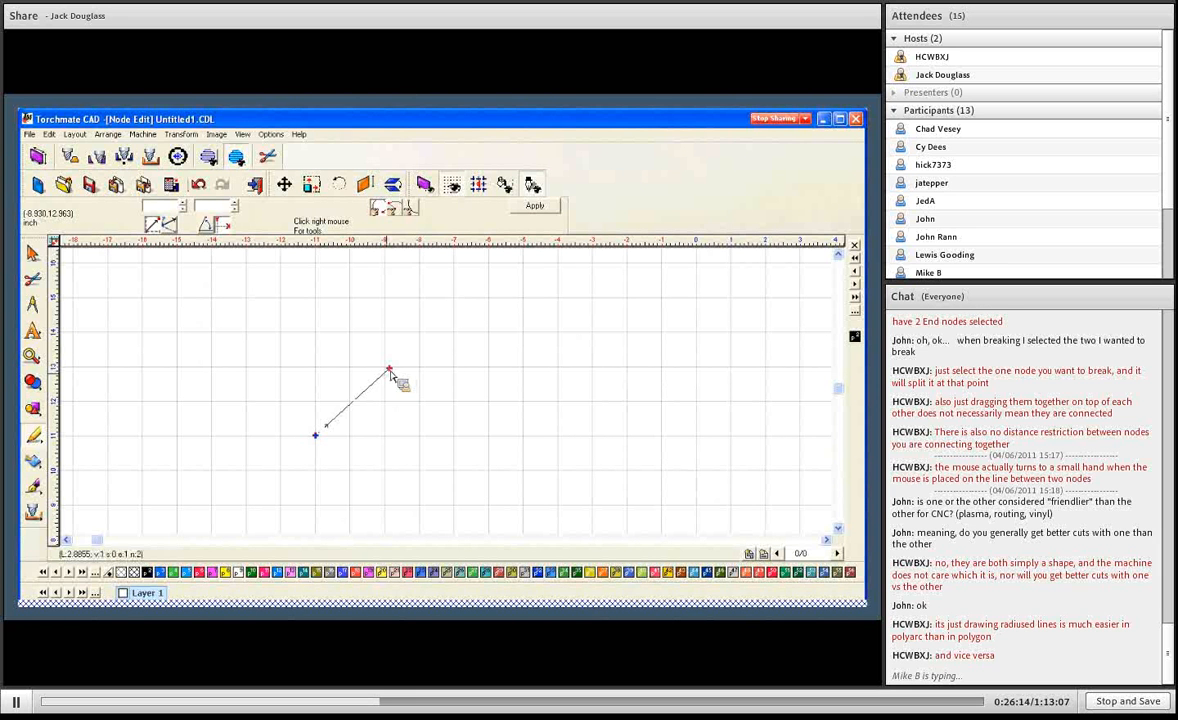
click(541, 335)
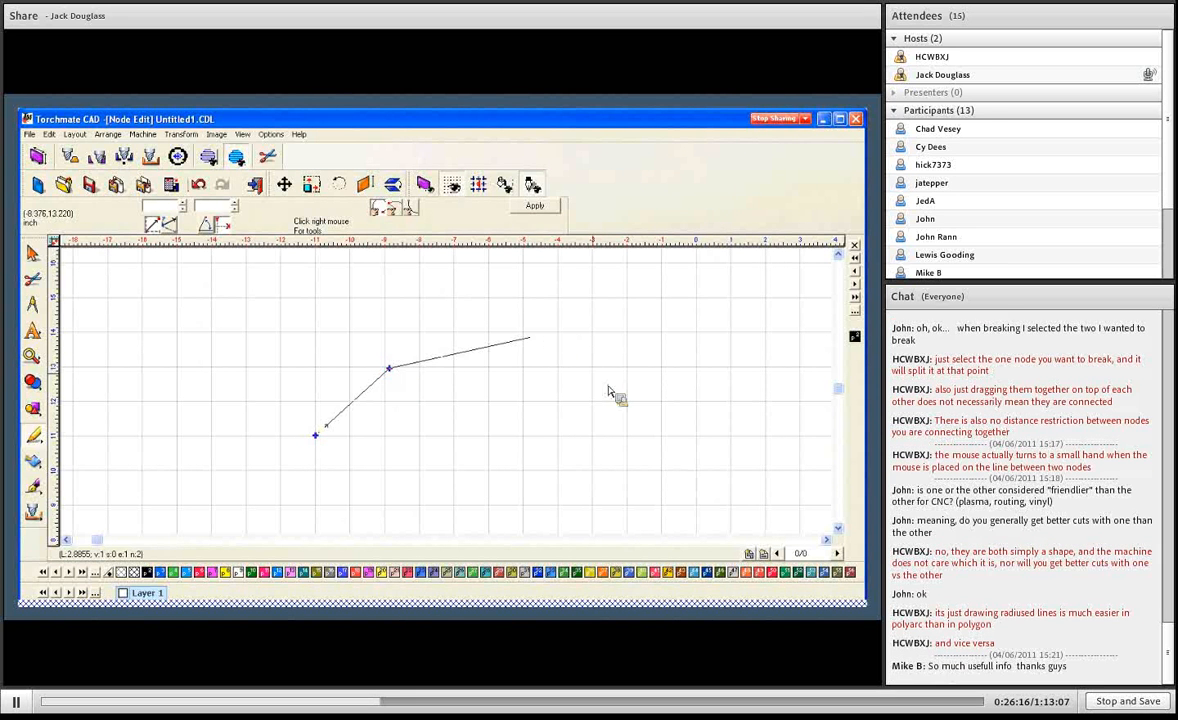
click(611, 399)
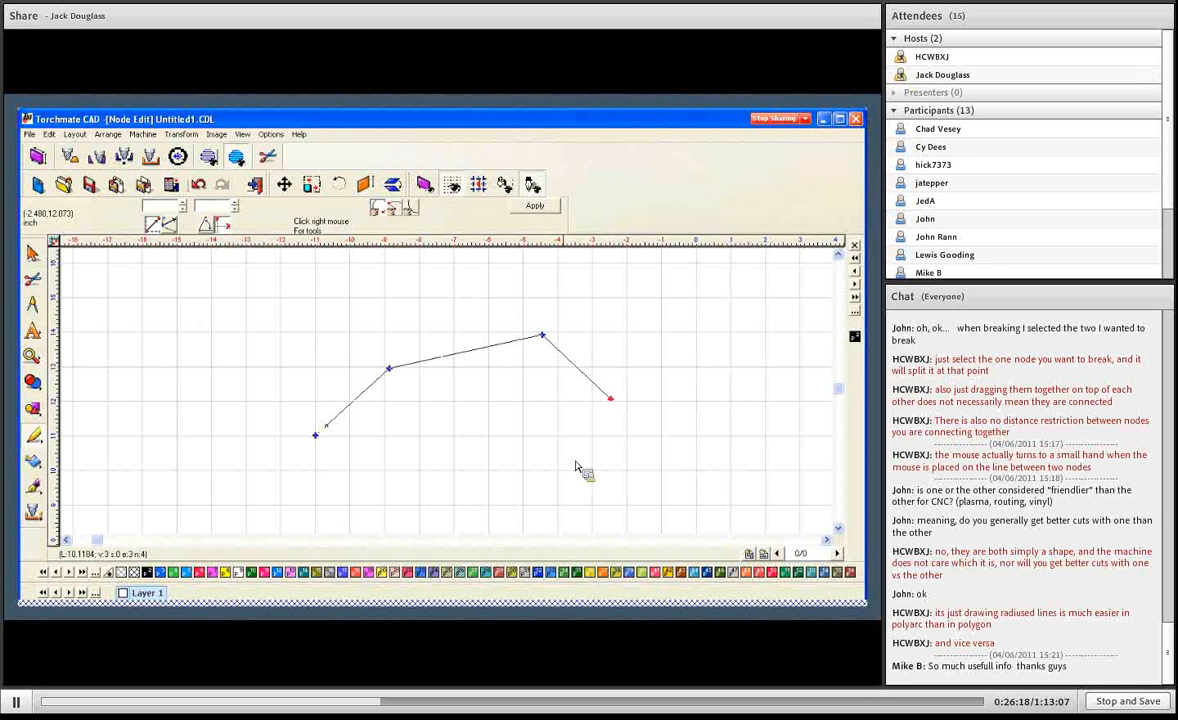
click(561, 458)
click(431, 474)
click(395, 423)
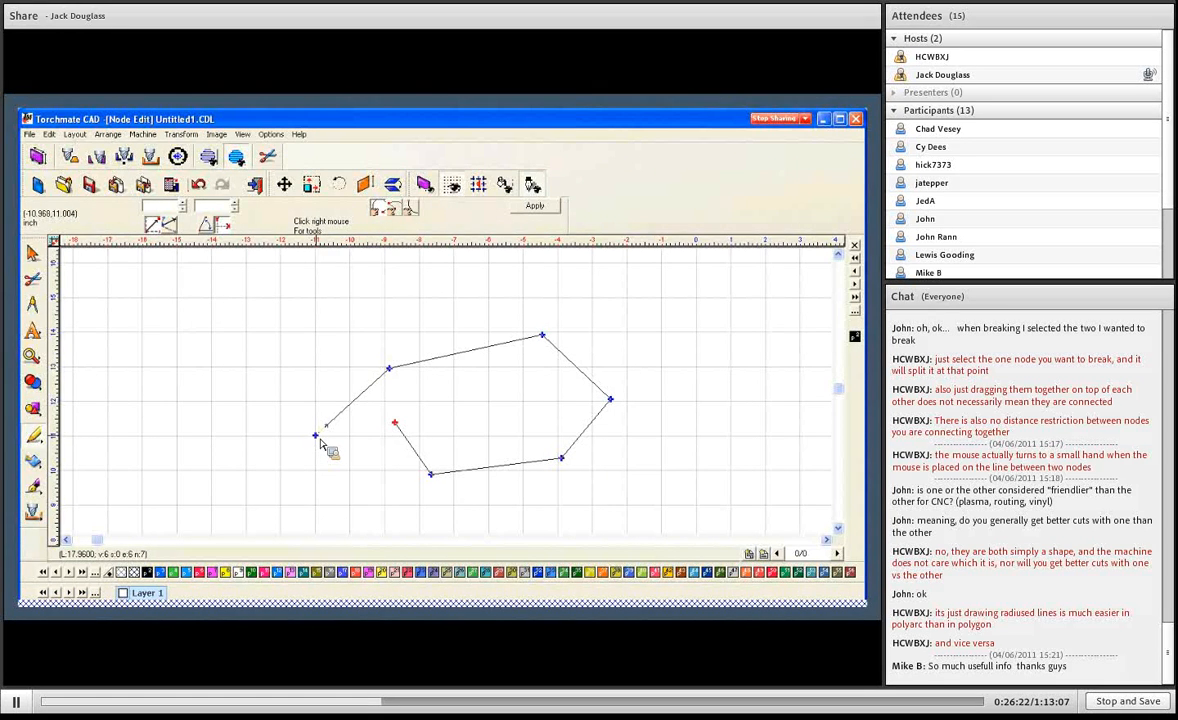
click(316, 436)
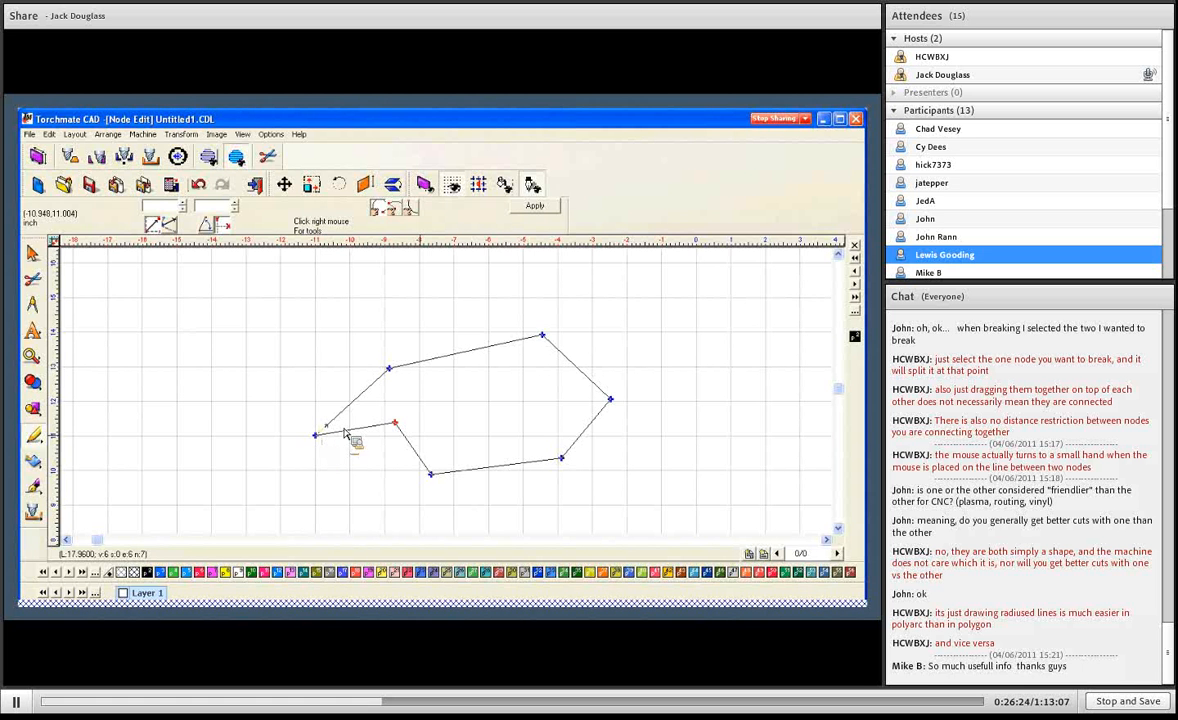
click(535, 207)
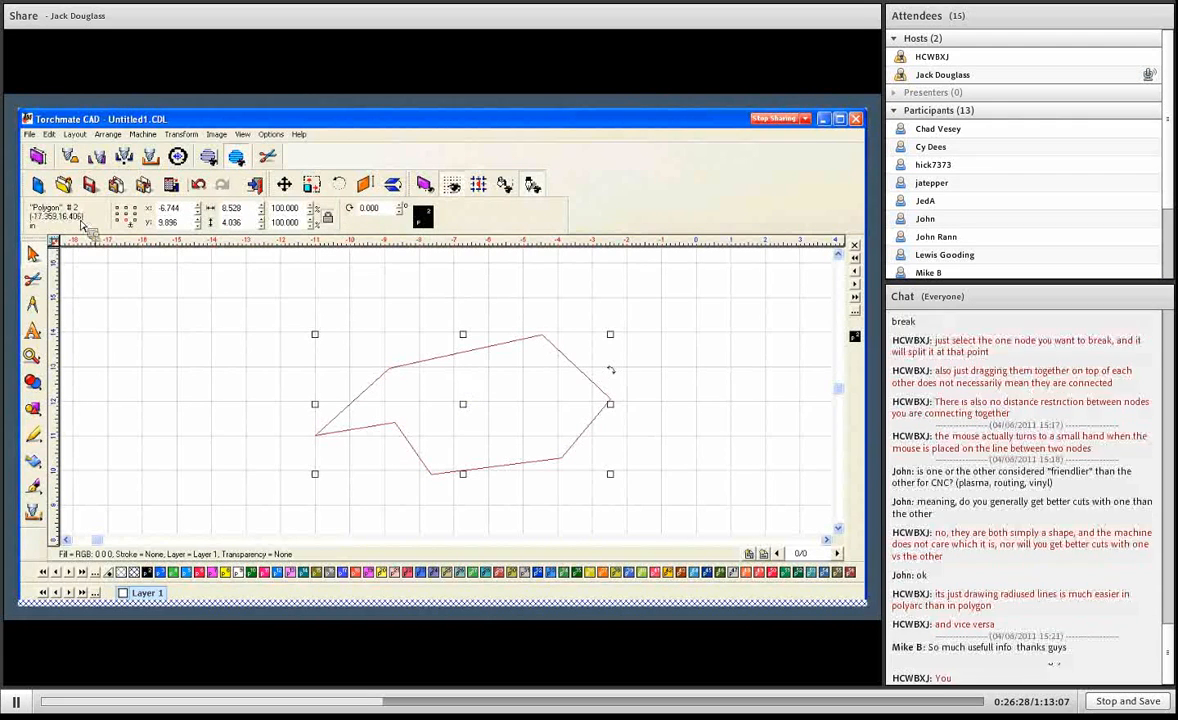
- Turn the polygon's upper-left node at -8.87, 12.96 into a smooth corner and apply the node edit
double_click(484, 366)
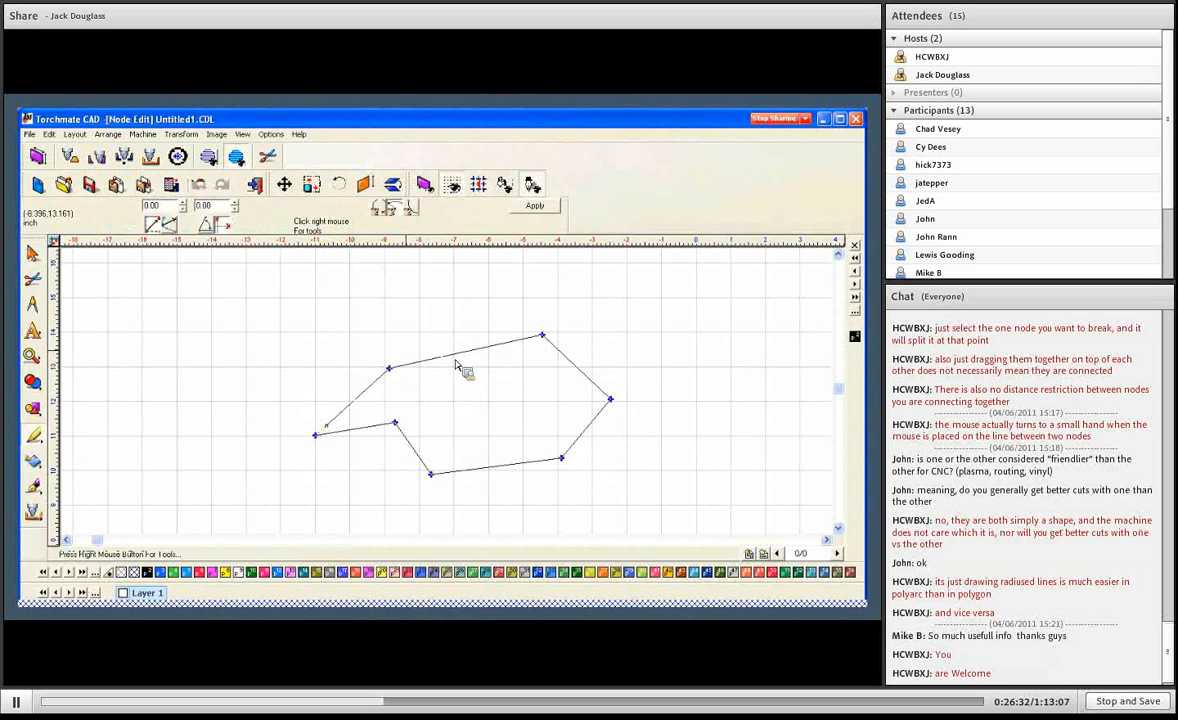
right_click(390, 369)
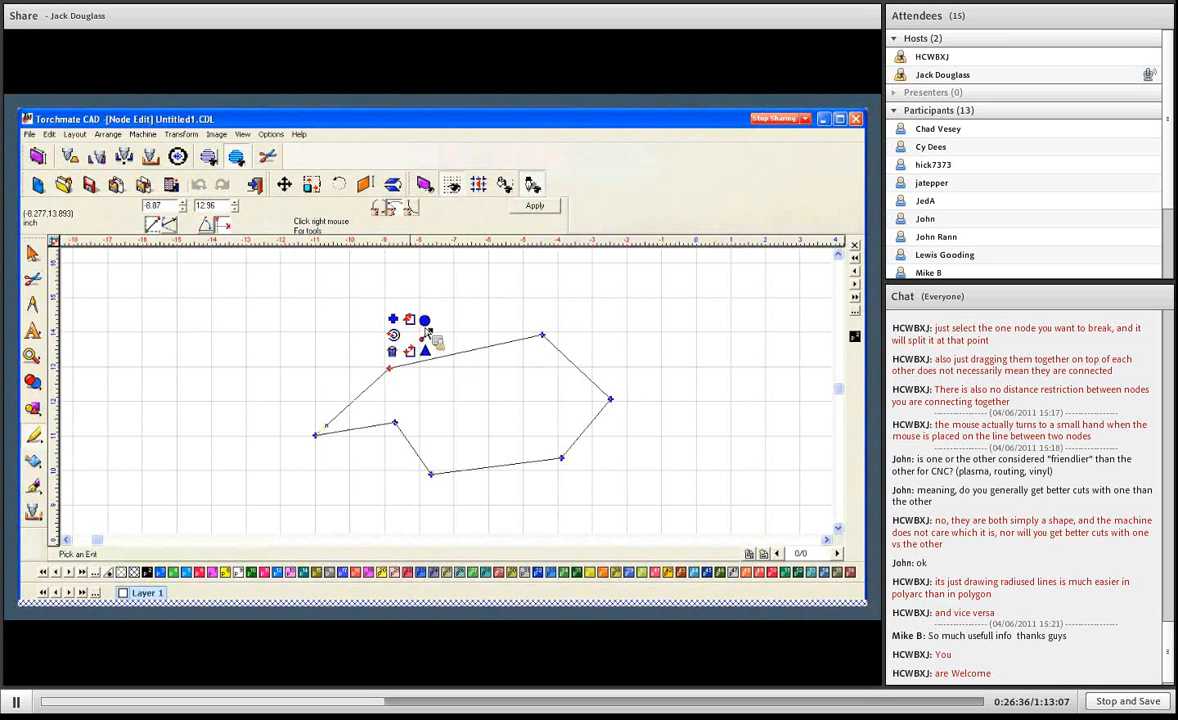
click(427, 334)
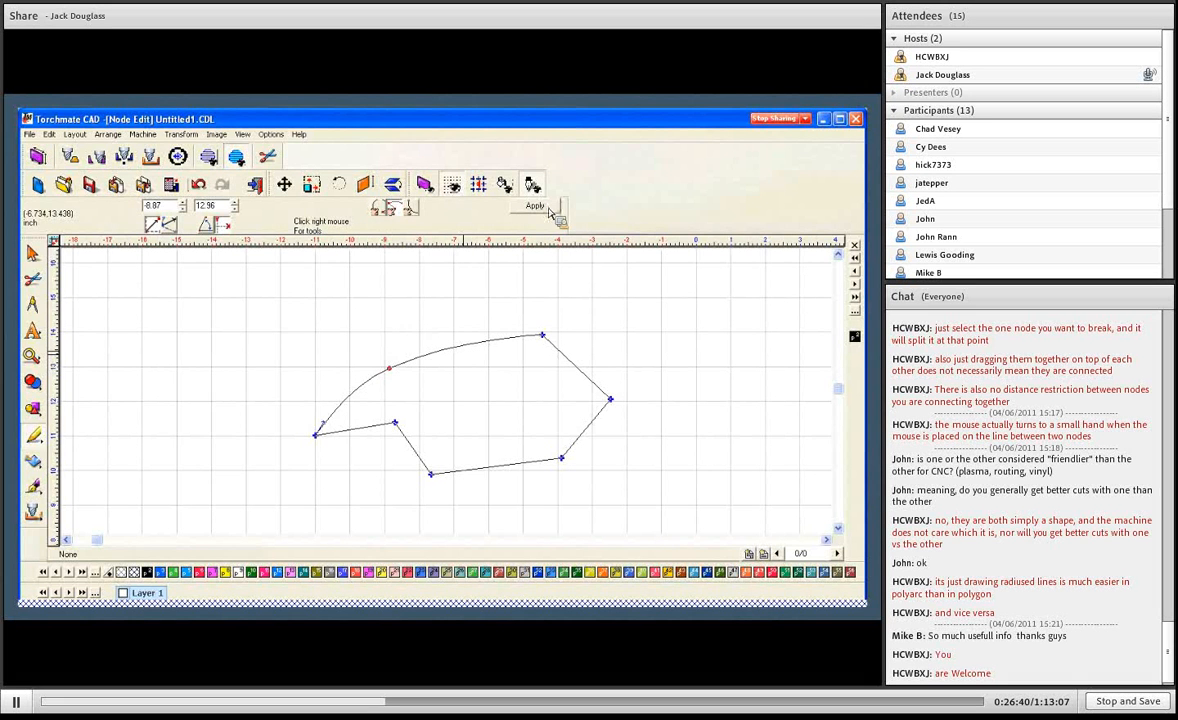
key(space)
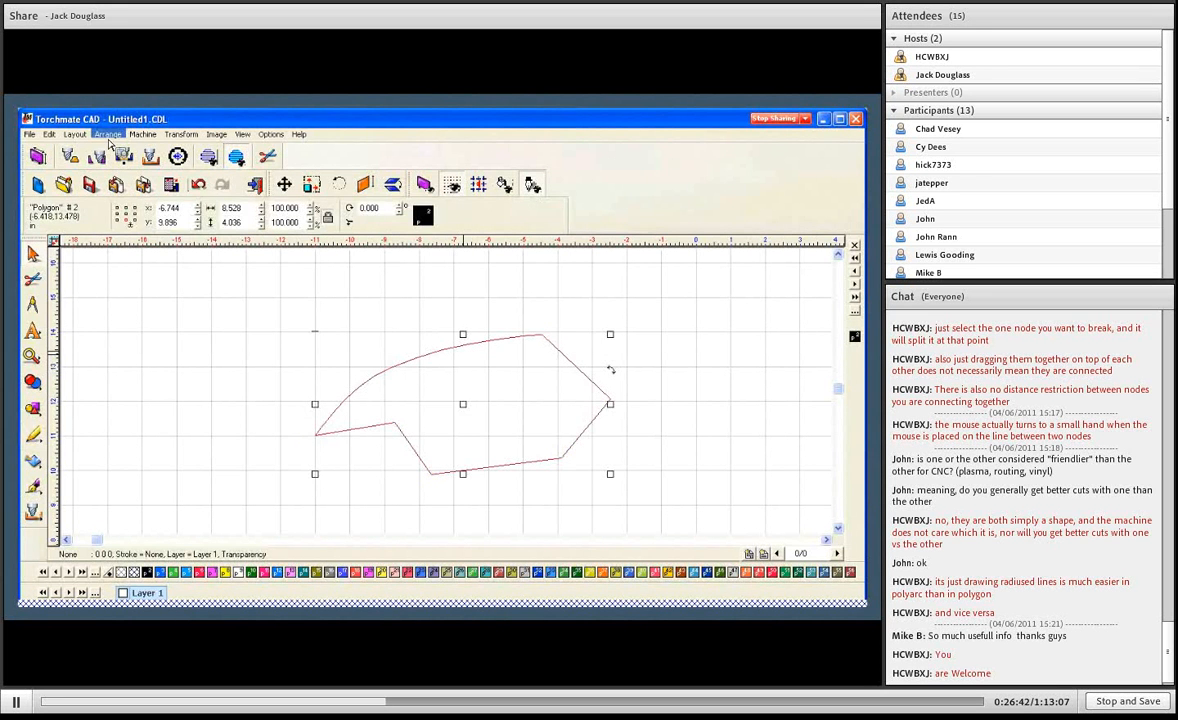
click(107, 134)
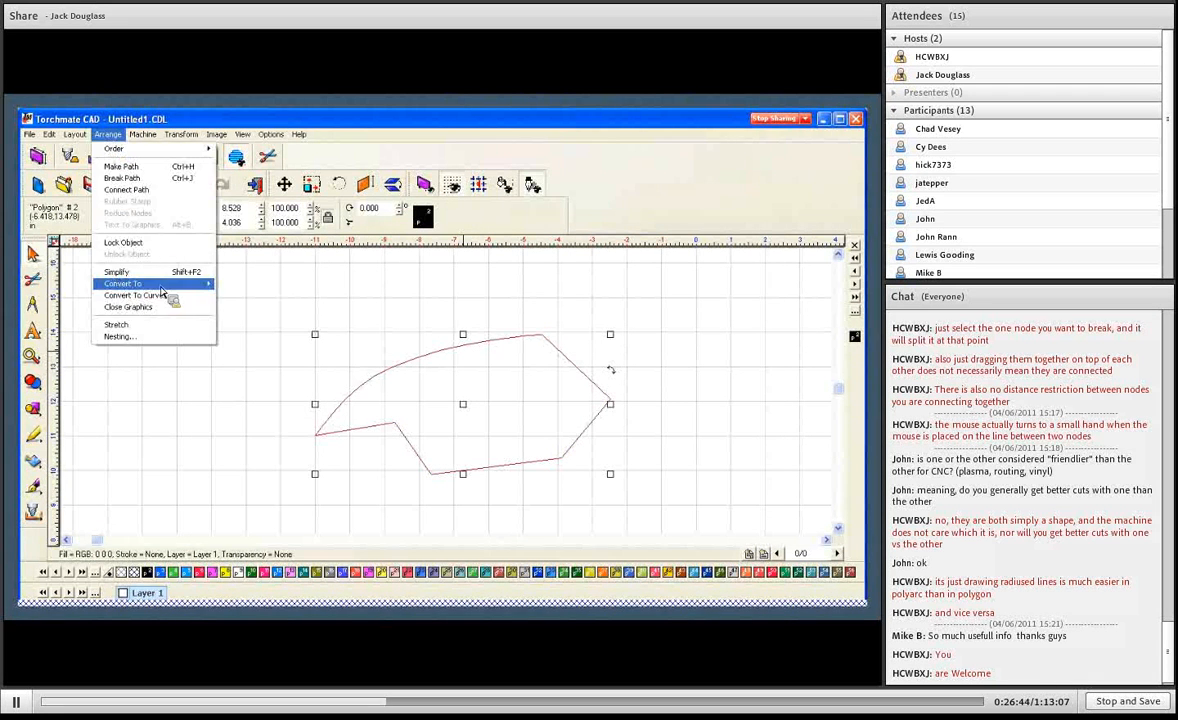
mouse_move(160, 284)
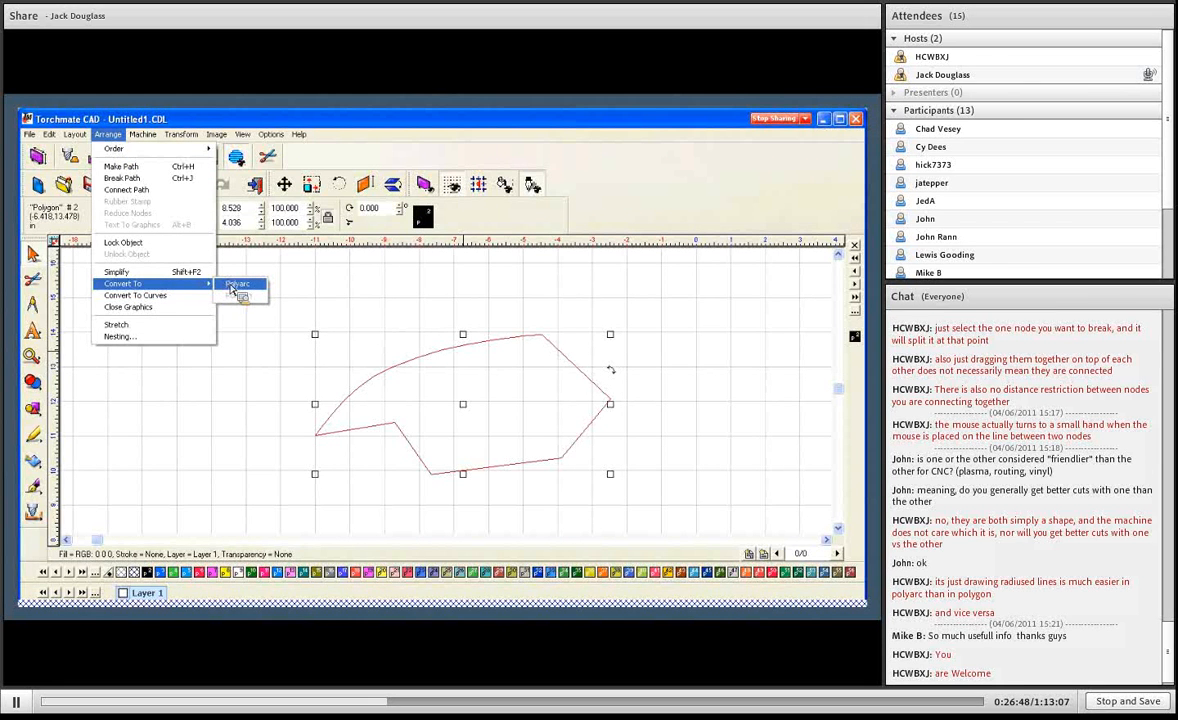
click(422, 356)
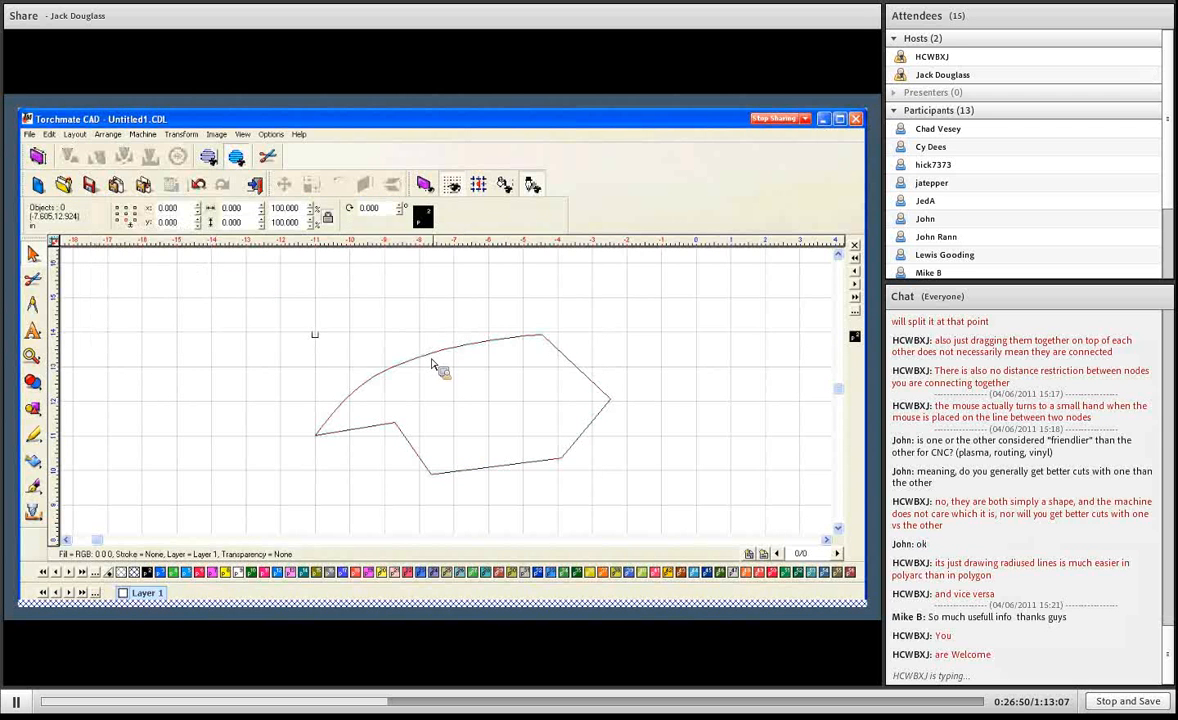
- Reopen the polygon for node editing and change the smooth node at -8.87, 12.96 back to a sharp corner
click(431, 357)
double_click(431, 357)
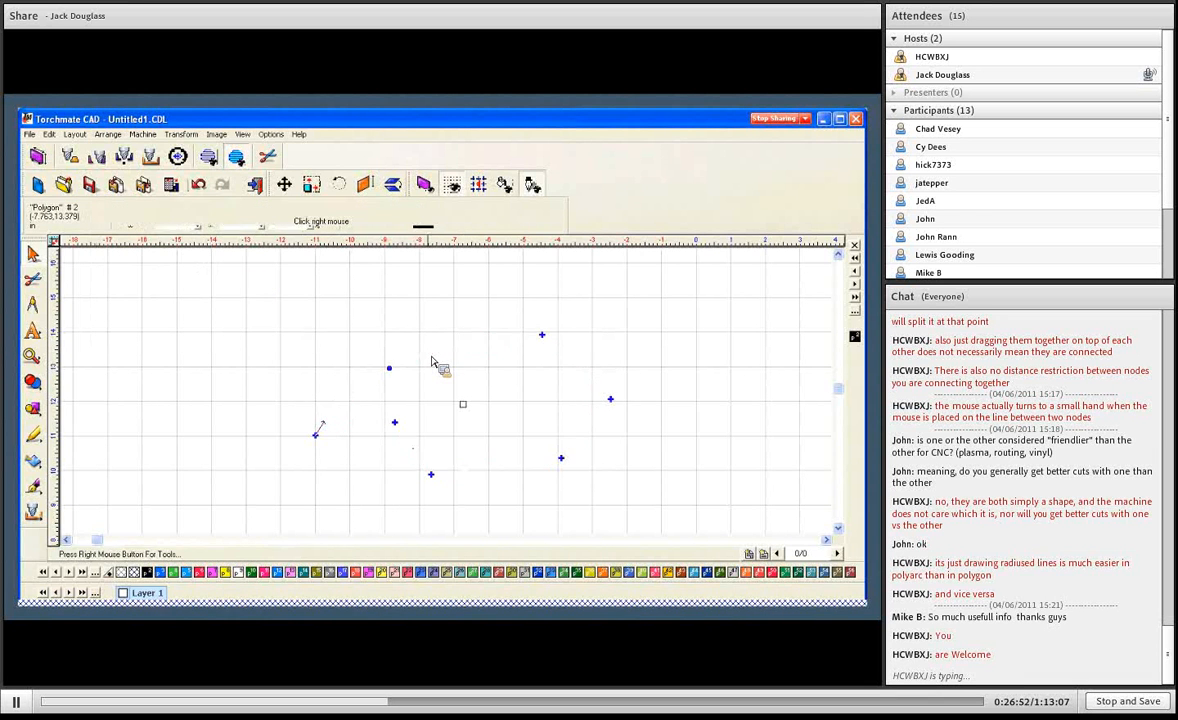
click(390, 368)
right_click(388, 345)
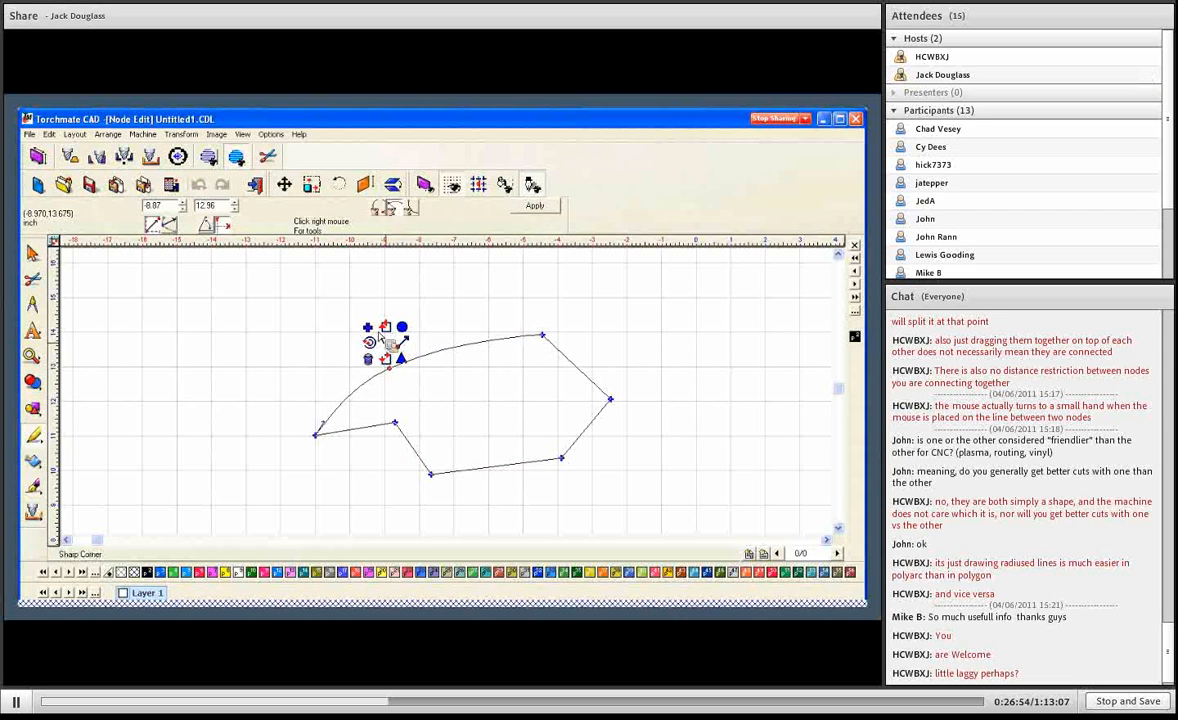
click(401, 345)
- Switch to relative mode and set the upper-left node's X and Y distances from the starting node to 2.00 each
click(315, 436)
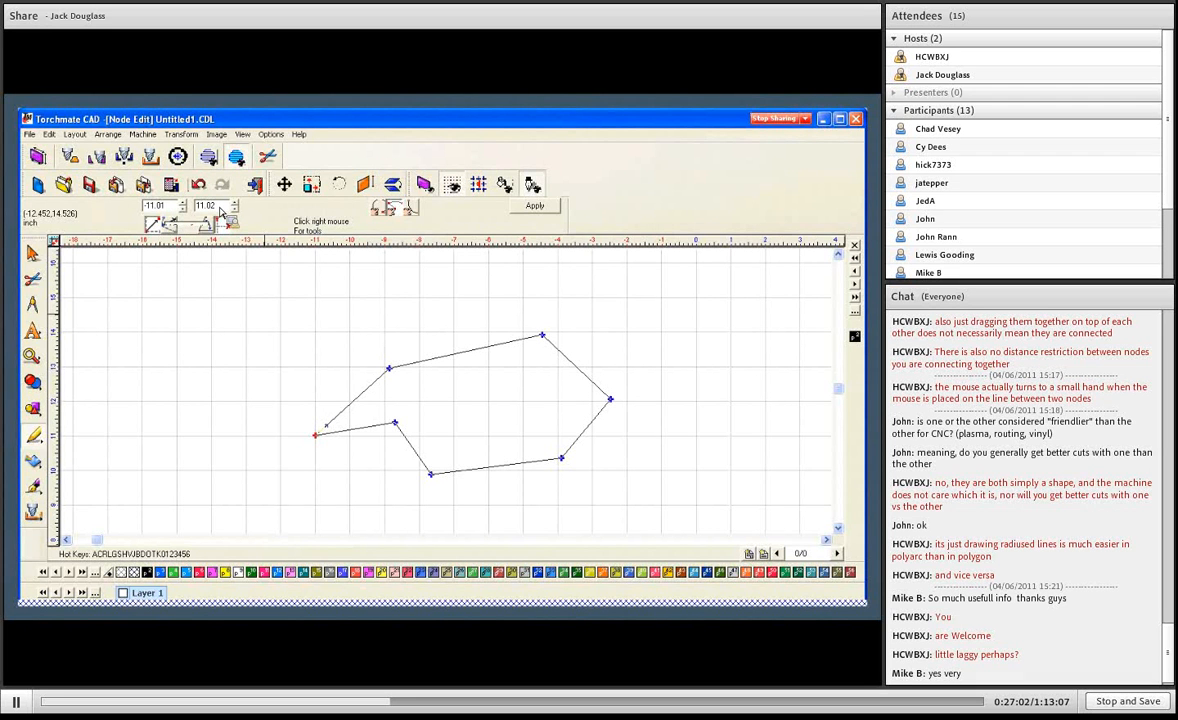
click(170, 223)
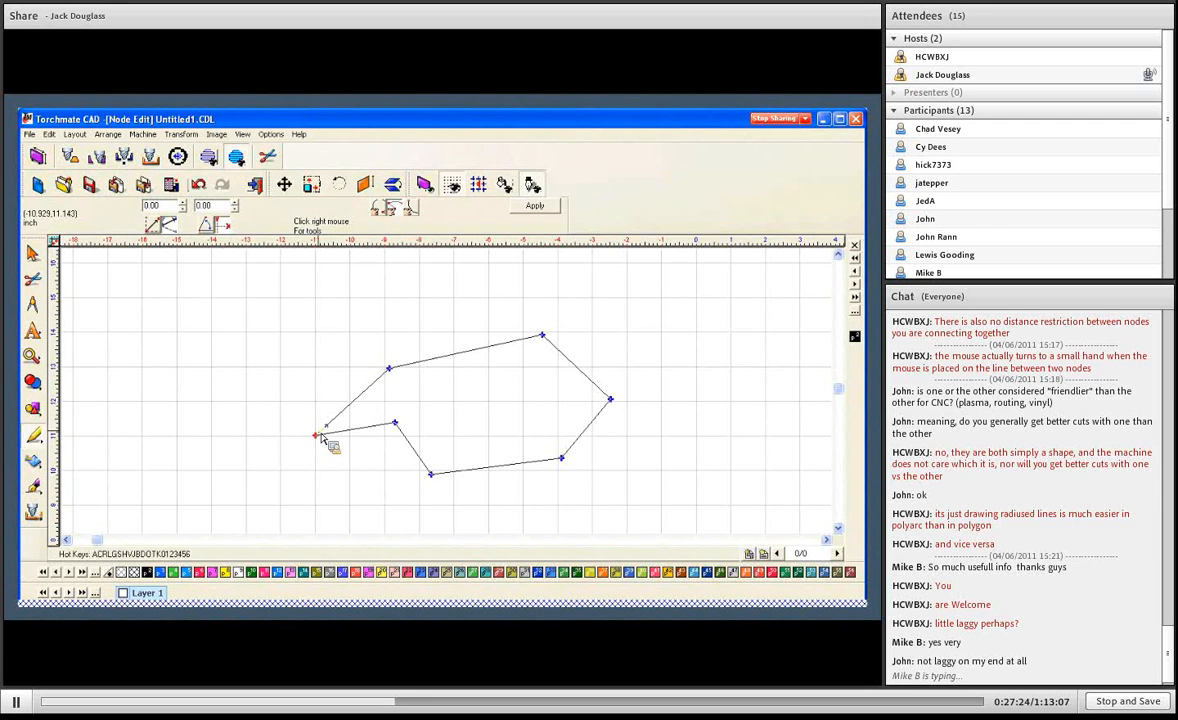
key(Tab)
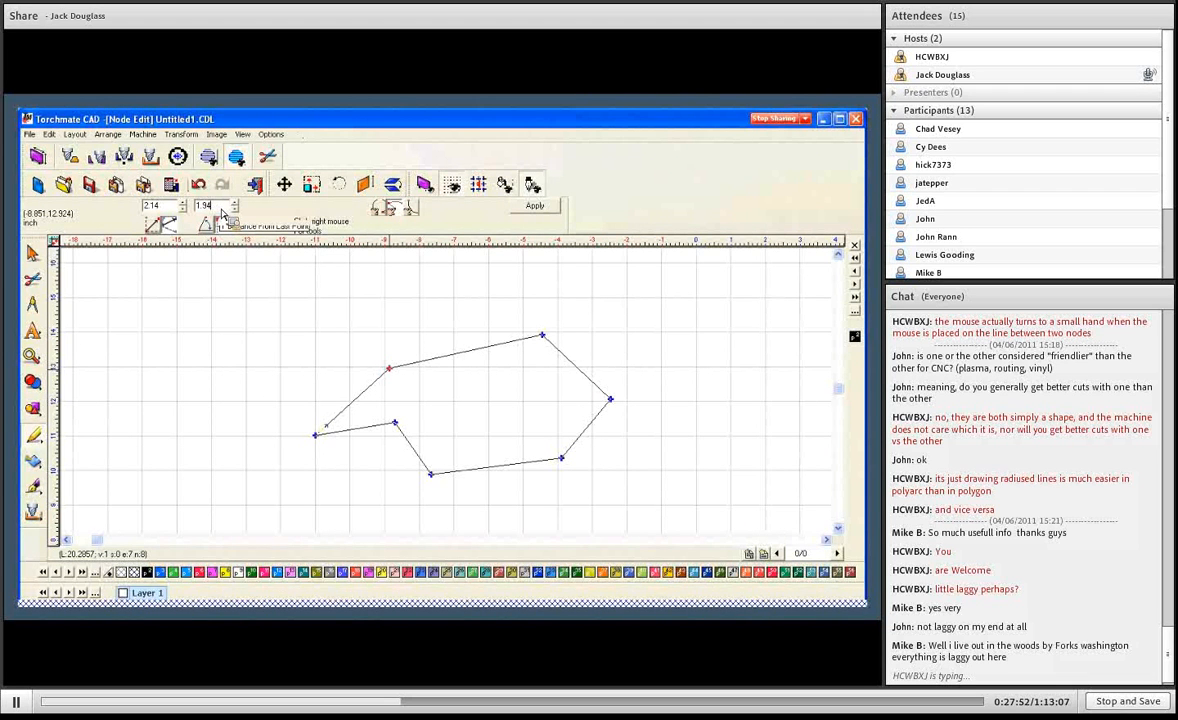
key(BackSpace)
key(BackSpace)
key(BackSpace)
key(BackSpace)
text(2)
key(Return)
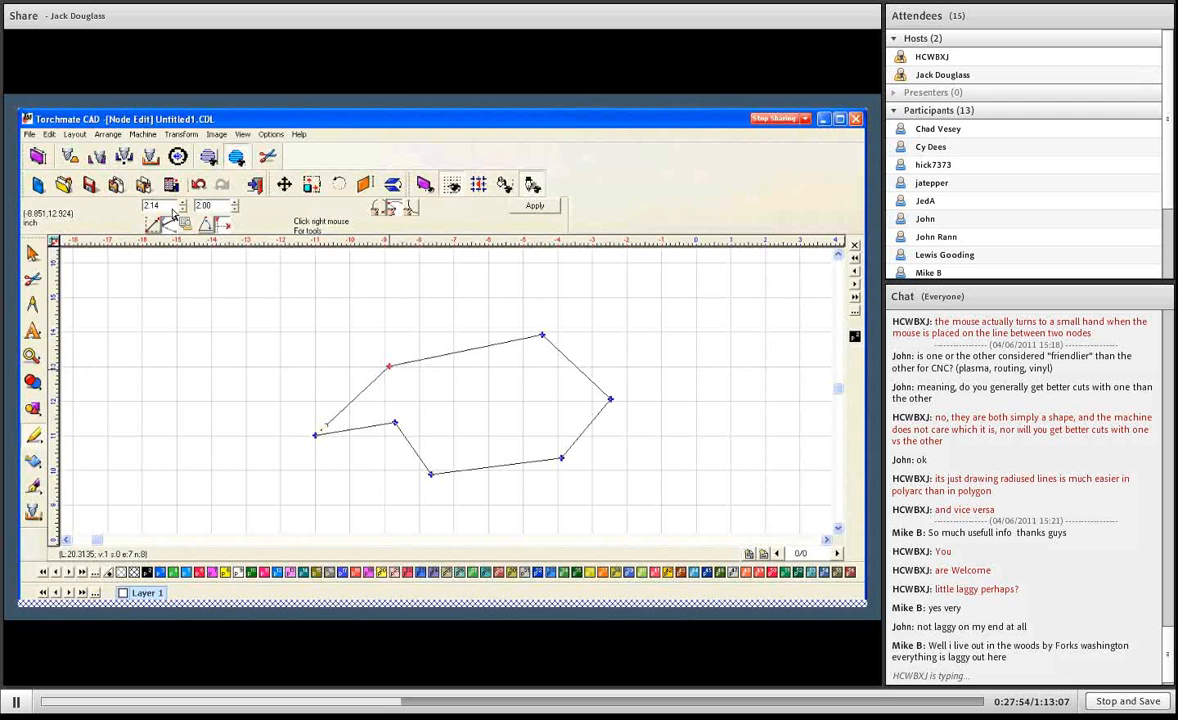
drag(173, 209, 138, 203)
text(2)
key(Return)
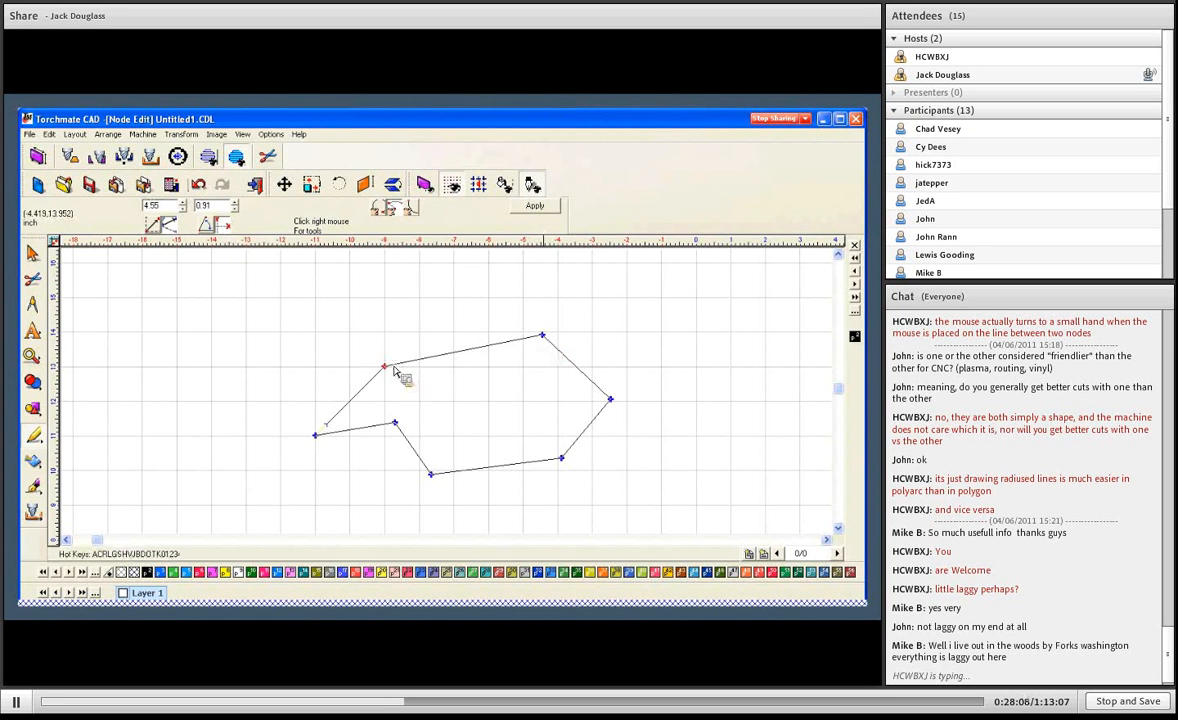
- Check the relative X and Y distances at each remaining node around the polygon, ending at the starting node
click(545, 341)
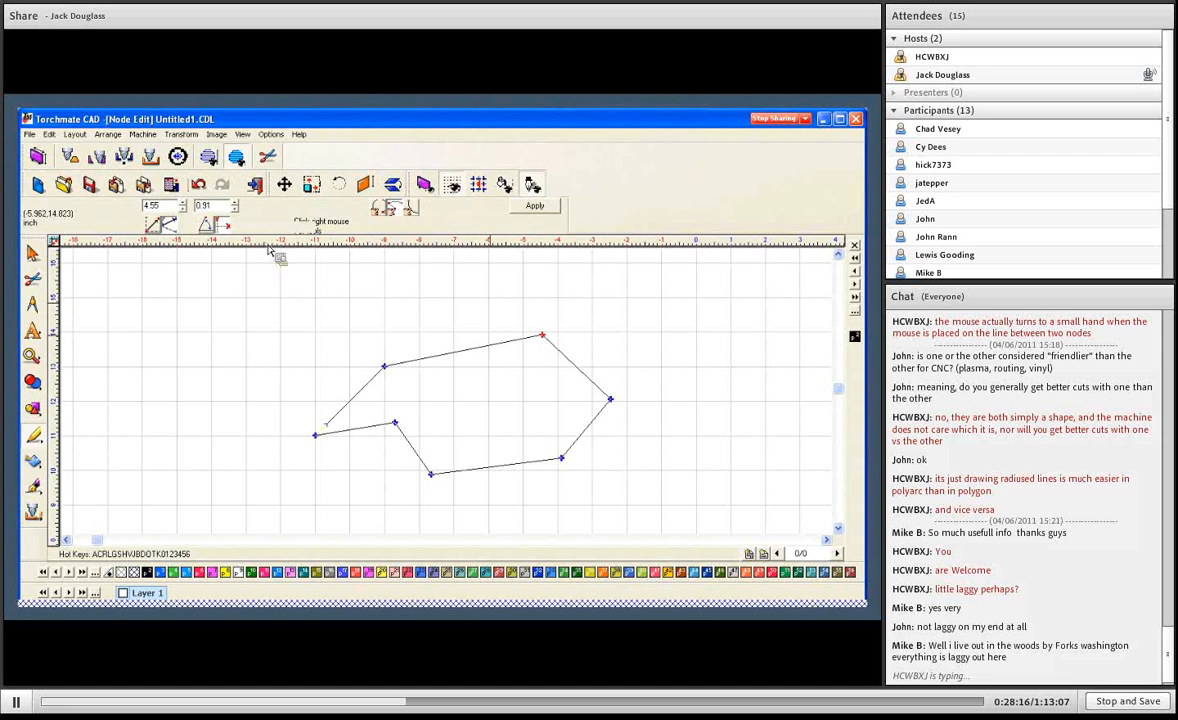
click(612, 400)
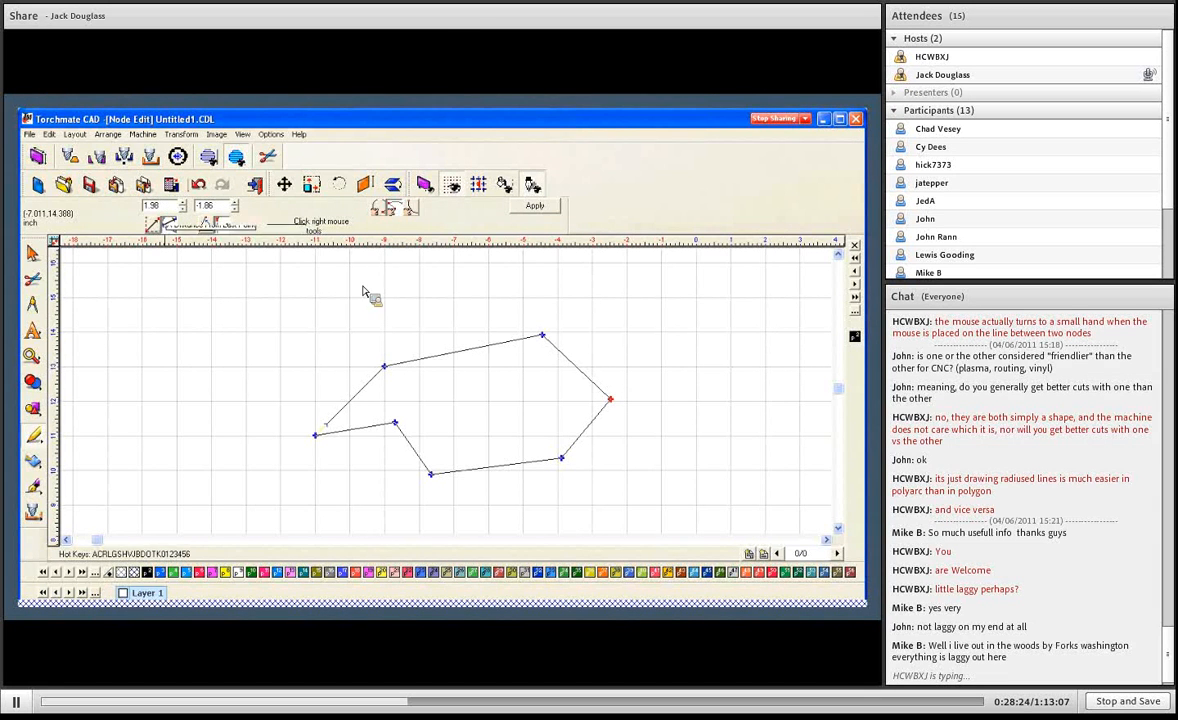
click(564, 461)
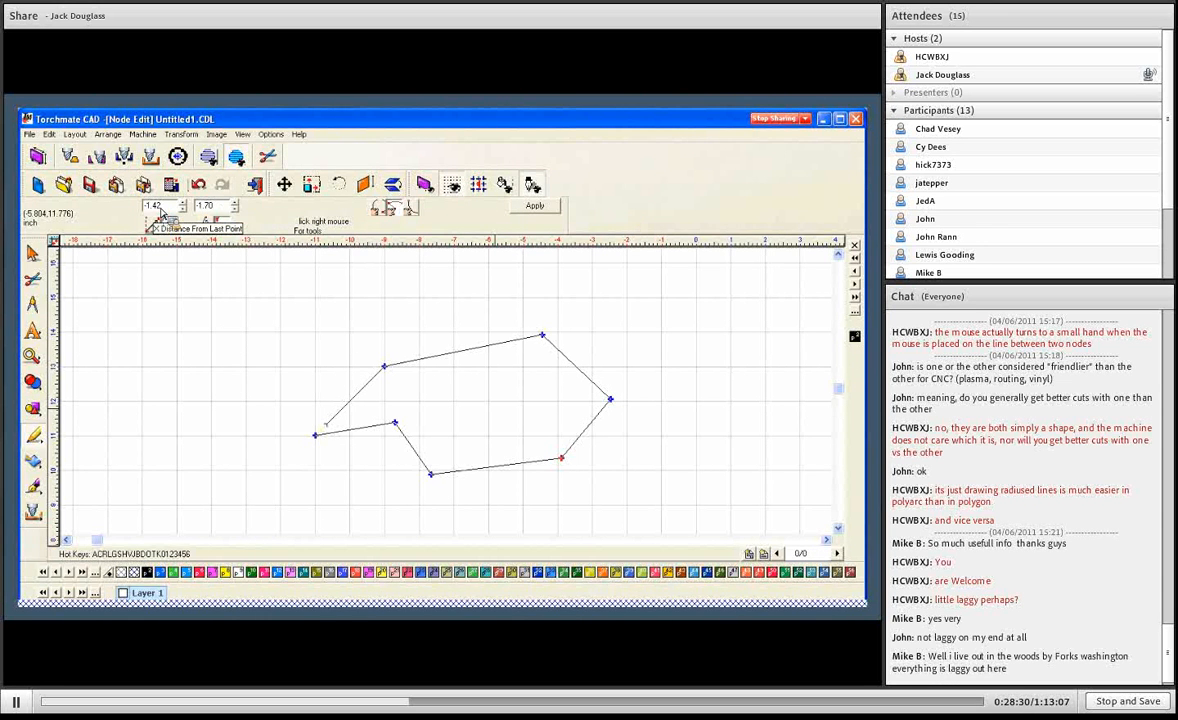
click(434, 478)
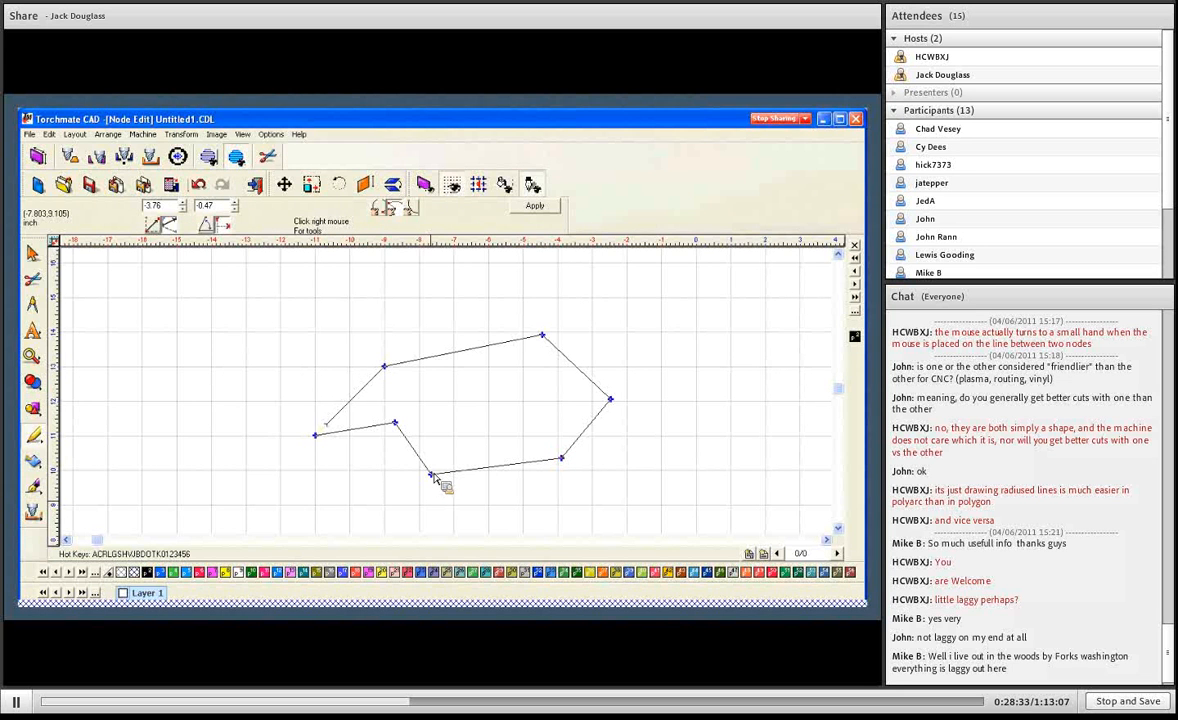
click(396, 424)
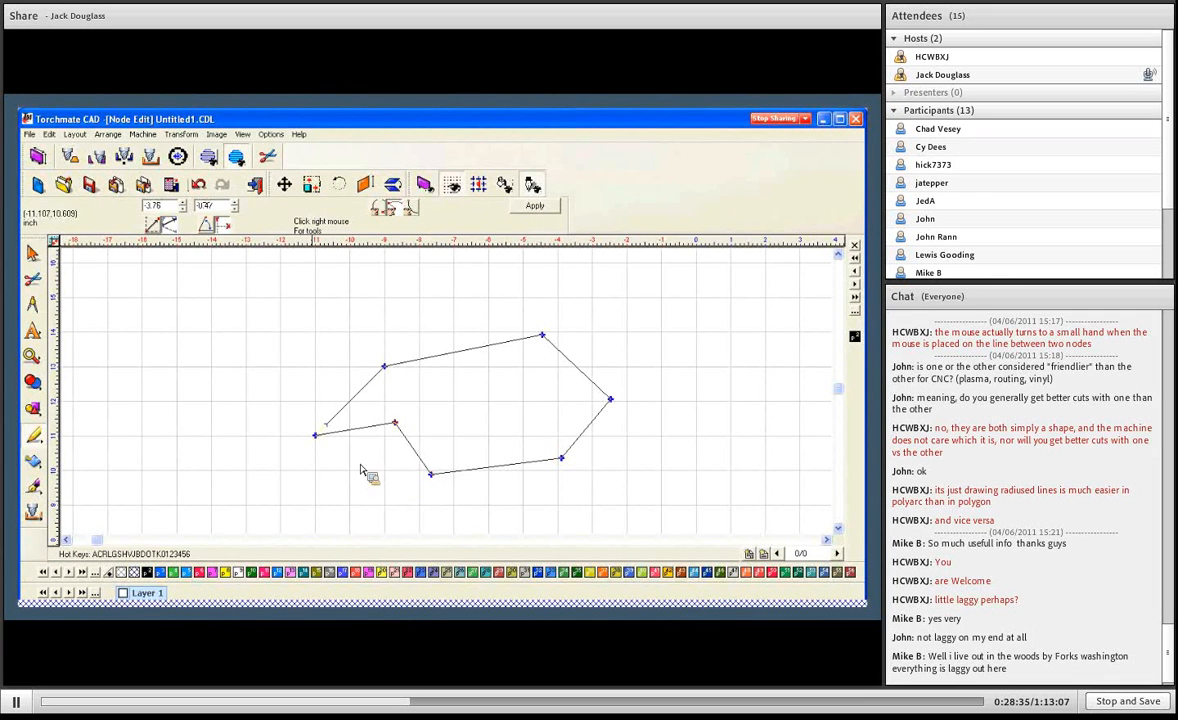
click(317, 438)
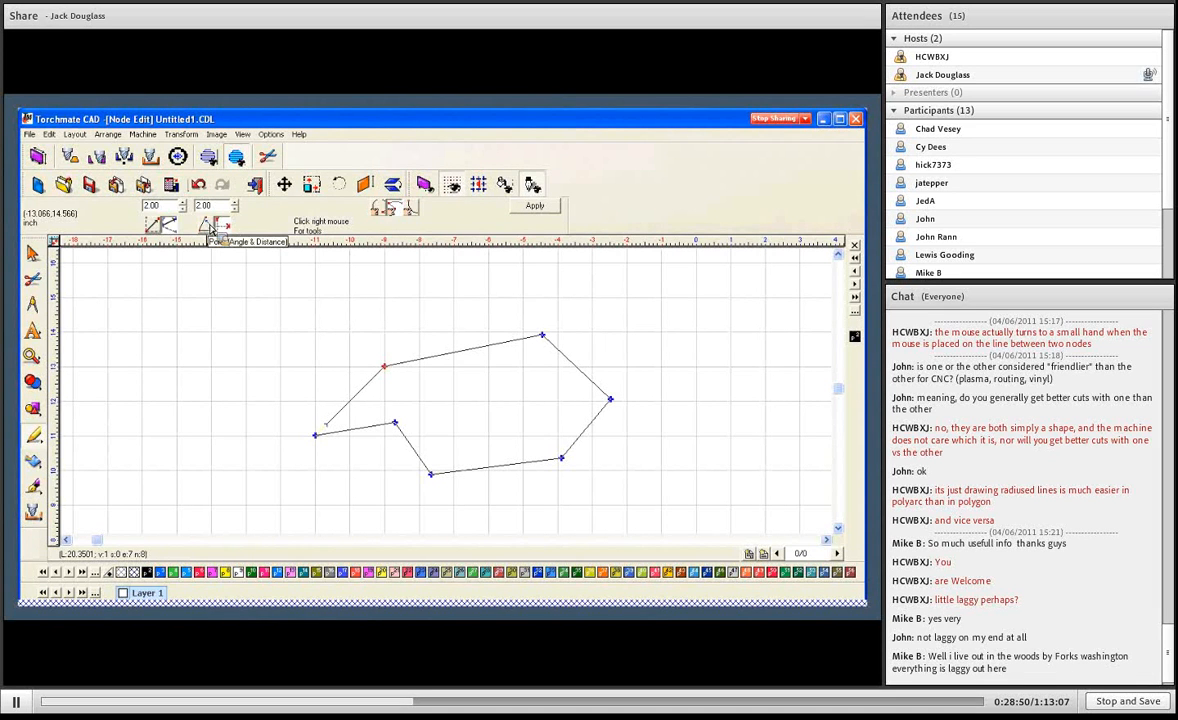
- Switch to polar coordinates and set the upper-left node's angle to 90.00 and its distance from the starting node to 3.00
click(208, 226)
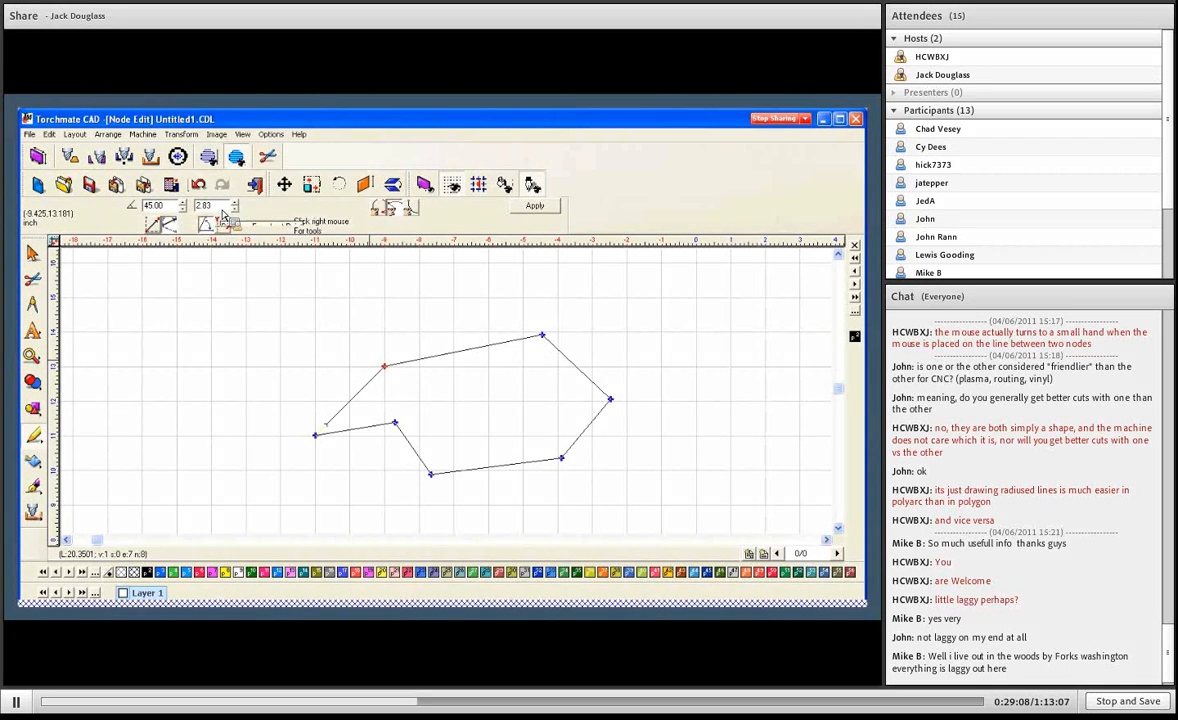
click(315, 435)
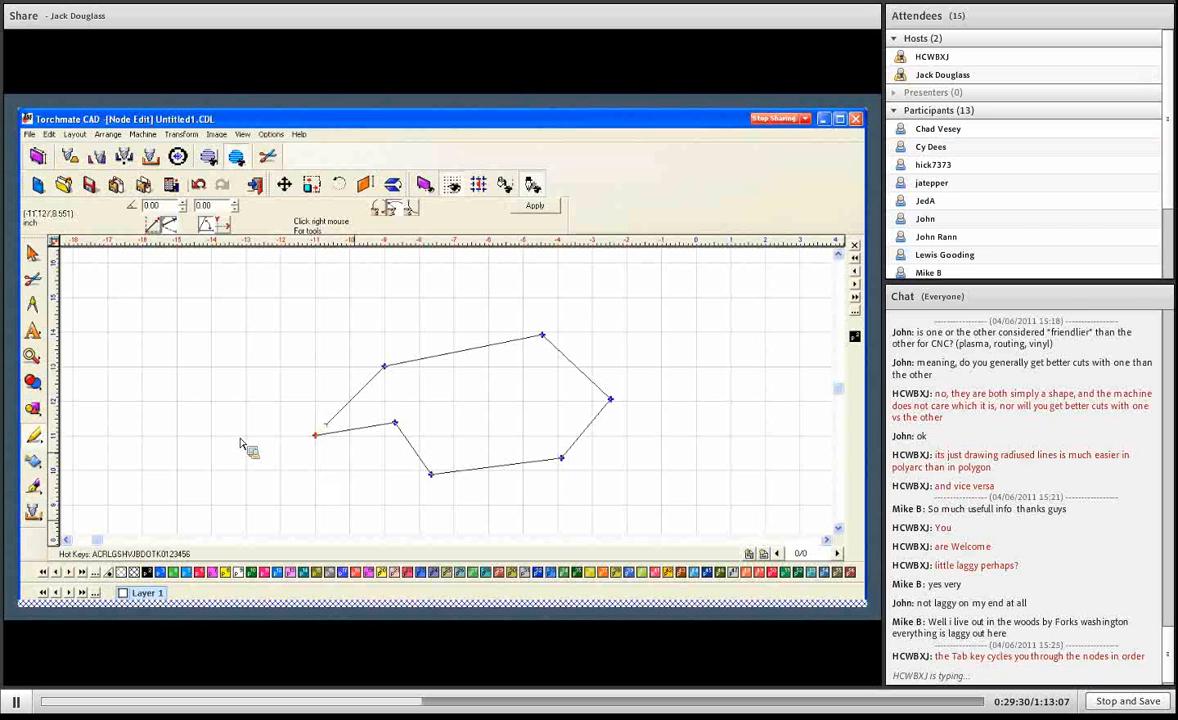
click(384, 367)
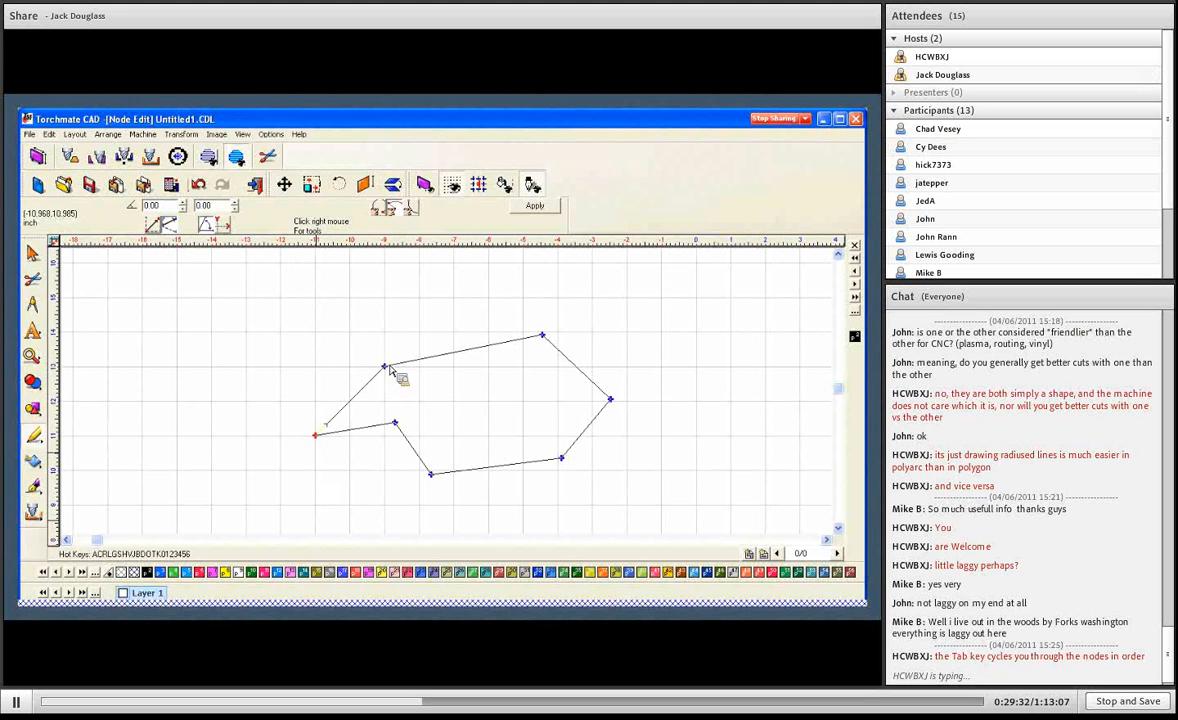
double_click(175, 206)
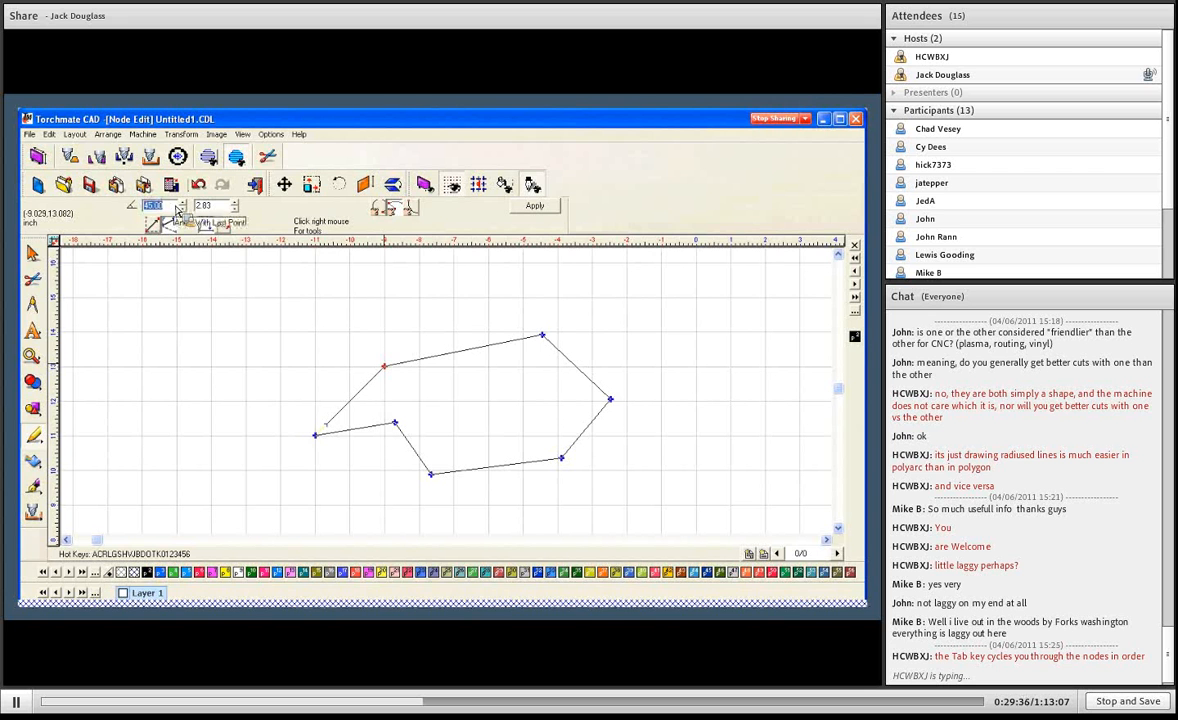
text(90)
key(Return)
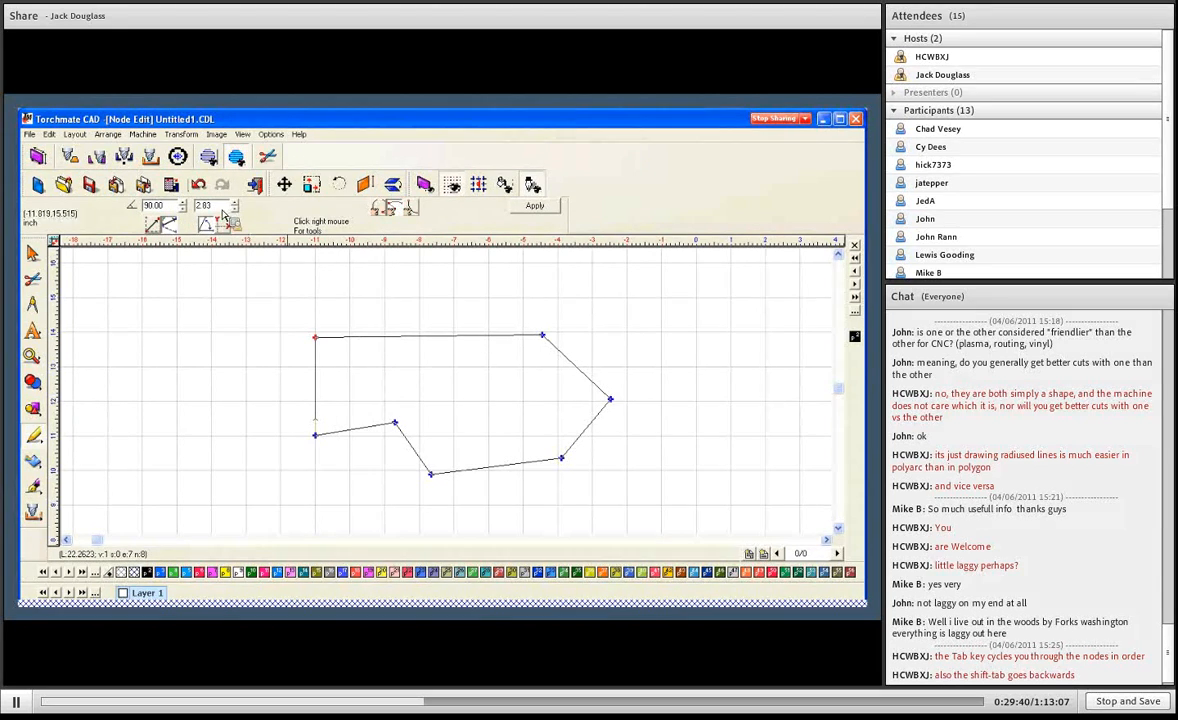
text(3)
key(Return)
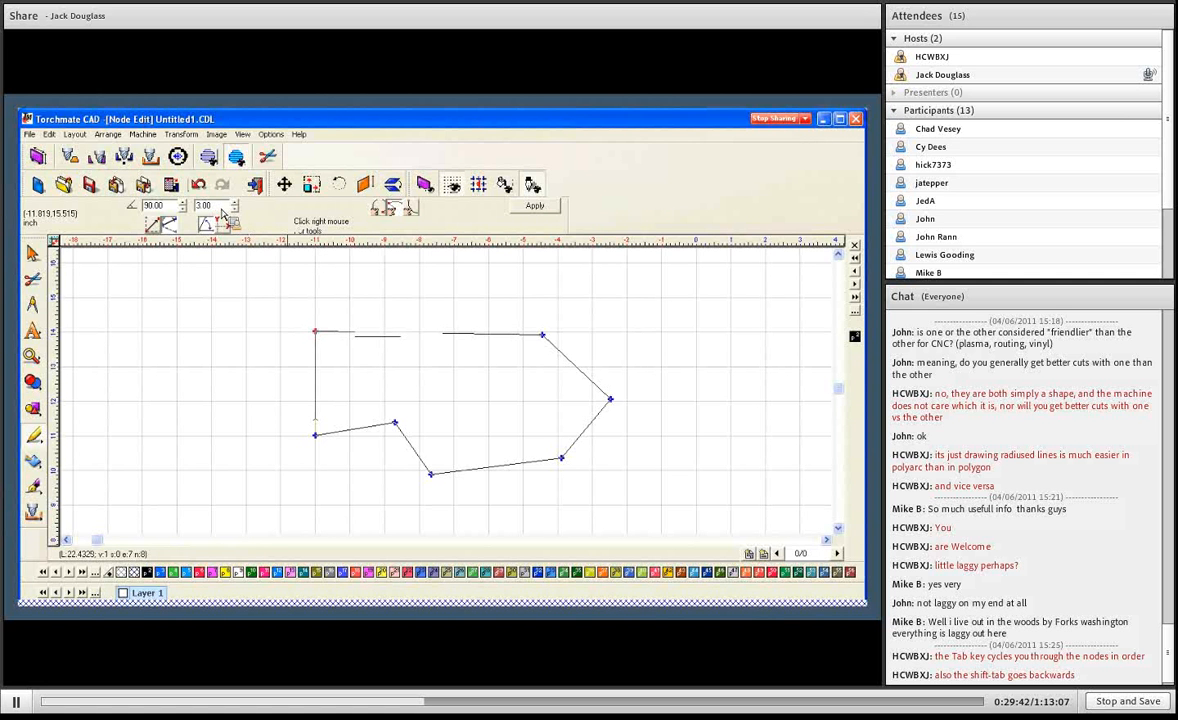
- Set the upper-left node's angle with the last point to 50.00
double_click(168, 209)
text(50)
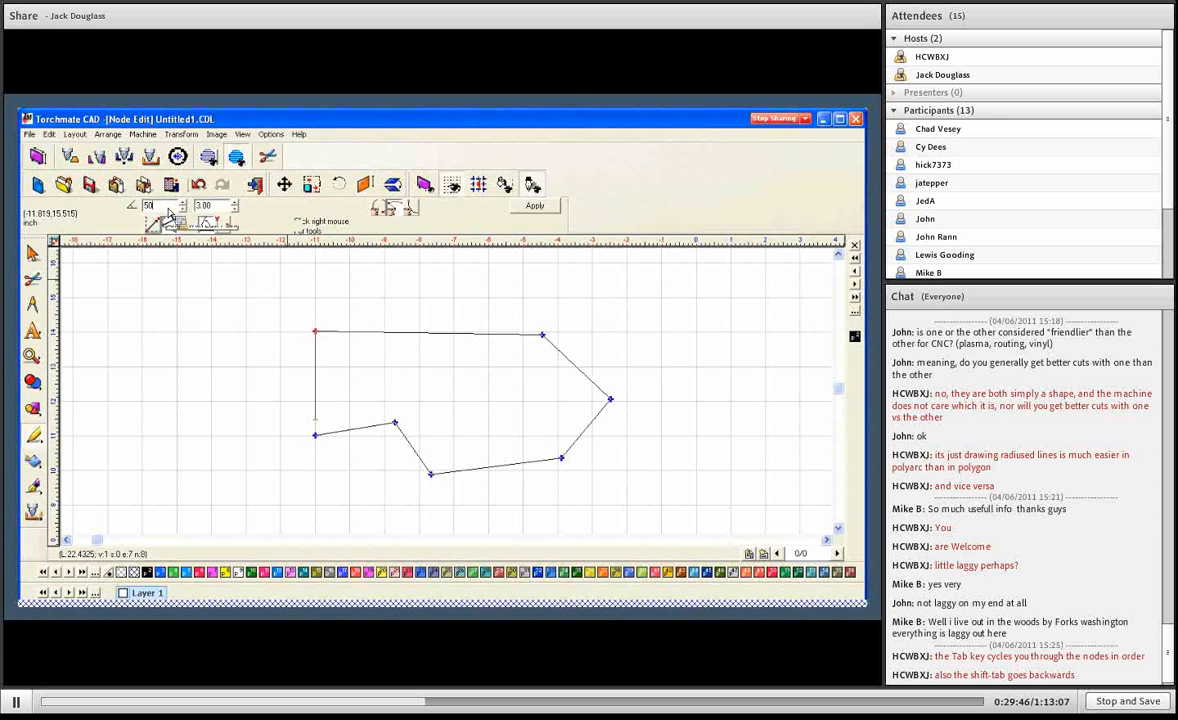
key(Return)
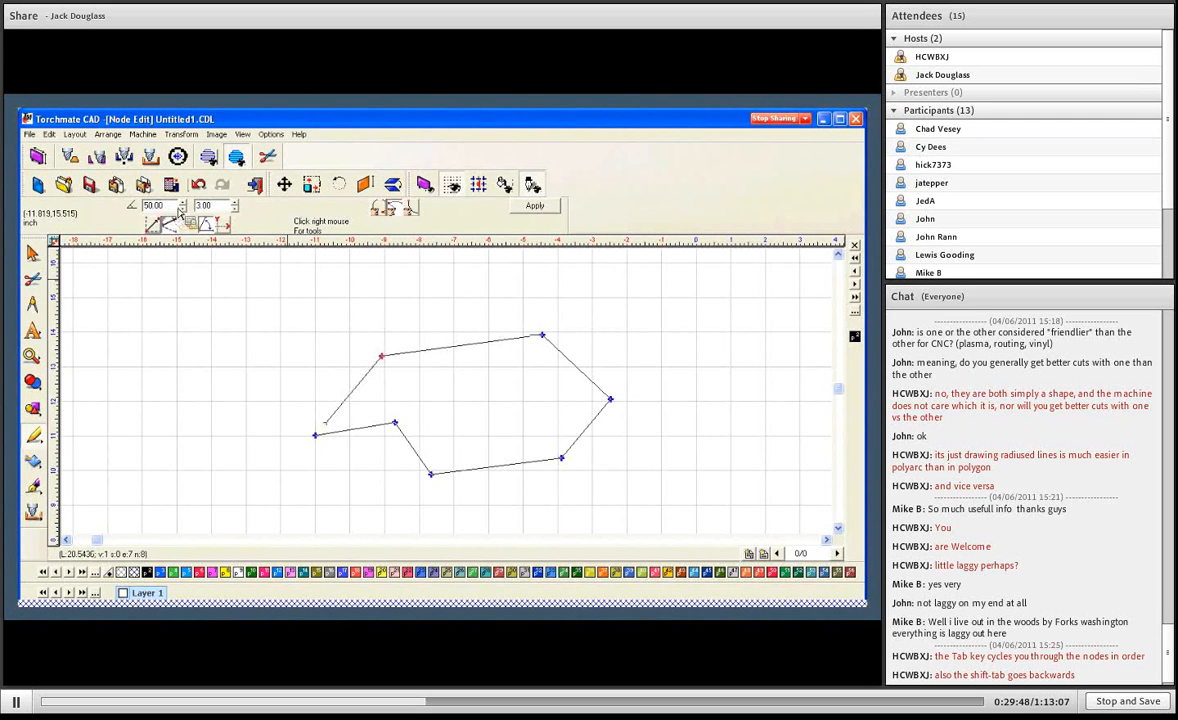
- Compare the polygon's top-right node position in relative XY coordinates and in polar angle and distance
click(542, 335)
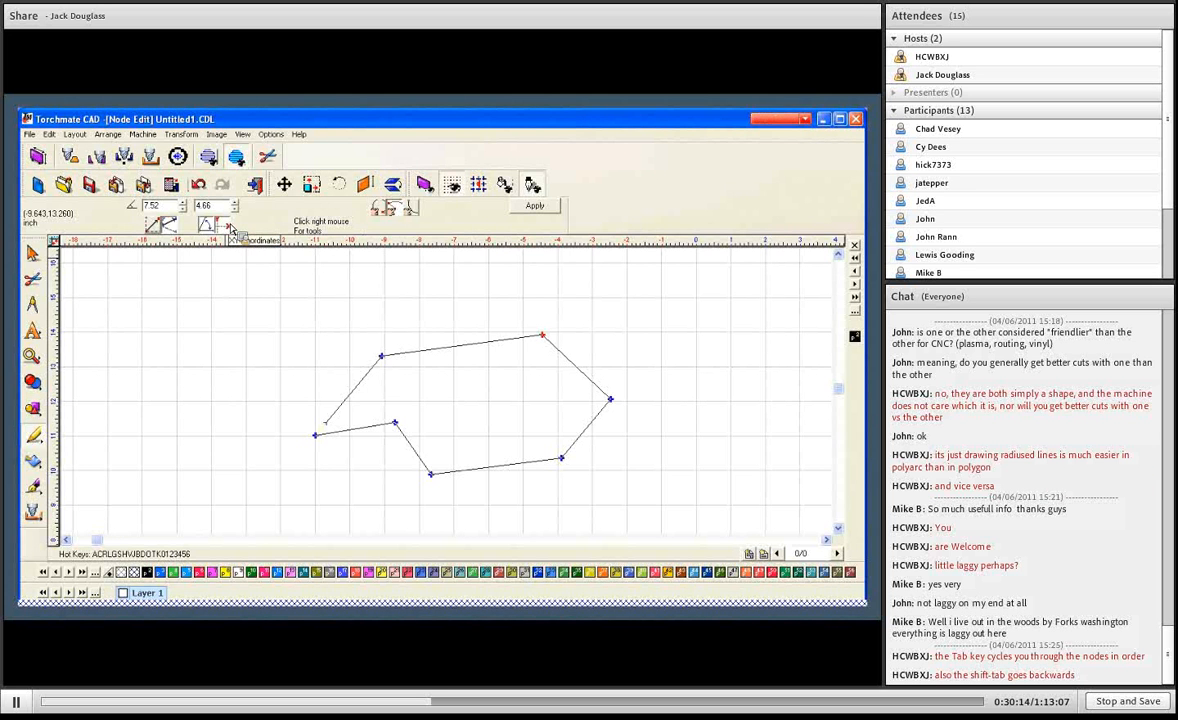
click(383, 360)
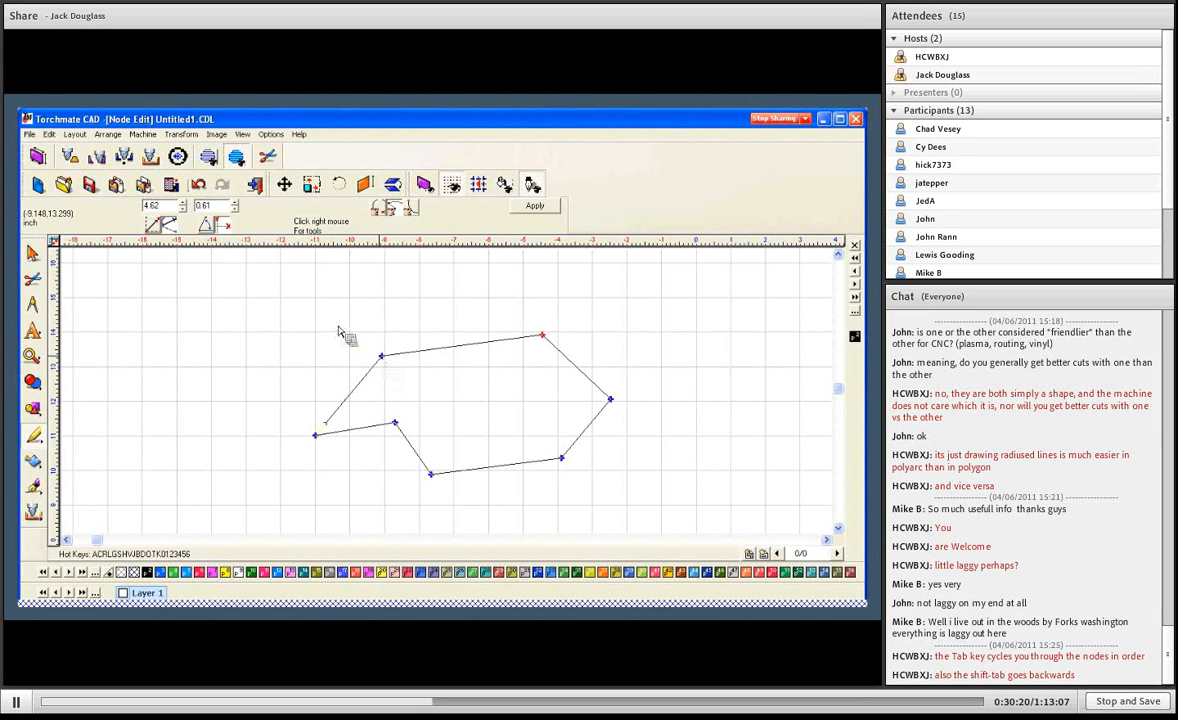
click(214, 228)
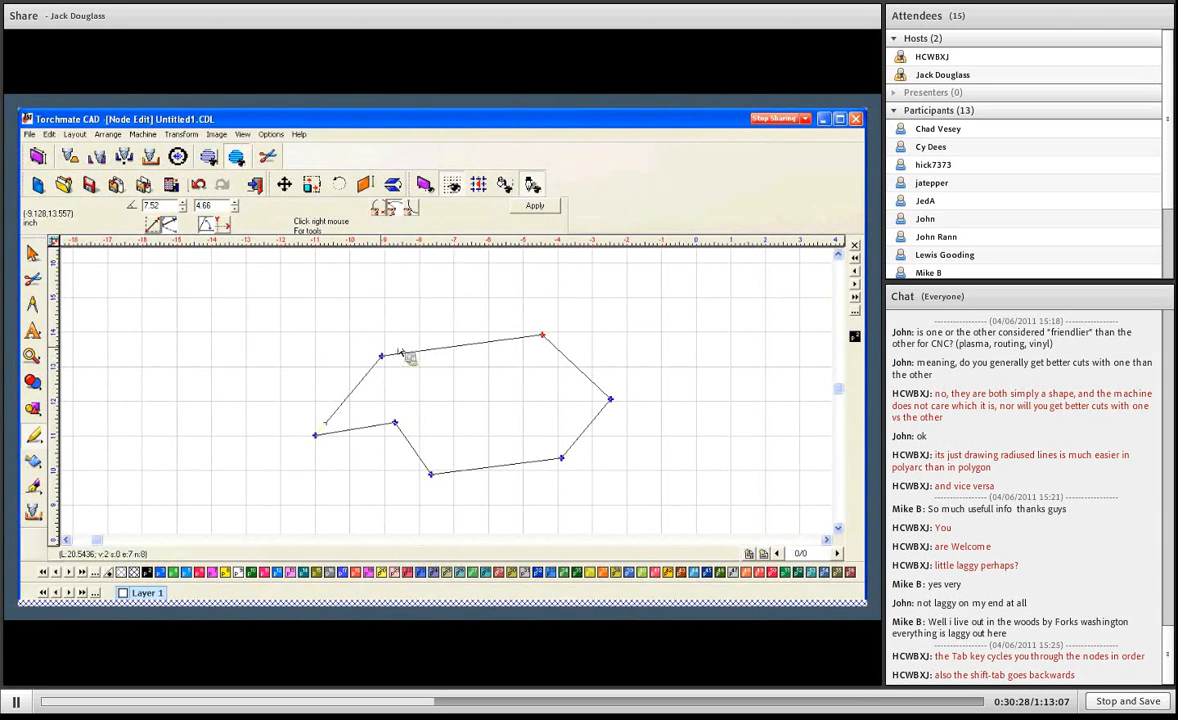
- Switch to absolute mode and check the polar angle and distance of the top-right and rightmost nodes
click(152, 227)
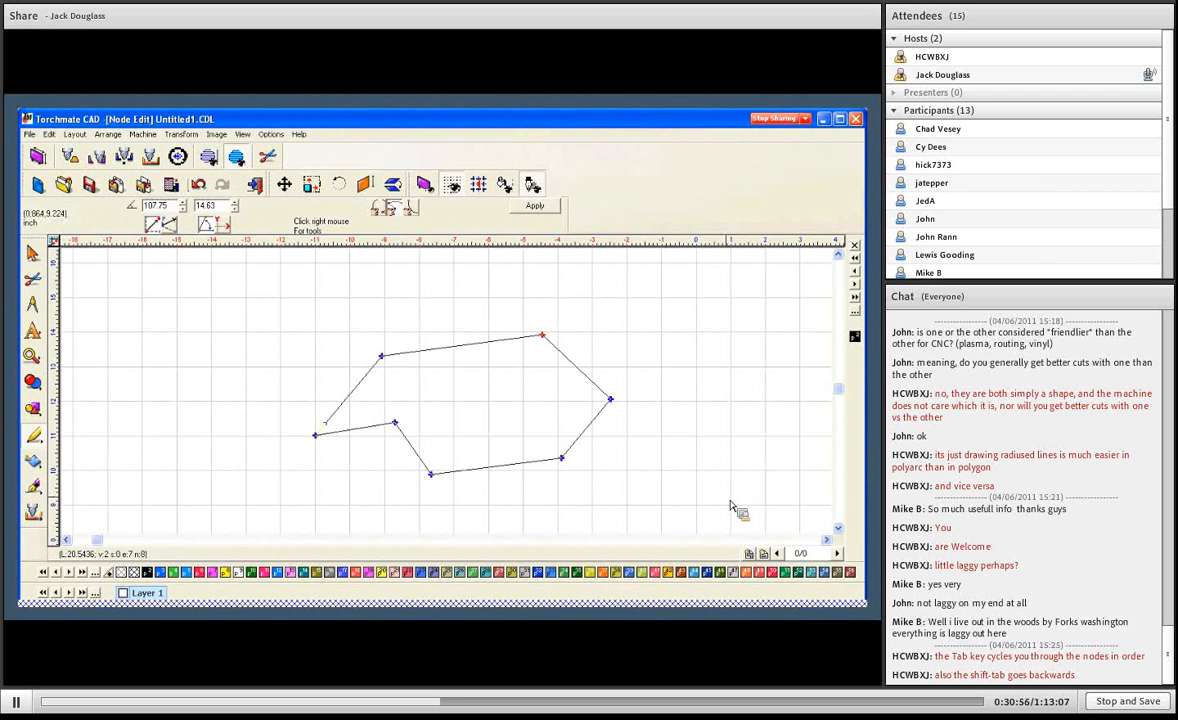
scroll(731, 513, down, 3)
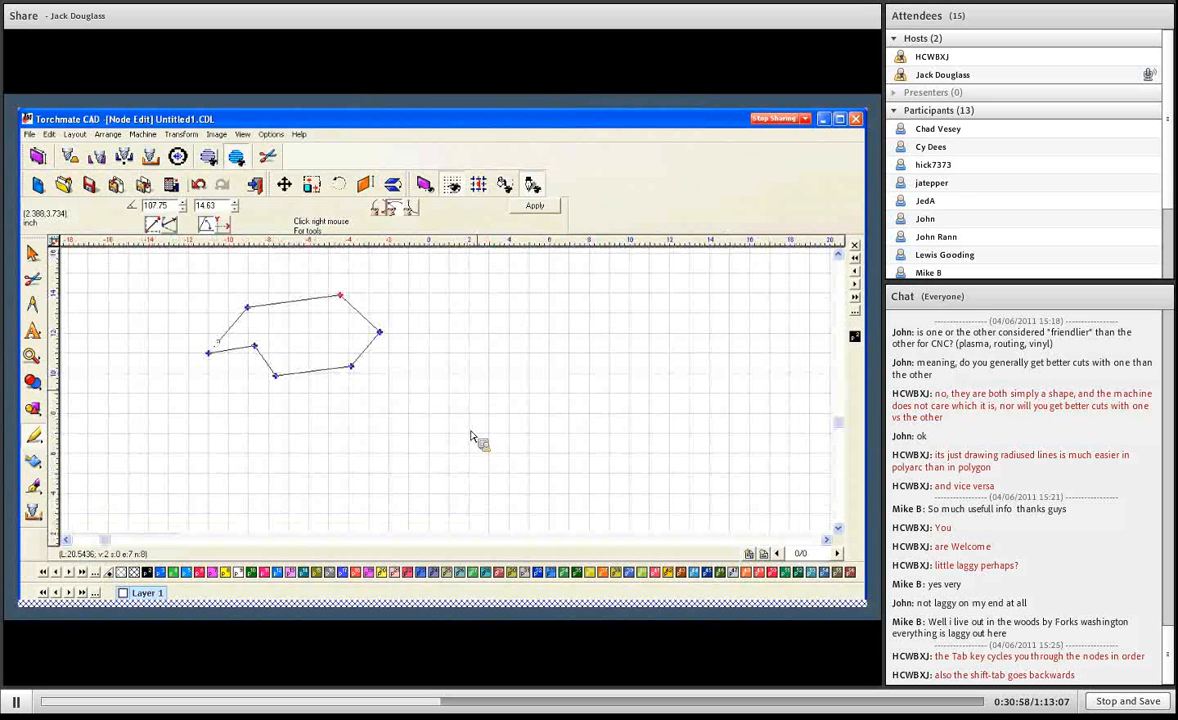
scroll(477, 440, down, 2)
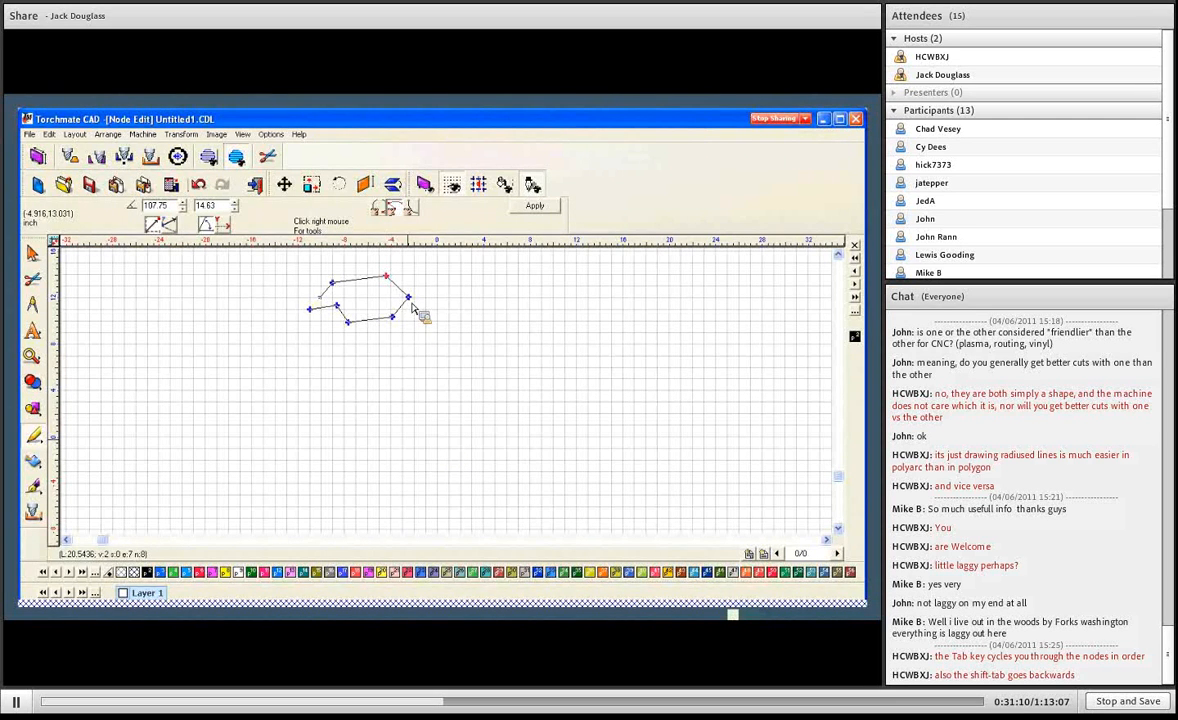
key(Tab)
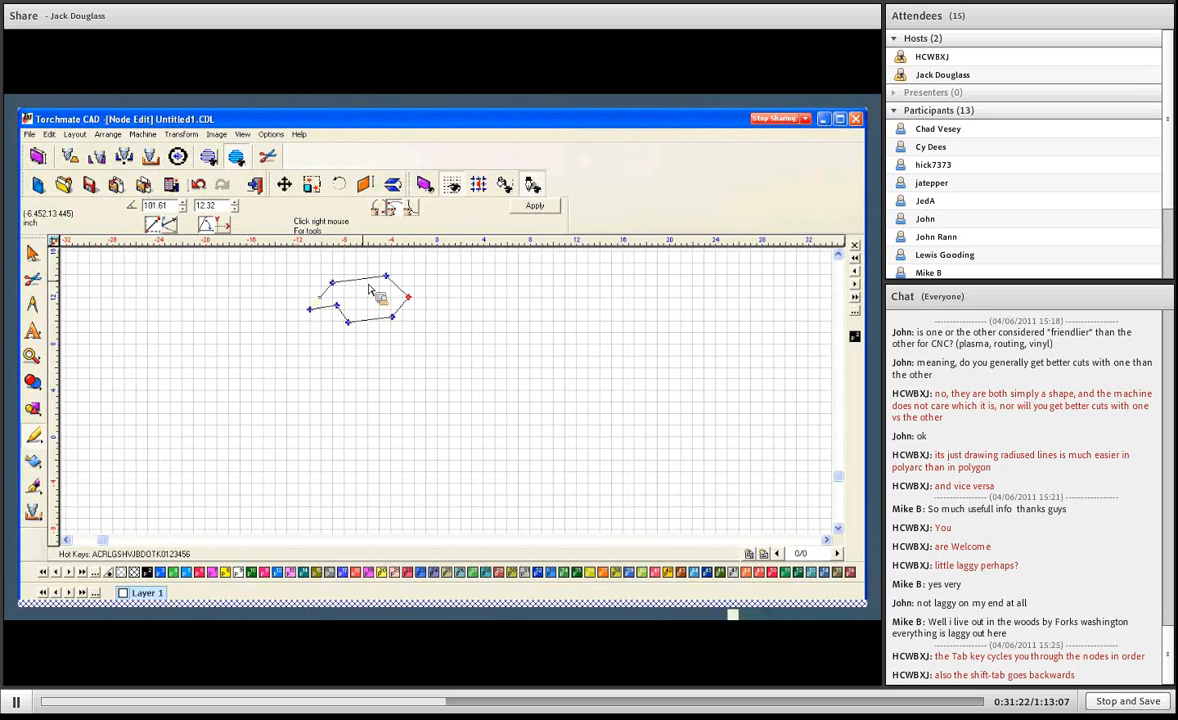
- Apply the node edits to the polygon and convert it to a polyarc
click(535, 207)
click(385, 342)
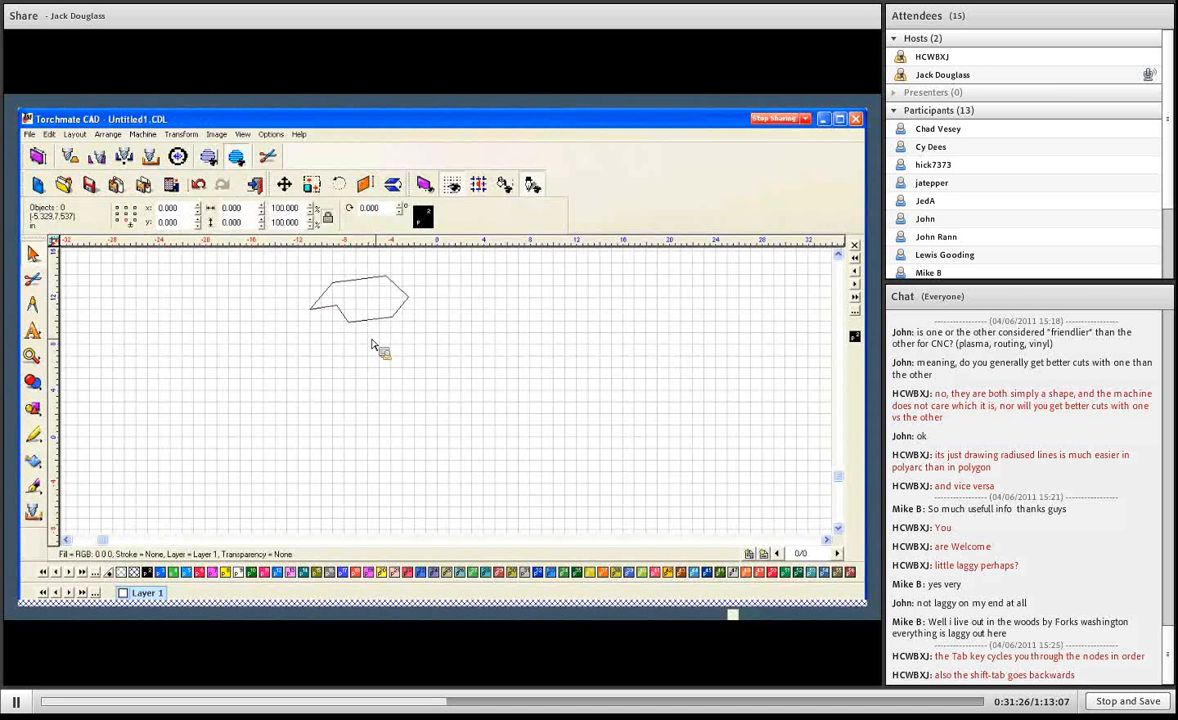
click(371, 322)
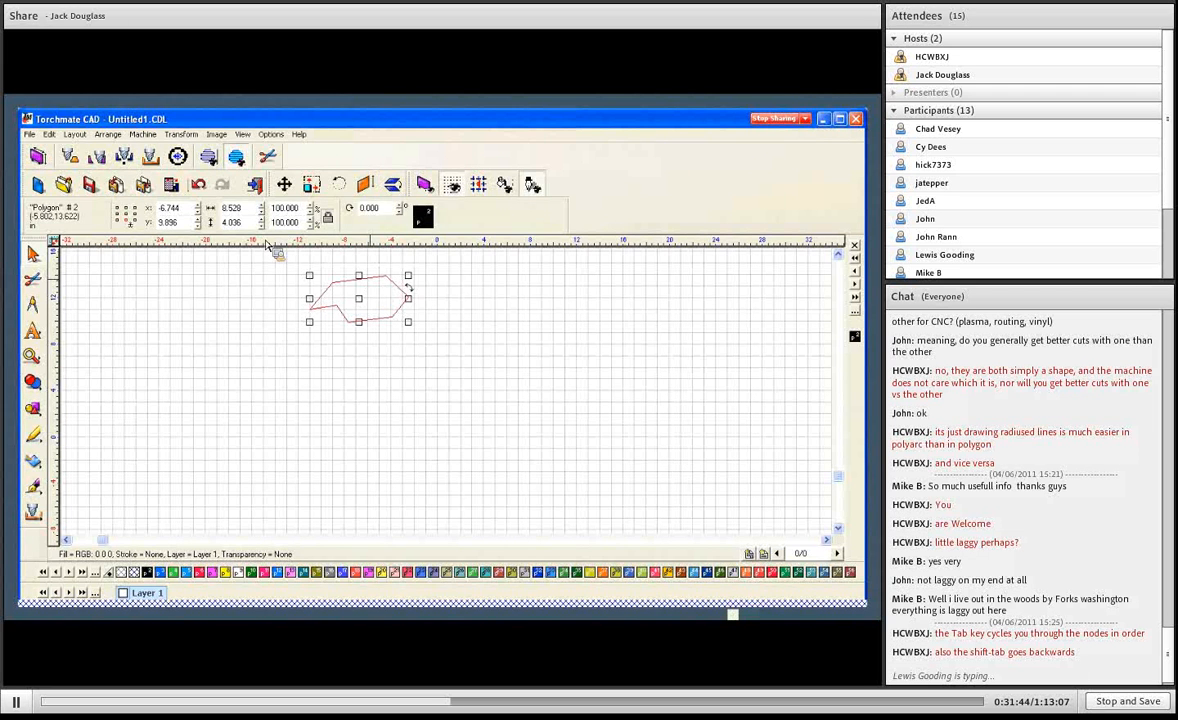
key(ctrl+e)
click(545, 207)
click(108, 134)
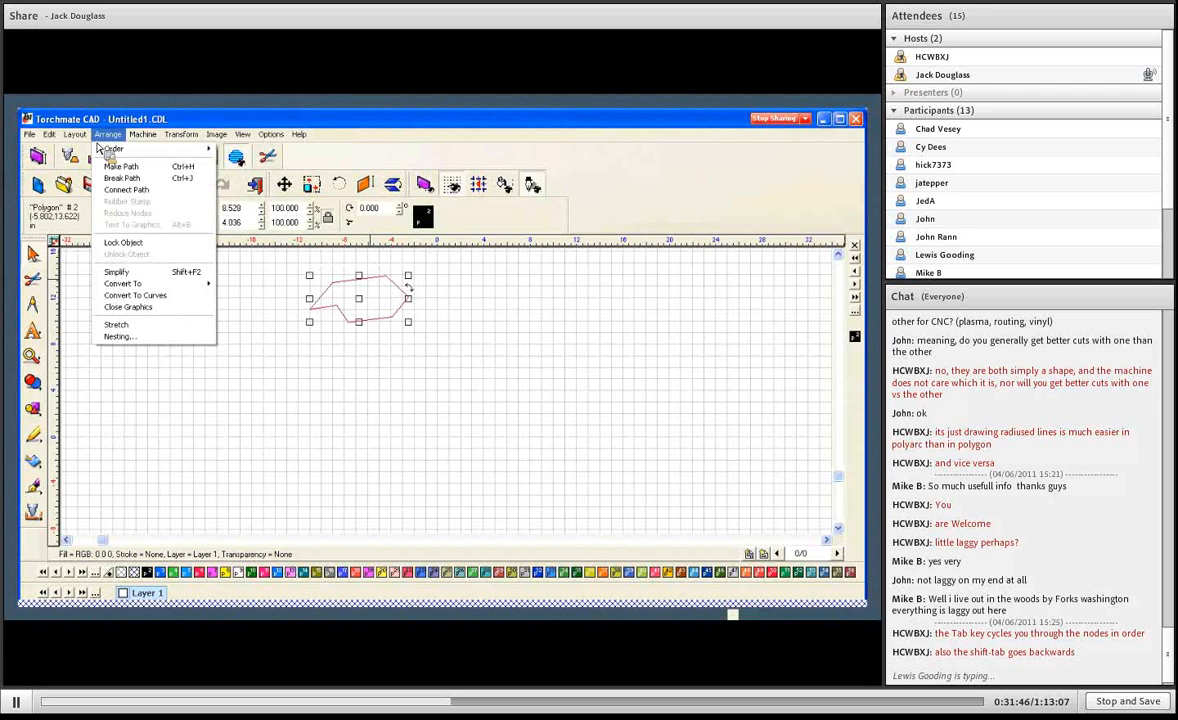
mouse_move(127, 285)
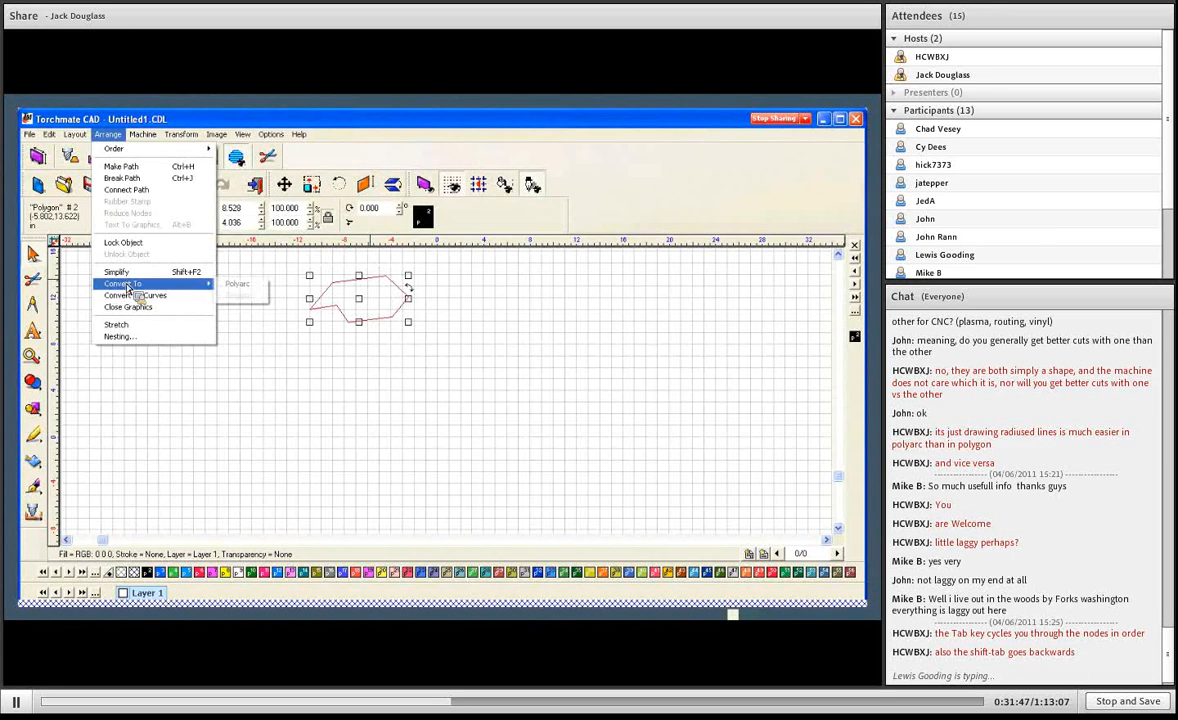
click(236, 284)
- Bend the polyarc's top edge inward, reshape it into an outward arc with a radius of about 4.95, and apply the edit
key(ctrl+e)
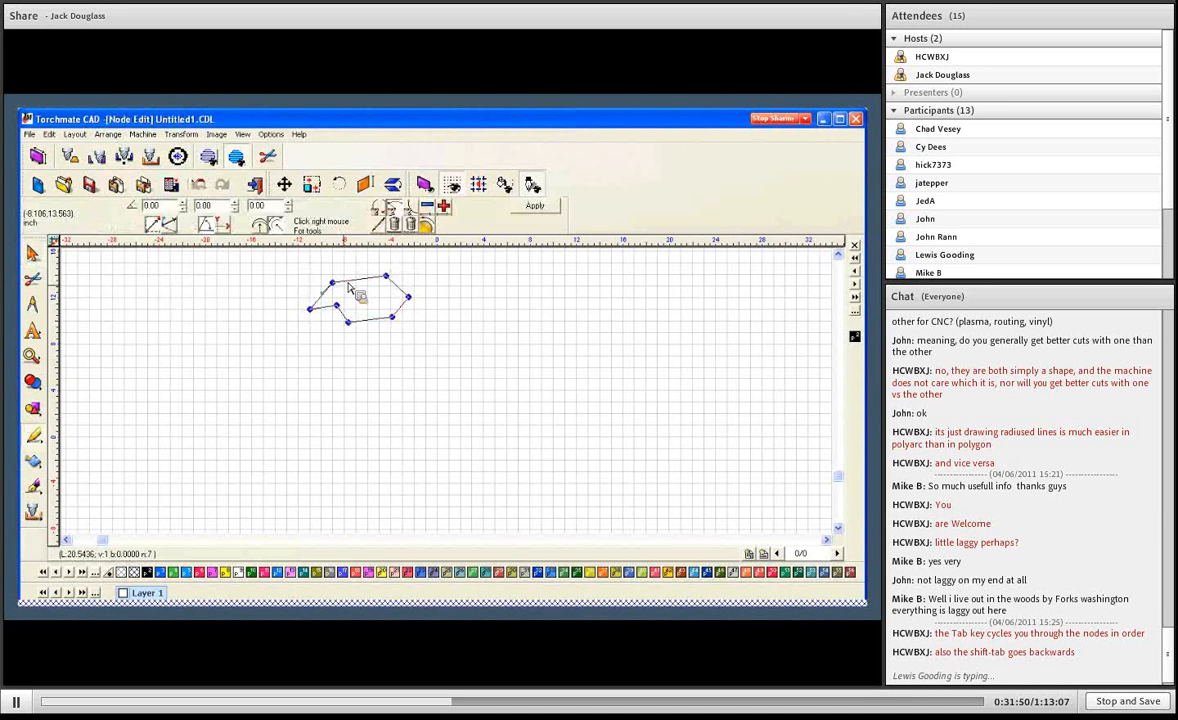
drag(350, 278, 352, 277)
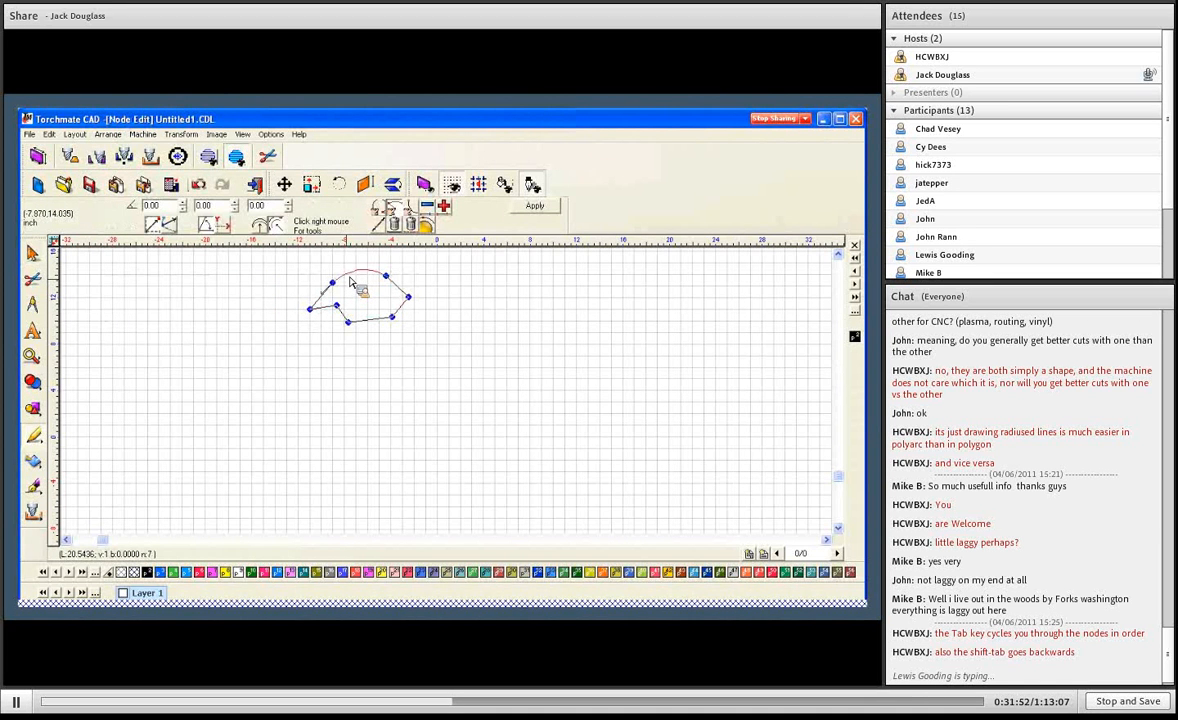
click(384, 277)
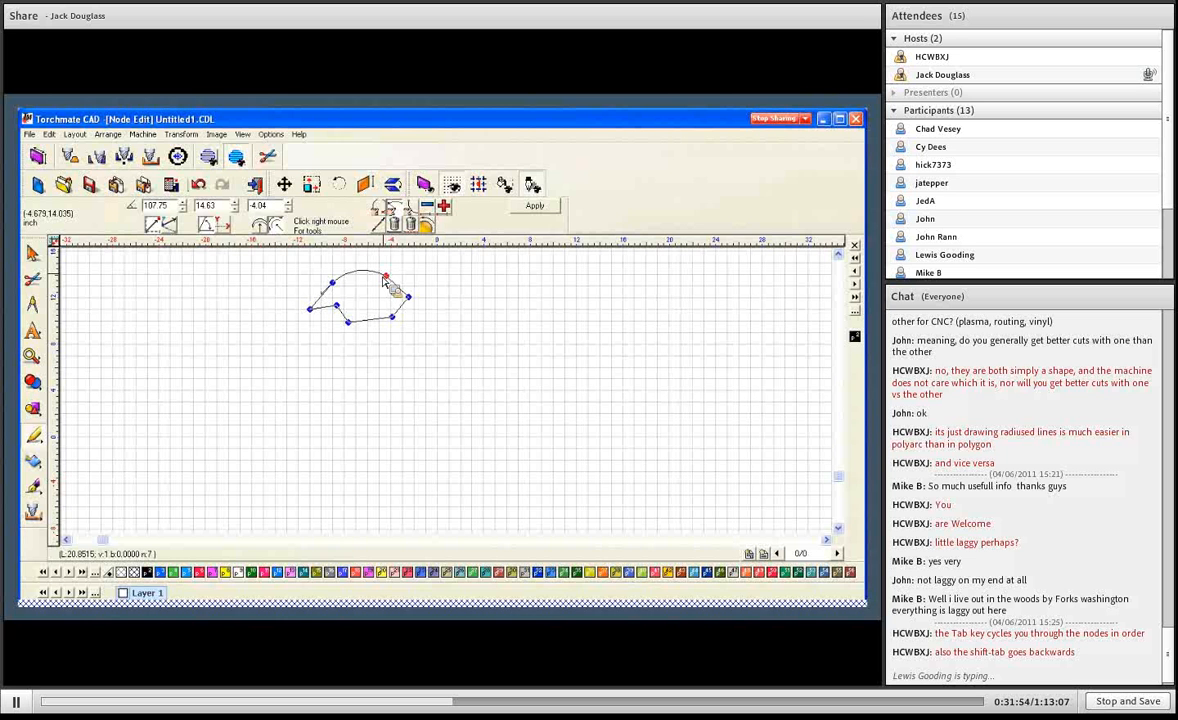
drag(361, 271, 368, 286)
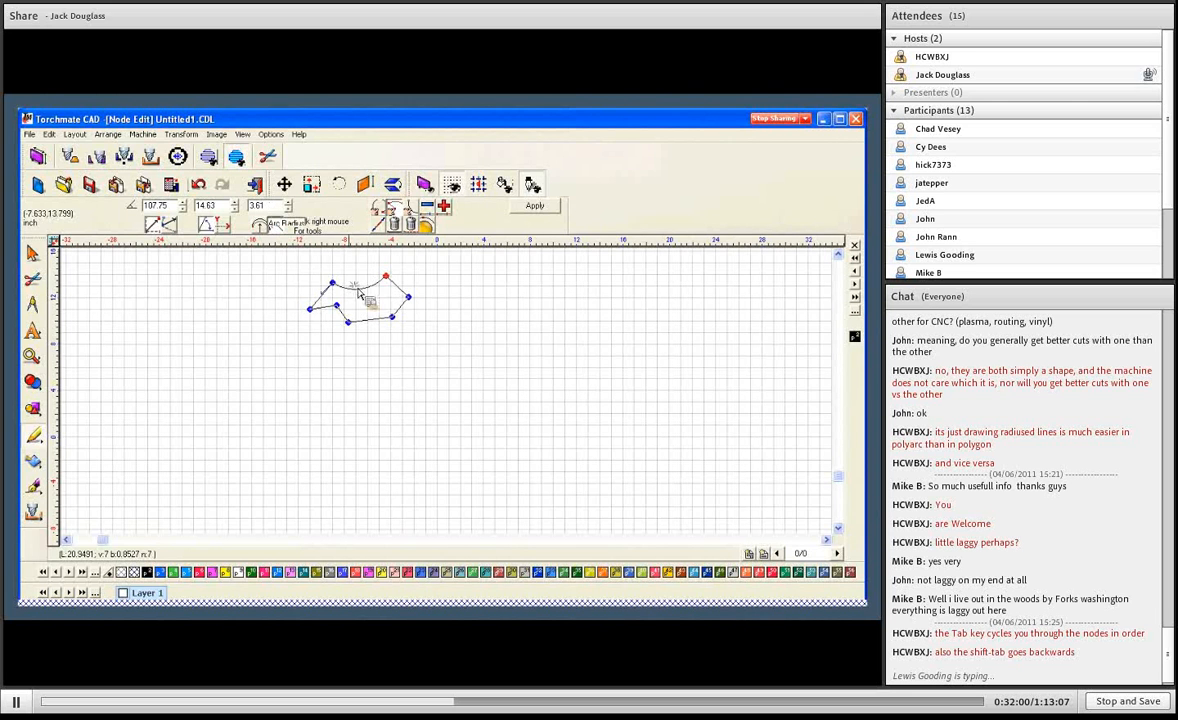
drag(358, 288, 362, 283)
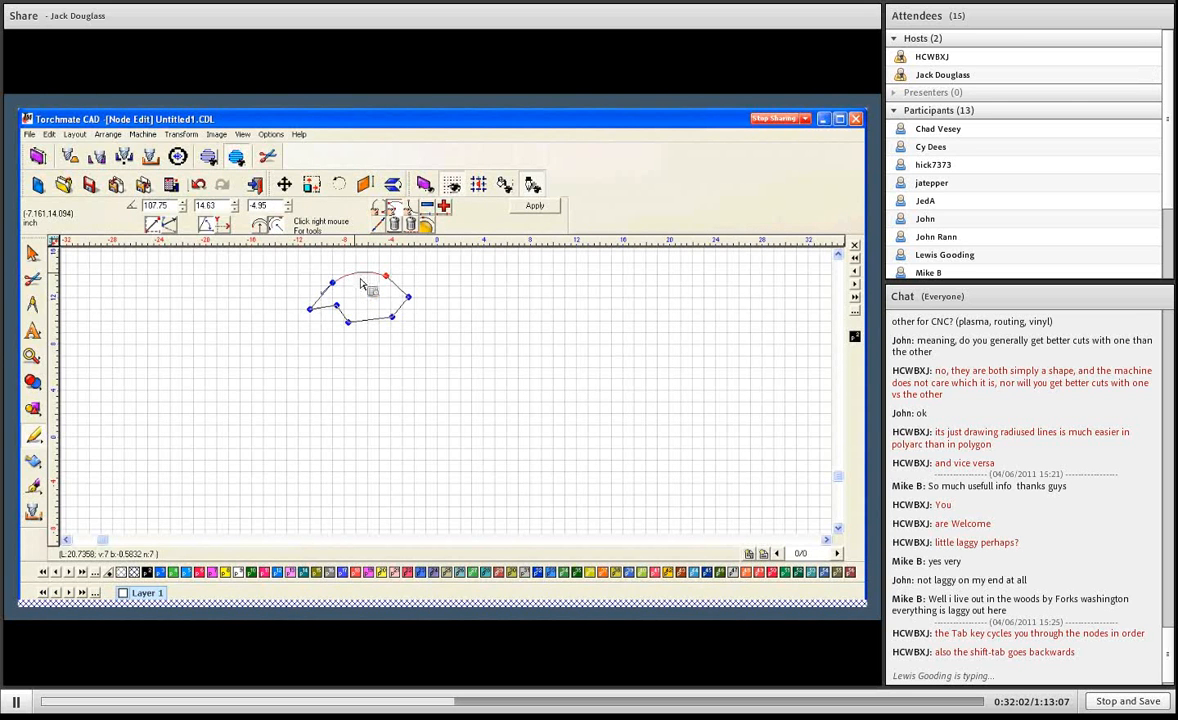
click(535, 206)
click(343, 290)
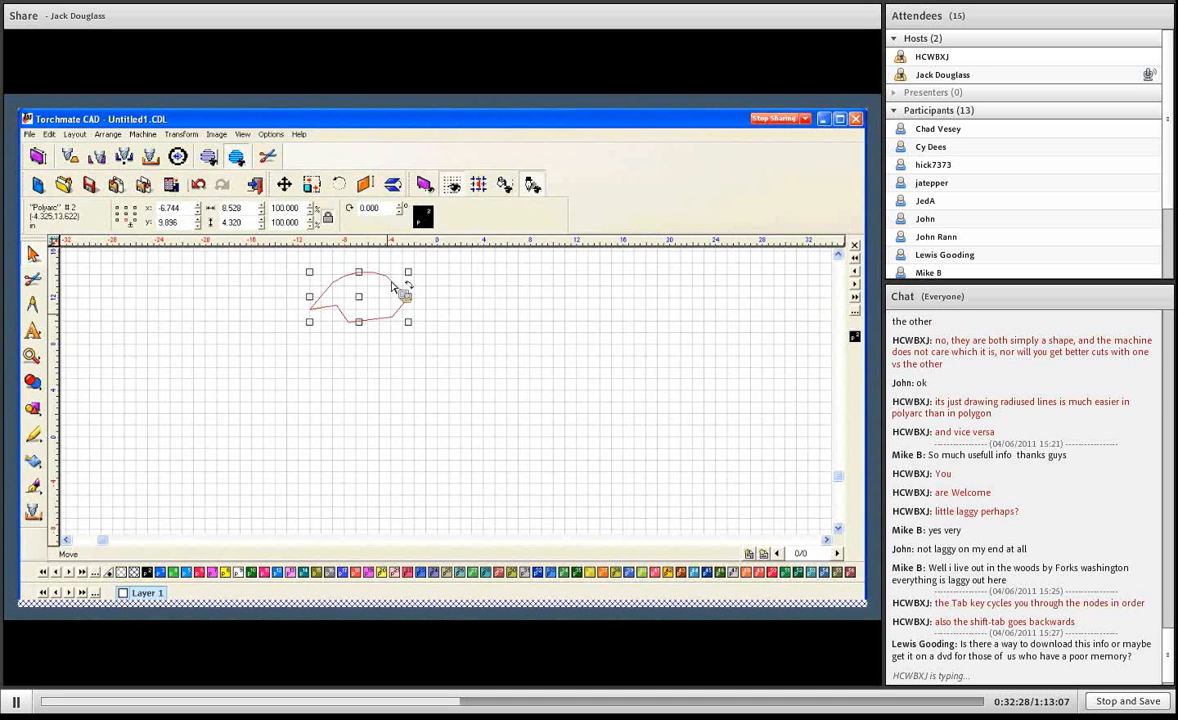
- Reopen the polyarc for node editing and cycle the selection through its nodes, starting from the upper-left one
double_click(391, 282)
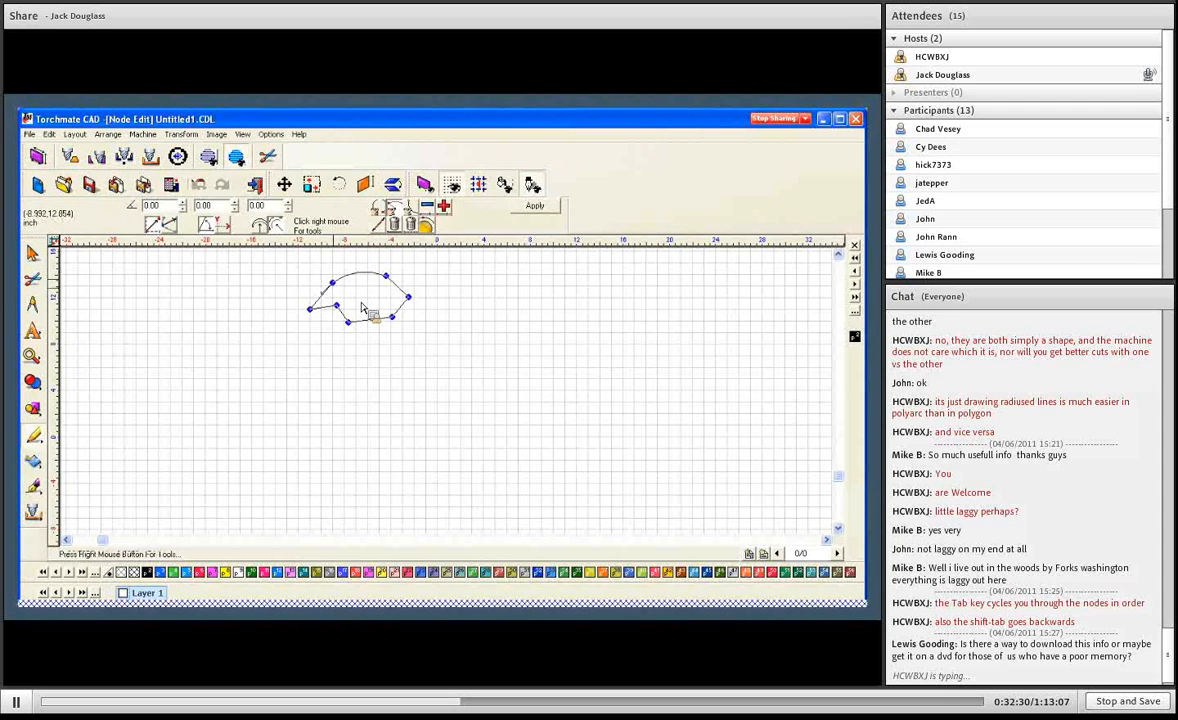
click(334, 286)
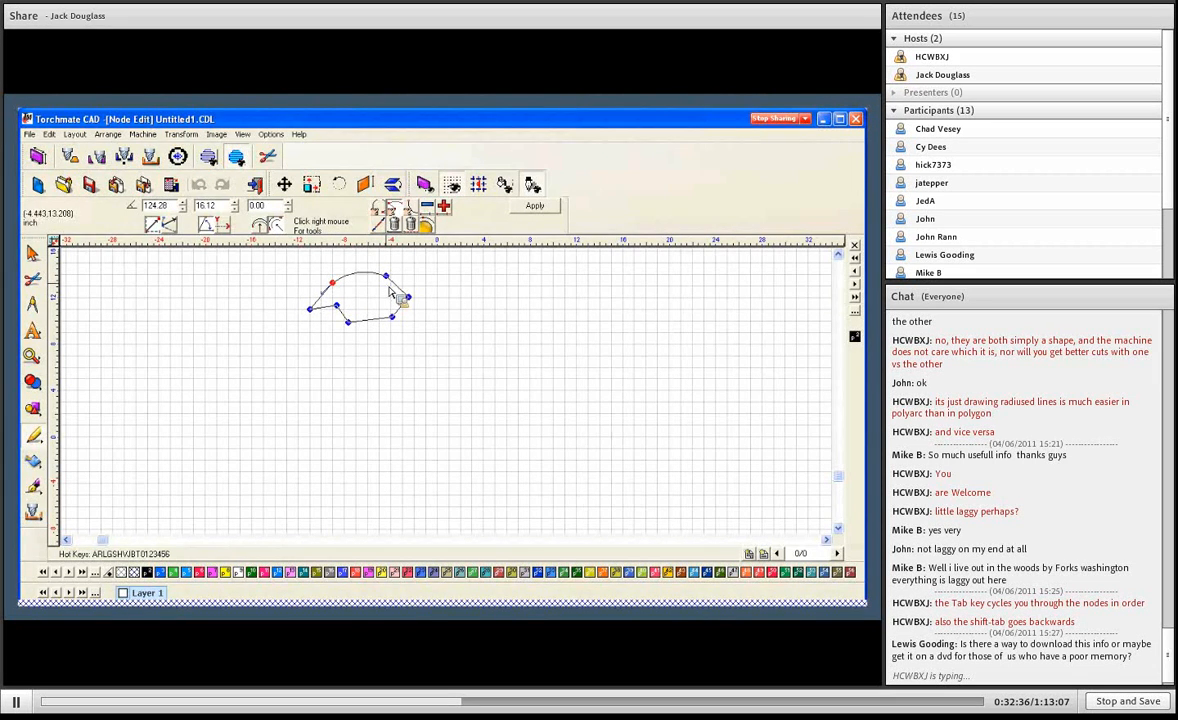
key(Tab)
key(Tab)
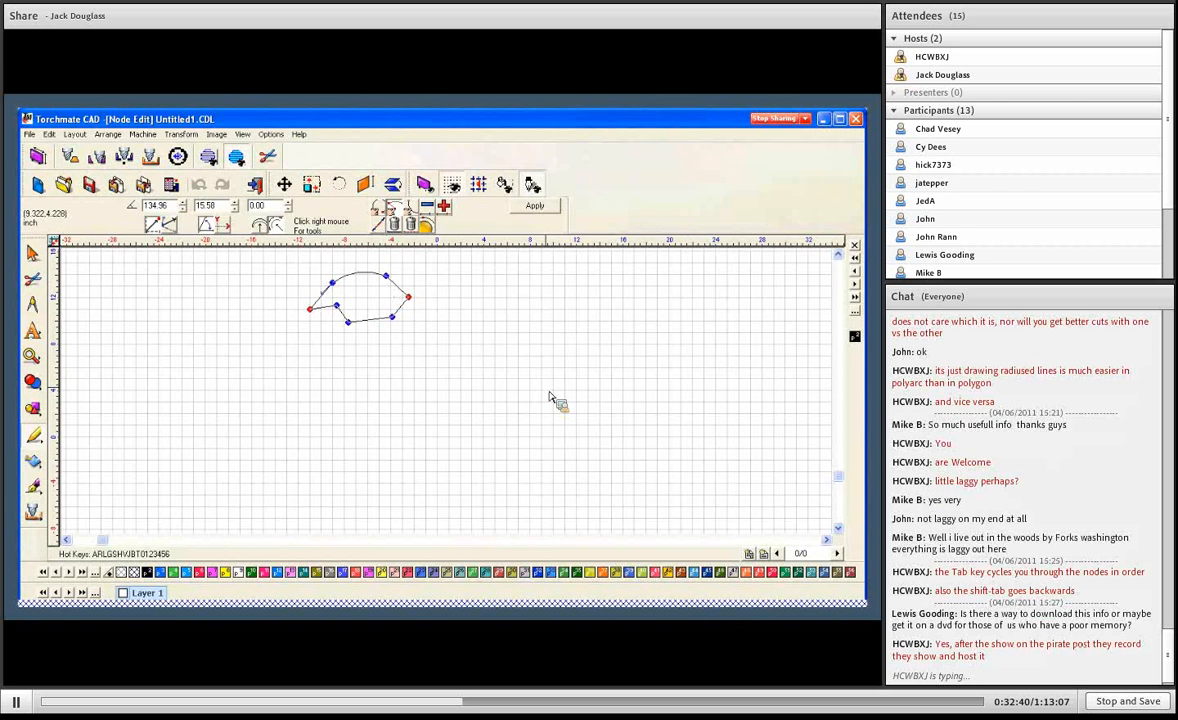
key(Tab)
key(Tab)
key(Tab)
key(Tab)
key(Tab)
key(Tab)
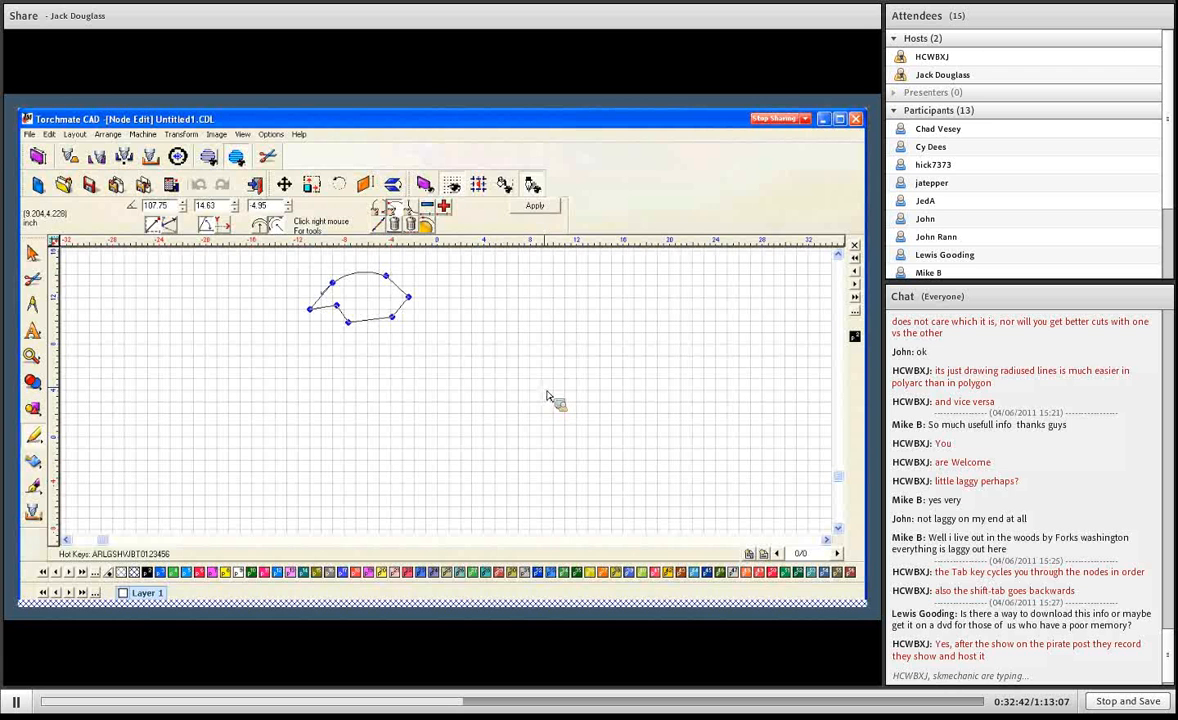
key(Tab)
key(Tab)
key(Tab)
key(Tab)
key(Tab)
key(Tab)
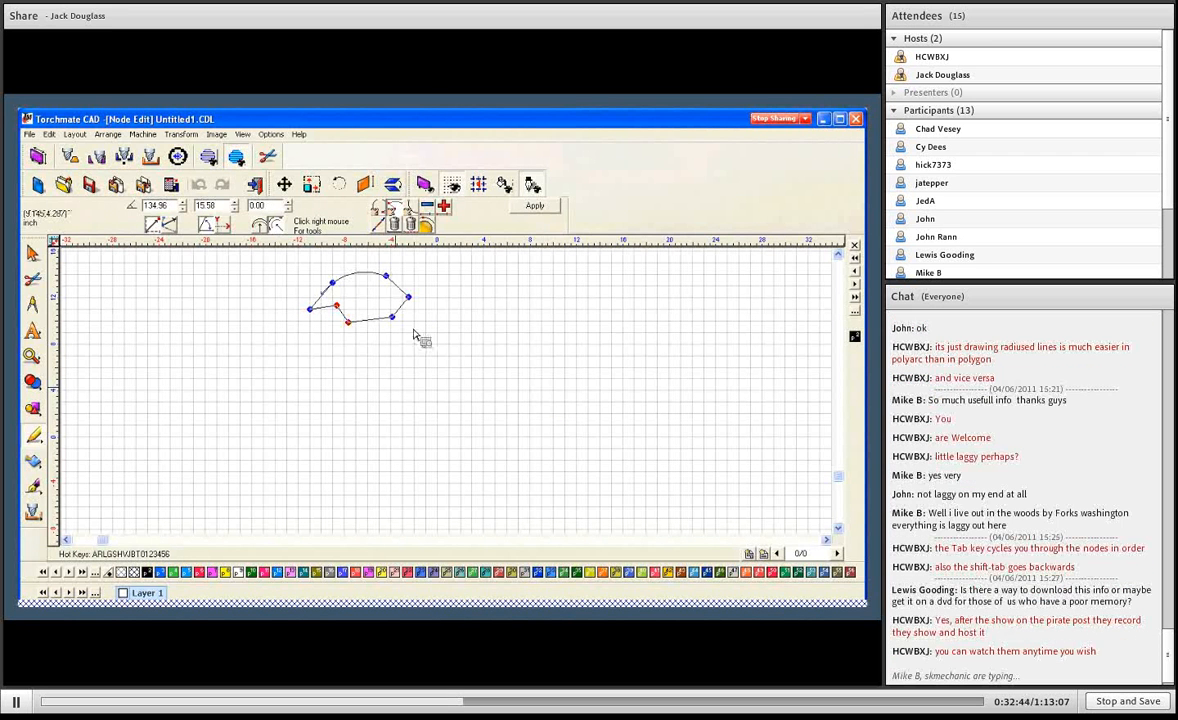
key(Tab)
key(Tab)
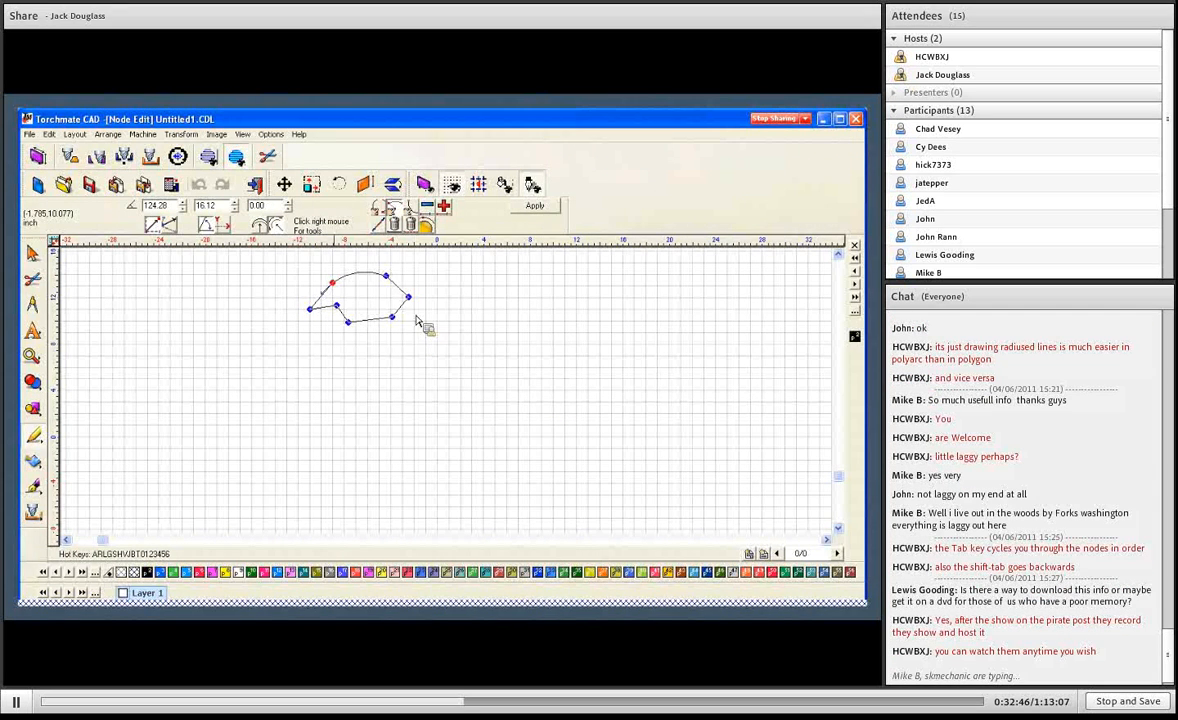
- Break the polyarc at its upper-left node and pull the loose end away to about angle 127.15 and distance 16.94
right_click(321, 270)
click(321, 283)
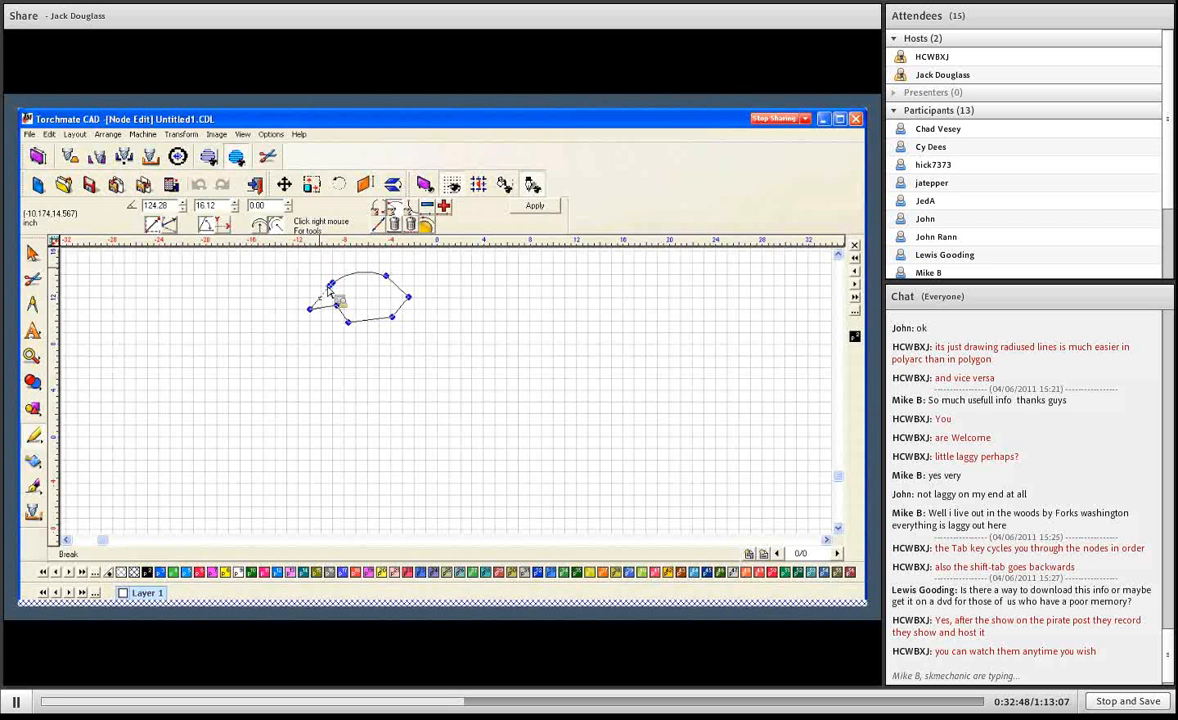
drag(330, 285, 319, 281)
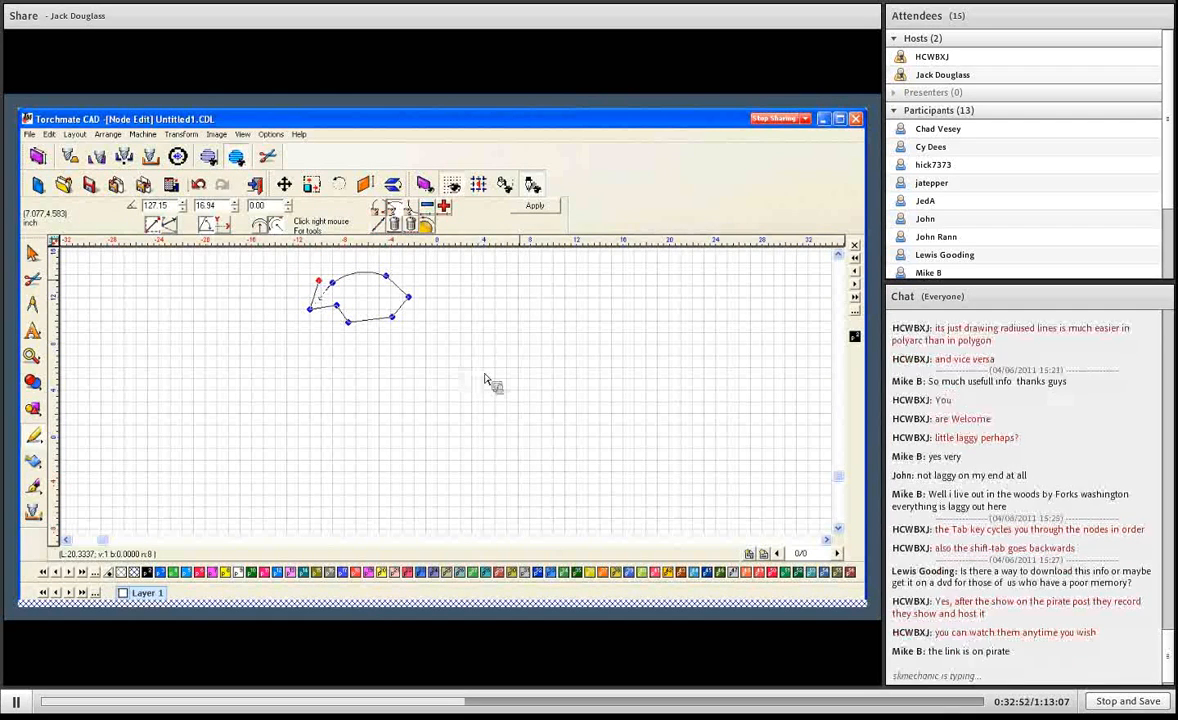
- Cycle through the broken polyarc's nodes to check their order from one open end to the other
key(Tab)
key(Tab)
key(Tab)
key(Tab)
key(Tab)
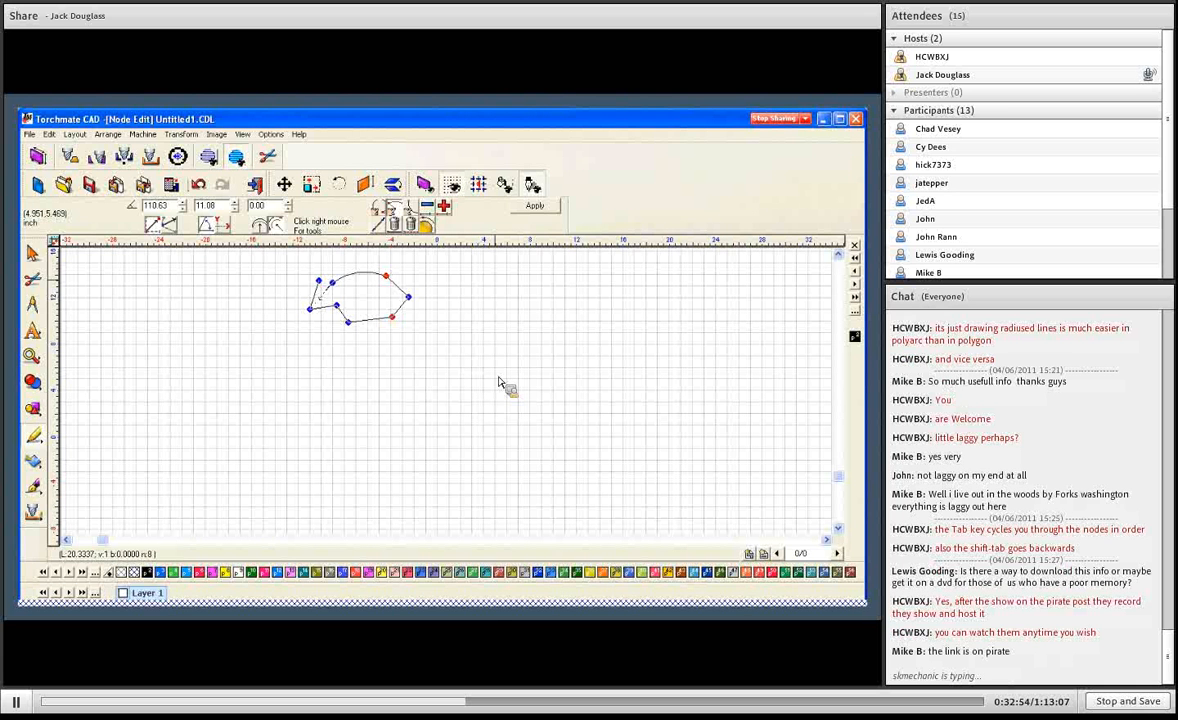
key(Tab)
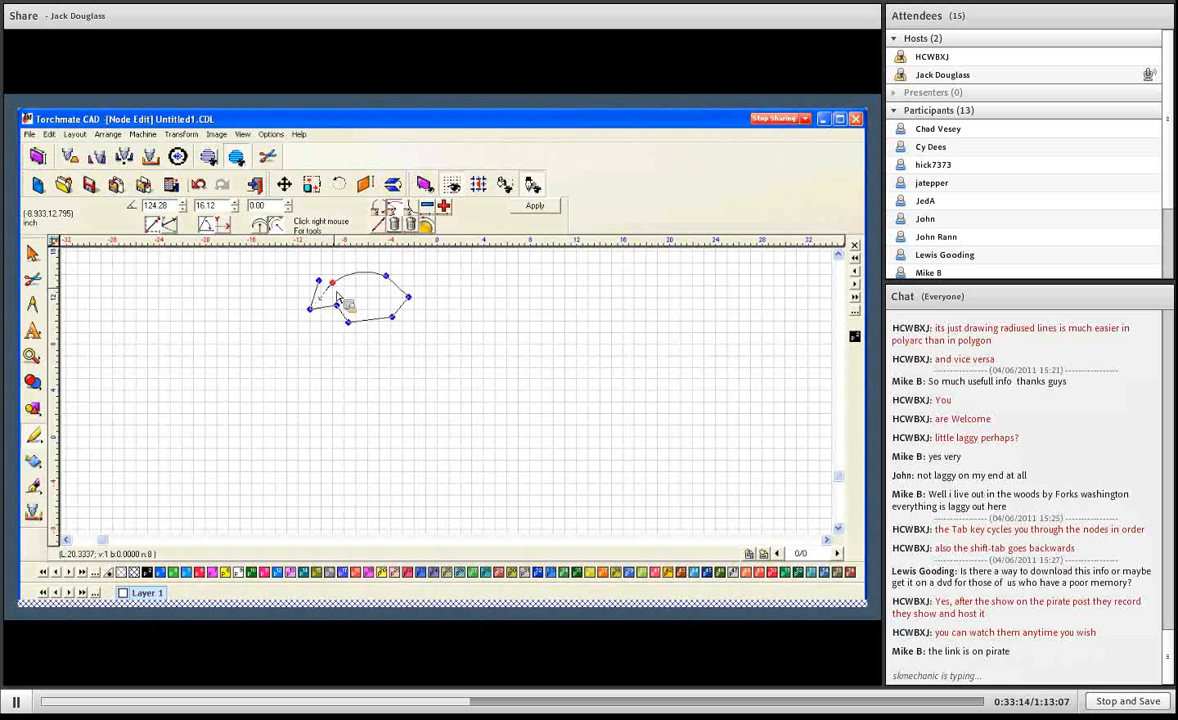
- Close the gap between the polyarc's two open end nodes with a straight segment and apply the node edits
drag(309, 268, 425, 302)
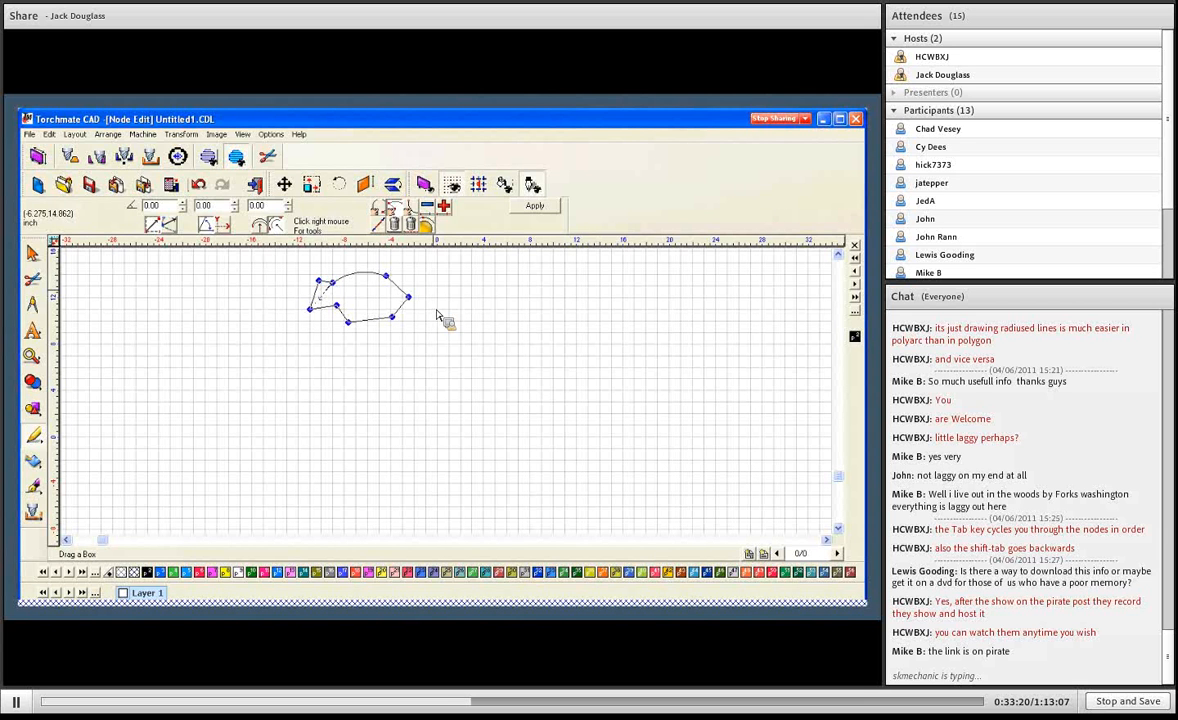
click(530, 205)
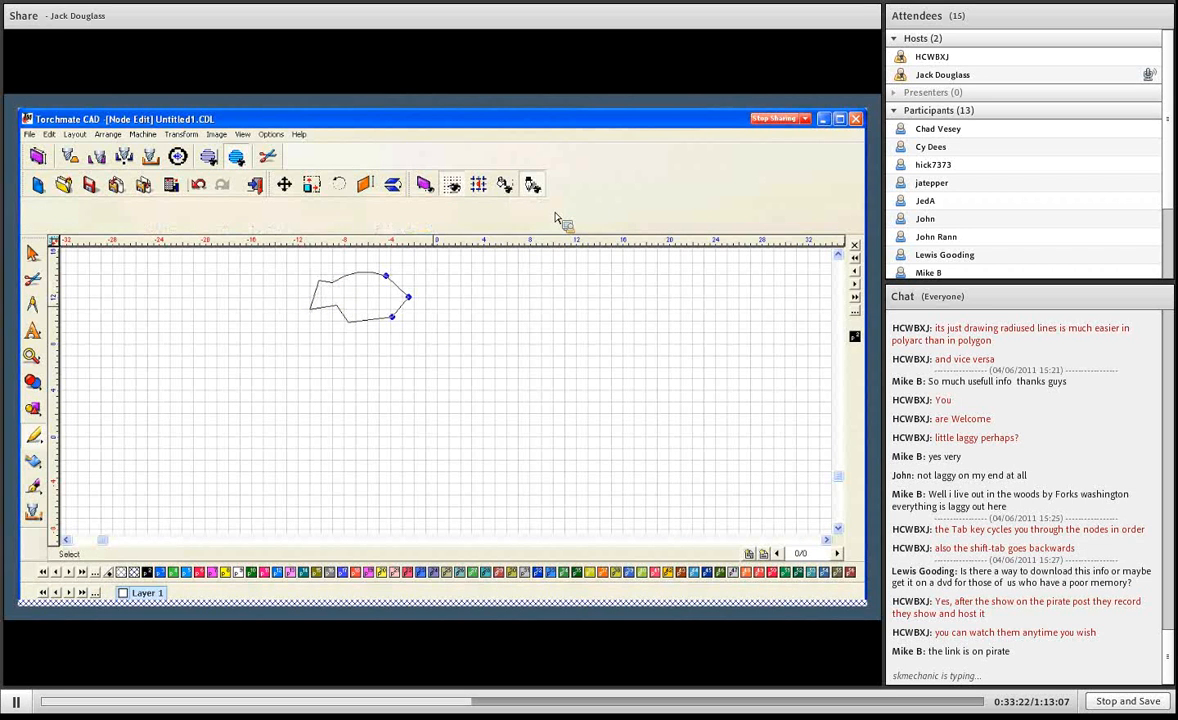
click(428, 305)
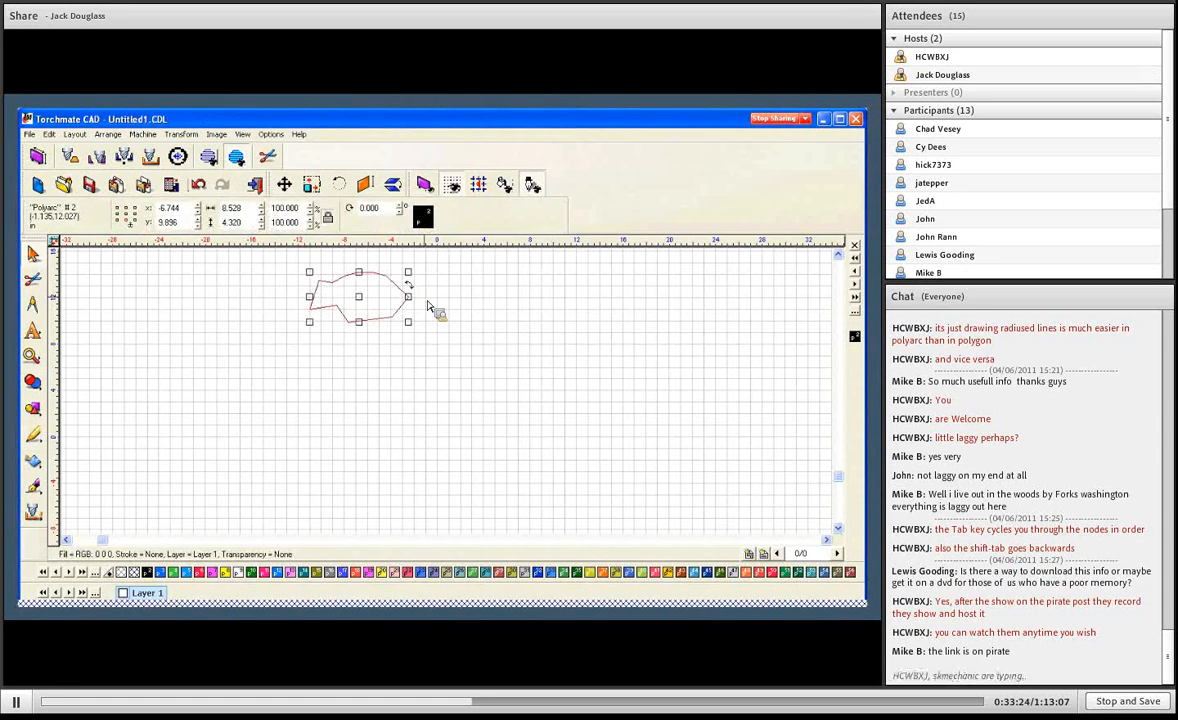
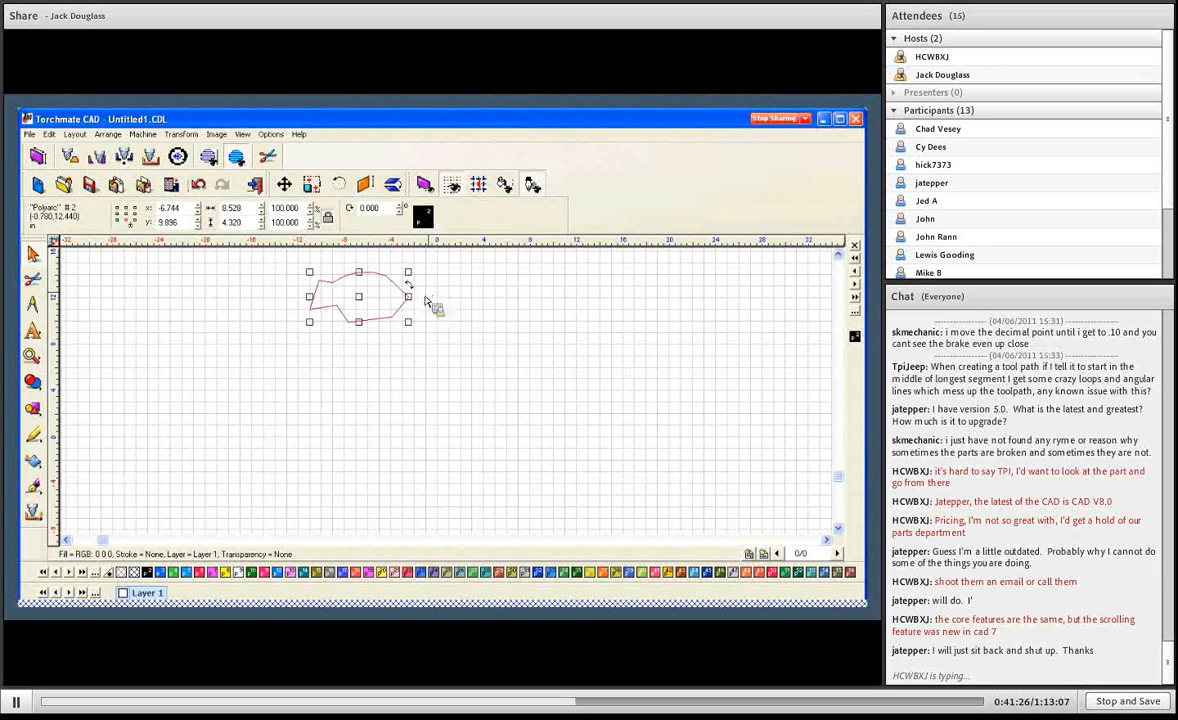
- Delete the selected polyarc and the leftover circle to clear the drawing
key(Delete)
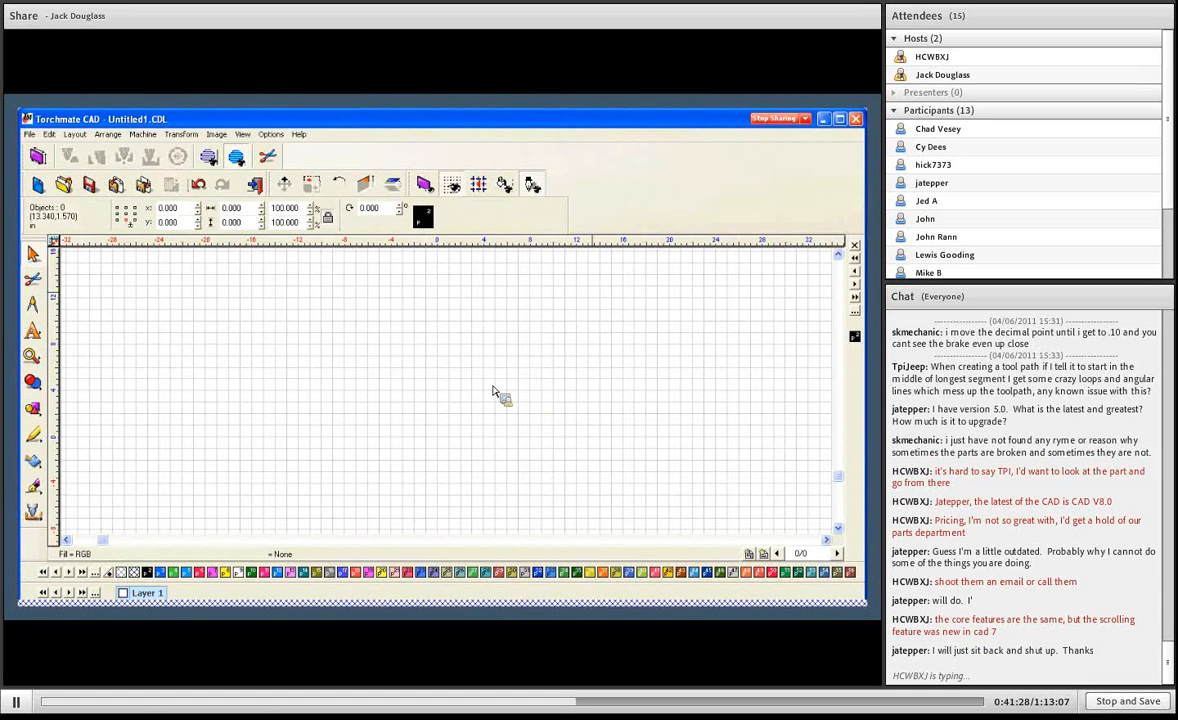
key(F5)
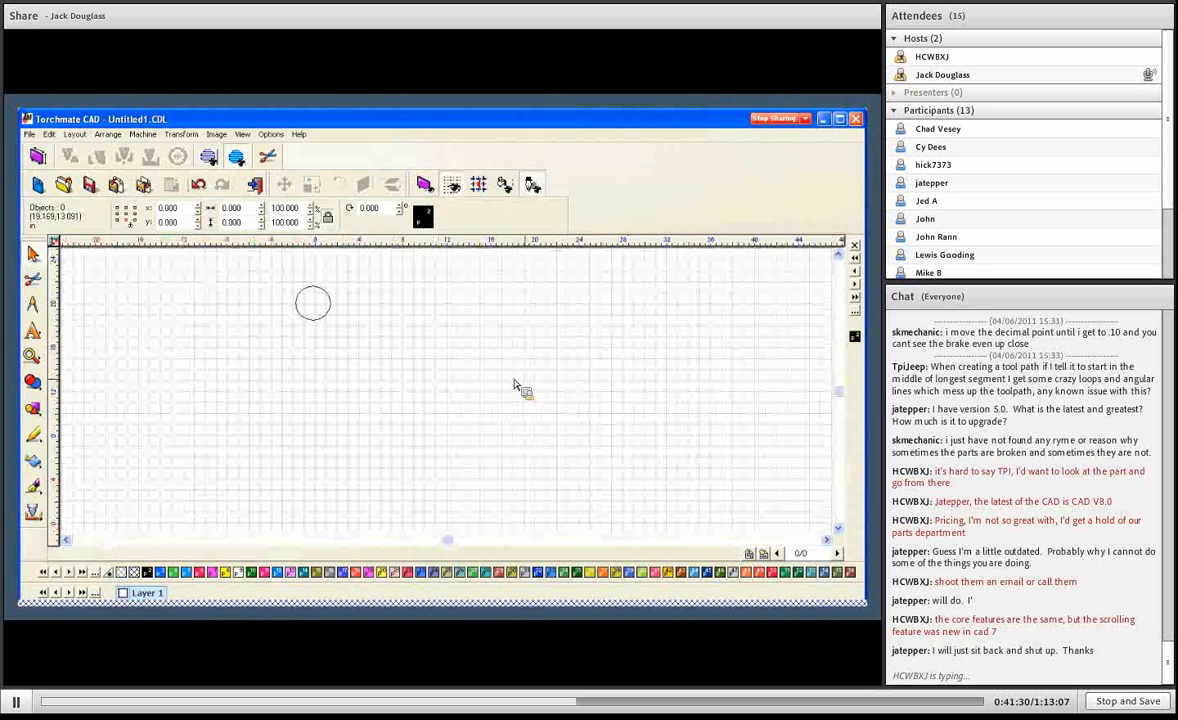
click(330, 297)
key(Delete)
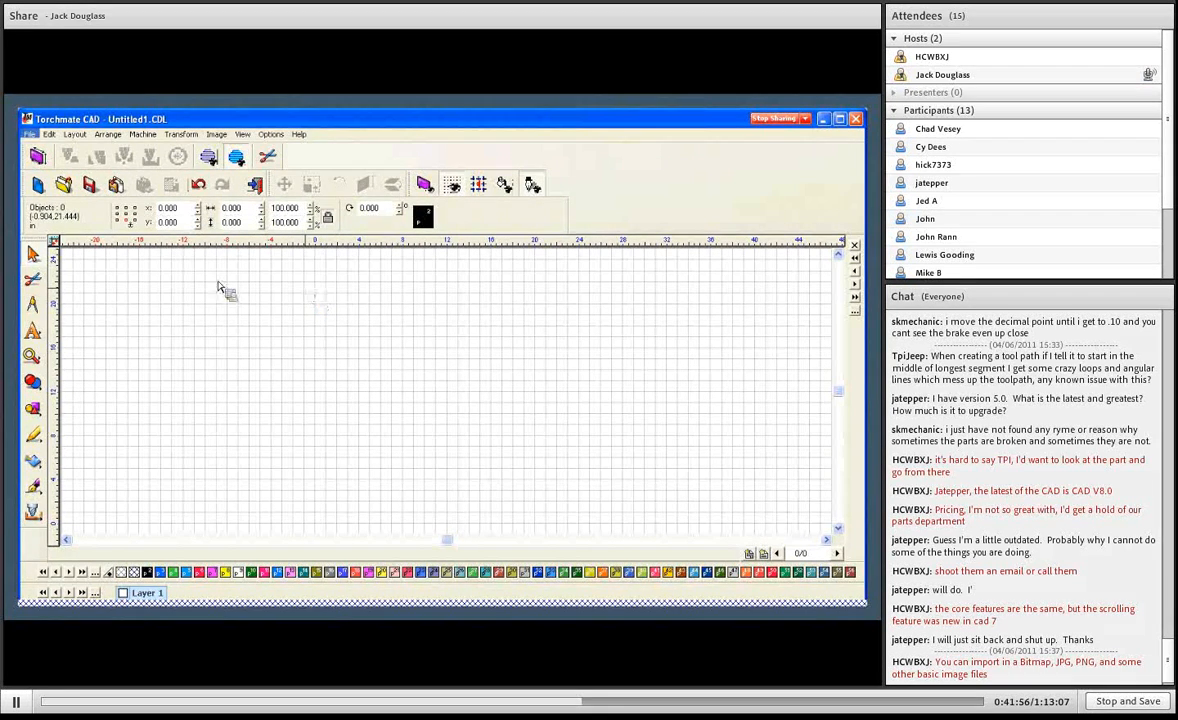
- Start a file import and browse to the Scan Tools Samples folder on the Desktop
key(alt+f)
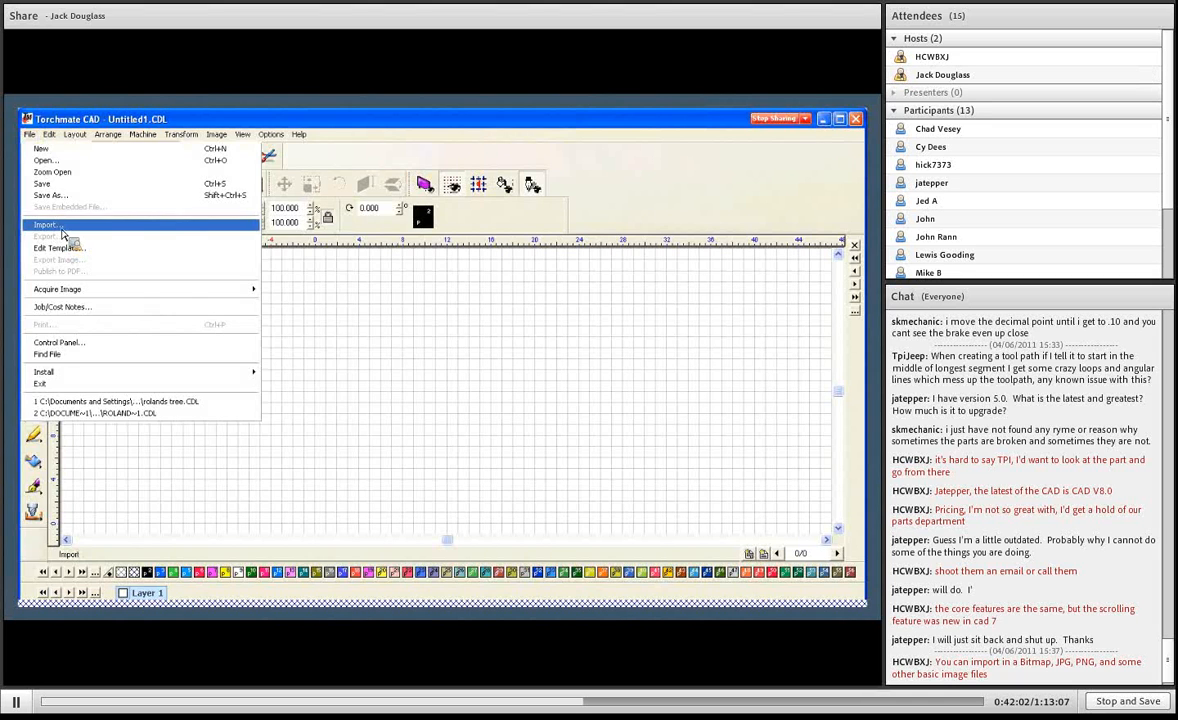
click(61, 227)
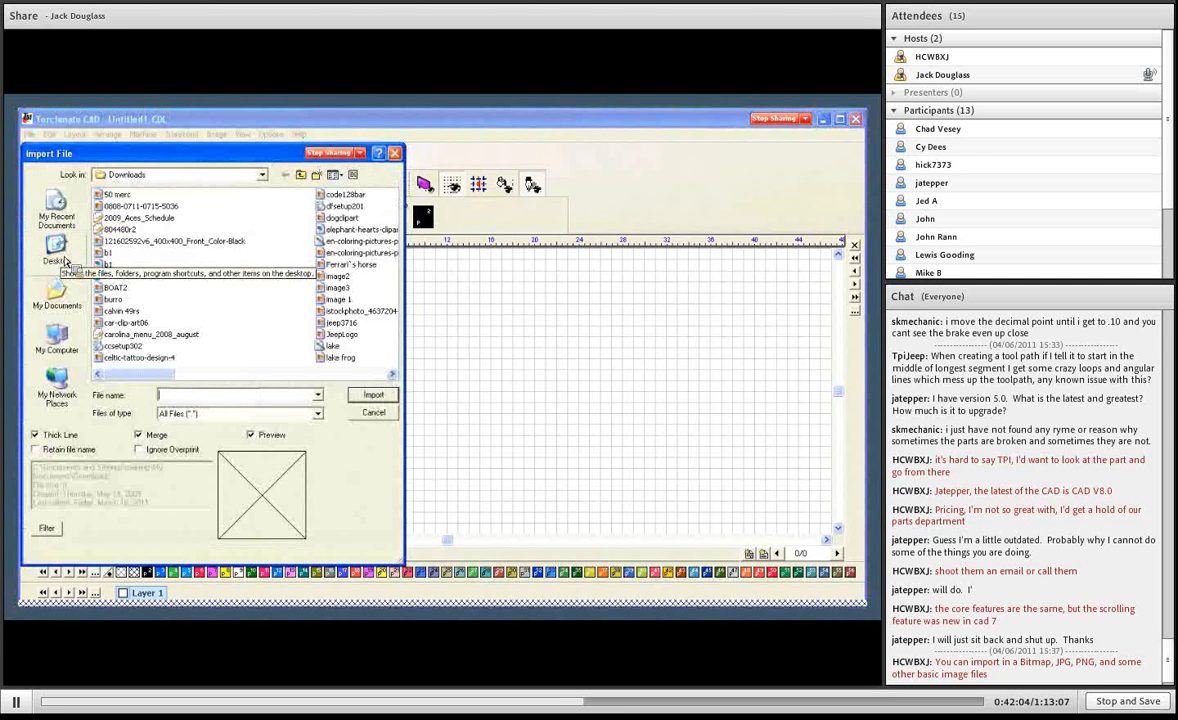
click(60, 250)
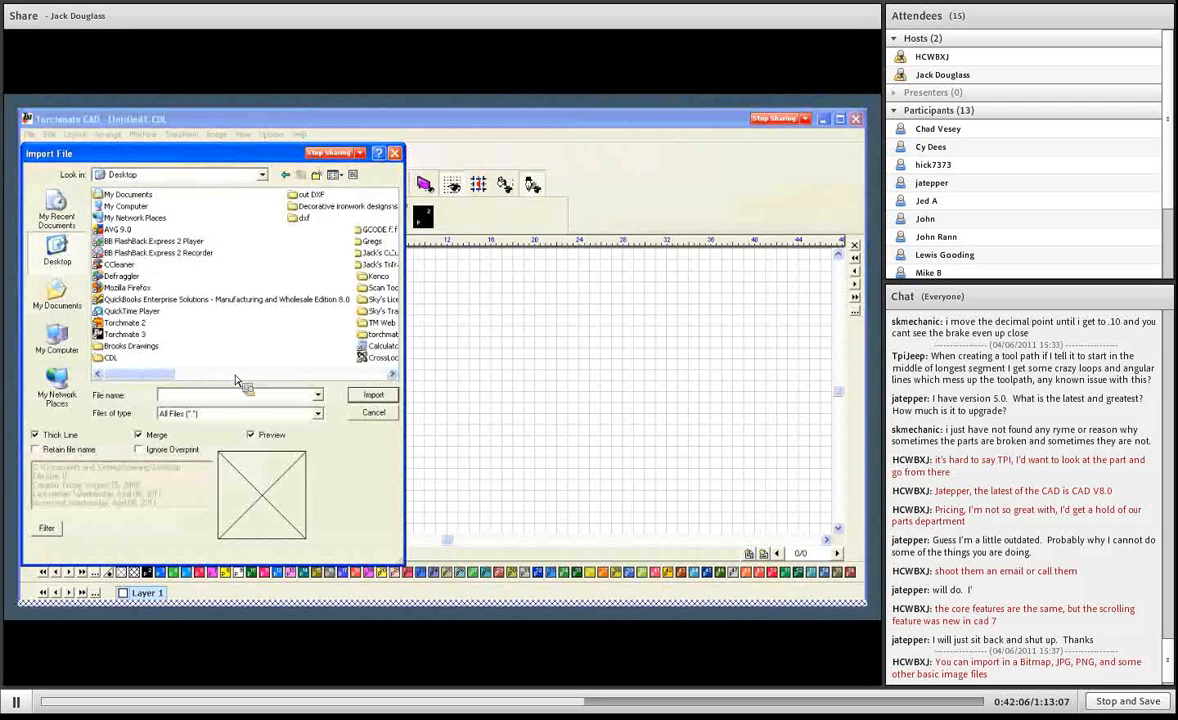
click(236, 376)
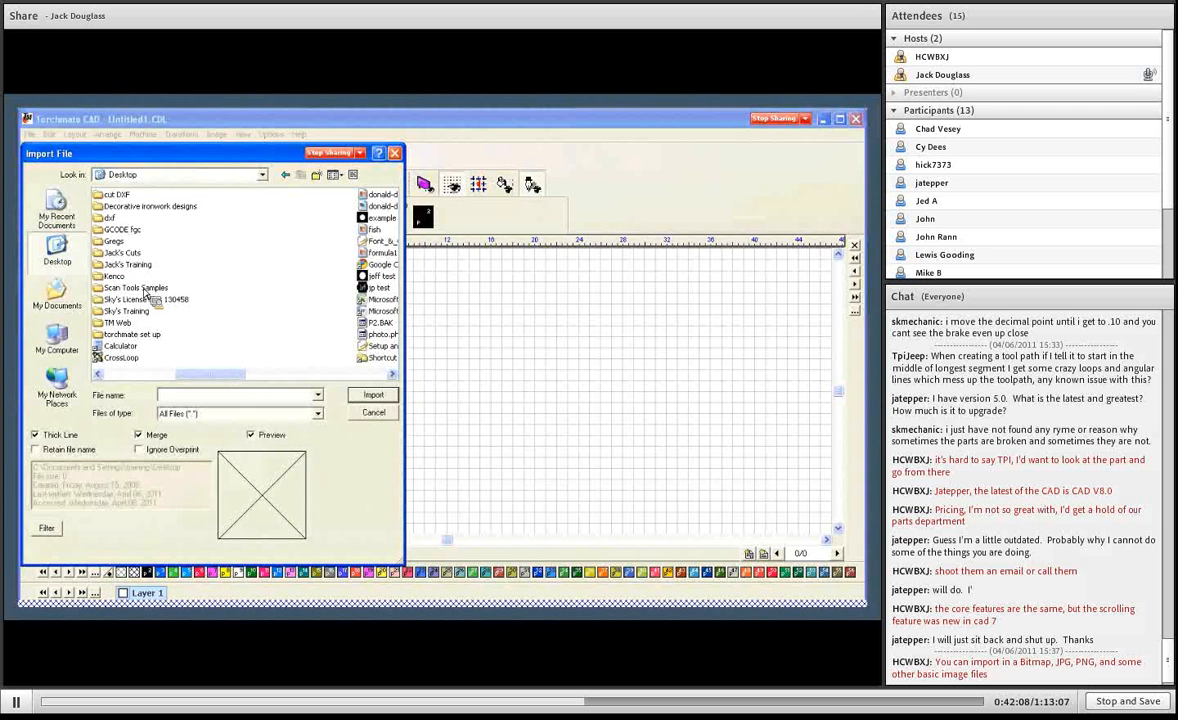
double_click(144, 289)
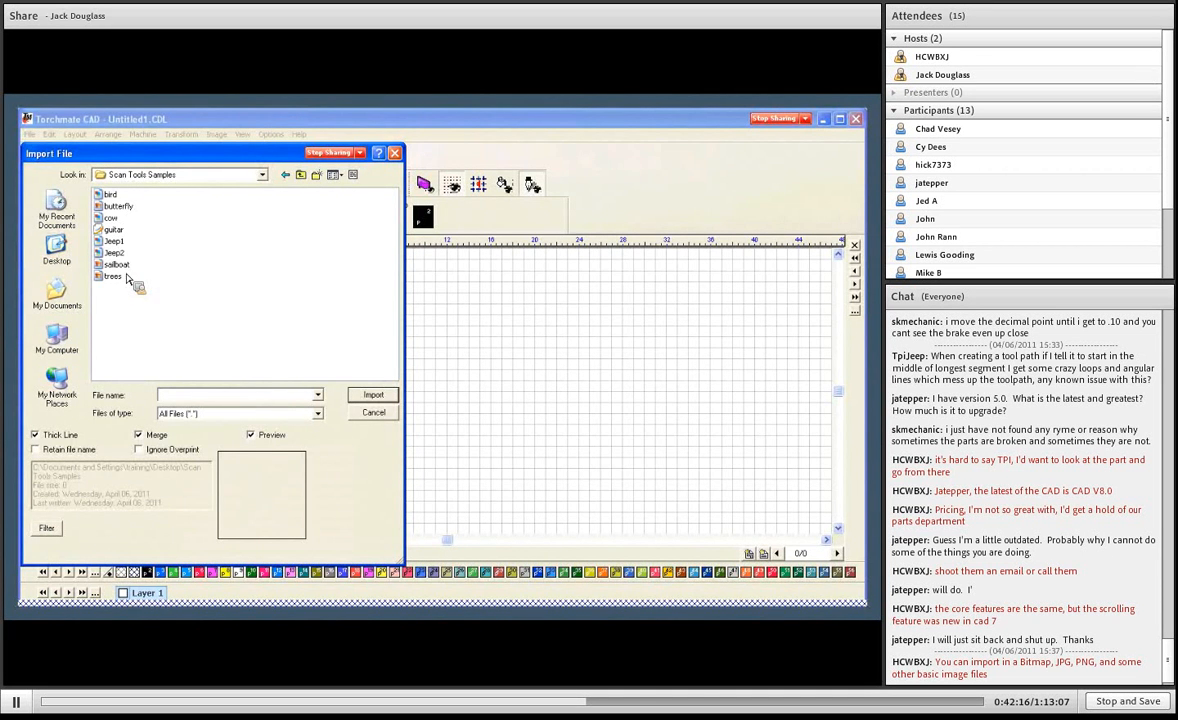
- Import the Jeep1 image, place it in the empty drawing, and accept the transparent threshold of 127
mouse_move(124, 261)
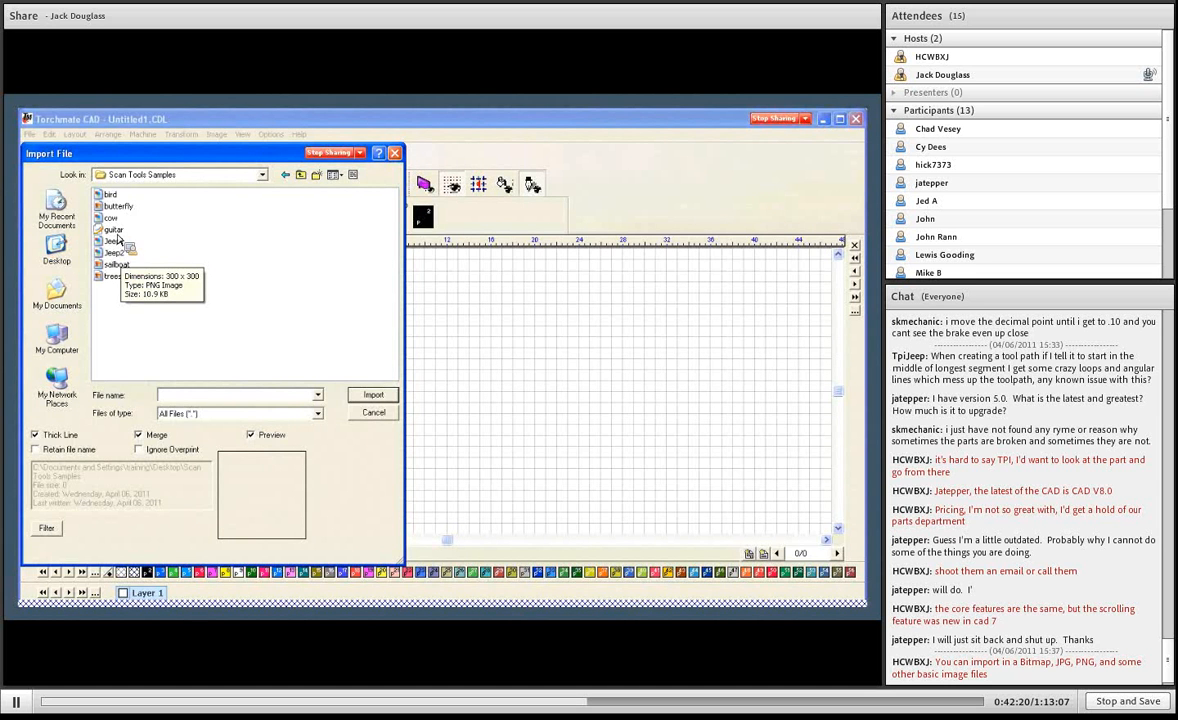
mouse_move(118, 238)
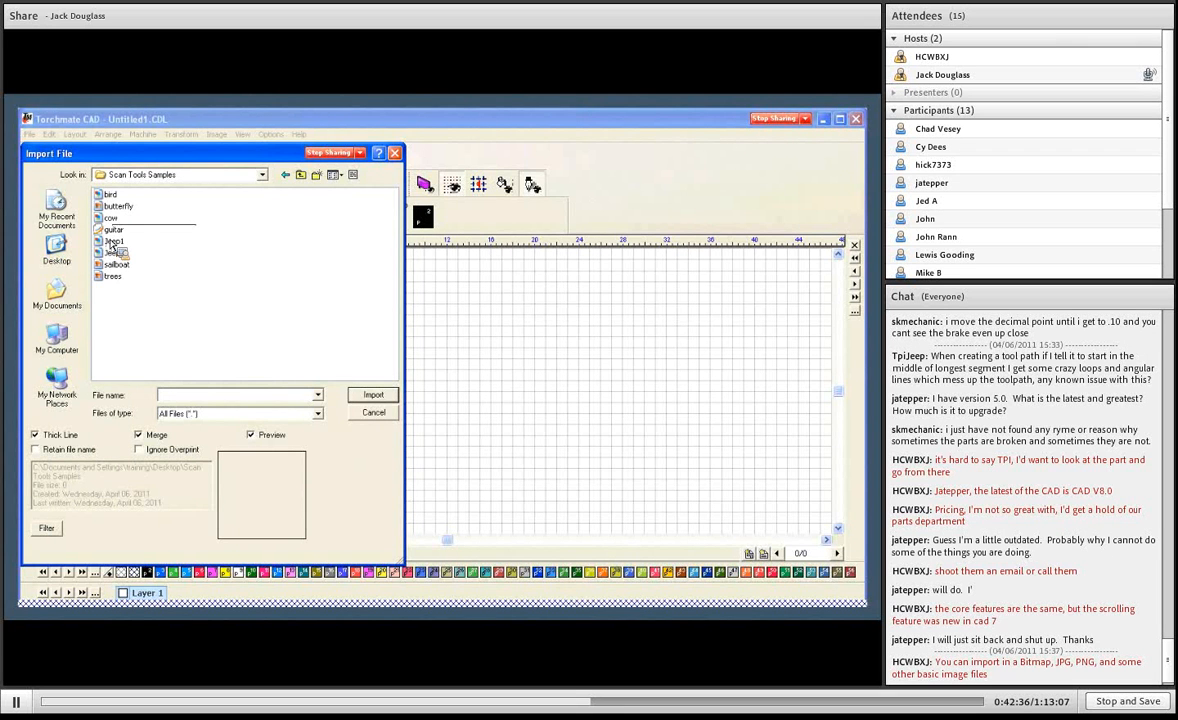
click(113, 241)
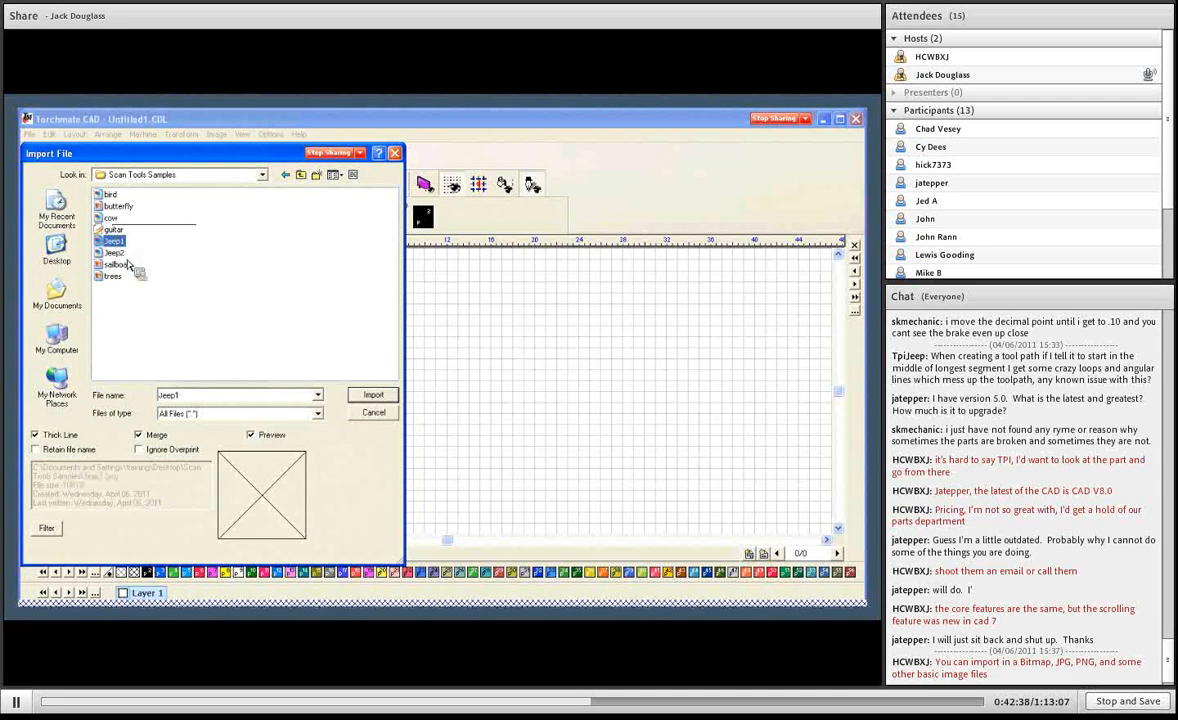
click(371, 396)
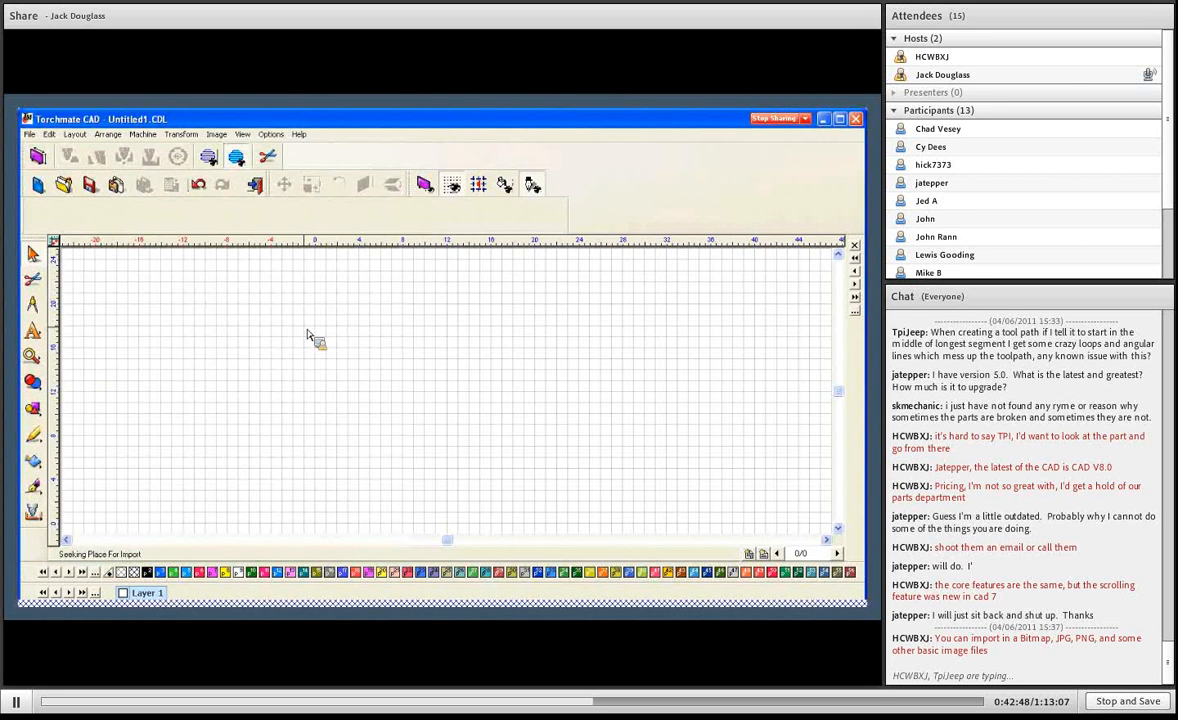
click(307, 335)
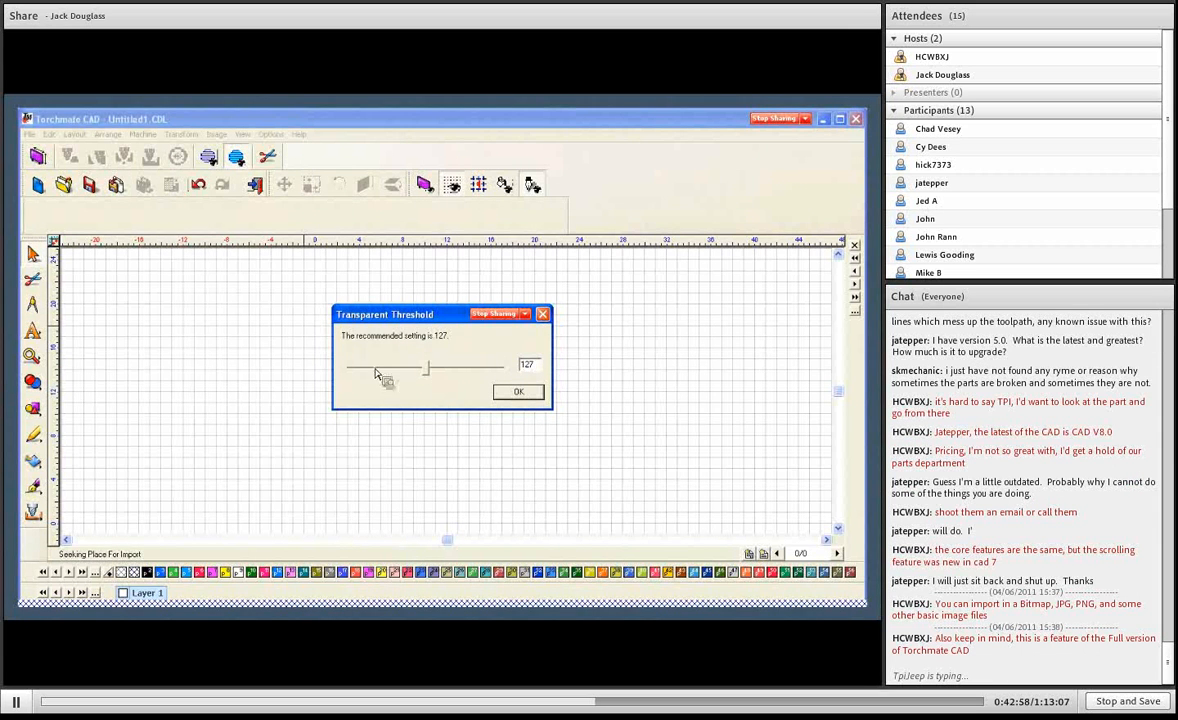
click(521, 392)
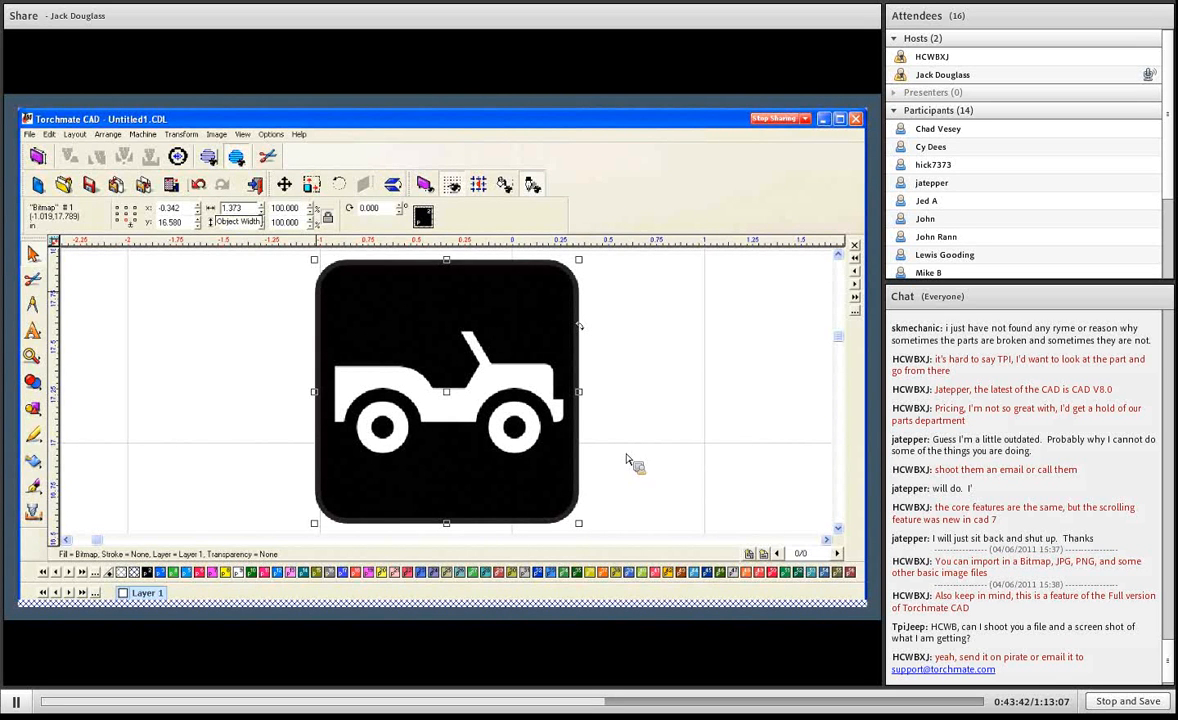
- Enlarge the jeep bitmap proportionally from its upper-right corner to about 4.42 in square
scroll(405, 390, down, 3)
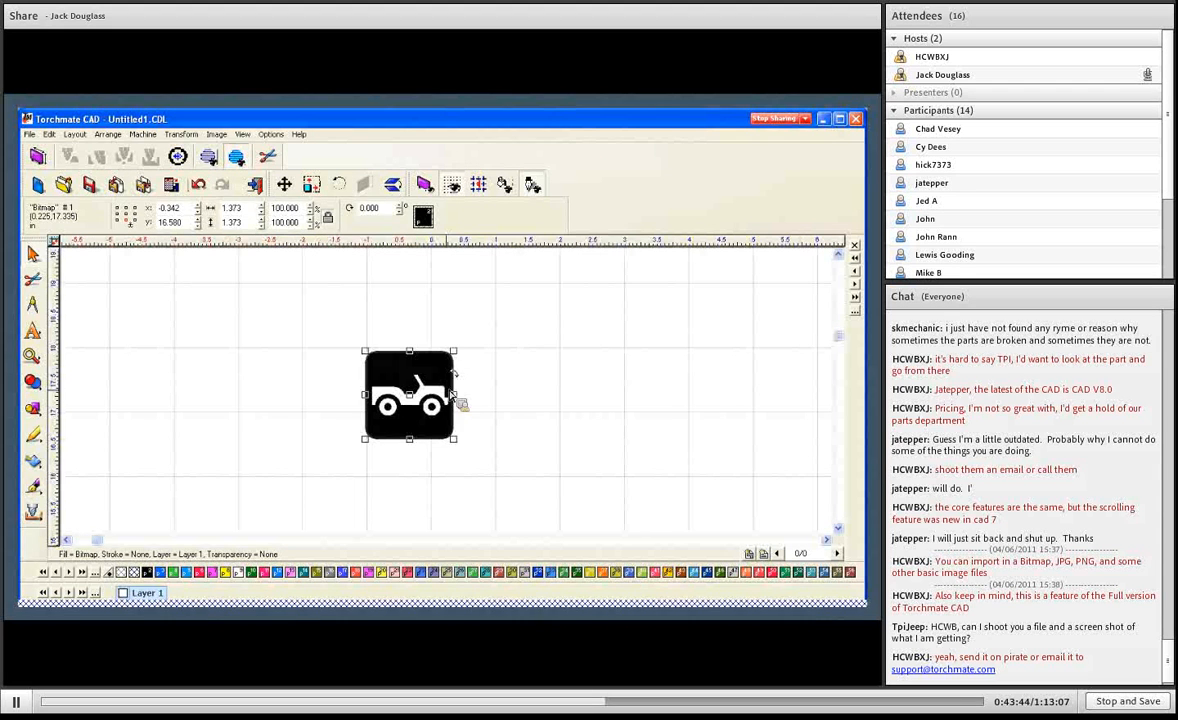
drag(474, 342, 555, 262)
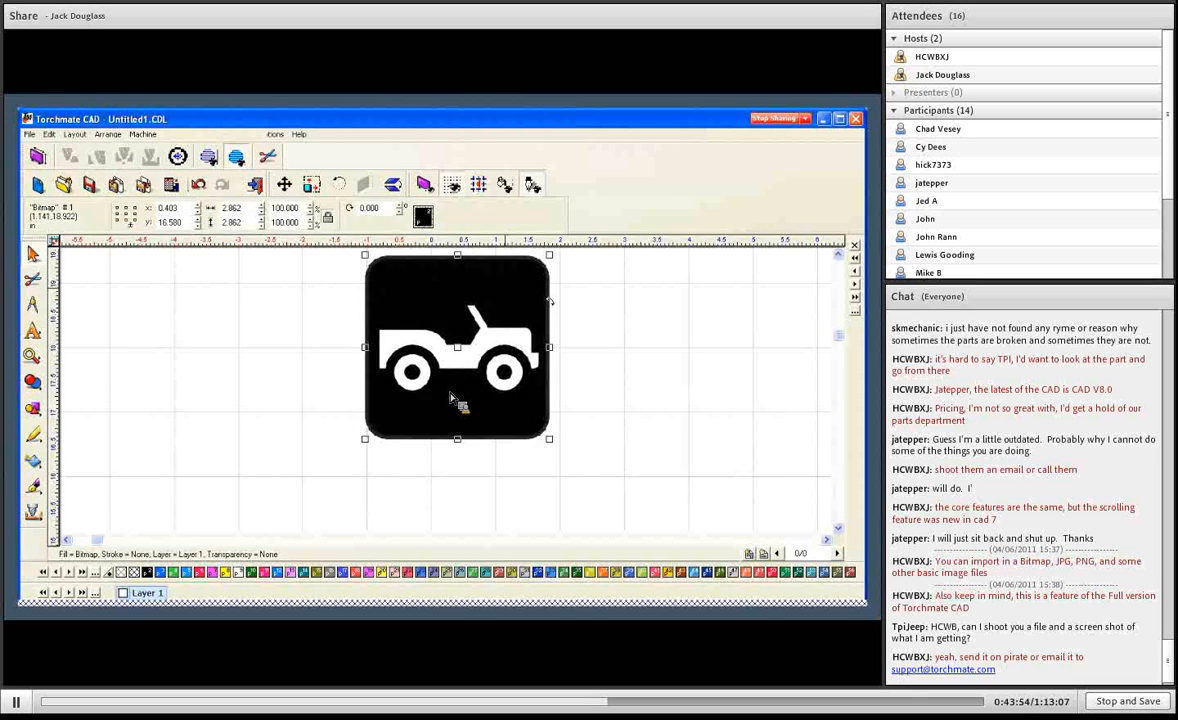
scroll(450, 397, down, 3)
drag(473, 374, 534, 322)
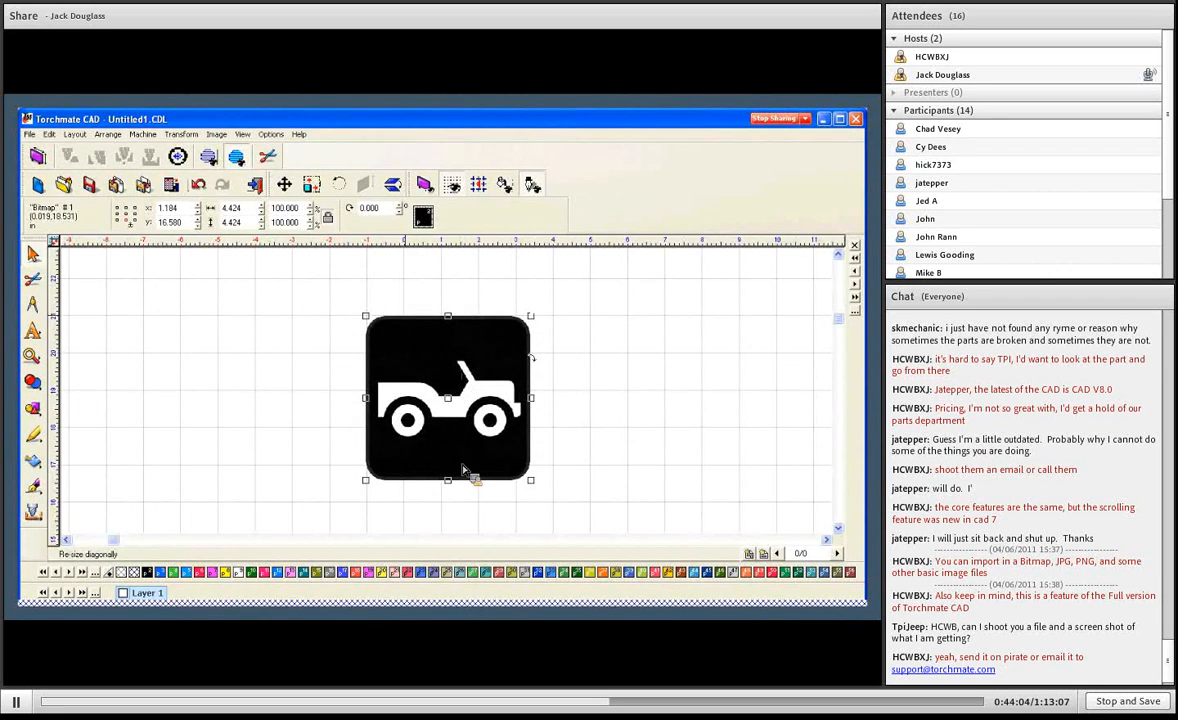
- Convert the jeep bitmap's colour mode to Monochrome
click(217, 134)
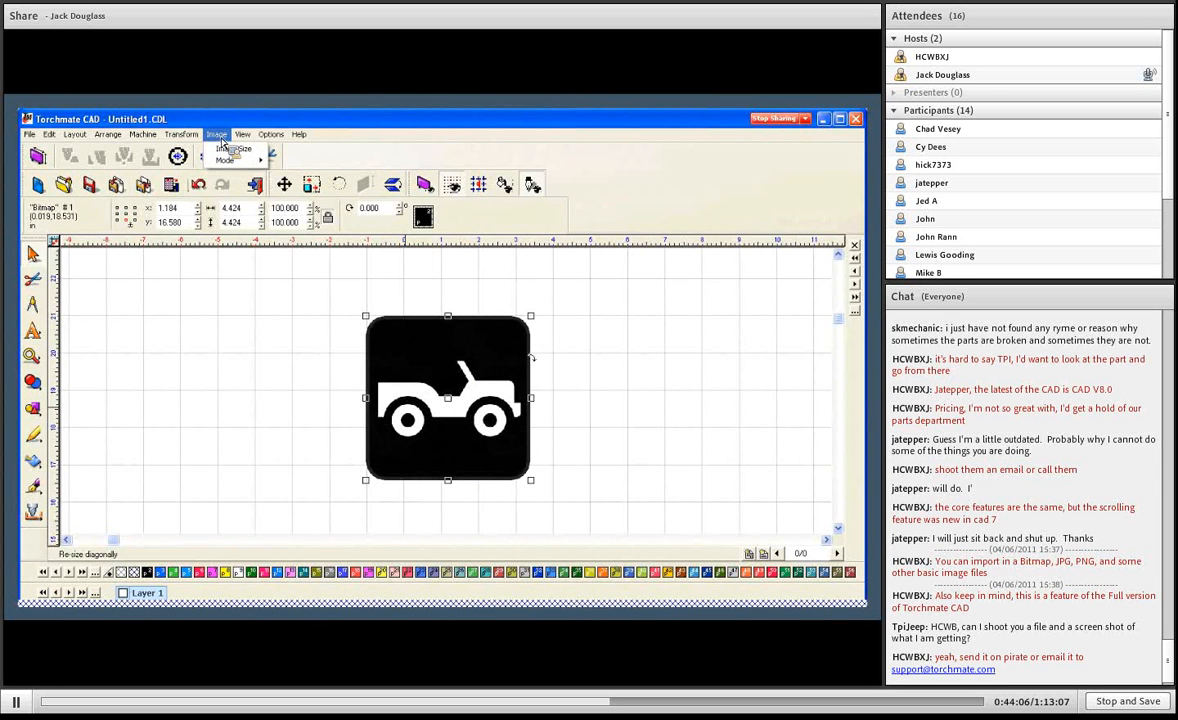
mouse_move(232, 160)
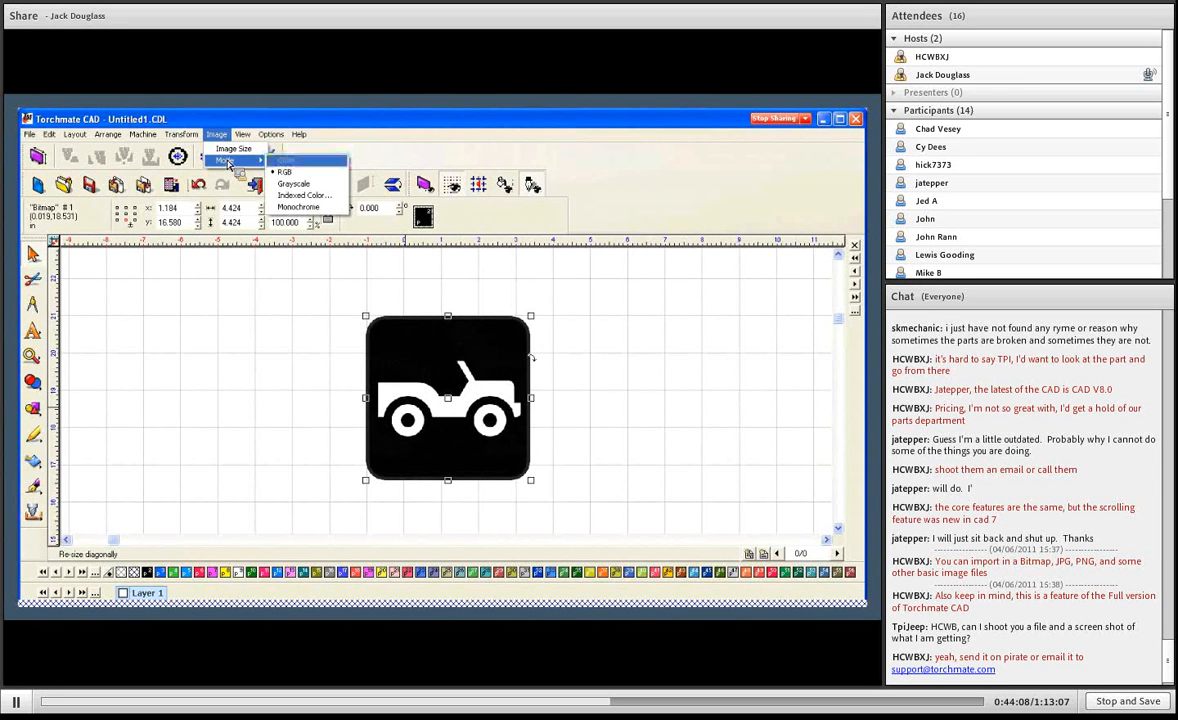
click(305, 212)
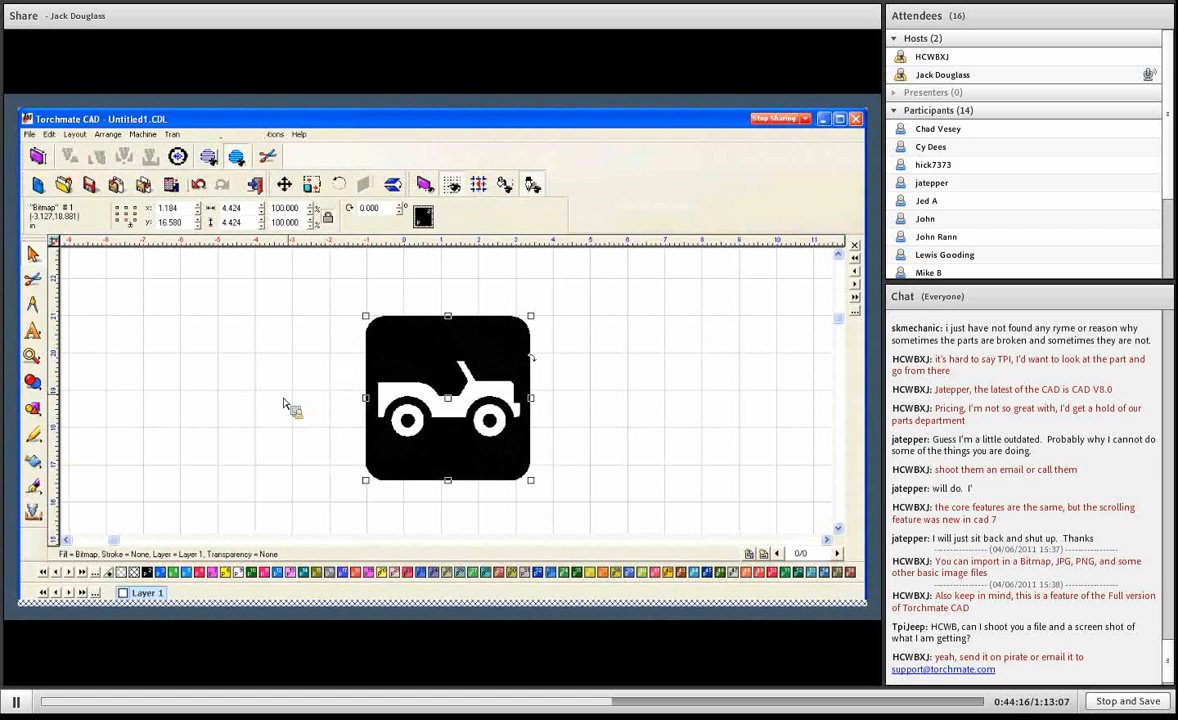
- Start vectorization of the jeep bitmap with the Scan Tools and bring up the Trace Setup options
click(38, 468)
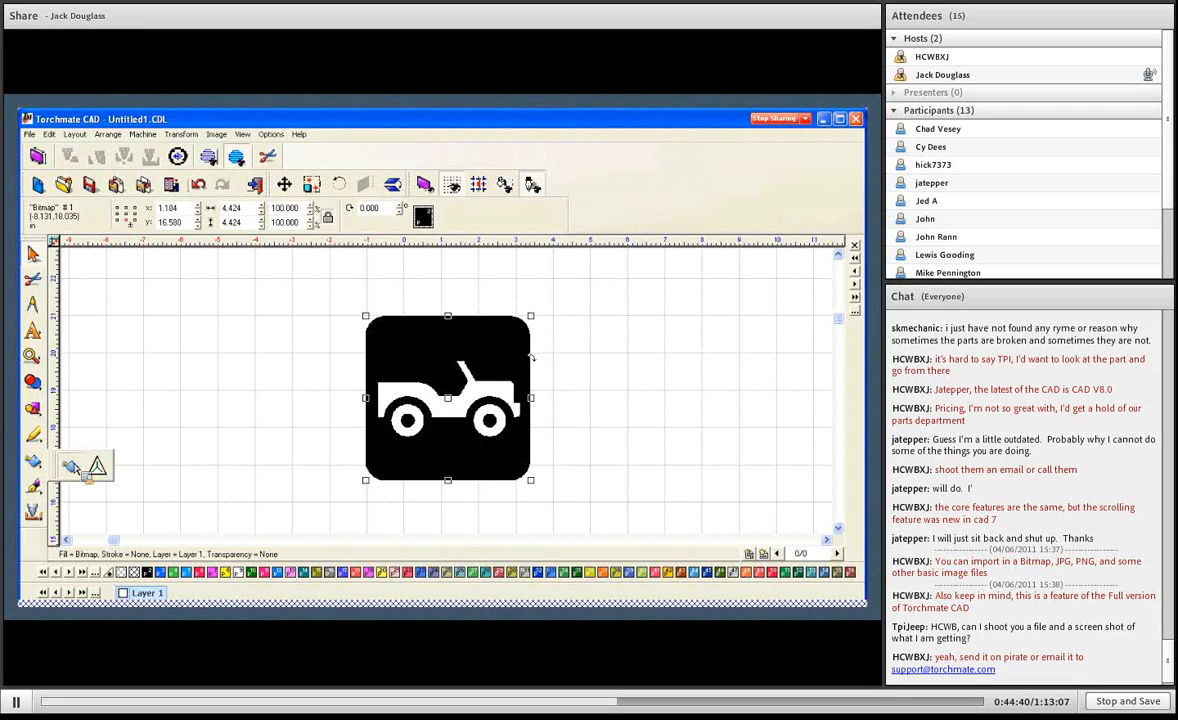
click(80, 468)
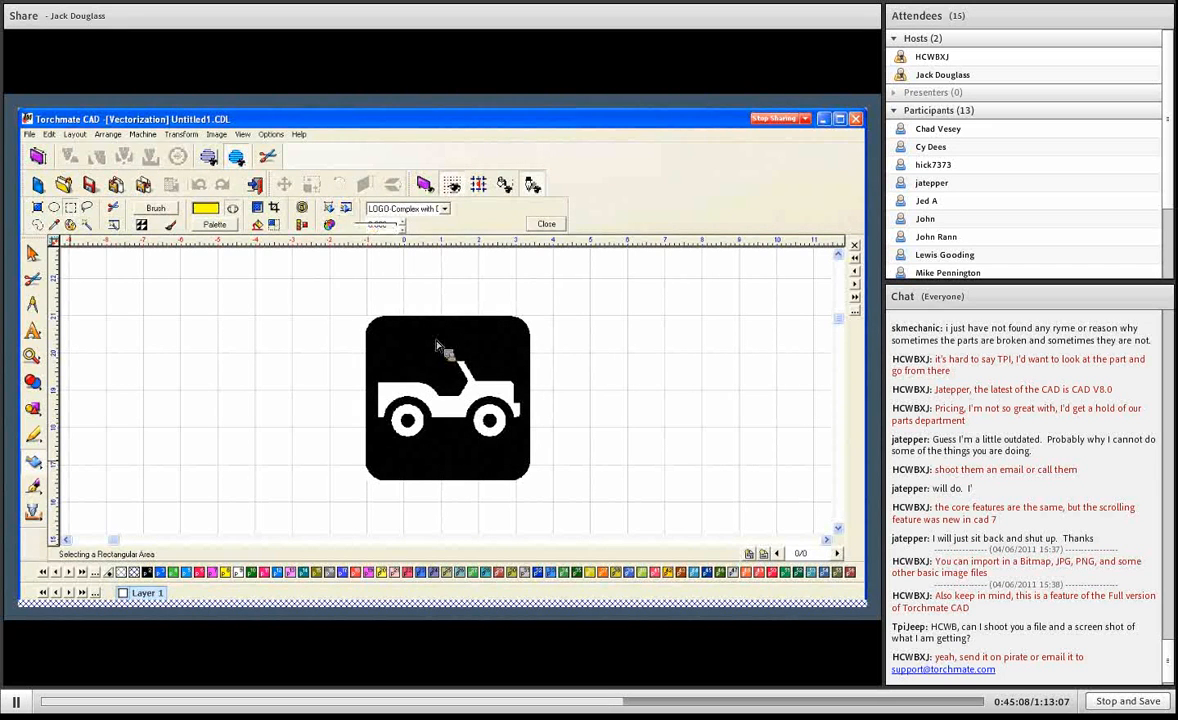
click(354, 216)
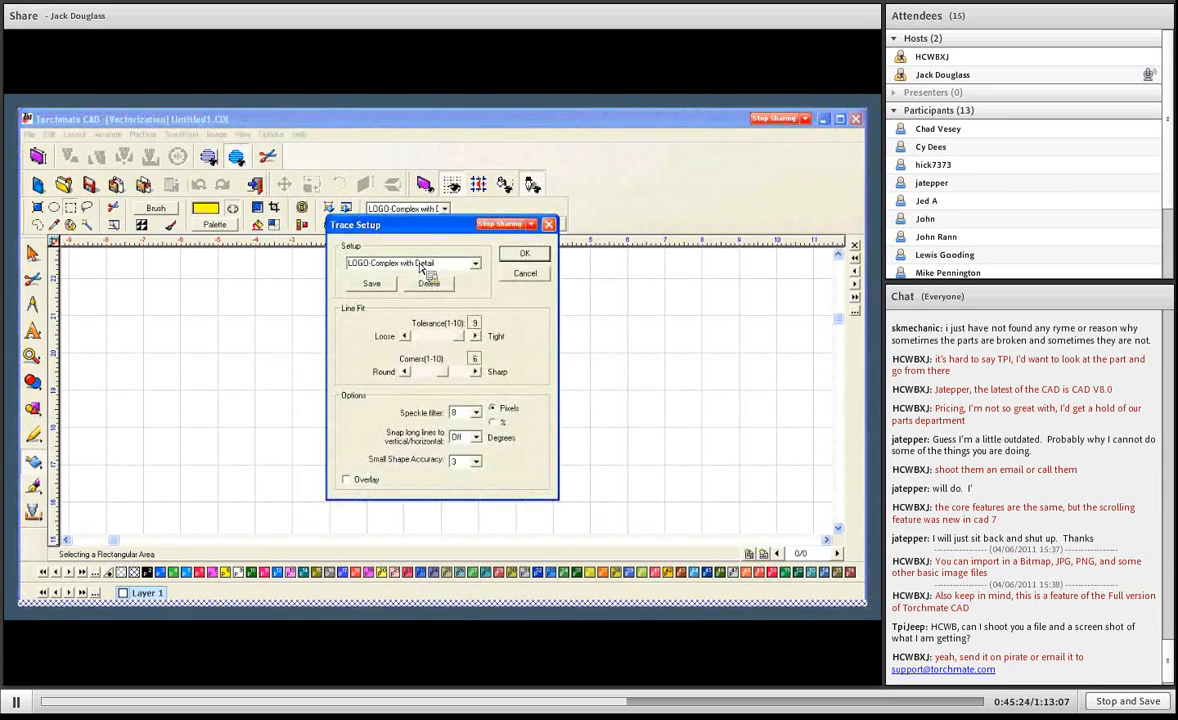
- Try the LOGO-Long Lines & Curves and Script Text trace presets to compare their line fit and option settings
click(476, 264)
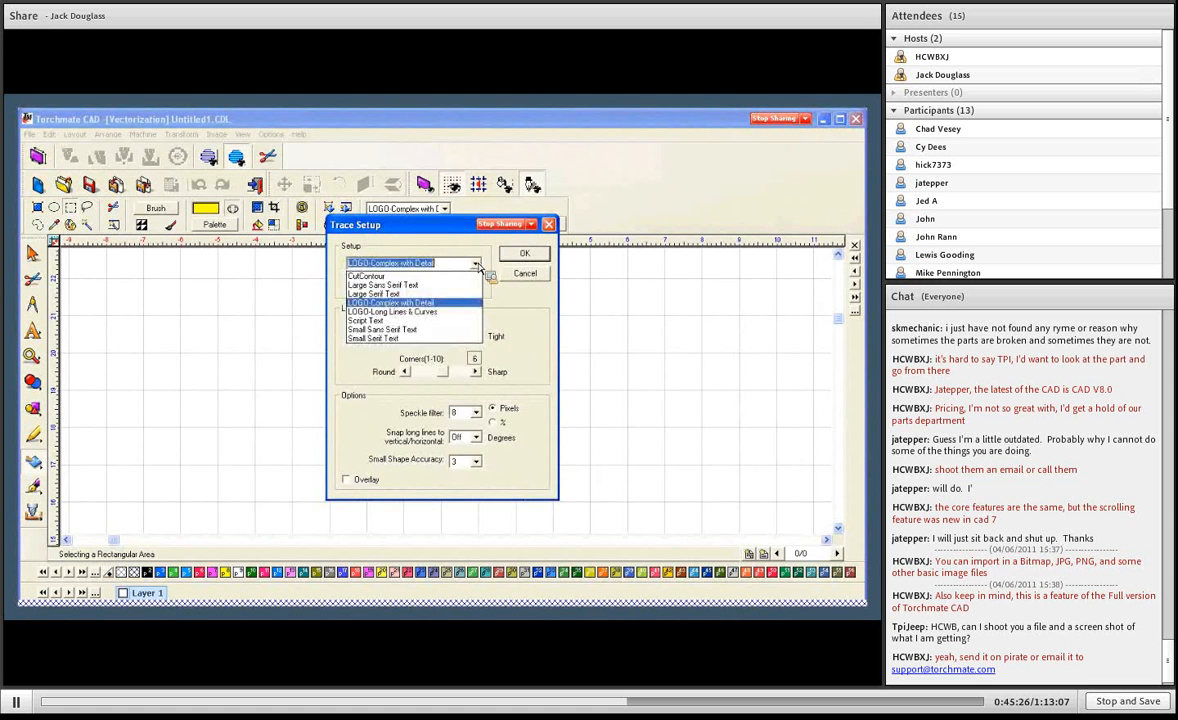
click(390, 312)
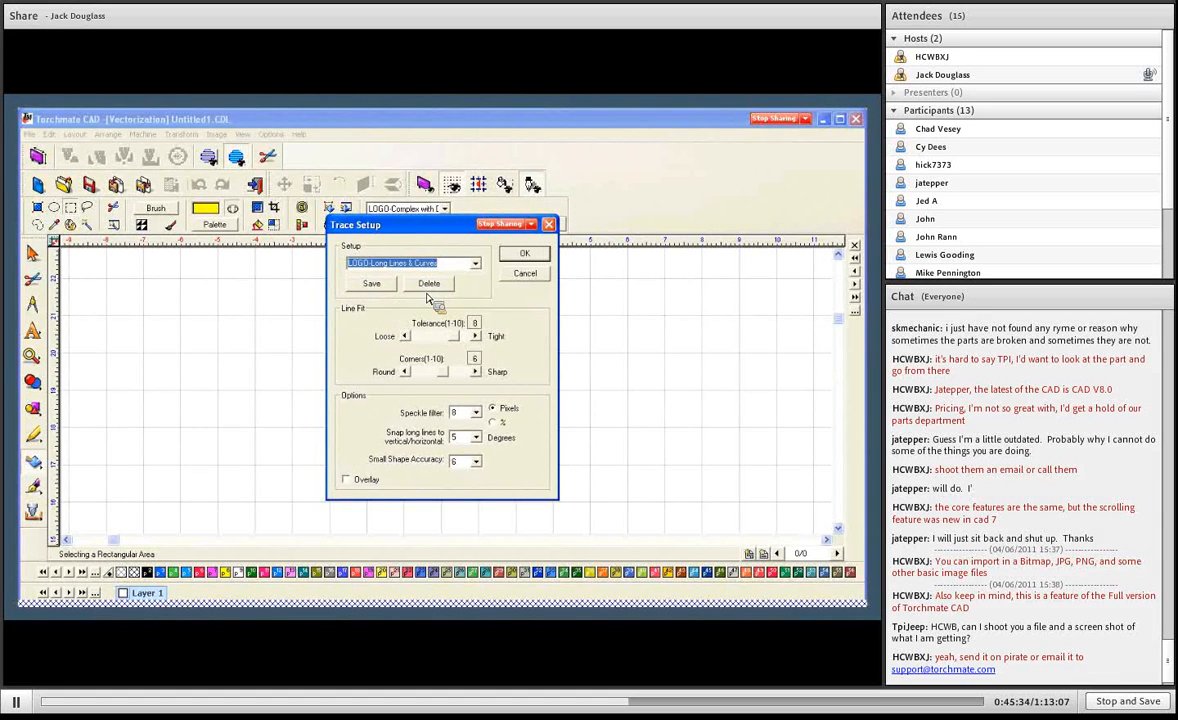
click(475, 263)
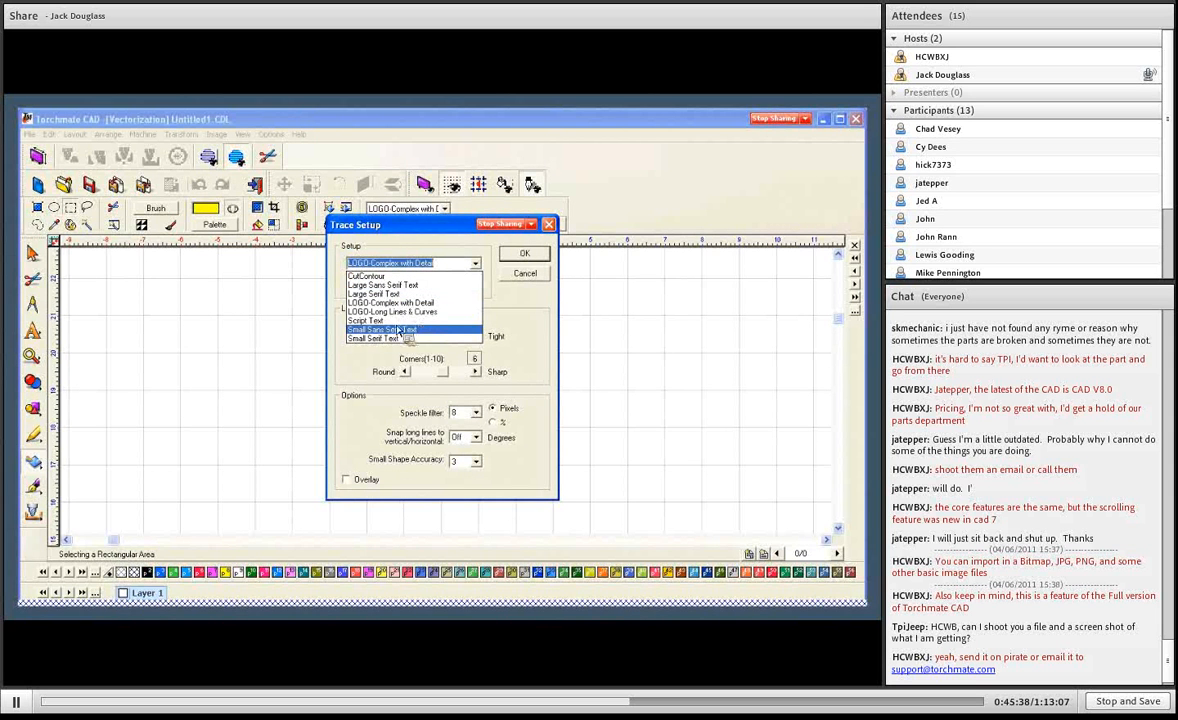
click(386, 321)
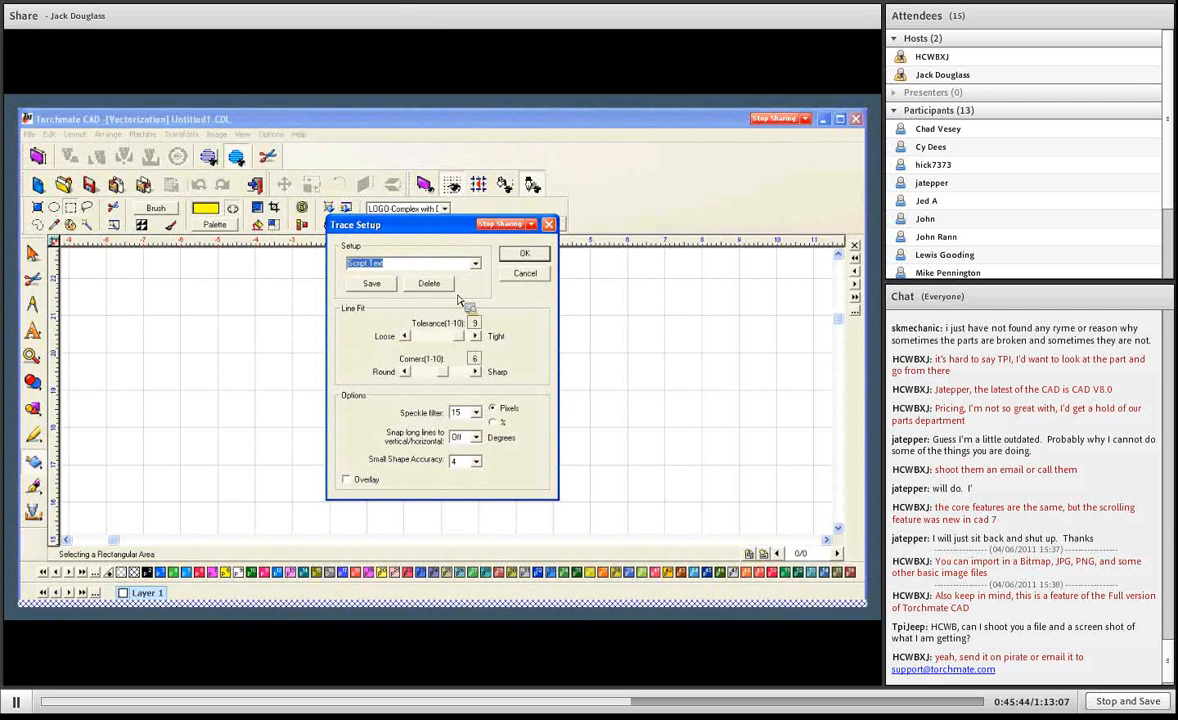
- Trace the jeep bitmap with the LOGO-Long Lines & Curves preset and leave vectorization mode
click(445, 263)
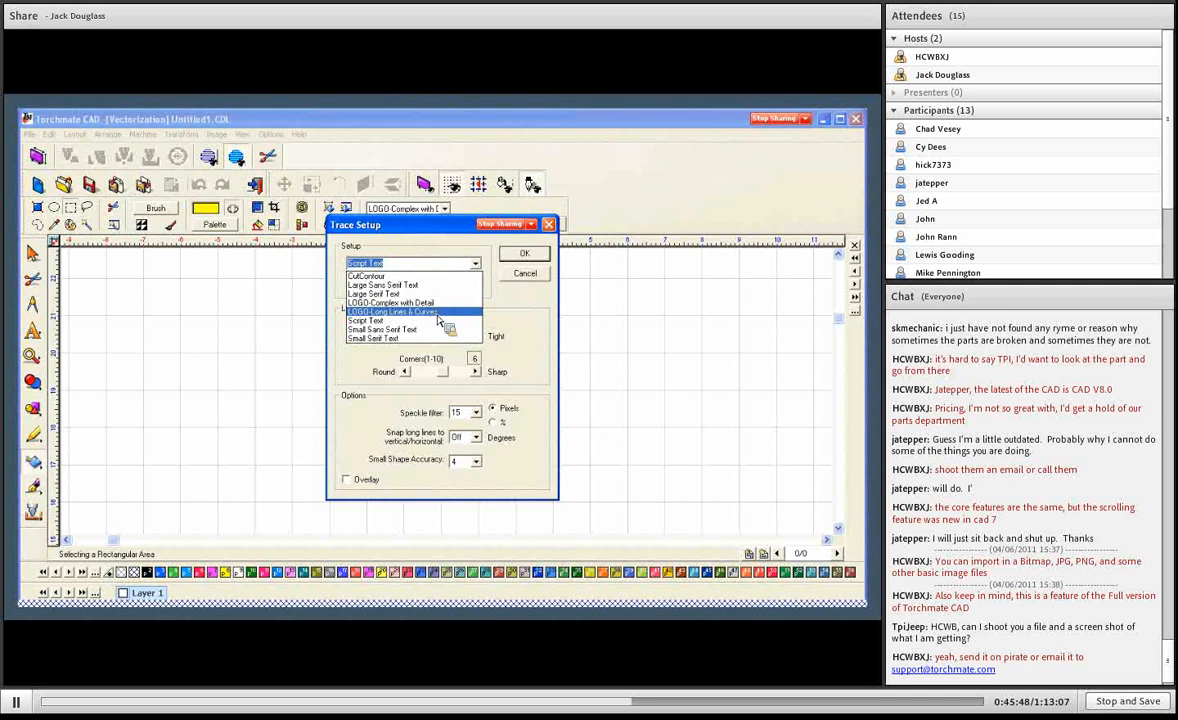
click(437, 313)
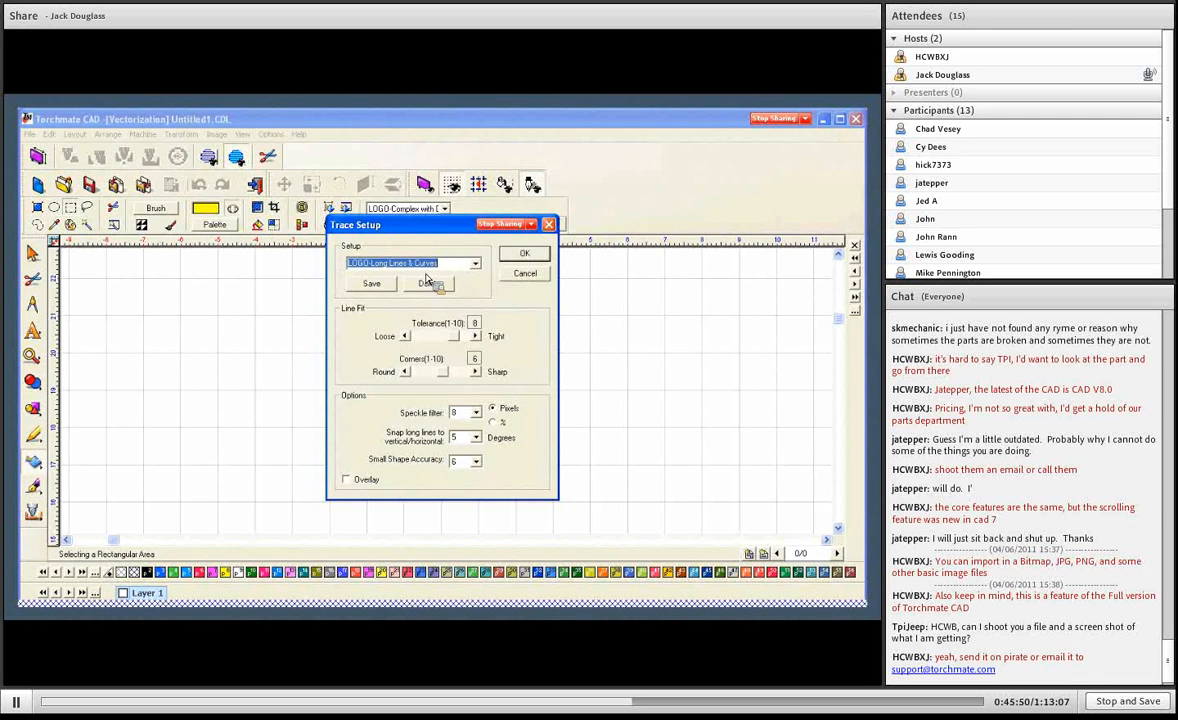
click(524, 253)
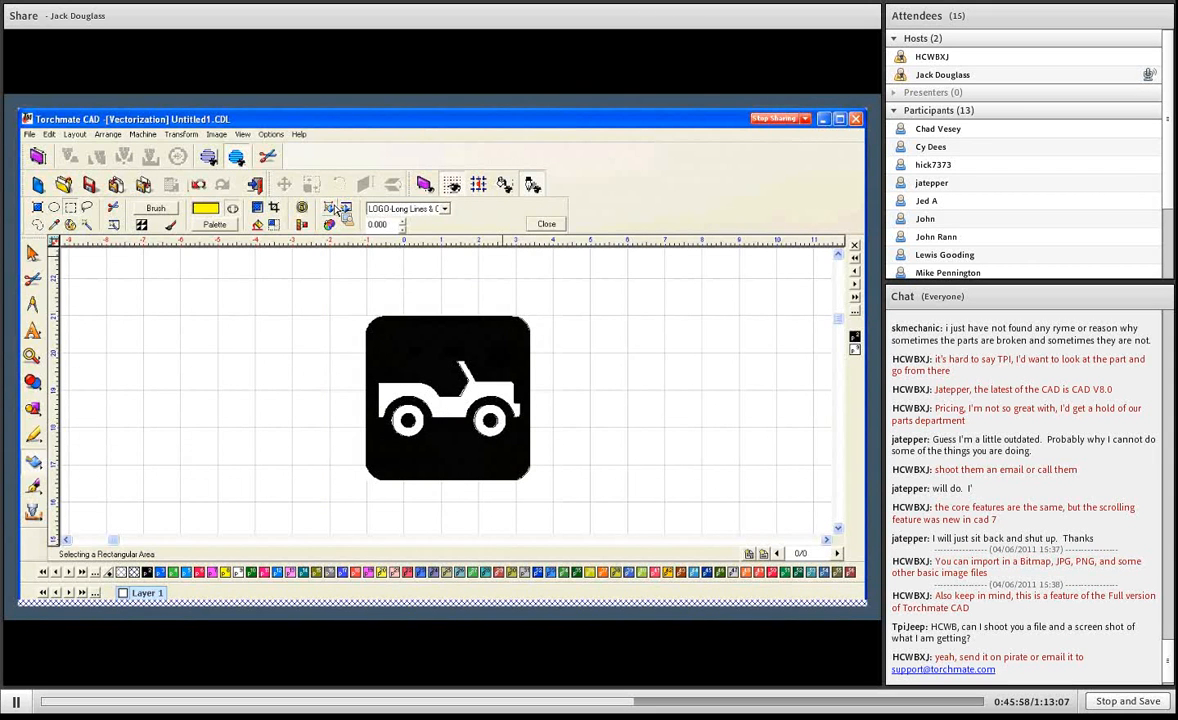
click(546, 224)
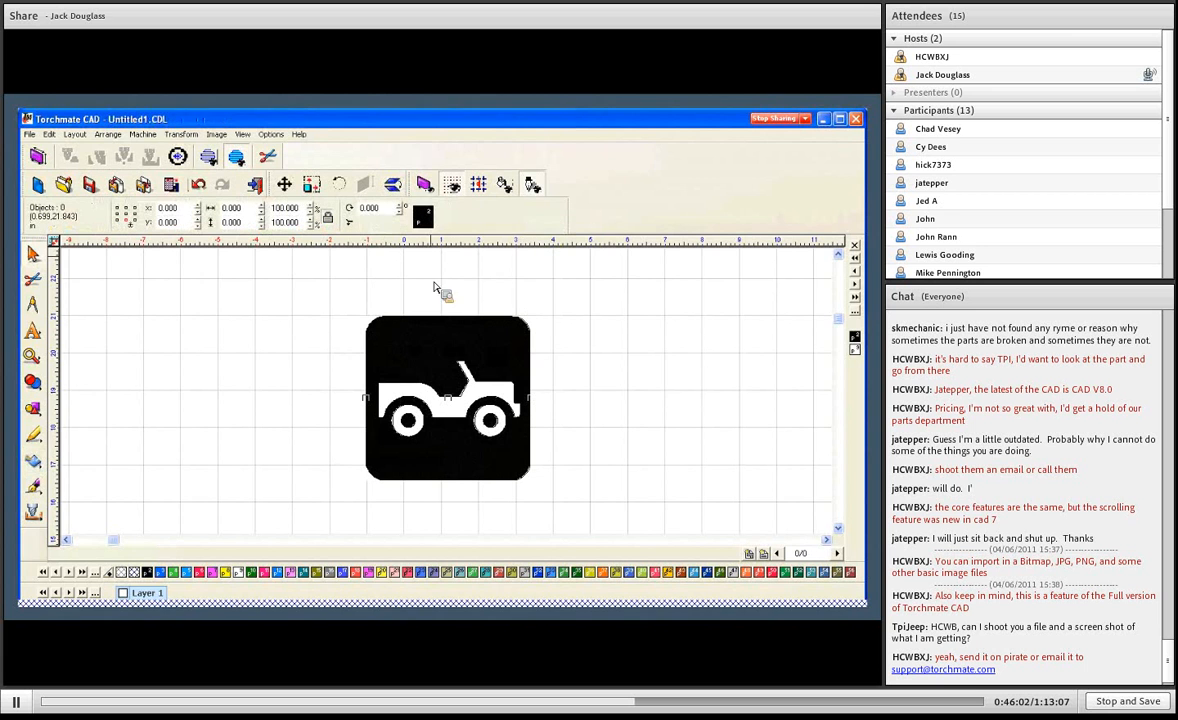
- Move the jeep bitmap about 4.6 in to the left, off its traced outline, and select the traced vector group
click(425, 355)
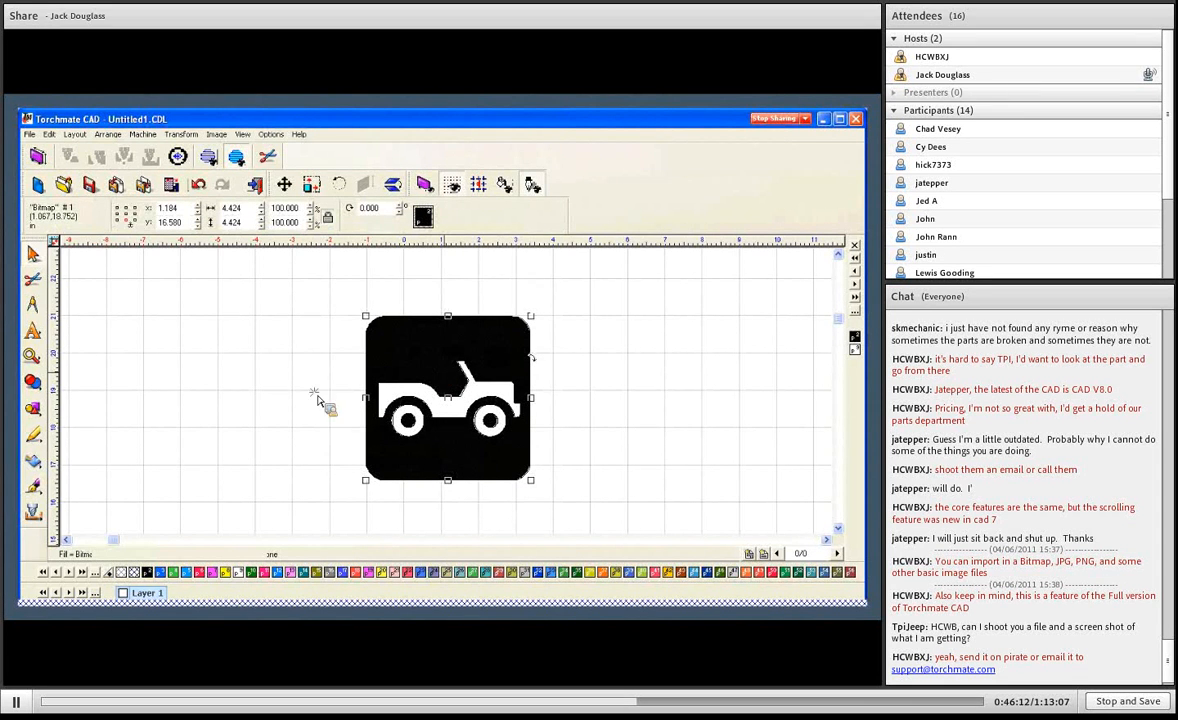
drag(317, 396, 279, 396)
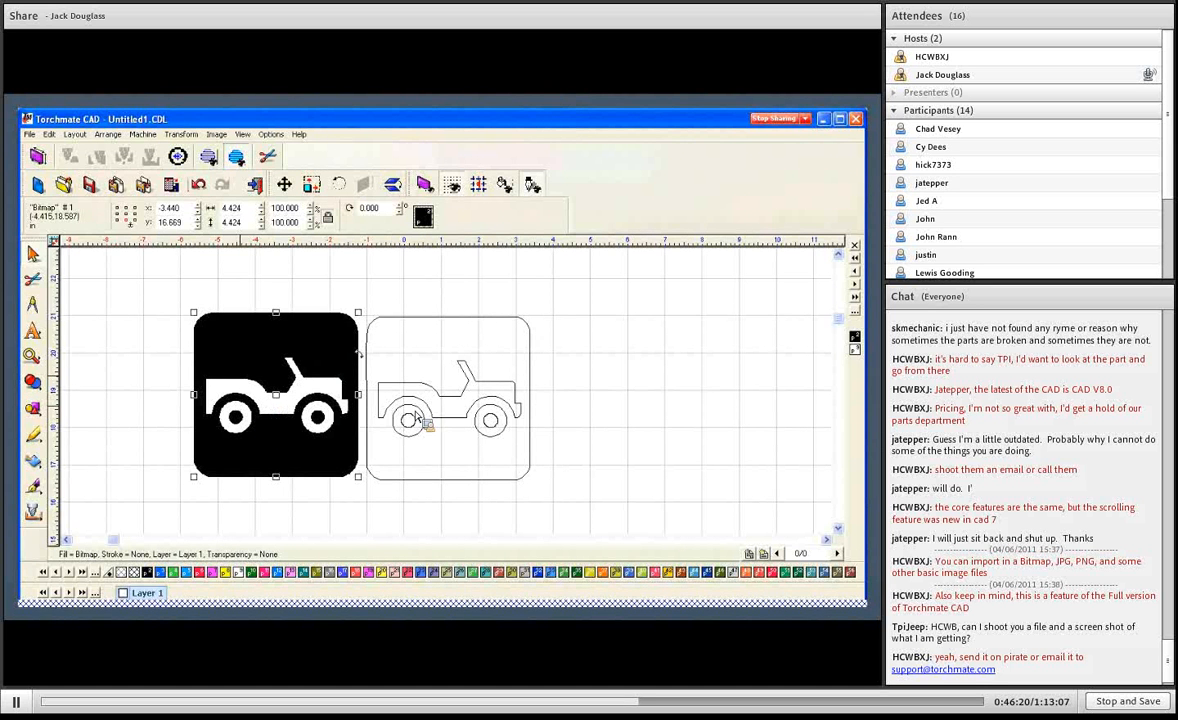
click(486, 391)
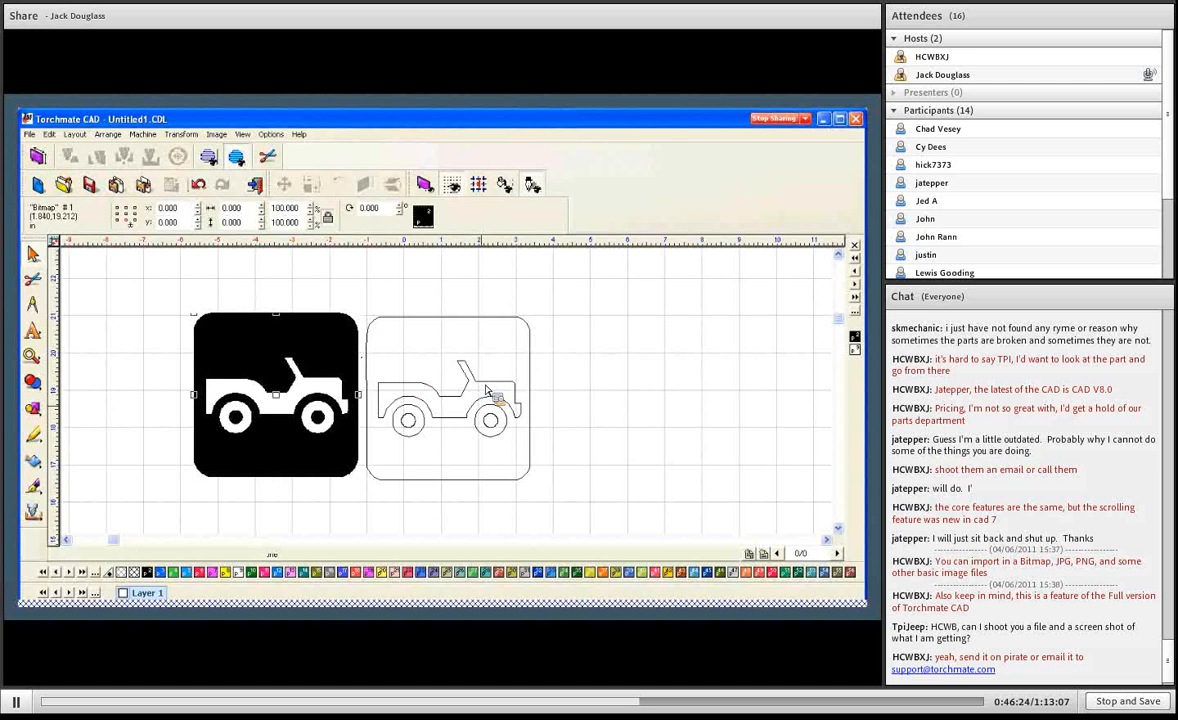
click(486, 391)
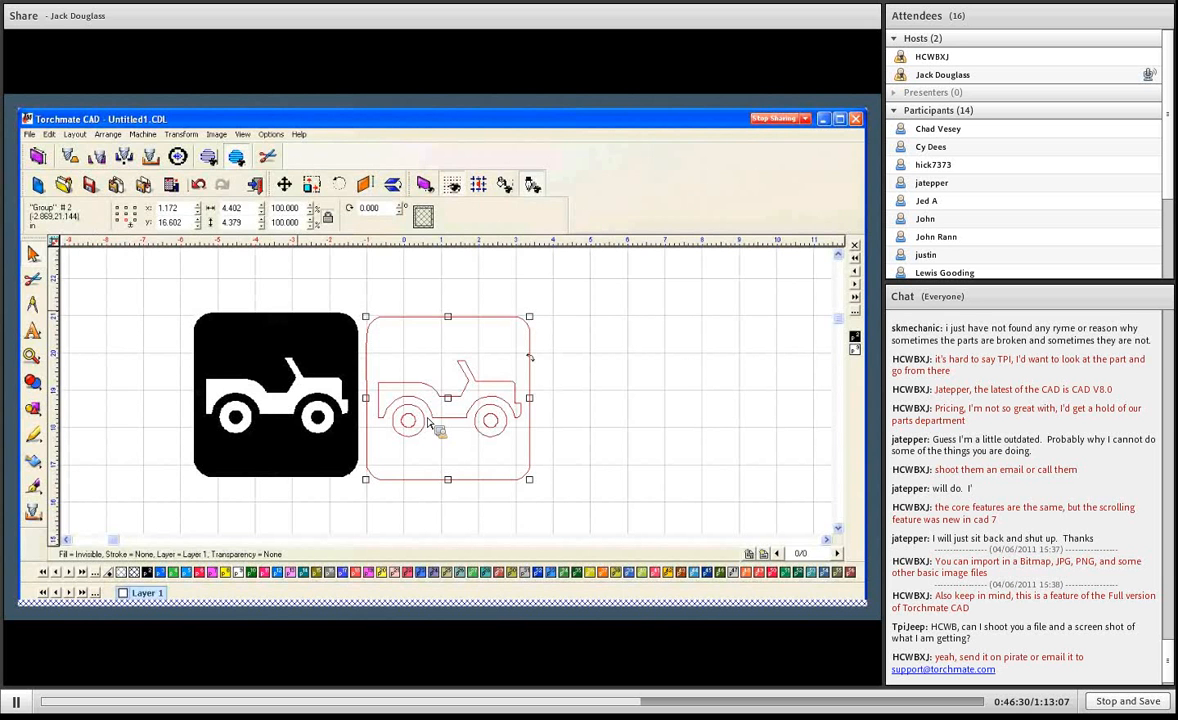
- Ungroup the traced jeep vectors and clear the selection
click(86, 135)
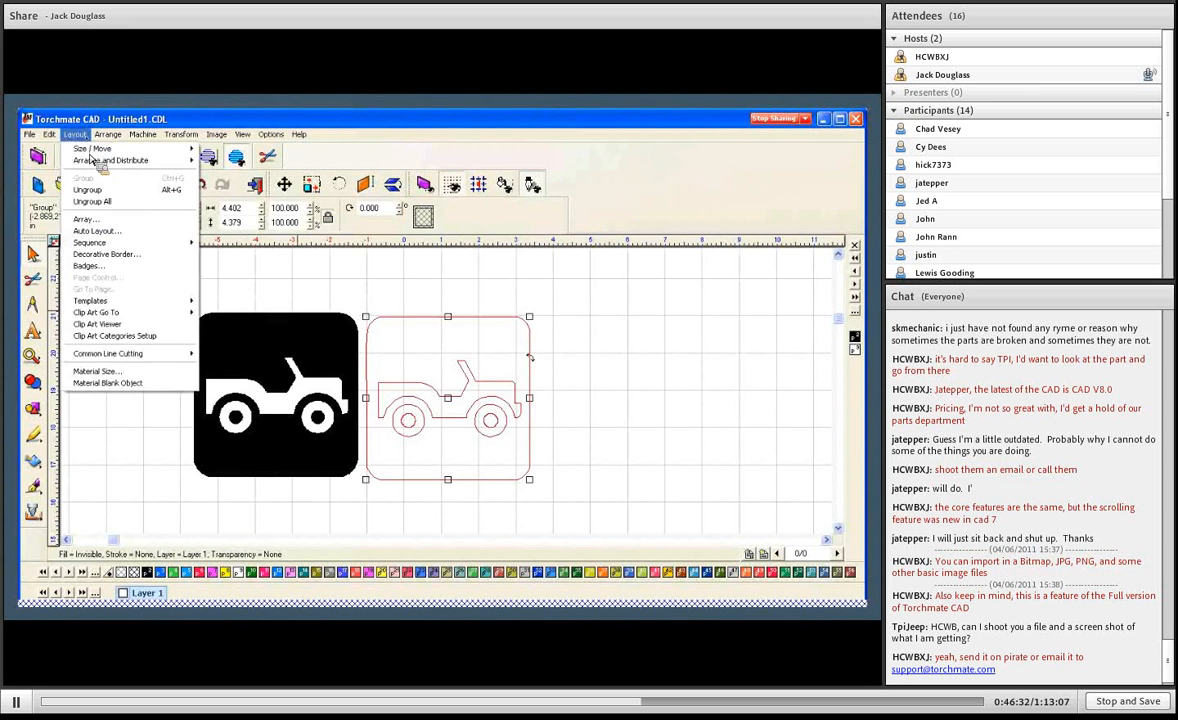
mouse_move(100, 135)
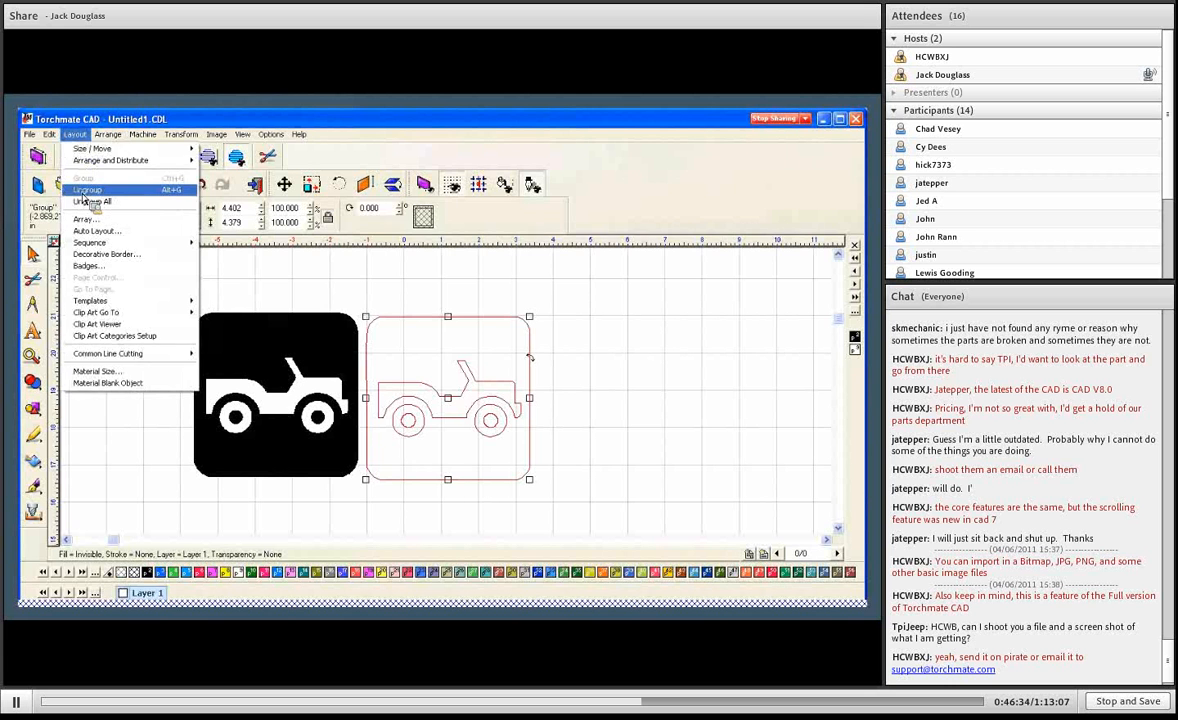
click(86, 197)
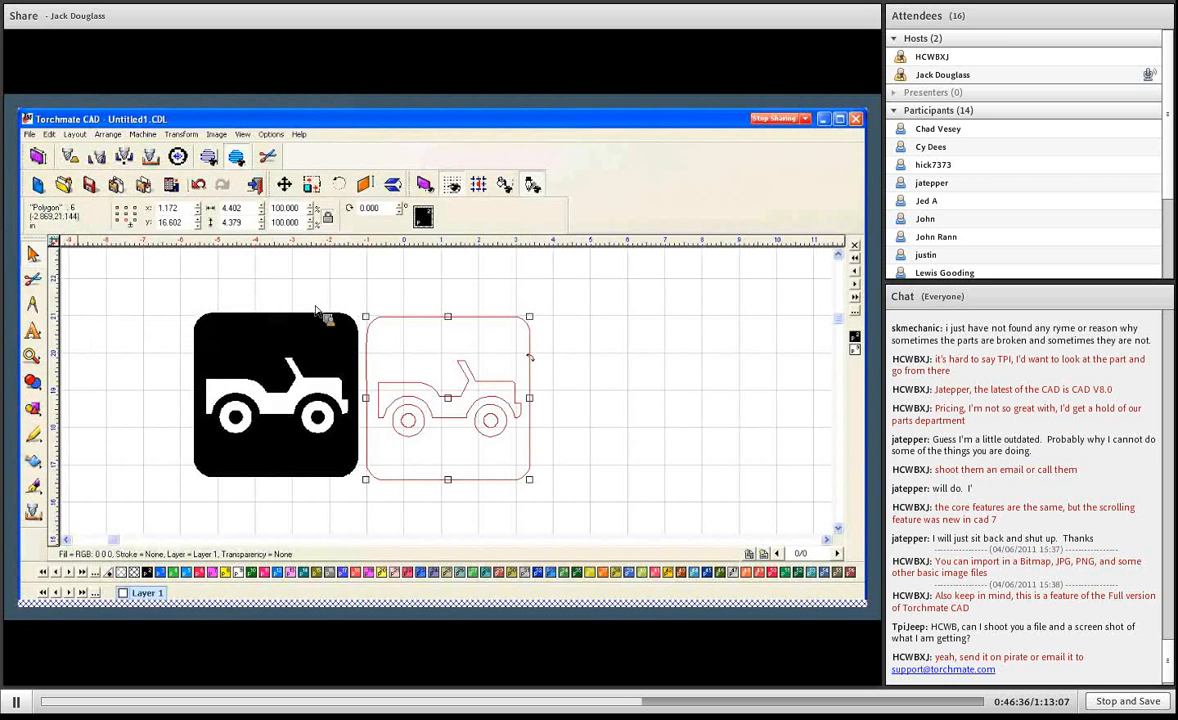
click(395, 298)
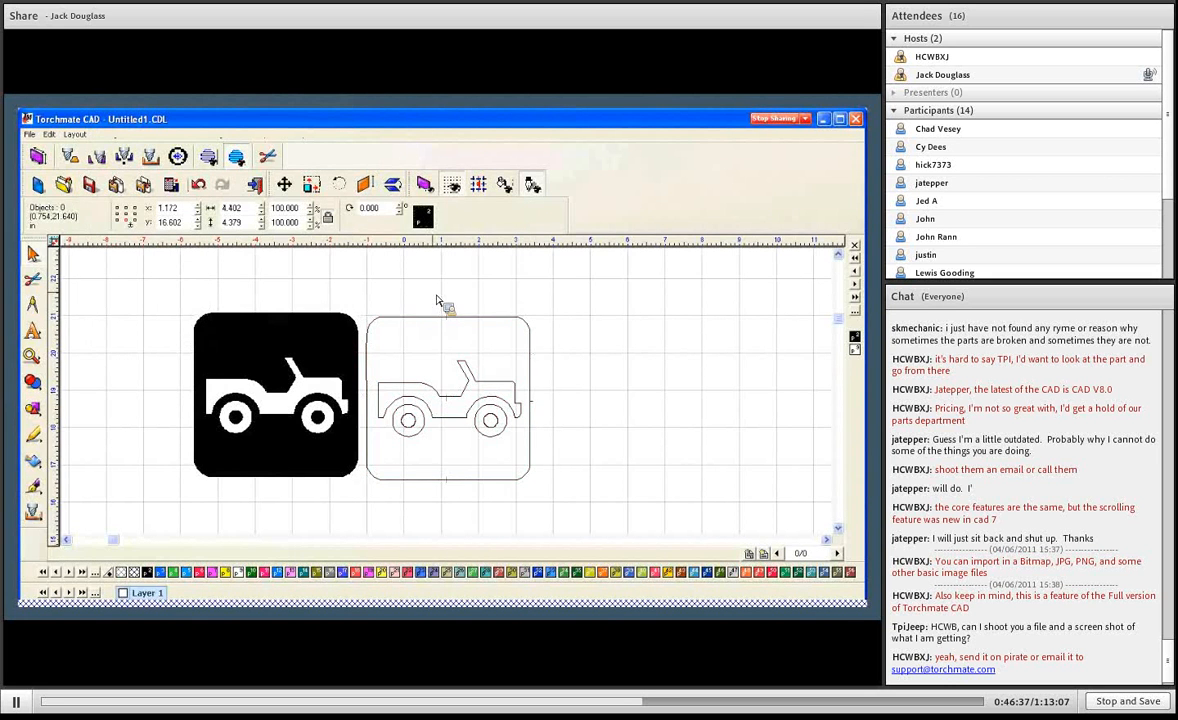
- Select the traced wheel, jeep body and rounded border one by one to check that they are separate objects
click(470, 379)
click(501, 414)
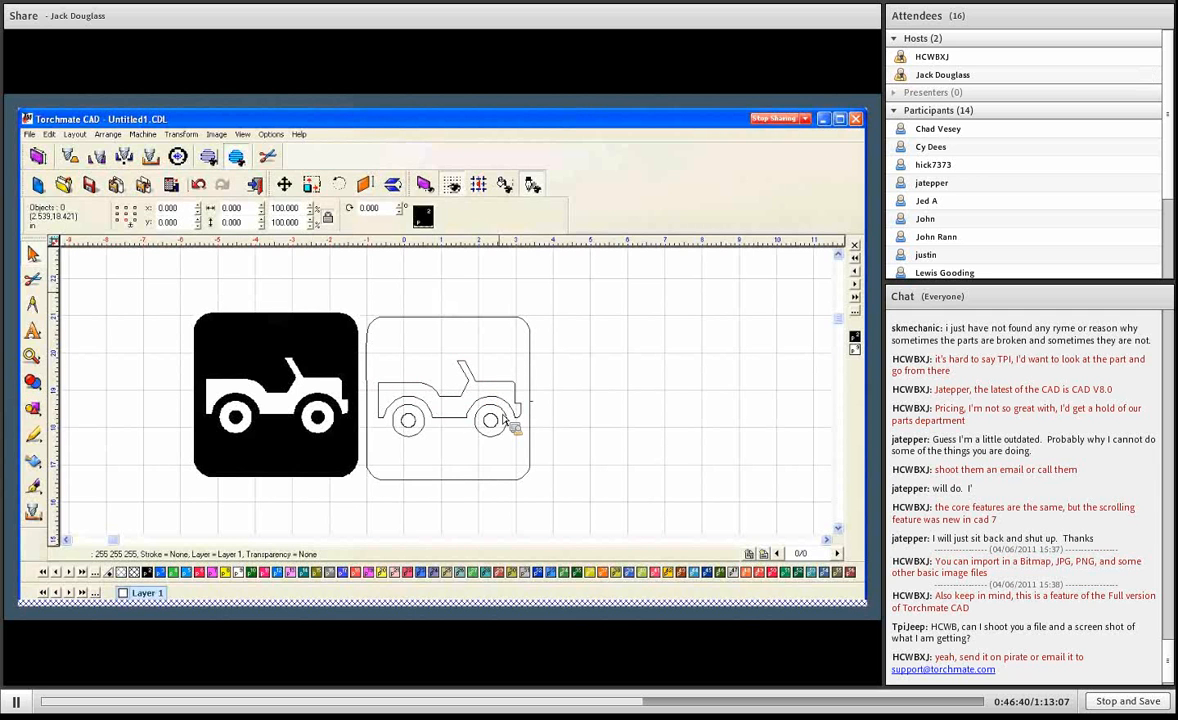
click(500, 419)
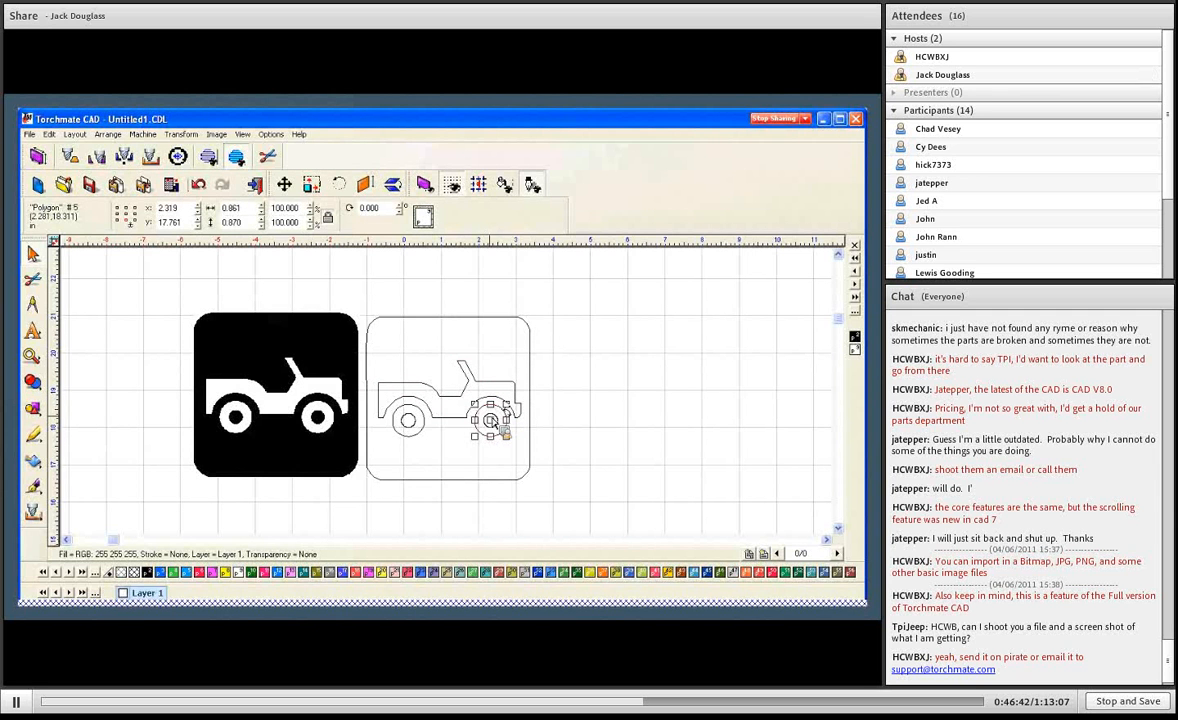
click(438, 394)
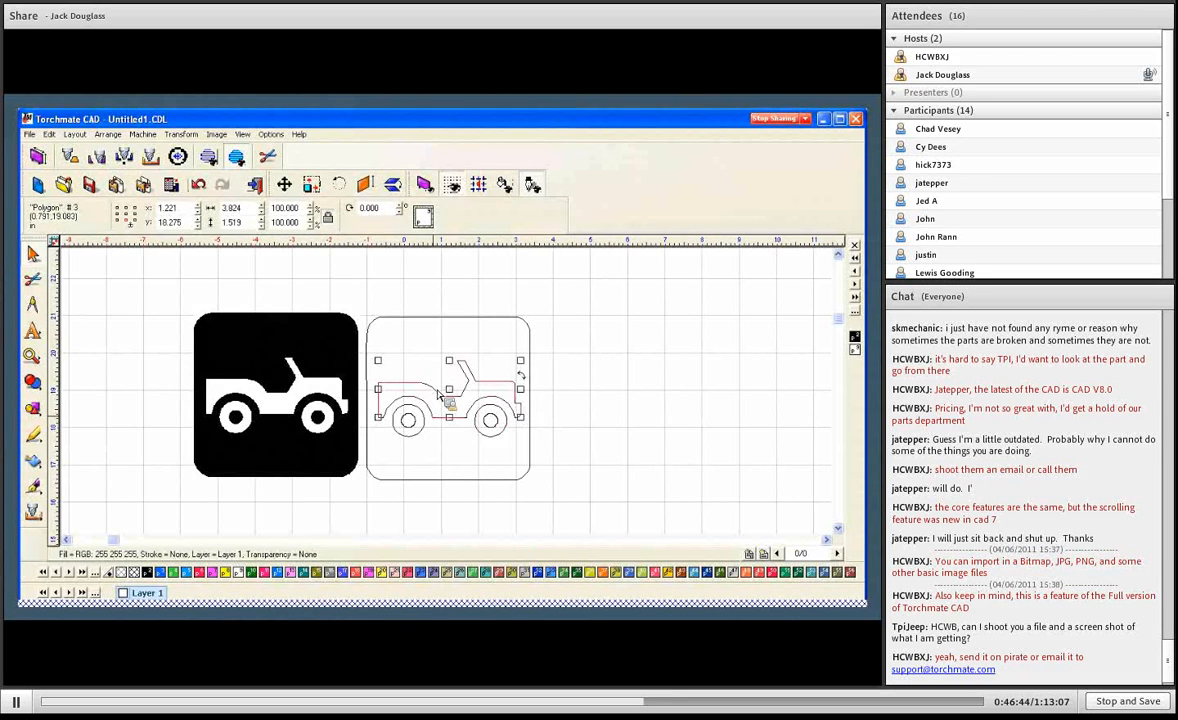
click(434, 325)
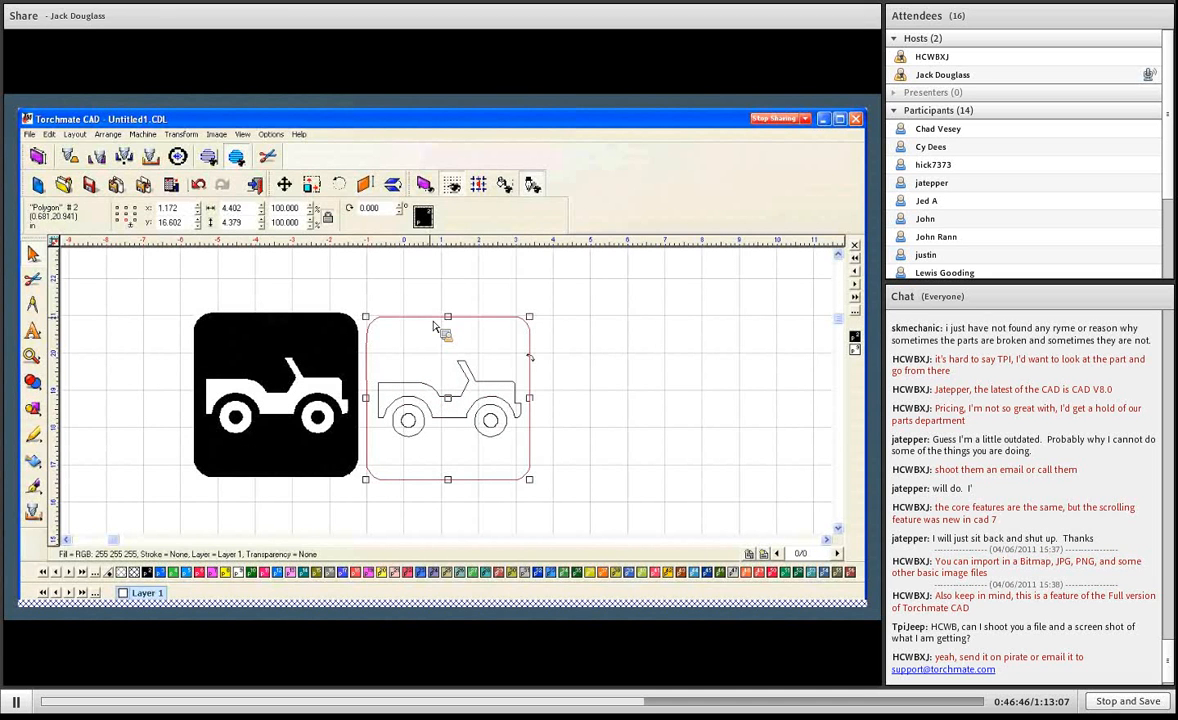
click(430, 303)
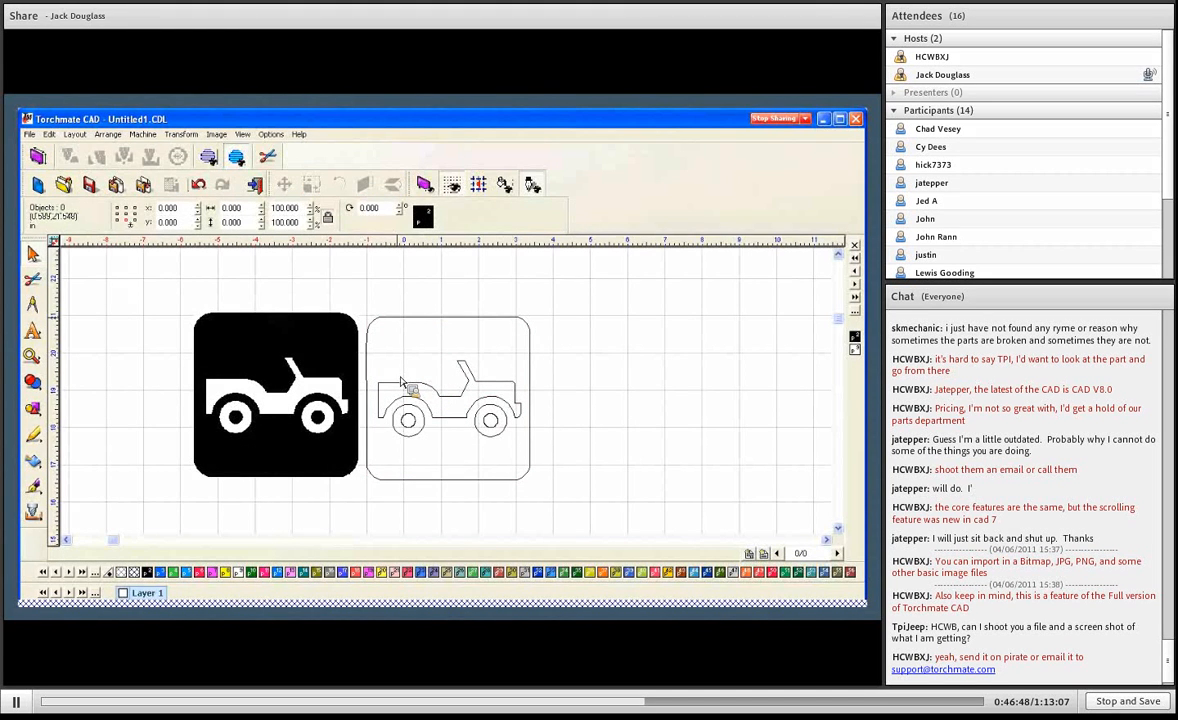
- Inspect the nodes of the rounded border outline in node editing and close the edit
click(395, 325)
double_click(395, 325)
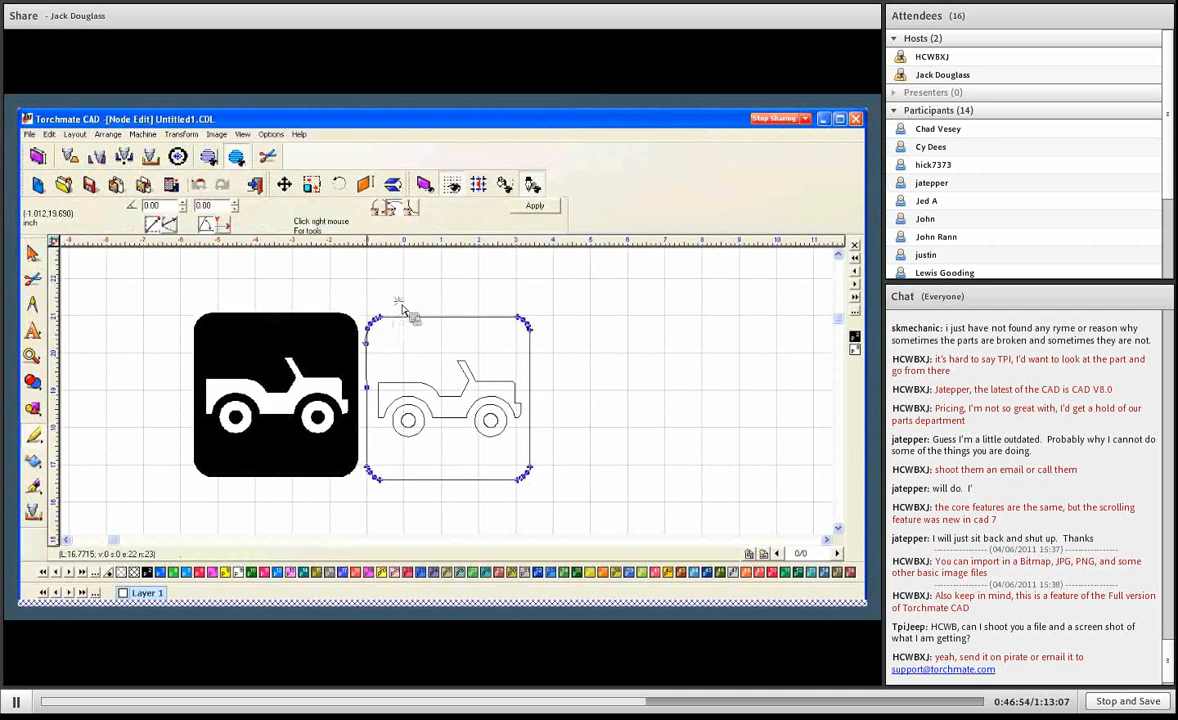
click(536, 208)
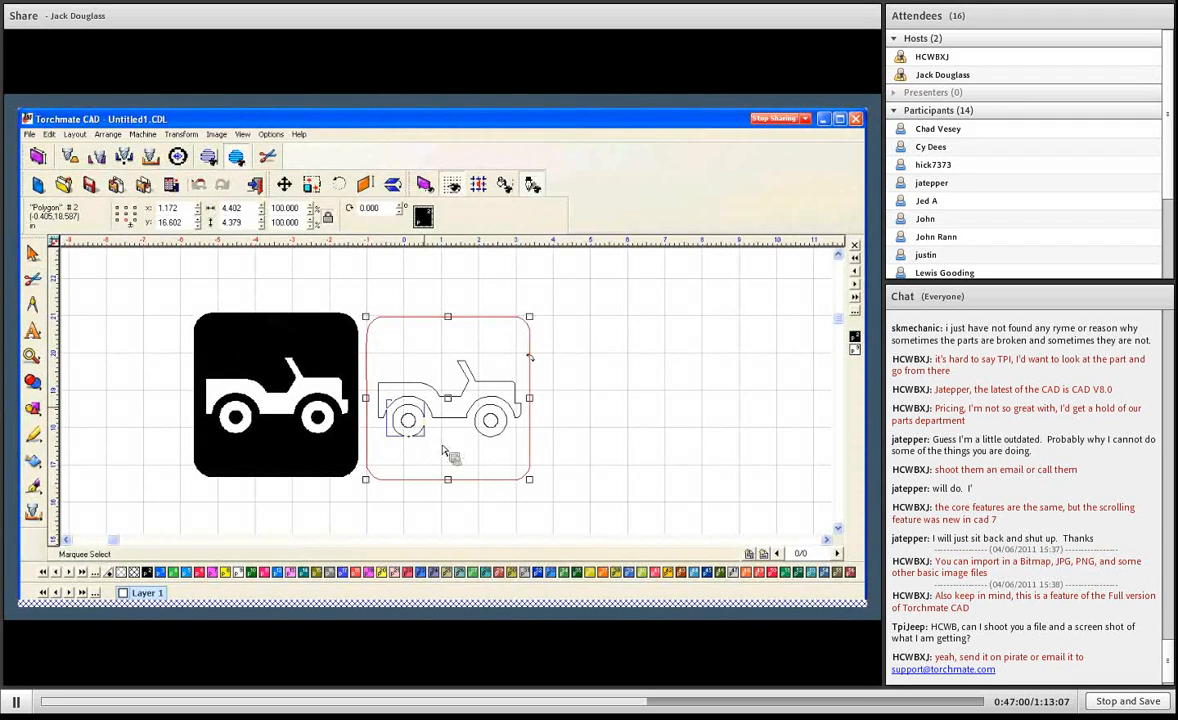
- Compare the traced outline of the rear wheel's hub with the pixelated edge of the same hub in the jeep bitmap
scroll(408, 420, up, 3)
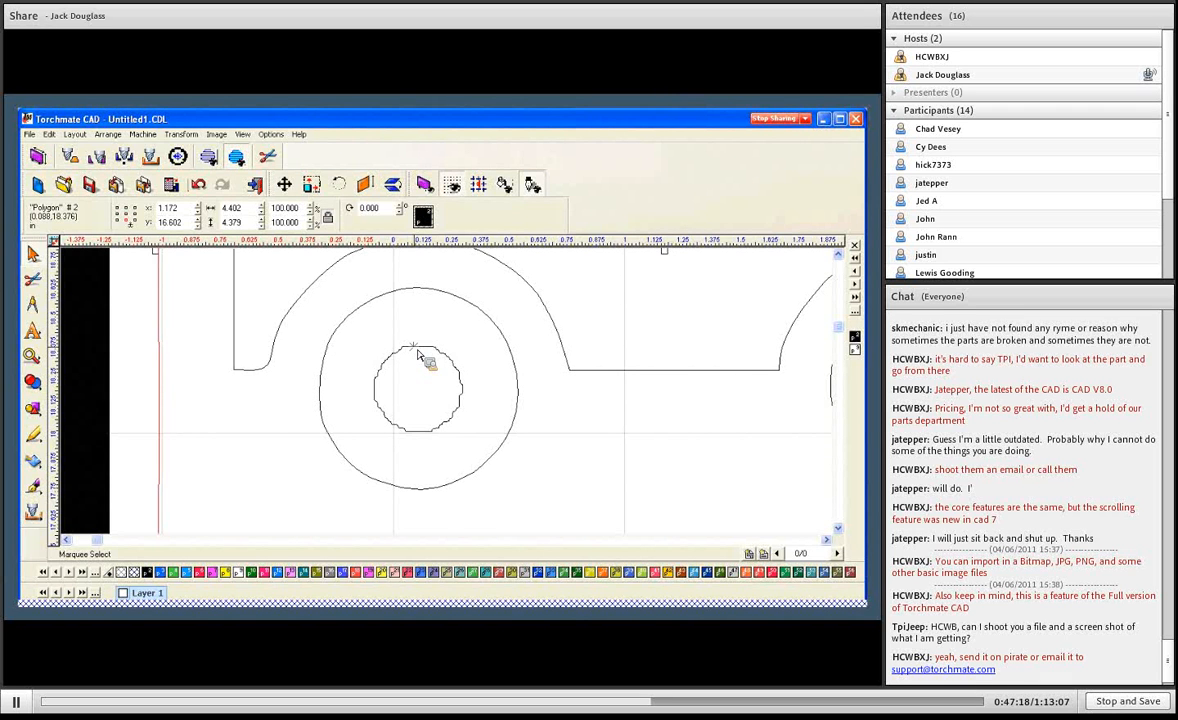
click(403, 376)
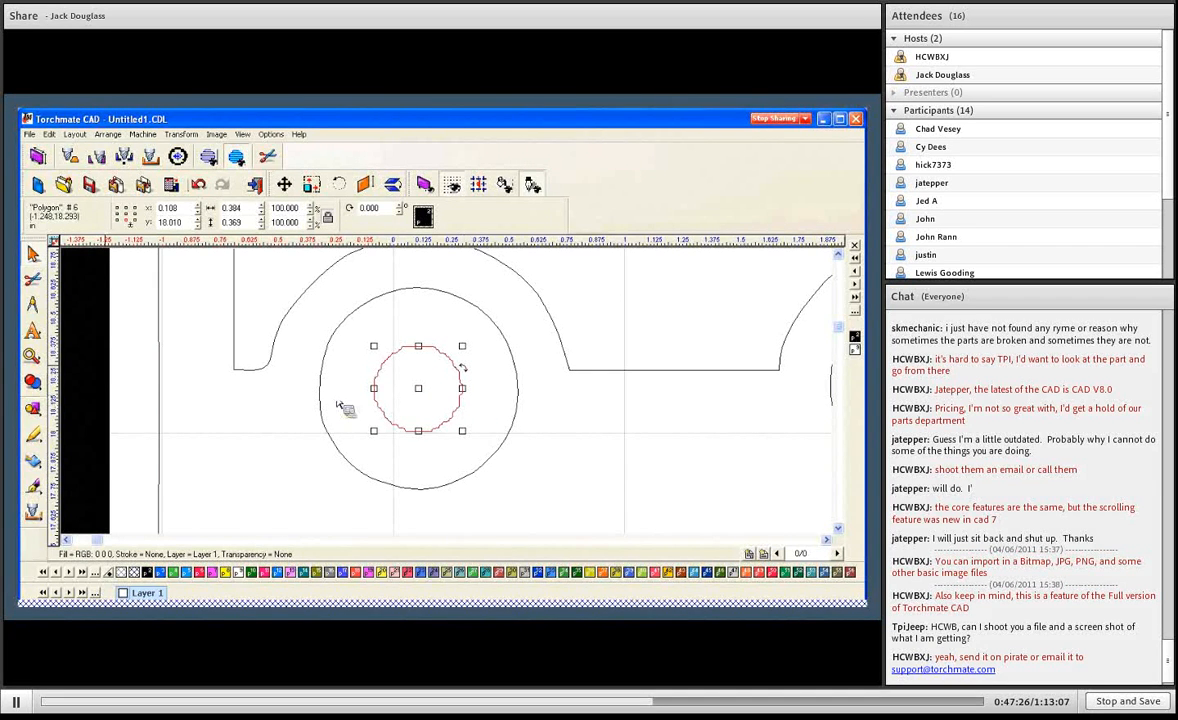
click(549, 403)
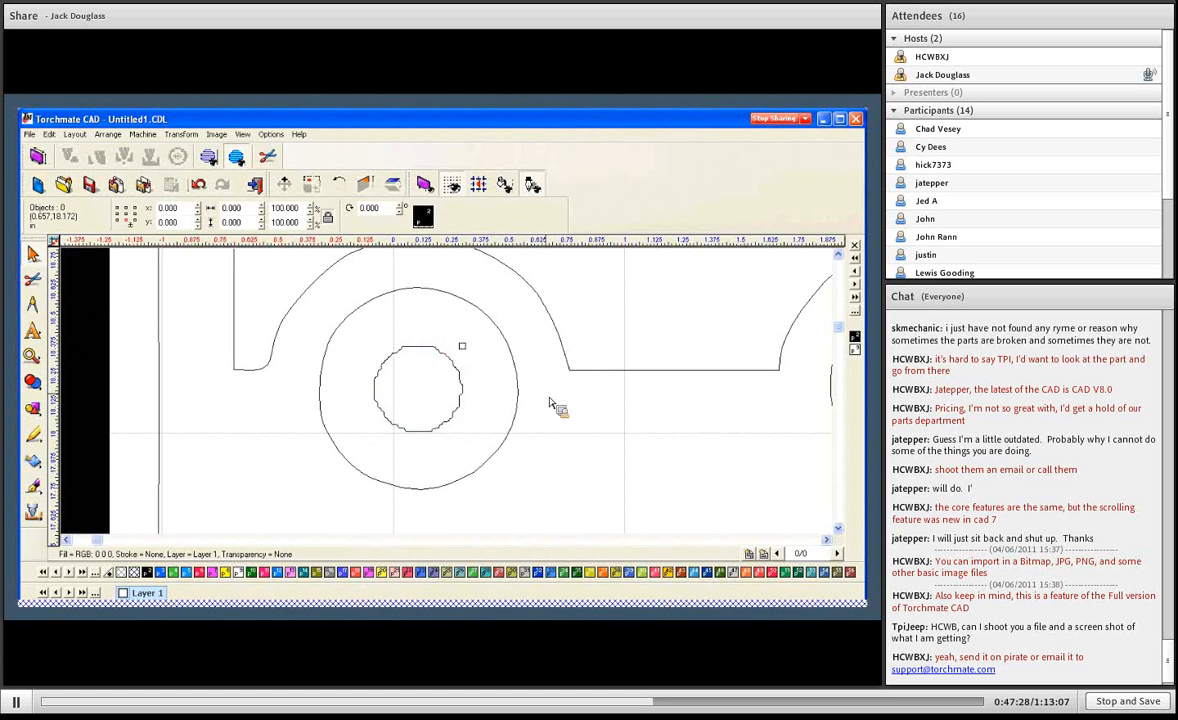
scroll(368, 346, down, 5)
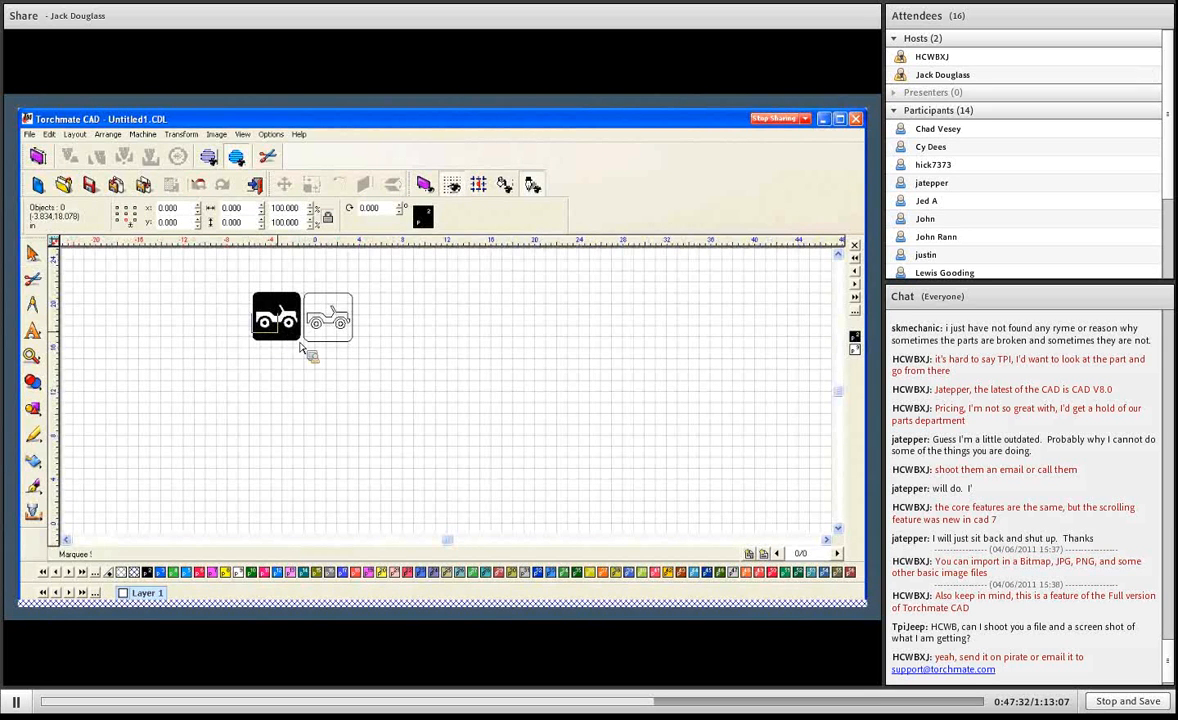
scroll(433, 400, up, 5)
drag(405, 368, 492, 440)
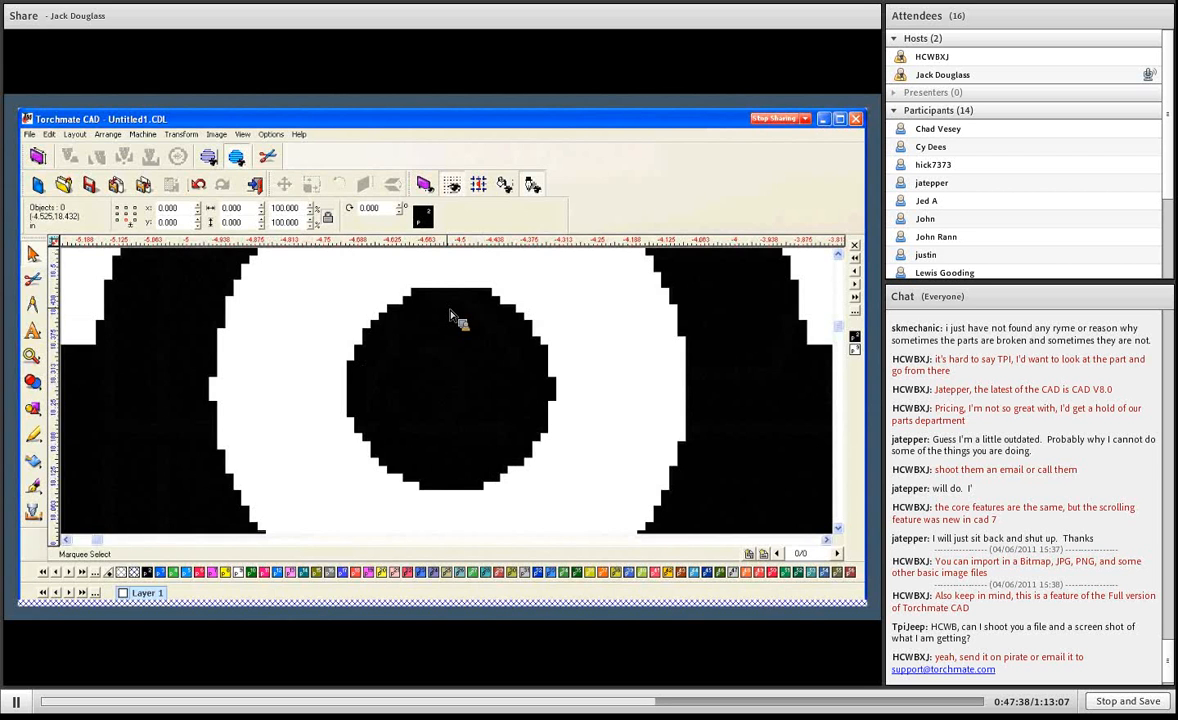
key(F4)
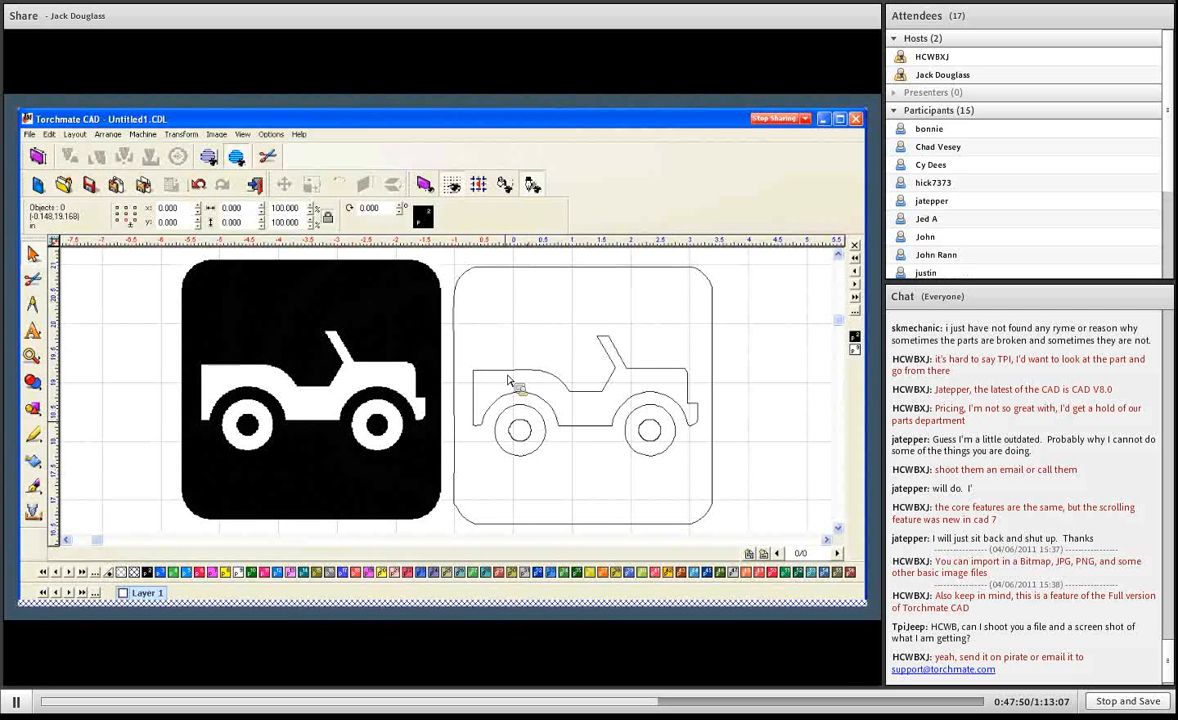
- Open the jeep body outline for node editing, try deleting a node on its upper rear edge, and undo the deletion
click(508, 378)
double_click(508, 378)
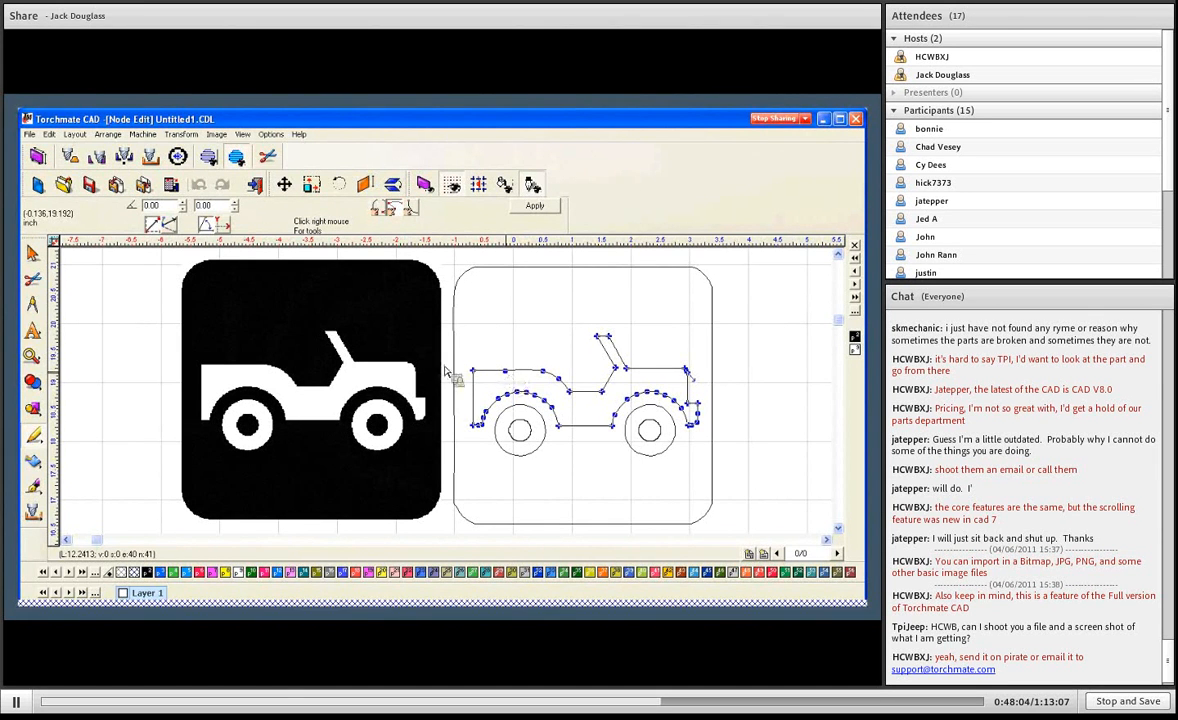
right_click(510, 375)
click(577, 418)
right_click(546, 377)
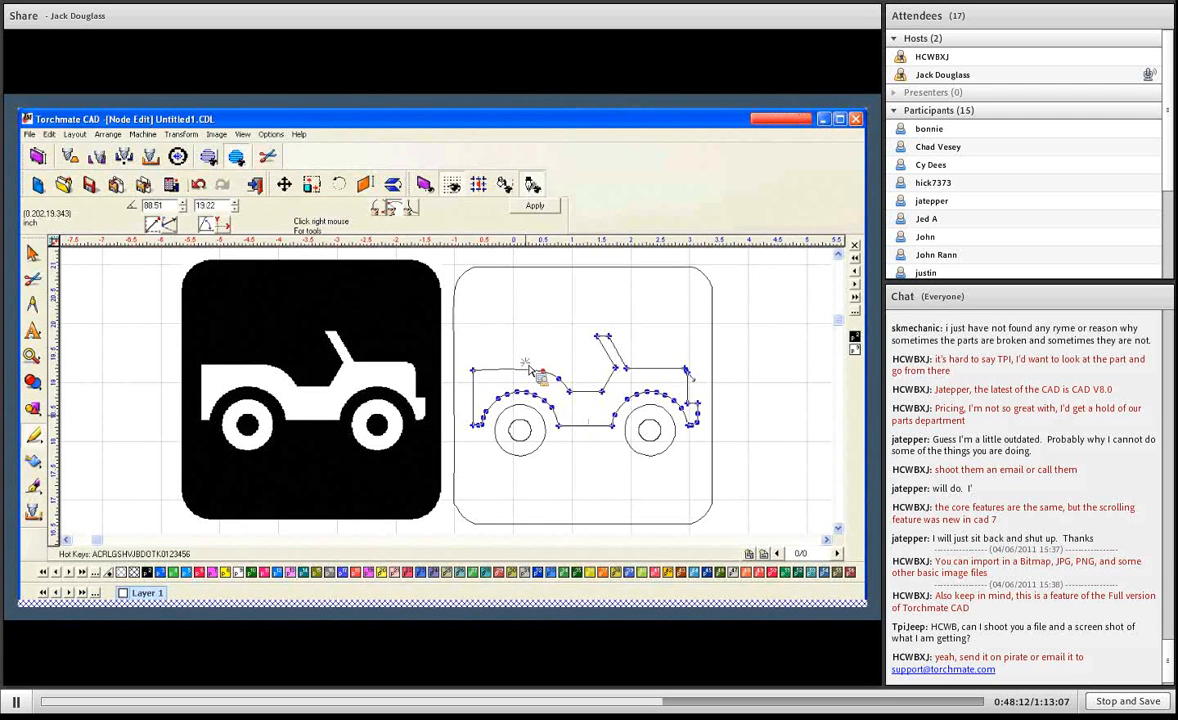
drag(526, 363, 545, 378)
key(ctrl+z)
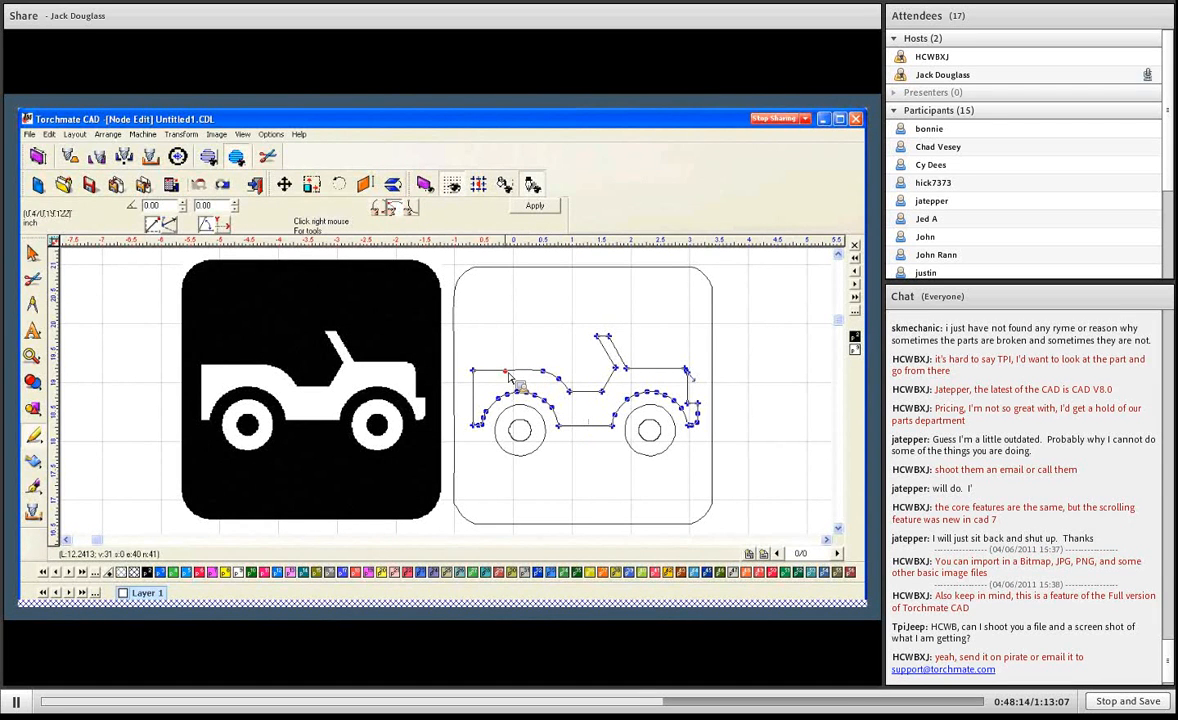
- Replace the node on the jeep body's upper rear edge with one slightly further forward and apply the node edit
key(d)
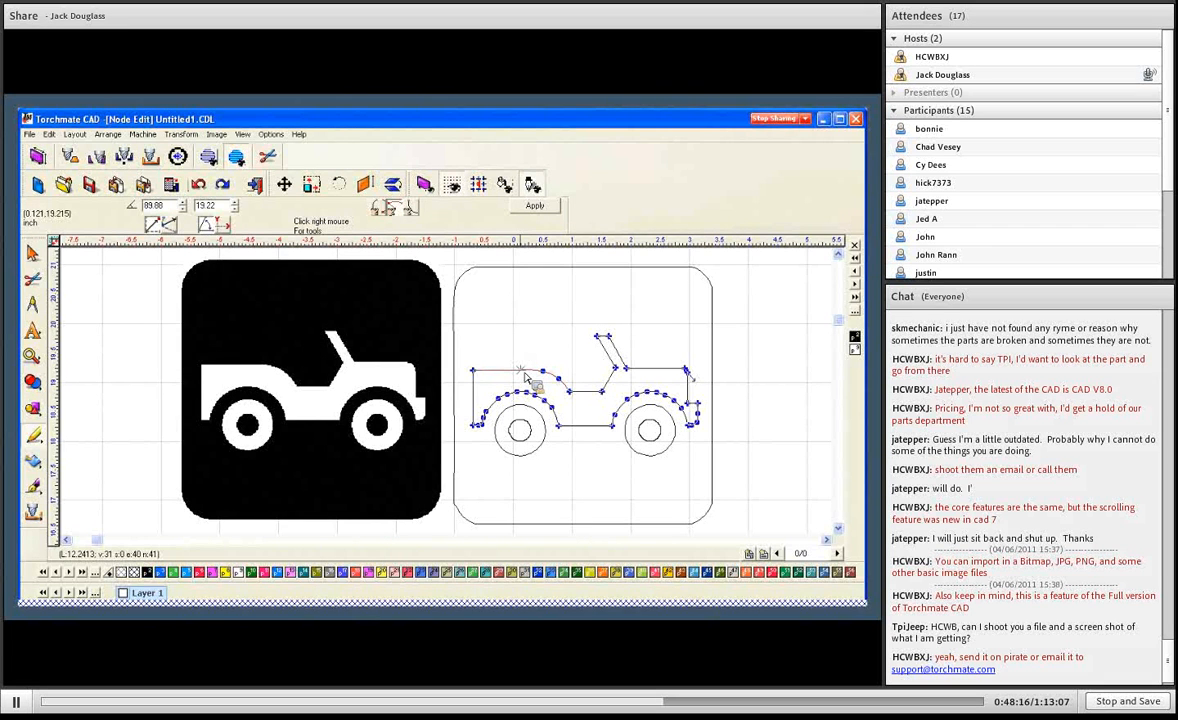
click(523, 372)
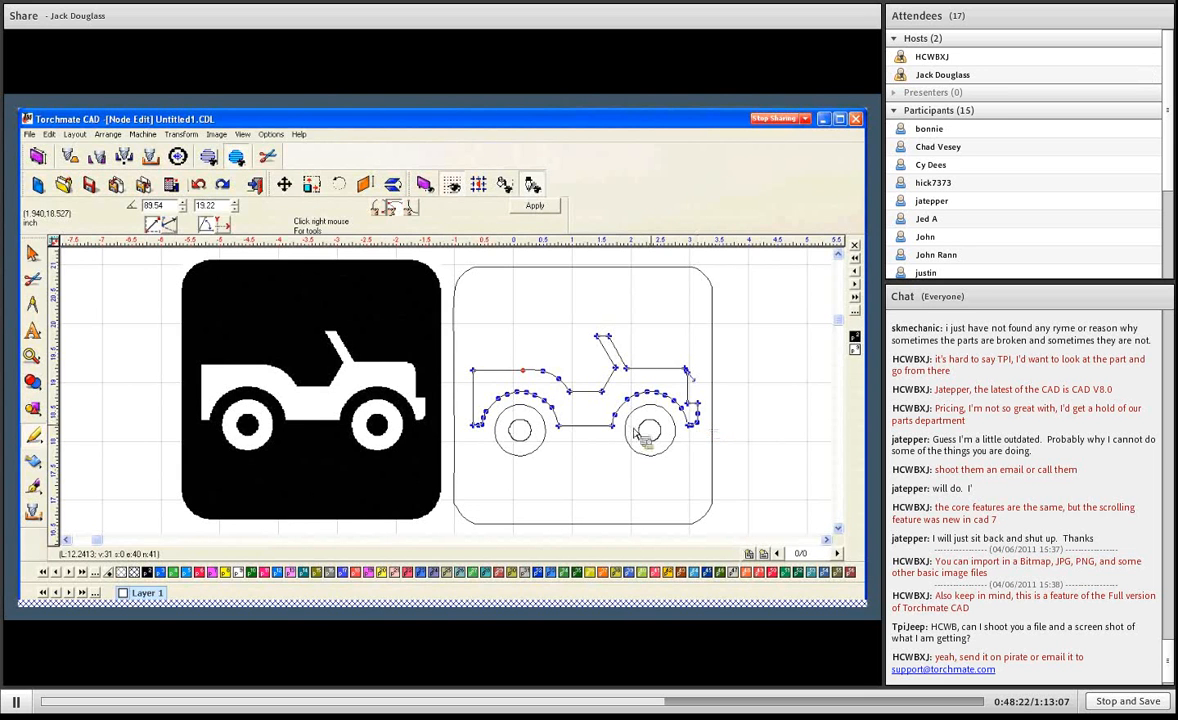
click(535, 205)
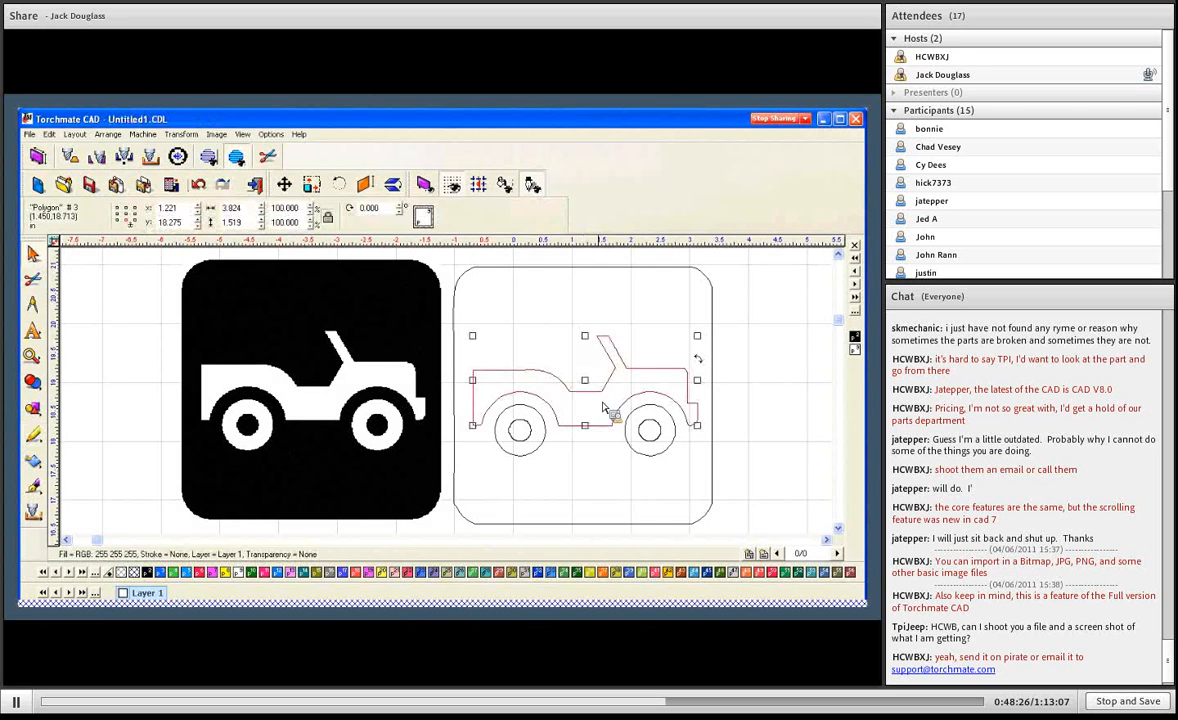
- Delete the jeep bitmap together with all of its traced outlines from the drawing
scroll(415, 391, down, 3)
click(422, 303)
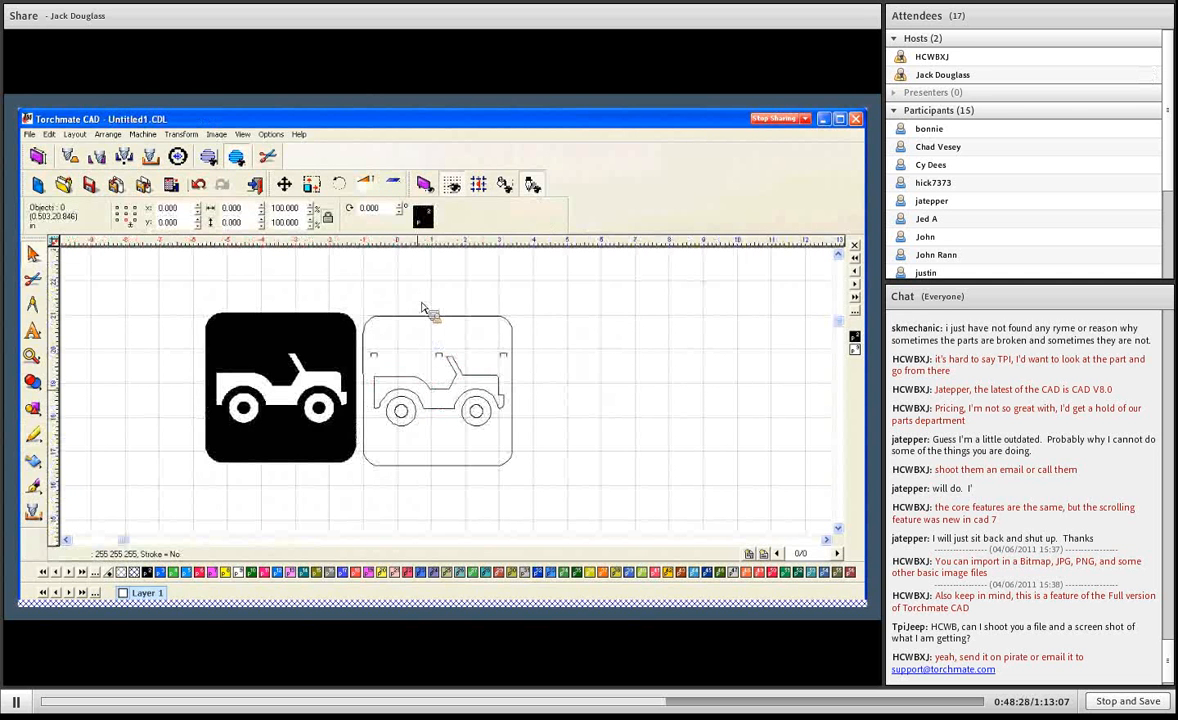
scroll(428, 424, down, 2)
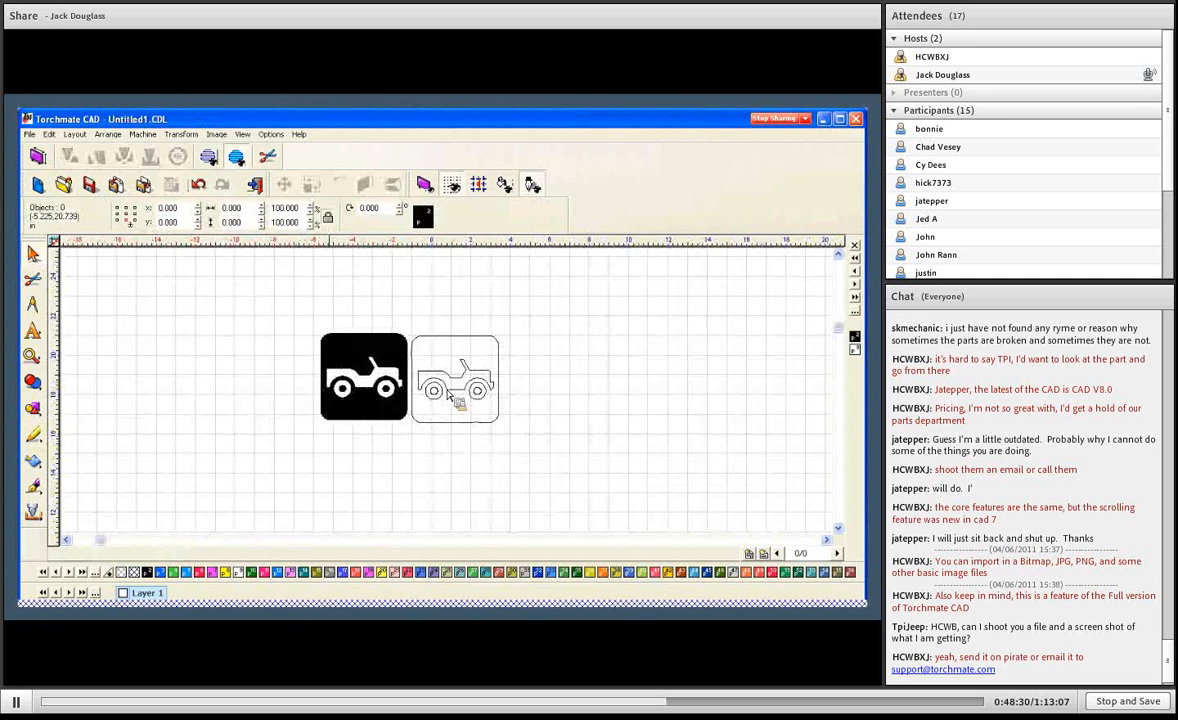
click(333, 347)
drag(288, 303, 520, 438)
drag(437, 392, 522, 442)
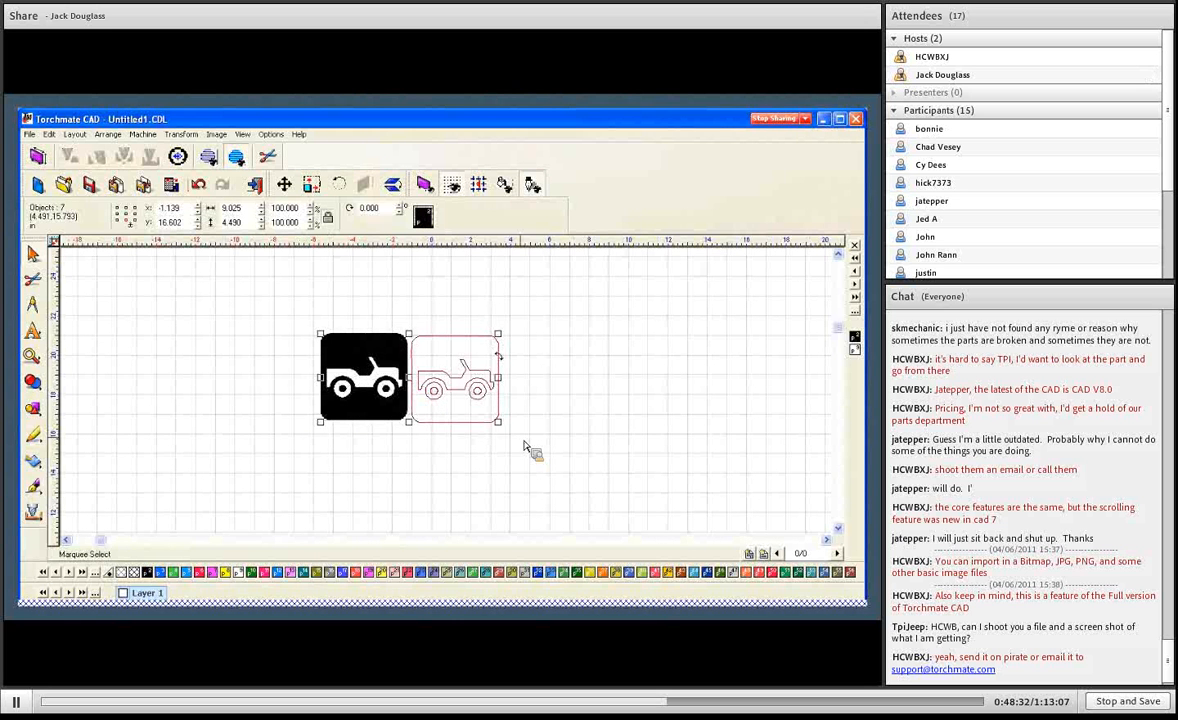
key(Delete)
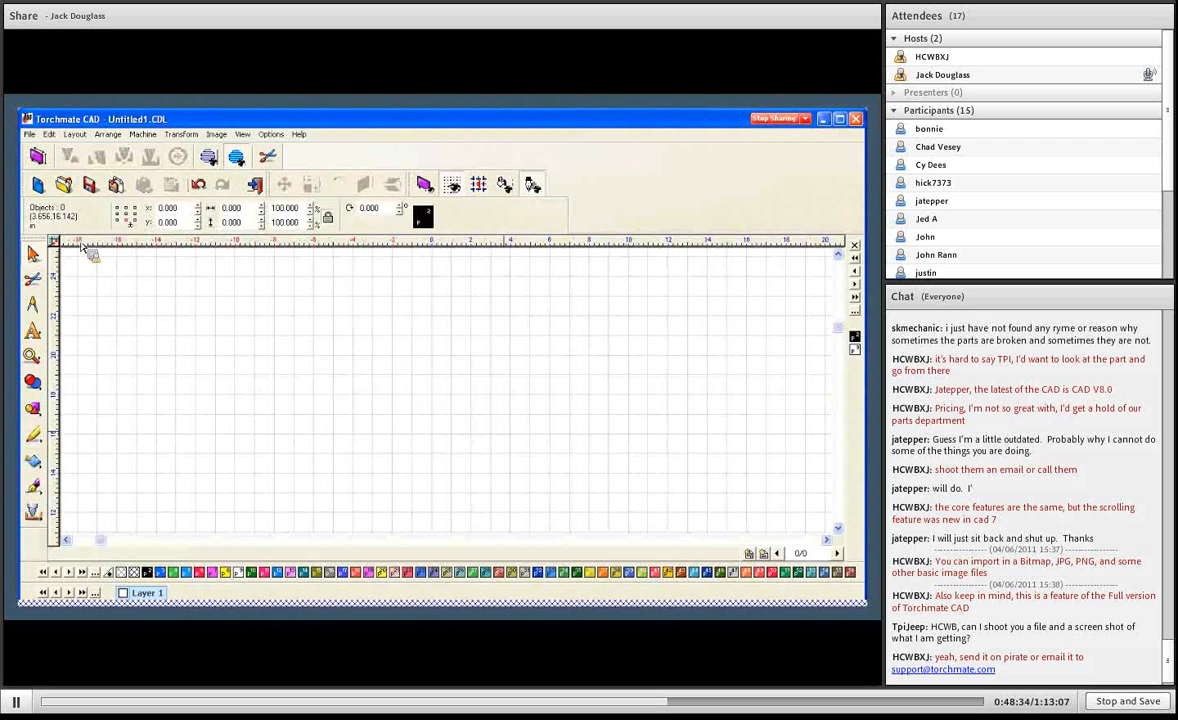
- Import the cow image from the Scan Tools Samples folder and place it in the empty drawing
click(33, 137)
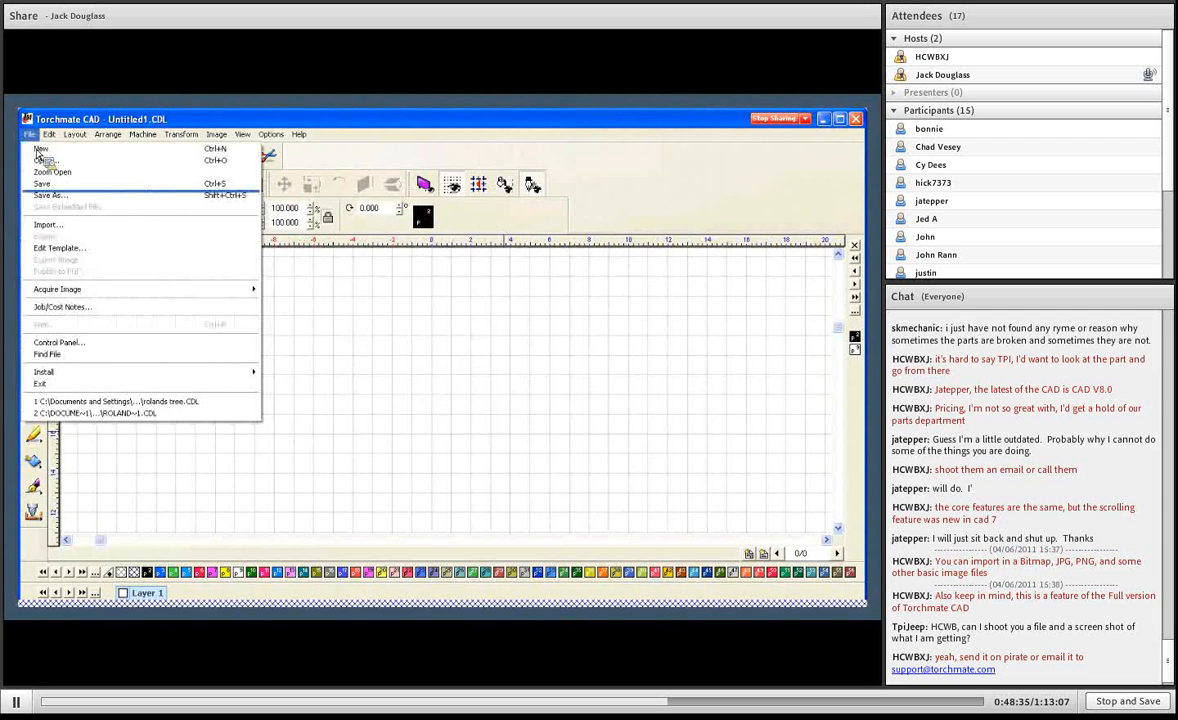
click(49, 228)
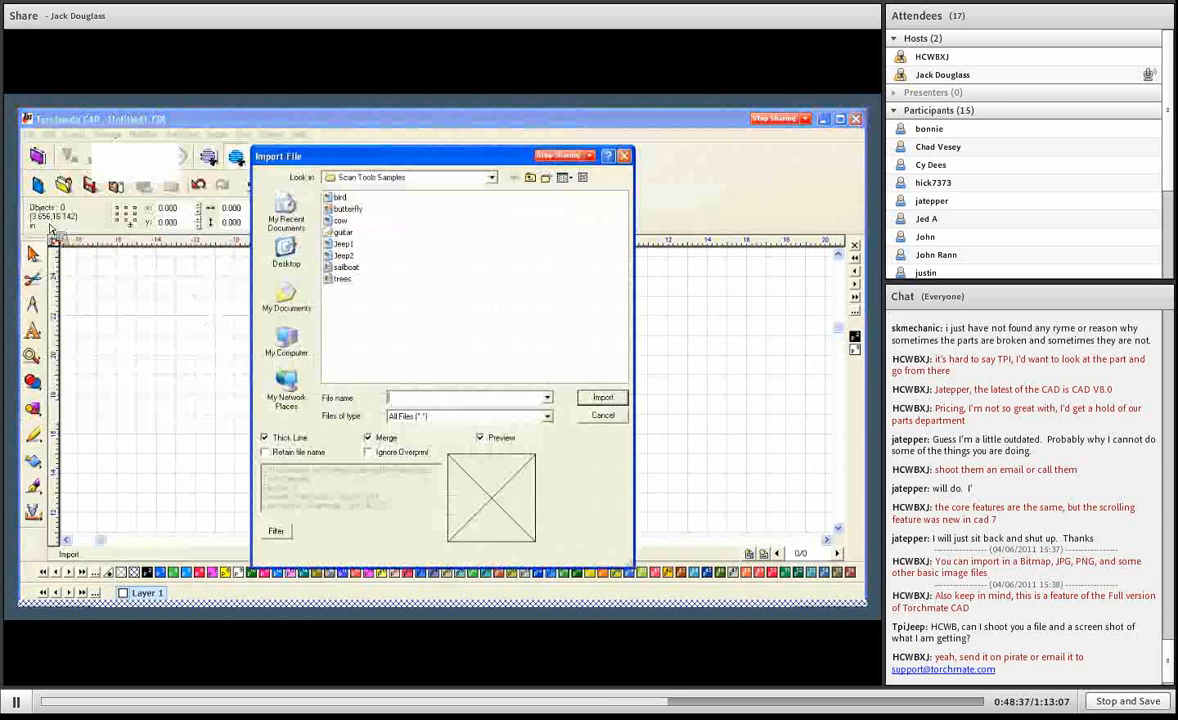
double_click(322, 212)
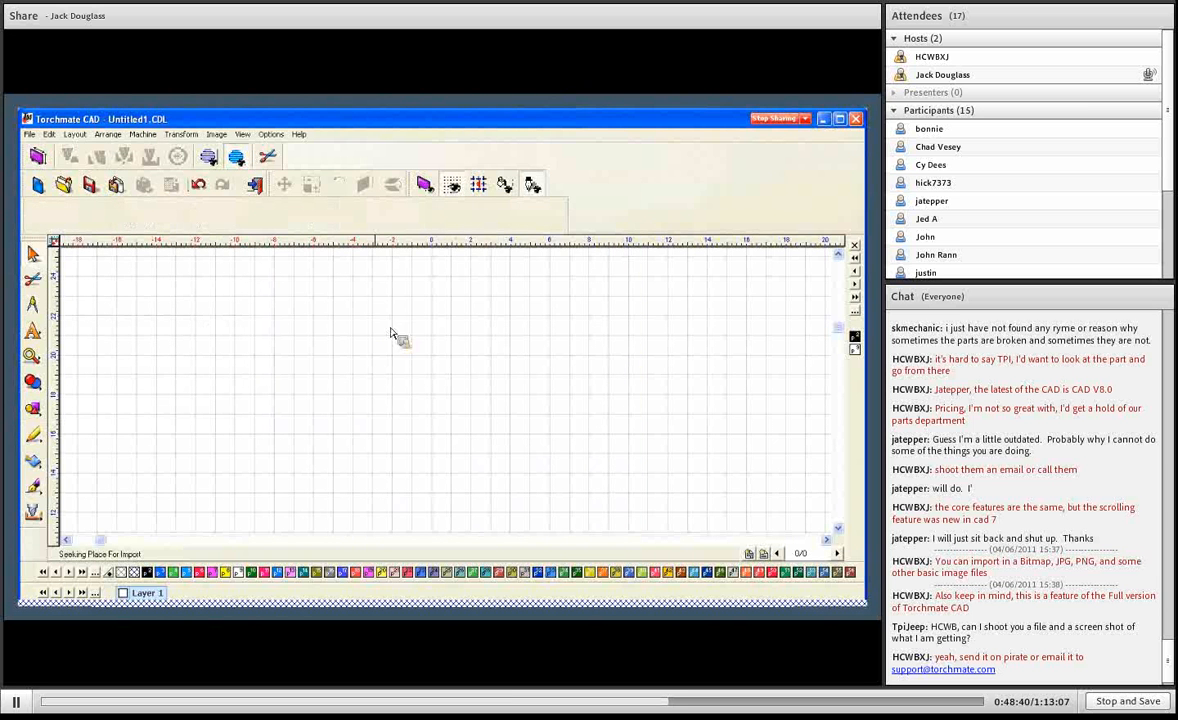
click(478, 405)
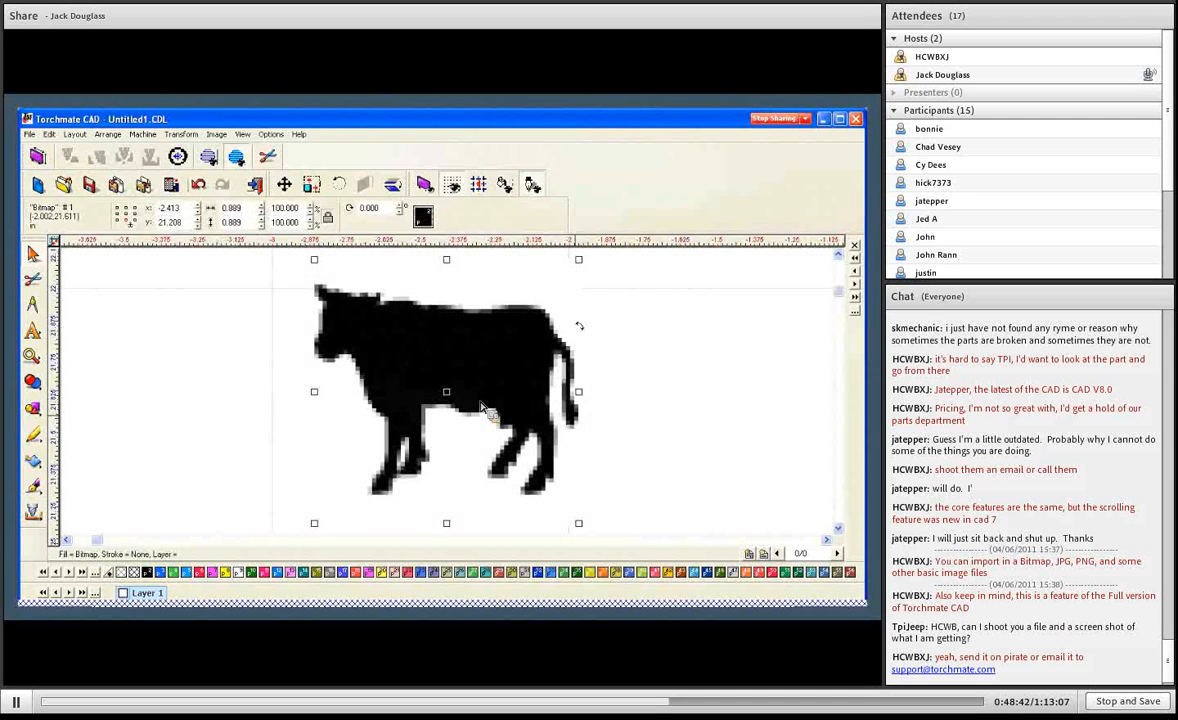
- Enlarge the cow bitmap proportionally to about 2.08 in square and examine the pixels along its edges
scroll(465, 401, down, 1)
scroll(450, 397, down, 1)
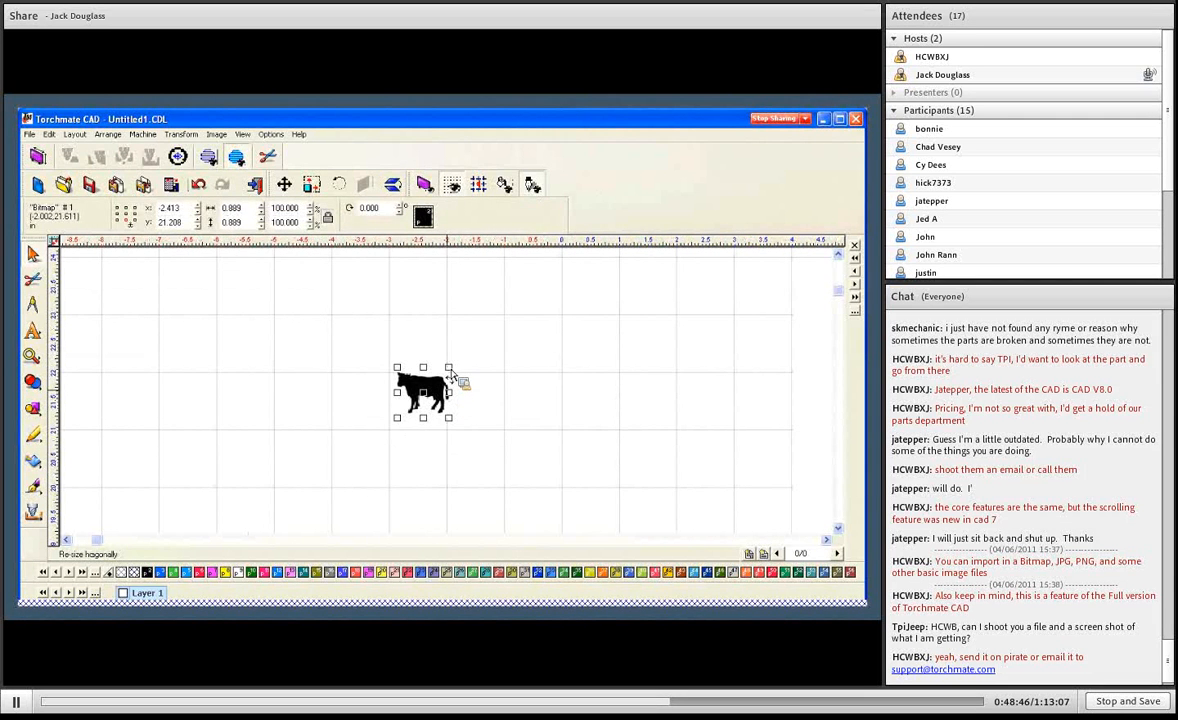
drag(449, 369, 516, 300)
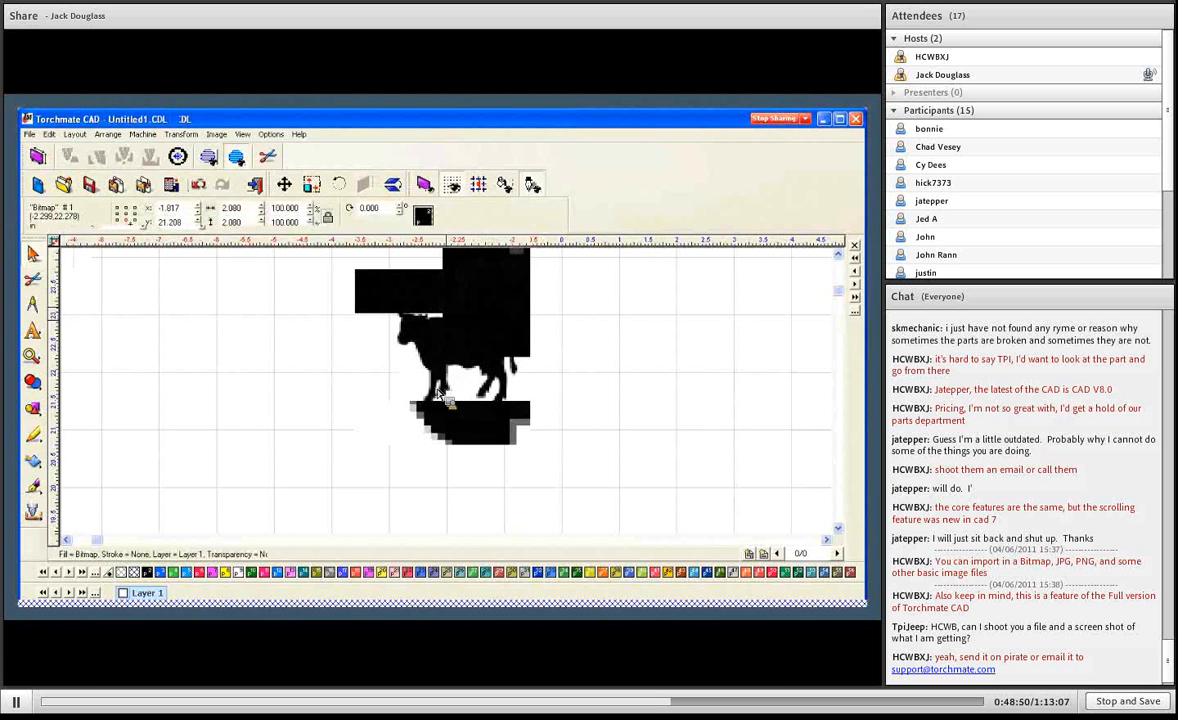
scroll(440, 394, up, 1)
scroll(410, 368, up, 1)
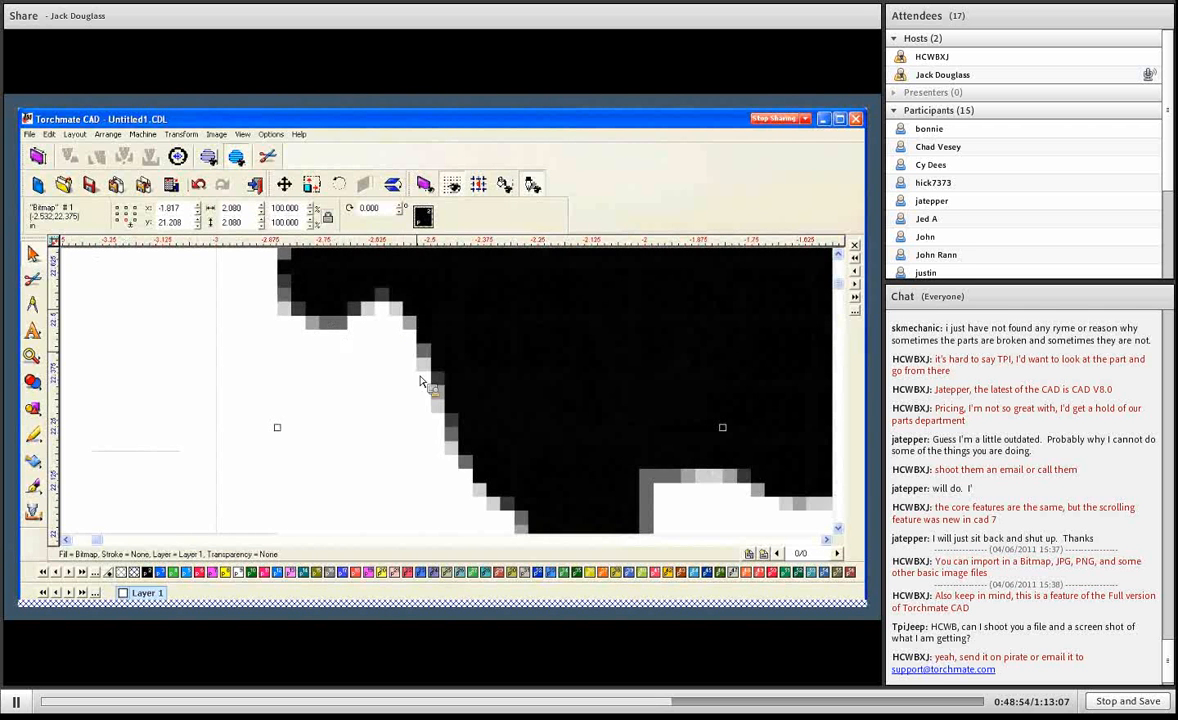
scroll(445, 395, down, 1)
scroll(452, 399, down, 2)
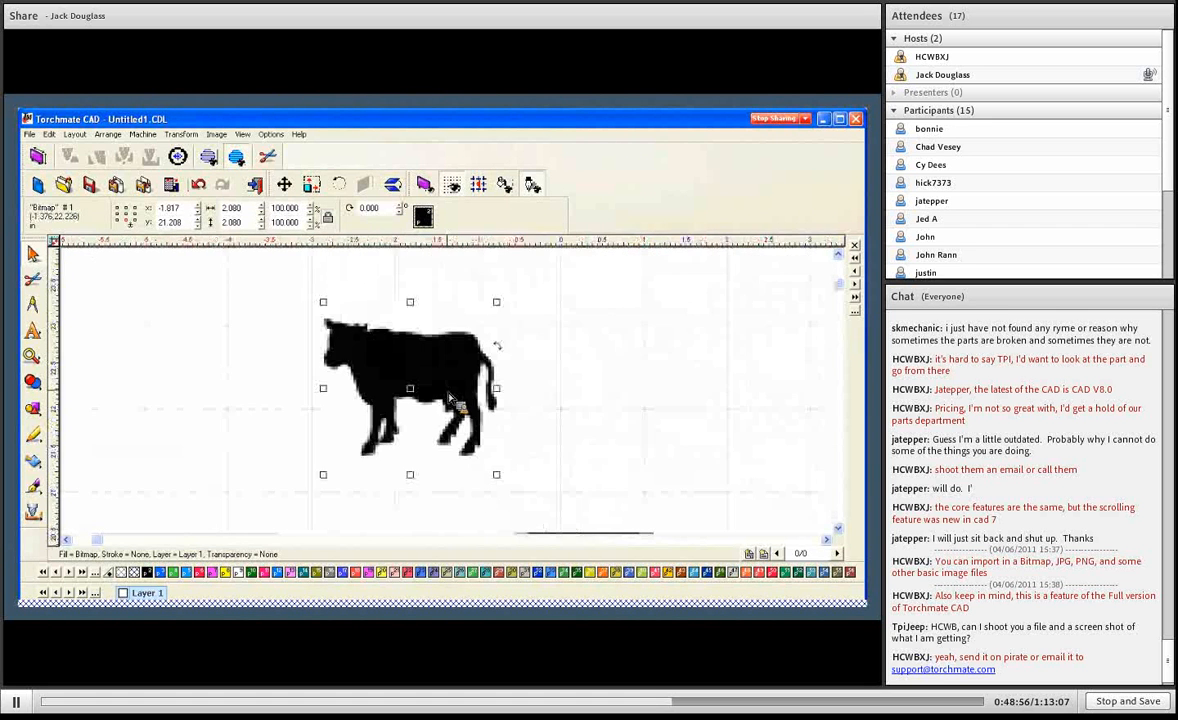
- Trace the enlarged cow bitmap with the LOGO-Long Lines & Curves setup and leave vectorization mode
scroll(441, 383, up, 1)
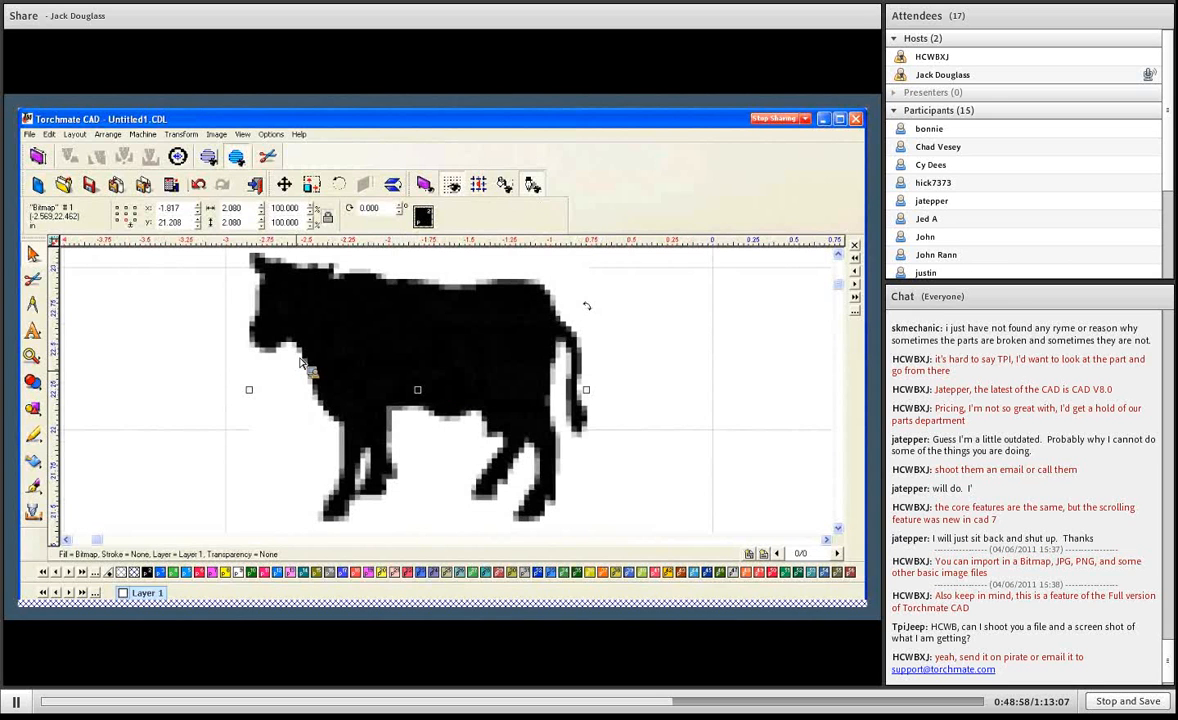
click(35, 461)
click(68, 467)
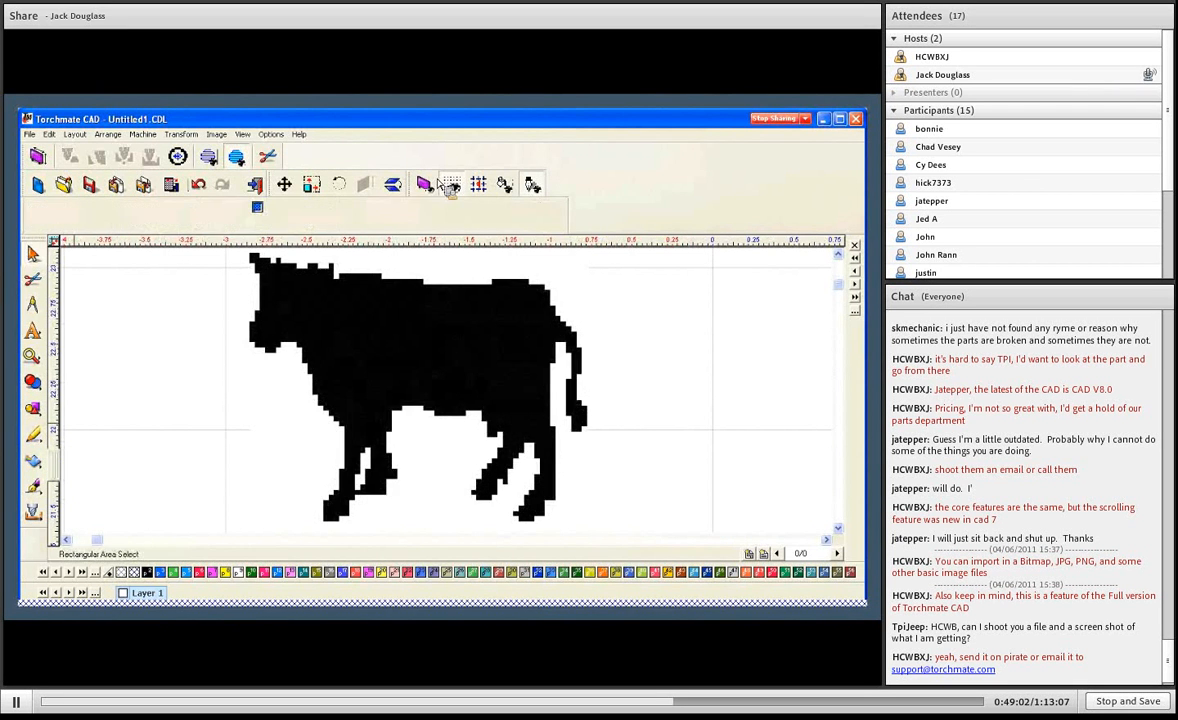
click(450, 186)
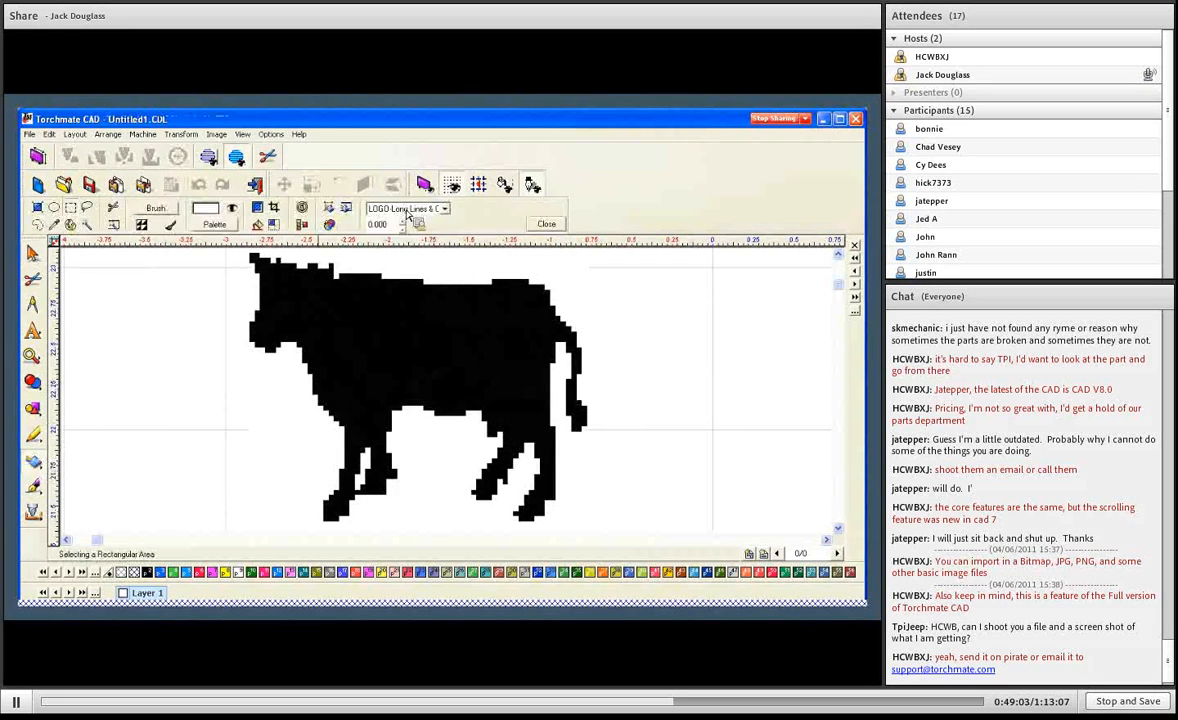
click(329, 208)
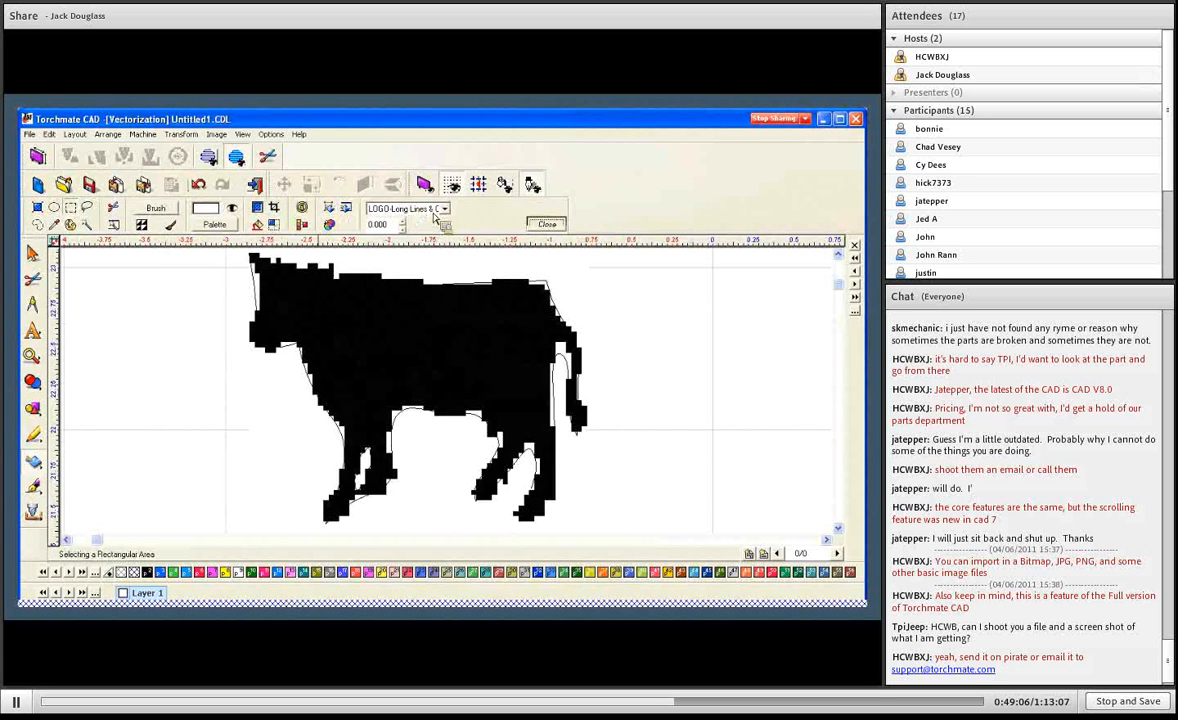
click(496, 377)
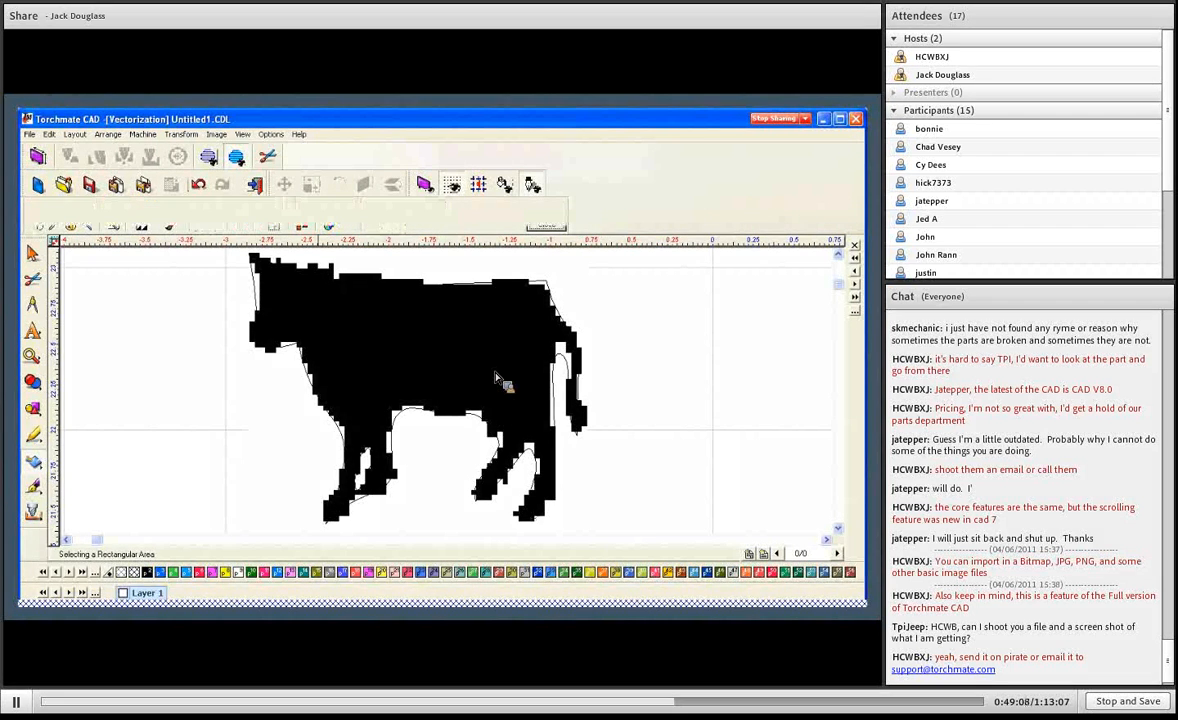
click(567, 365)
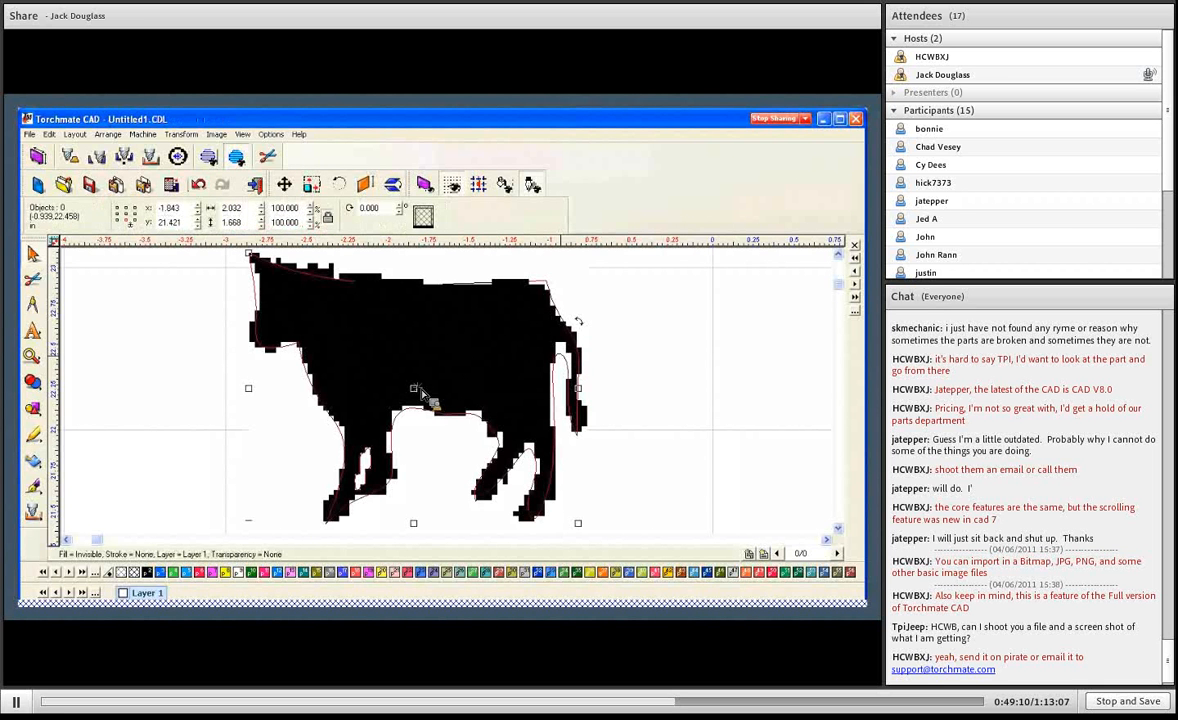
- Move the traced cow outline to the right of the bitmap for comparison, and delete that outline
drag(393, 364, 727, 390)
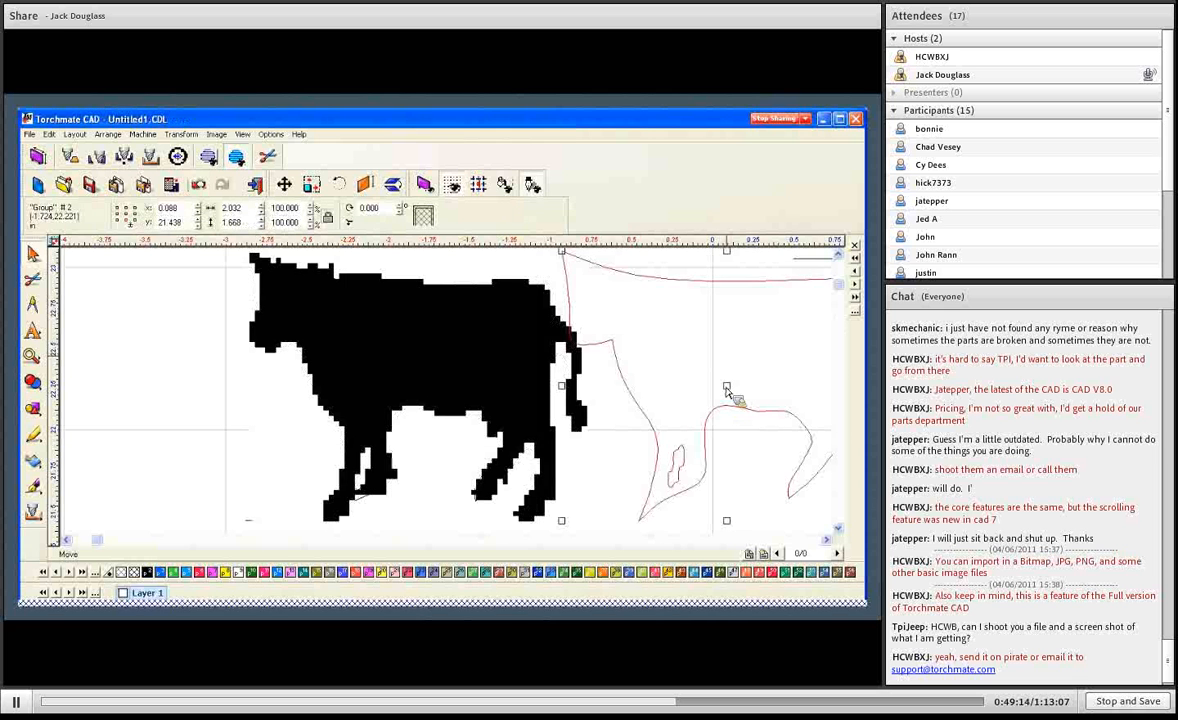
scroll(728, 400, down, 1)
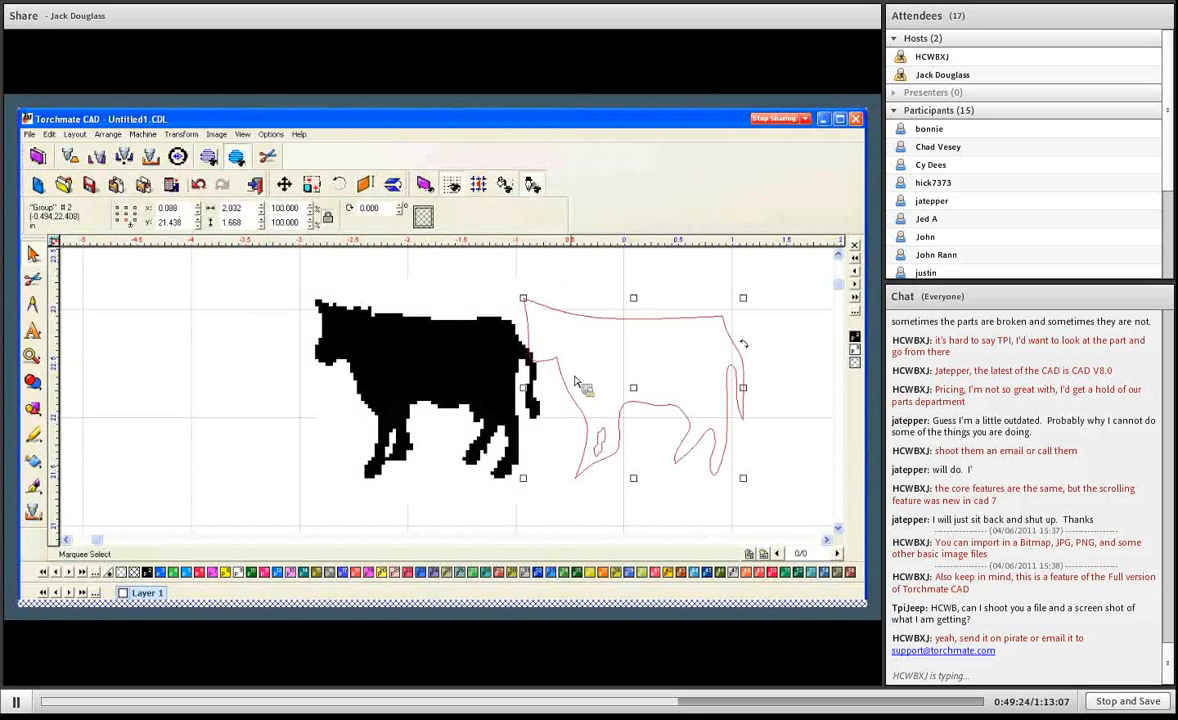
key(Delete)
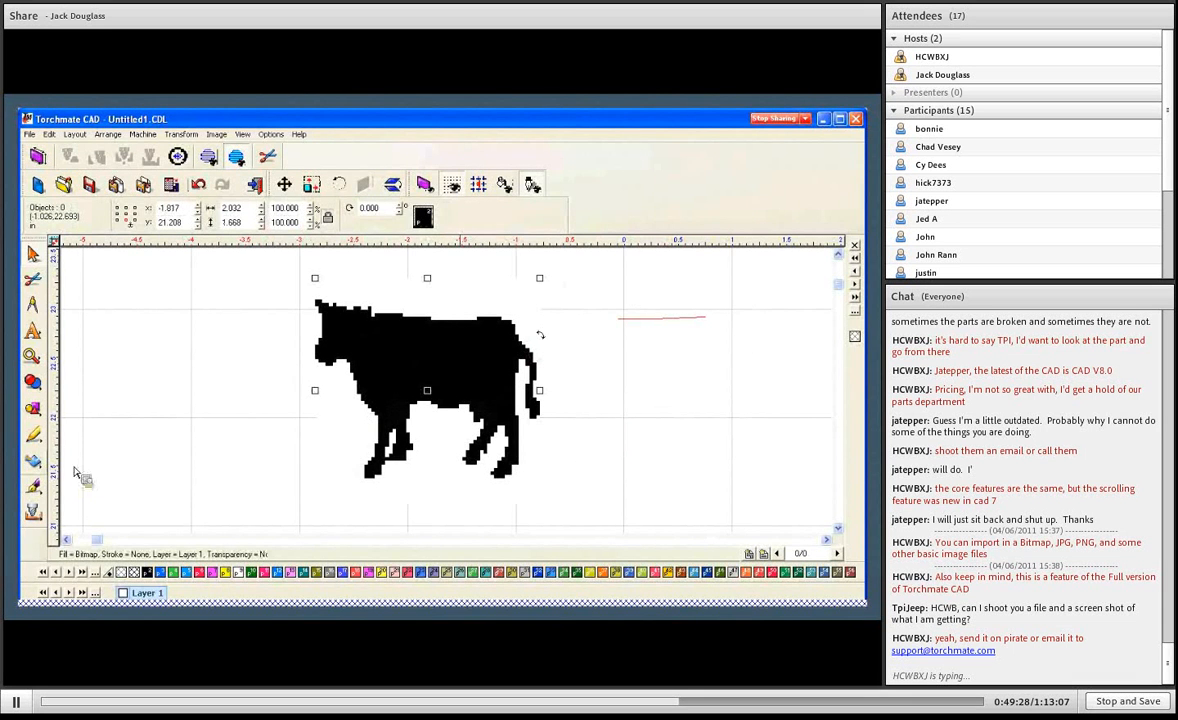
- Retrace the cow bitmap with both tolerance and corners set to 10, and move the bitmap clear of the outline
click(73, 470)
click(347, 207)
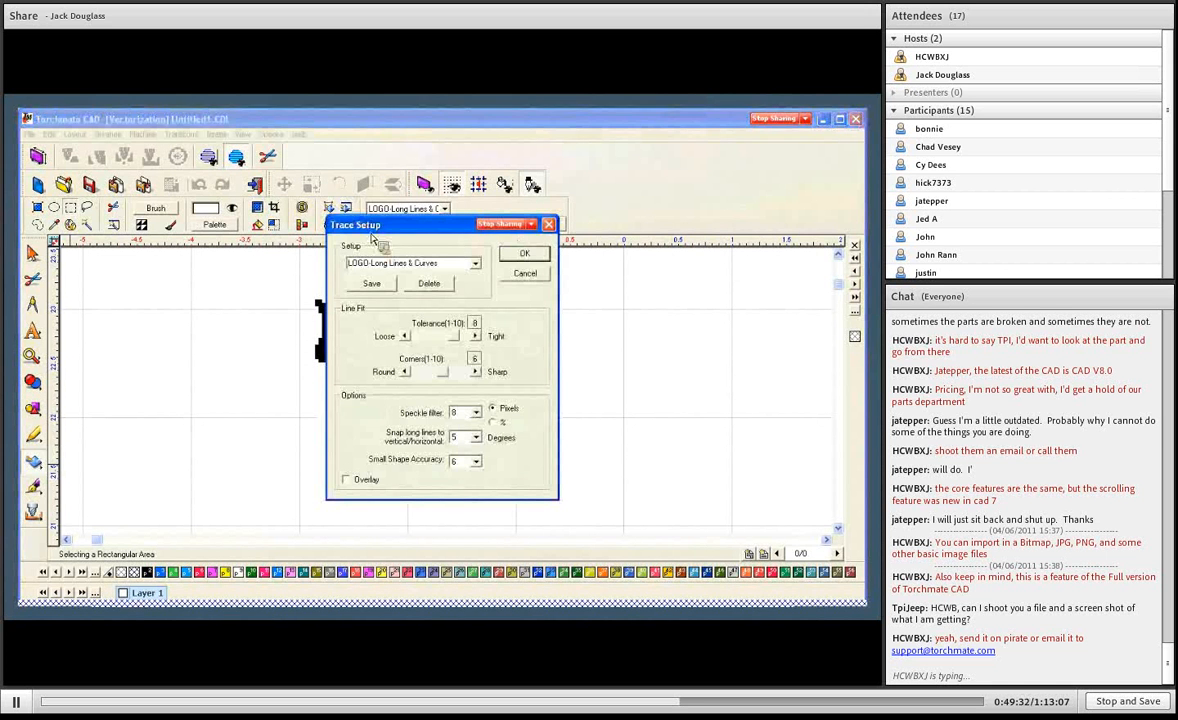
drag(455, 338, 480, 374)
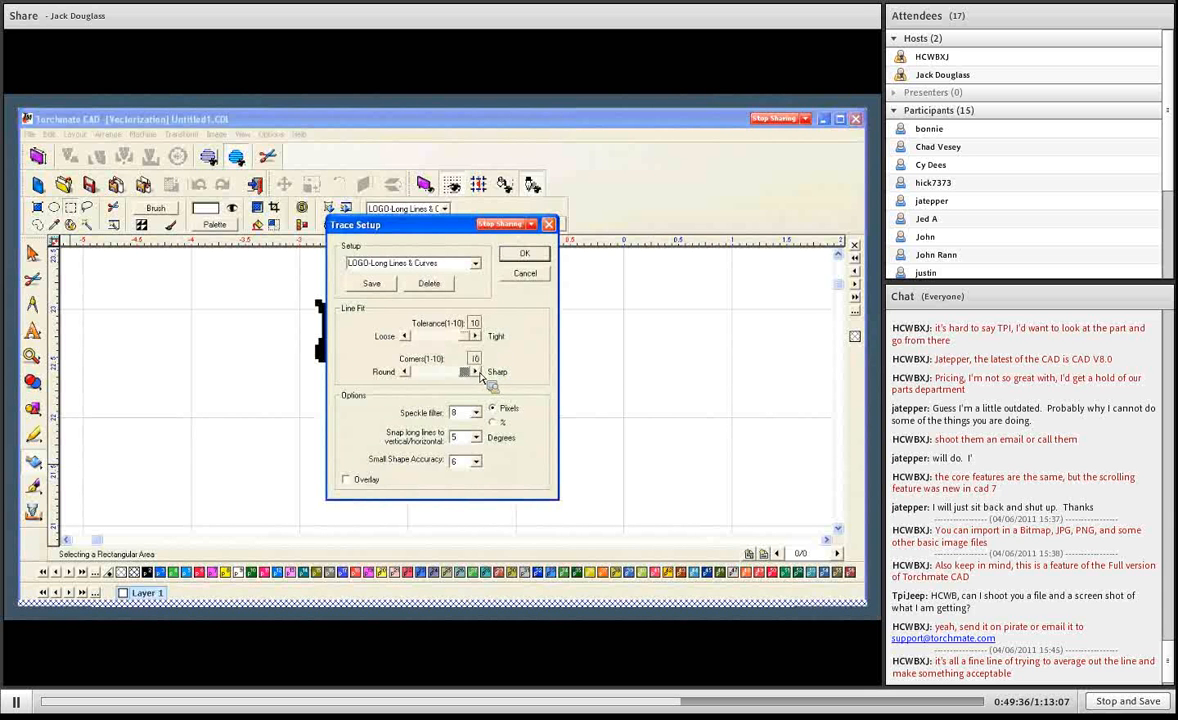
click(522, 256)
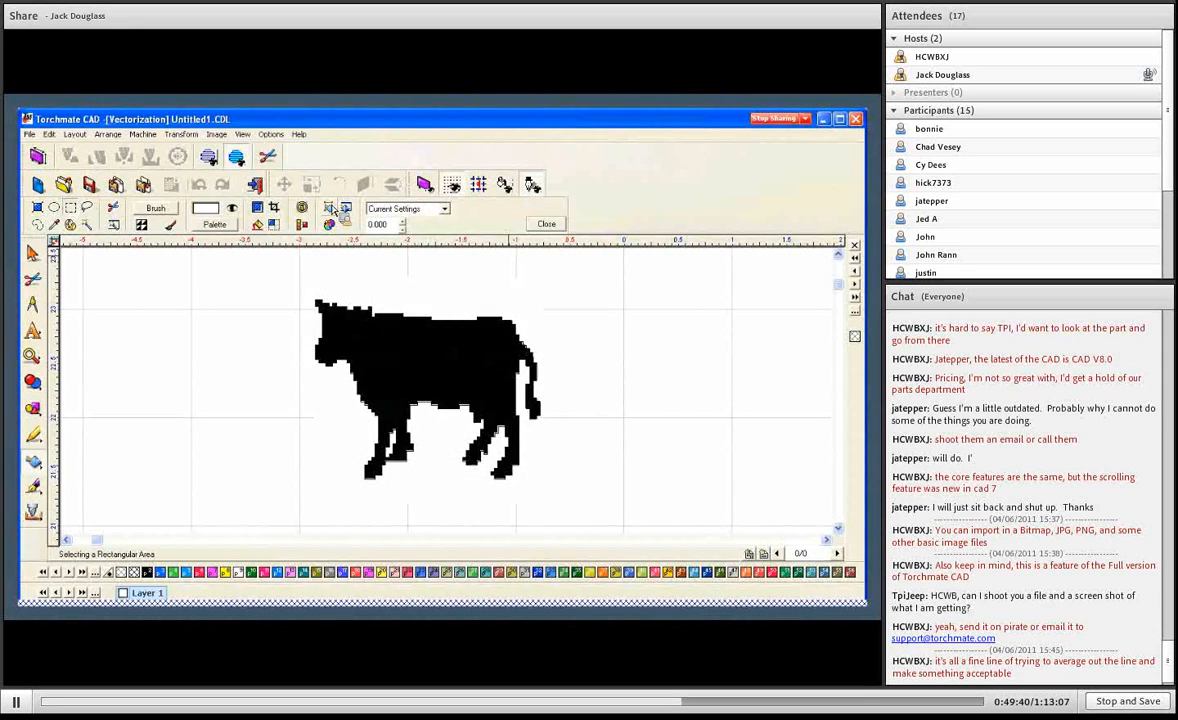
click(547, 225)
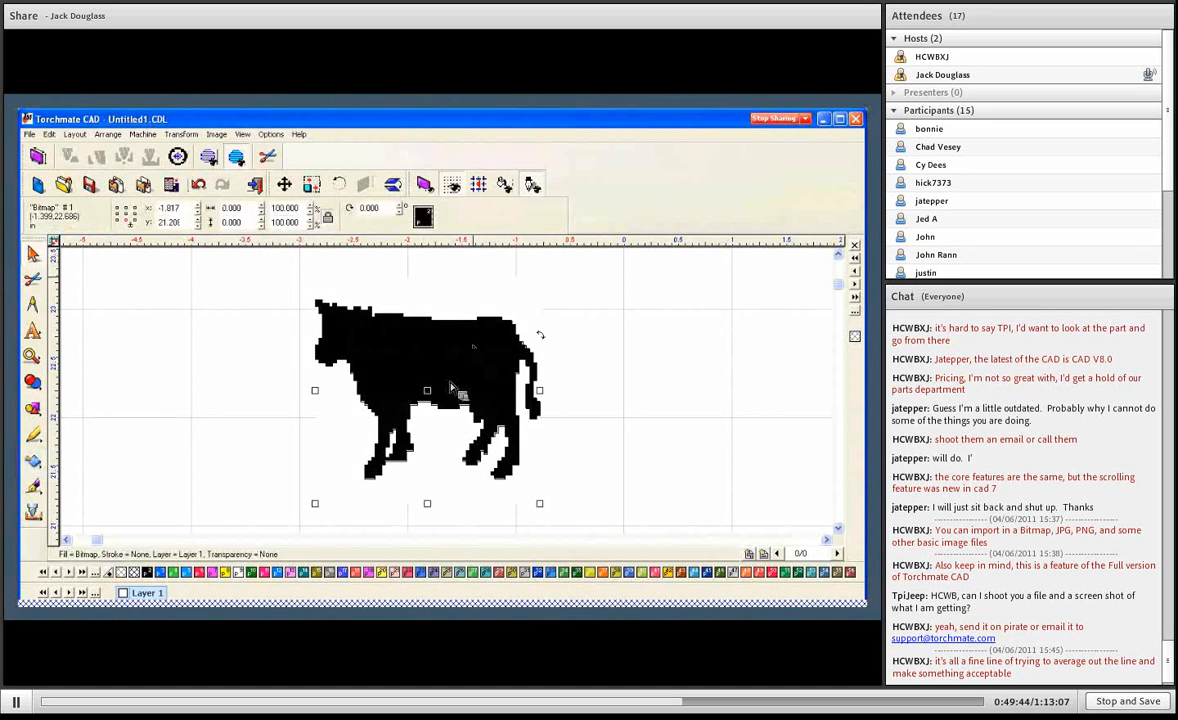
drag(447, 385, 237, 398)
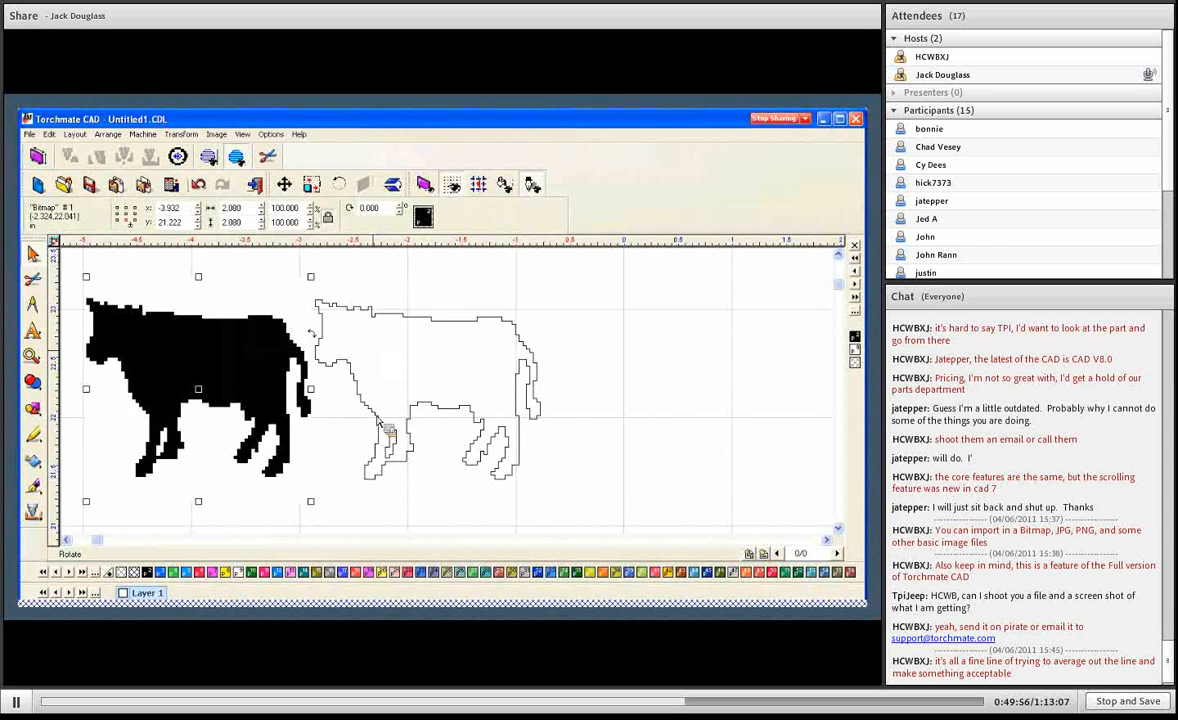
- Combine the two polygons of the traced cow group into a single path with Make Path
click(350, 384)
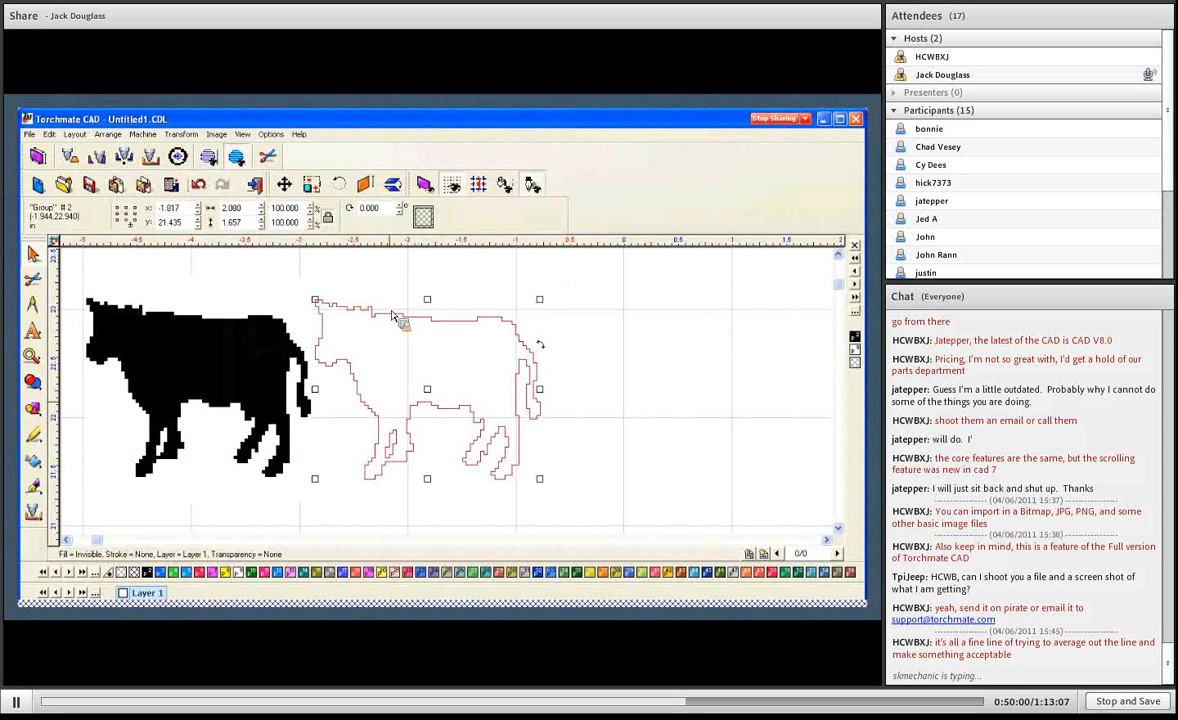
double_click(394, 318)
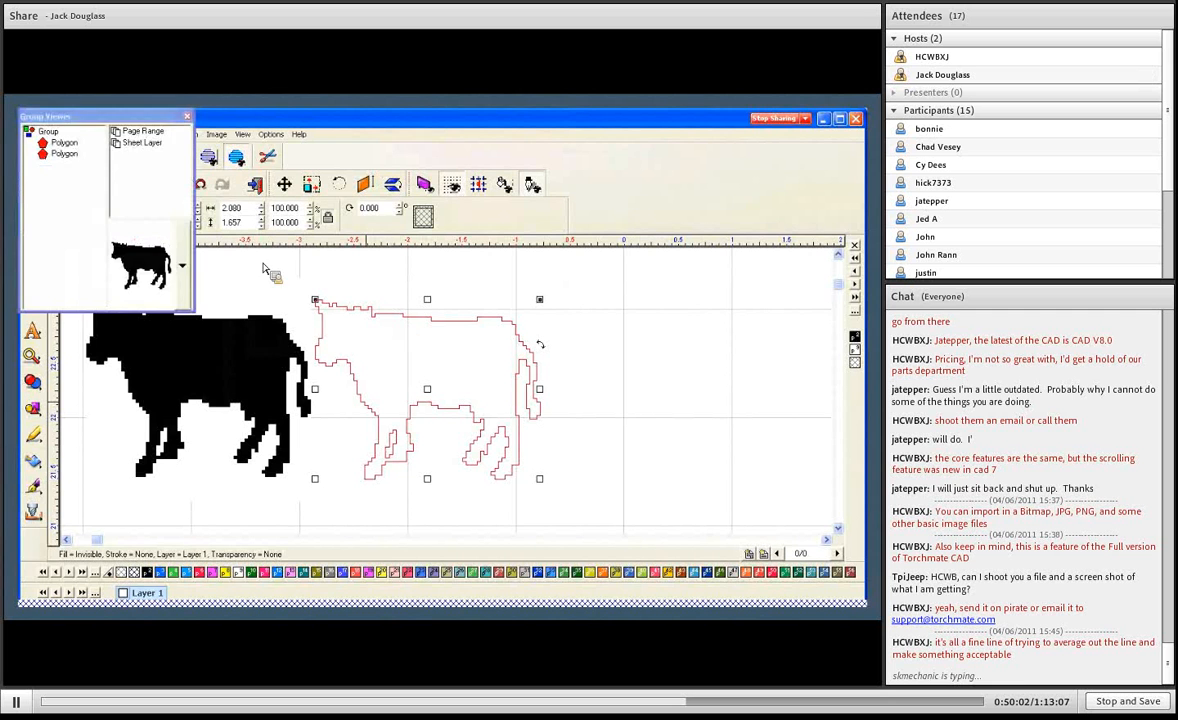
click(108, 134)
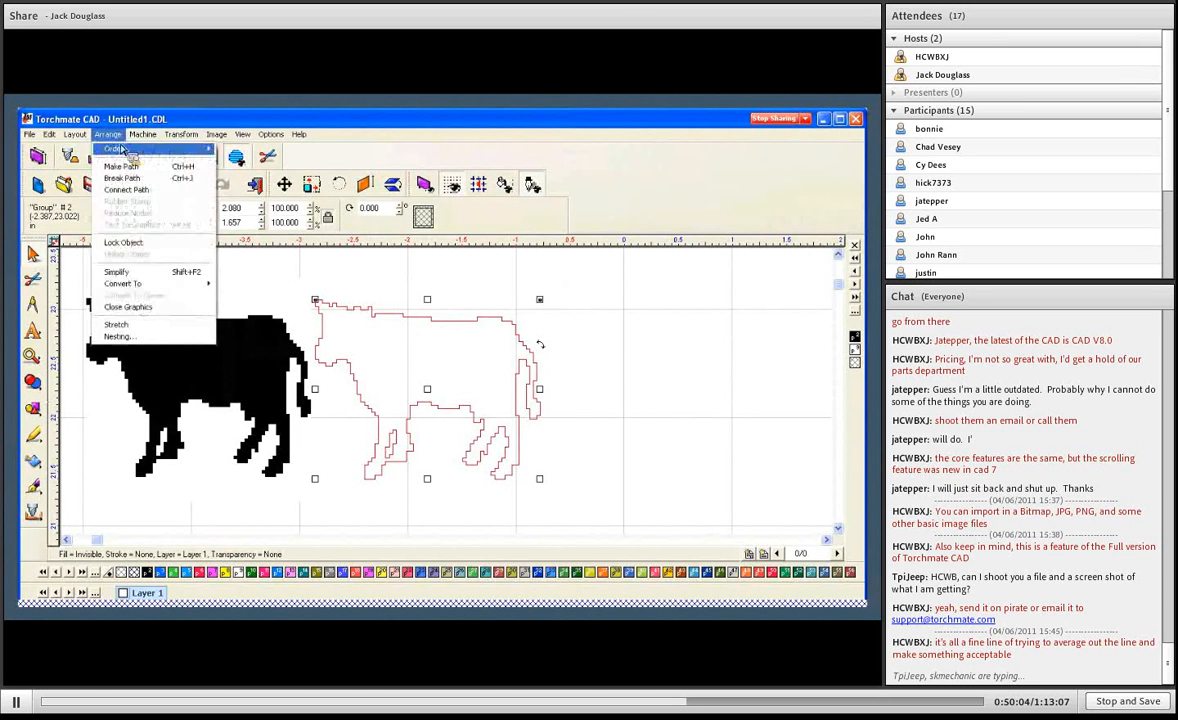
click(121, 166)
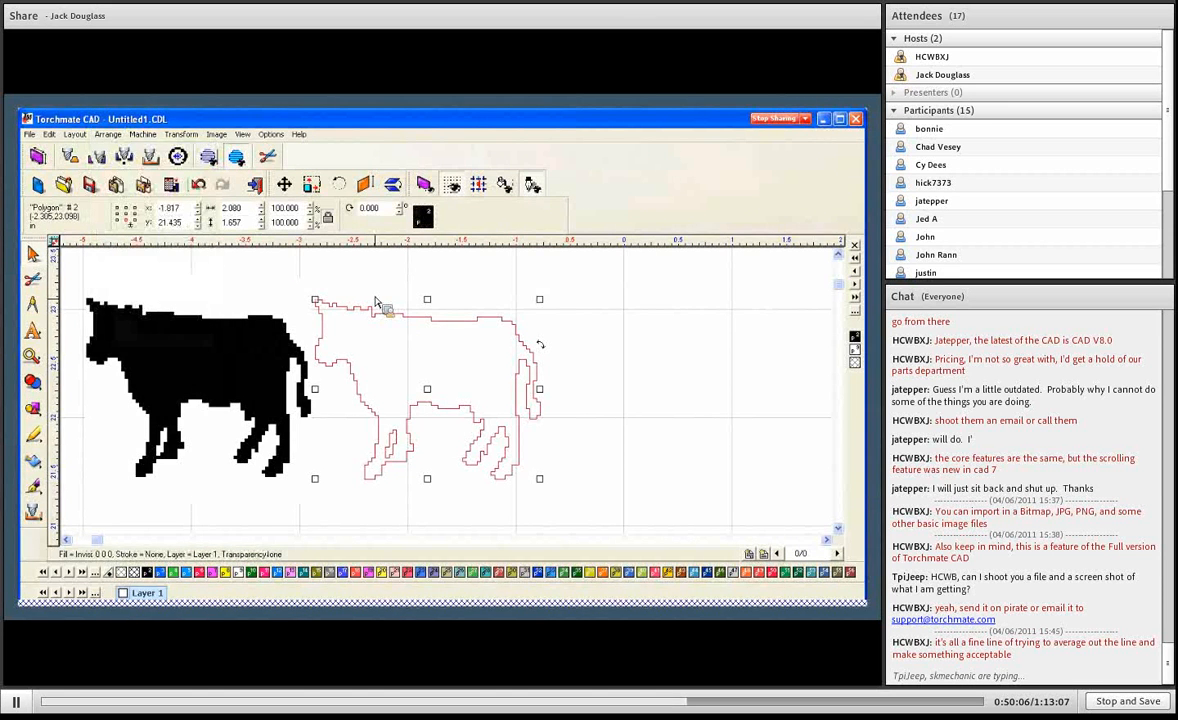
- Examine the nodes along the stepped edges of the traced cow in Node Edit and leave the editing mode
double_click(421, 318)
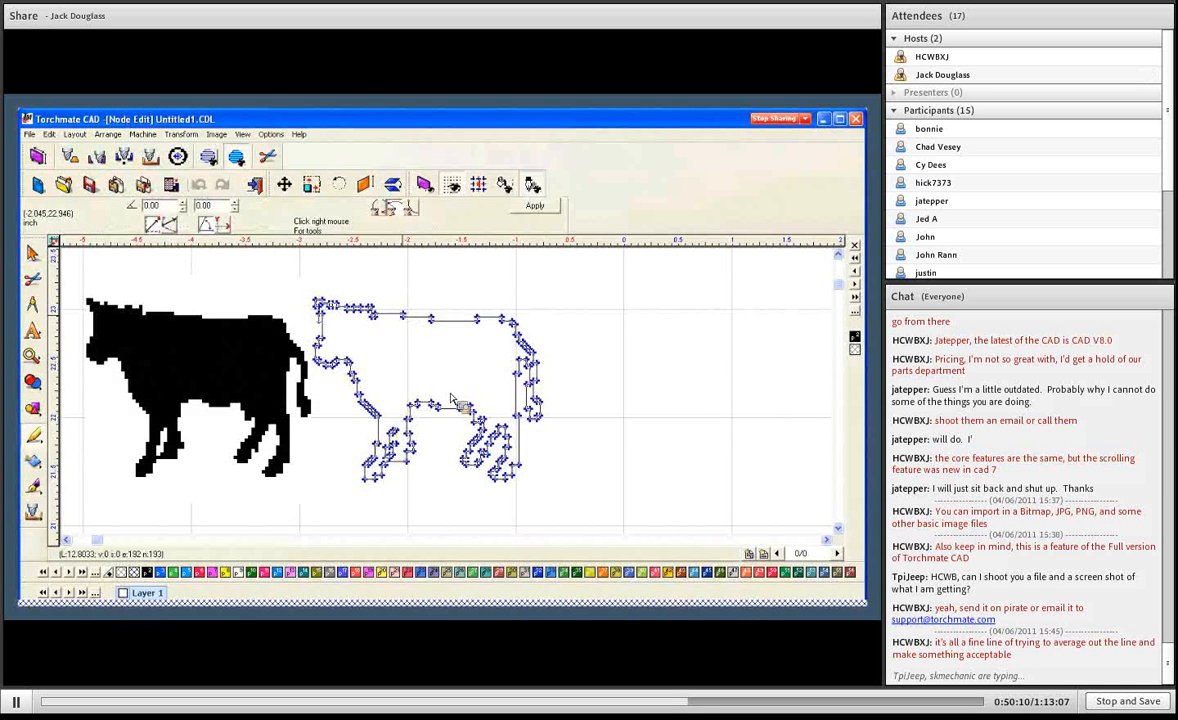
scroll(448, 392, up, 3)
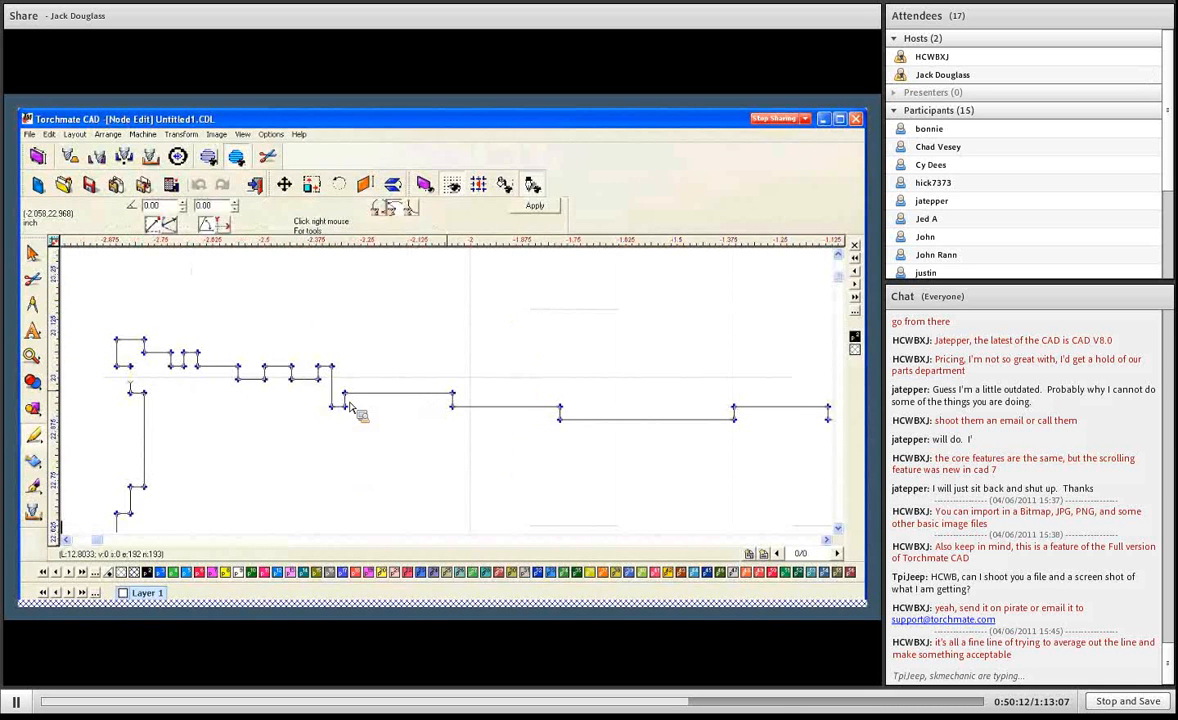
scroll(350, 408, down, 1)
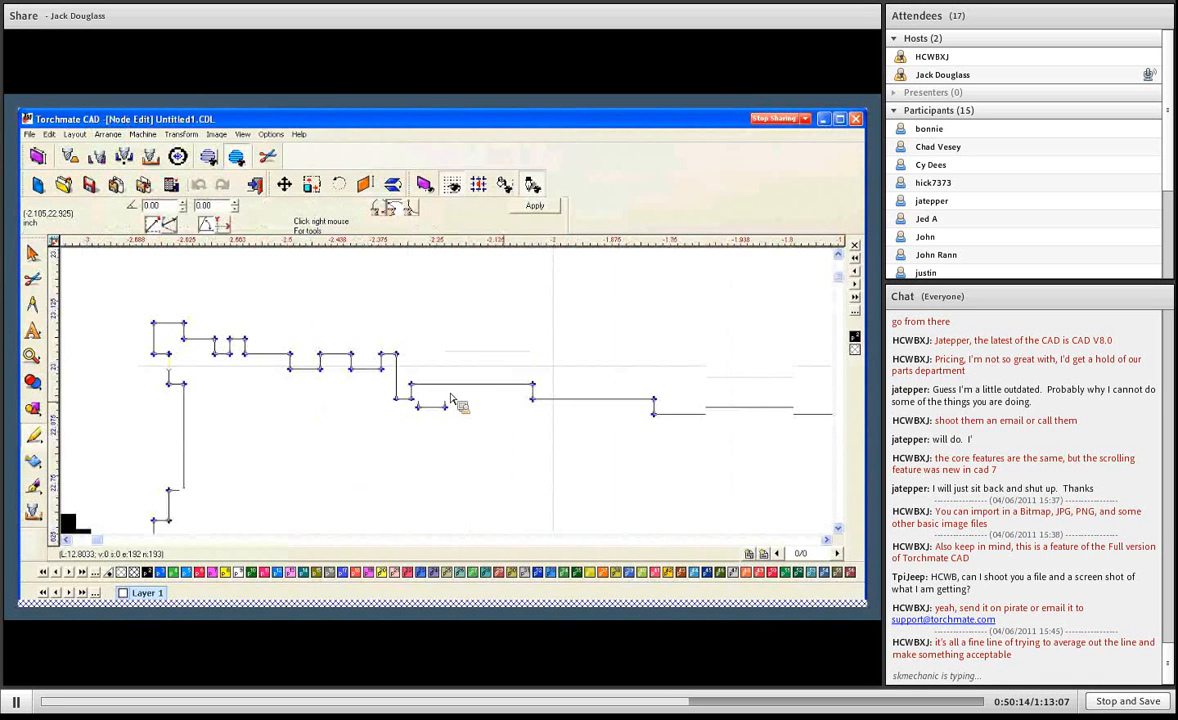
scroll(635, 410, down, 2)
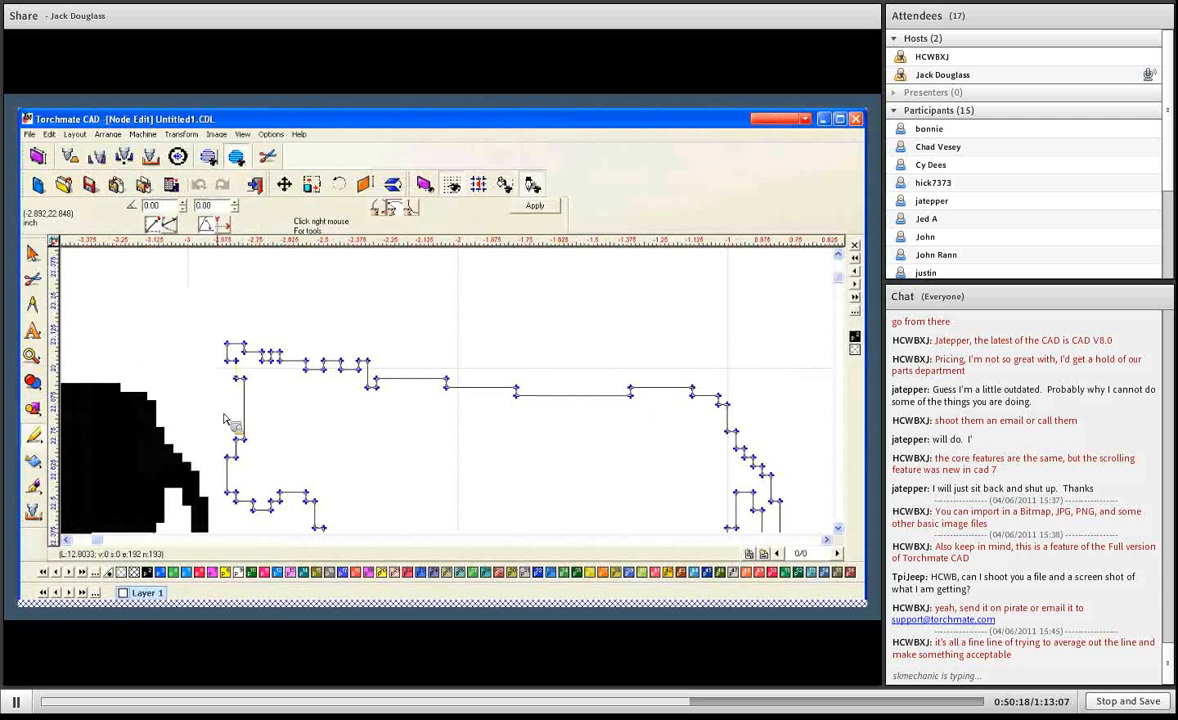
click(535, 206)
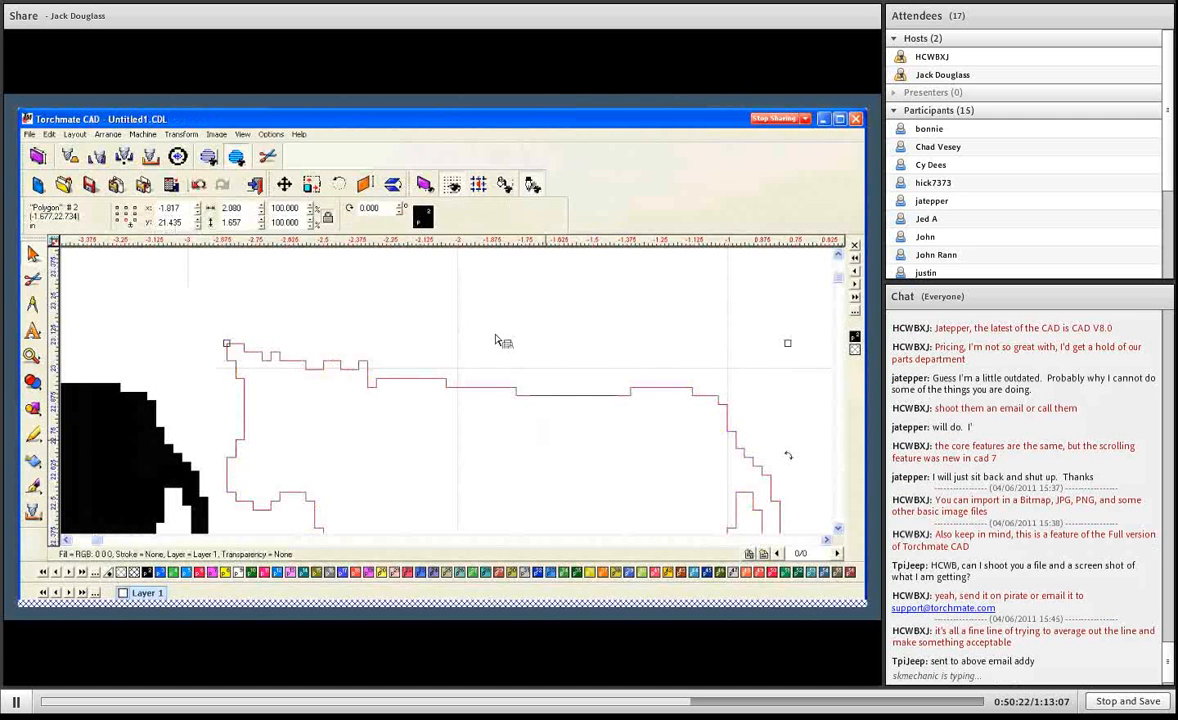
- Delete the traced cow path and the cow bitmap from the drawing
click(499, 337)
scroll(497, 378, down, 2)
click(495, 376)
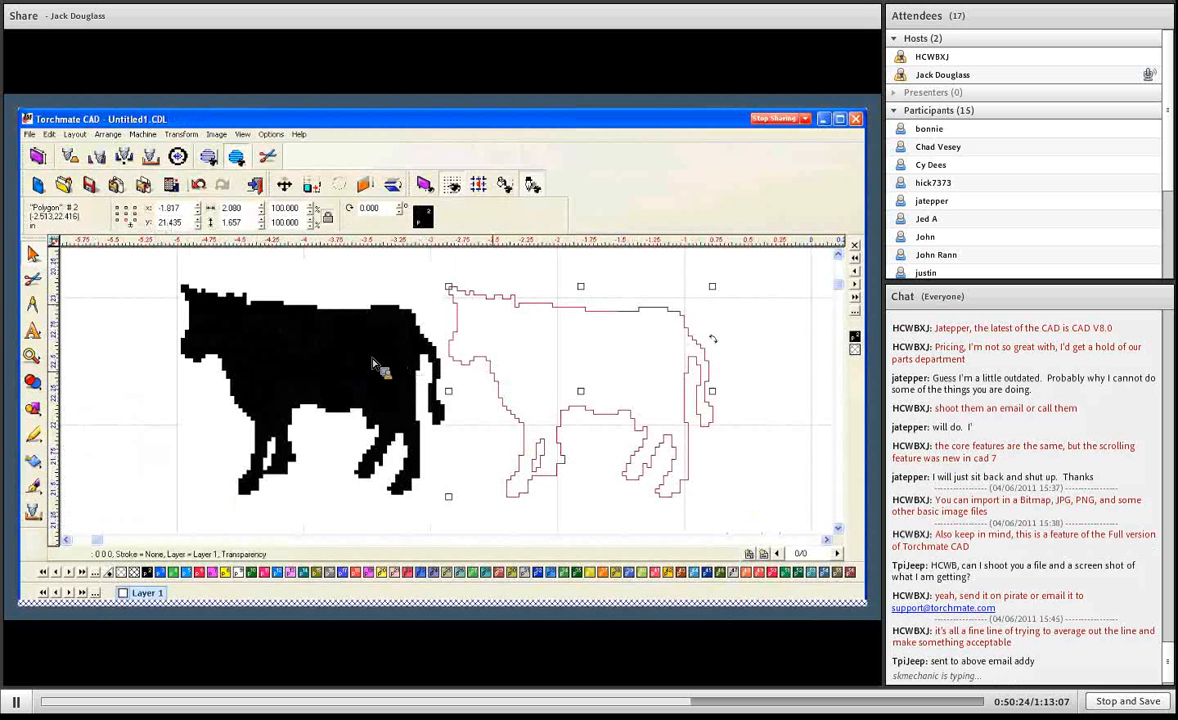
key(Delete)
click(381, 355)
key(Delete)
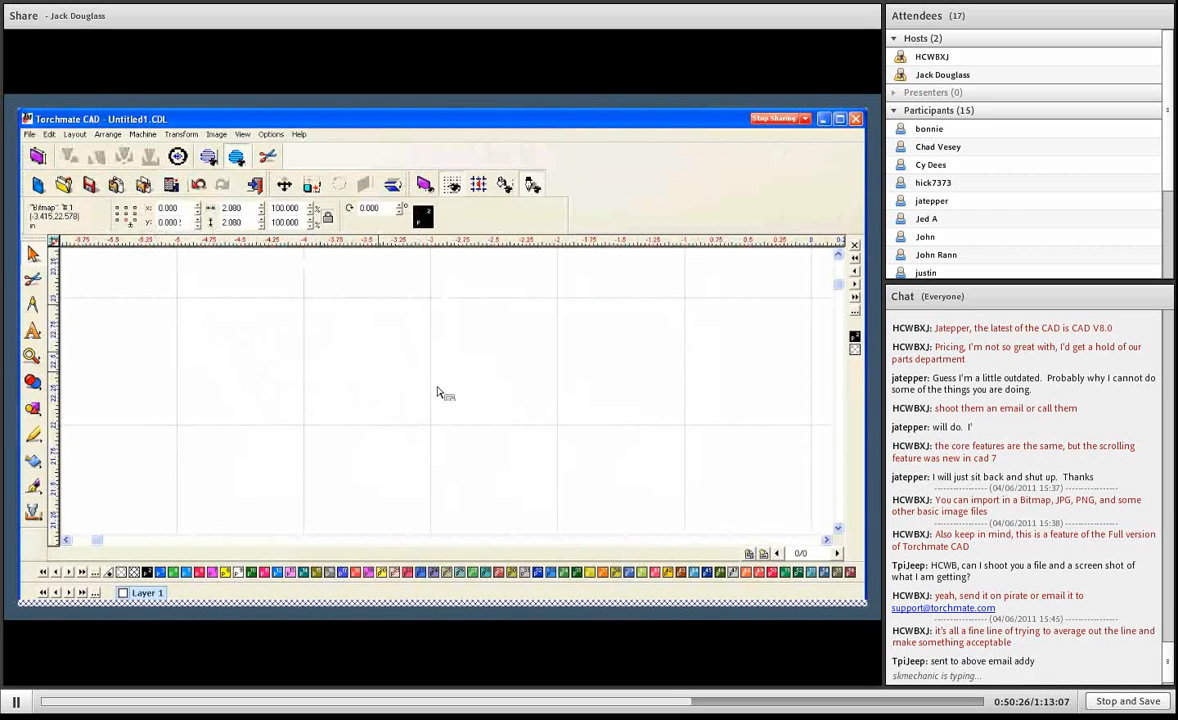
- Import the Jeep2 image from the Scan Tools Samples folder into the empty drawing with a transparent threshold of 127
scroll(415, 372, down, 4)
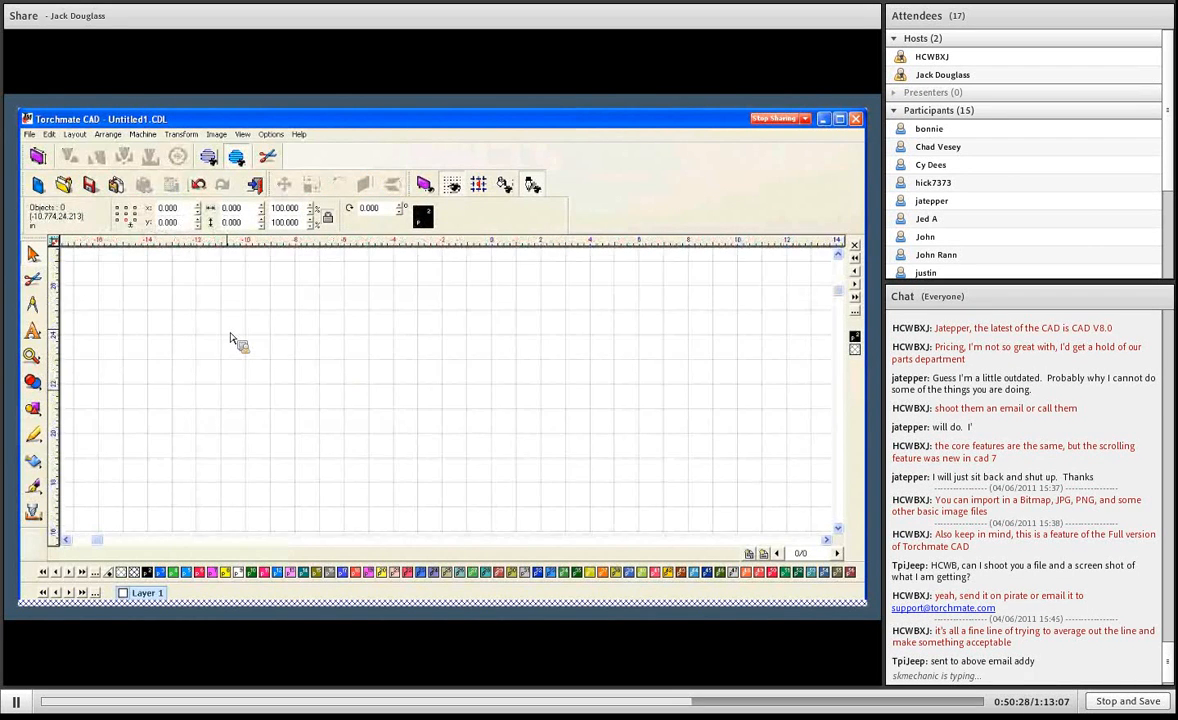
scroll(686, 431, down, 2)
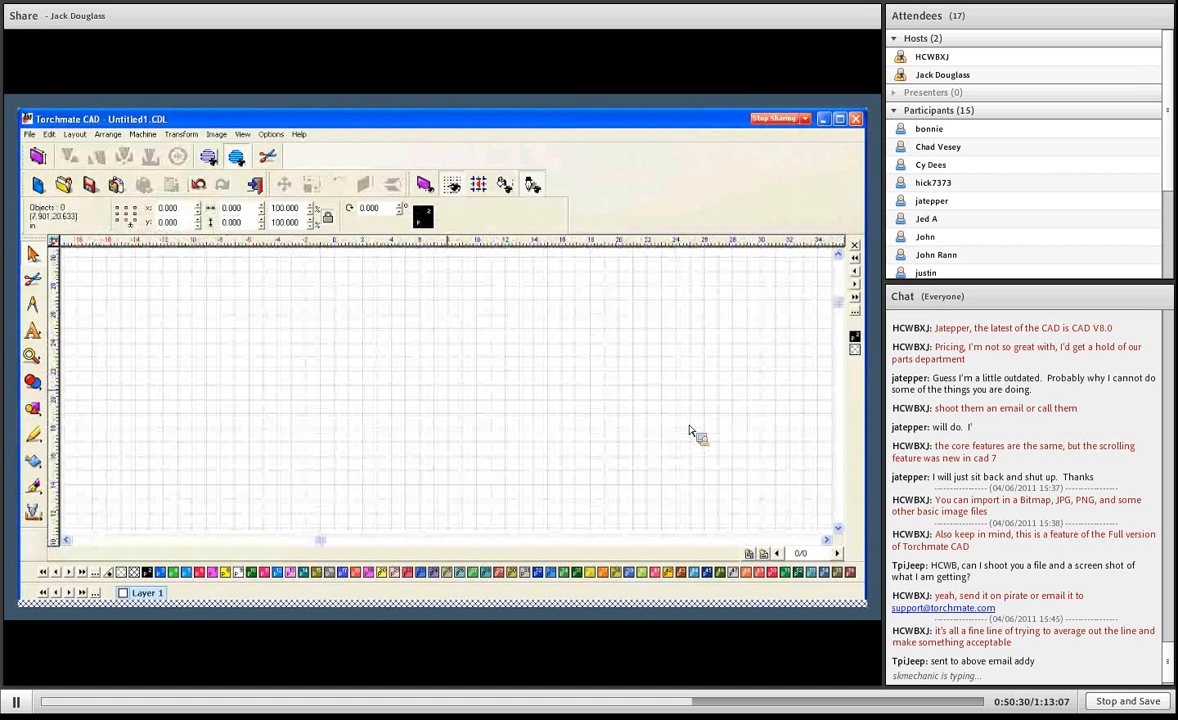
scroll(460, 400, up, 1)
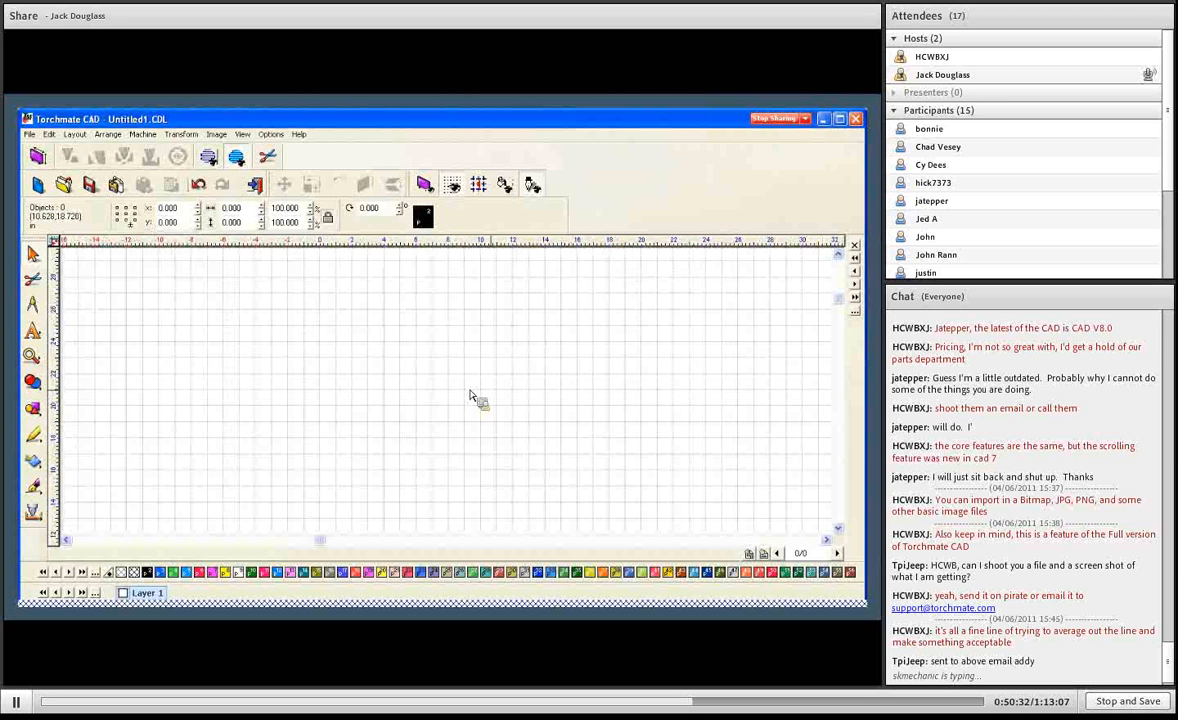
scroll(452, 400, up, 1)
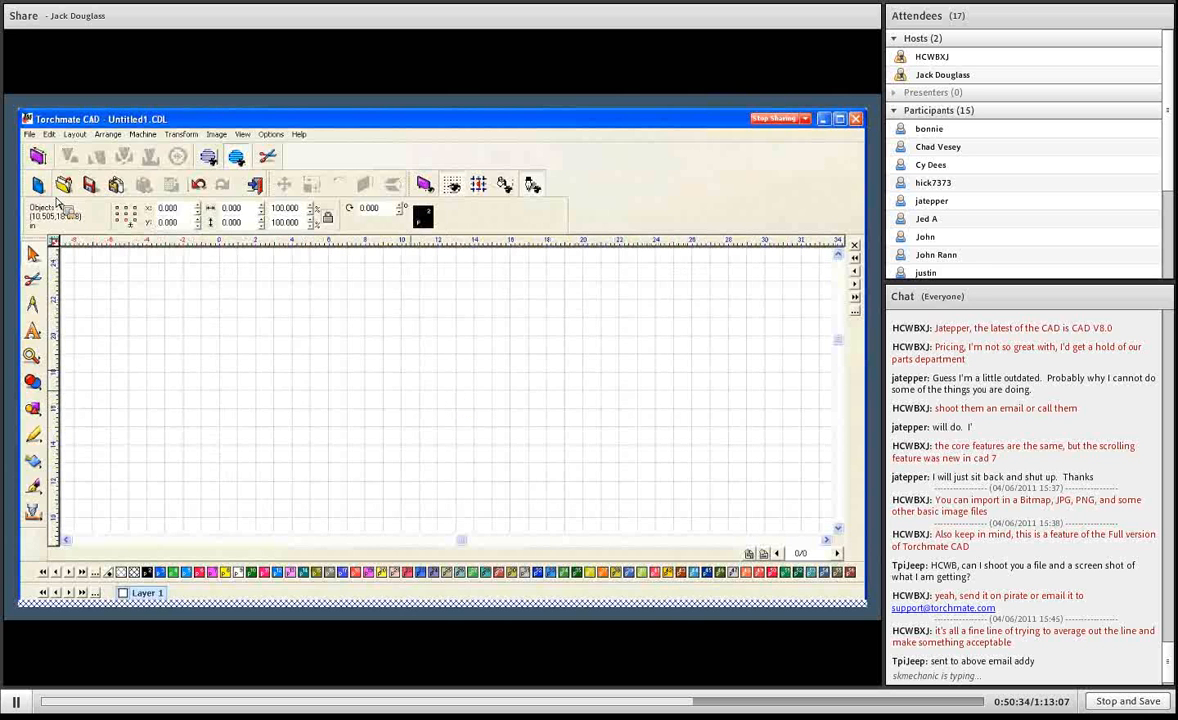
click(30, 134)
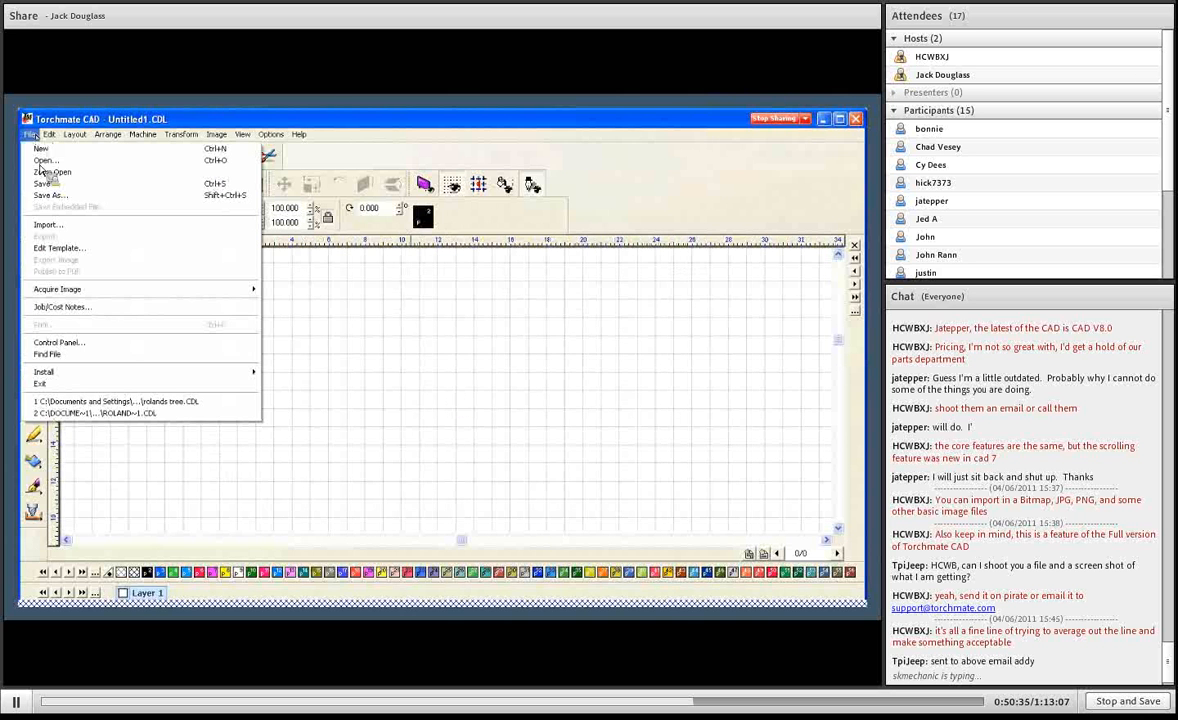
click(52, 224)
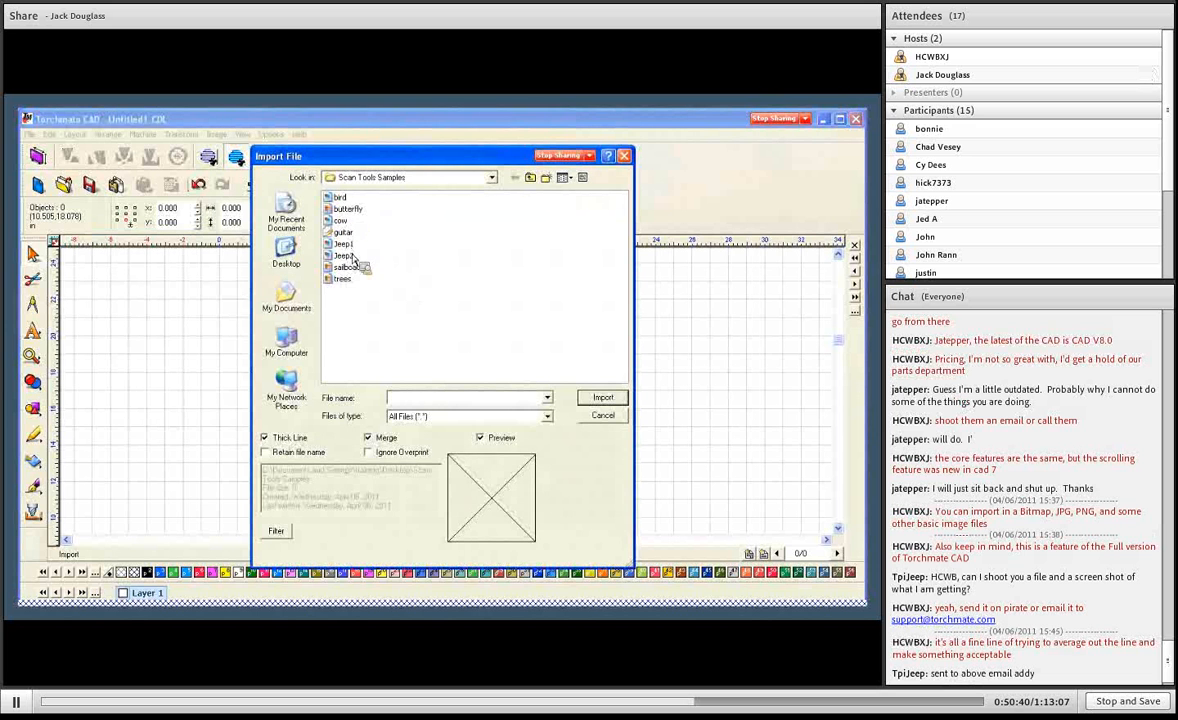
click(343, 256)
click(602, 397)
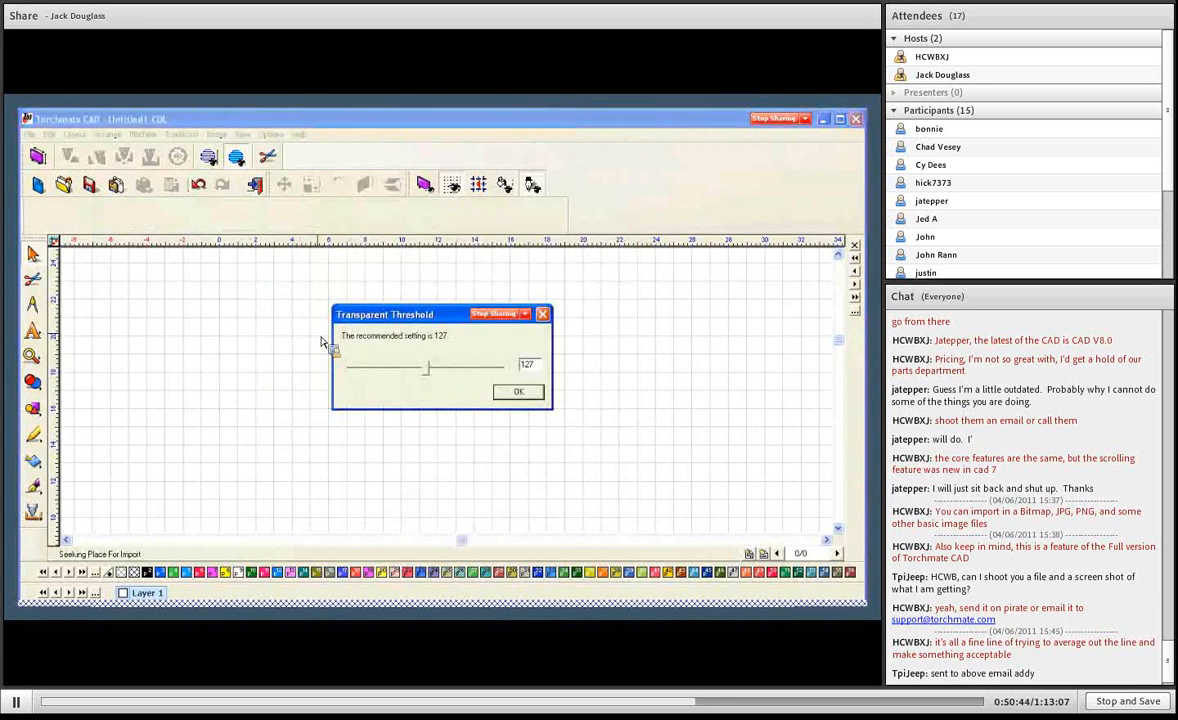
click(518, 393)
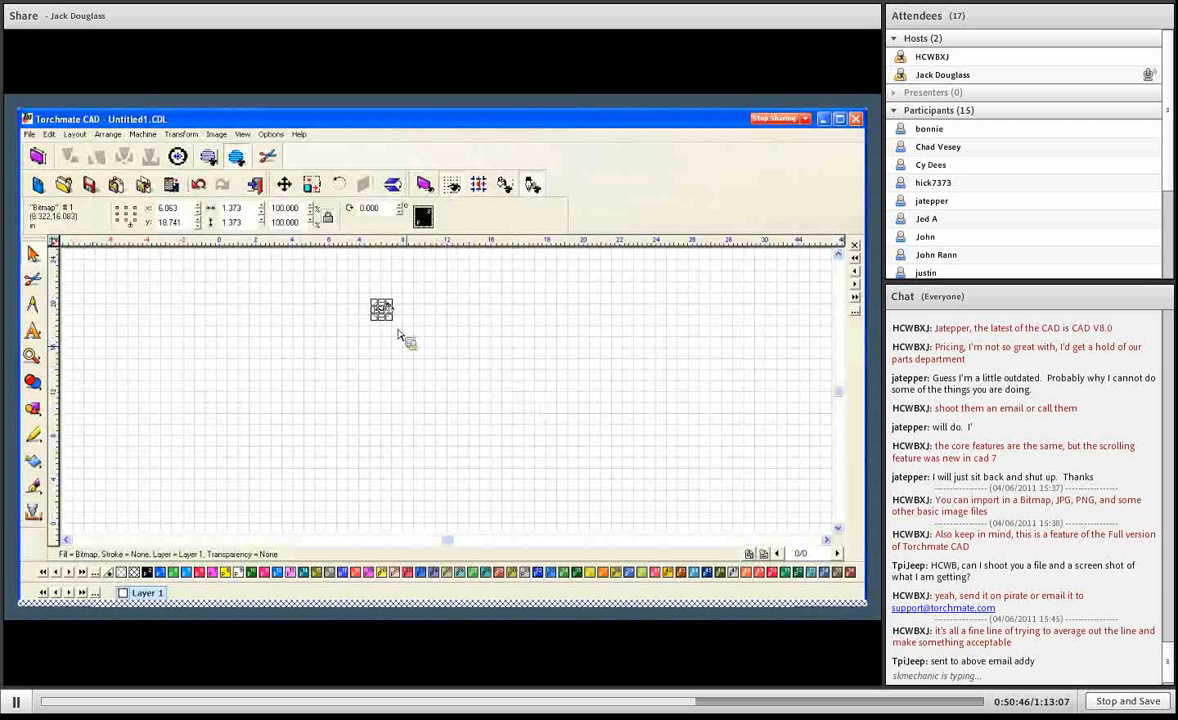
- Enlarge the imported jeep bitmap proportionally to about 8.66 in square and select it
drag(391, 318, 527, 399)
click(530, 373)
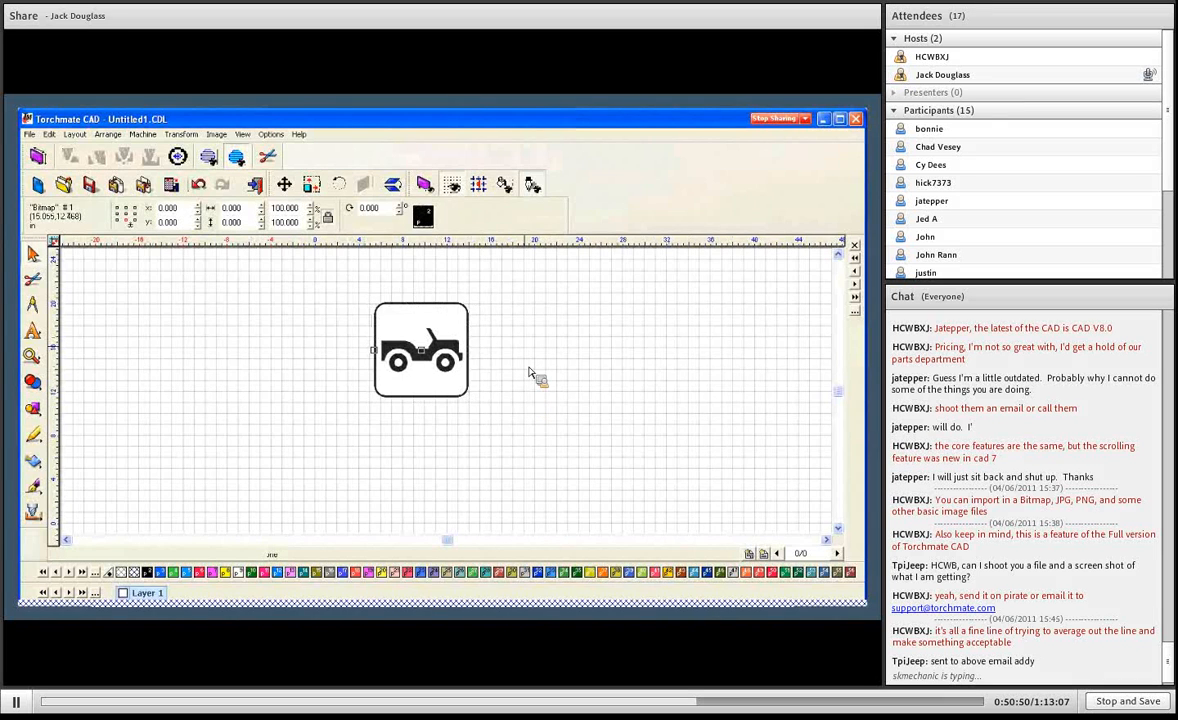
scroll(499, 326, up, 3)
click(370, 377)
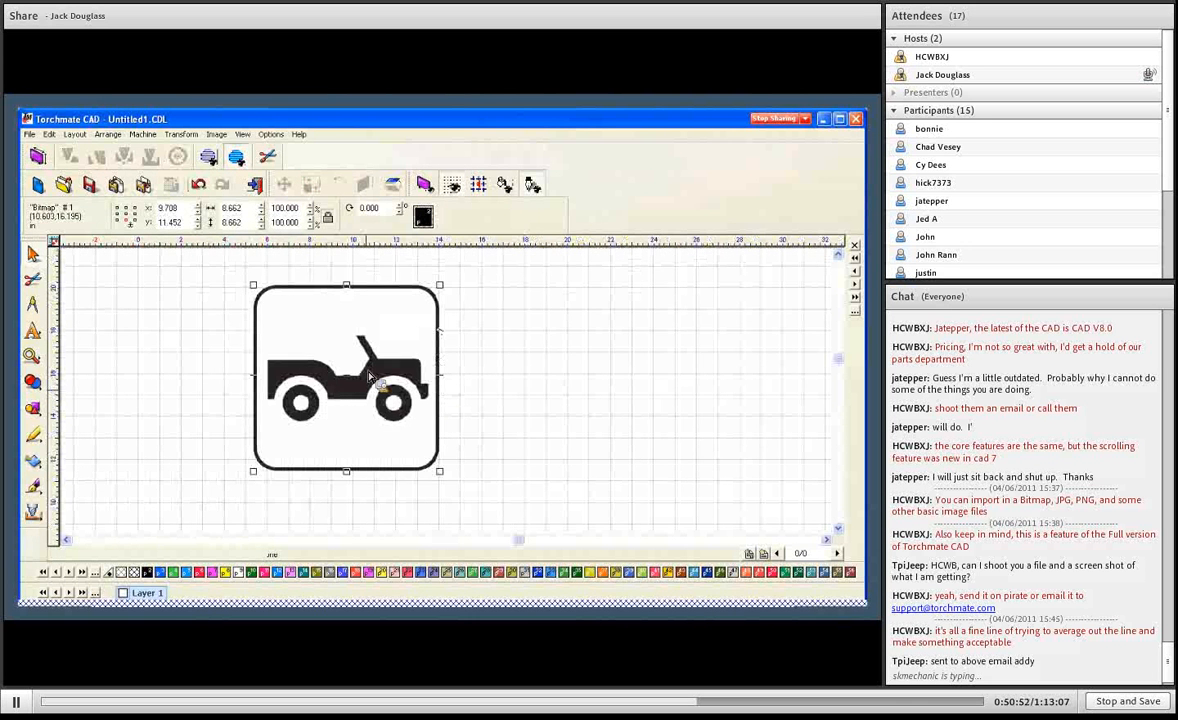
- Trace the jeep bitmap with the LOGO-Long Lines & Curves preset and move the traced outline beside the bitmap
click(33, 461)
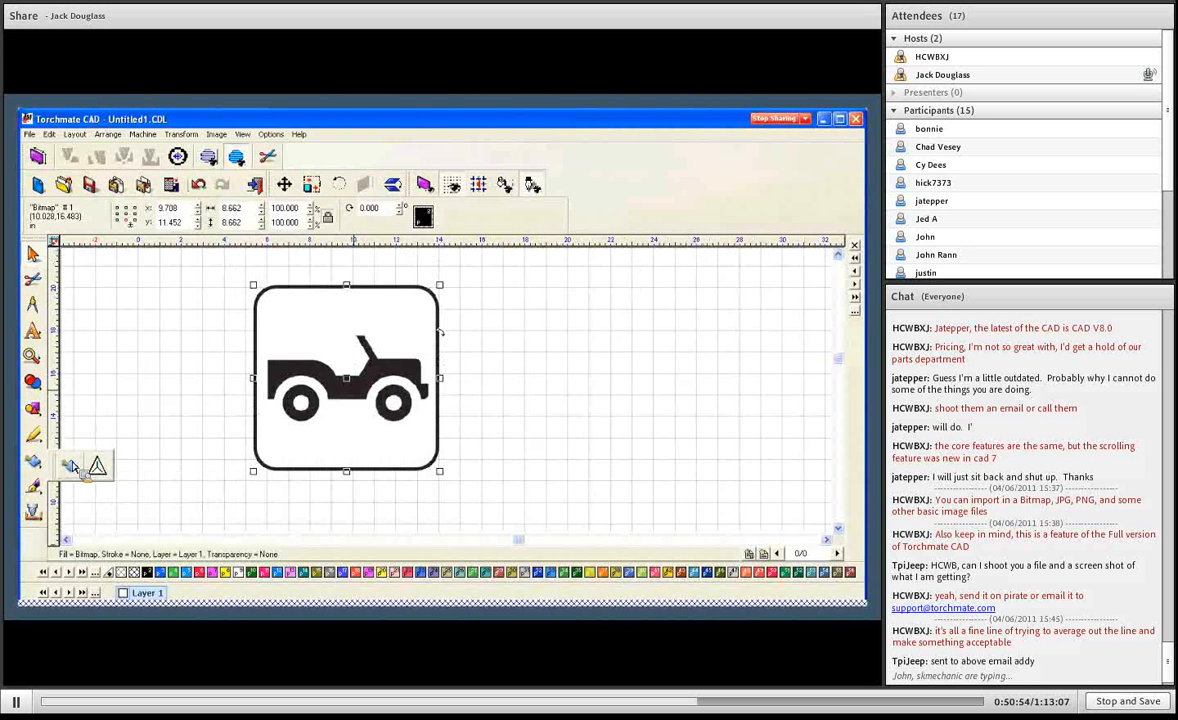
click(72, 465)
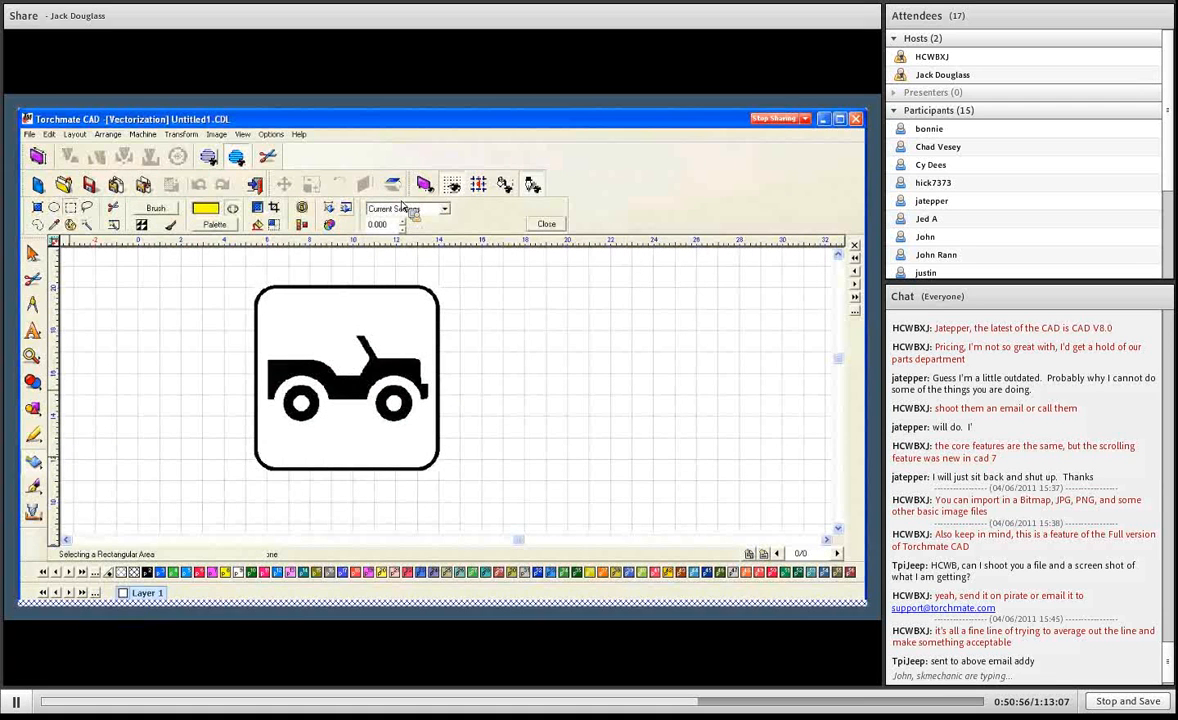
click(444, 209)
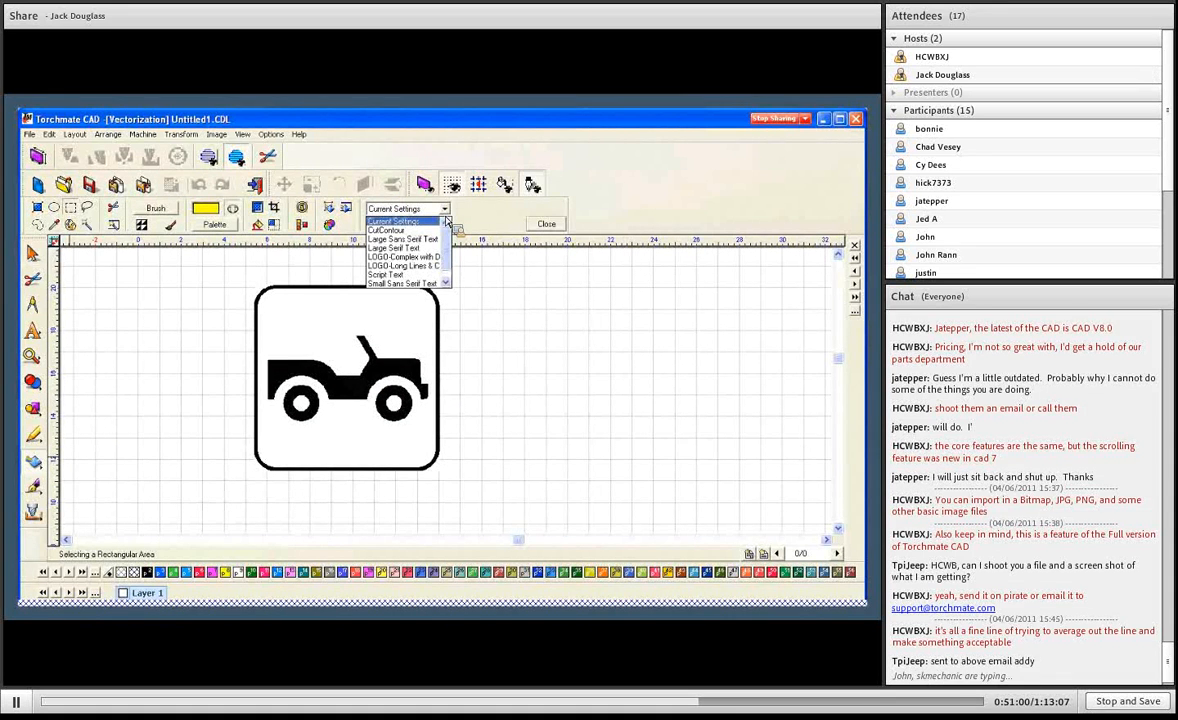
click(416, 266)
click(333, 209)
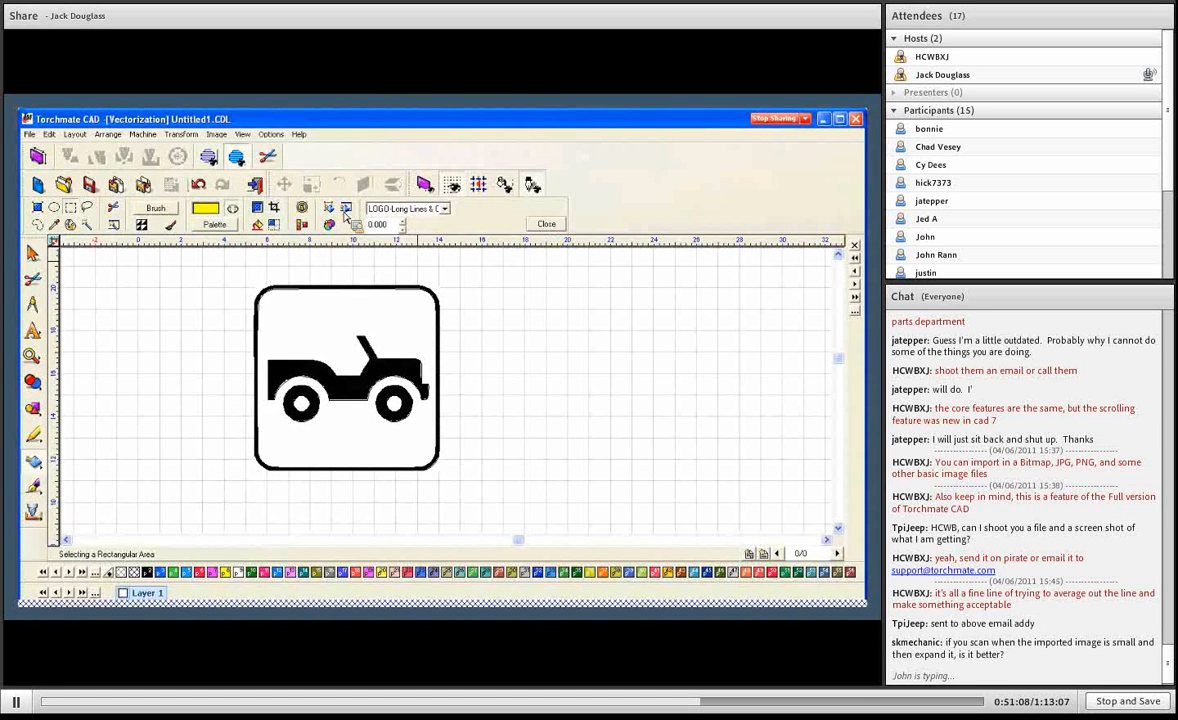
click(552, 225)
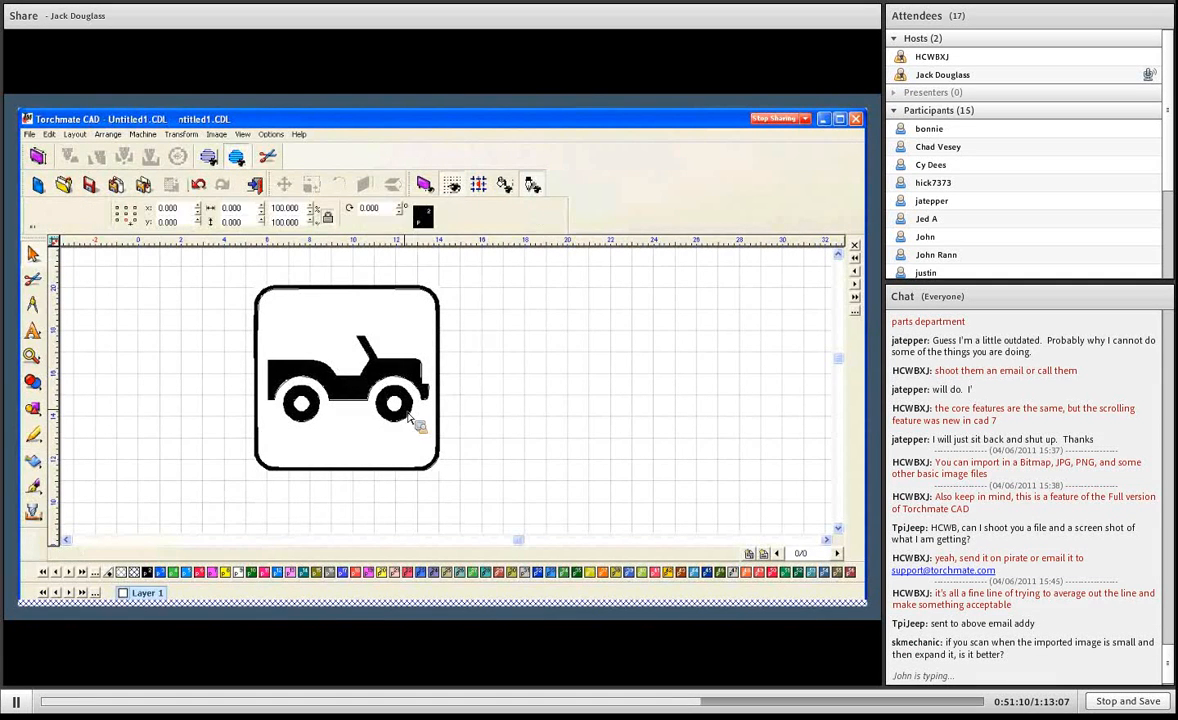
click(345, 370)
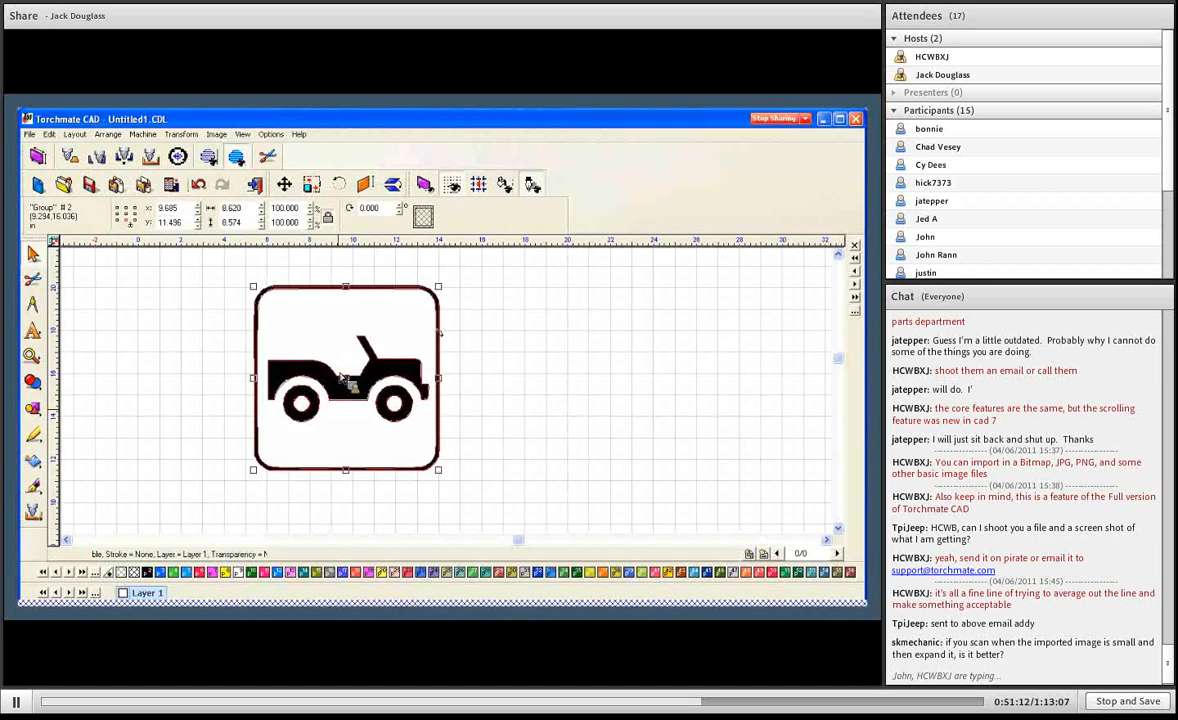
drag(340, 365, 554, 384)
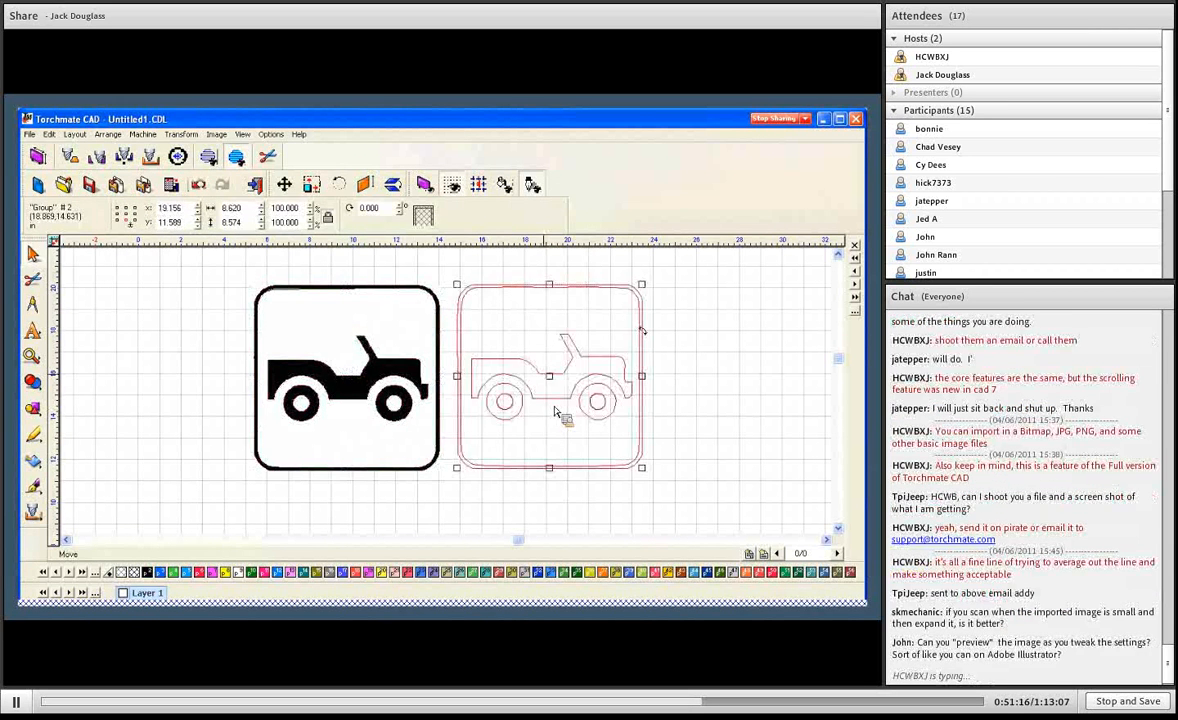
- Open the trace setup for the jeep bitmap and set the line fit to tolerance 9 and corners 9
click(386, 312)
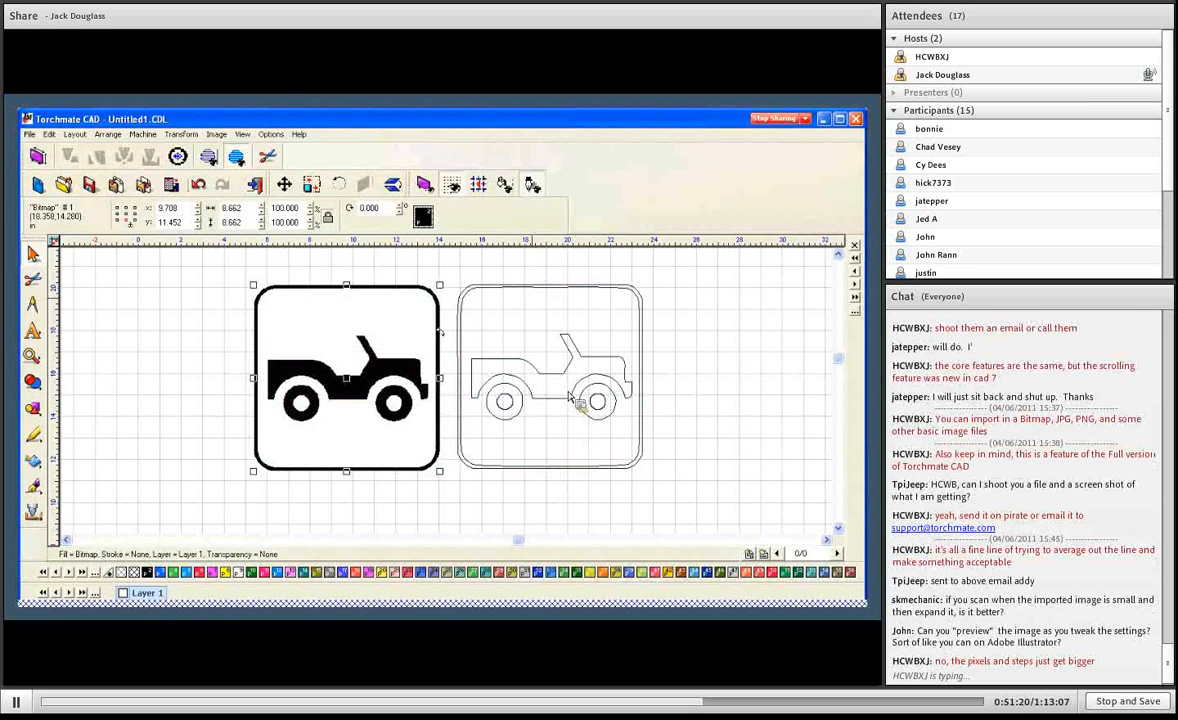
mouse_move(34, 474)
click(69, 465)
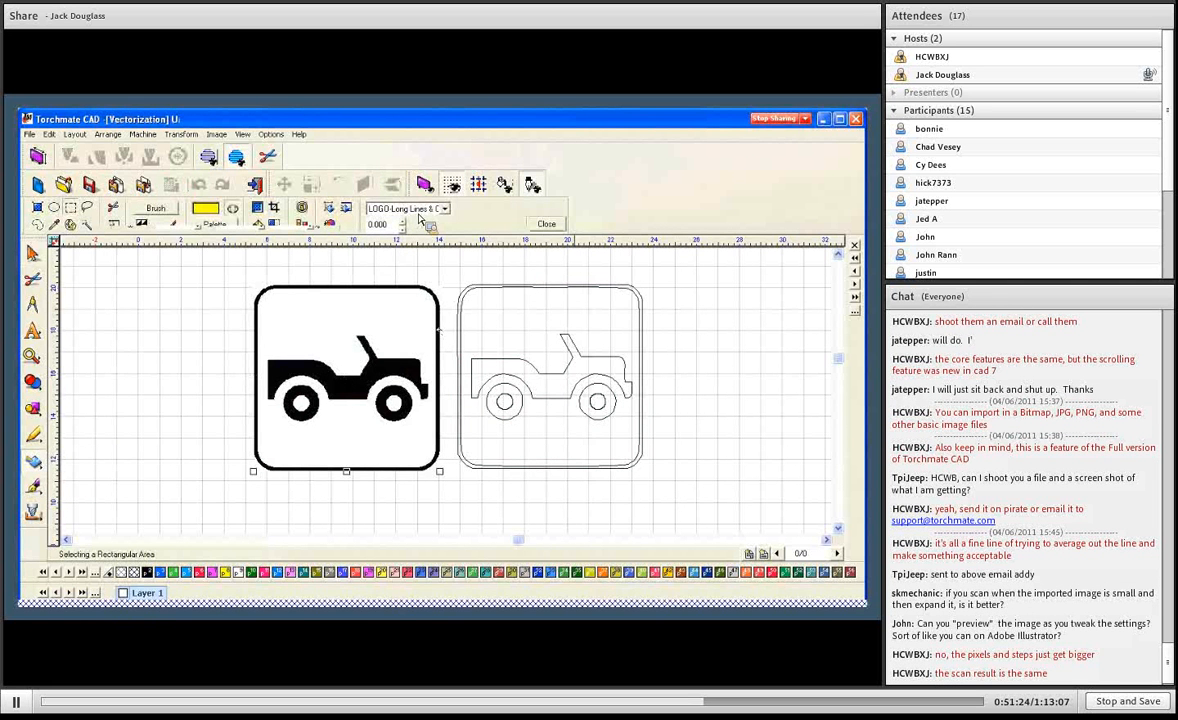
click(349, 210)
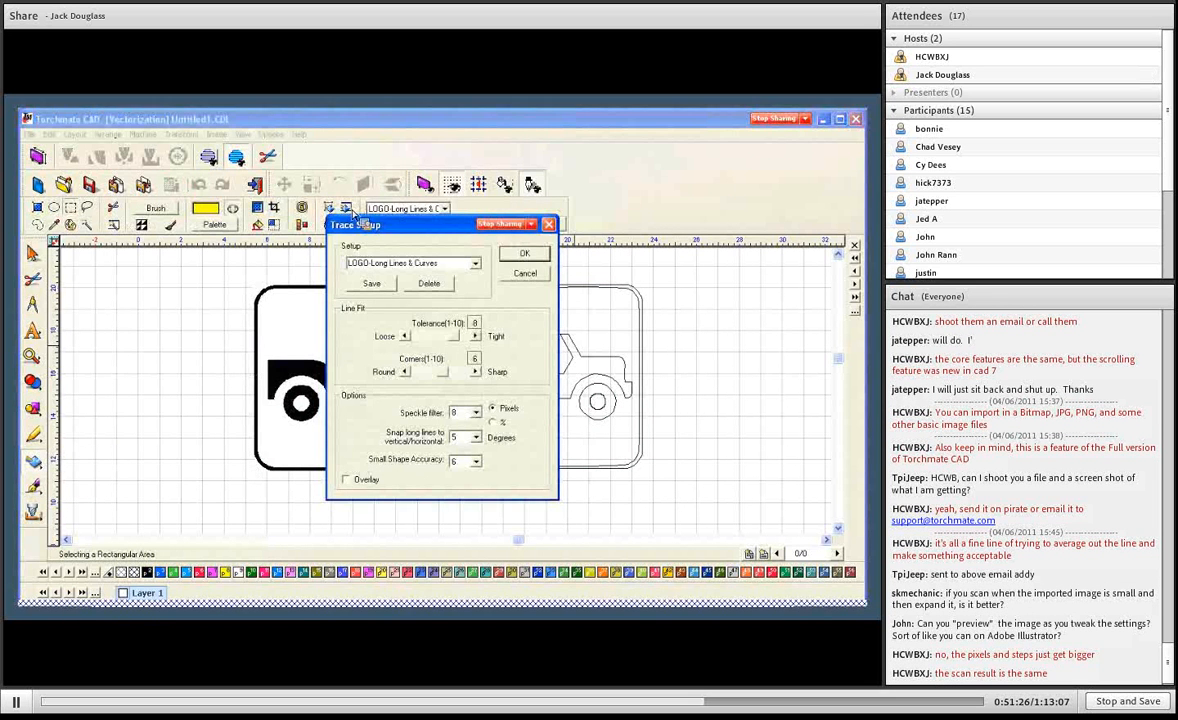
click(458, 339)
click(458, 376)
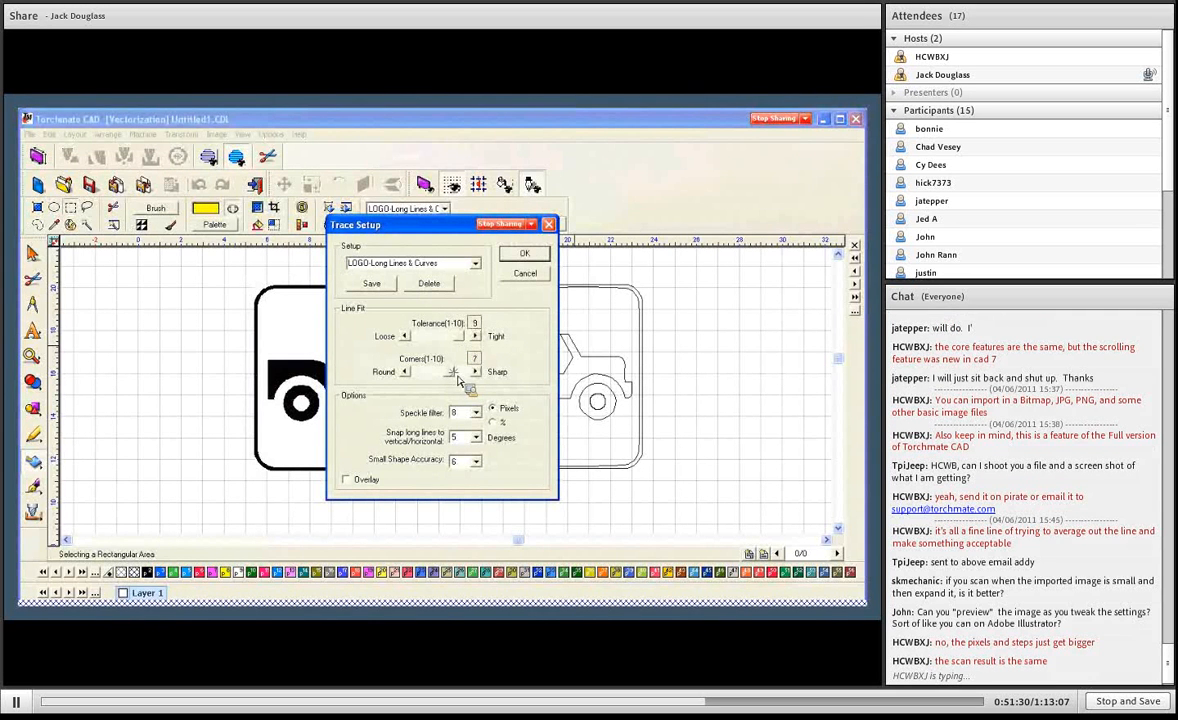
drag(458, 377, 462, 381)
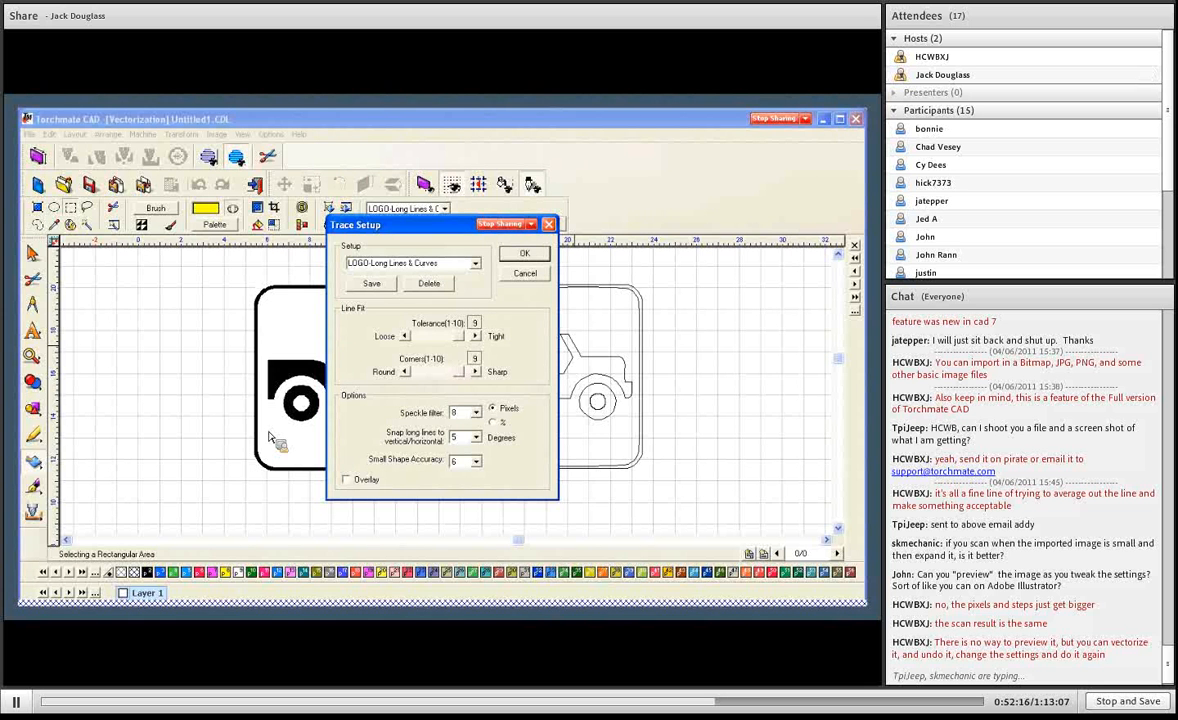
- Set the small shape accuracy to 7 and accept the trace setup
click(477, 463)
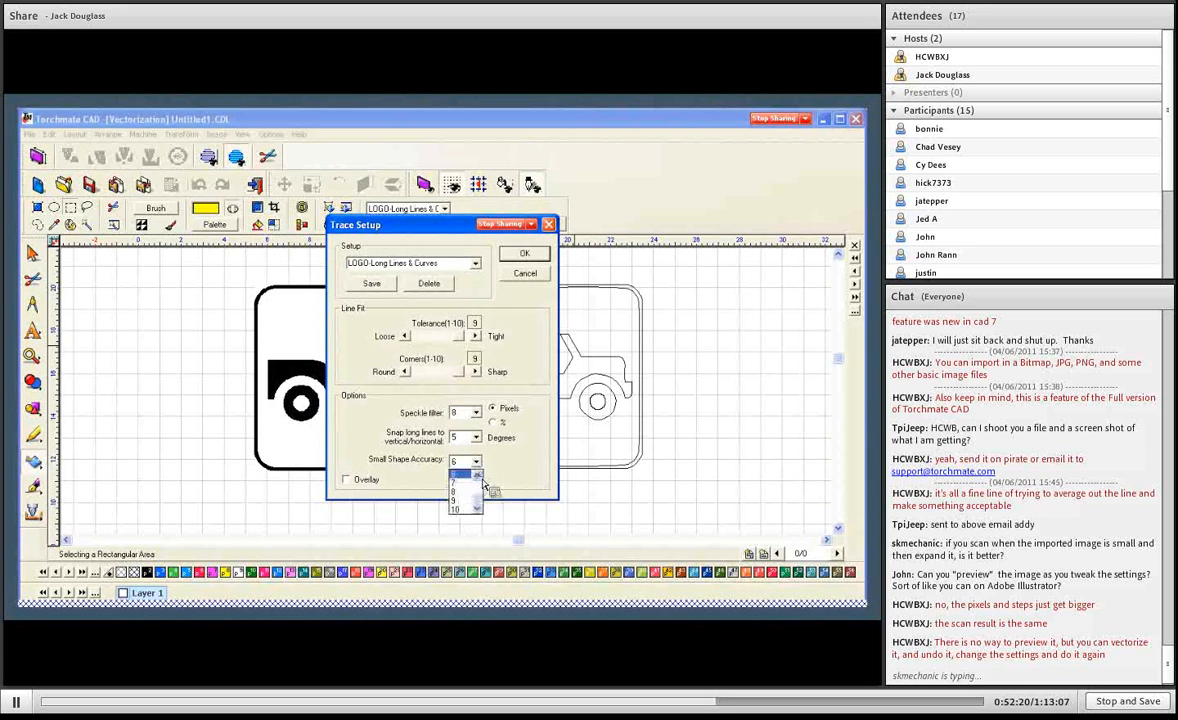
drag(482, 485, 482, 501)
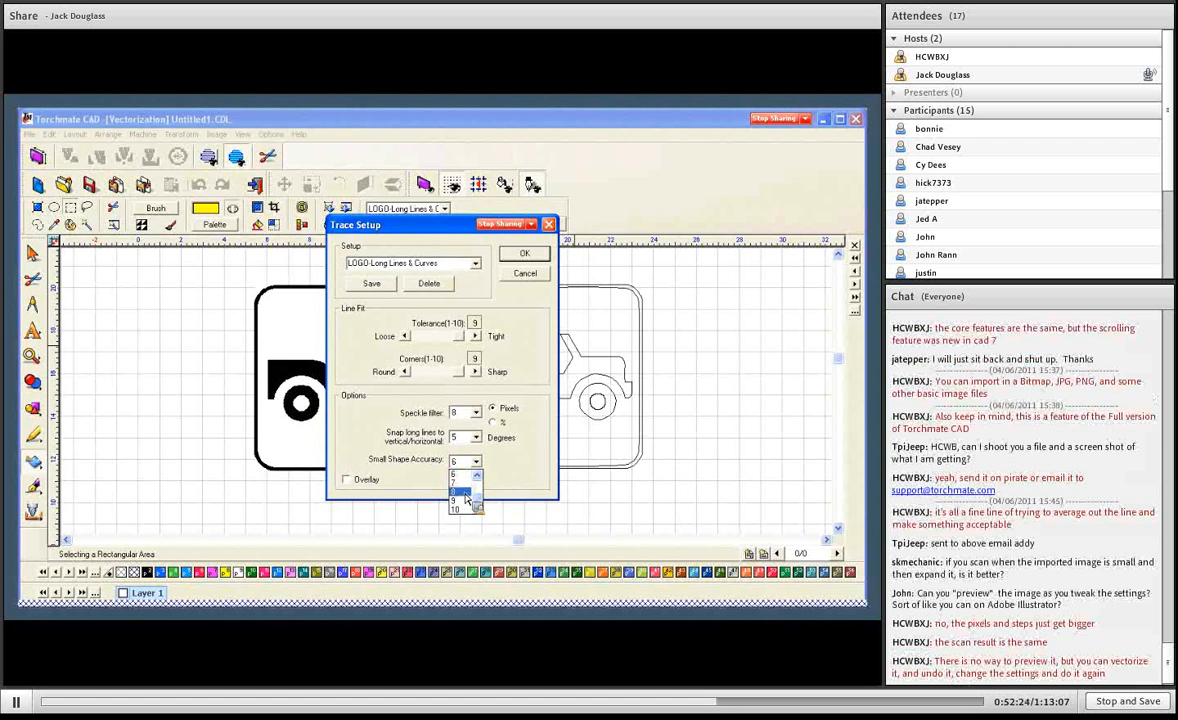
click(464, 484)
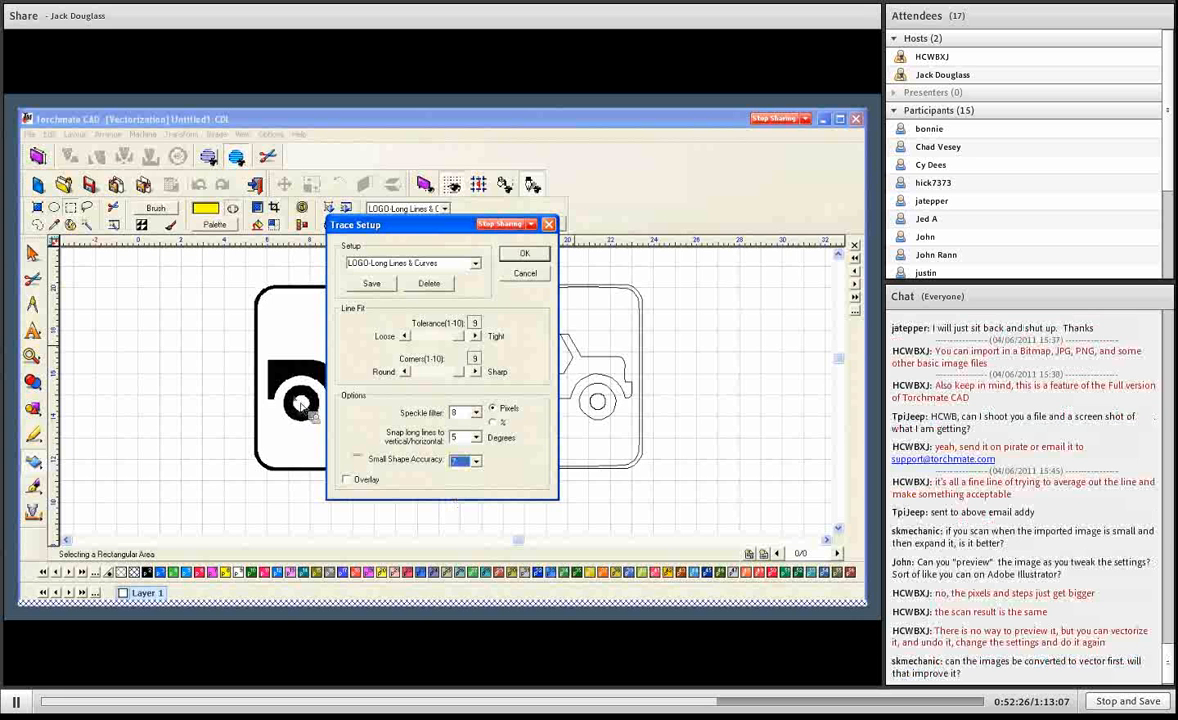
click(475, 337)
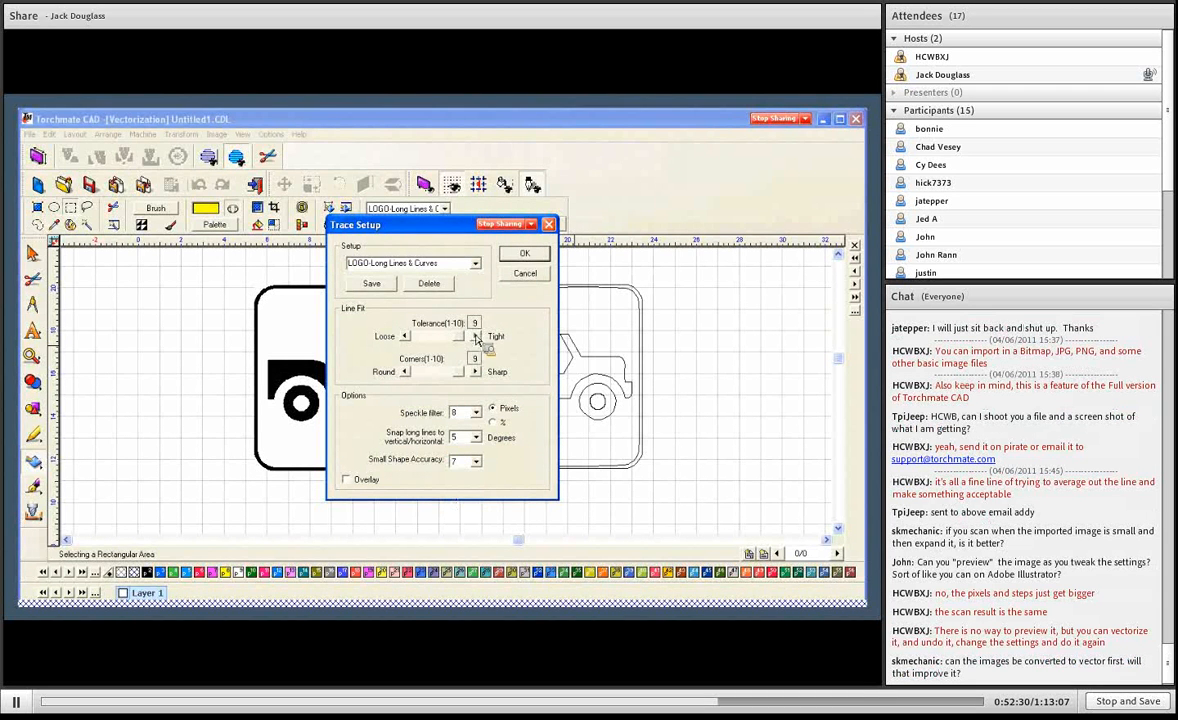
click(539, 259)
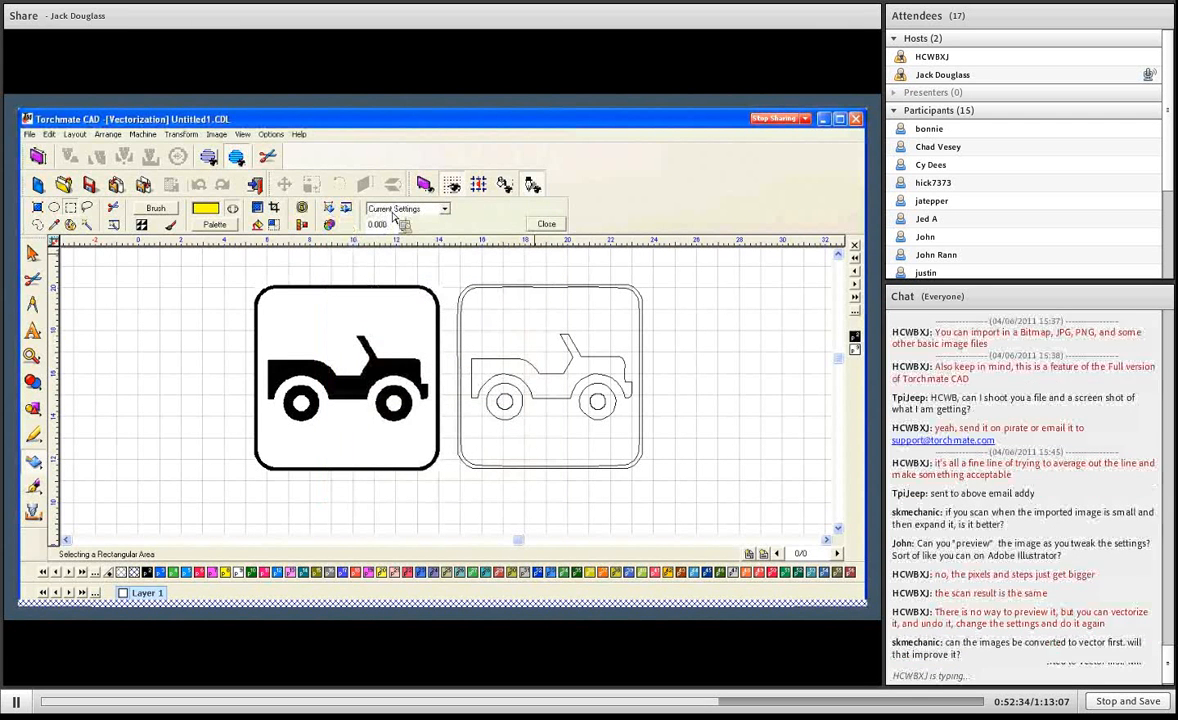
- Finish vectorizing the jeep with the current settings and move the bitmap off the new trace to its other side
click(551, 226)
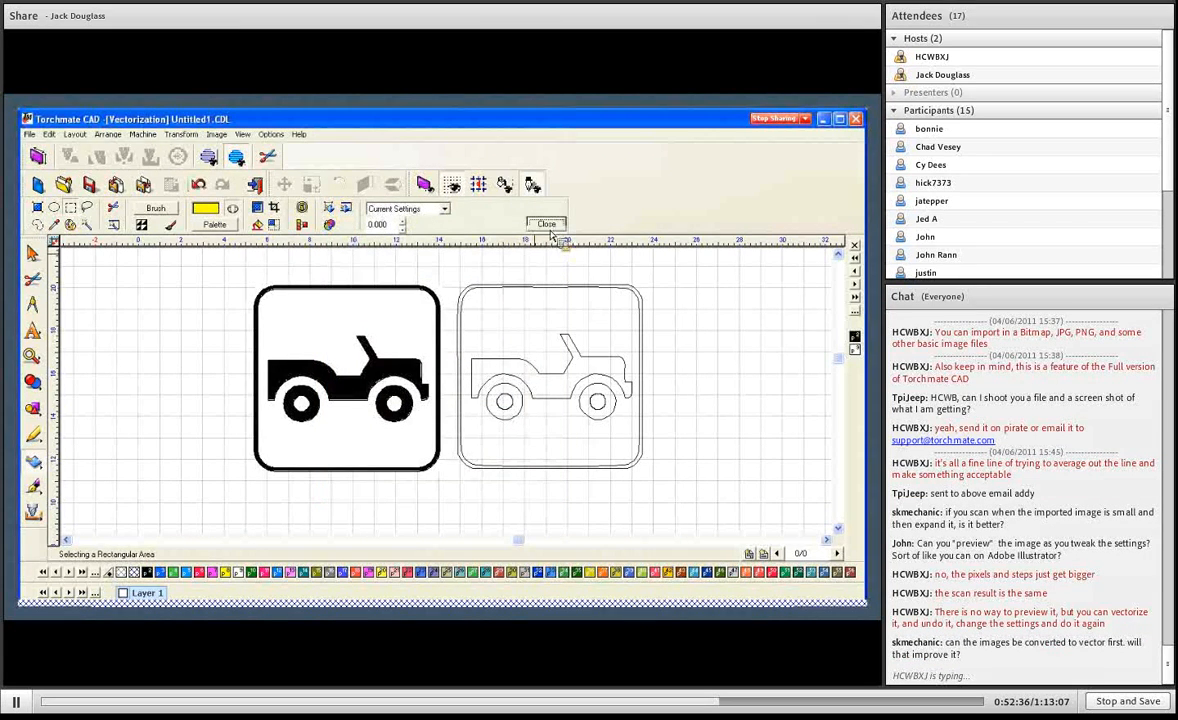
click(350, 383)
drag(350, 383, 139, 378)
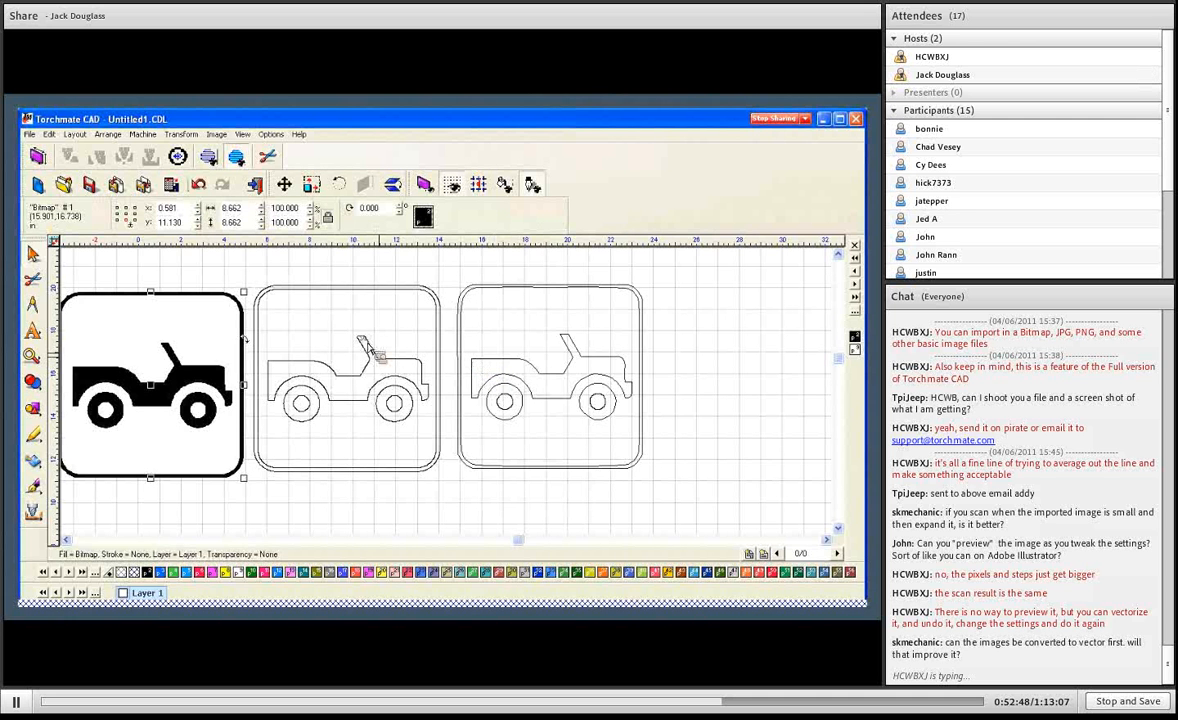
- Make a path from each of the two traced jeep groups
scroll(423, 376, up, 5)
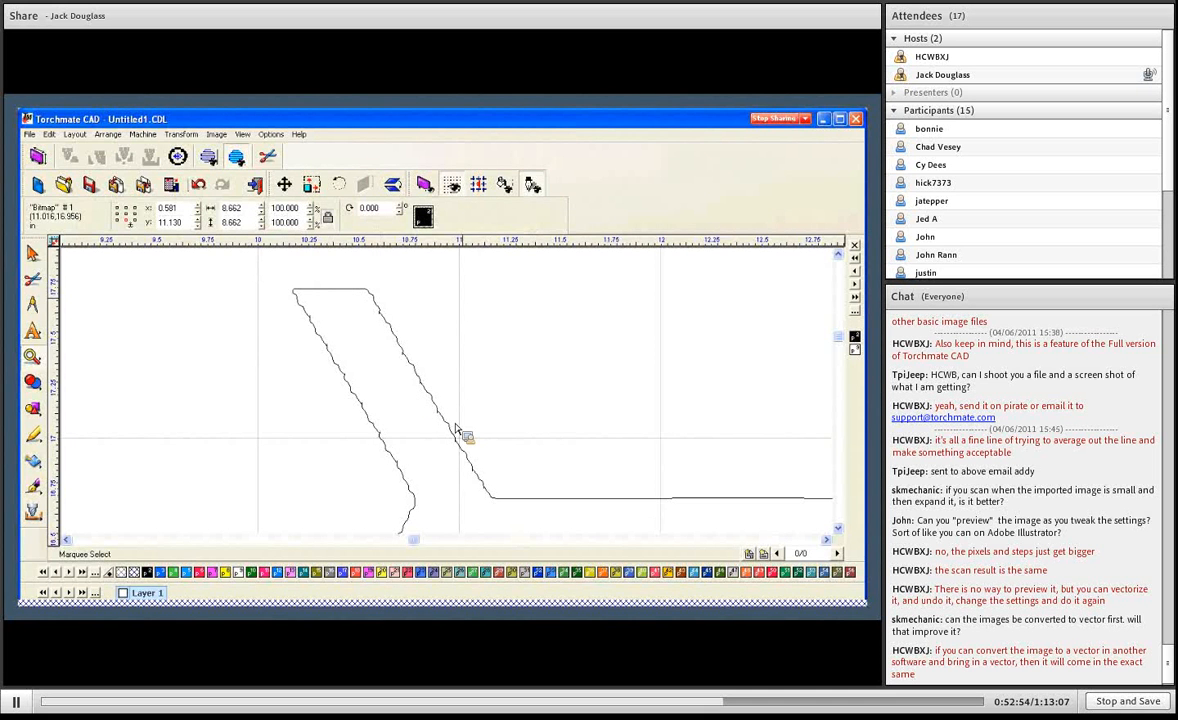
scroll(458, 444, down, 1)
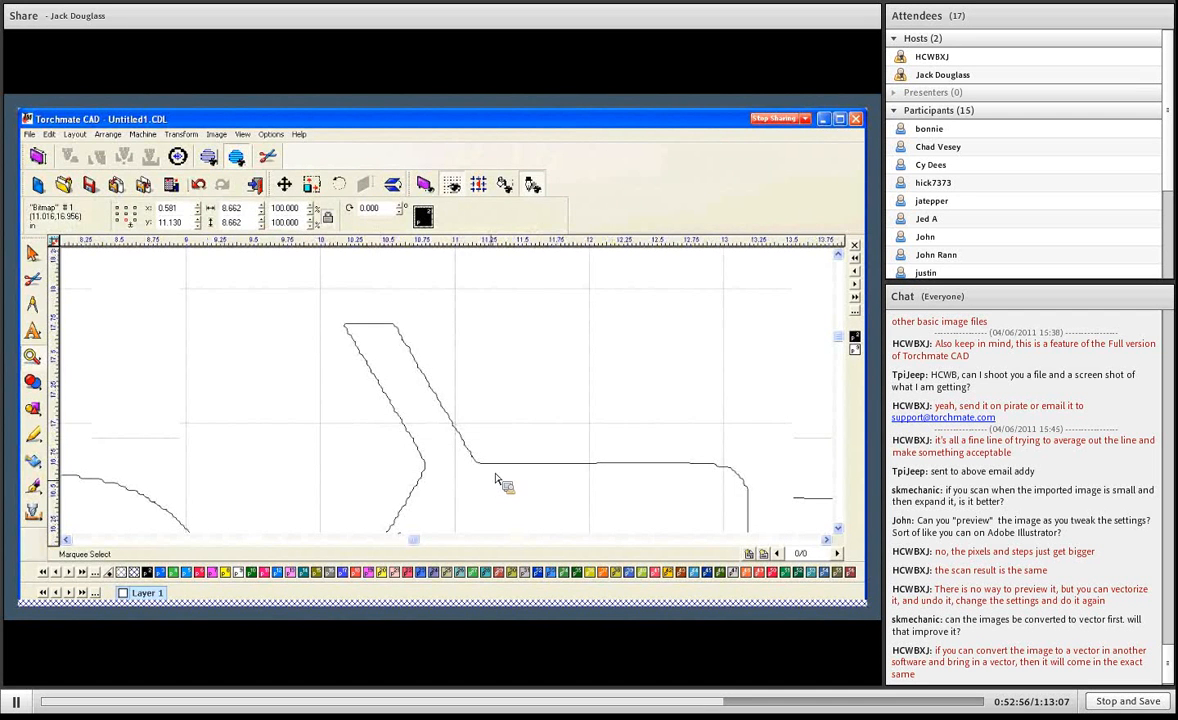
scroll(499, 481, down, 1)
scroll(689, 428, down, 1)
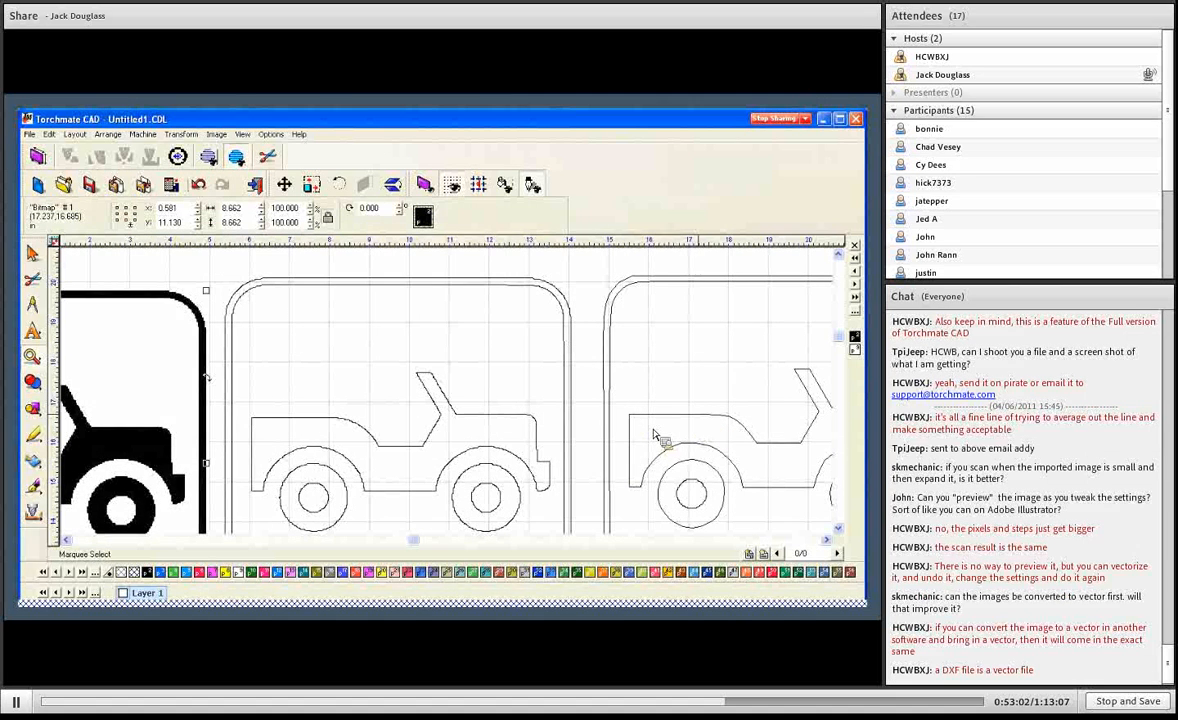
double_click(522, 417)
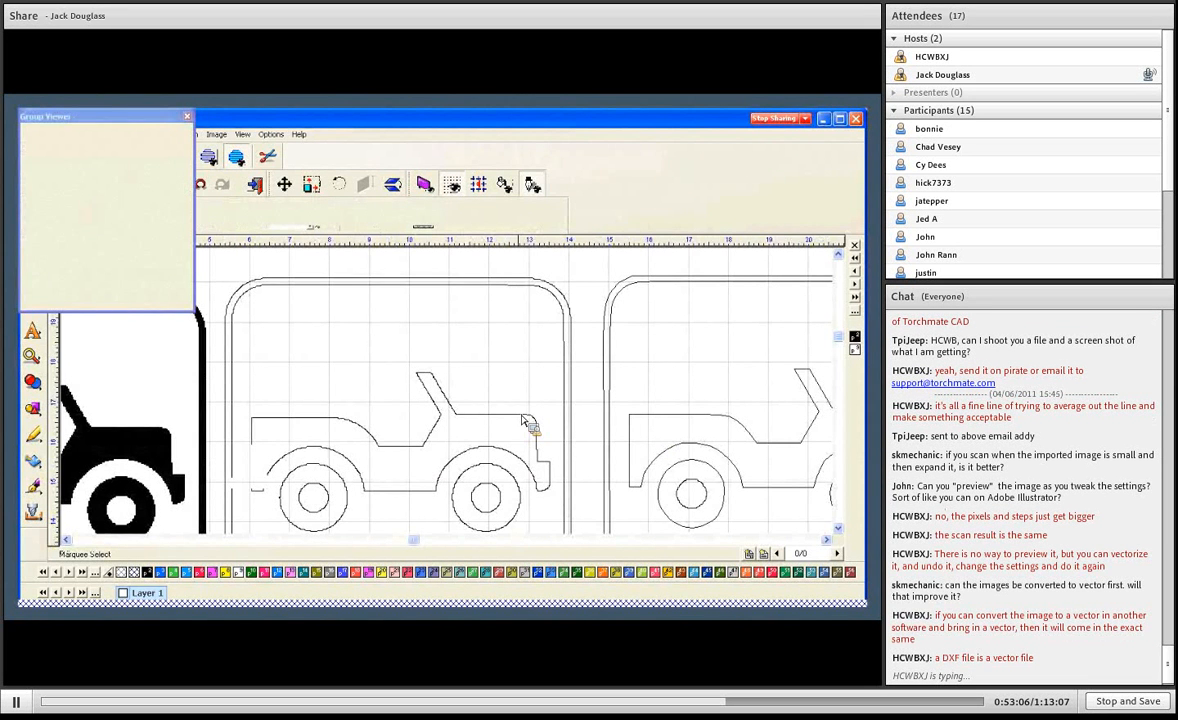
click(116, 134)
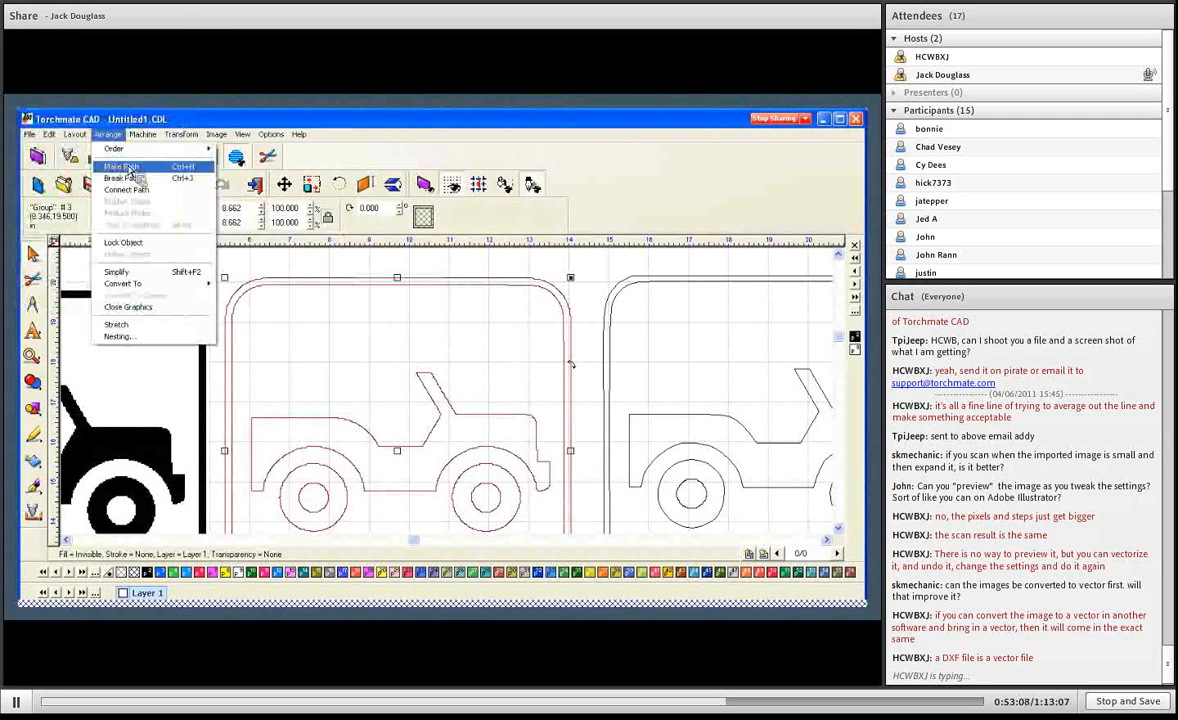
click(704, 280)
click(110, 134)
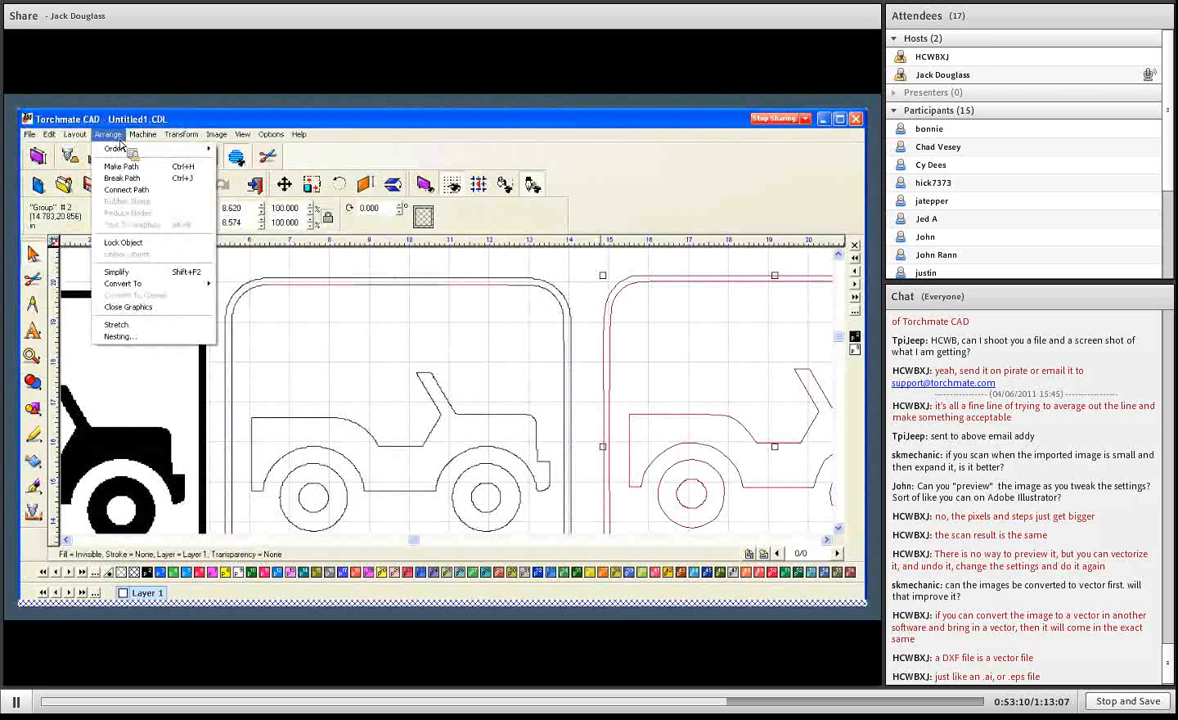
click(200, 190)
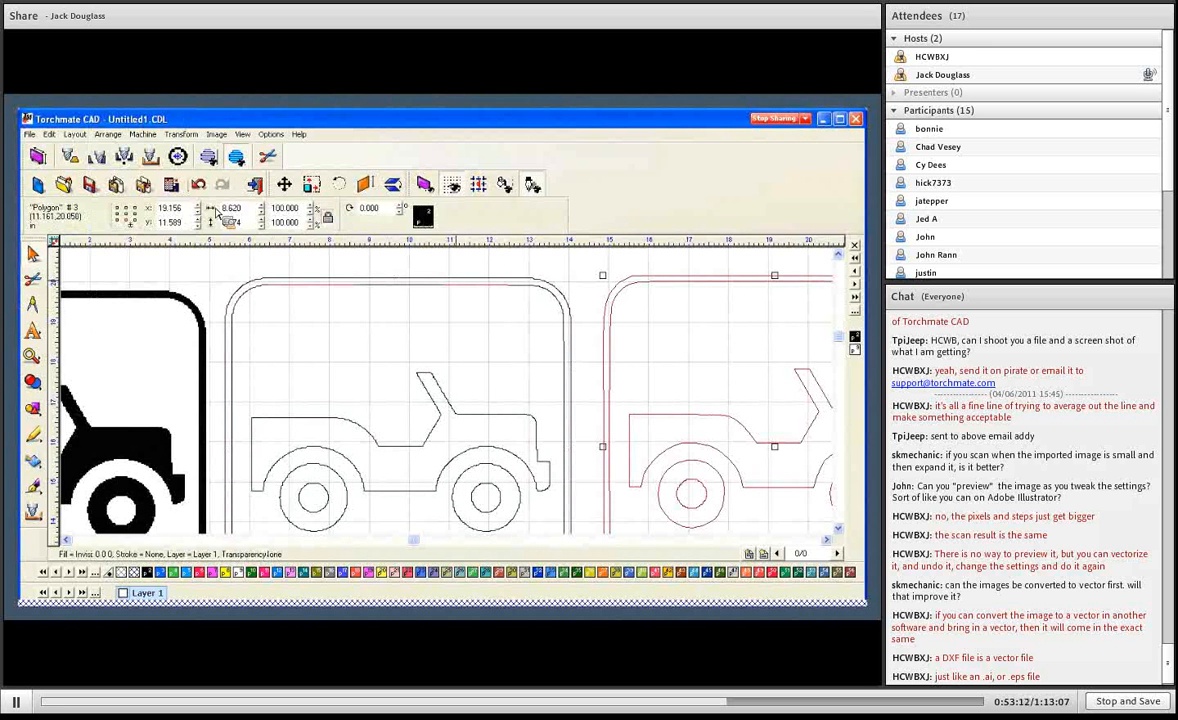
- Examine the nodes of the tightly traced jeep in Node Edit, close up along the slanted windshield edges
double_click(460, 292)
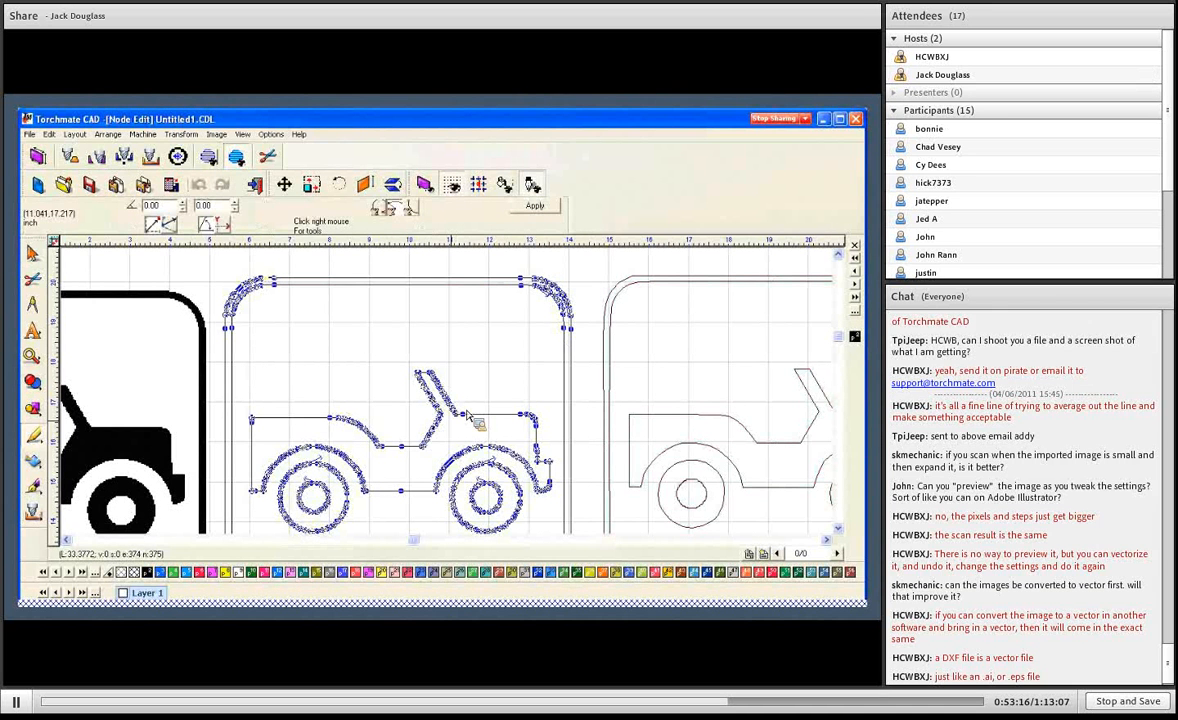
click(32, 356)
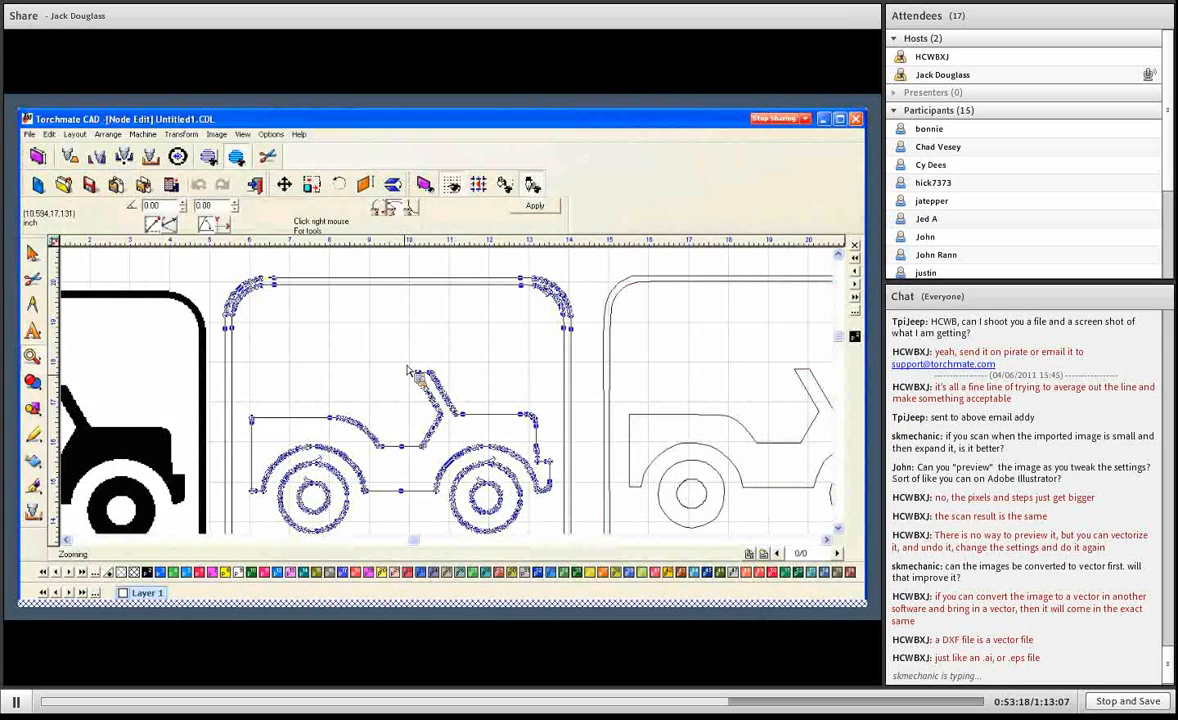
drag(403, 357, 466, 418)
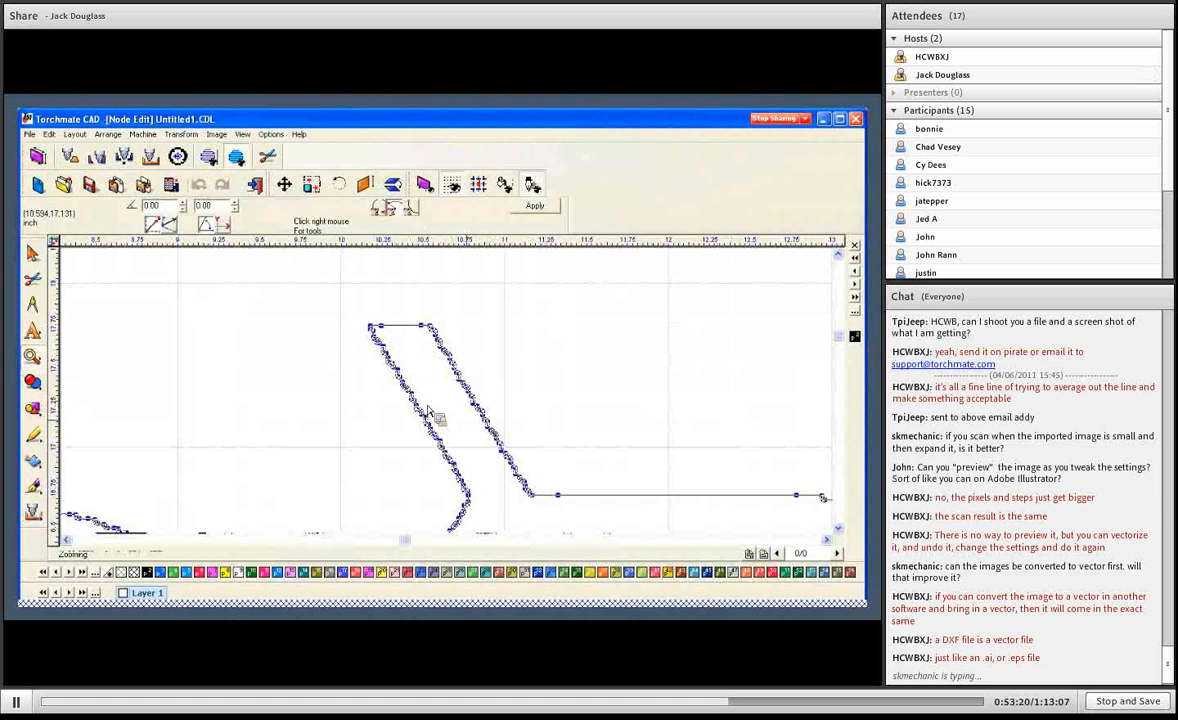
drag(372, 362, 436, 430)
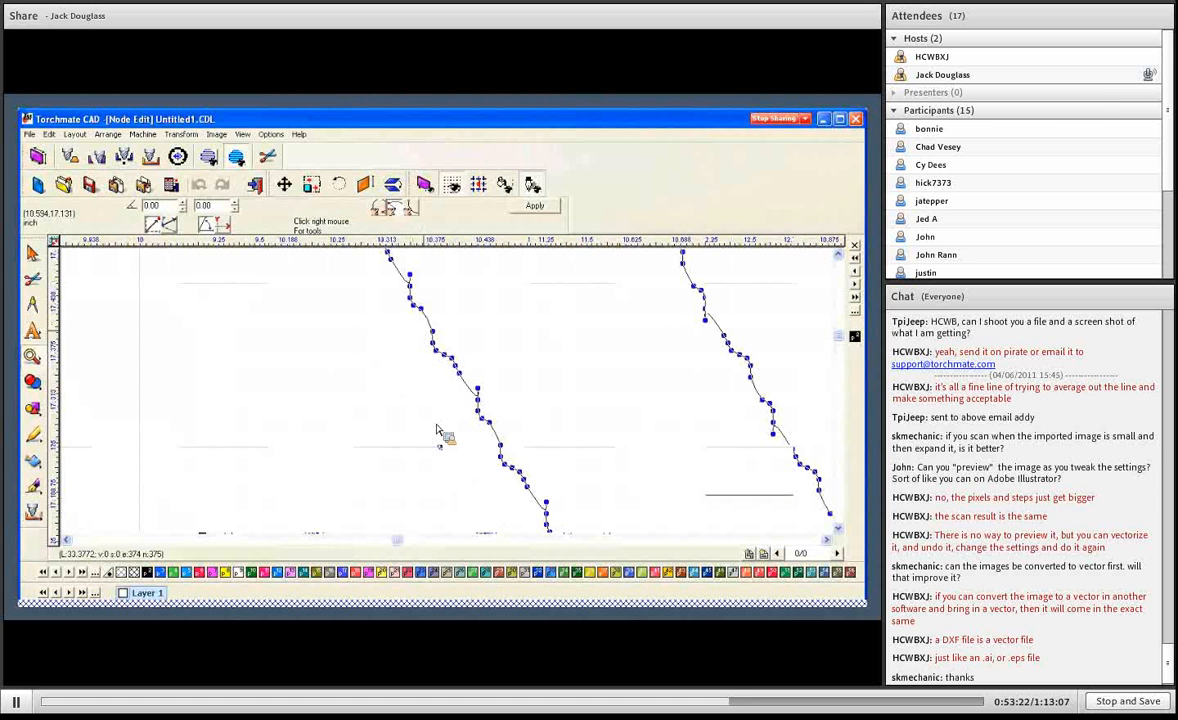
scroll(531, 506, down, 1)
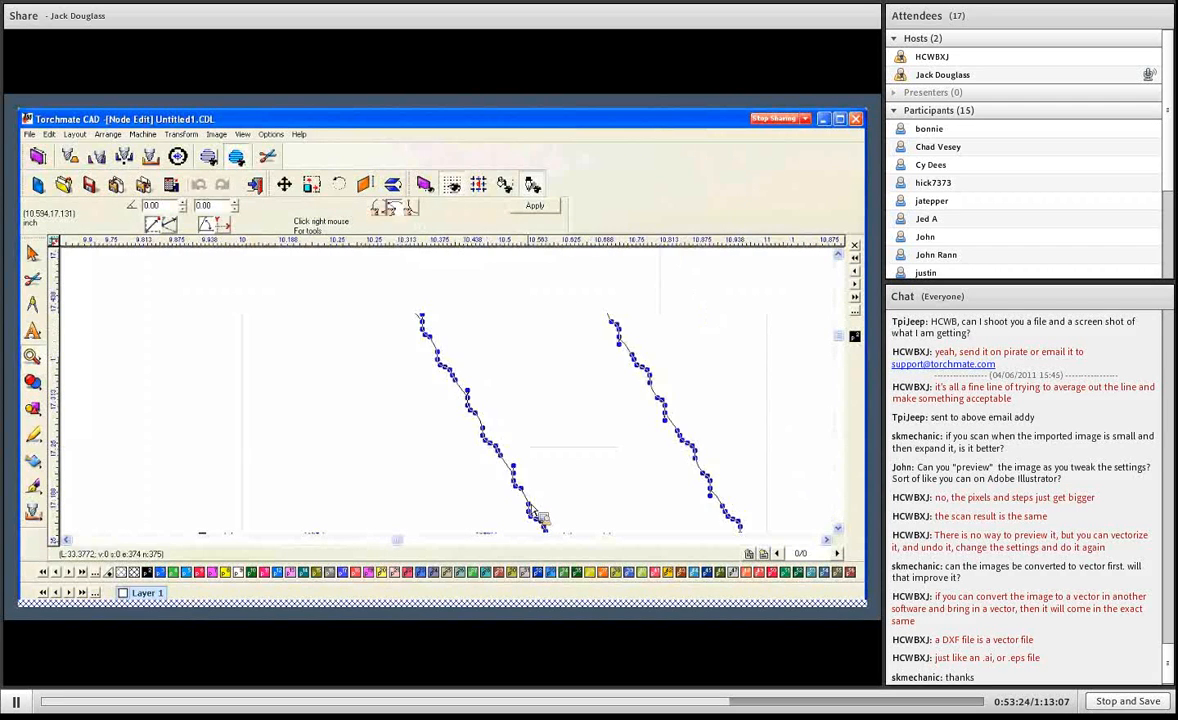
scroll(531, 507, down, 3)
scroll(532, 498, down, 1)
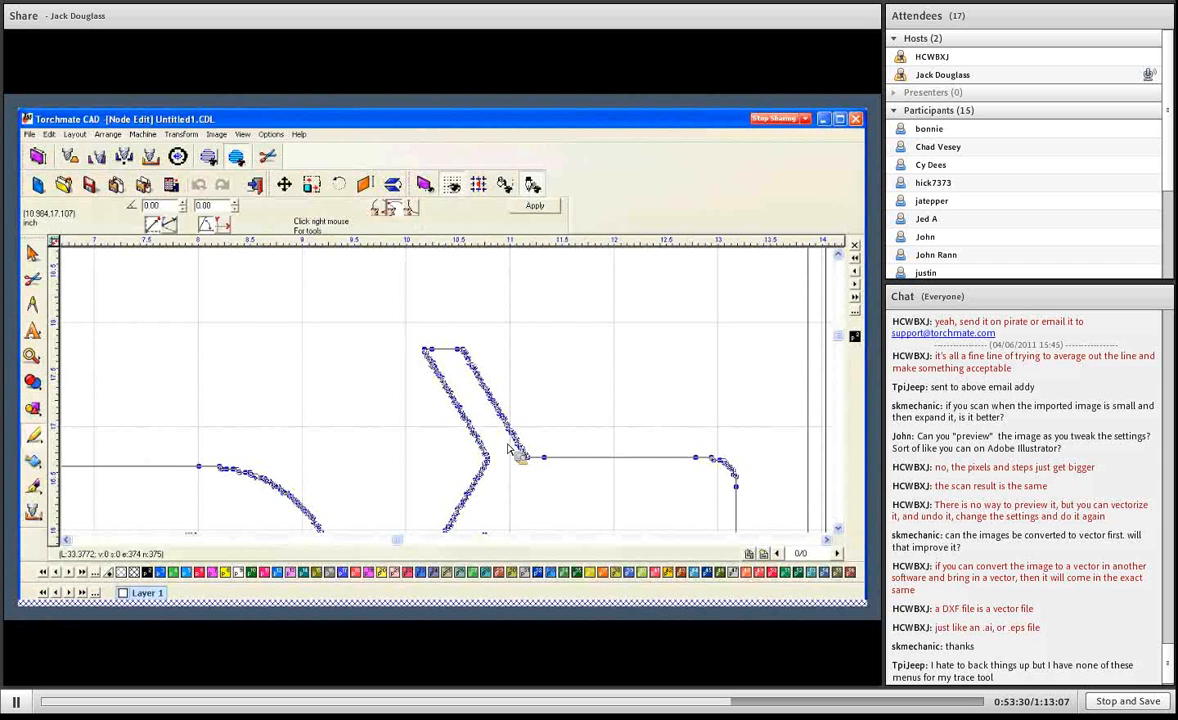
scroll(510, 452, down, 3)
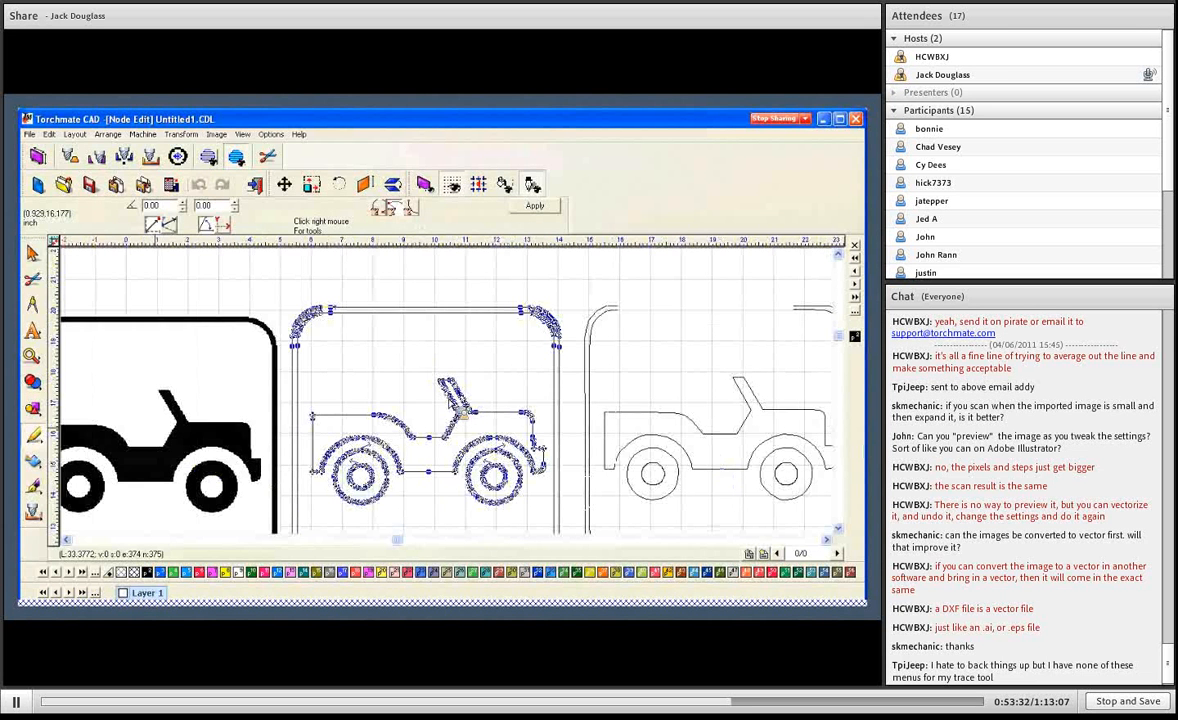
- Delete the surplus nodes between the end points of both slanted windshield edges on the tightly traced jeep
drag(431, 372, 494, 418)
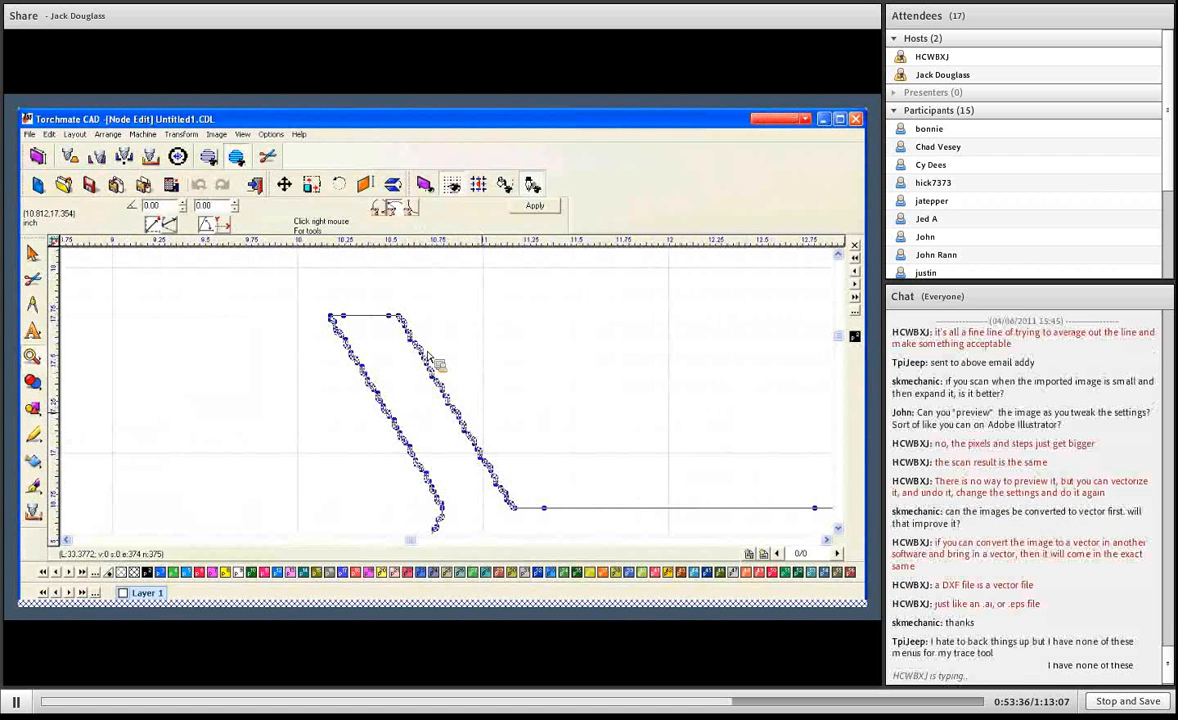
drag(396, 327, 523, 500)
drag(391, 420, 300, 310)
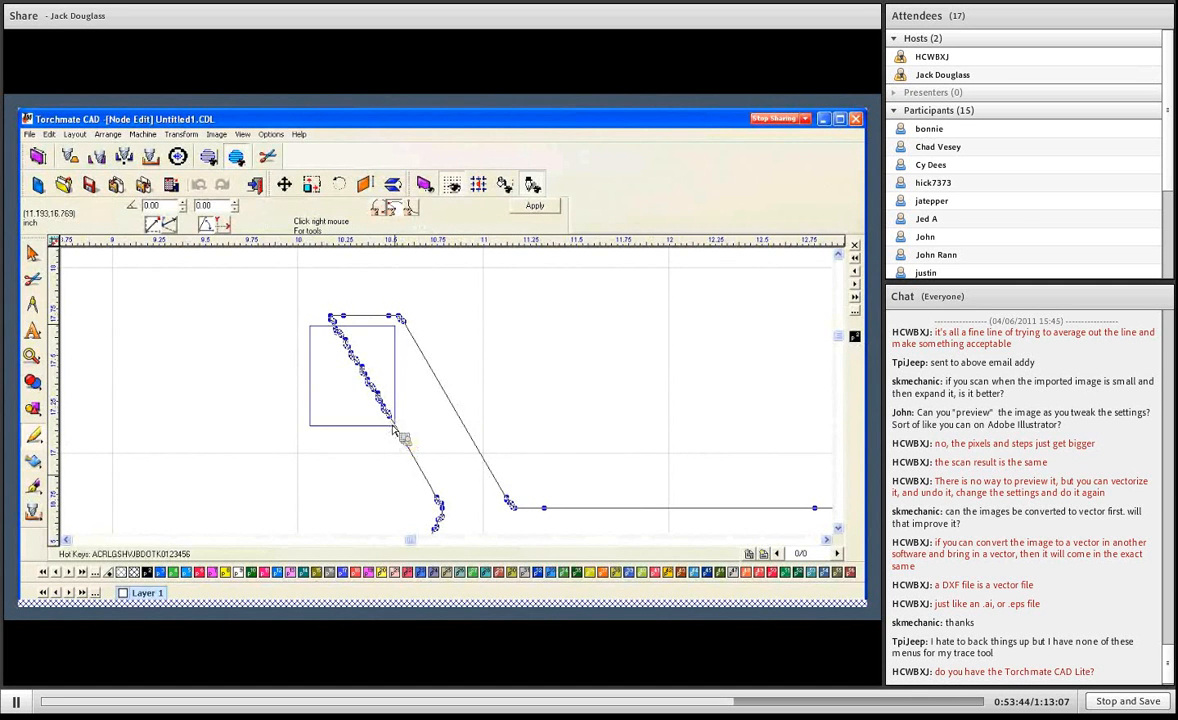
key(Delete)
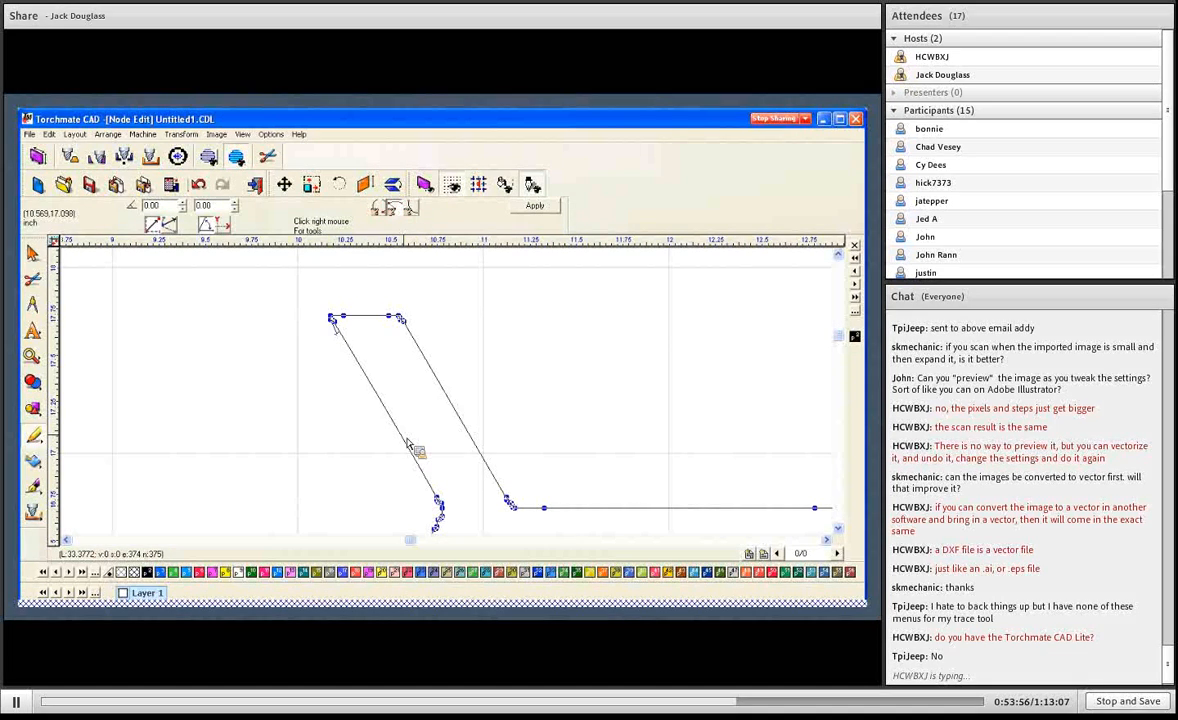
- Delete the extra nodes on the short top edge of the windshield and select a node on the adjoining hood line
click(348, 320)
key(Delete)
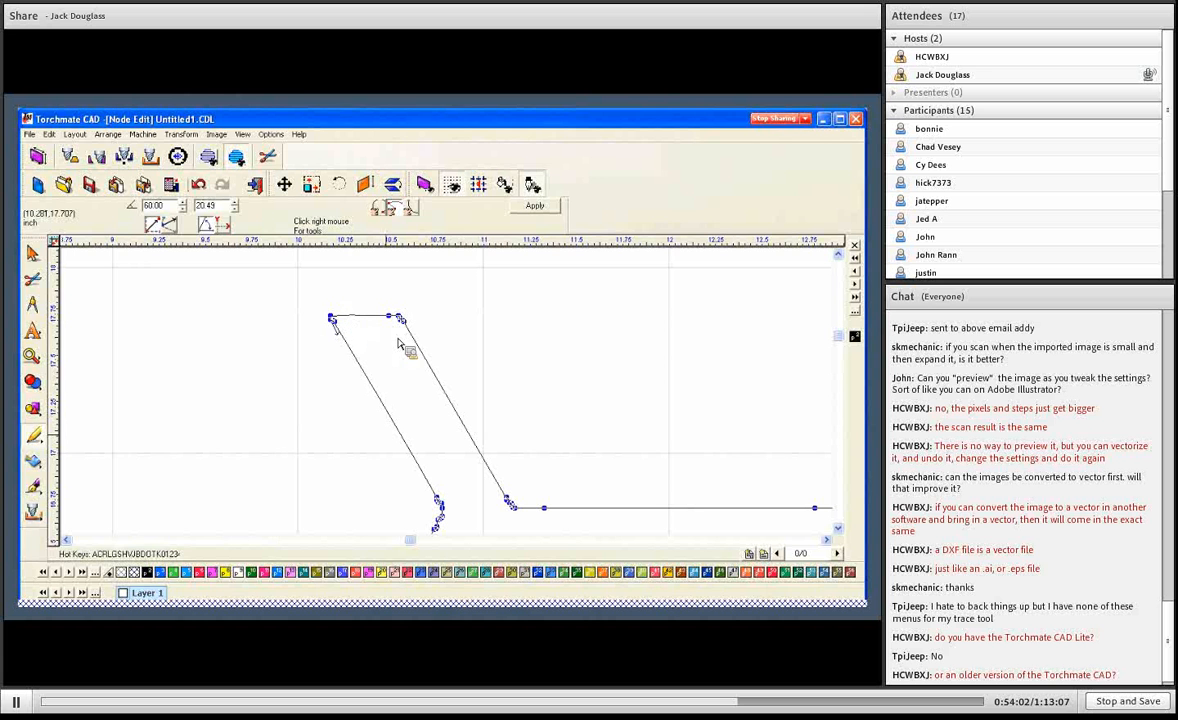
click(544, 508)
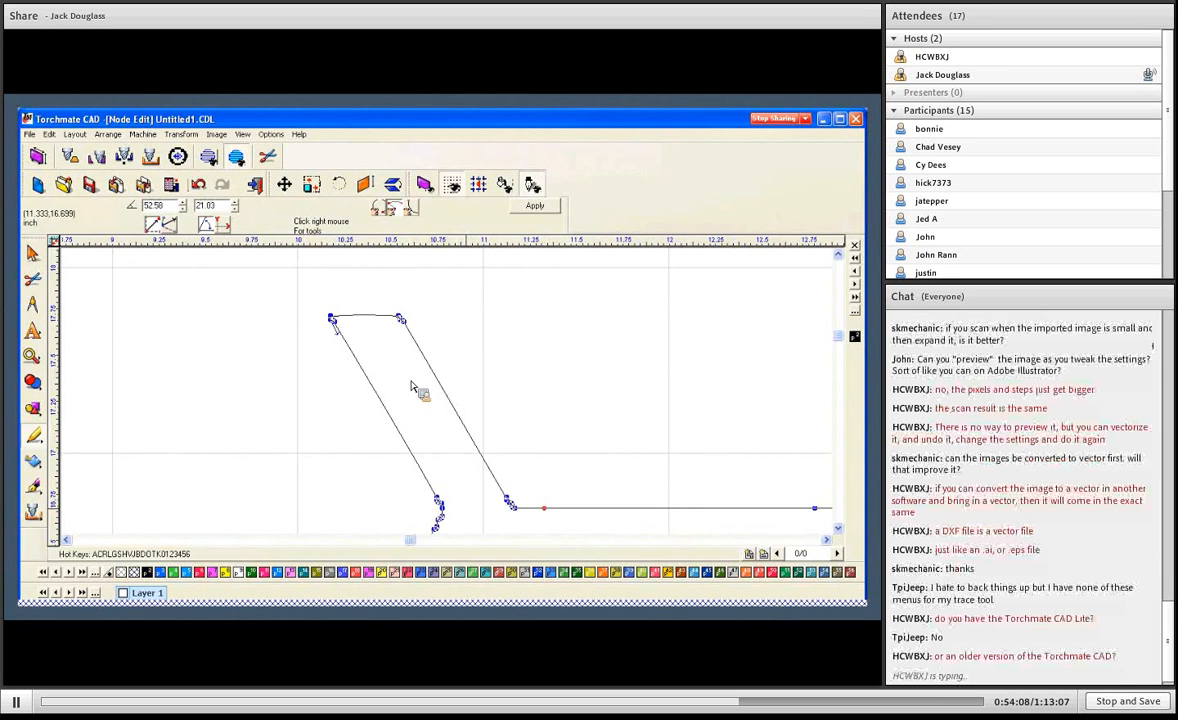
- Compare the node density of the two traced jeeps in Node Edit
scroll(411, 386, down, 4)
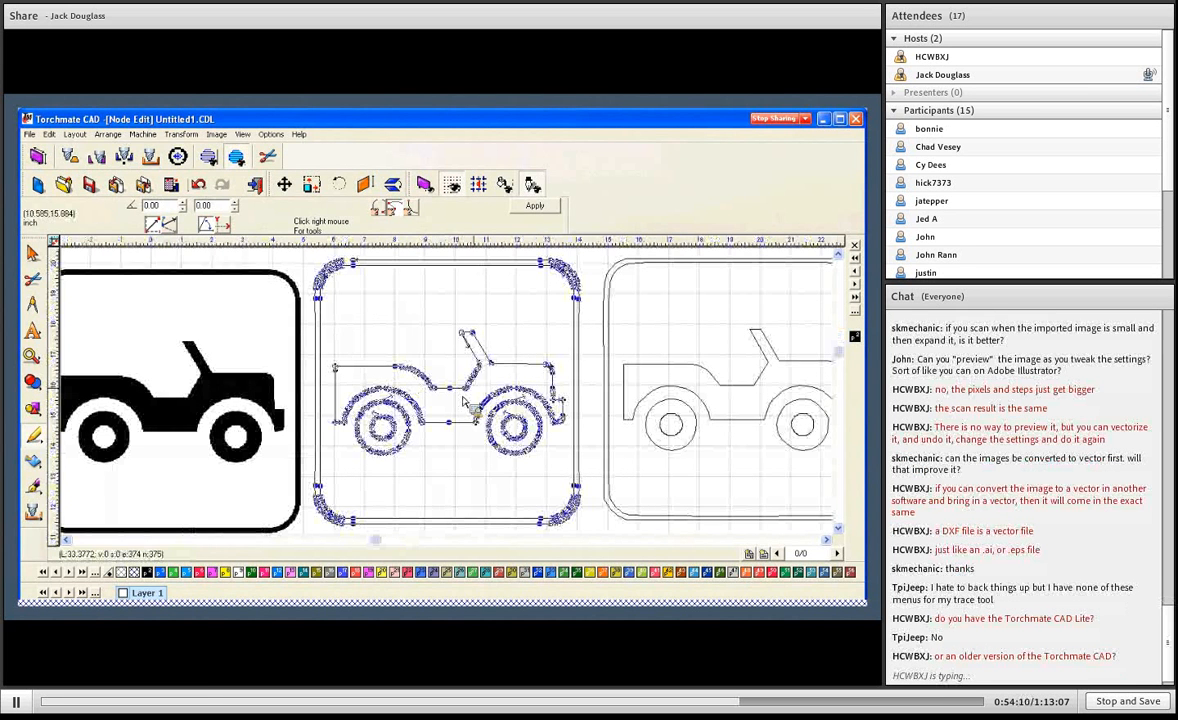
click(685, 372)
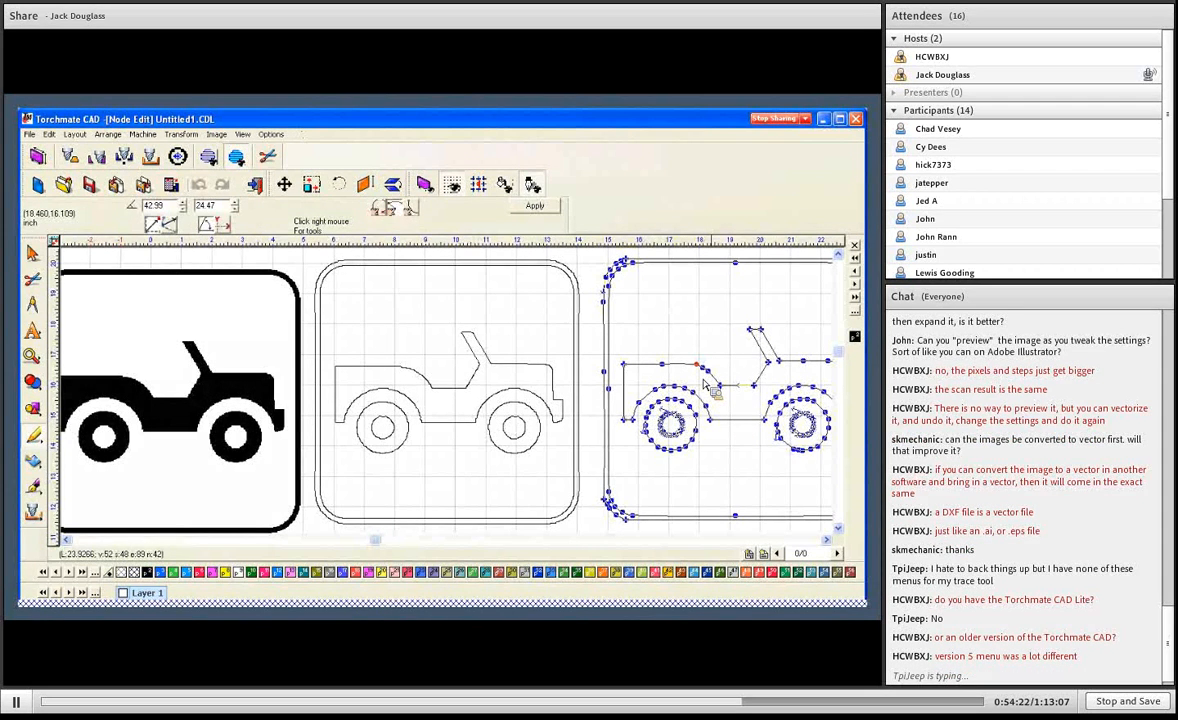
click(517, 373)
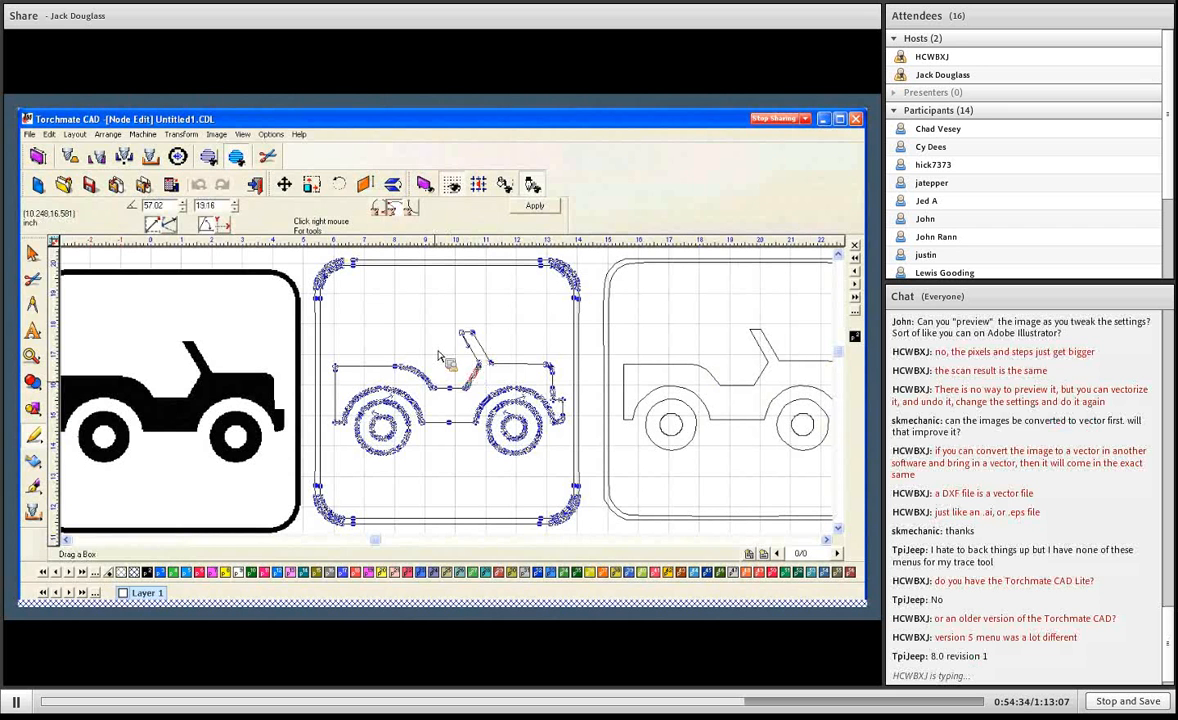
click(470, 388)
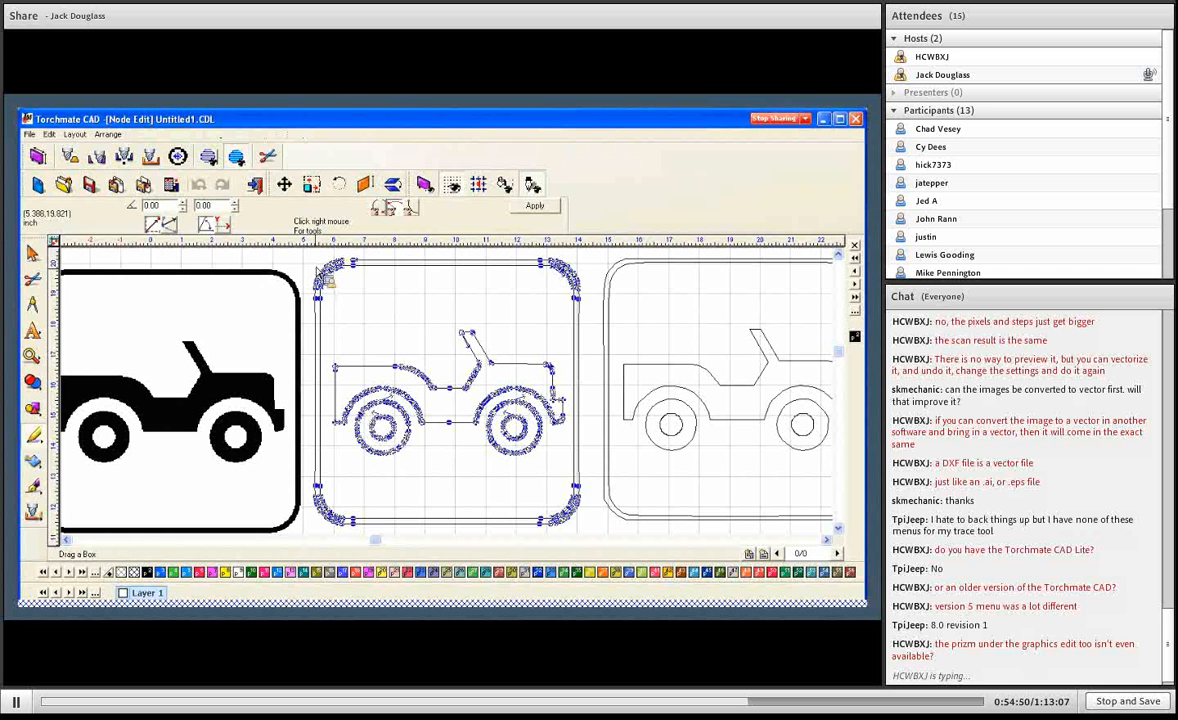
- Select all nodes of the tightly traced jeep and its frame, reduce the selection to every other node, and delete those
mouse_move(307, 256)
mouse_down()
mouse_move(537, 502)
mouse_move(588, 480)
mouse_up()
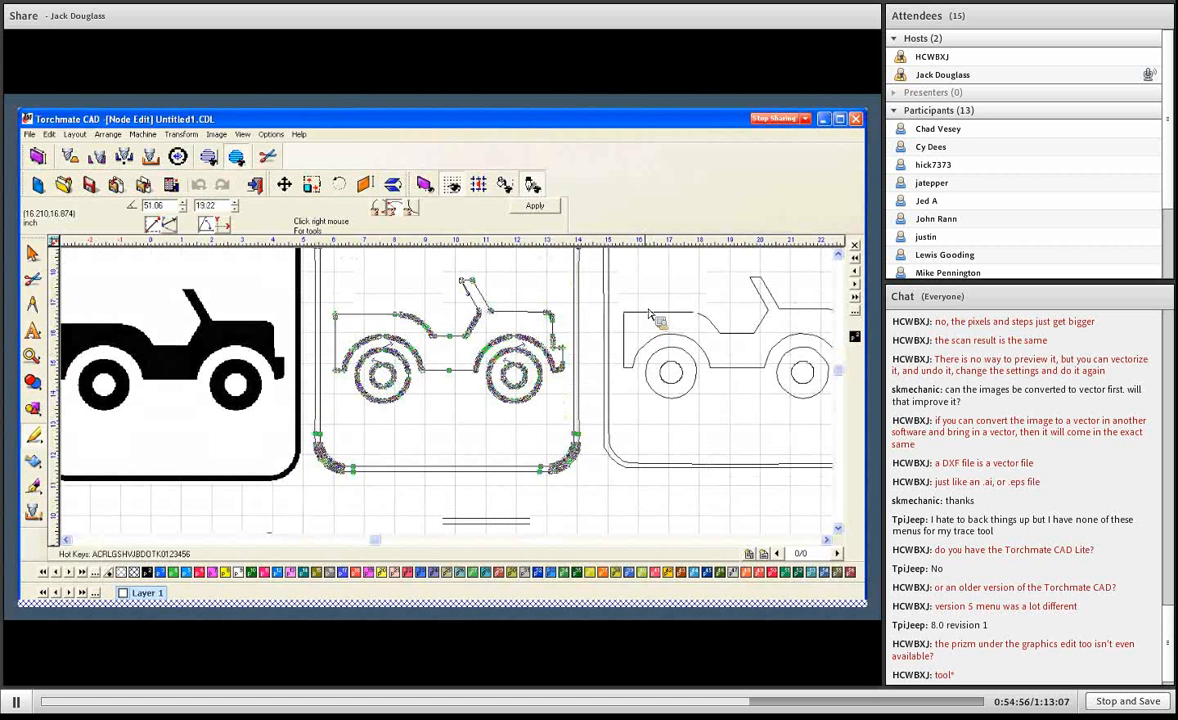
scroll(648, 316, up, 1)
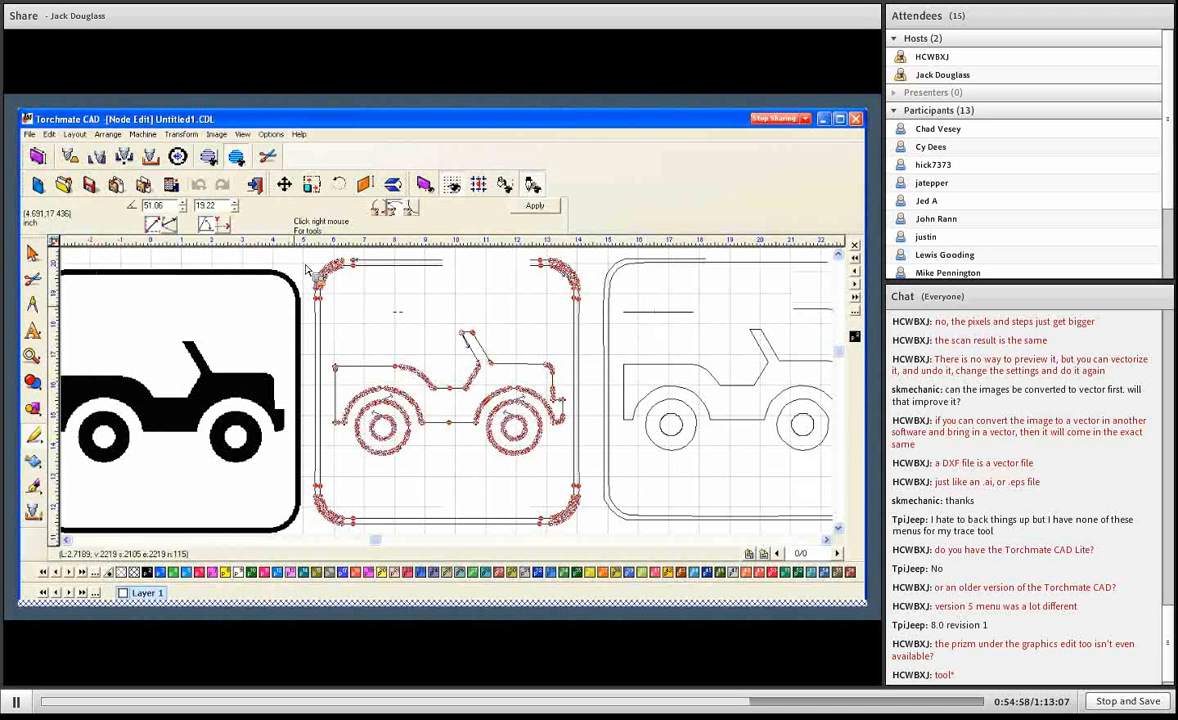
click(444, 404)
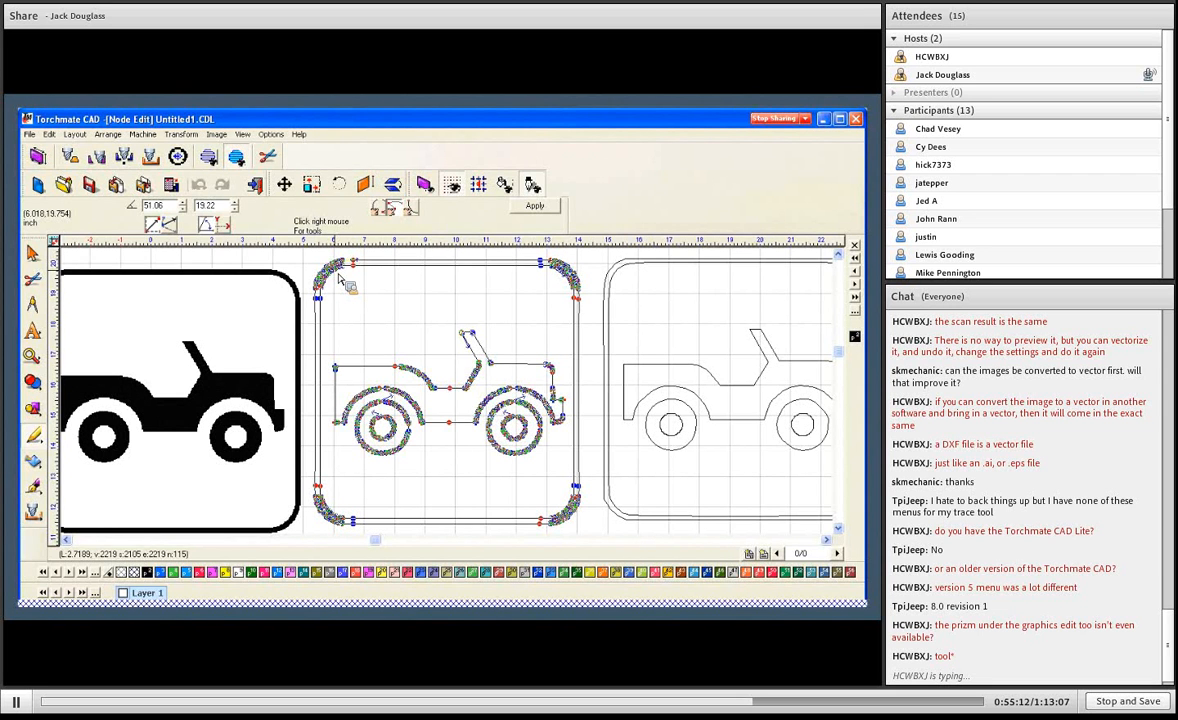
key(Delete)
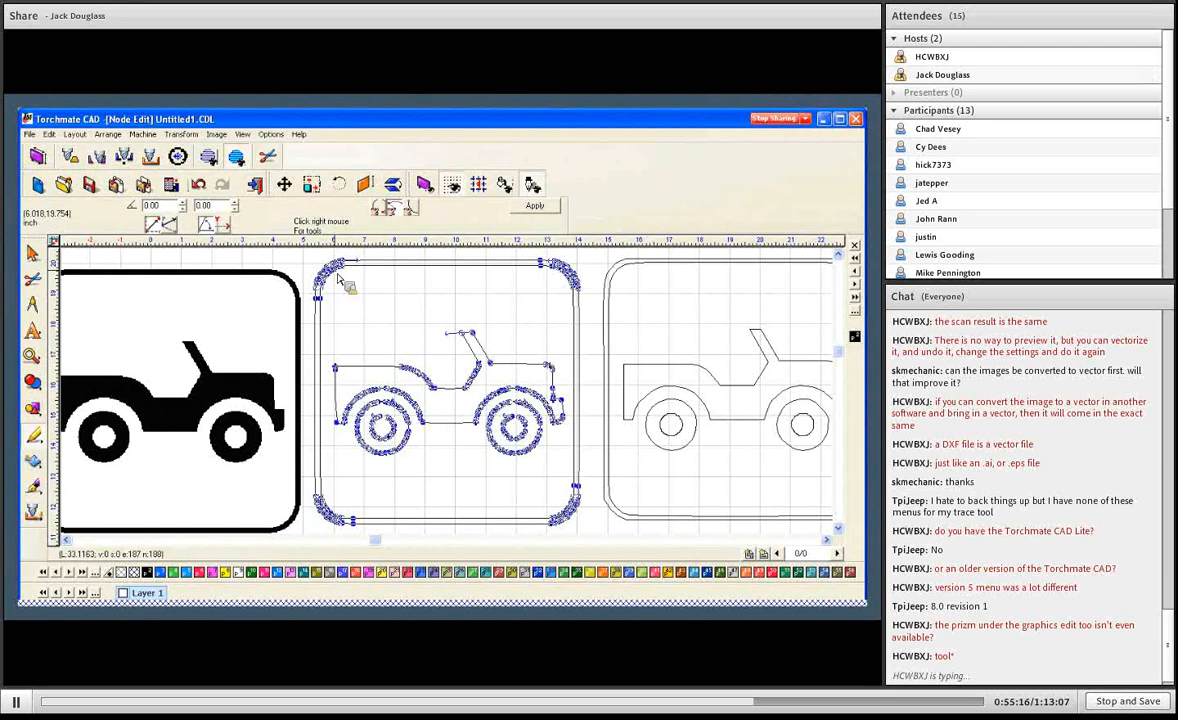
- Thin out the nodes on the frame's two upper rounded corners by repeatedly deleting every other node
drag(308, 254, 358, 310)
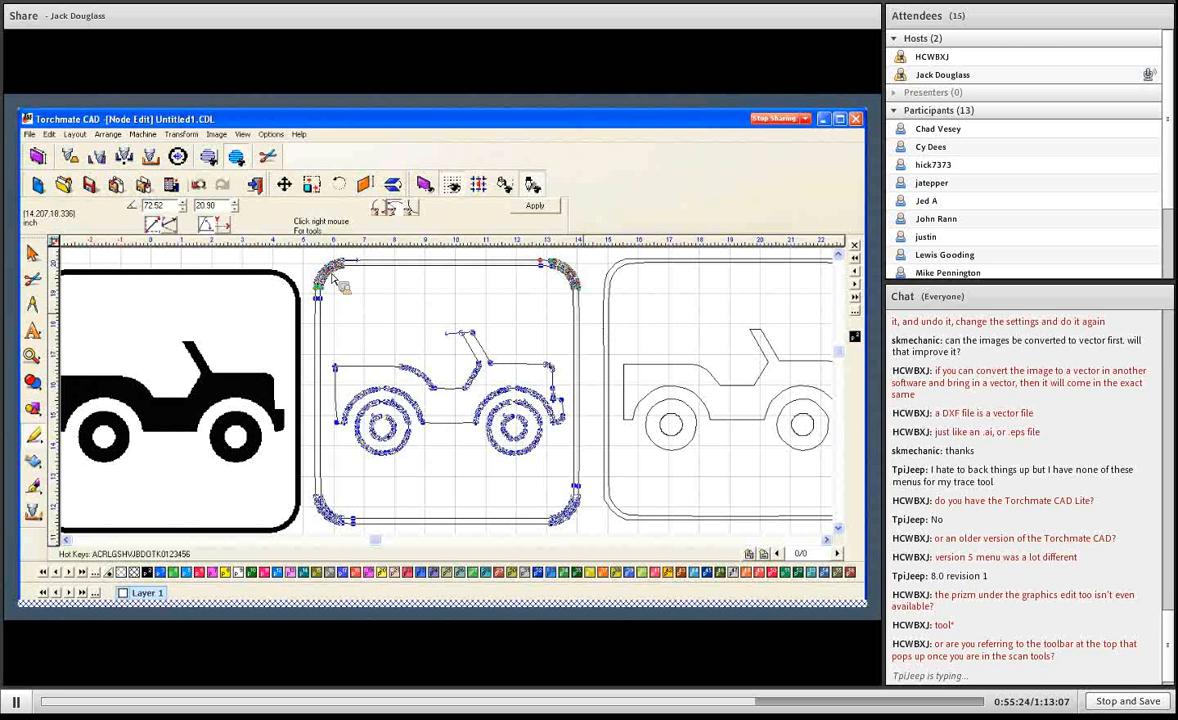
drag(309, 253, 586, 333)
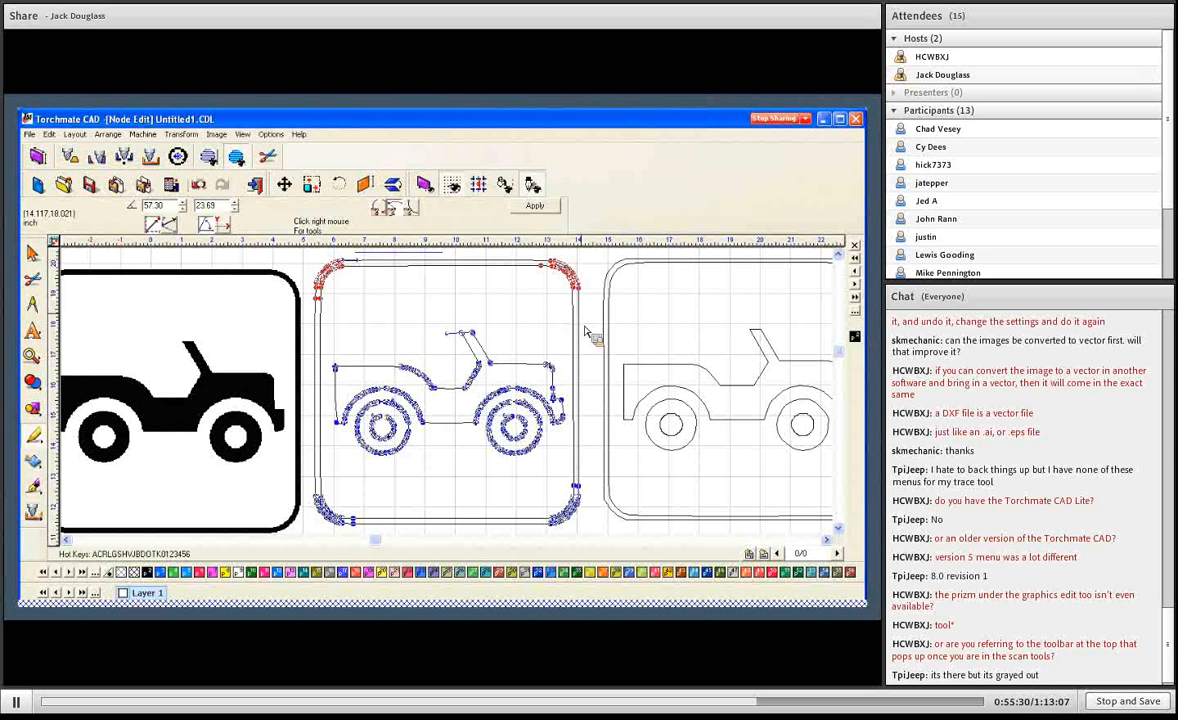
click(588, 333)
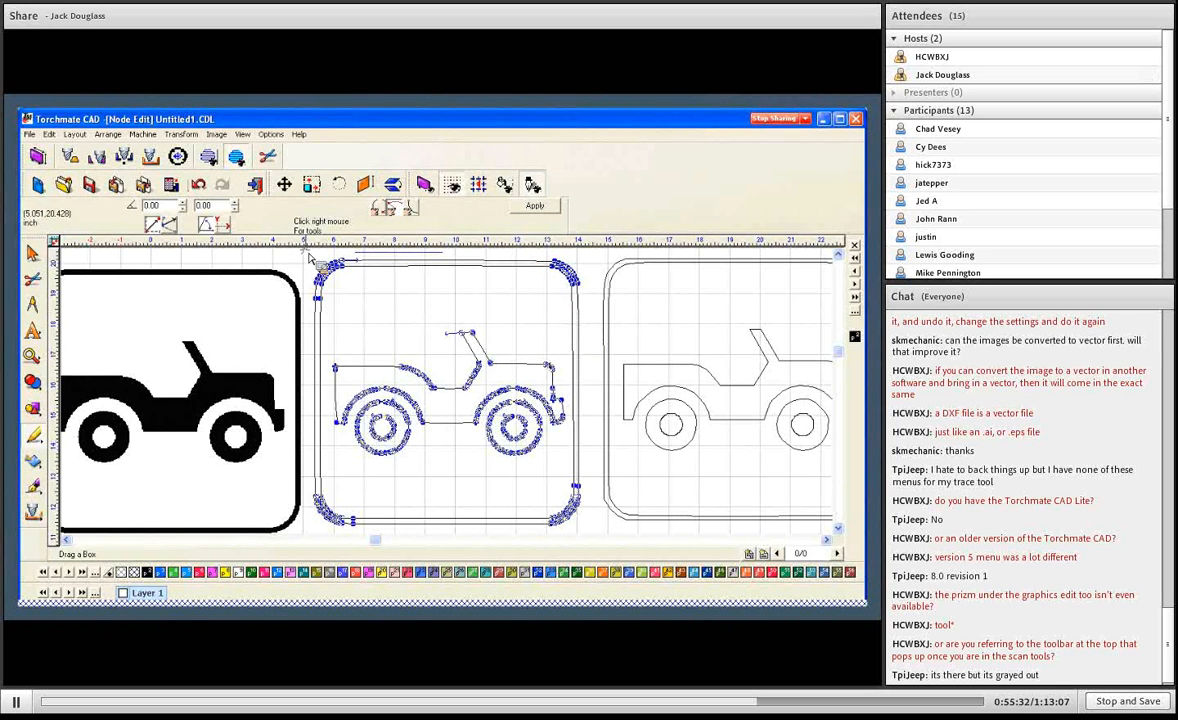
drag(305, 251, 587, 329)
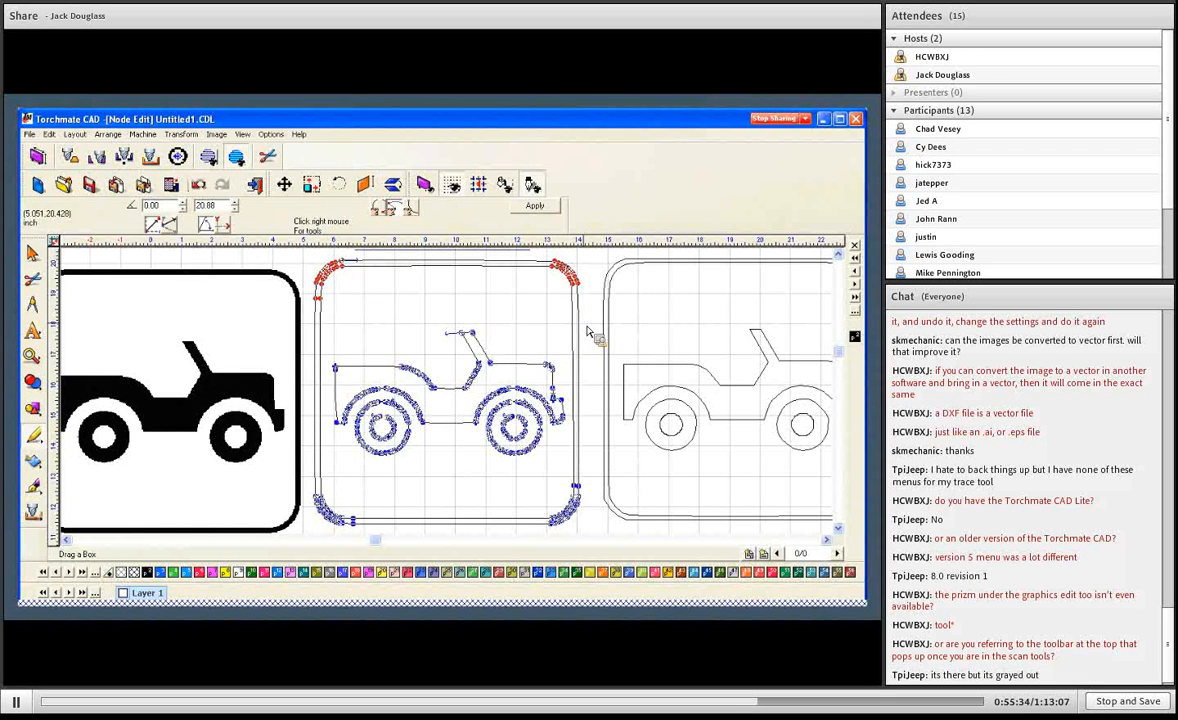
click(587, 329)
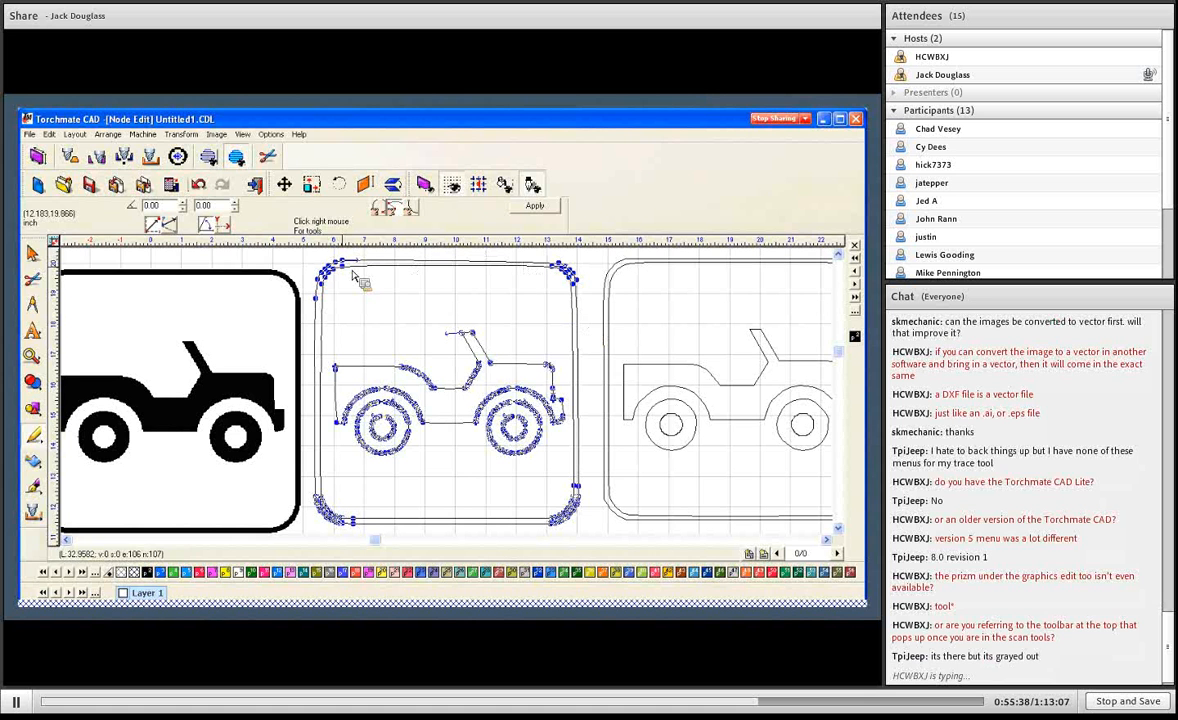
- Apply the node edits and delete the jeep bitmap together with both traces
click(566, 270)
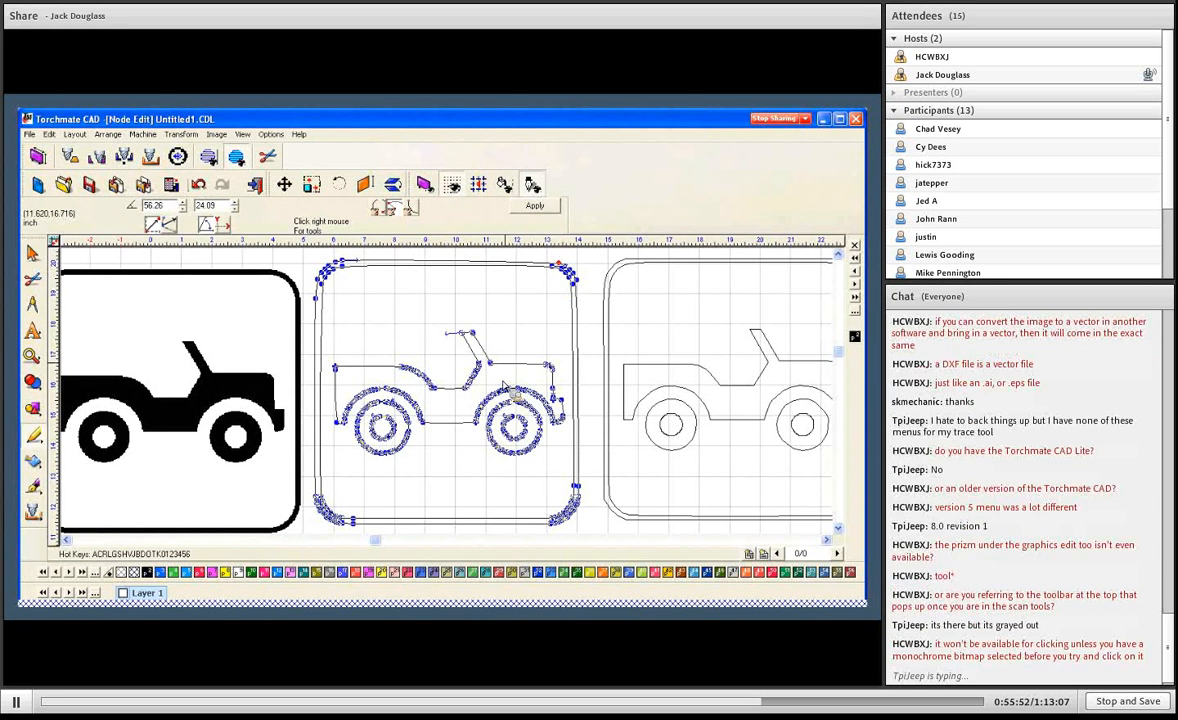
click(544, 209)
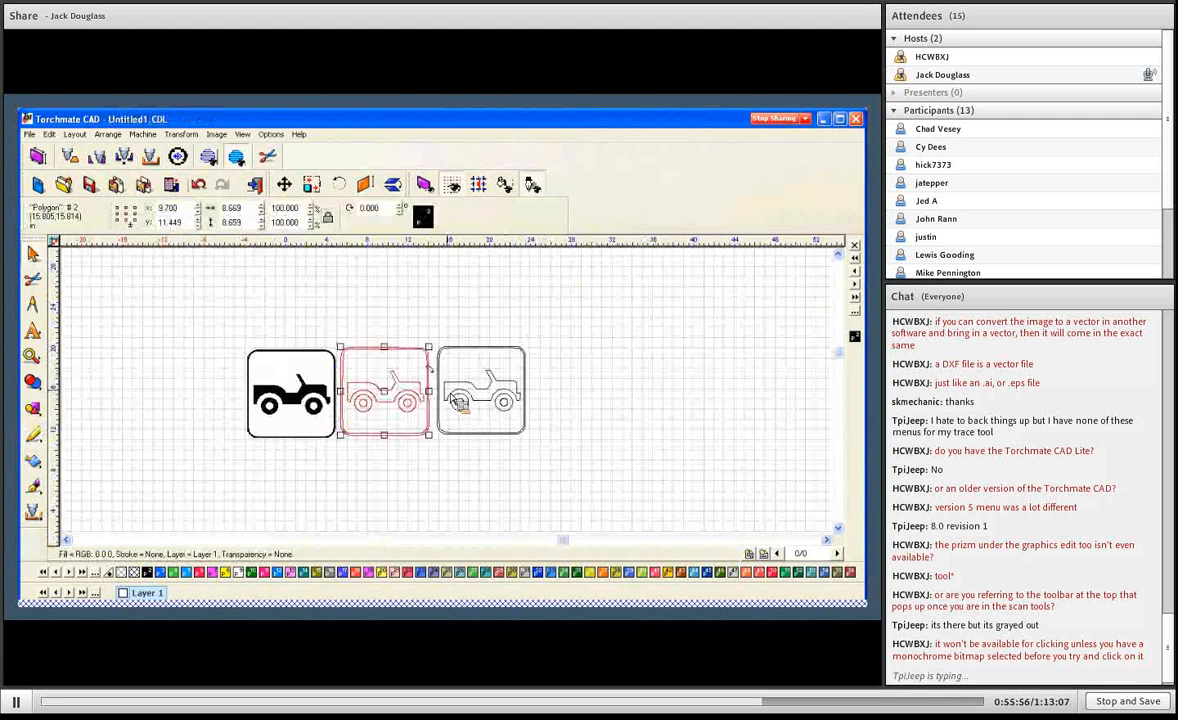
drag(328, 312, 531, 458)
key(Delete)
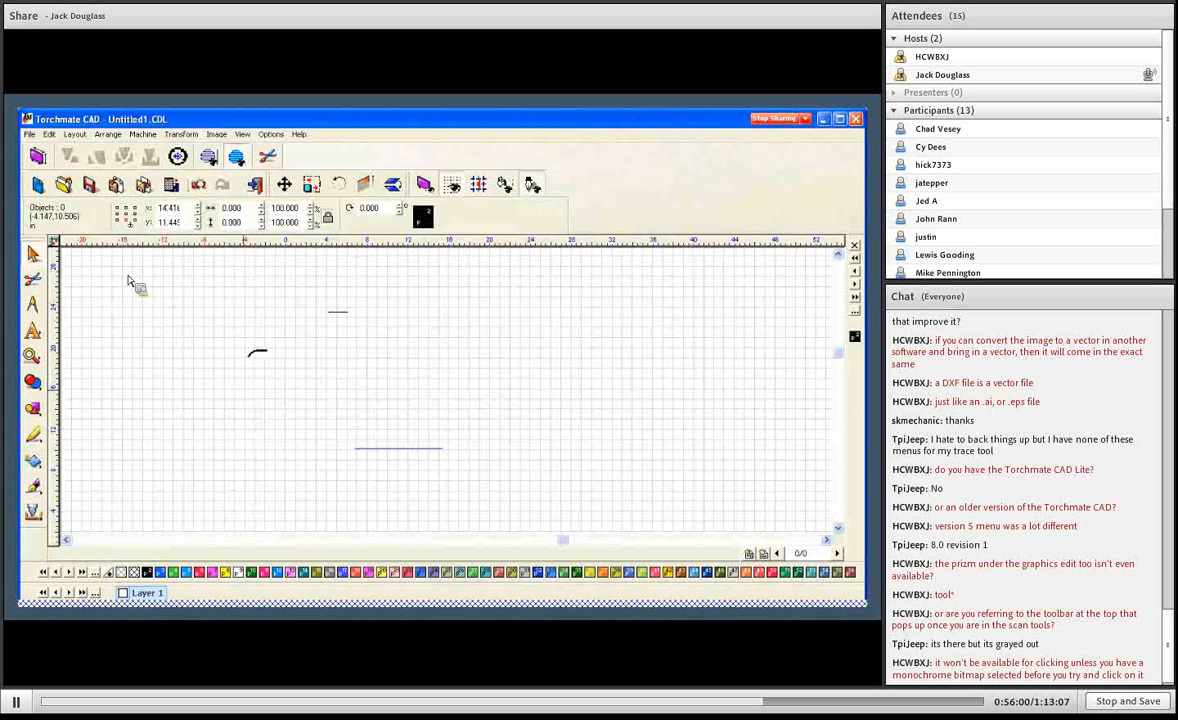
- Import the butterfly image from the Scan Tools Samples folder and place it on the drawing
click(30, 134)
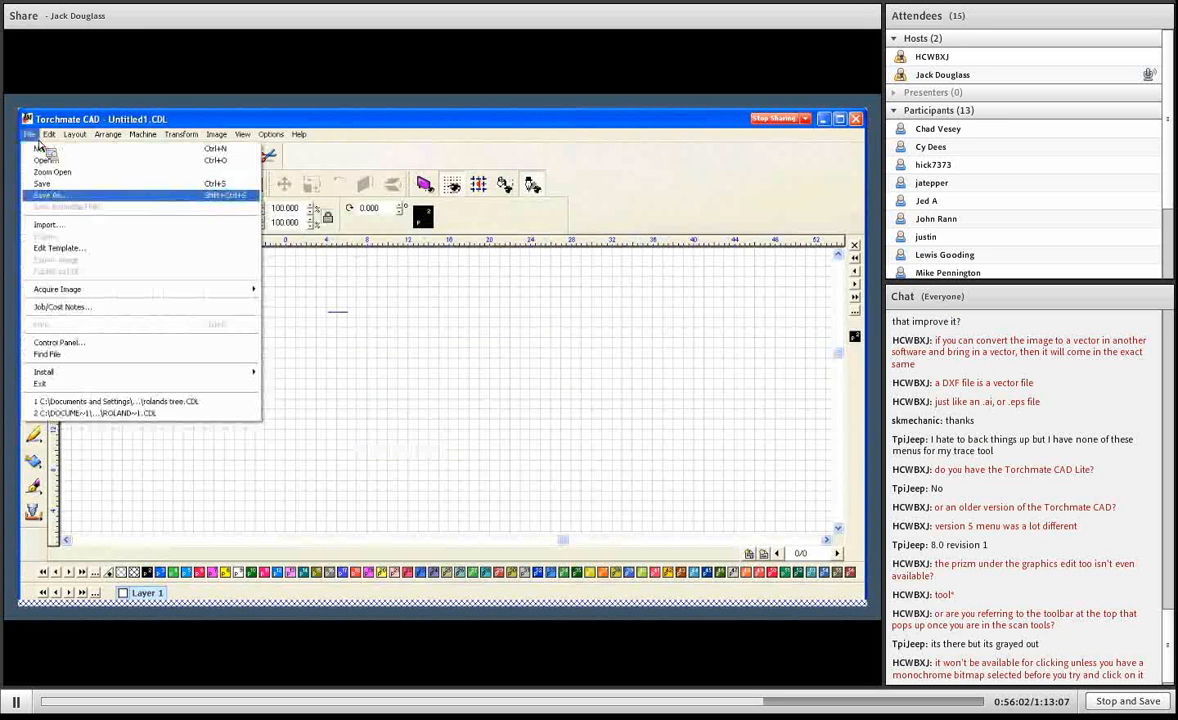
click(62, 226)
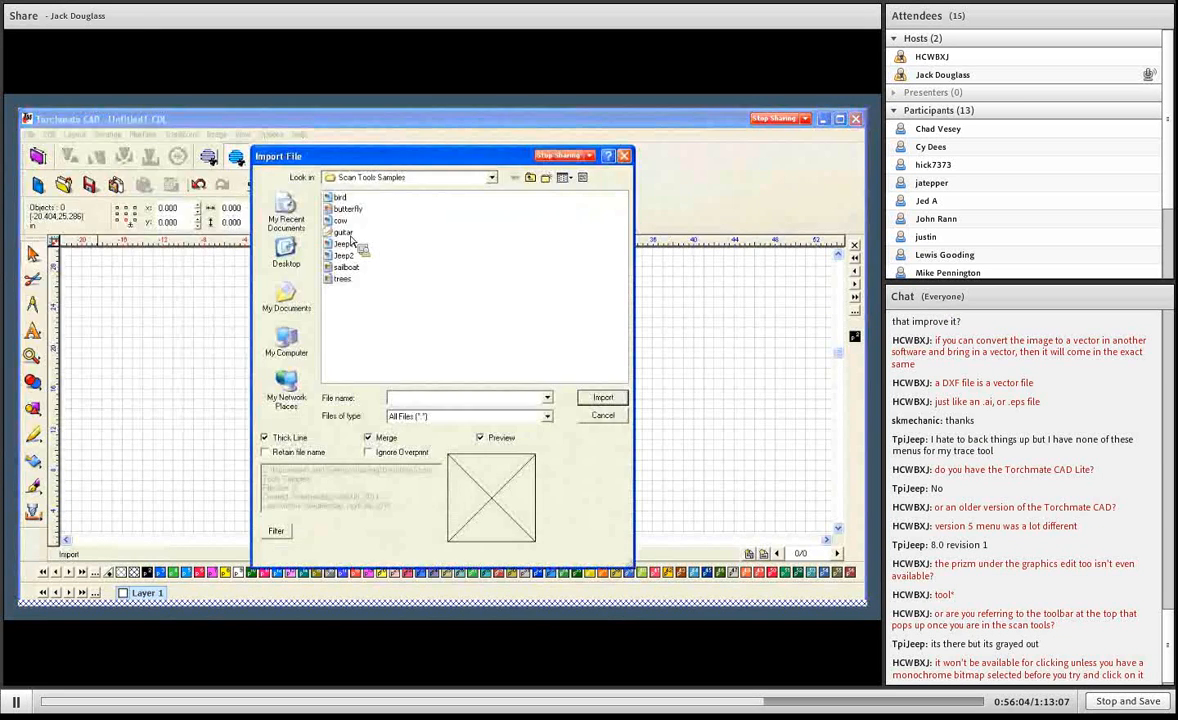
click(345, 209)
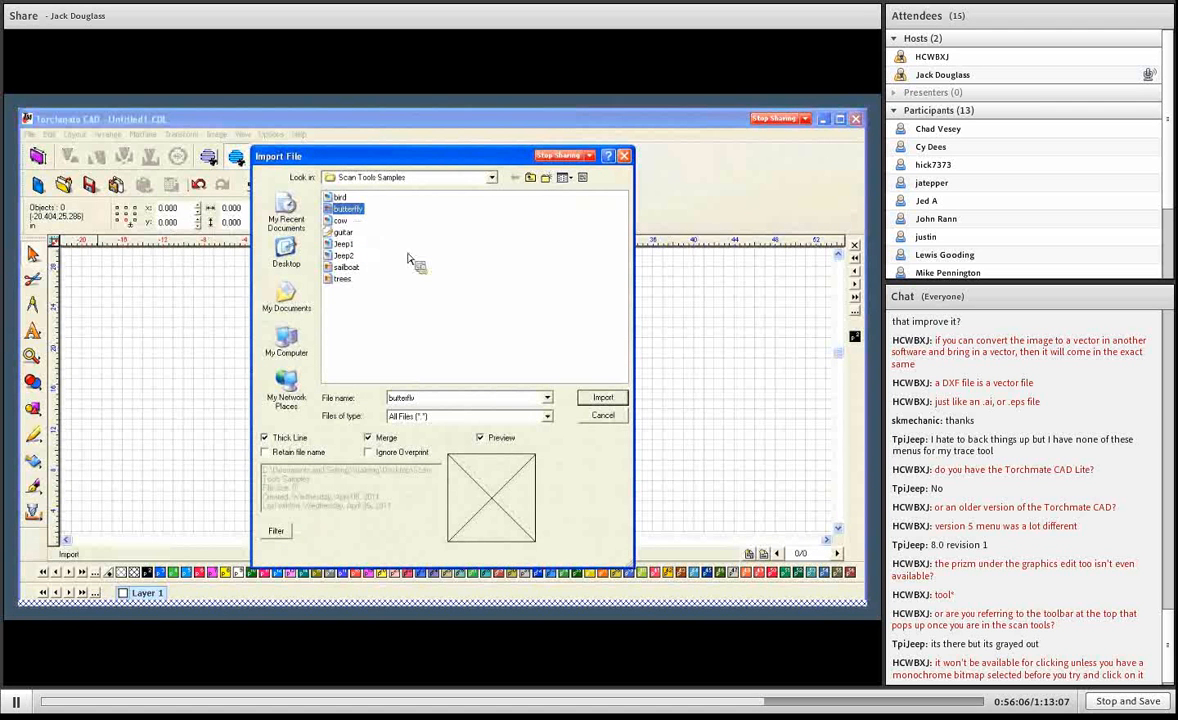
click(603, 400)
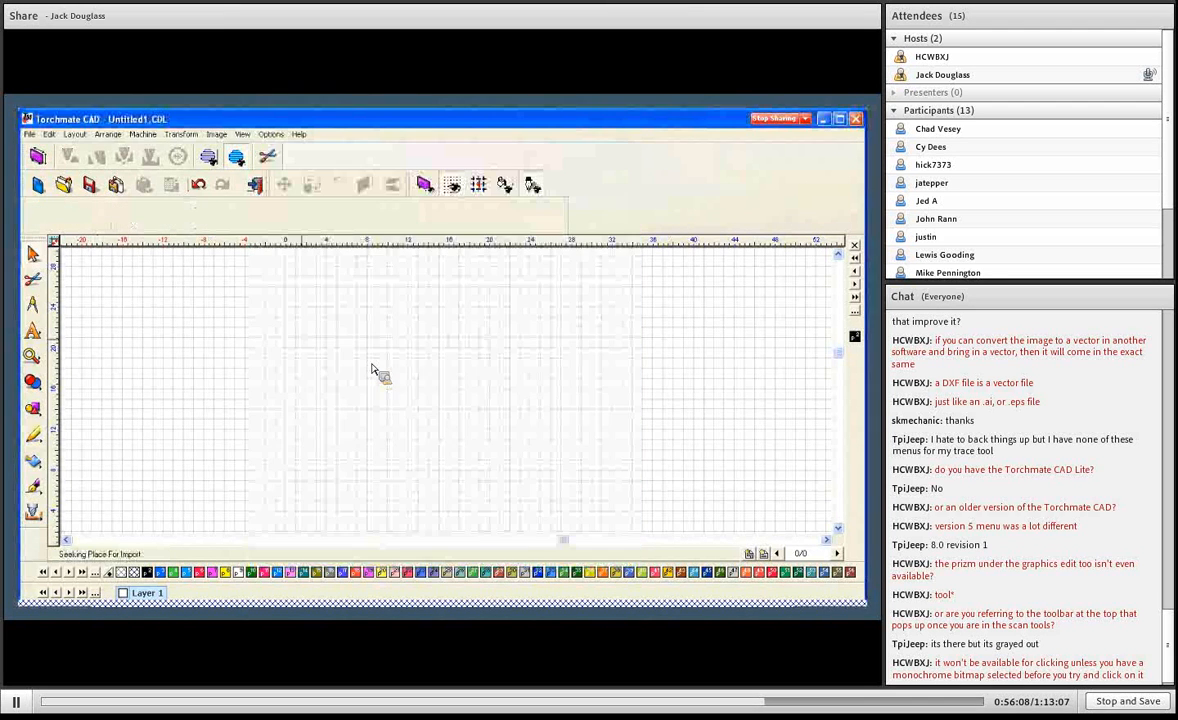
click(310, 347)
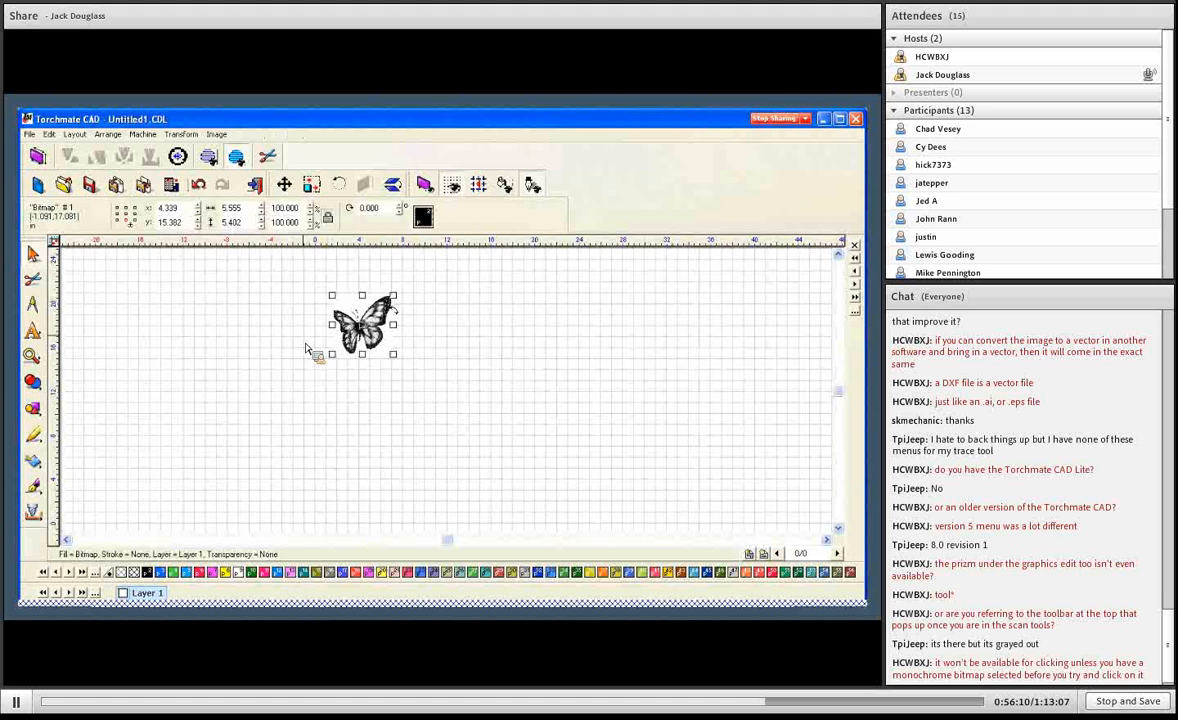
key(F5)
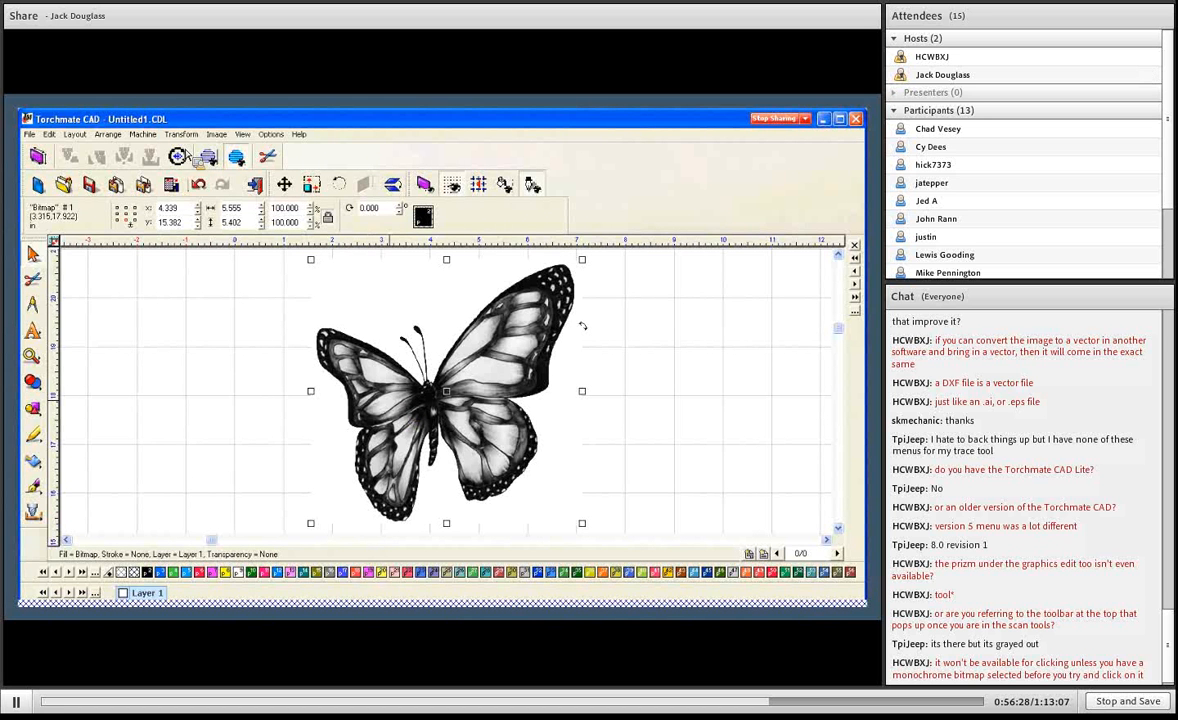
- Convert the butterfly bitmap's image mode to Monochrome
click(182, 134)
mouse_move(216, 134)
mouse_move(226, 160)
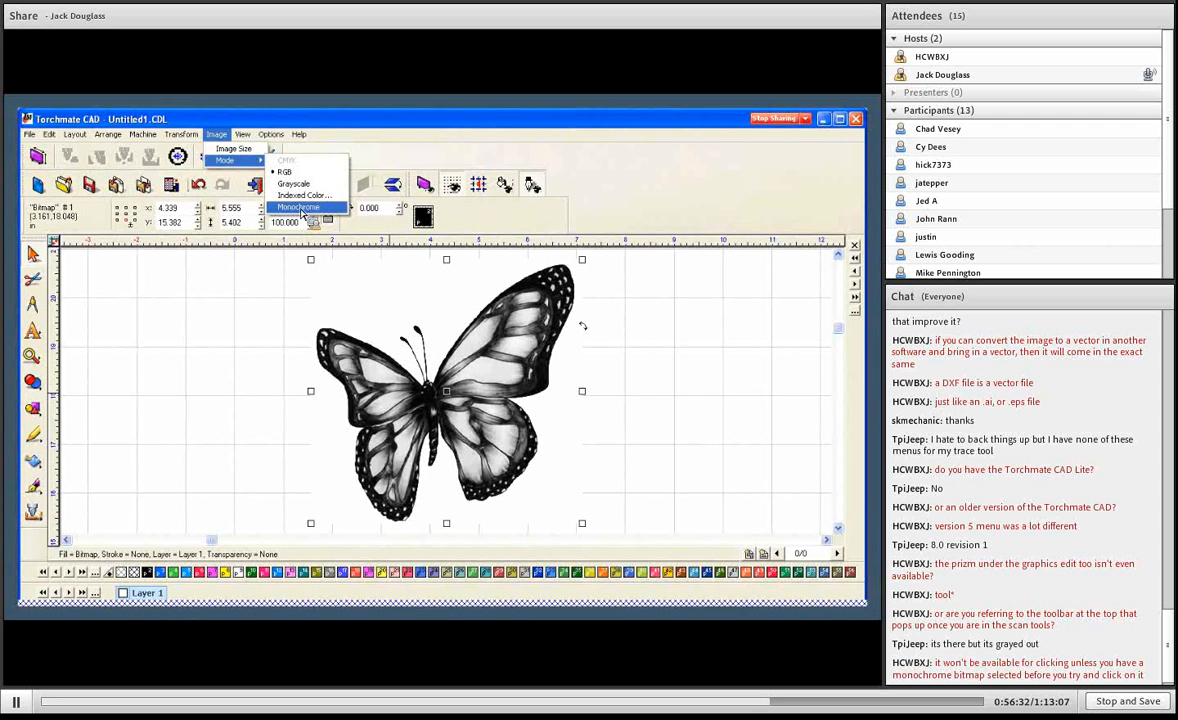
click(300, 208)
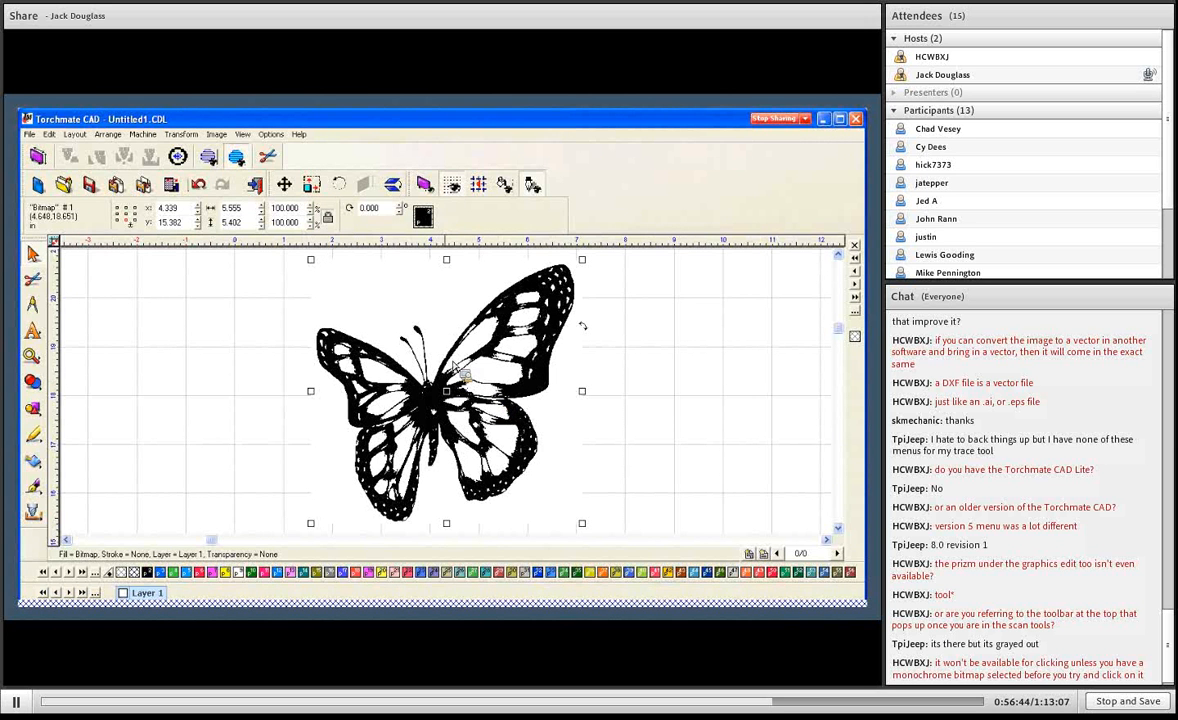
- Start vectorization of the butterfly bitmap and select the entire image area
click(66, 471)
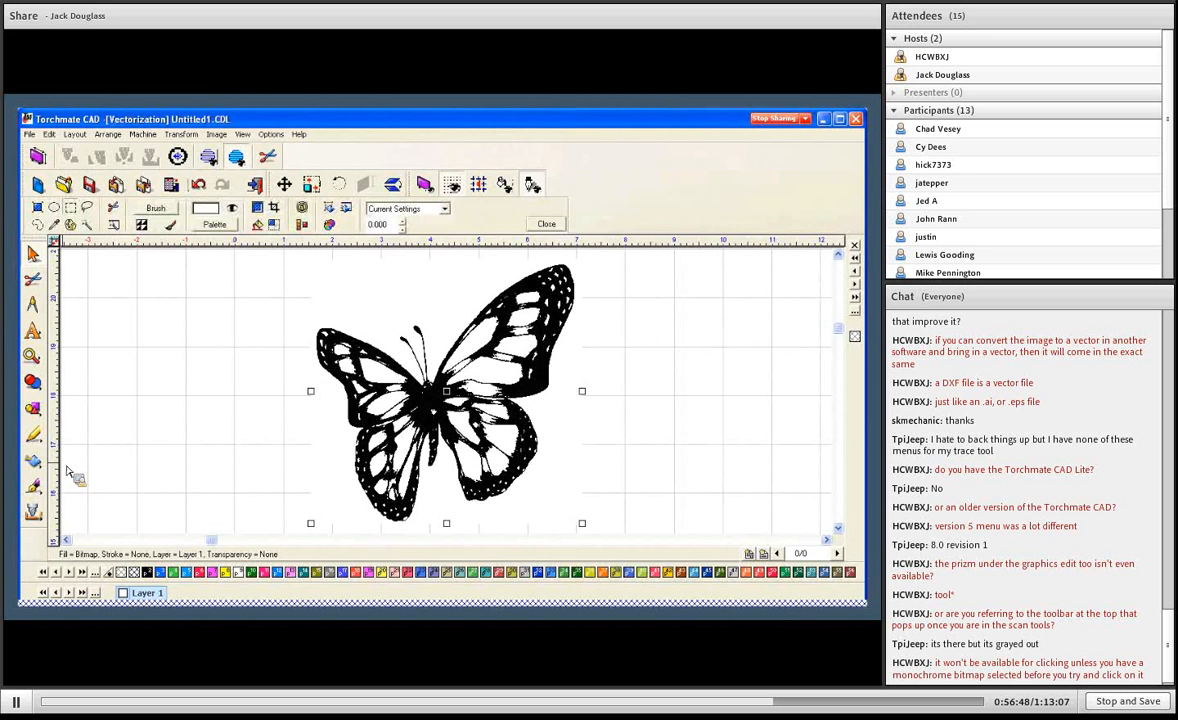
click(66, 471)
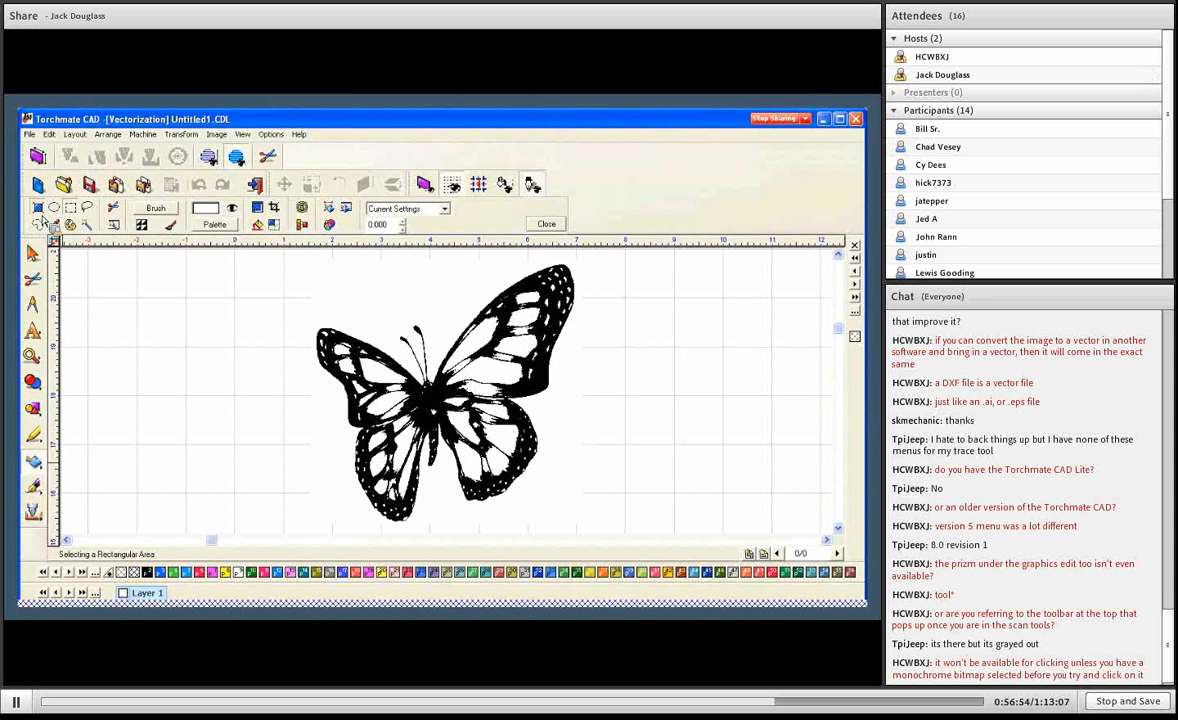
click(40, 212)
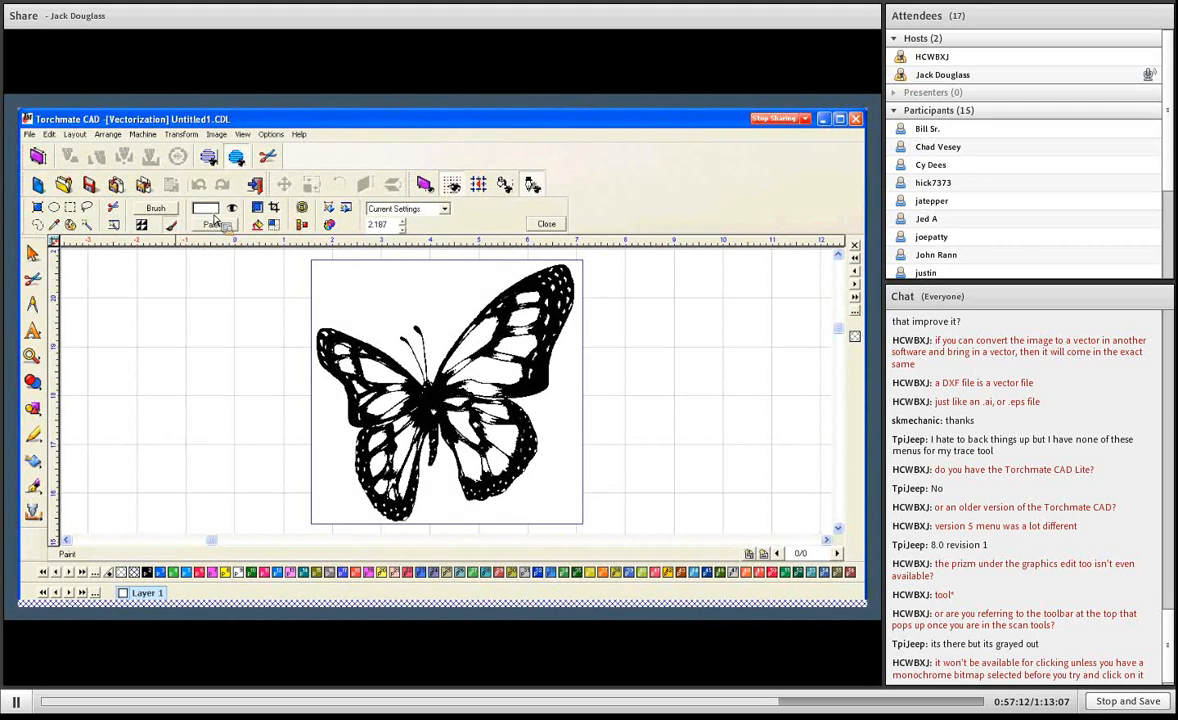
- Set the paint colour to black and choose a brush for touching up the butterfly bitmap
click(214, 226)
click(214, 228)
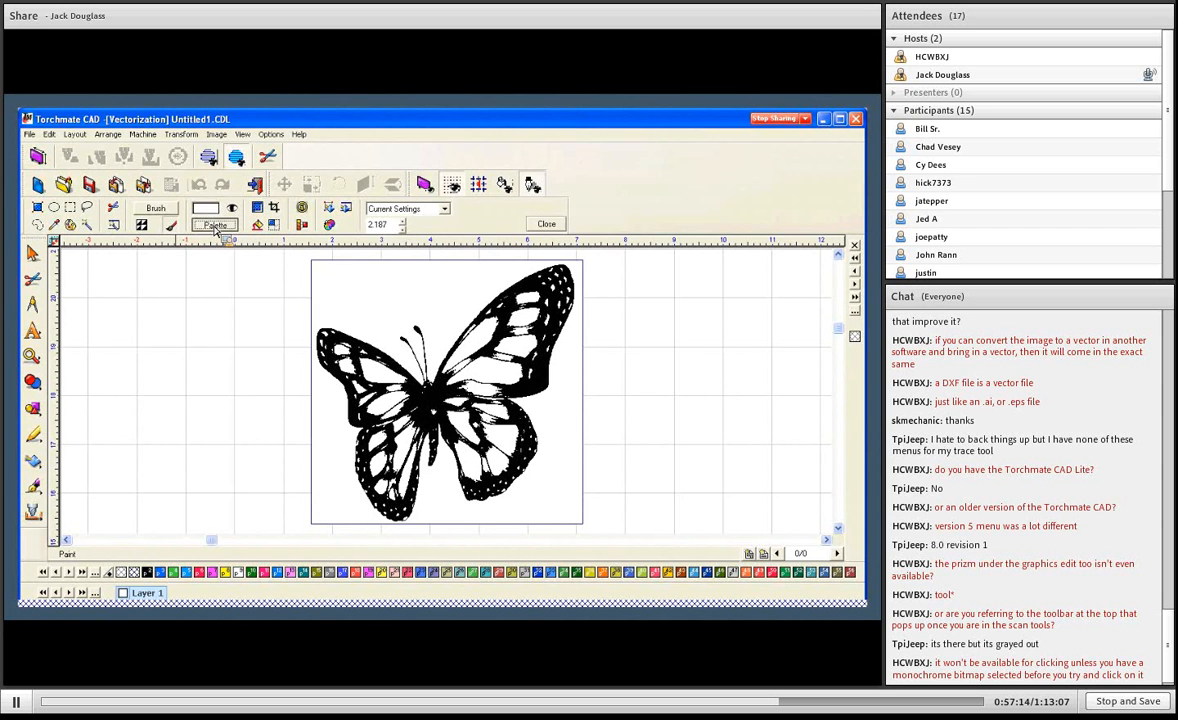
click(215, 228)
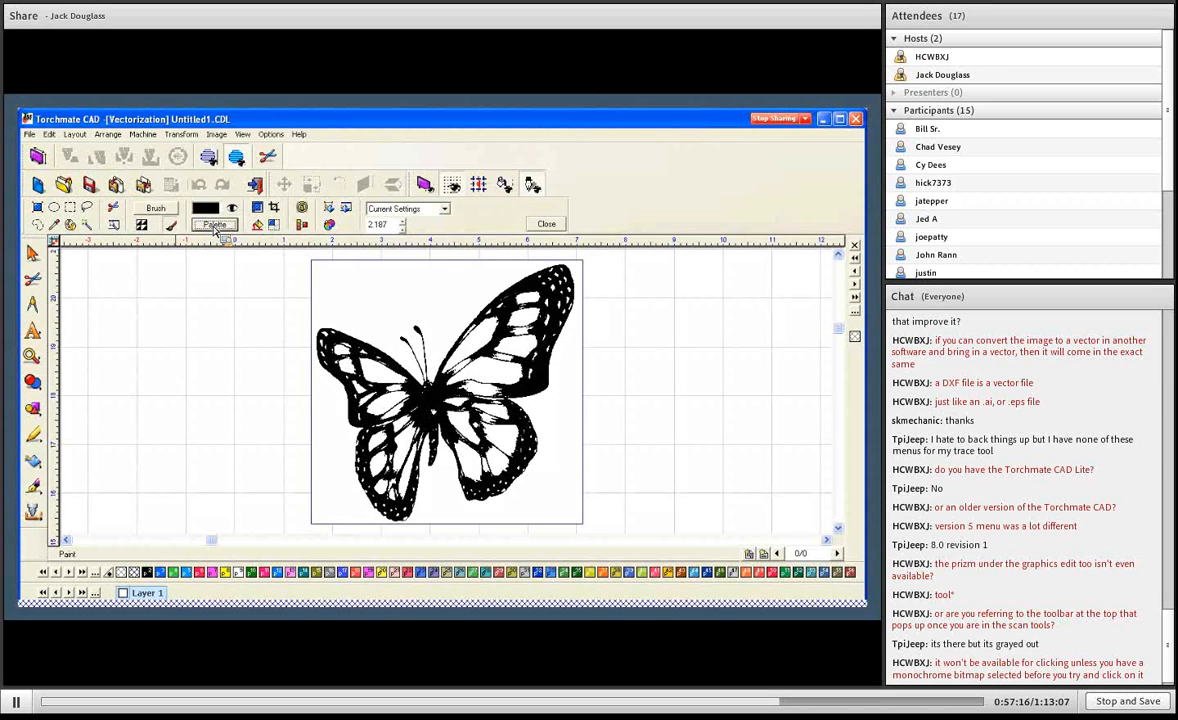
click(168, 208)
click(239, 246)
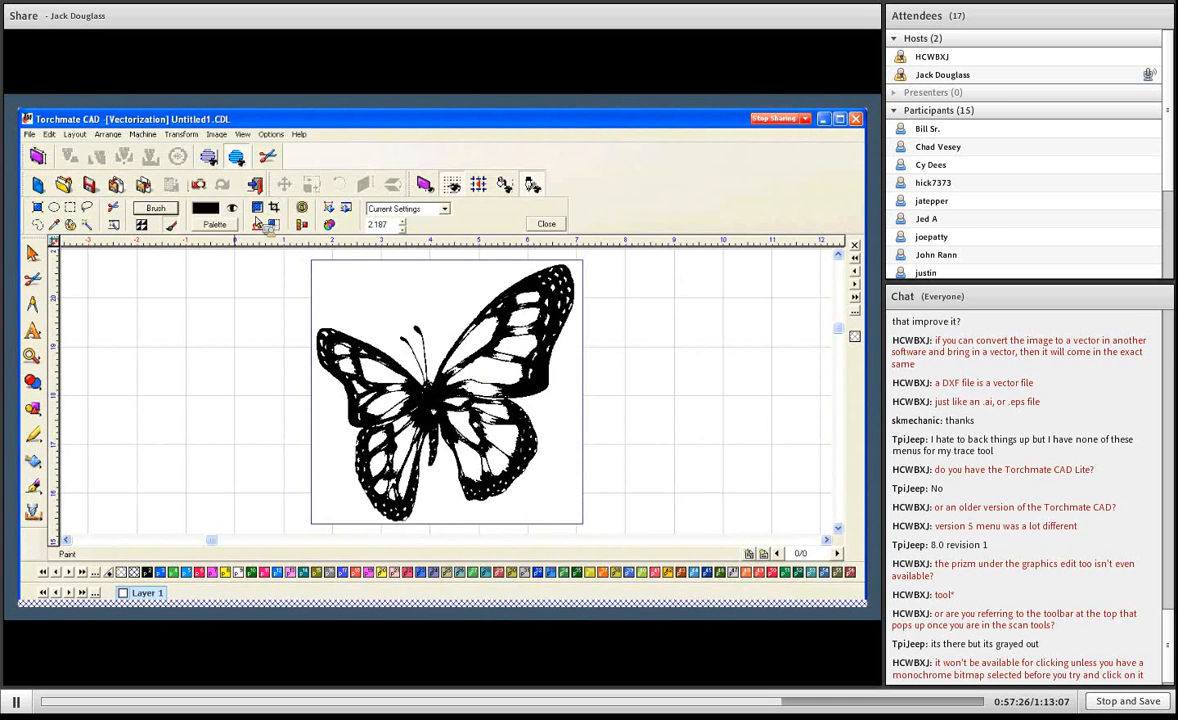
- Clear the area selection and paint over the white gaps in the butterfly's upper wing veins with the black brush
click(200, 186)
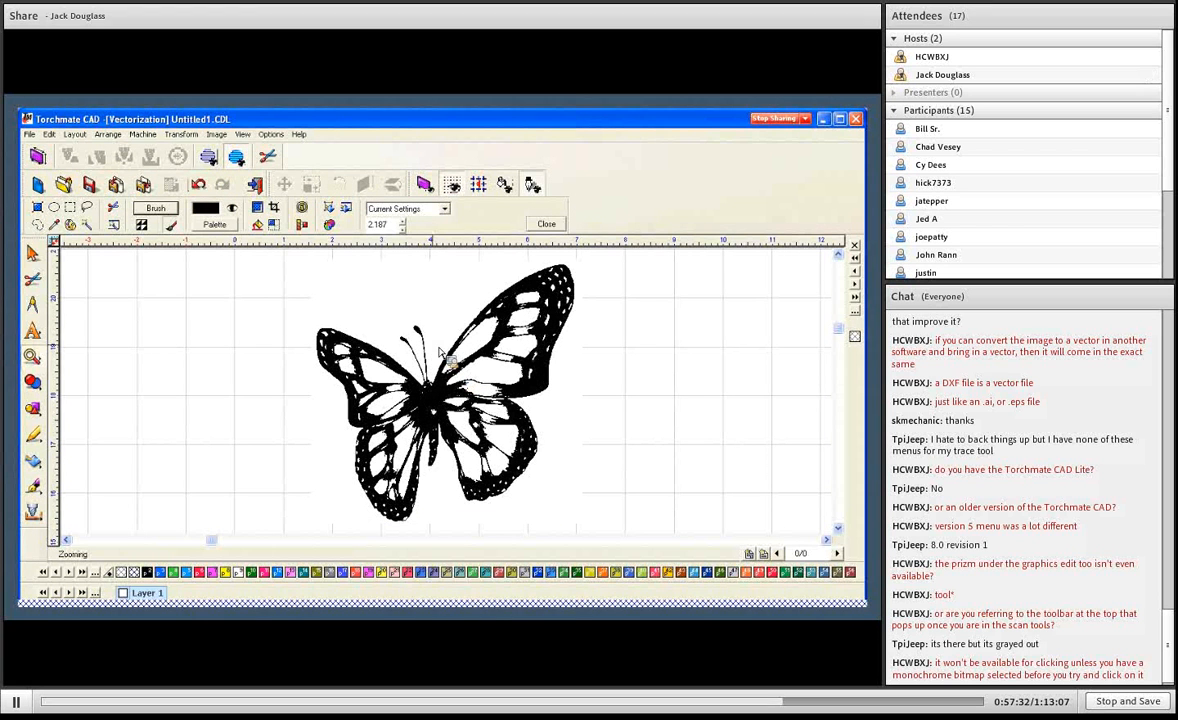
click(455, 367)
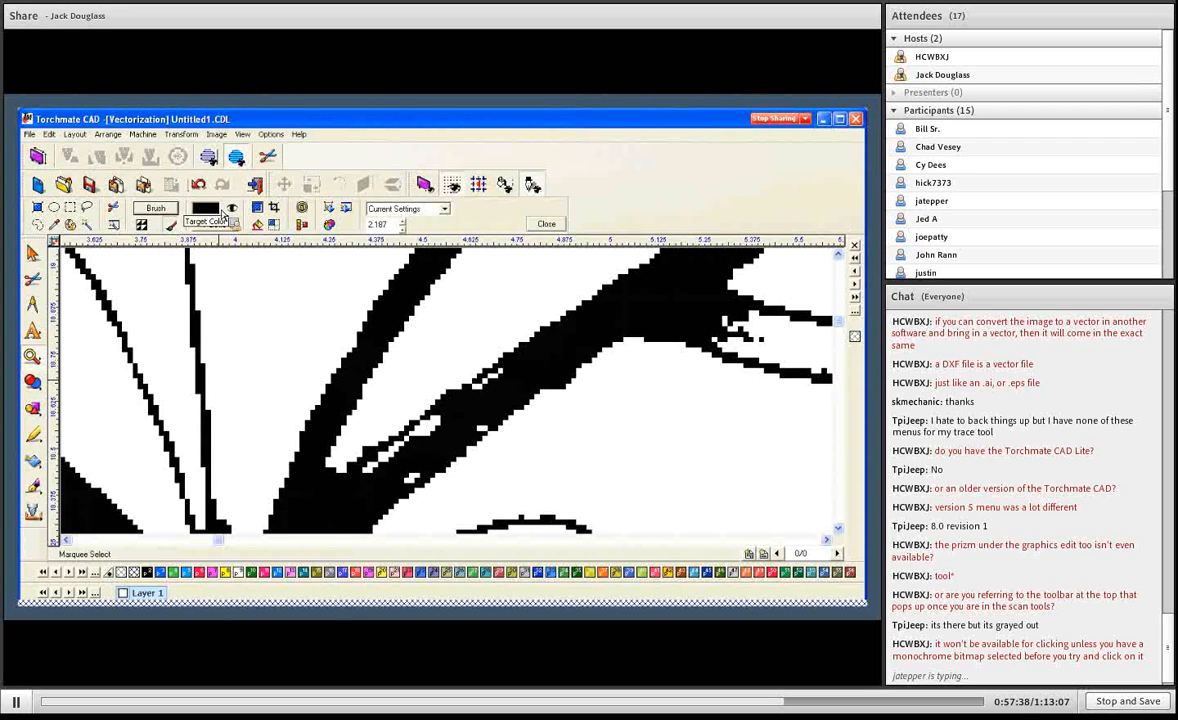
click(170, 228)
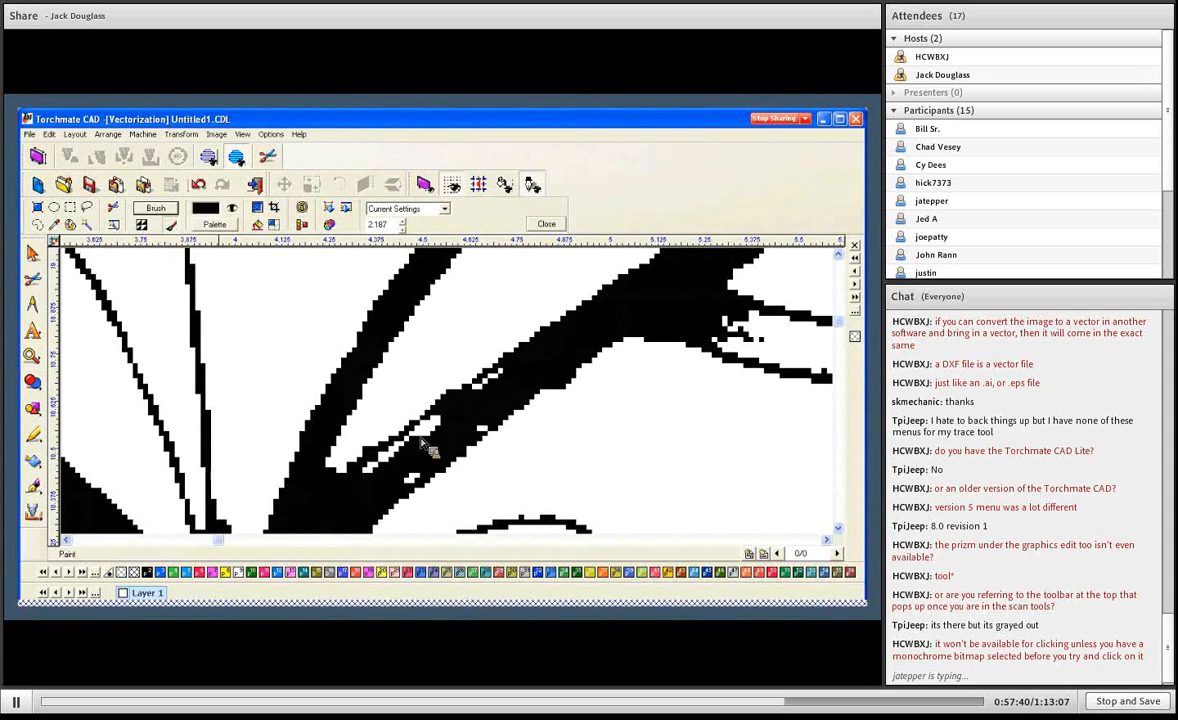
drag(419, 433, 445, 425)
key(ctrl+z)
mouse_move(492, 380)
mouse_down()
mouse_move(425, 443)
mouse_move(355, 442)
mouse_move(383, 477)
mouse_move(493, 422)
mouse_up()
mouse_move(728, 343)
mouse_down()
mouse_move(798, 338)
mouse_move(762, 333)
mouse_up()
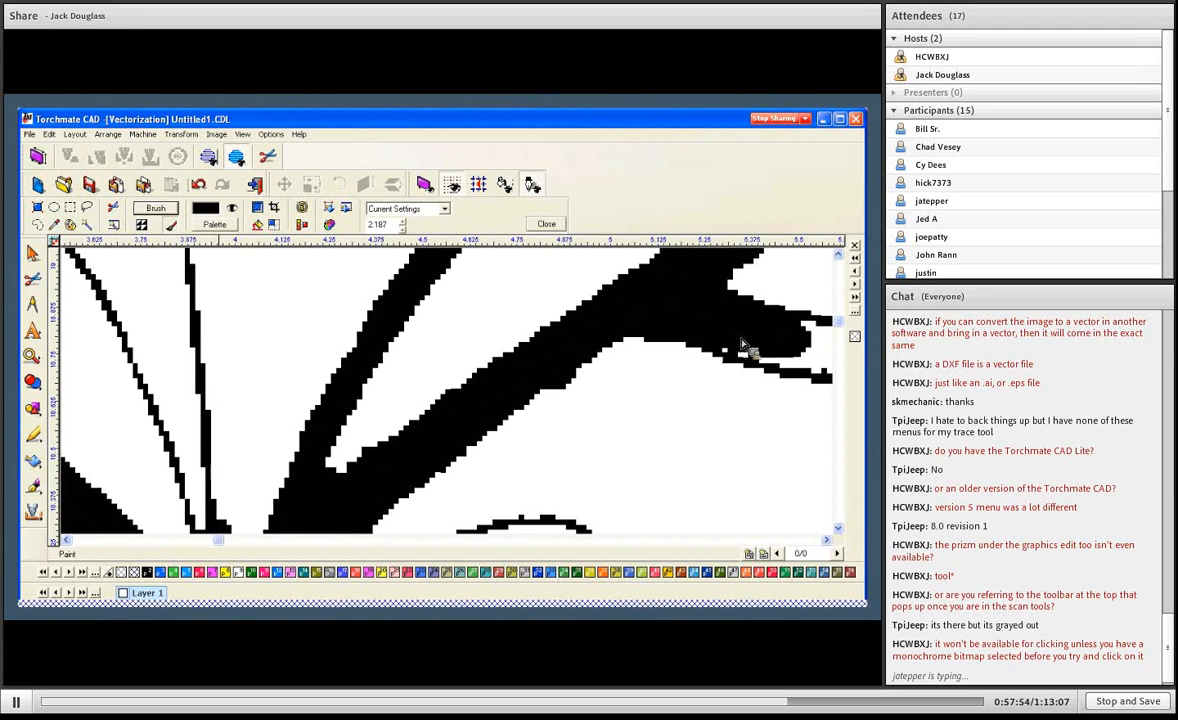
scroll(503, 367, down, 4)
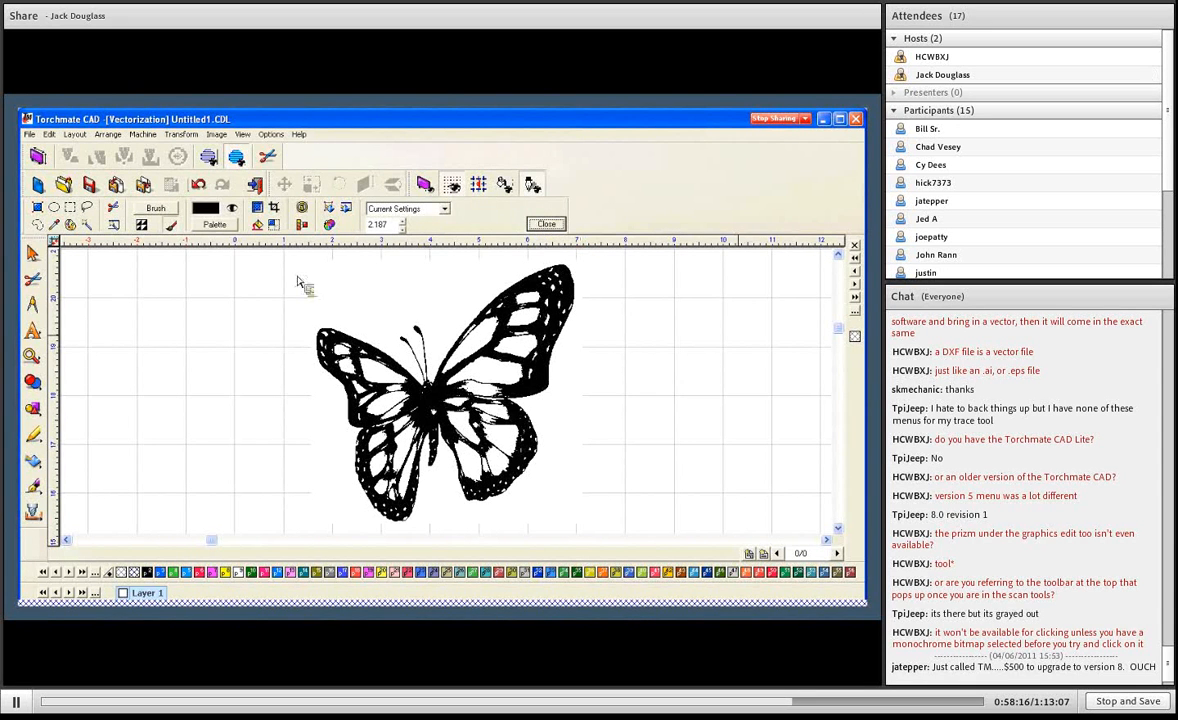
- Delete the butterfly bitmap from the drawing
click(352, 331)
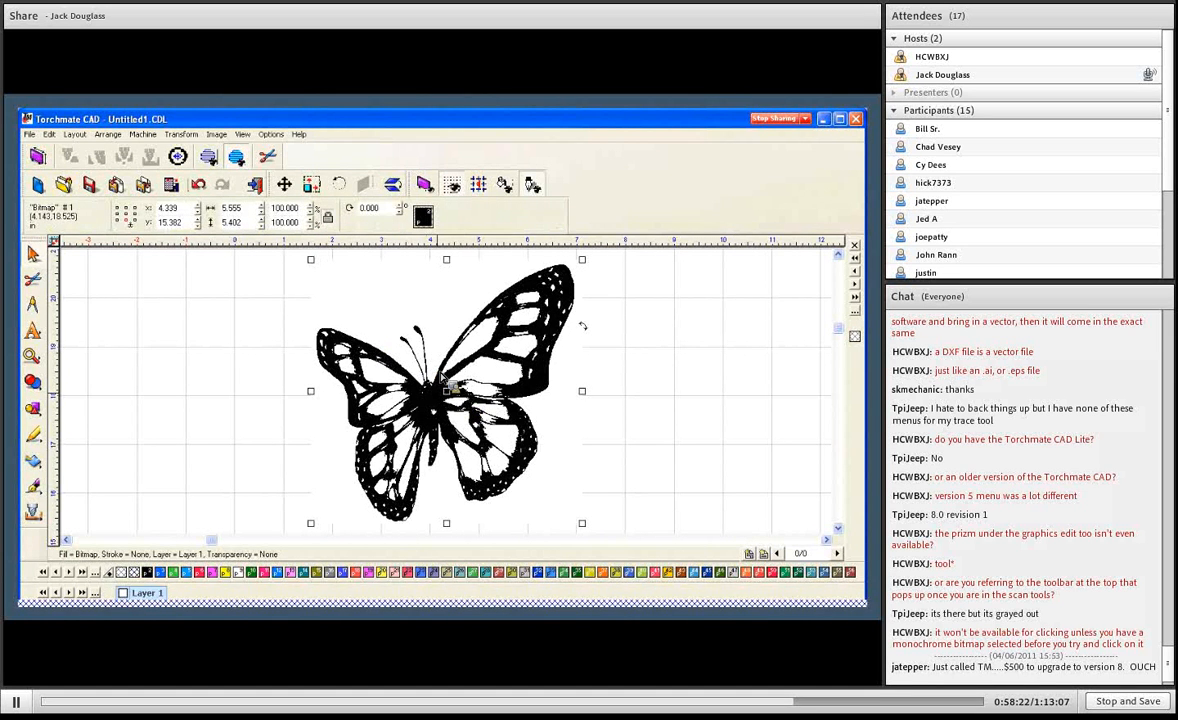
key(Delete)
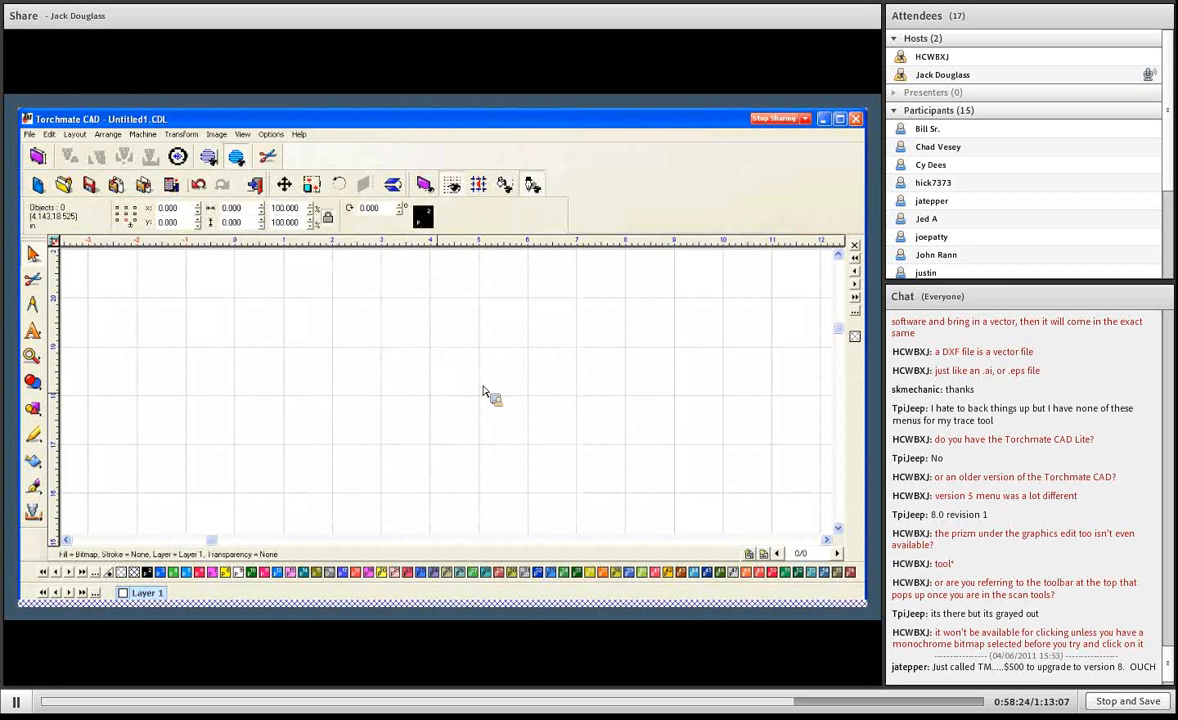
key(F5)
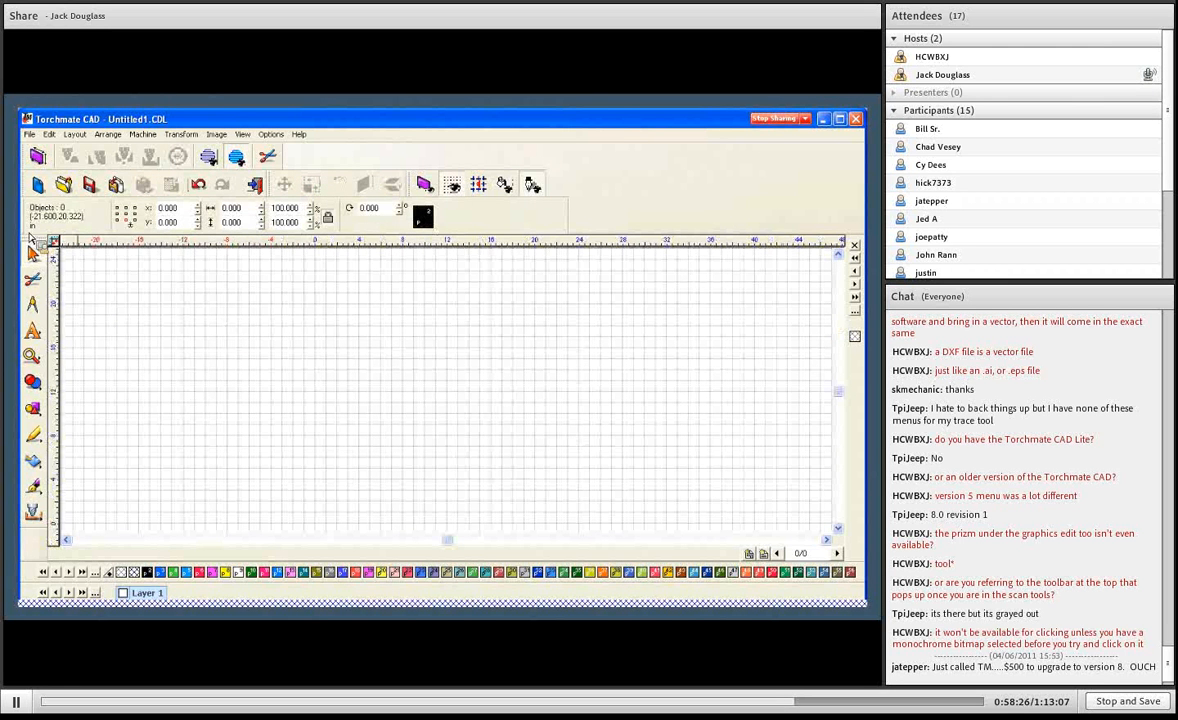
- Import all pages of the guitar PDF from the Scan Tools Samples folder and place it on the drawing
click(29, 134)
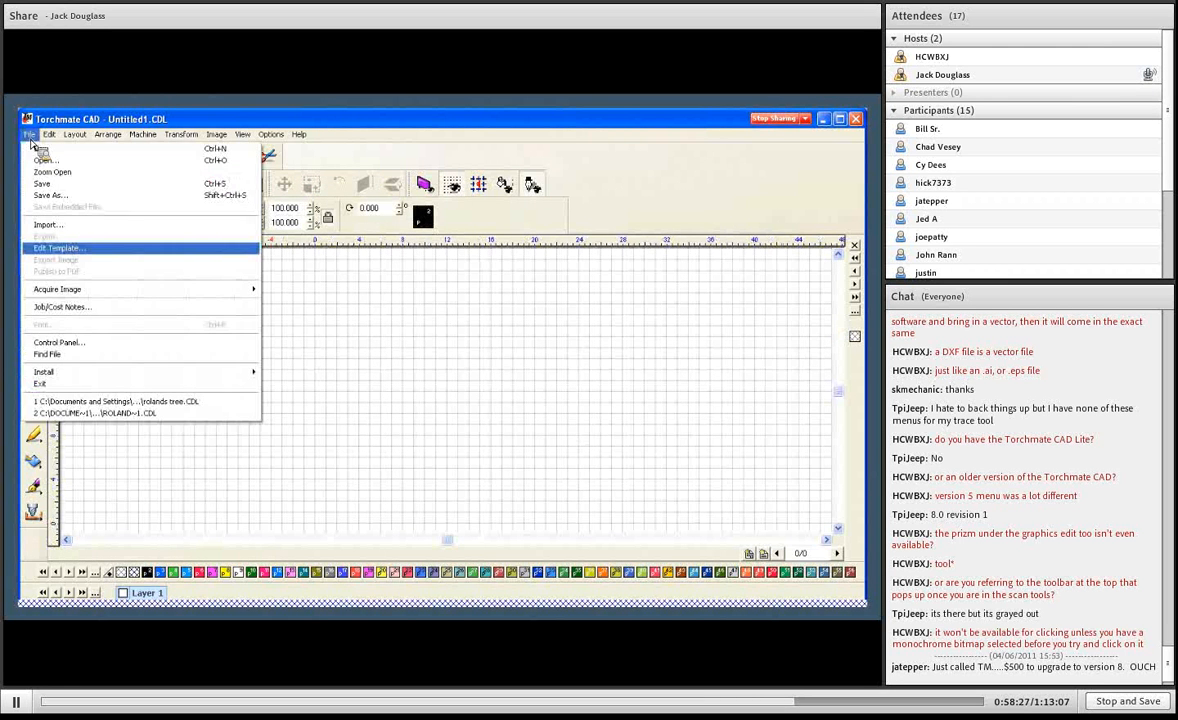
click(62, 225)
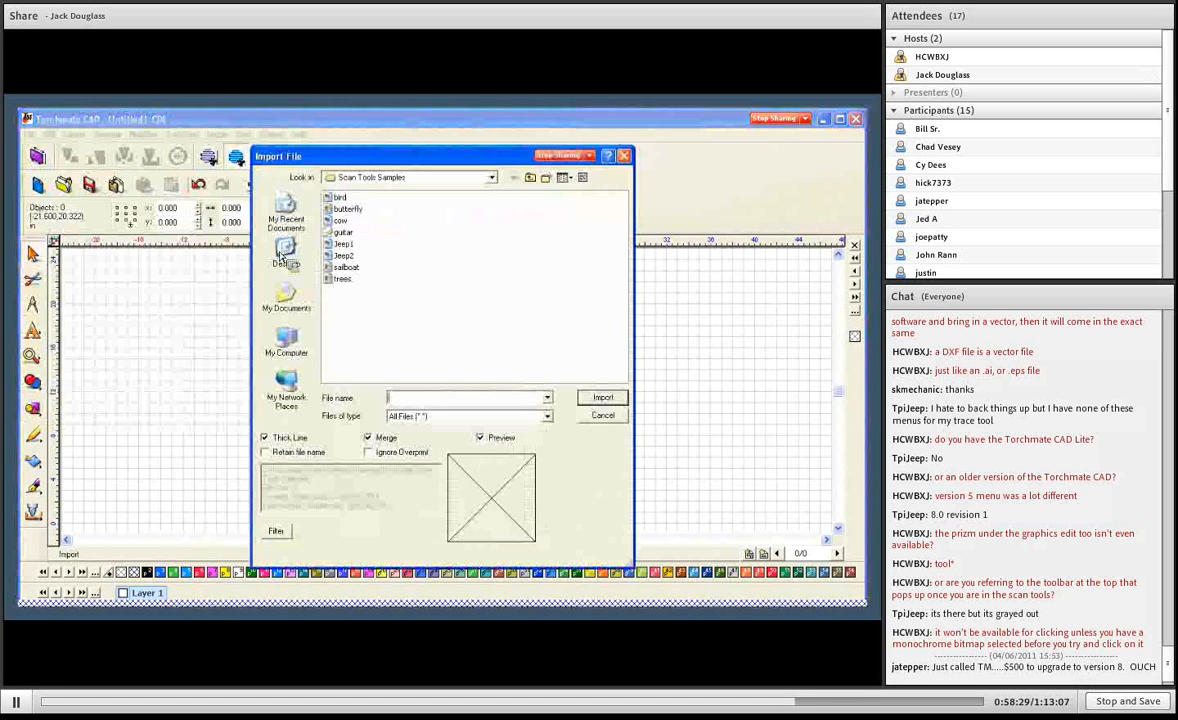
click(344, 232)
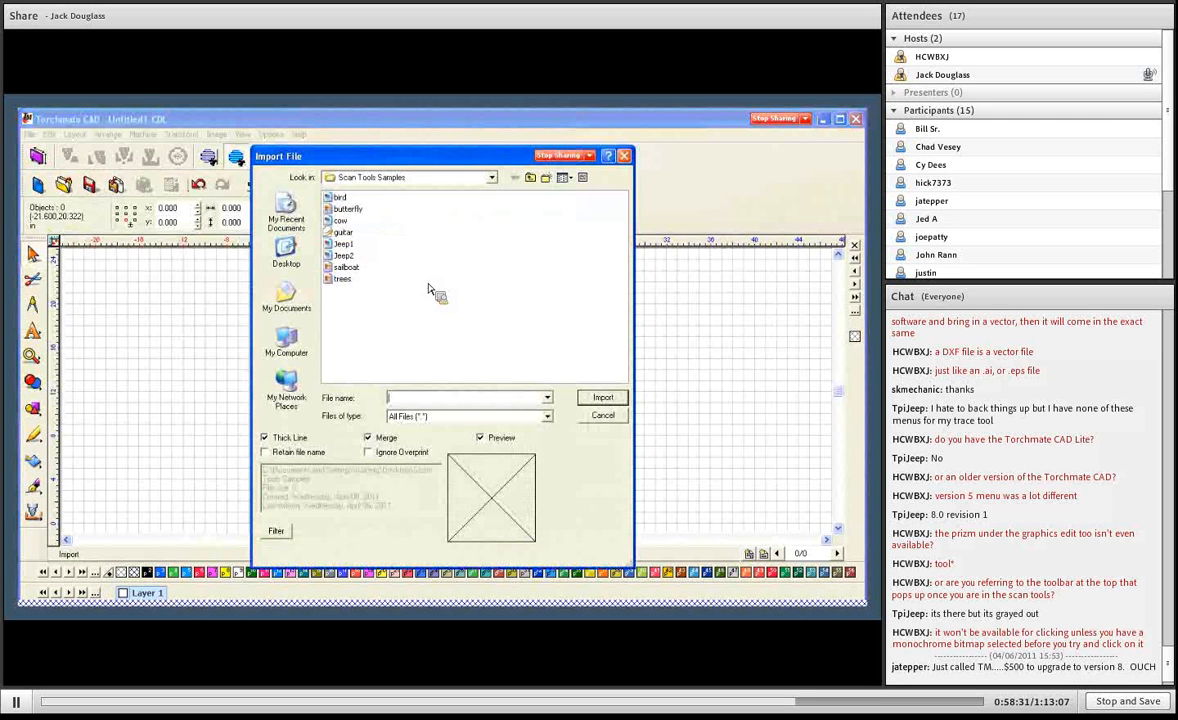
click(603, 398)
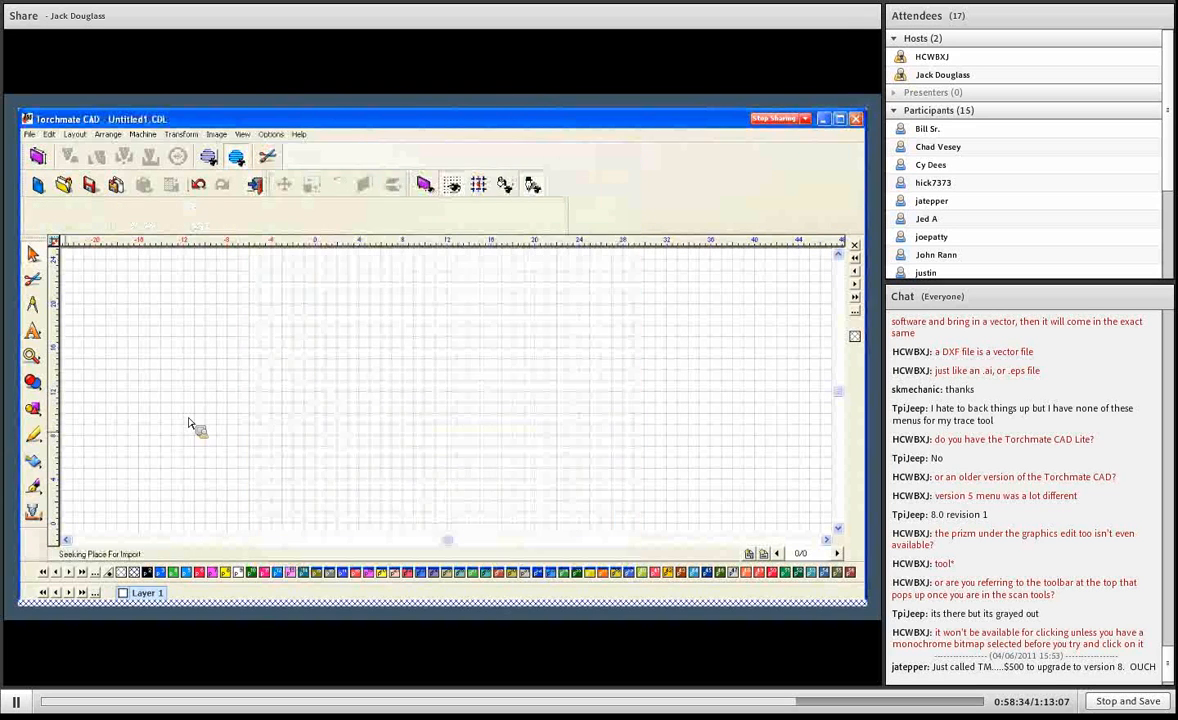
click(299, 297)
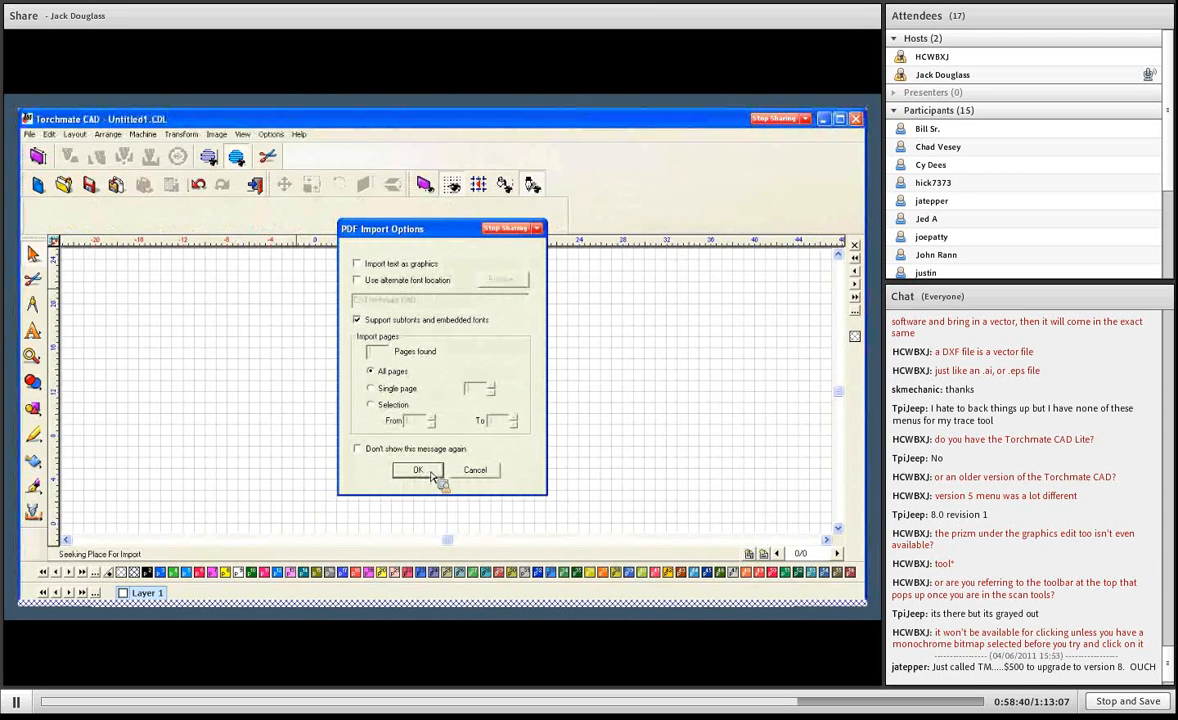
click(418, 471)
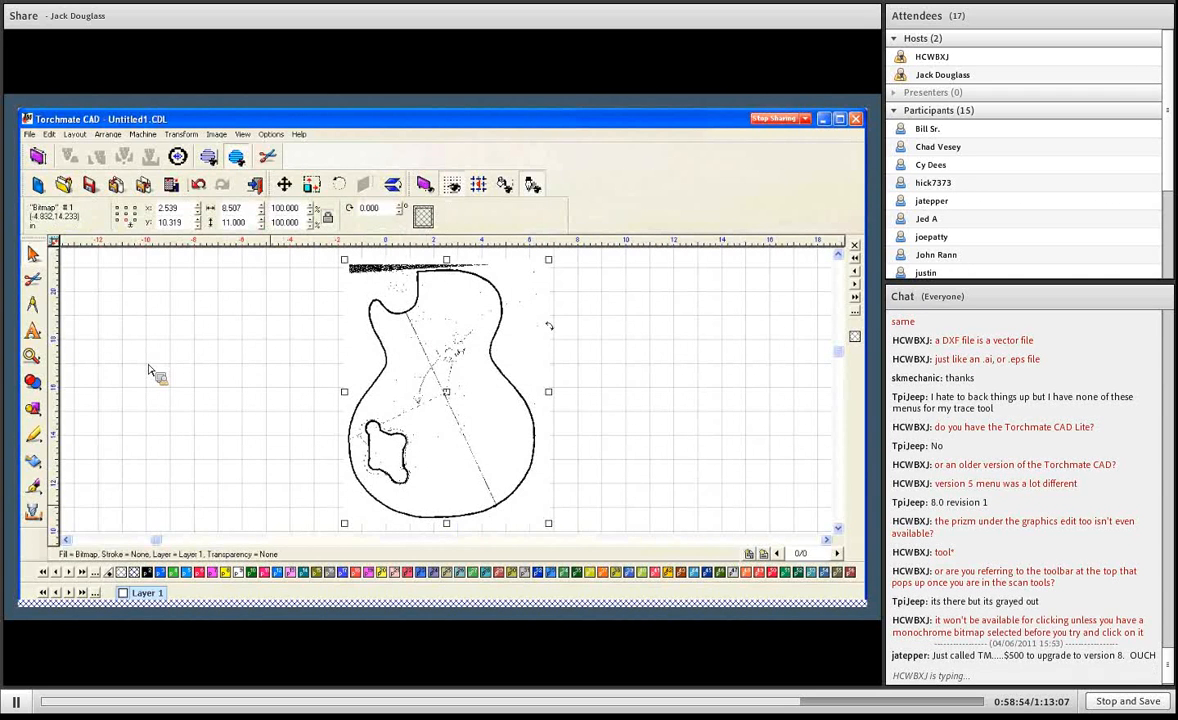
- Examine the thickness and edge roughness of the scanned guitar outline at several spots before tracing
click(43, 465)
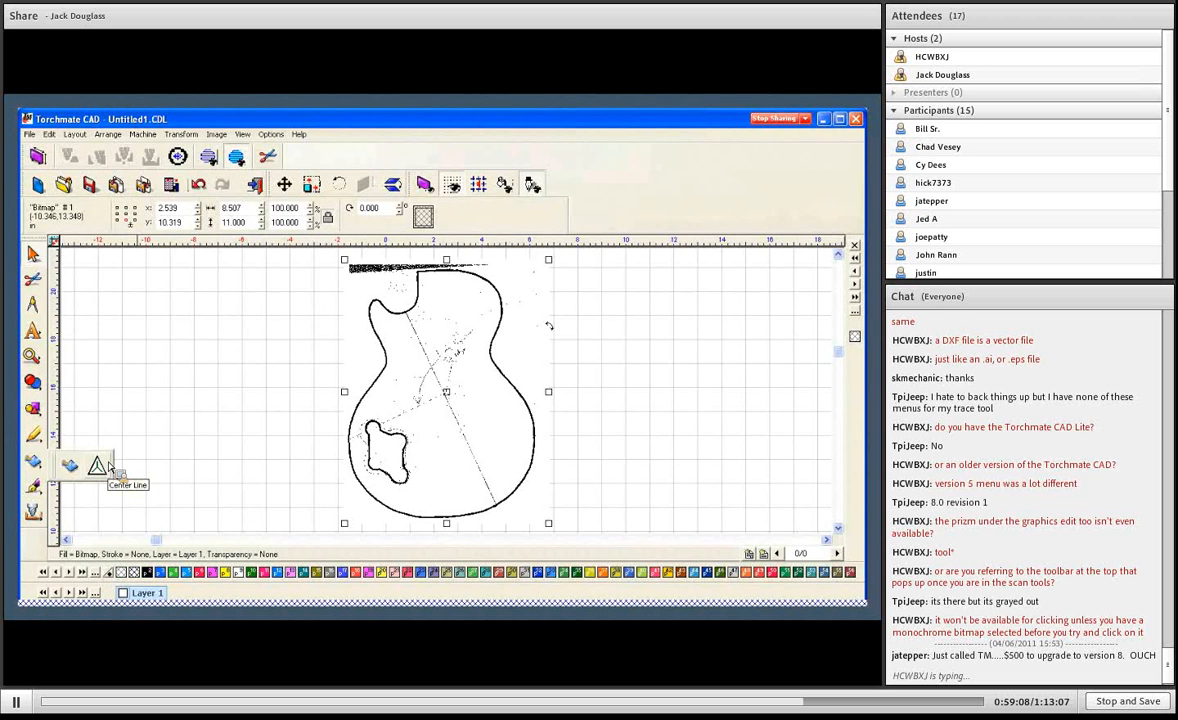
click(378, 373)
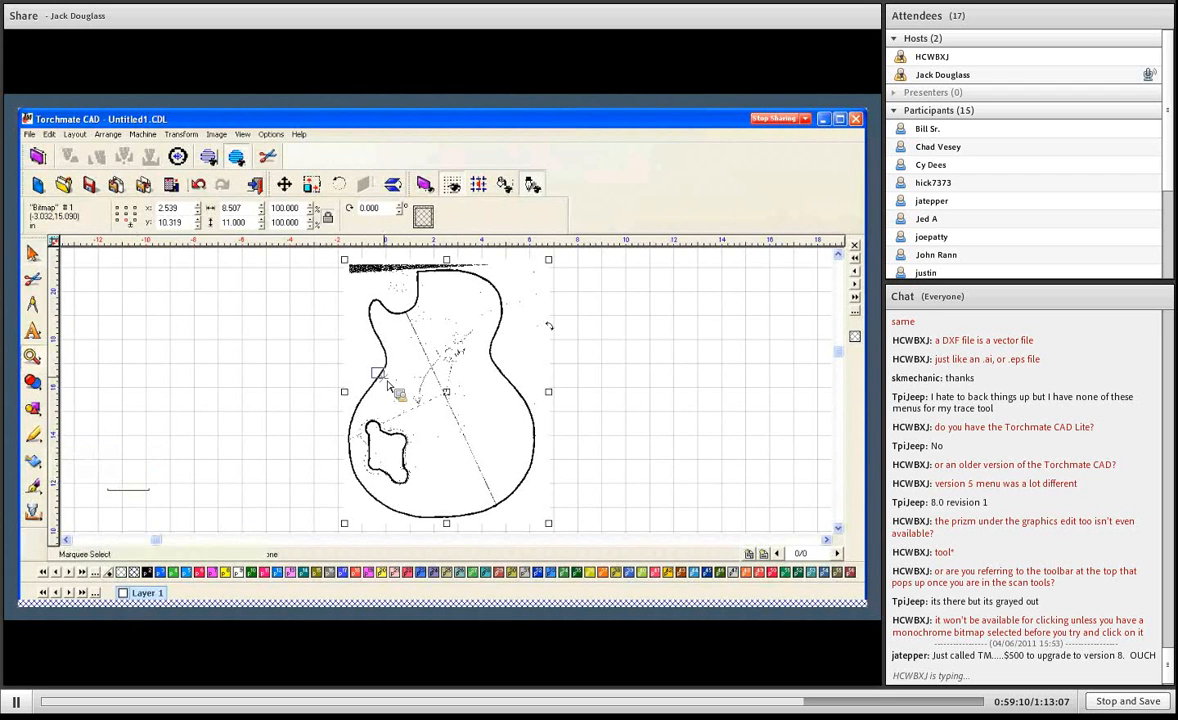
scroll(378, 373, up, 4)
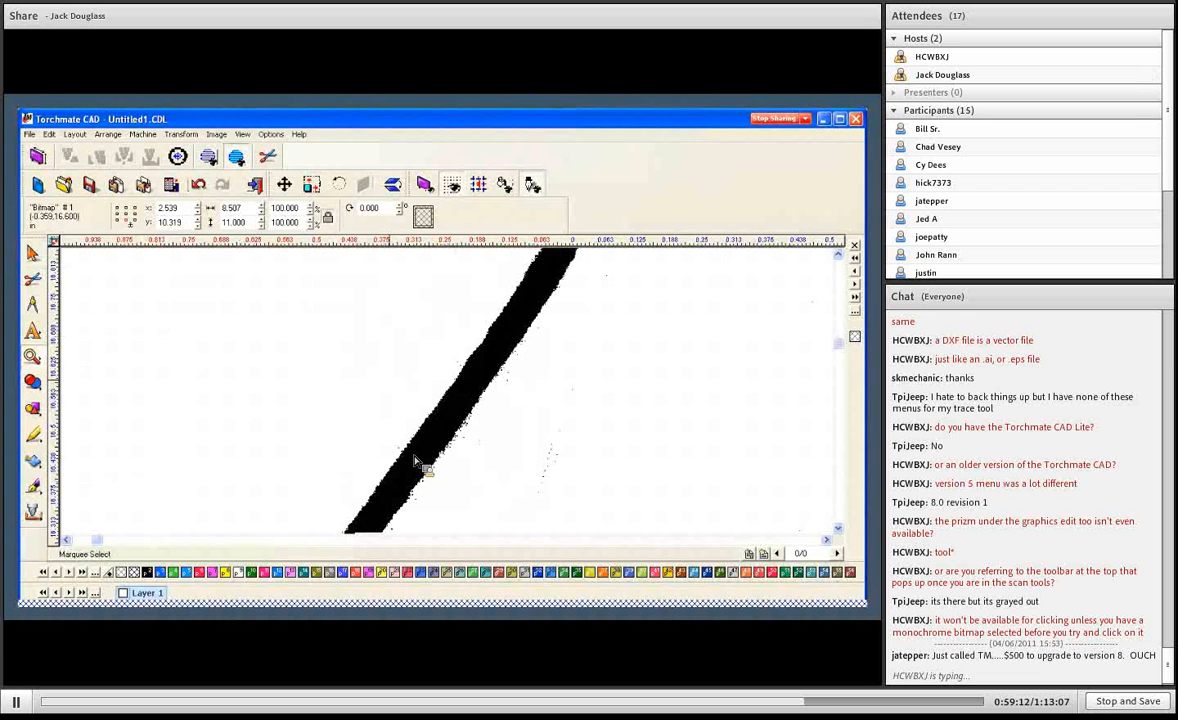
scroll(427, 461, down, 3)
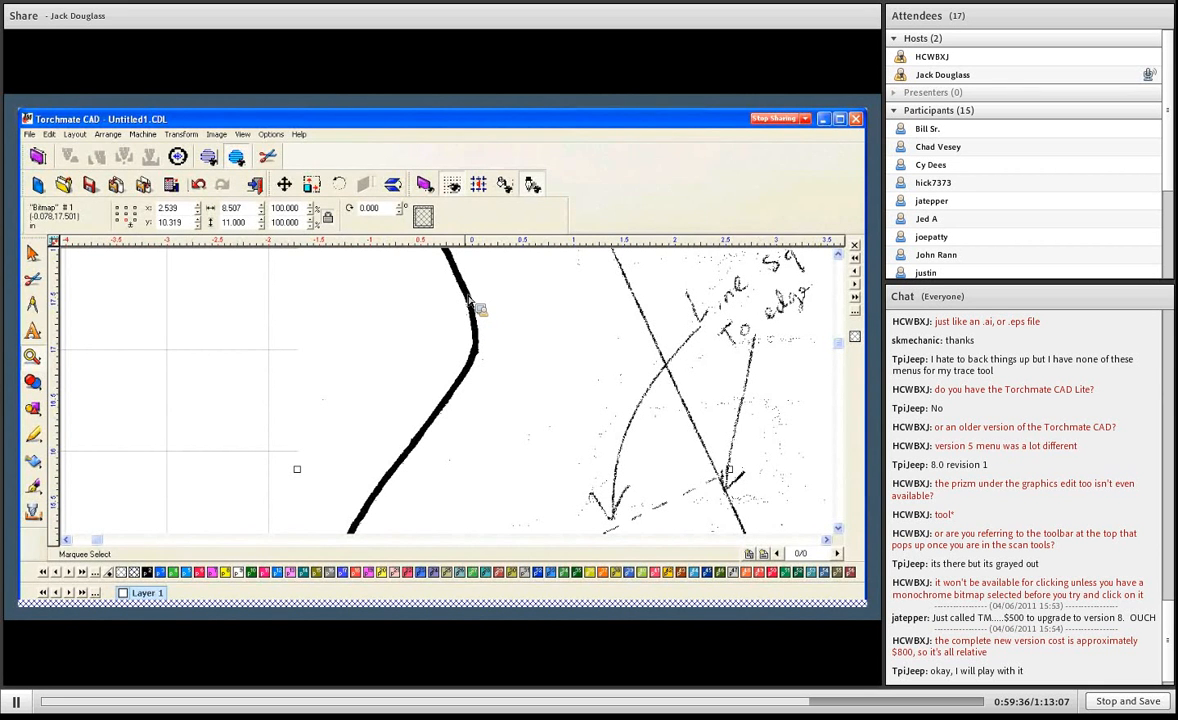
scroll(478, 308, down, 3)
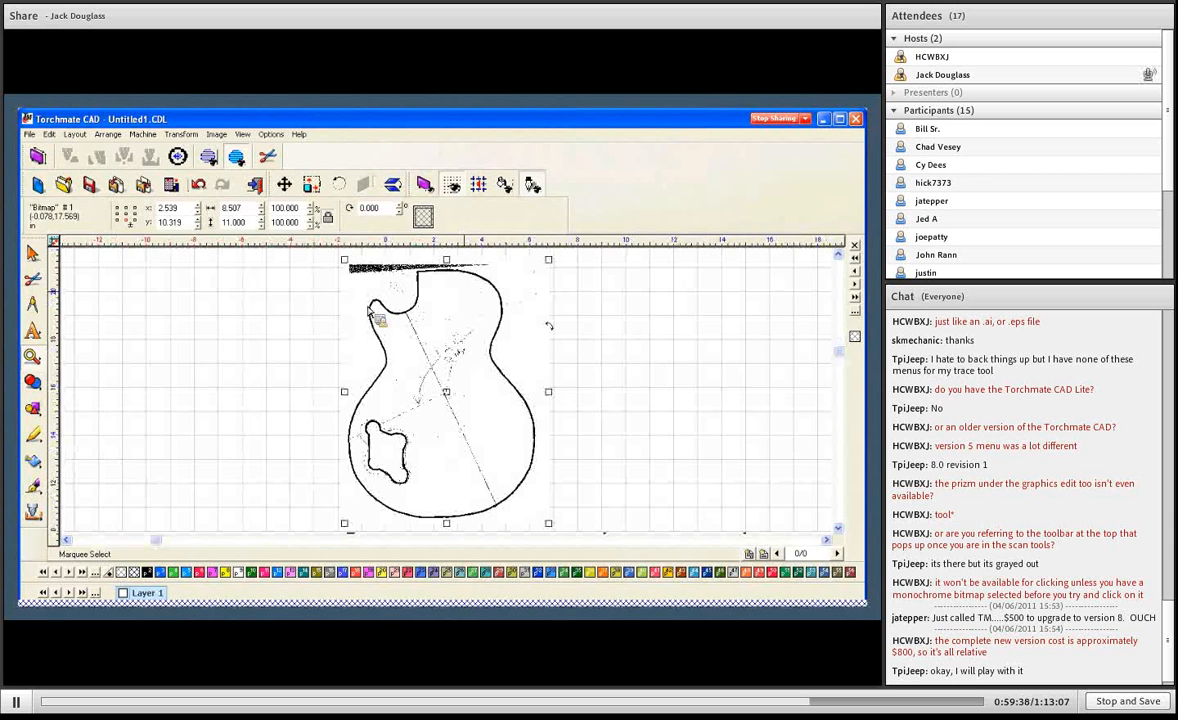
click(38, 468)
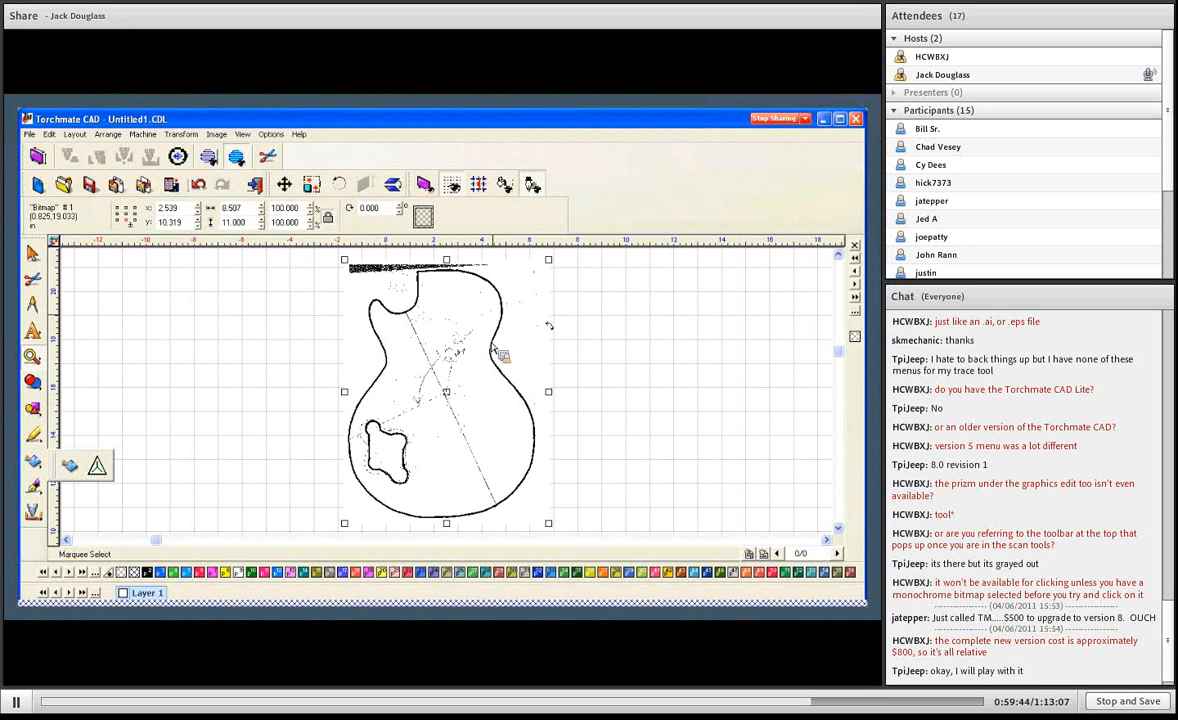
drag(515, 385, 528, 400)
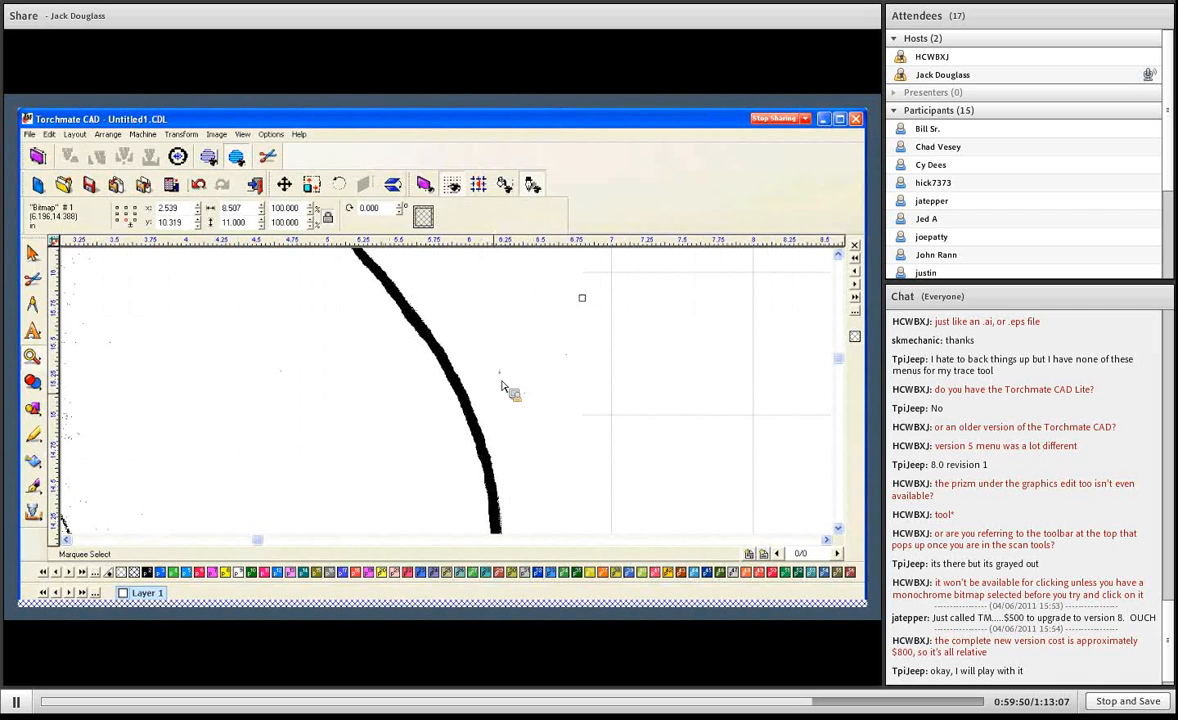
right_click(430, 400)
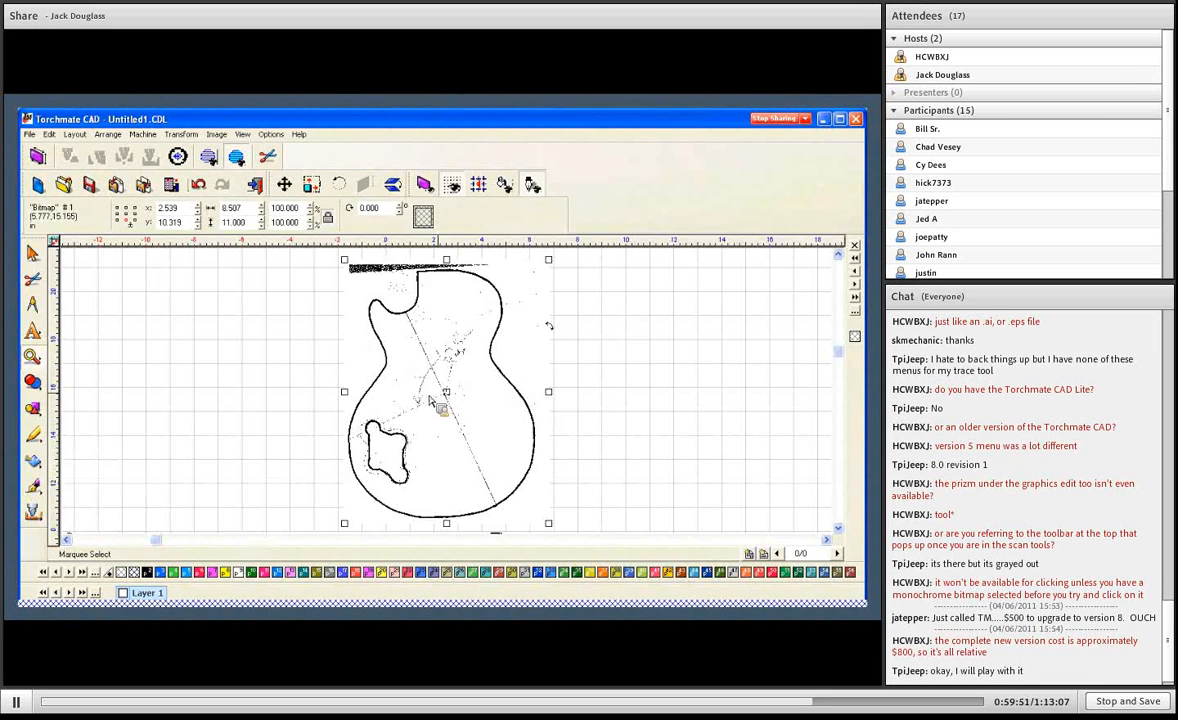
- Set up Center Line vectorization of the guitar bitmap as Centerline Trace only, with speckle 4, resolution 150 DPI and corner sensitivity 1
click(33, 461)
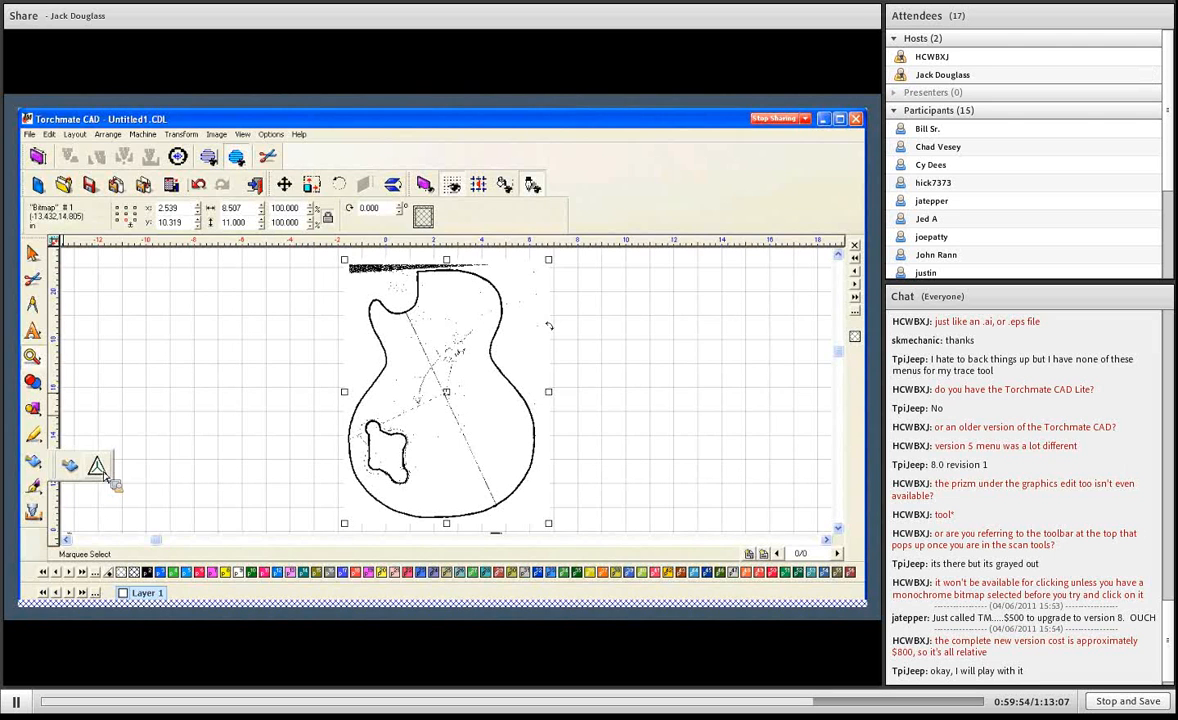
click(98, 467)
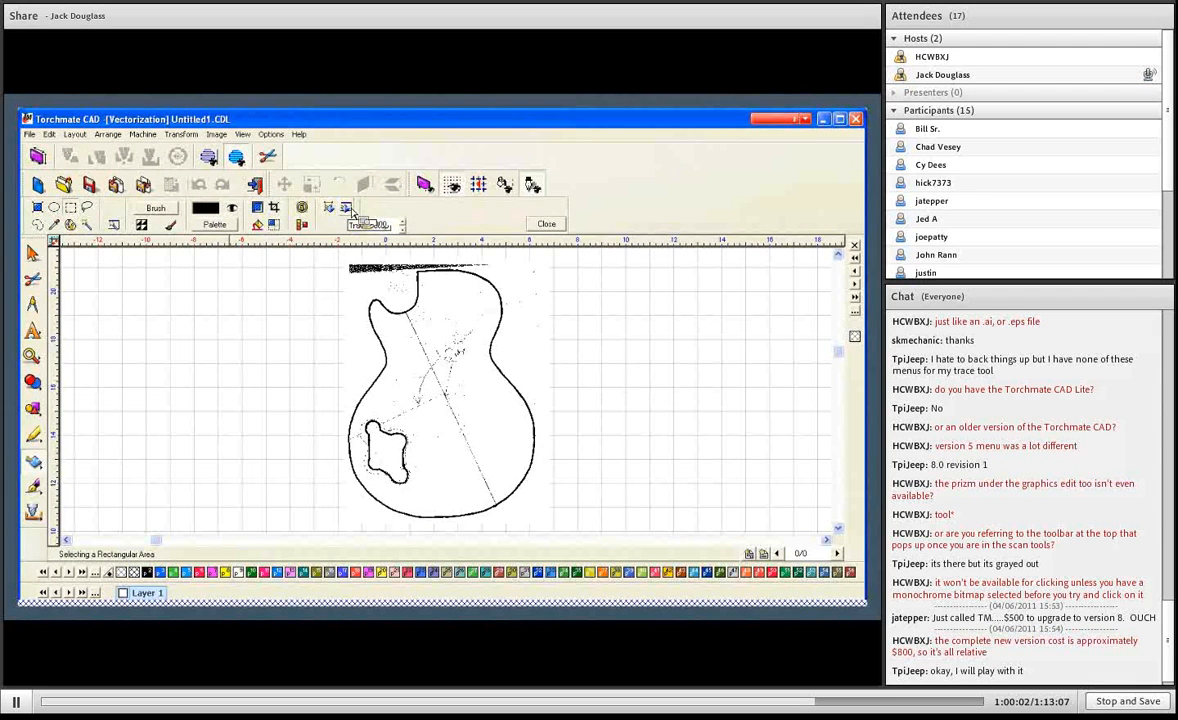
click(347, 209)
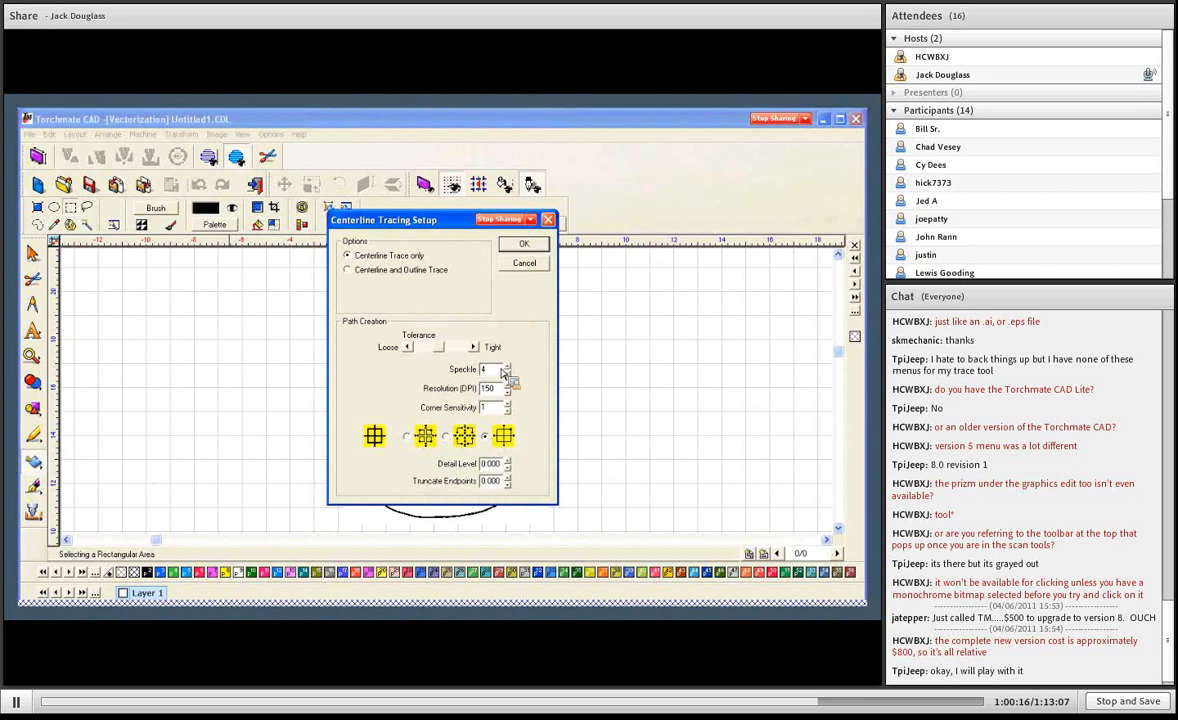
click(507, 371)
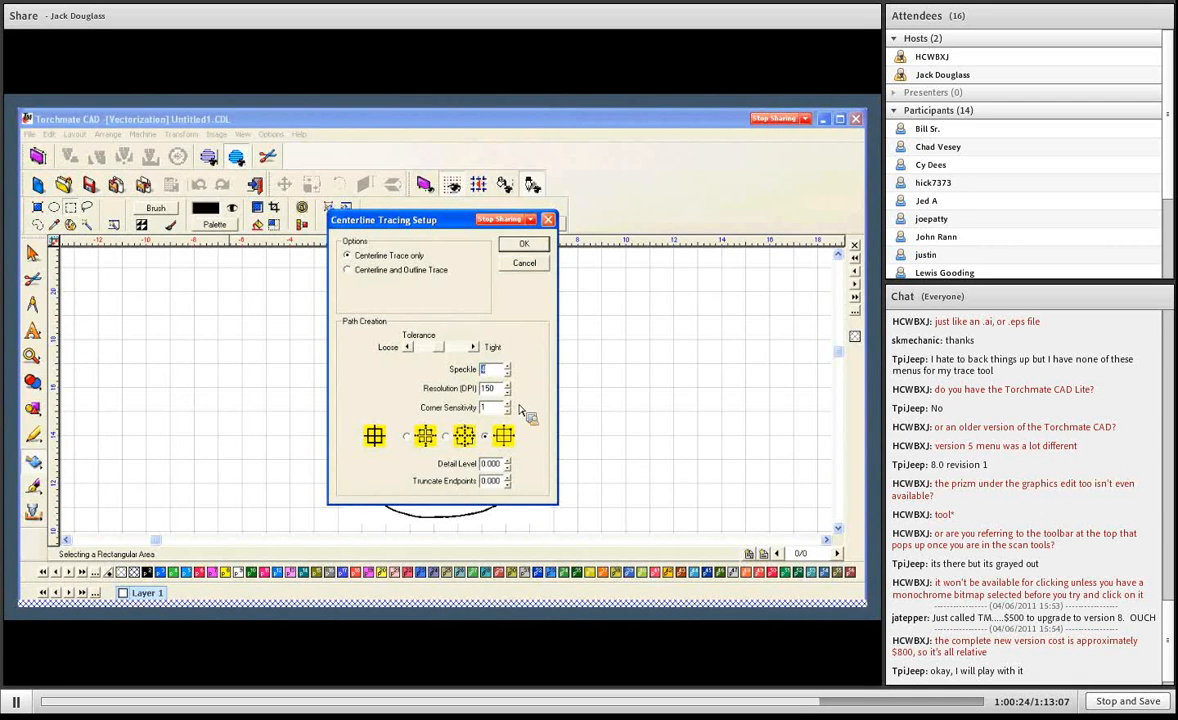
click(510, 411)
click(509, 410)
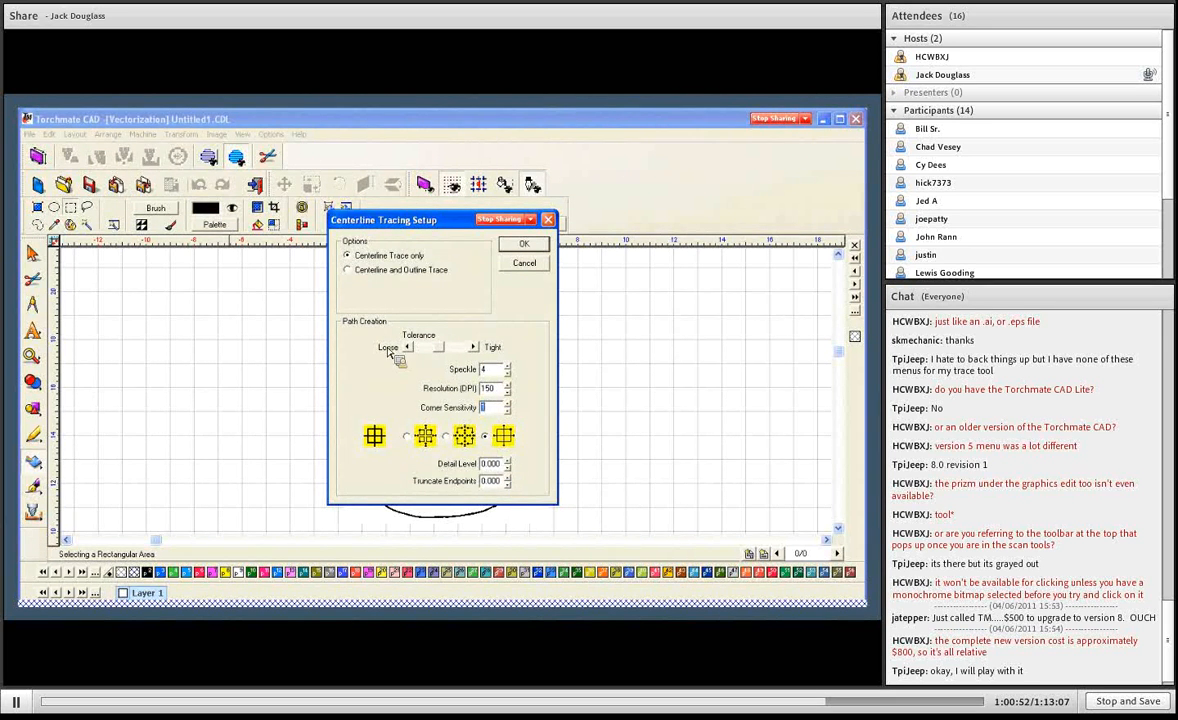
click(512, 246)
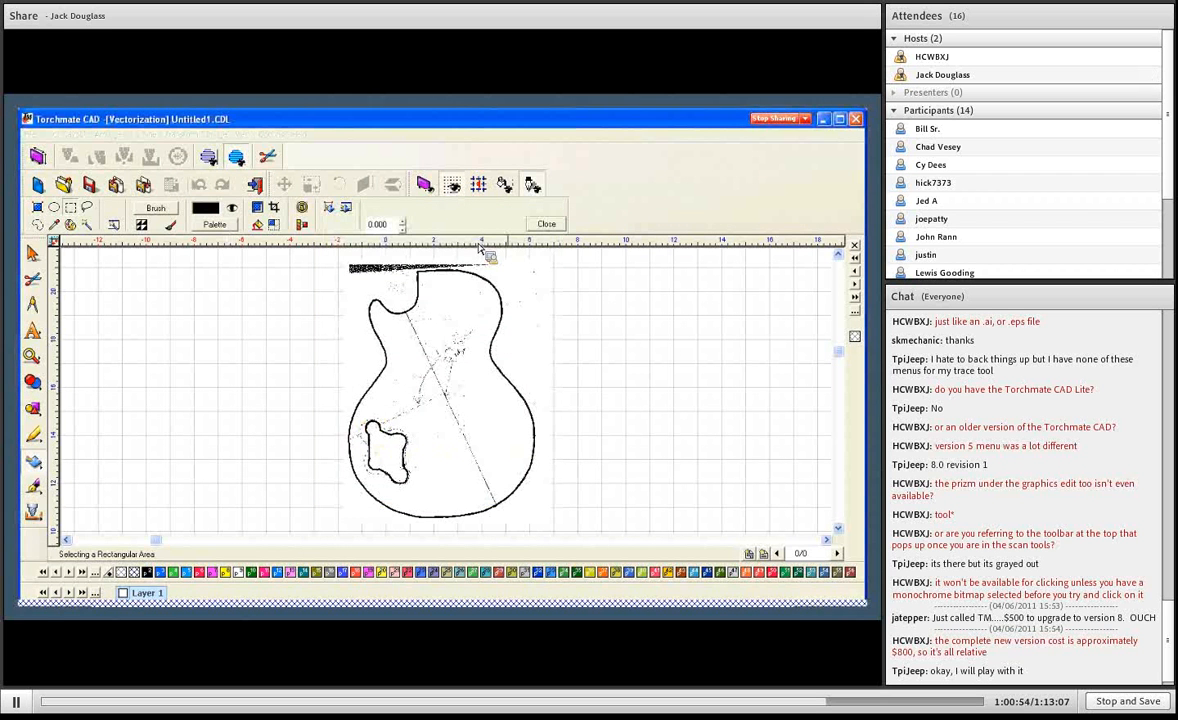
- Run the centerline trace on the guitar bitmap, close vectorization and deselect everything
click(334, 211)
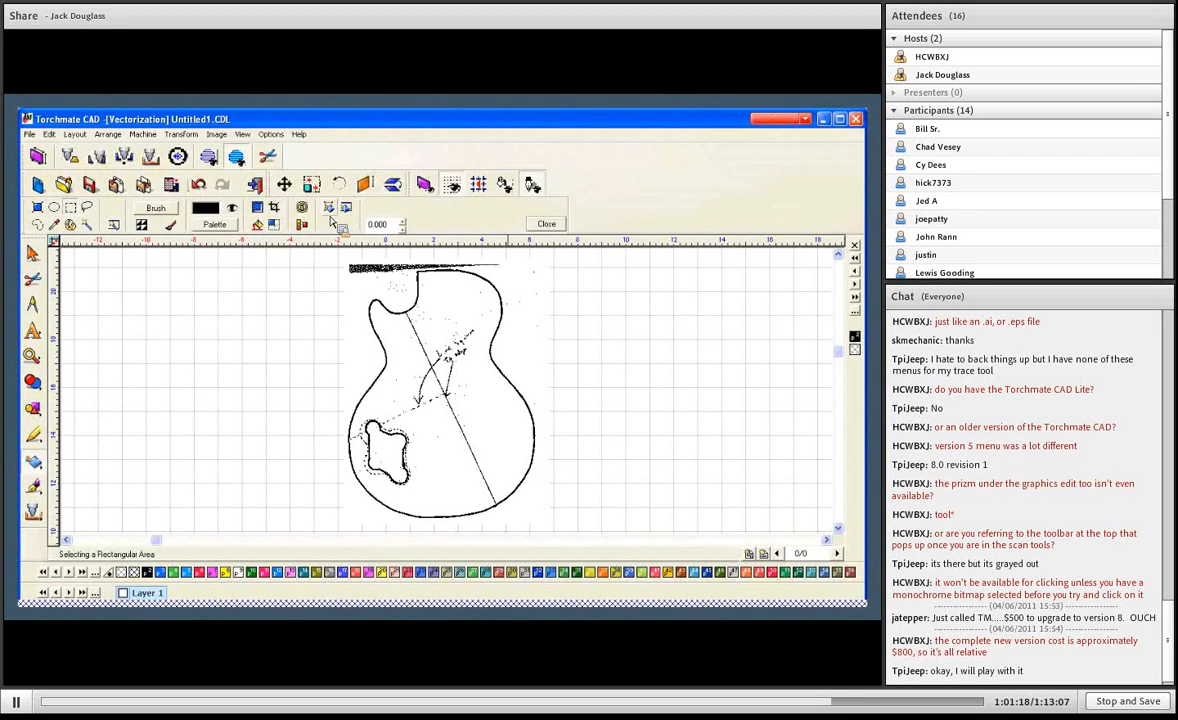
click(546, 223)
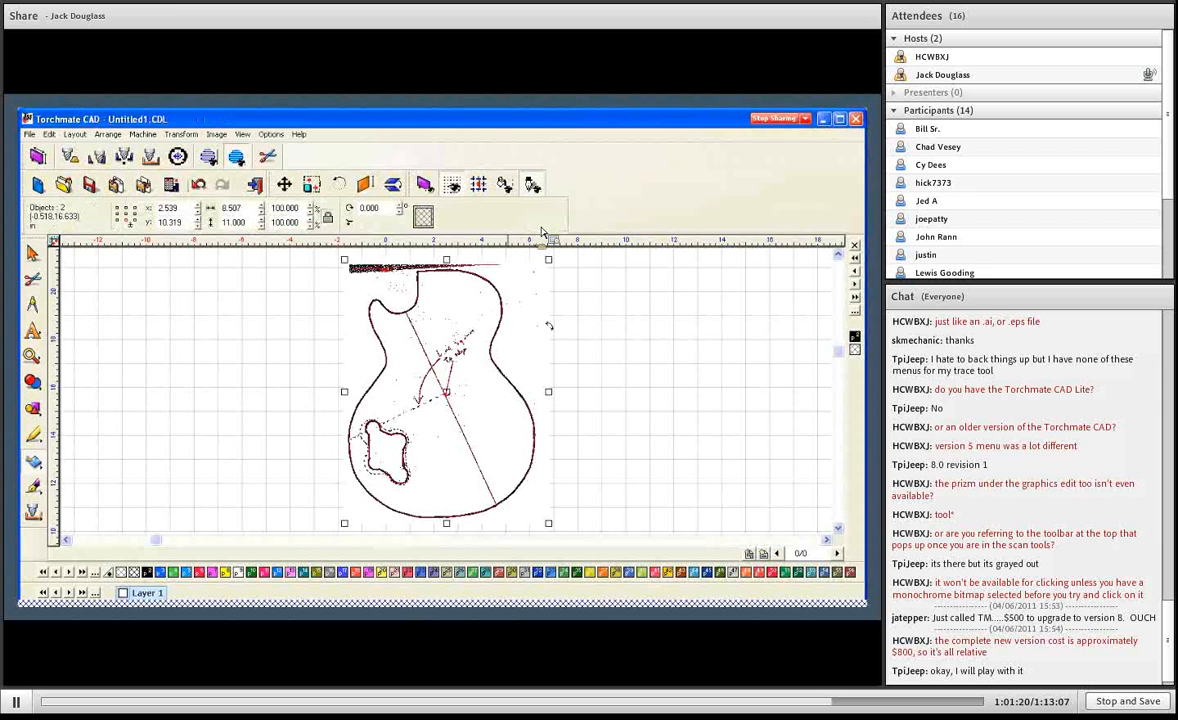
click(255, 333)
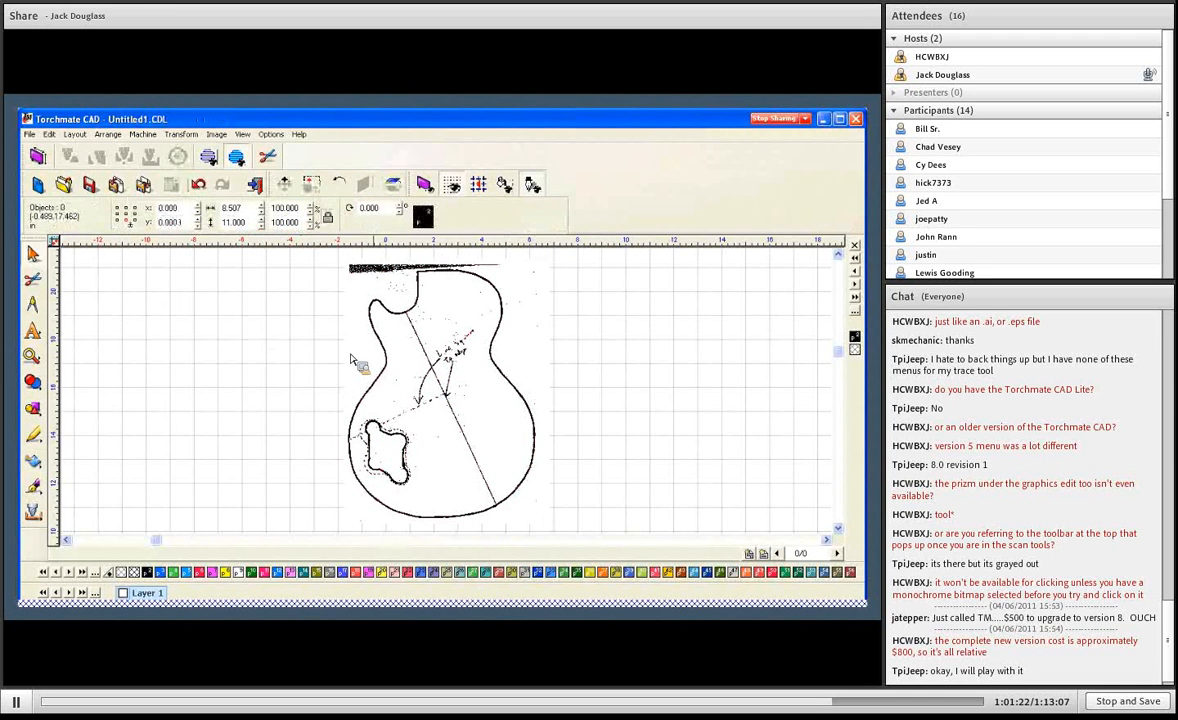
- Move the original guitar bitmap off the traced lines, delete it, and select the traced polygon
click(454, 397)
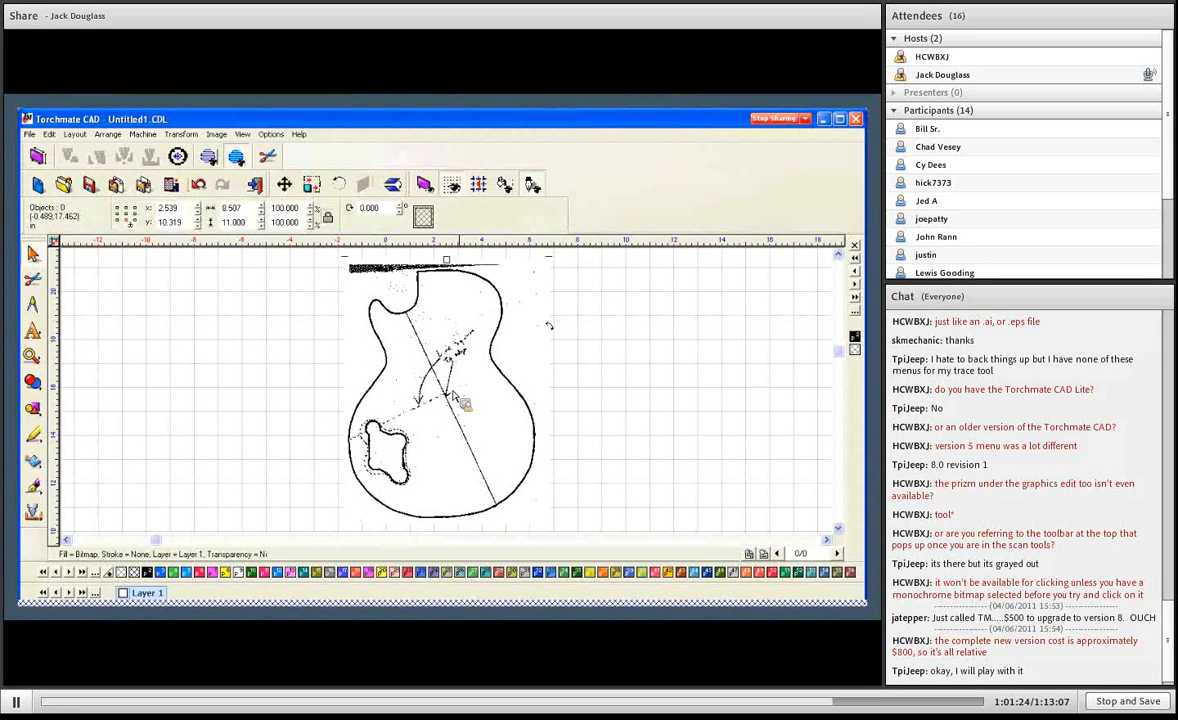
drag(458, 400, 252, 405)
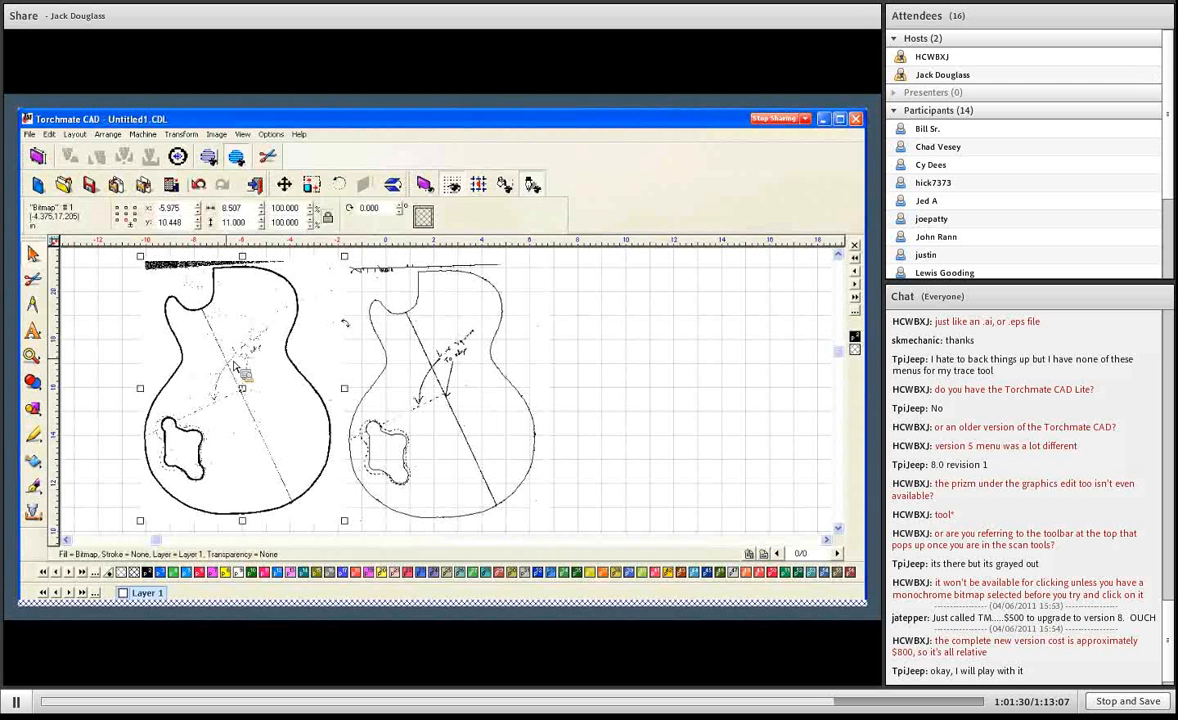
key(Delete)
click(391, 310)
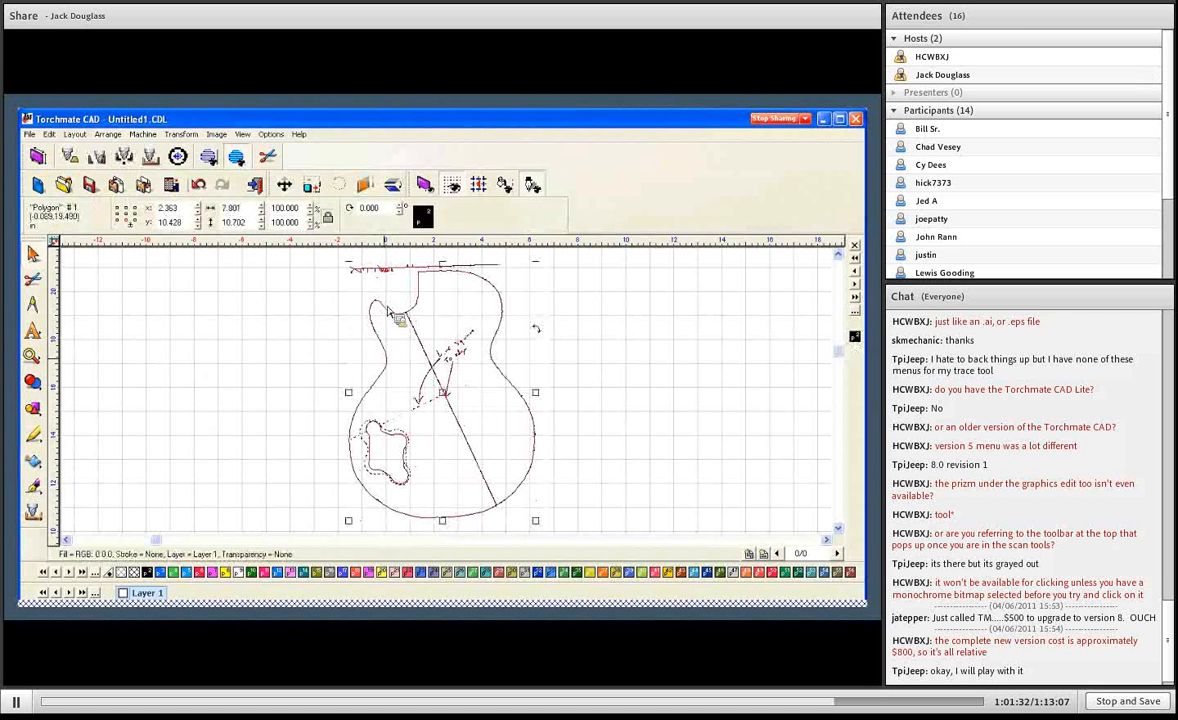
key(F5)
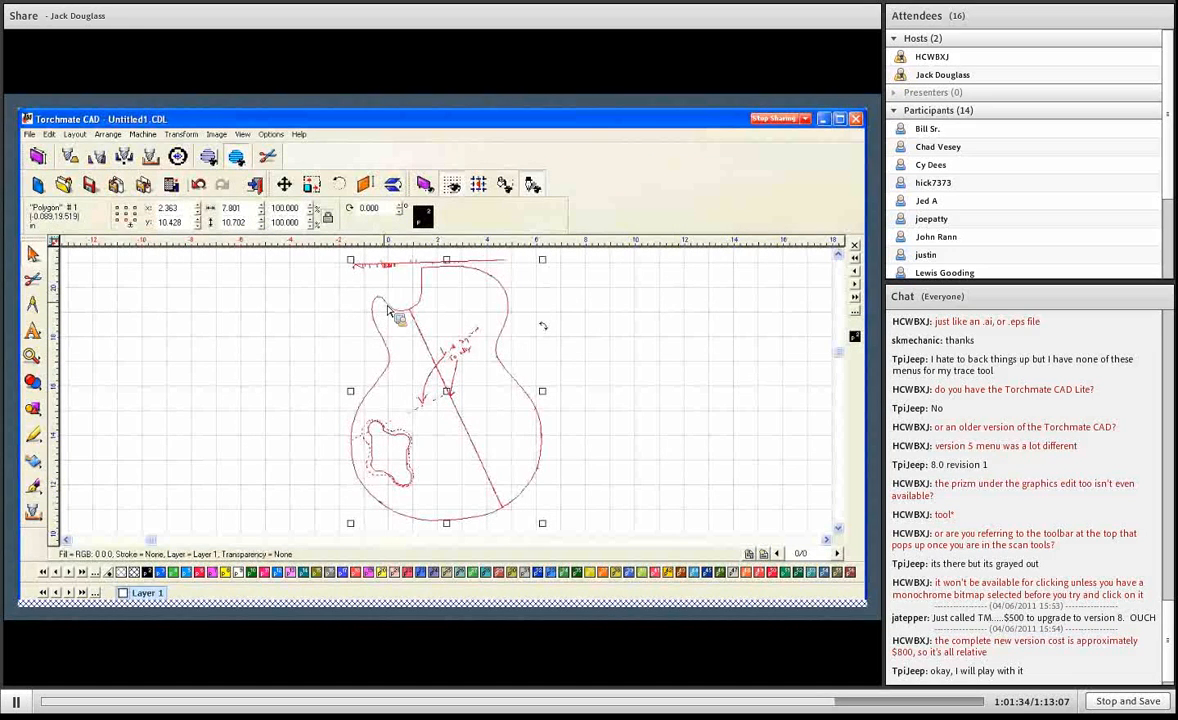
- Inspect the stray lines above the guitar and around the cavity, break the traced polygon into separate paths, and deselect everything
click(342, 262)
drag(340, 260, 447, 283)
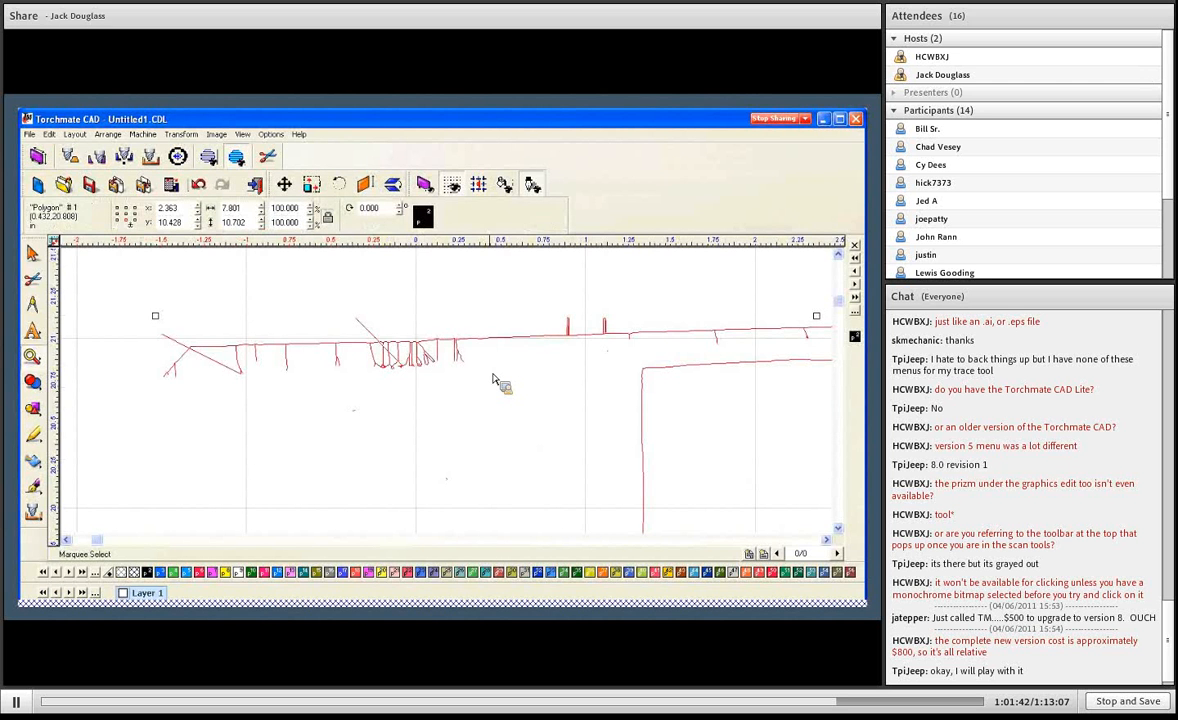
key(F6)
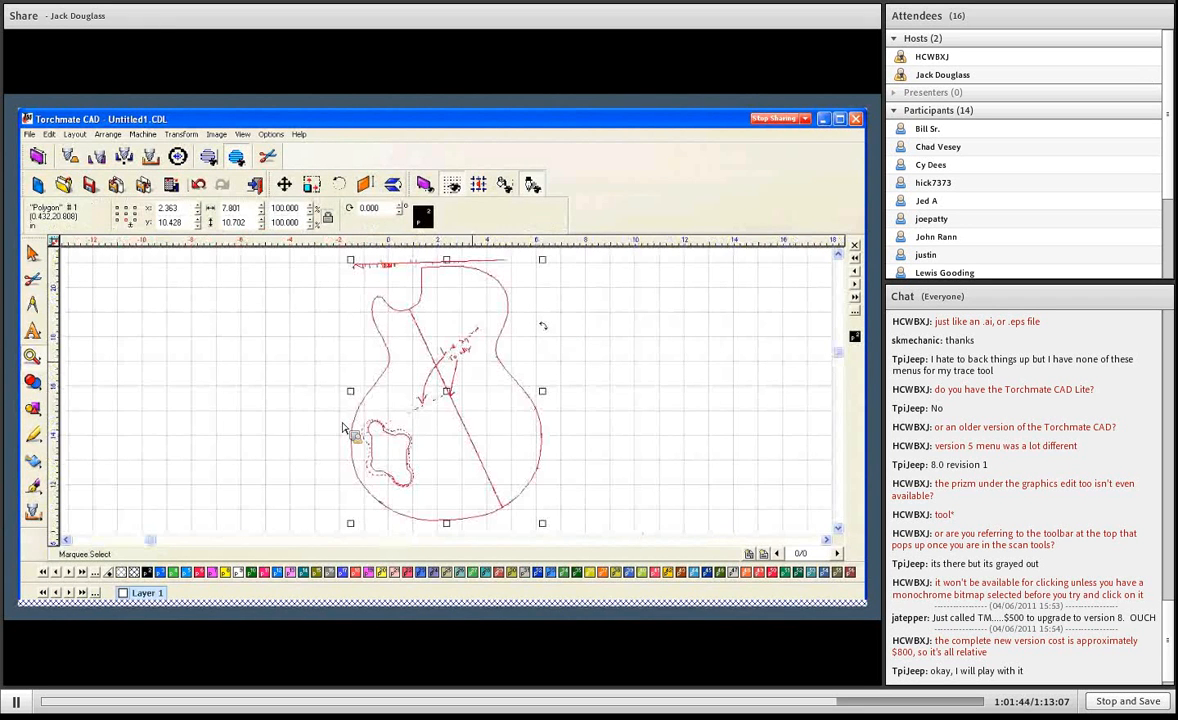
drag(332, 412, 372, 457)
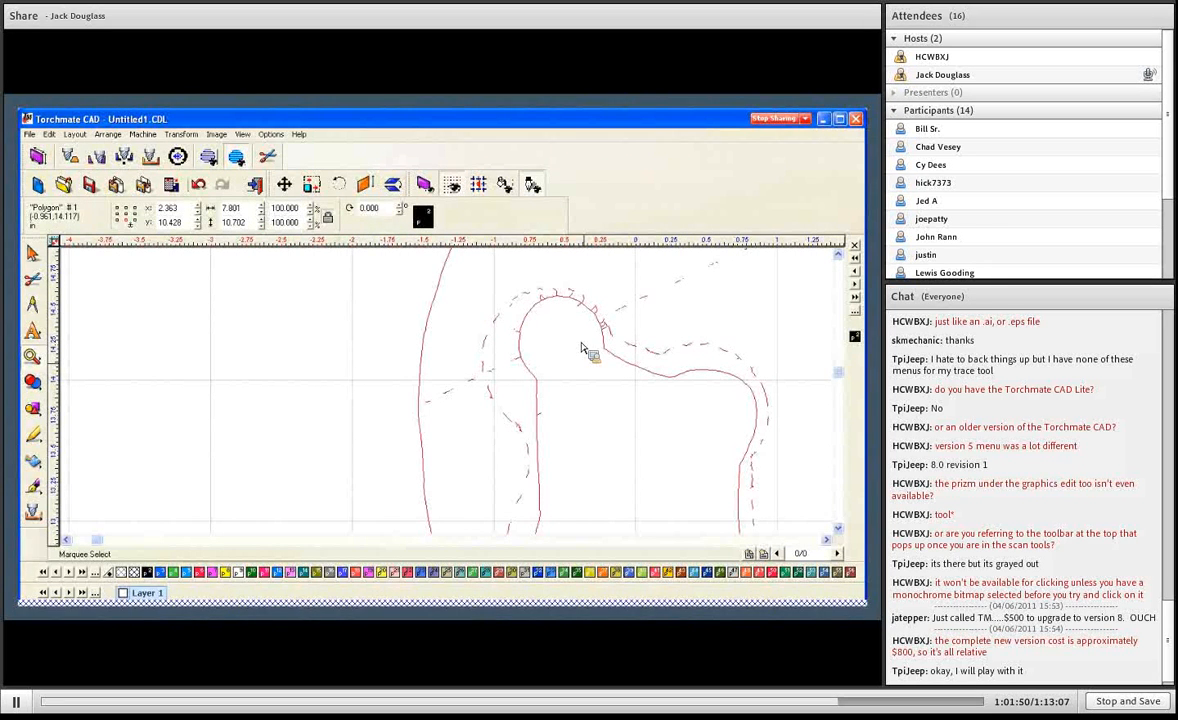
right_click(655, 361)
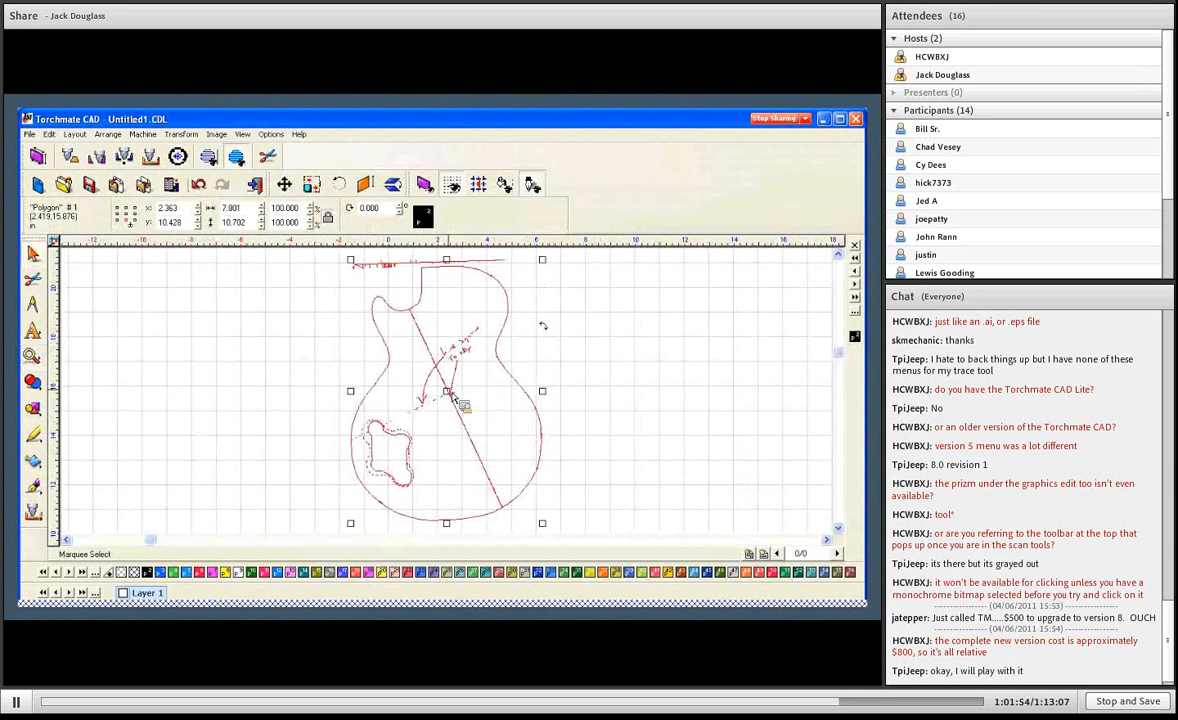
click(142, 134)
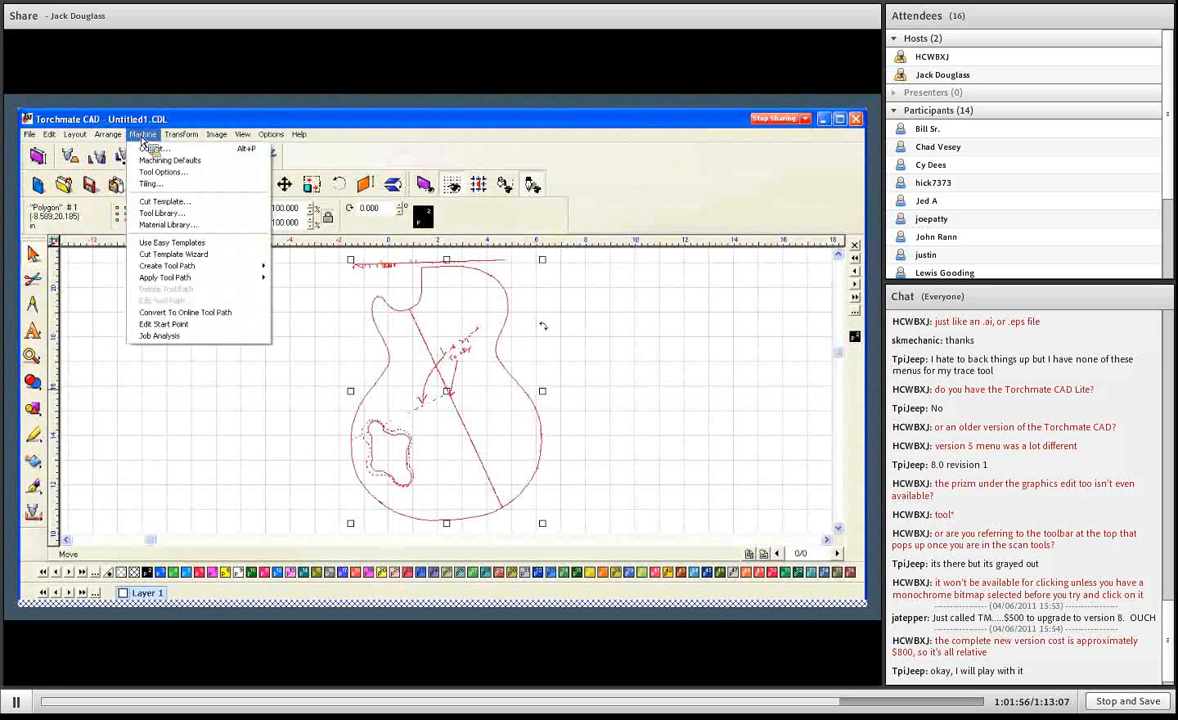
mouse_move(108, 134)
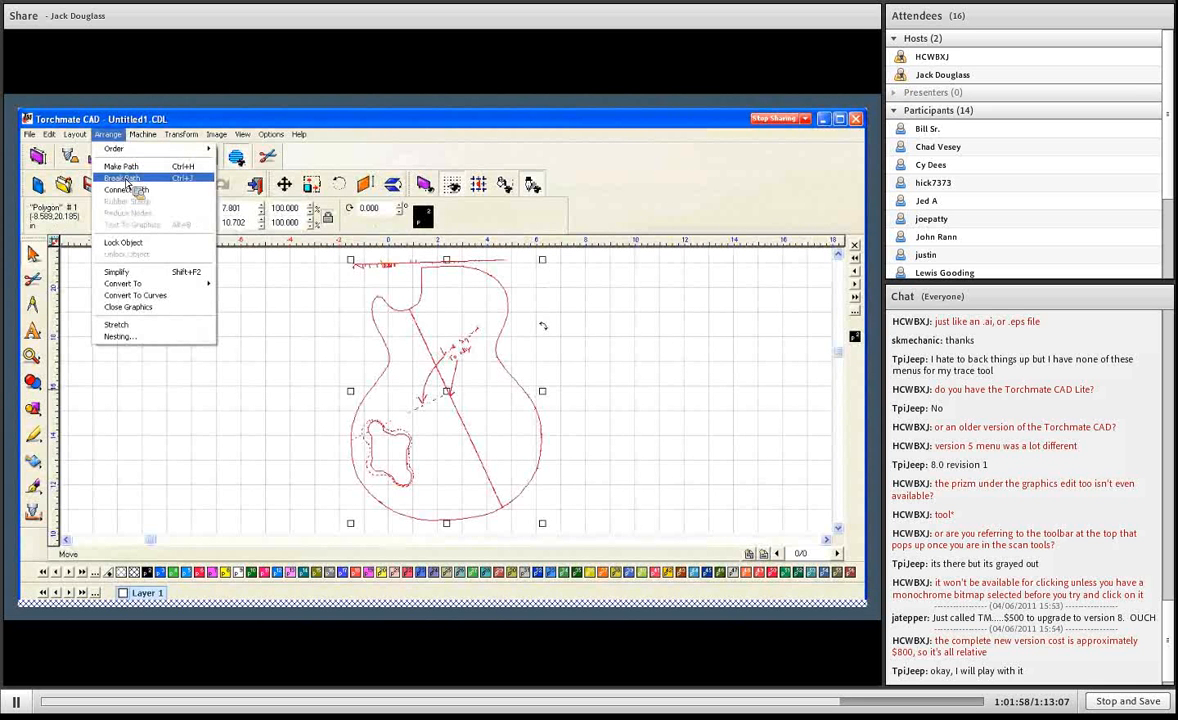
click(126, 180)
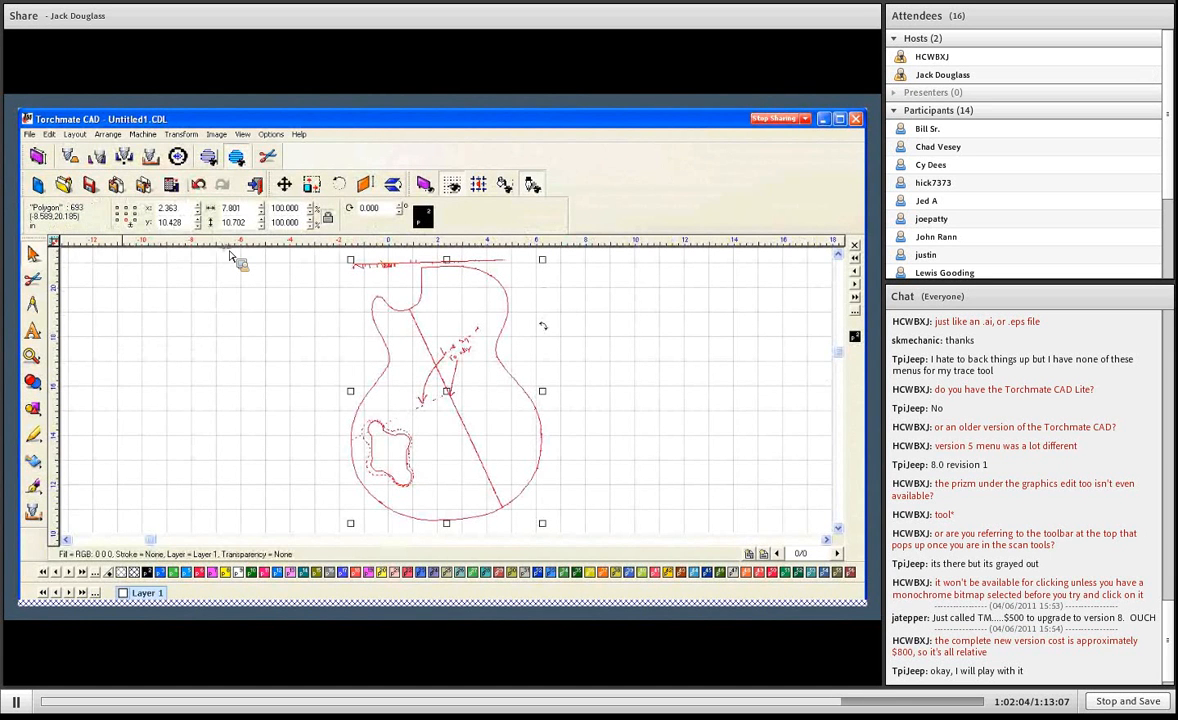
click(307, 316)
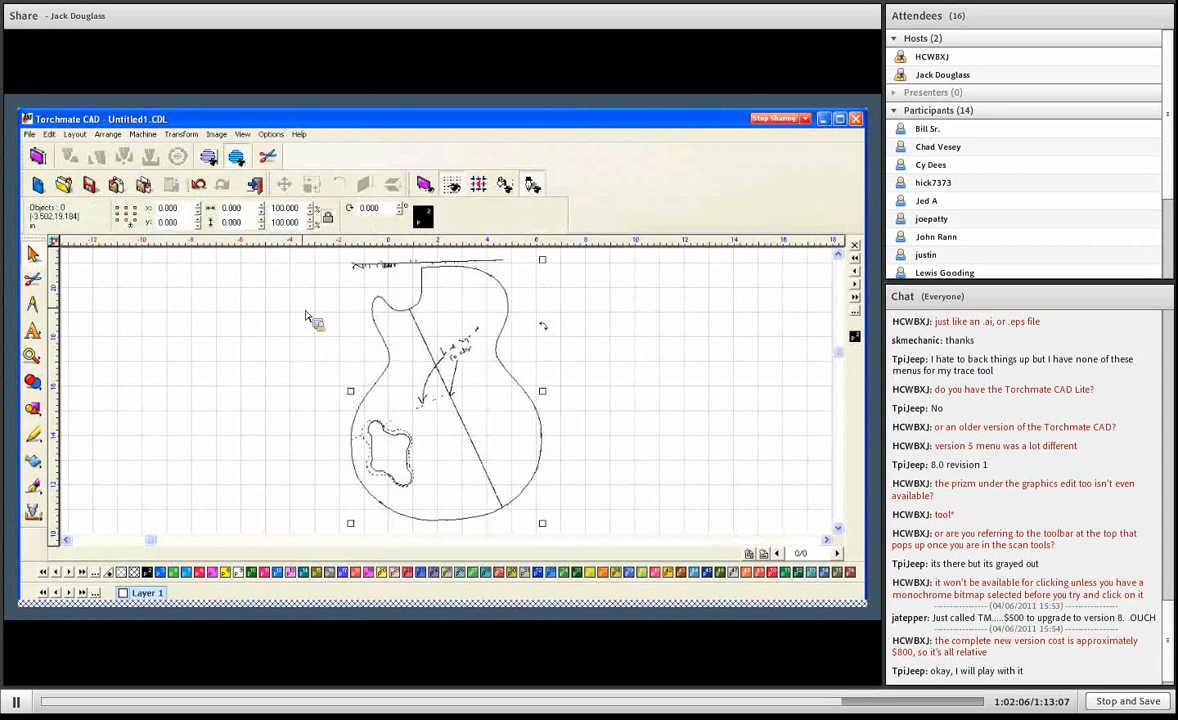
- Select the four segments of the guitar body outline together and move them about 9.3 in to the right, clear of the other traces
click(385, 342)
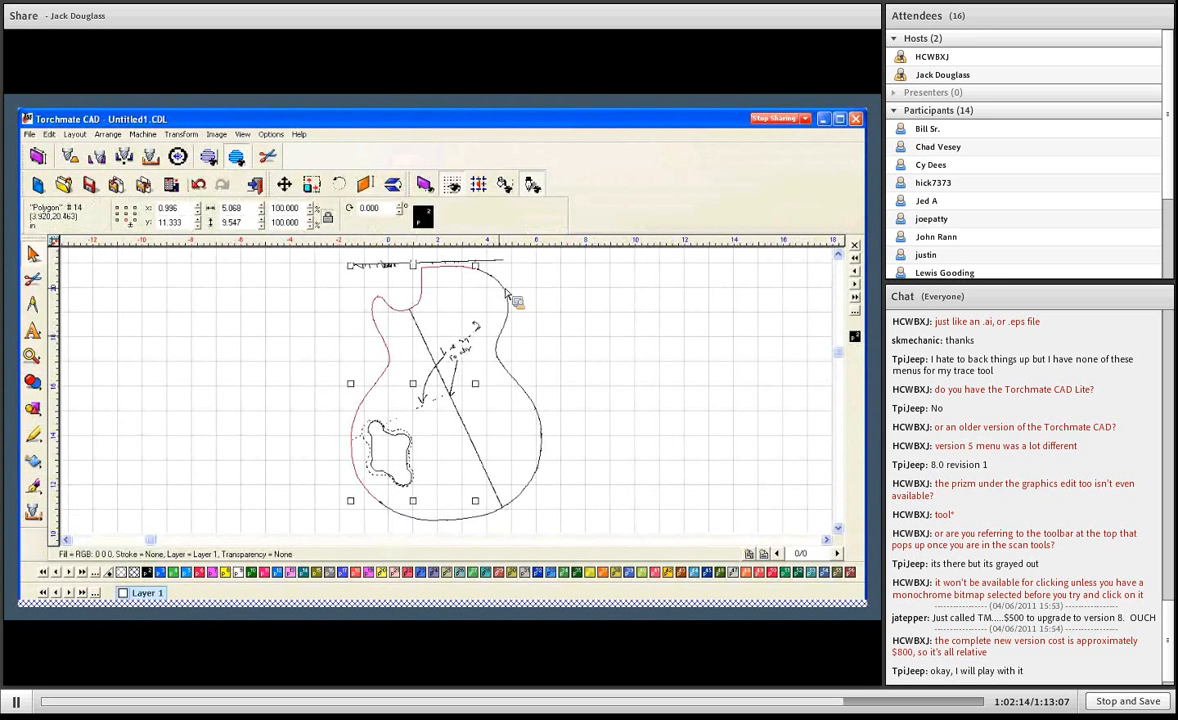
click(508, 339)
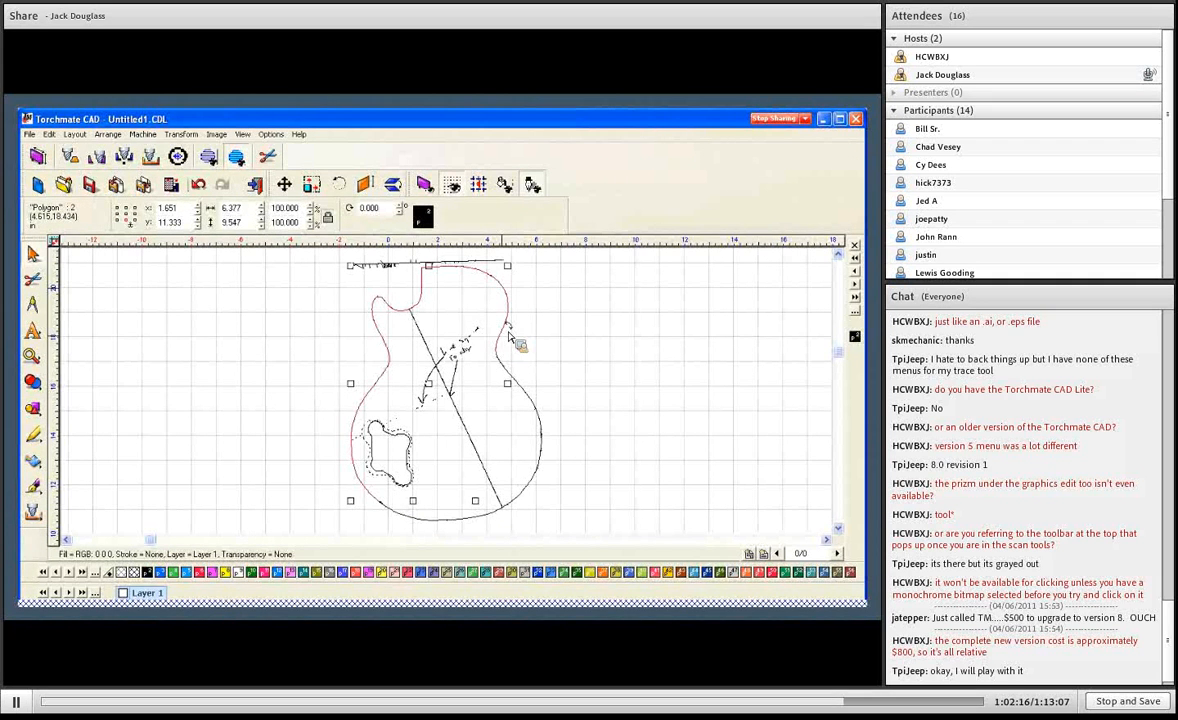
shift+click(528, 397)
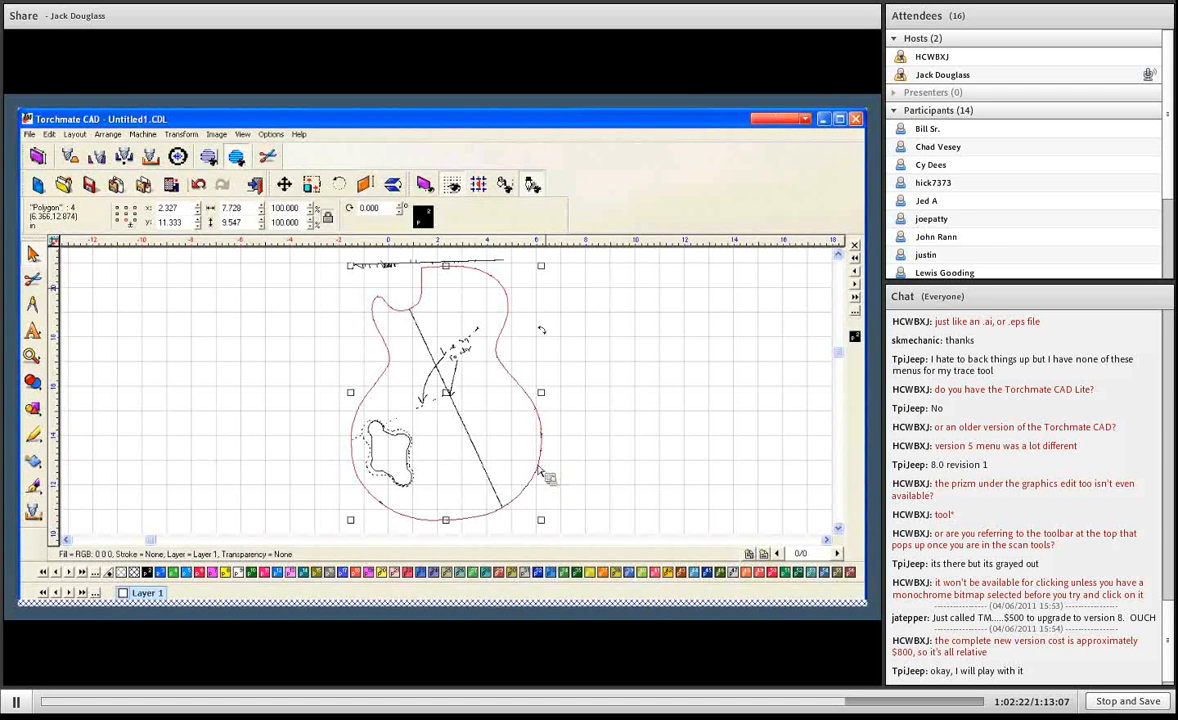
shift+click(398, 487)
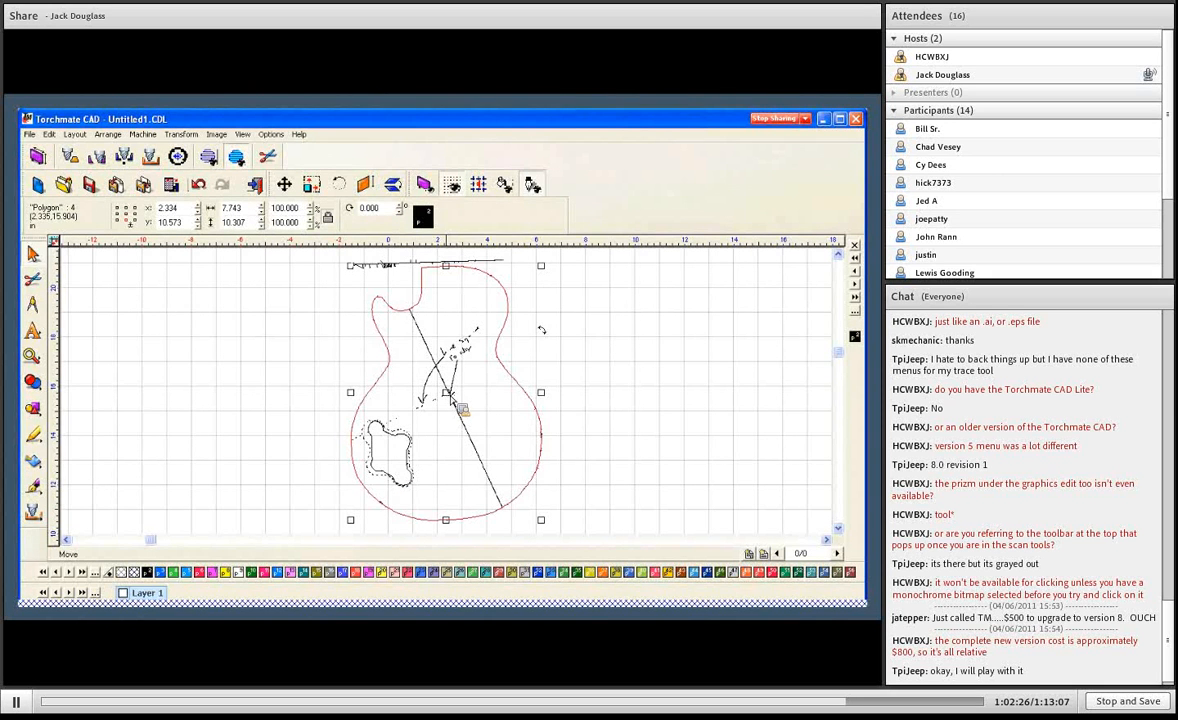
drag(422, 372, 679, 398)
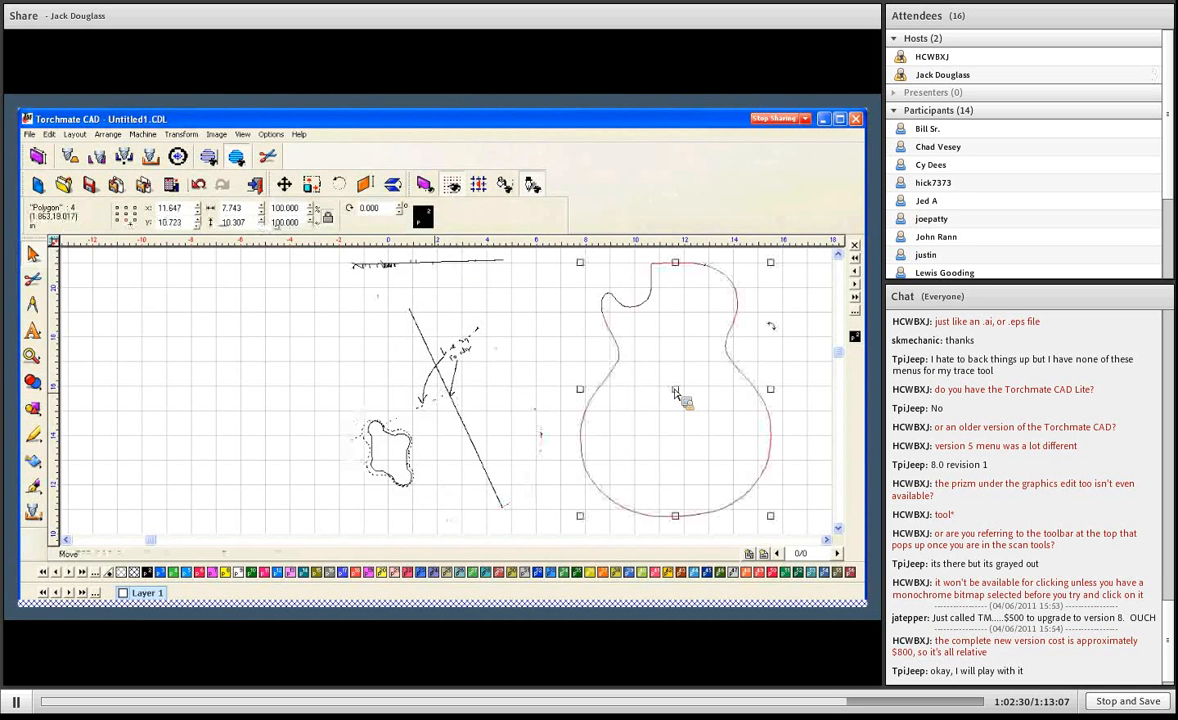
- Select all the leftover notes, diagonal line, cavity and speckle traces beside the moved guitar outline and delete them
click(307, 258)
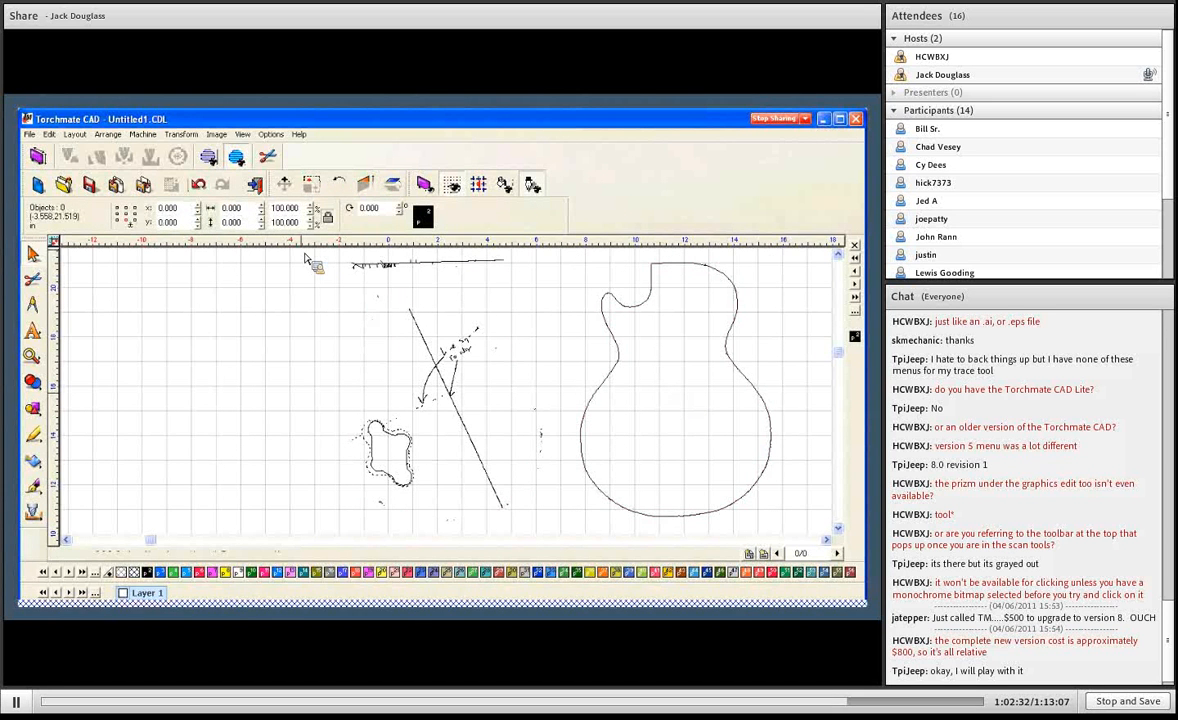
drag(306, 258, 550, 519)
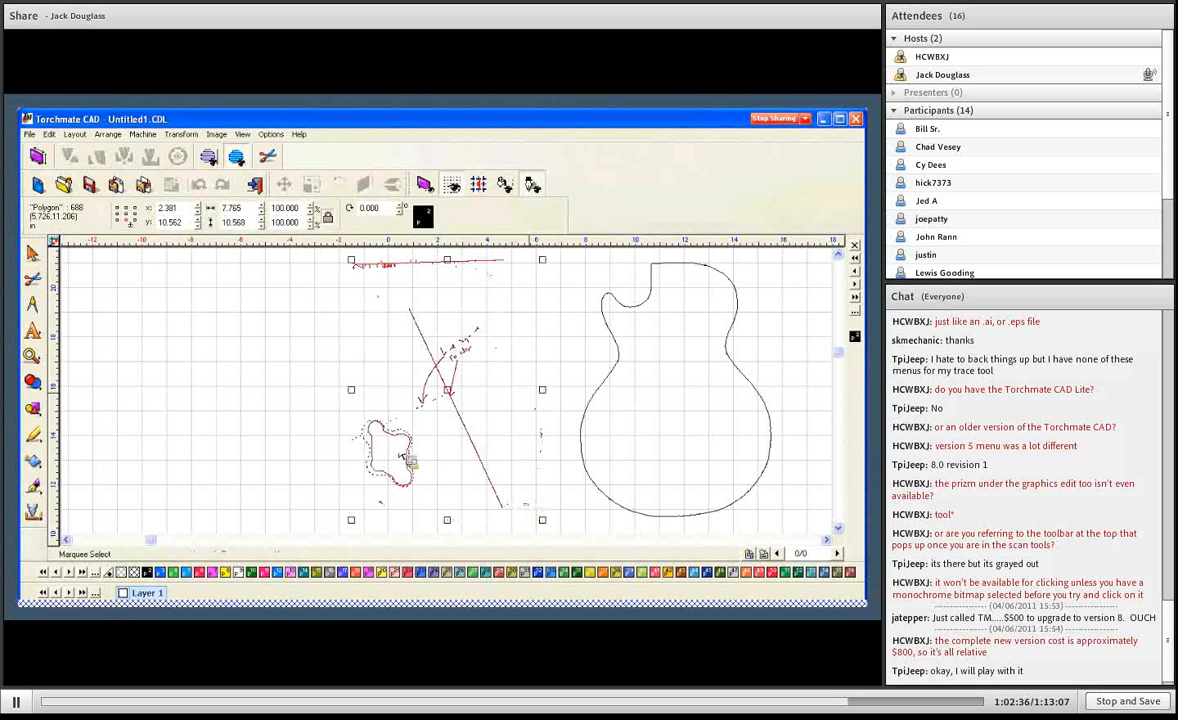
key(Delete)
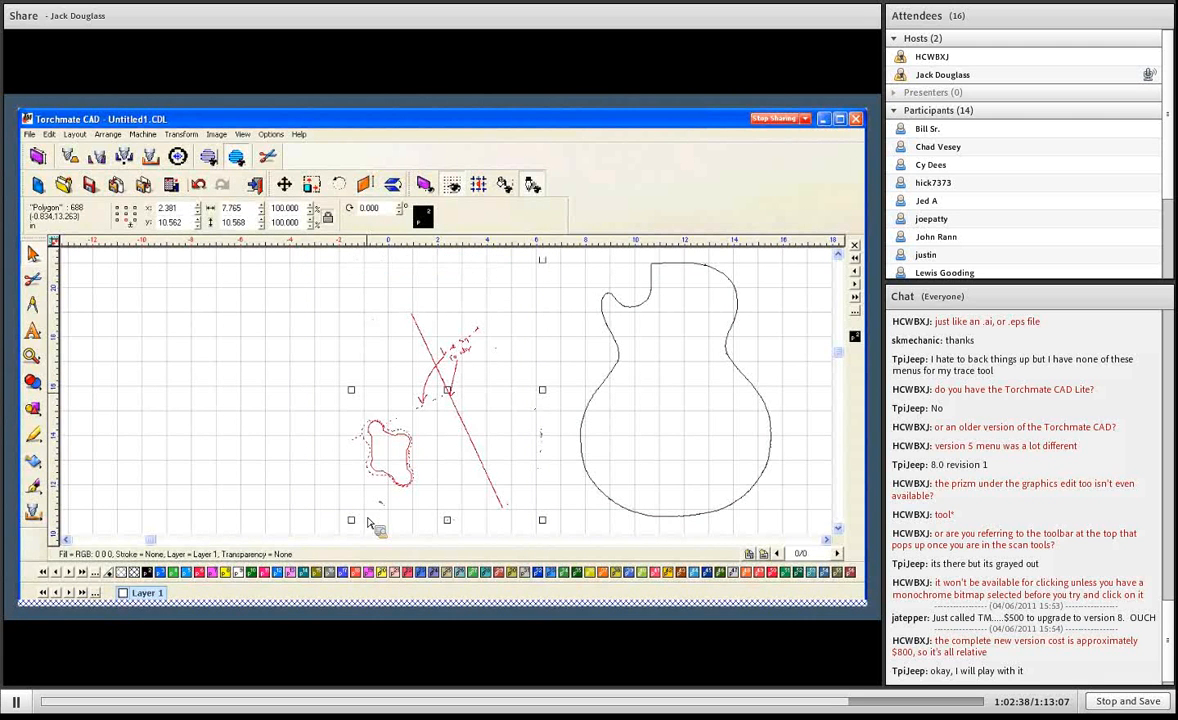
key(F4)
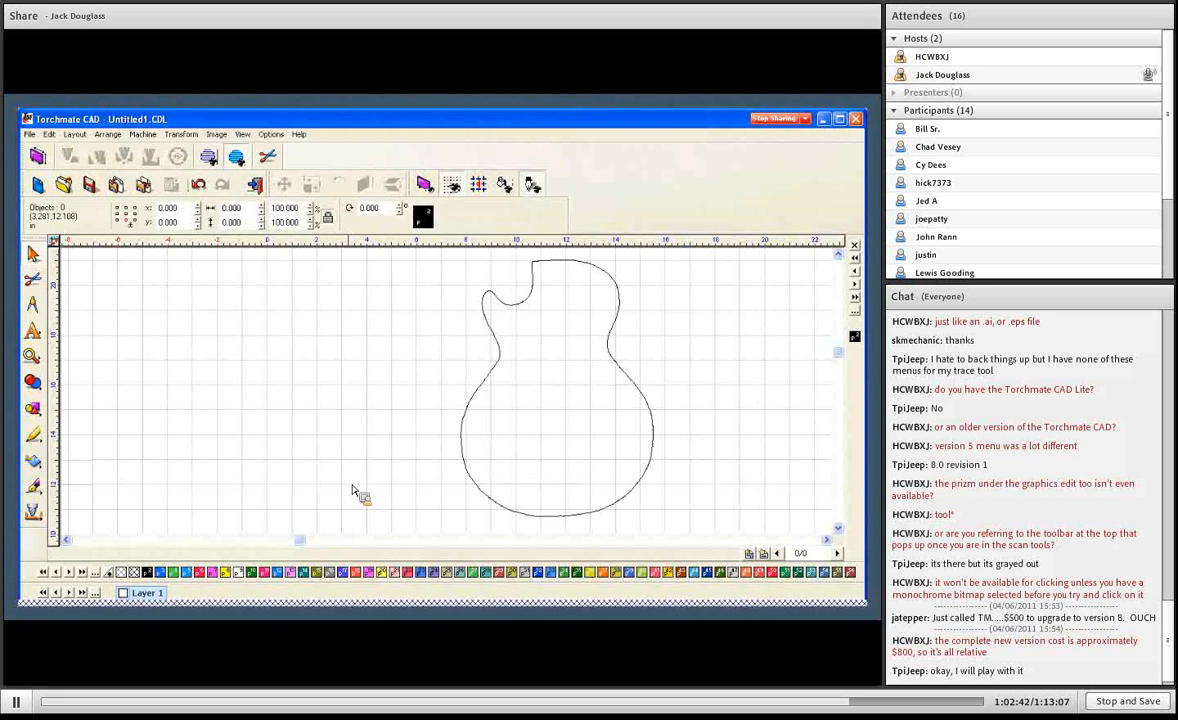
- Check for objects outside the guitar outline and delete the stray polygon remaining to its left
key(ctrl+a)
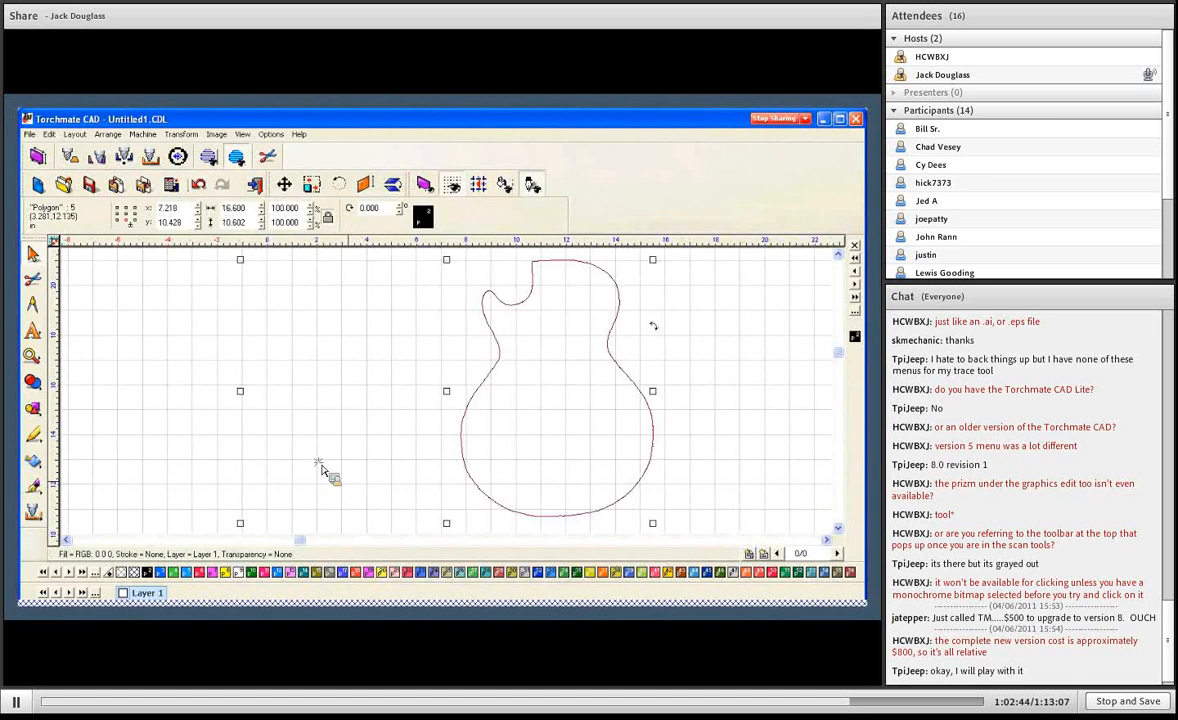
click(310, 462)
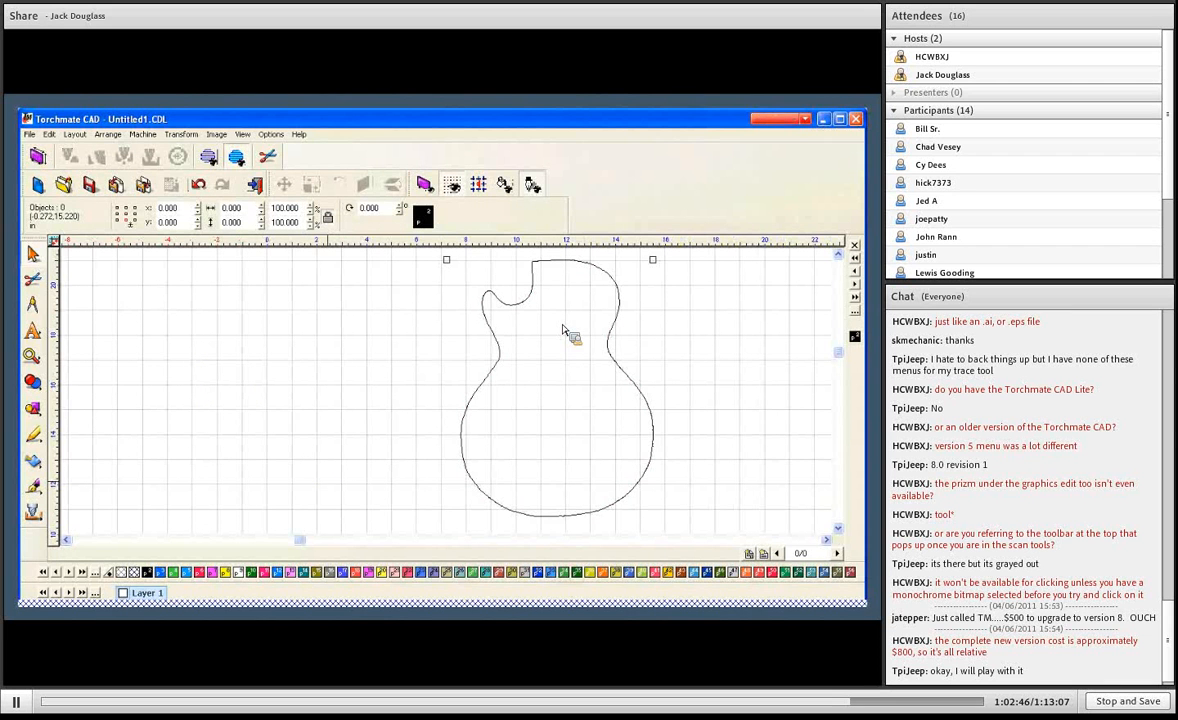
drag(433, 250, 677, 534)
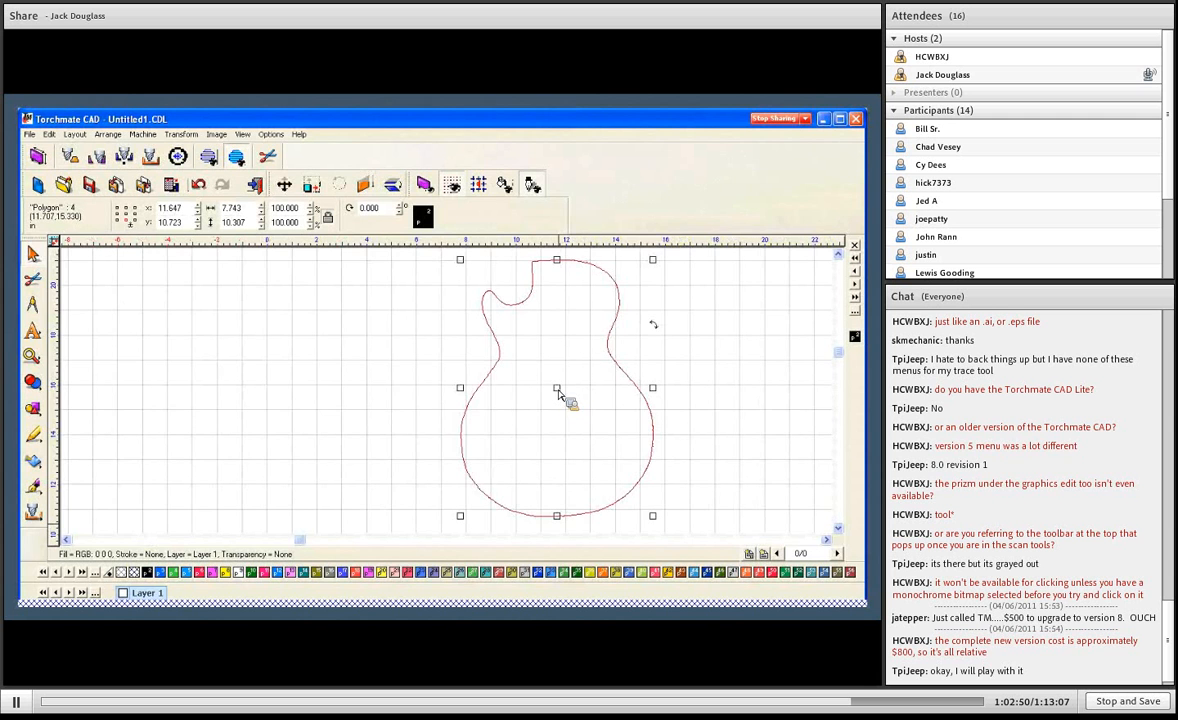
scroll(559, 393, down, 1)
drag(199, 268, 456, 515)
key(Delete)
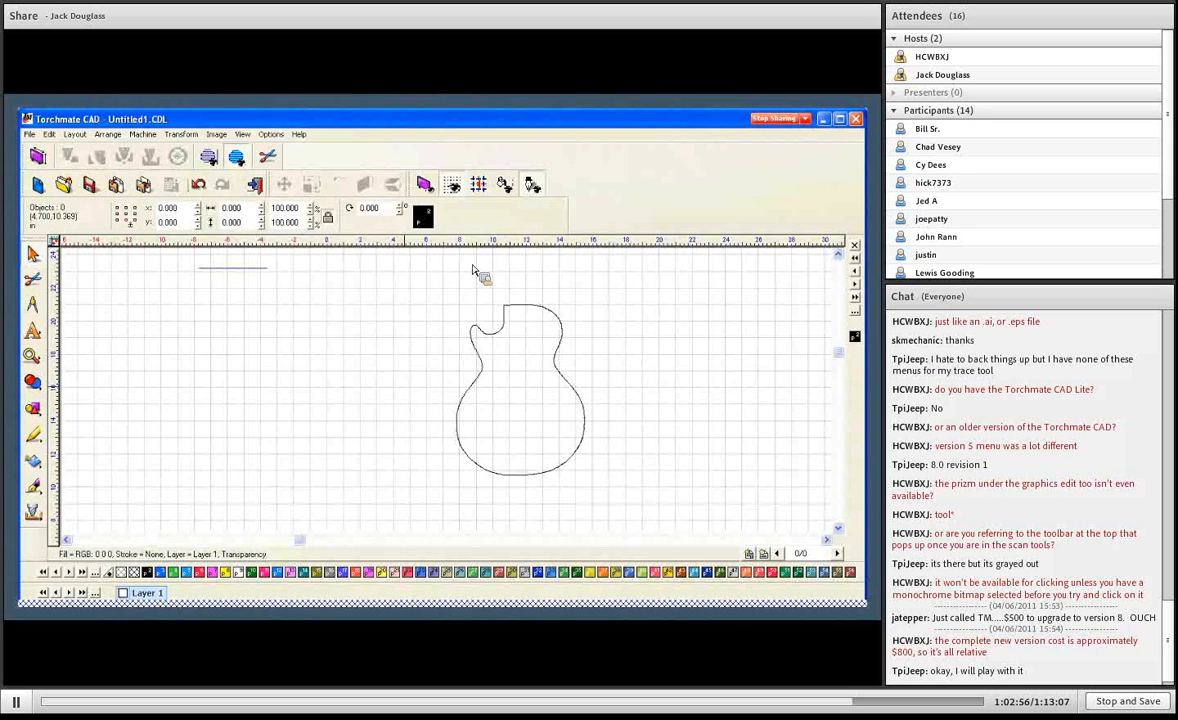
key(F4)
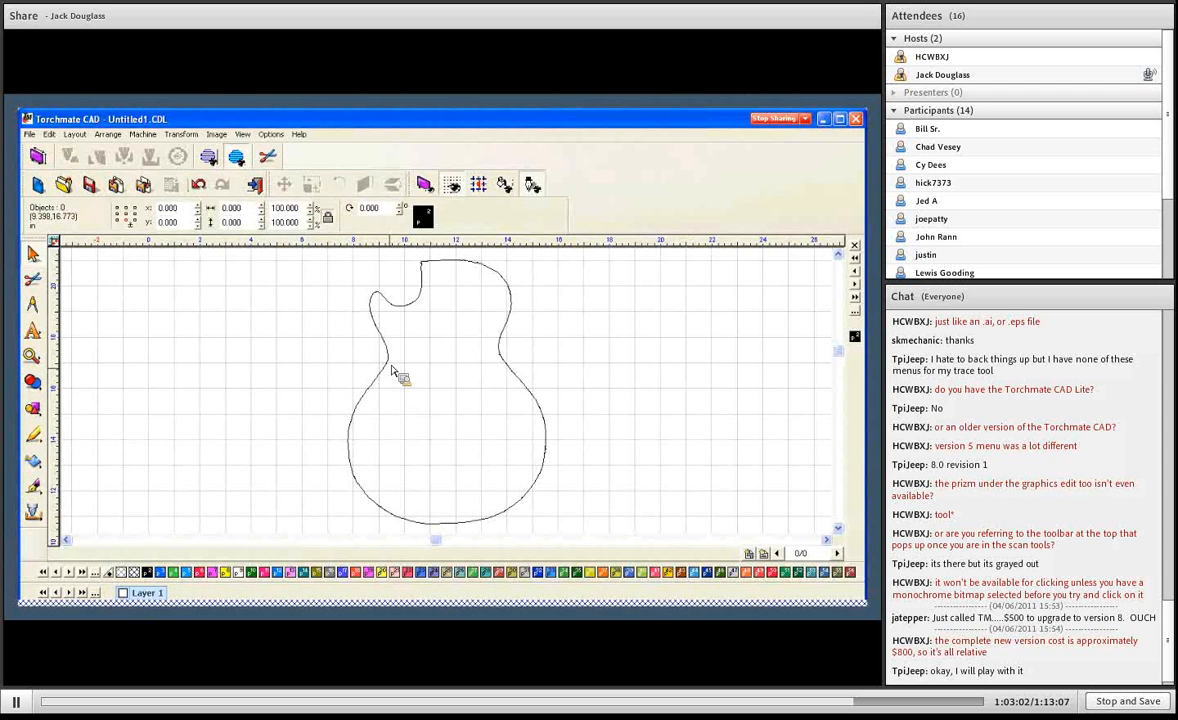
- Inspect the junction between outline segments at the guitar's upper shoulder, select all four segments, and combine them with Make Path
click(500, 278)
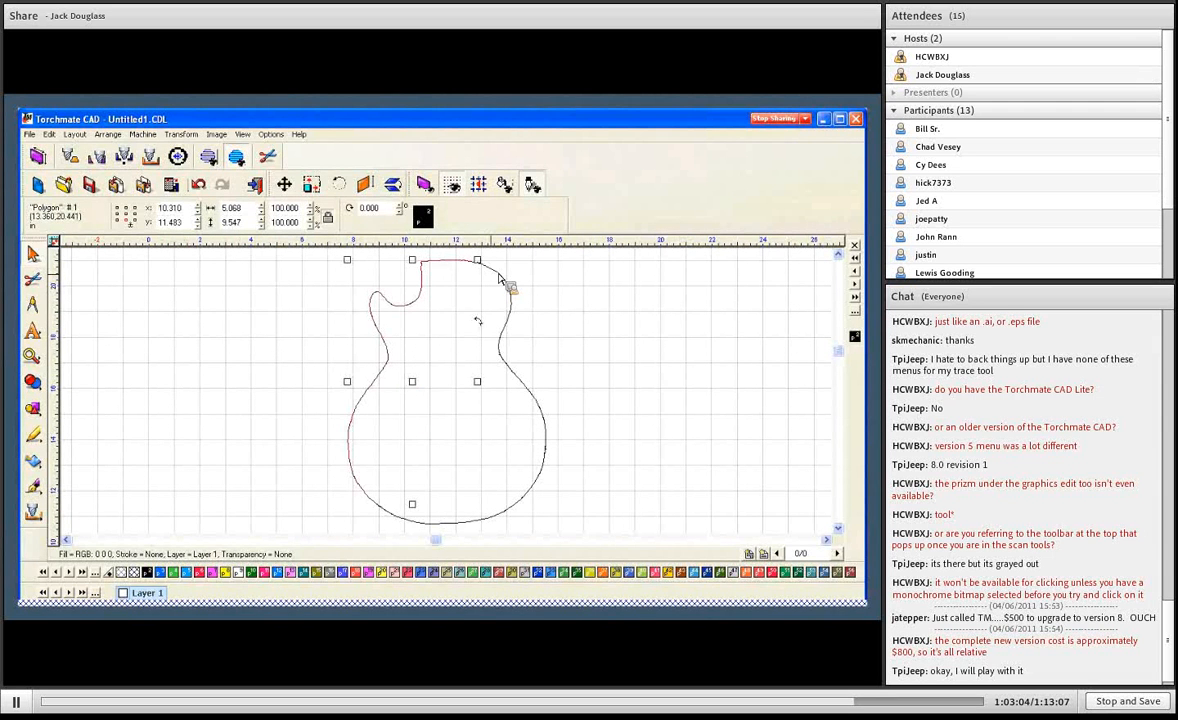
click(501, 281)
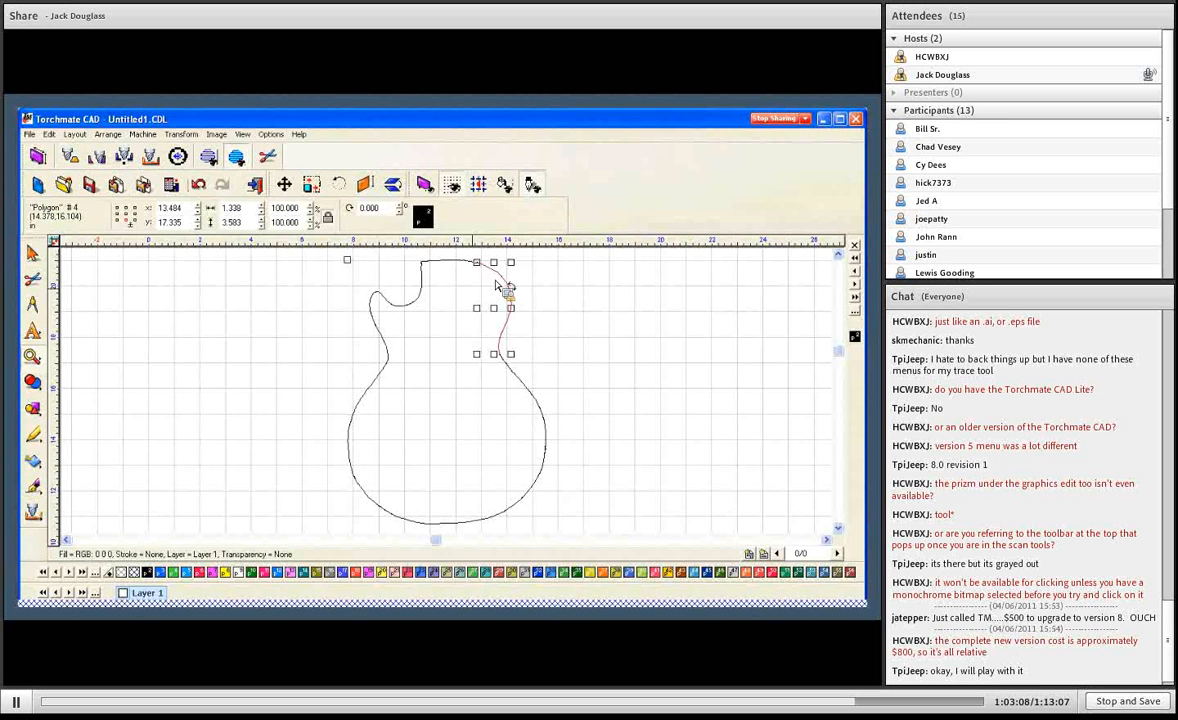
scroll(476, 263, up, 5)
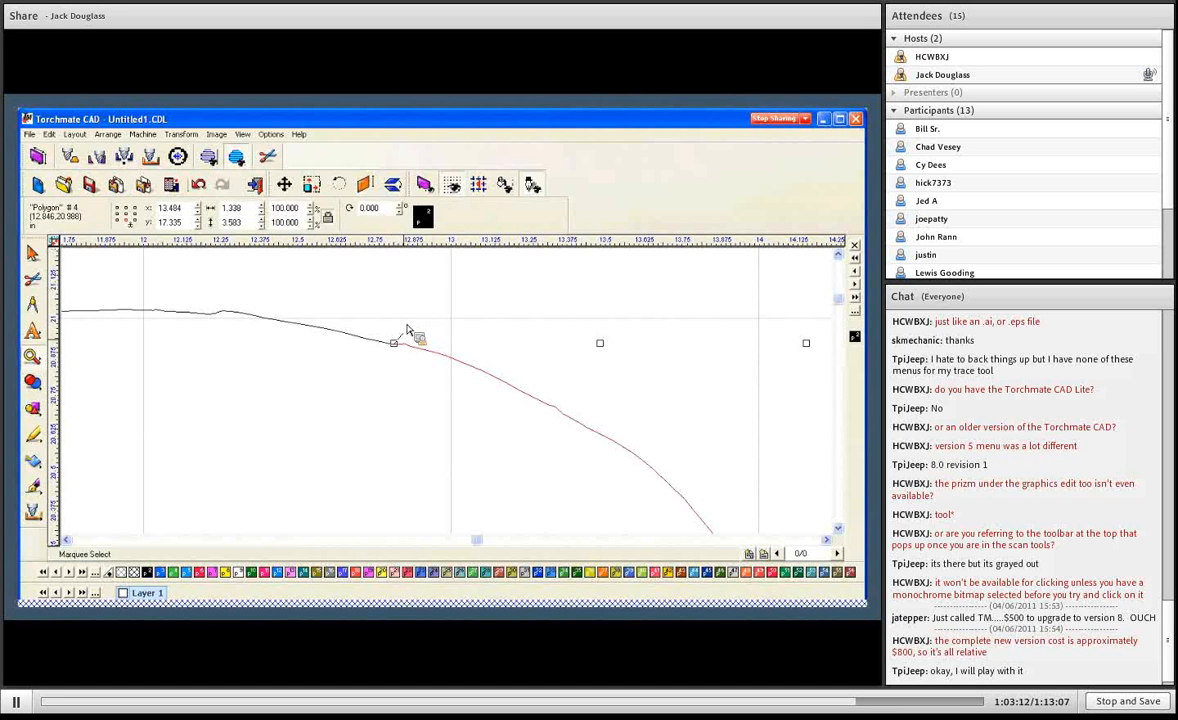
scroll(408, 330, down, 2)
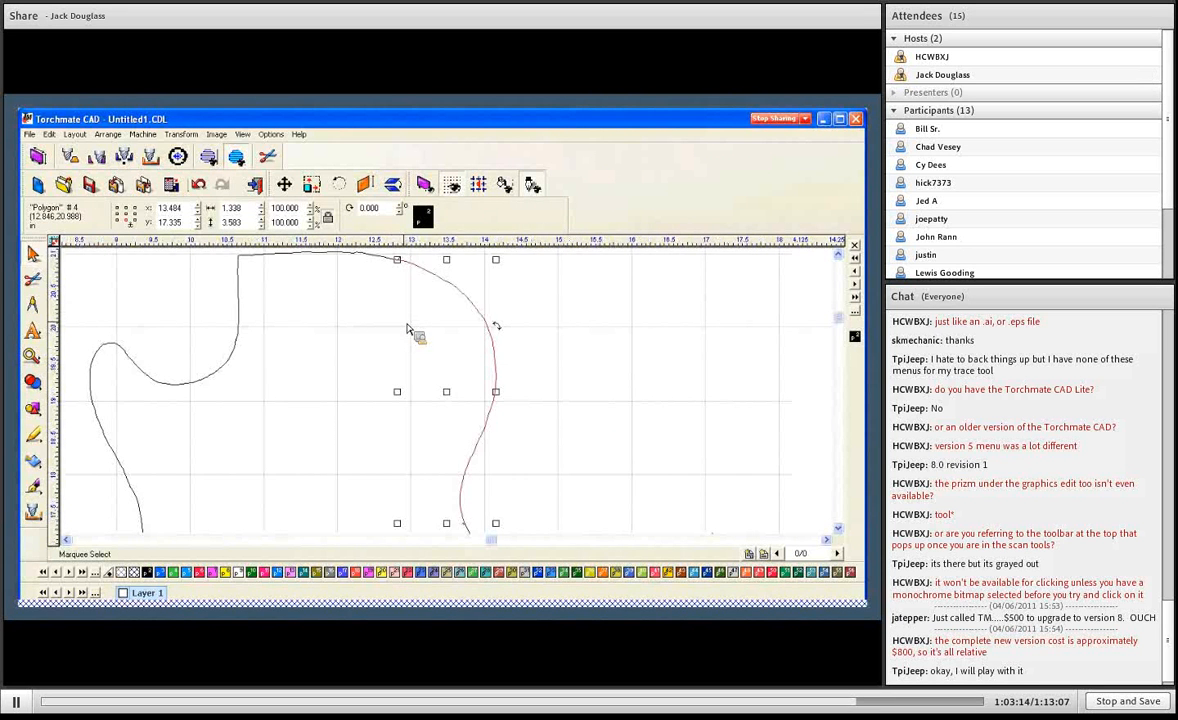
click(371, 362)
key(F5)
drag(431, 321, 572, 533)
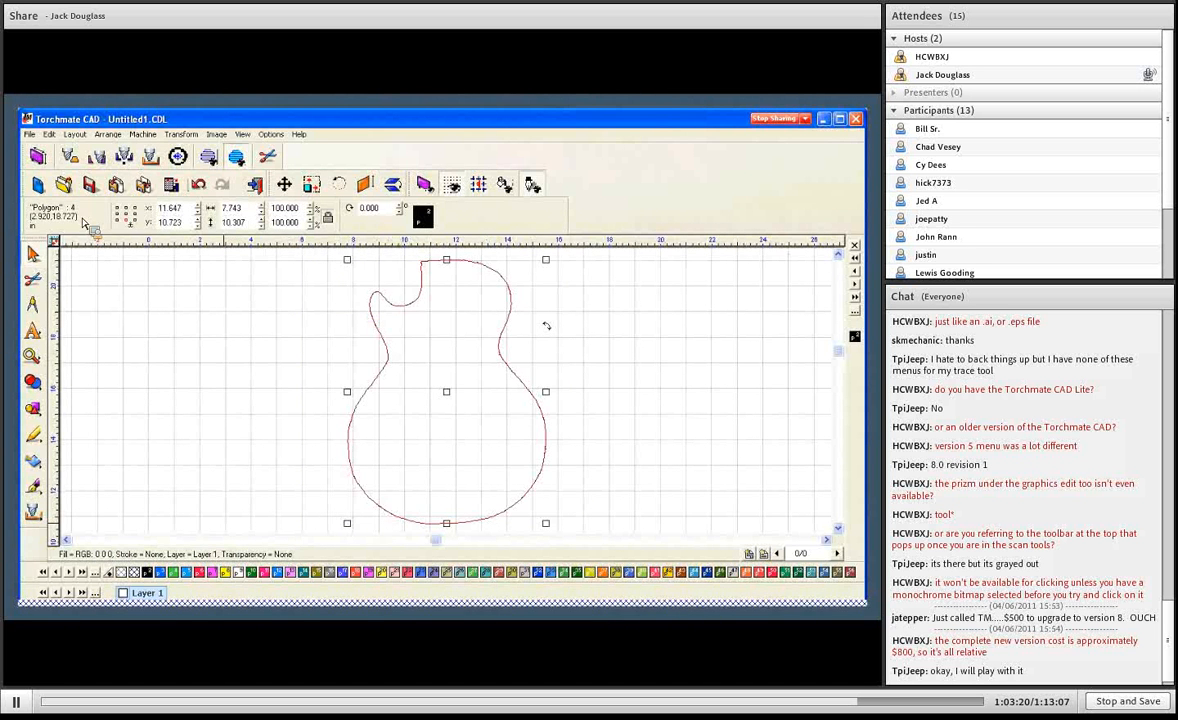
click(112, 135)
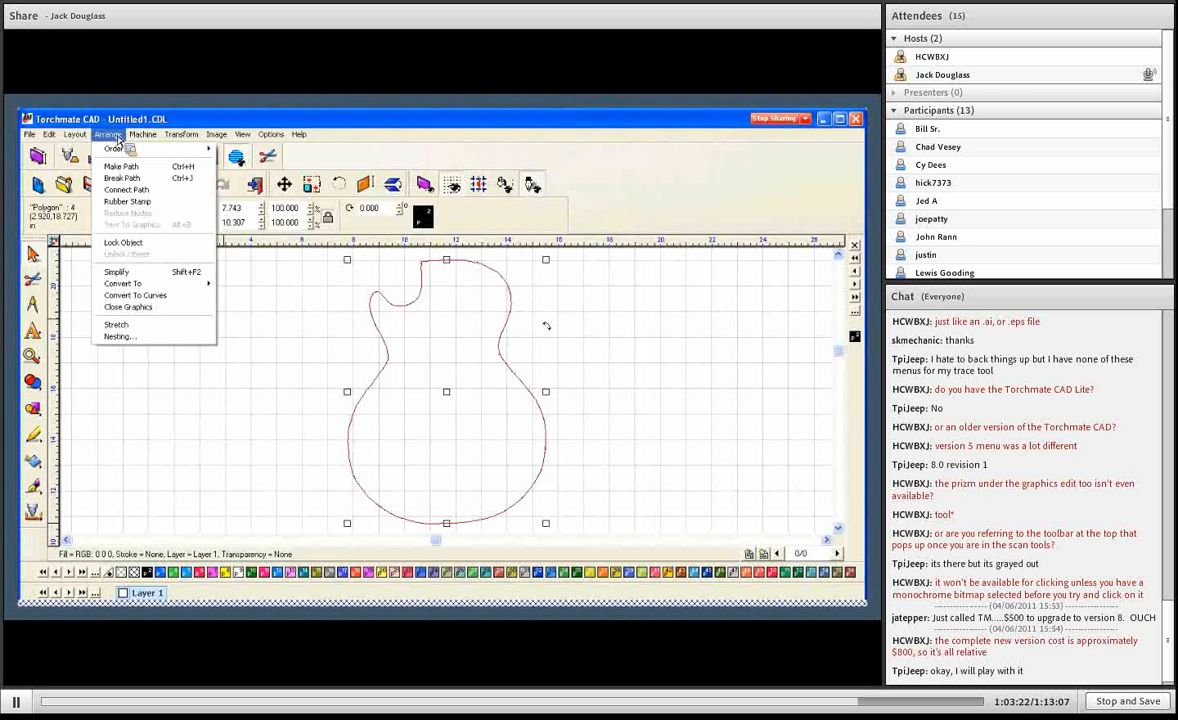
click(124, 167)
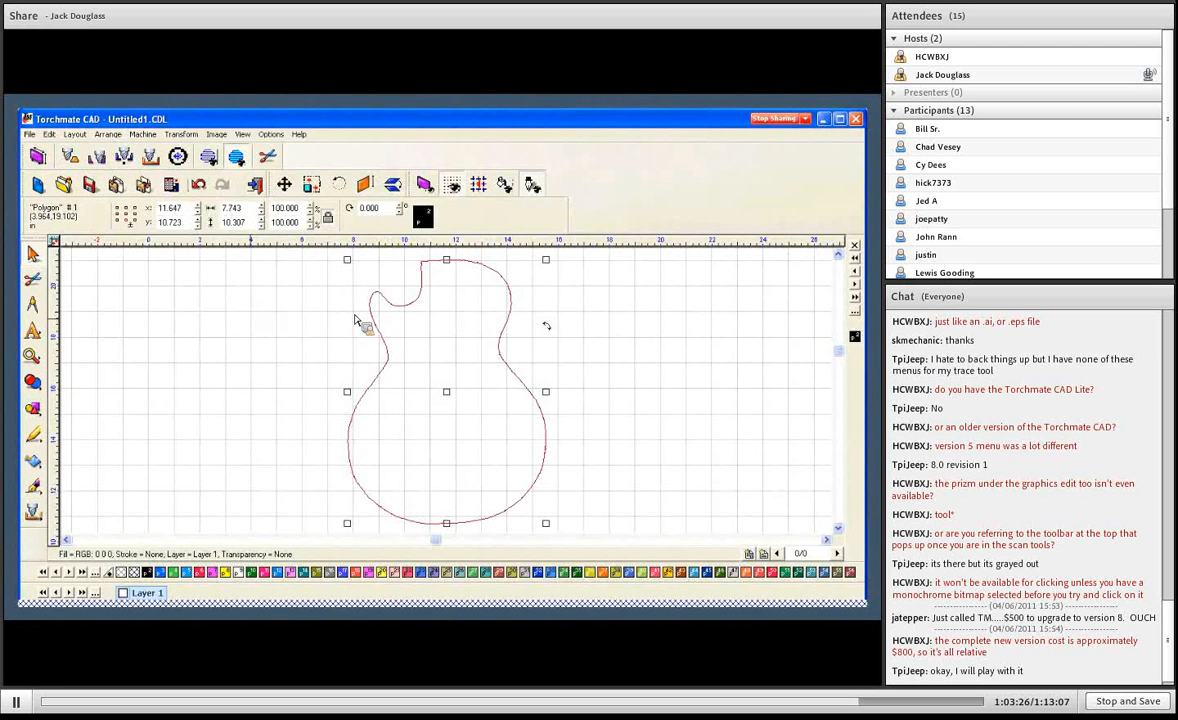
- Open the guitar outline for node editing and pull apart the stray overlapping nodes at the junction on its upper-right shoulder
double_click(424, 294)
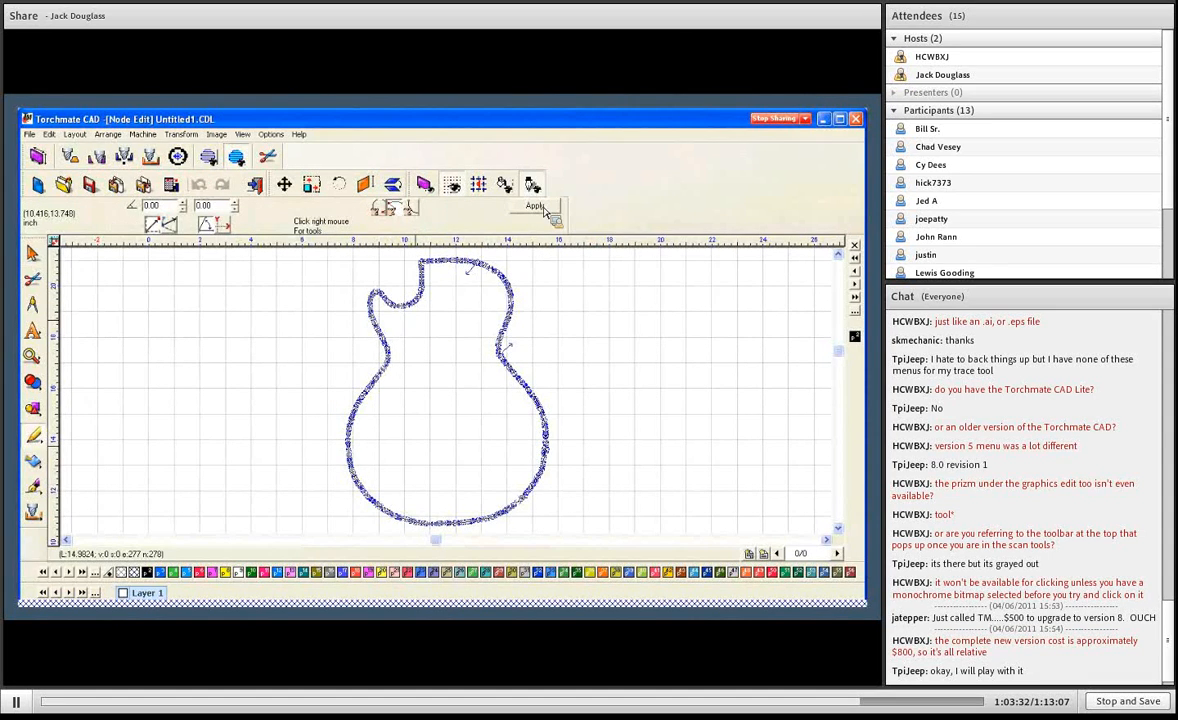
click(543, 208)
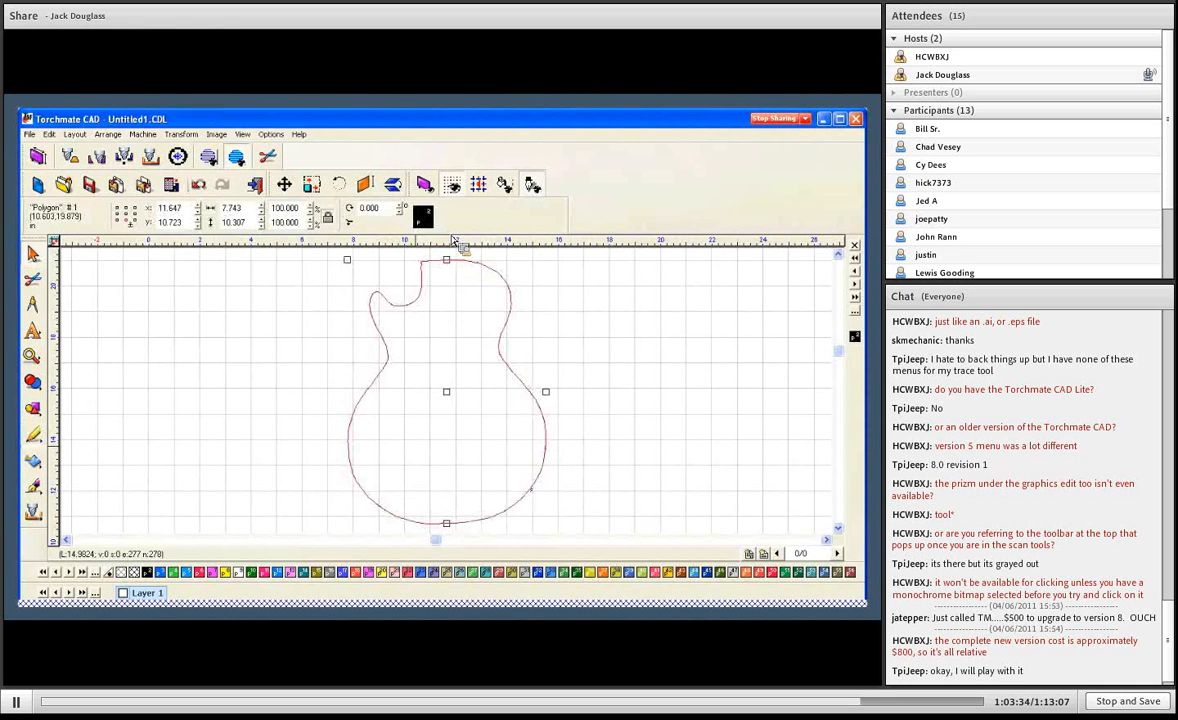
drag(473, 260, 491, 271)
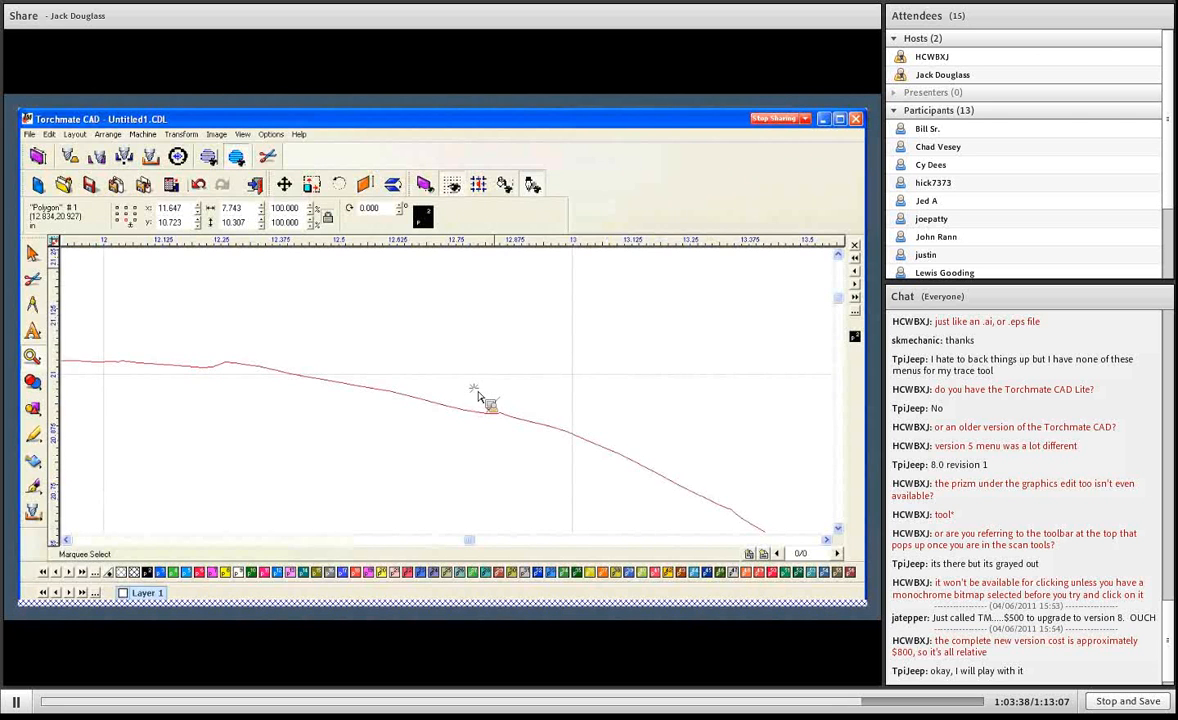
drag(471, 384, 520, 430)
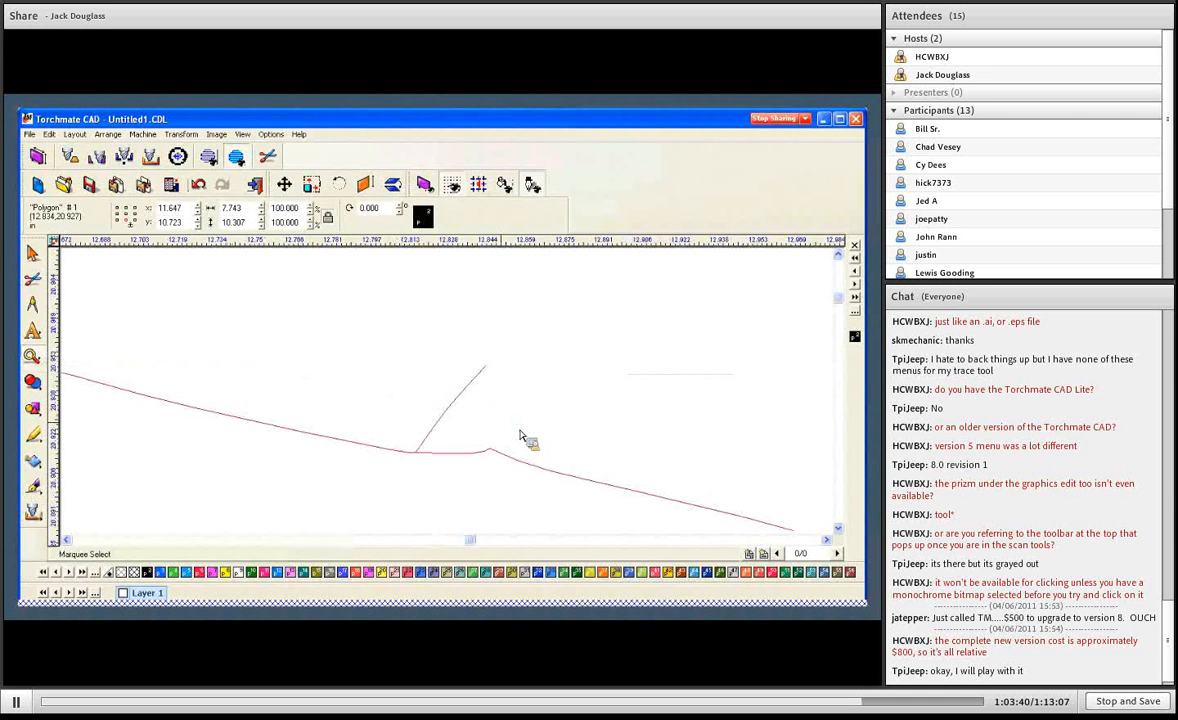
double_click(504, 458)
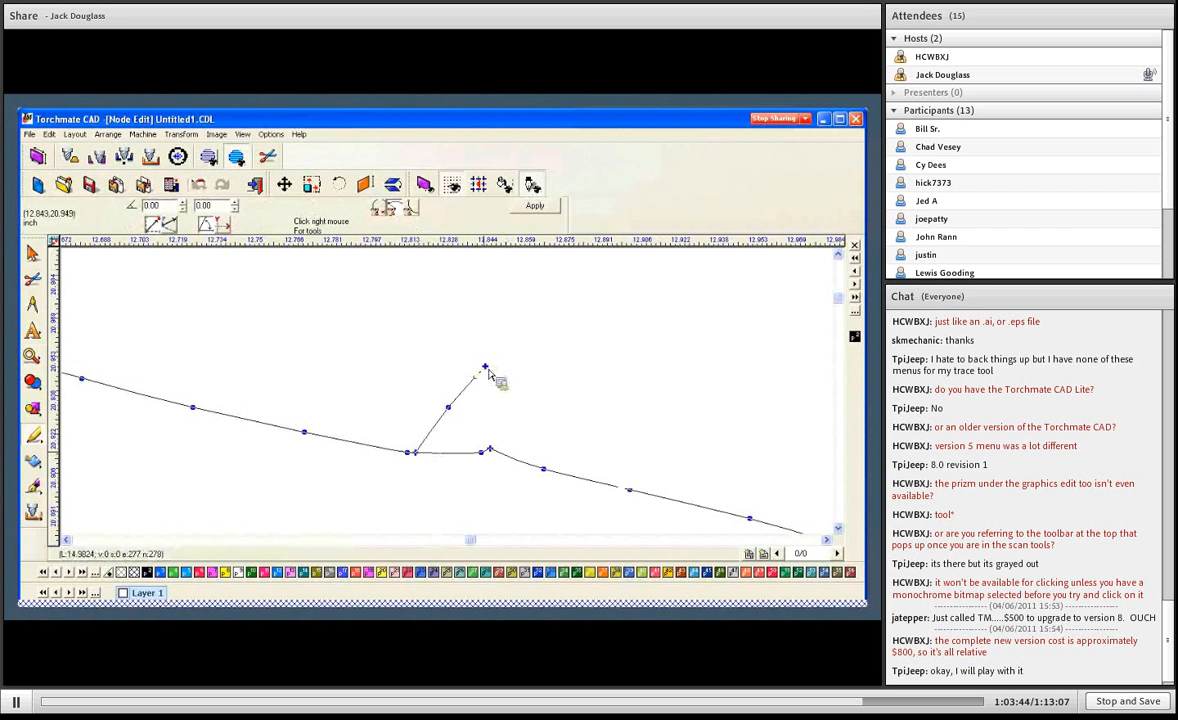
drag(484, 368, 421, 366)
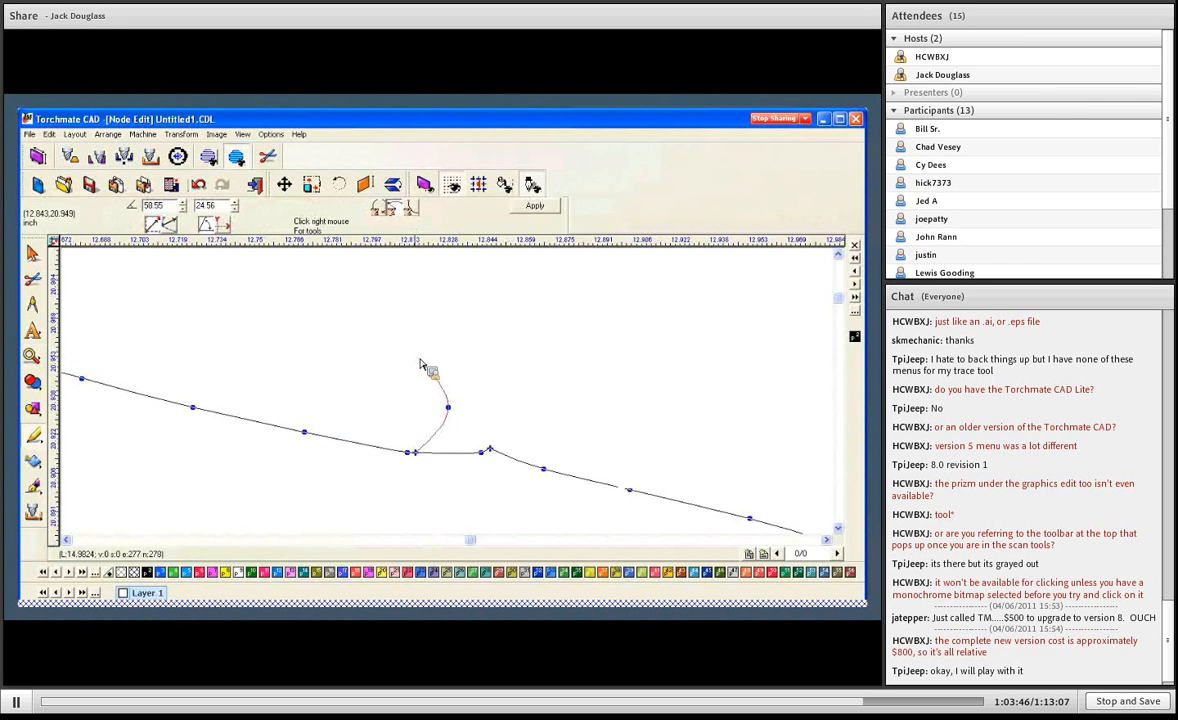
click(483, 450)
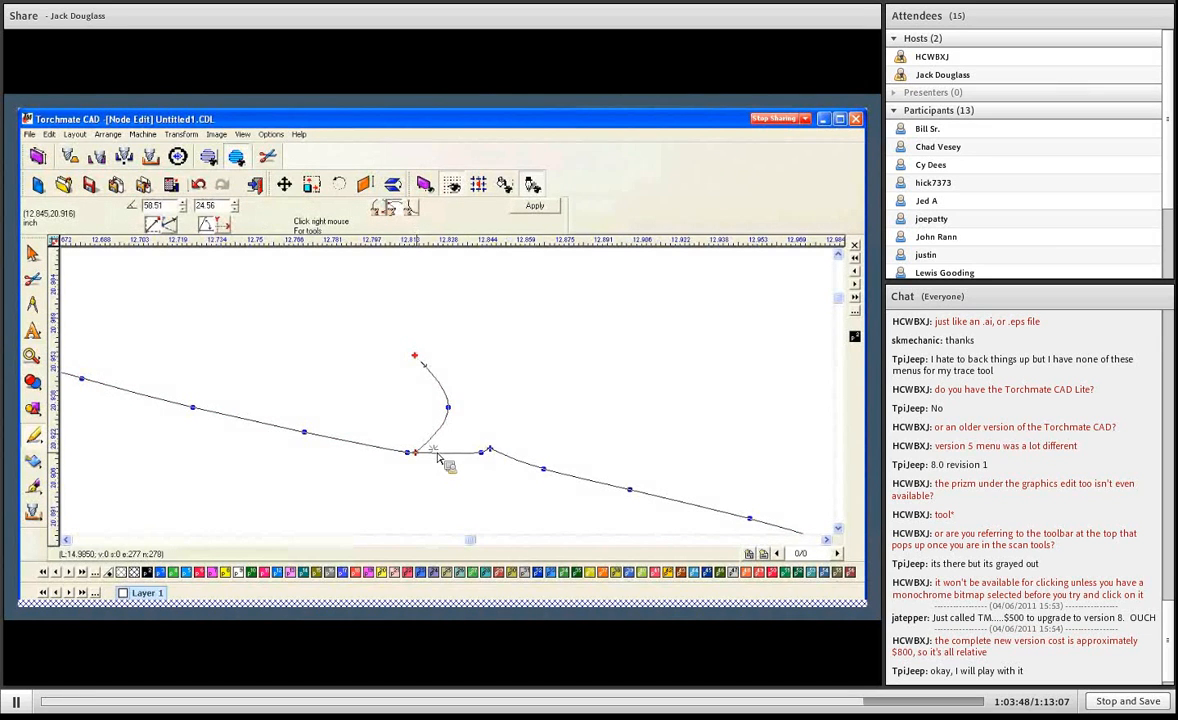
drag(416, 453, 463, 438)
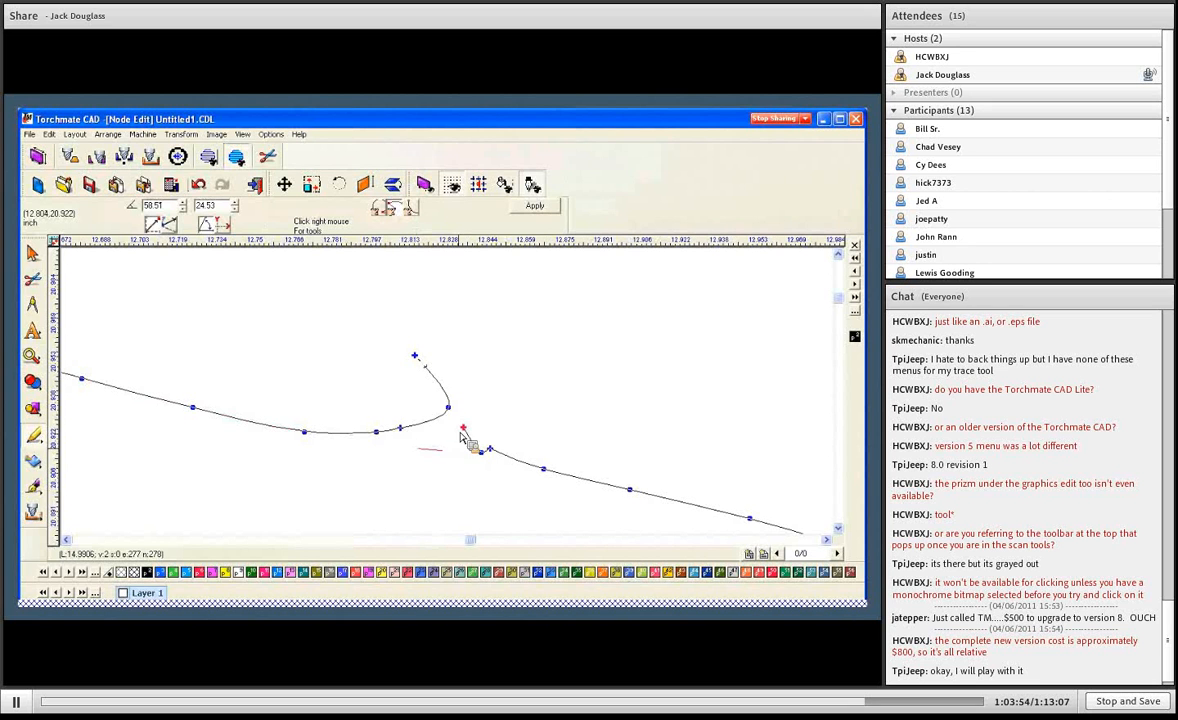
- Delete the stray nodes at the upper-right shoulder junction and join the two facing end nodes across the gap
drag(368, 335, 455, 434)
key(Delete)
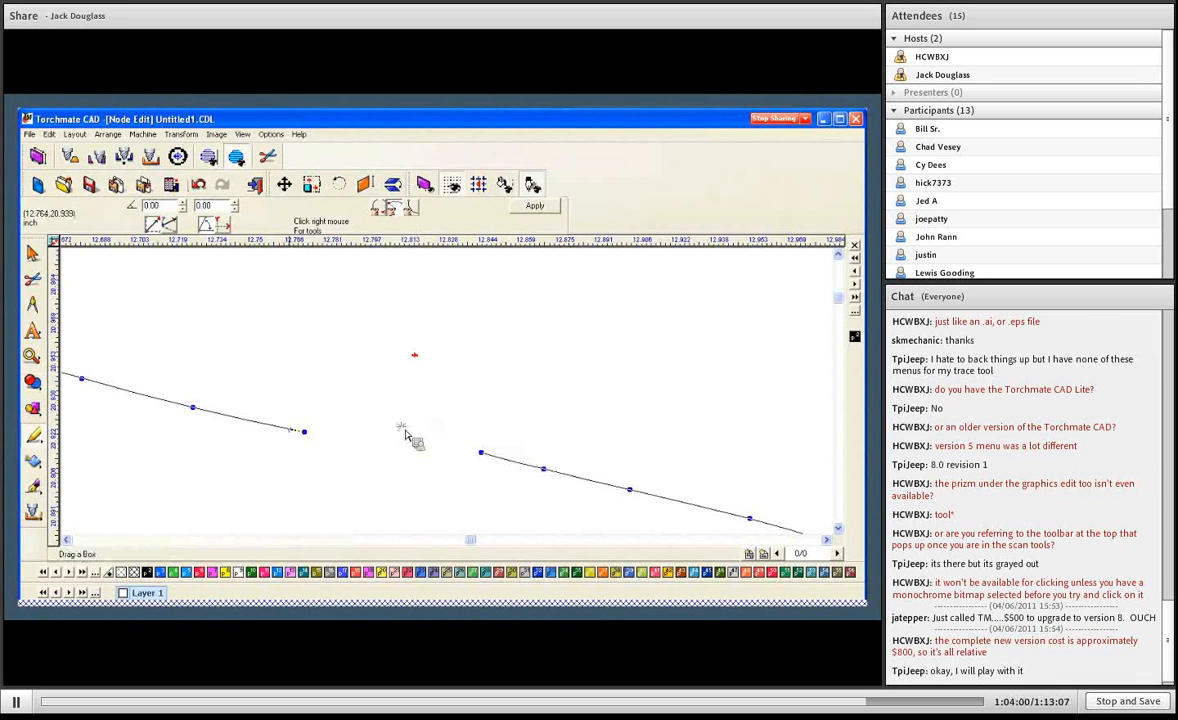
right_click(468, 392)
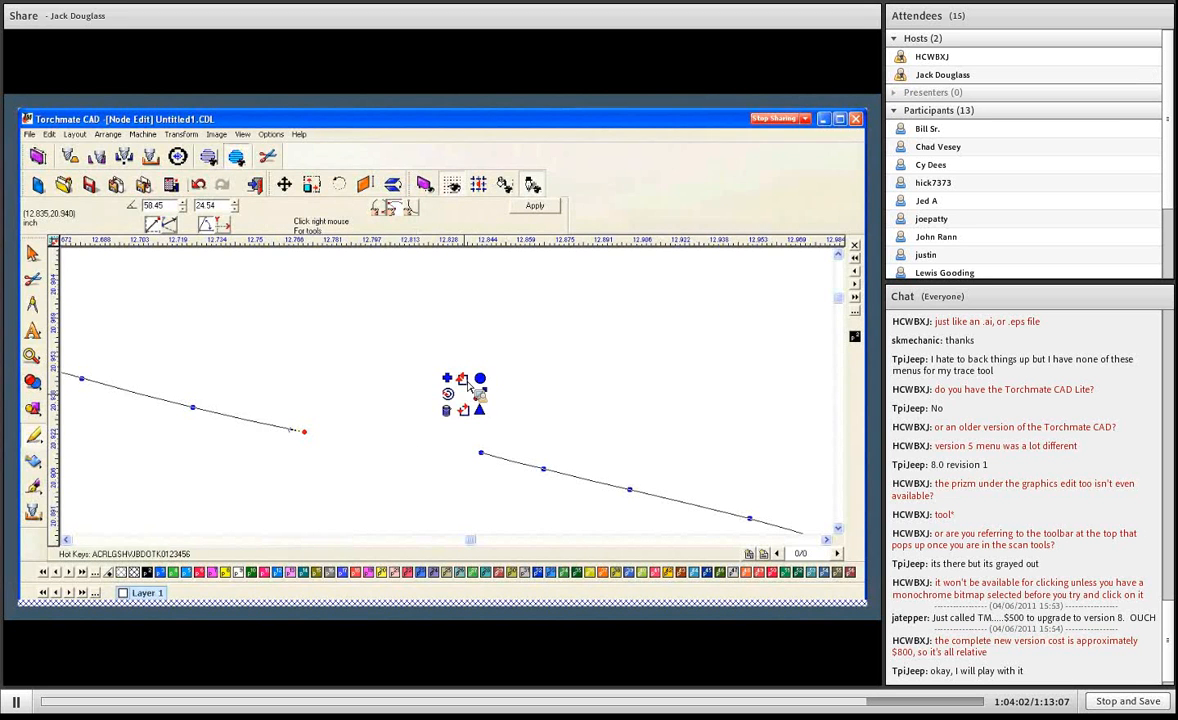
click(467, 391)
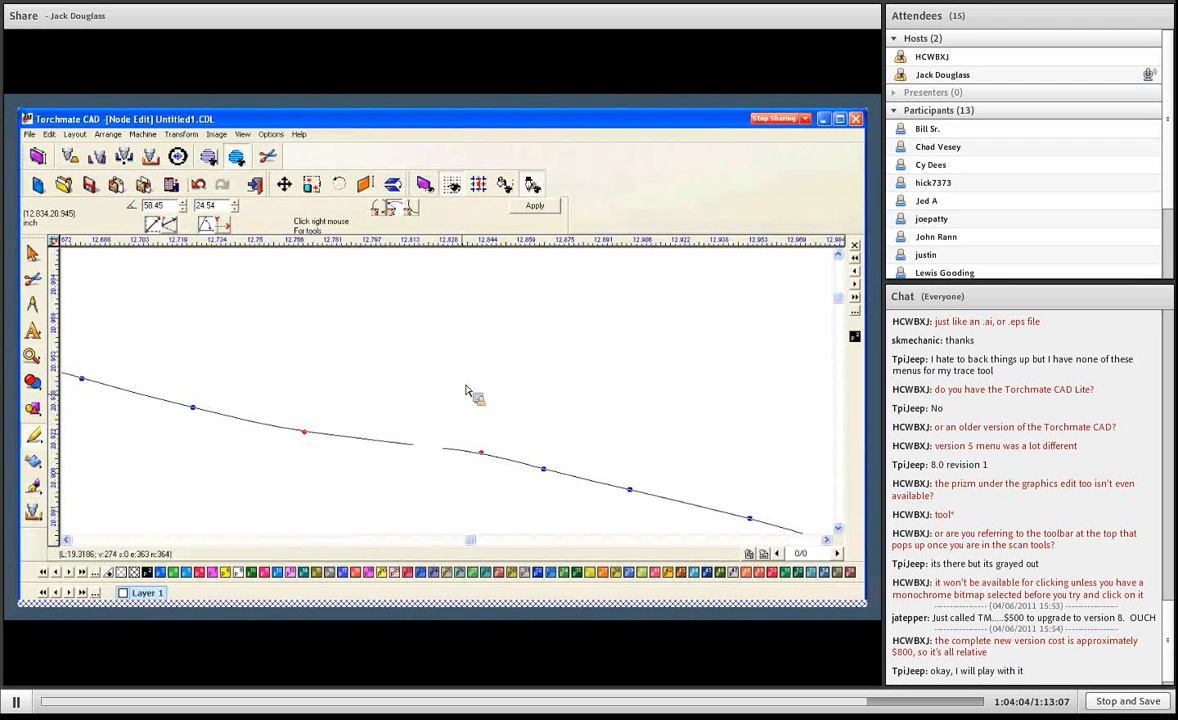
key(F4)
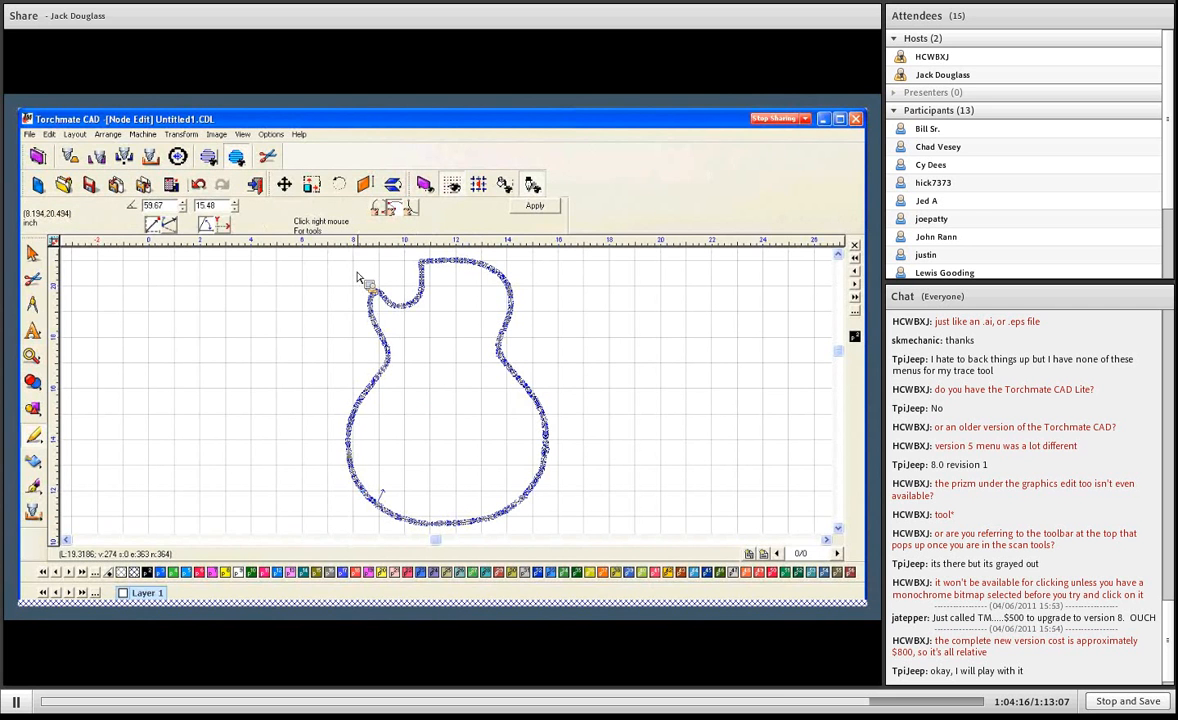
- Delete the stray end node at the guitar's right waist and join the two open outline ends there
drag(318, 256, 573, 539)
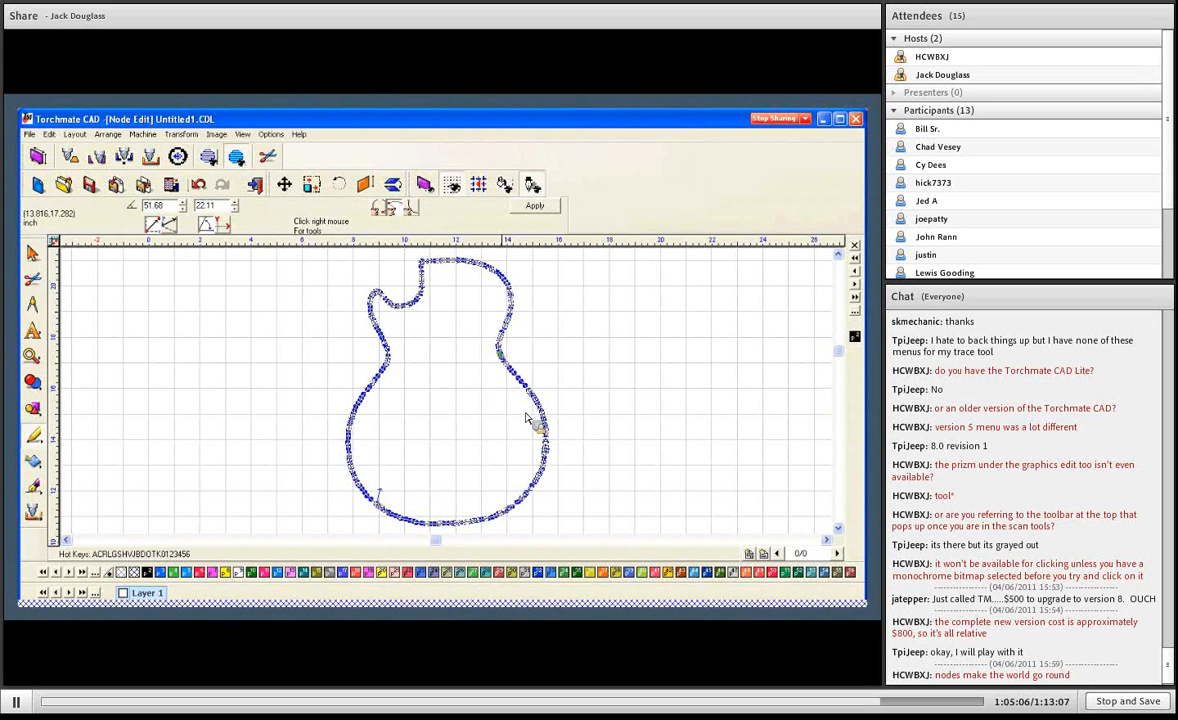
scroll(515, 372, up, 5)
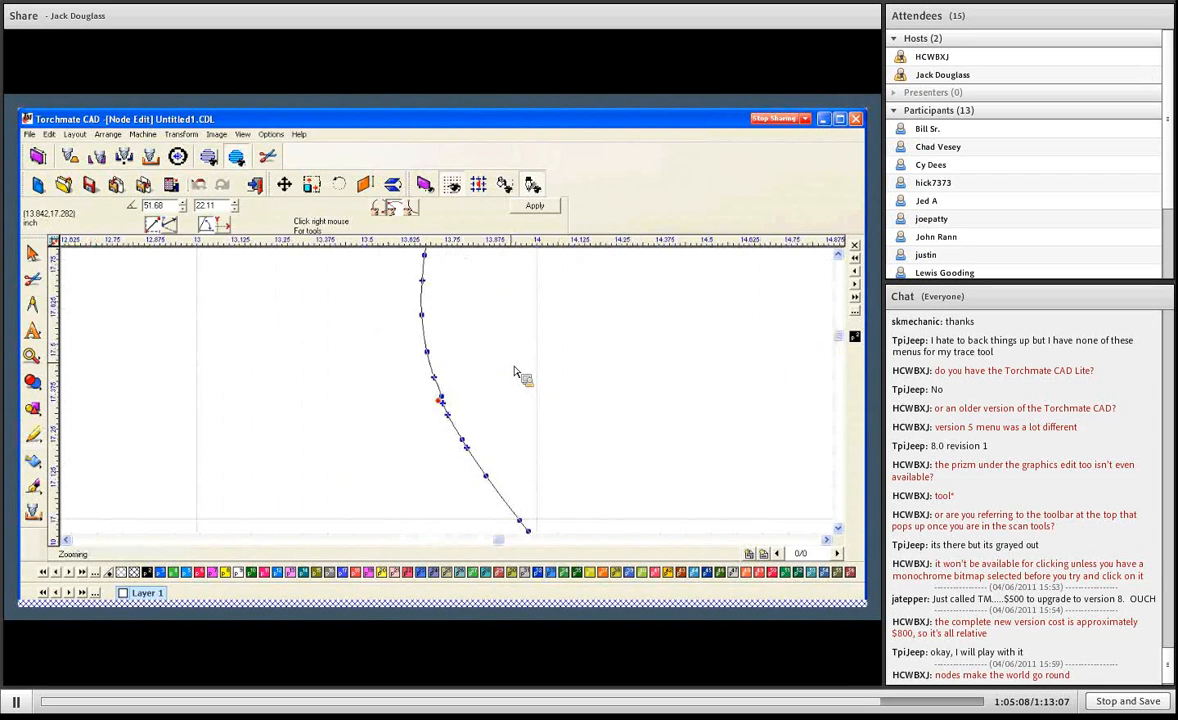
scroll(479, 447, up, 3)
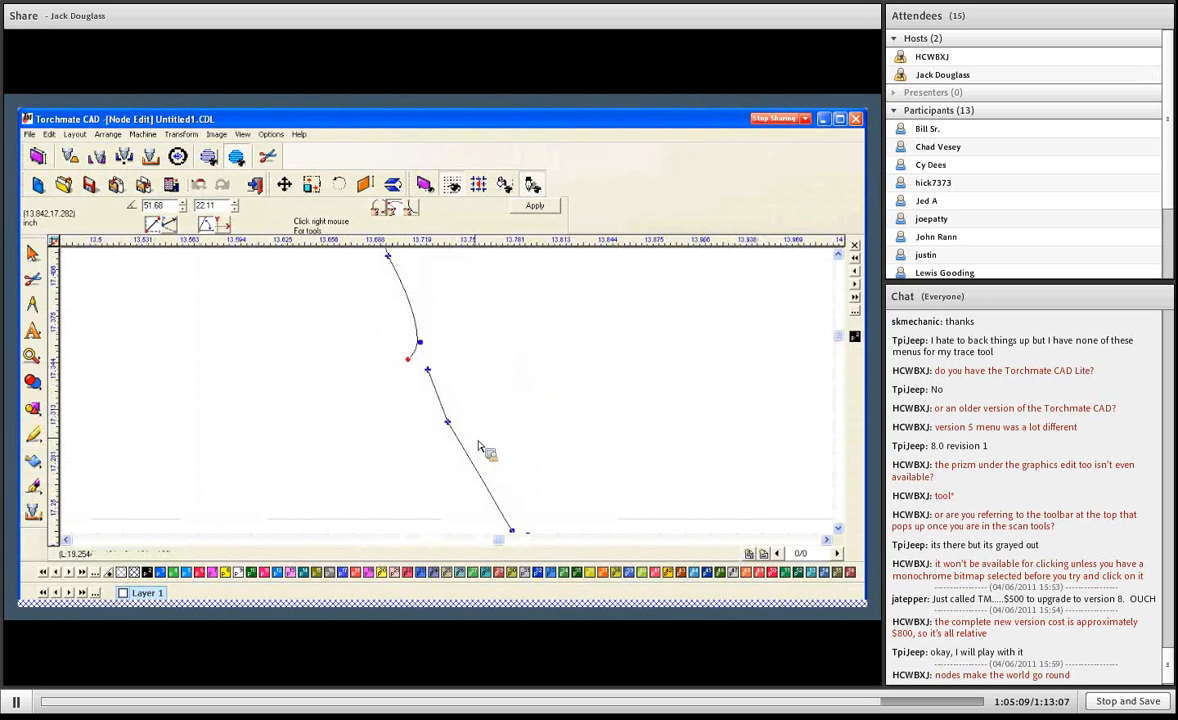
key(Delete)
drag(407, 327, 441, 384)
right_click(465, 374)
click(468, 376)
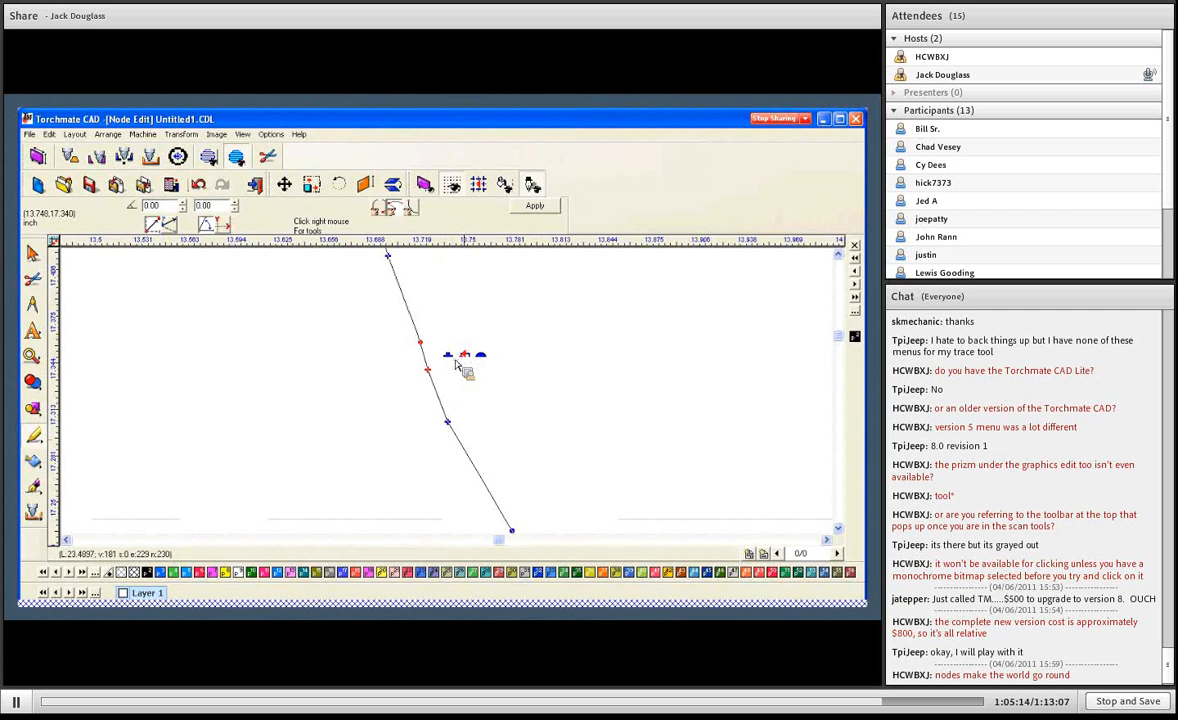
click(532, 209)
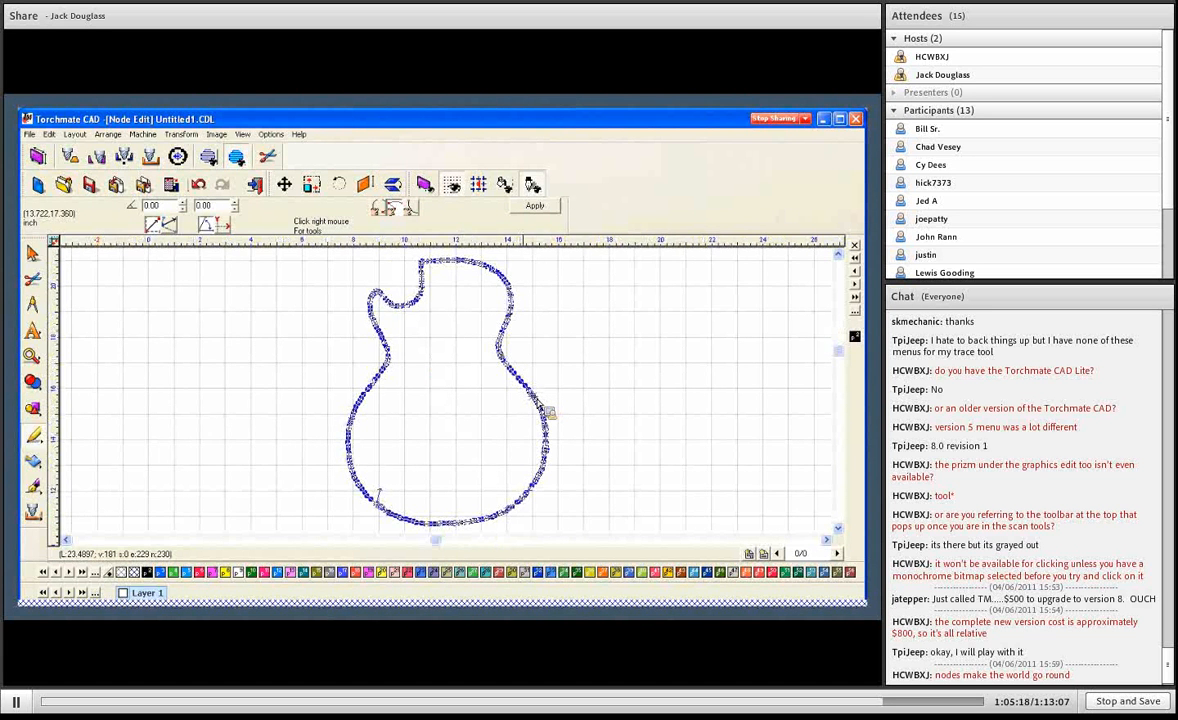
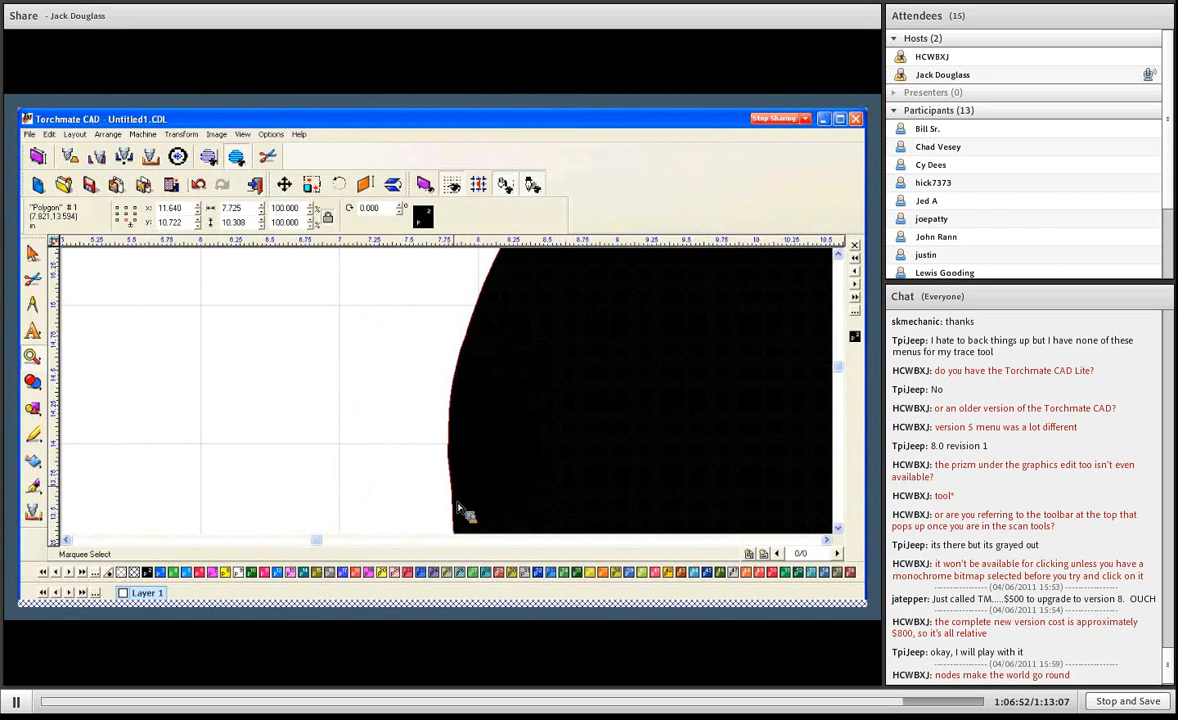
- Open the whole guitar outline for node editing to examine the density of its nodes, and close node editing
scroll(458, 508, down, 2)
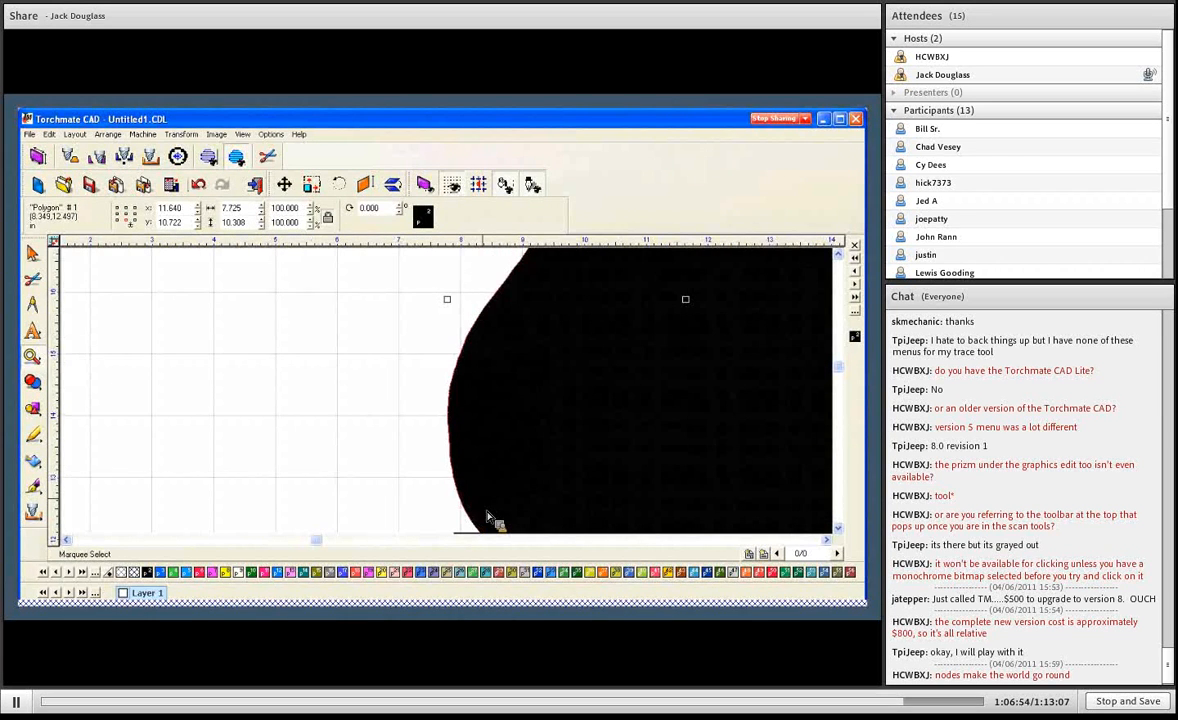
scroll(488, 476, down, 2)
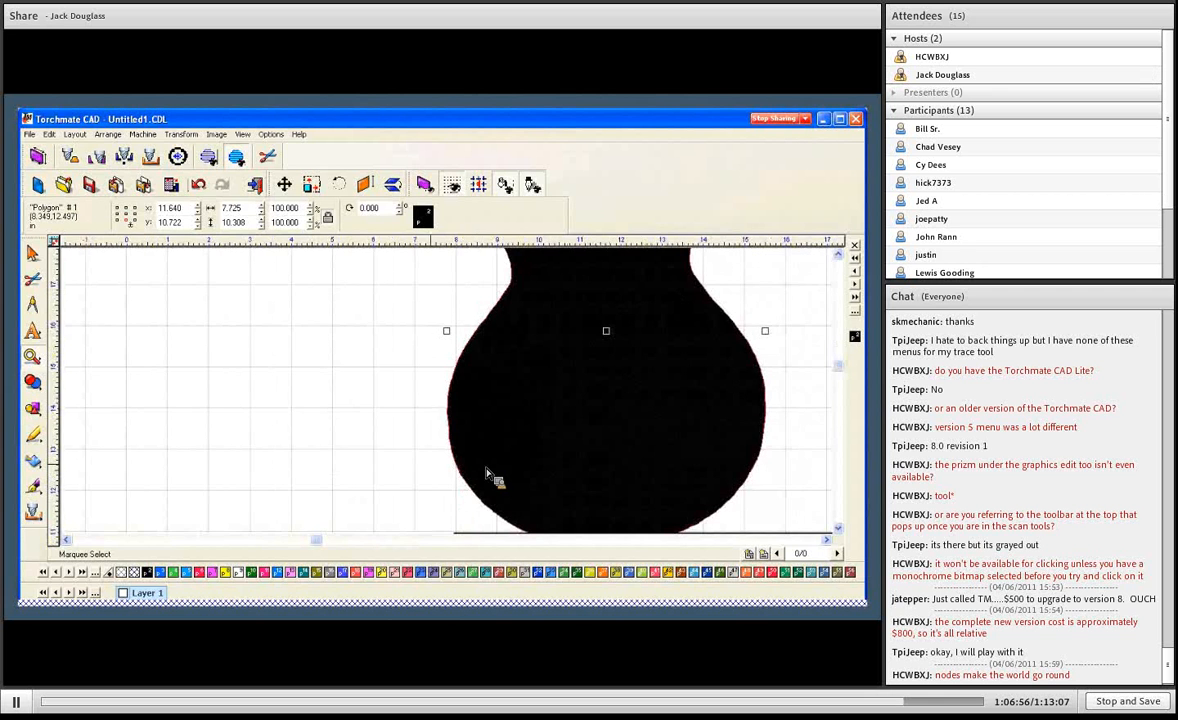
scroll(534, 350, down, 3)
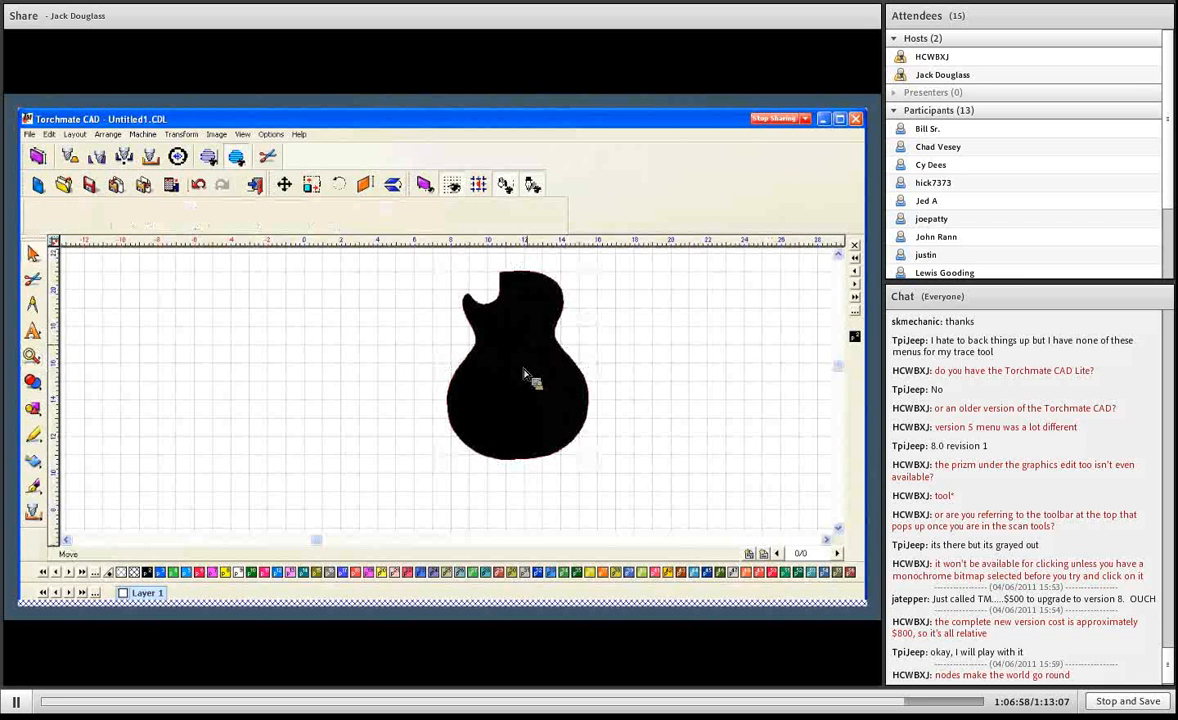
click(531, 384)
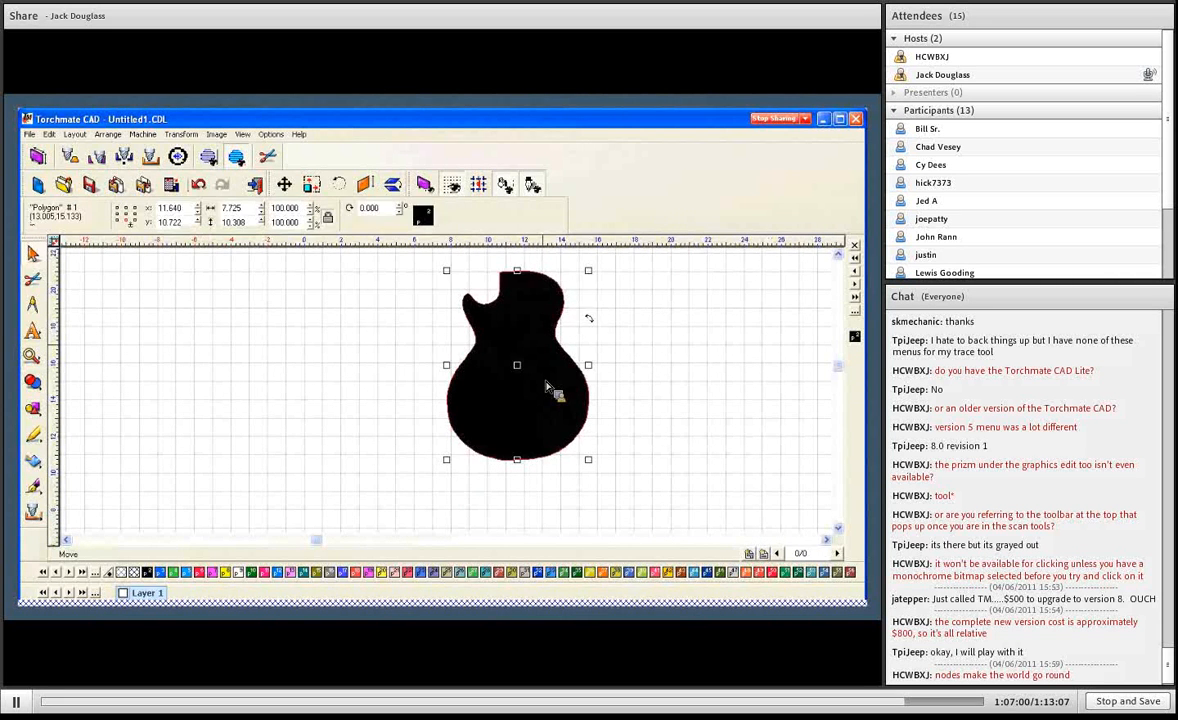
double_click(506, 355)
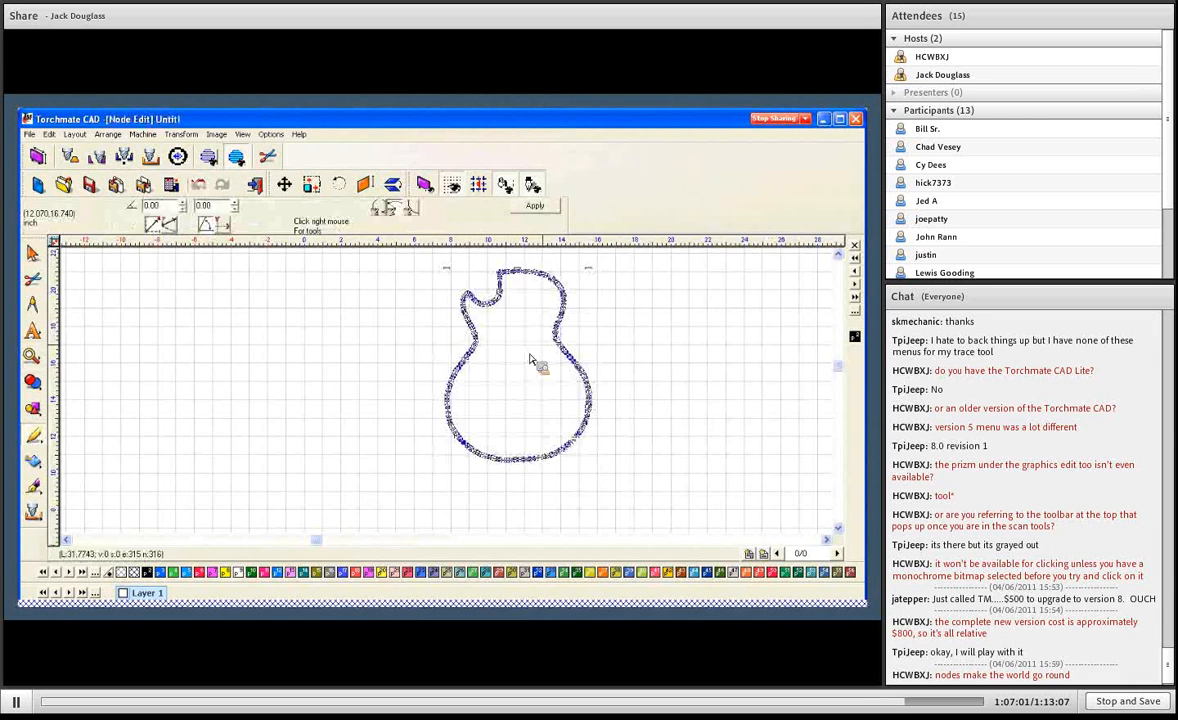
click(535, 206)
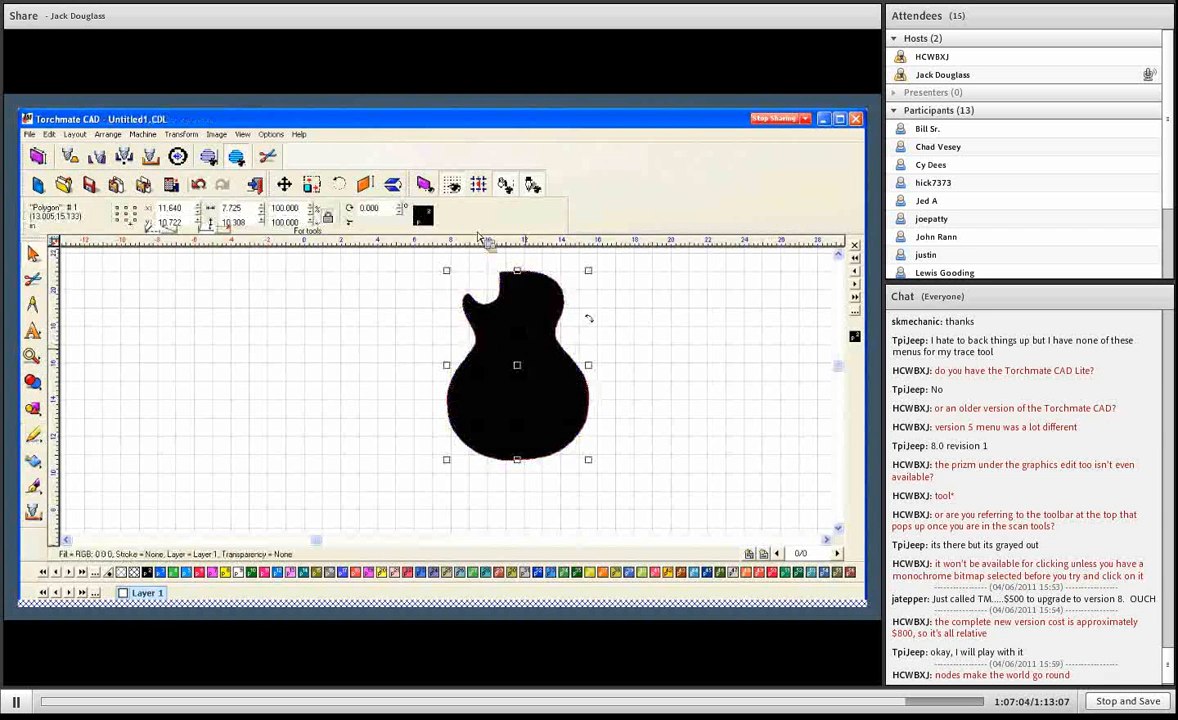
- Convert the guitar polygon to arcs and turn off Show Fill so only its outline is displayed
click(107, 134)
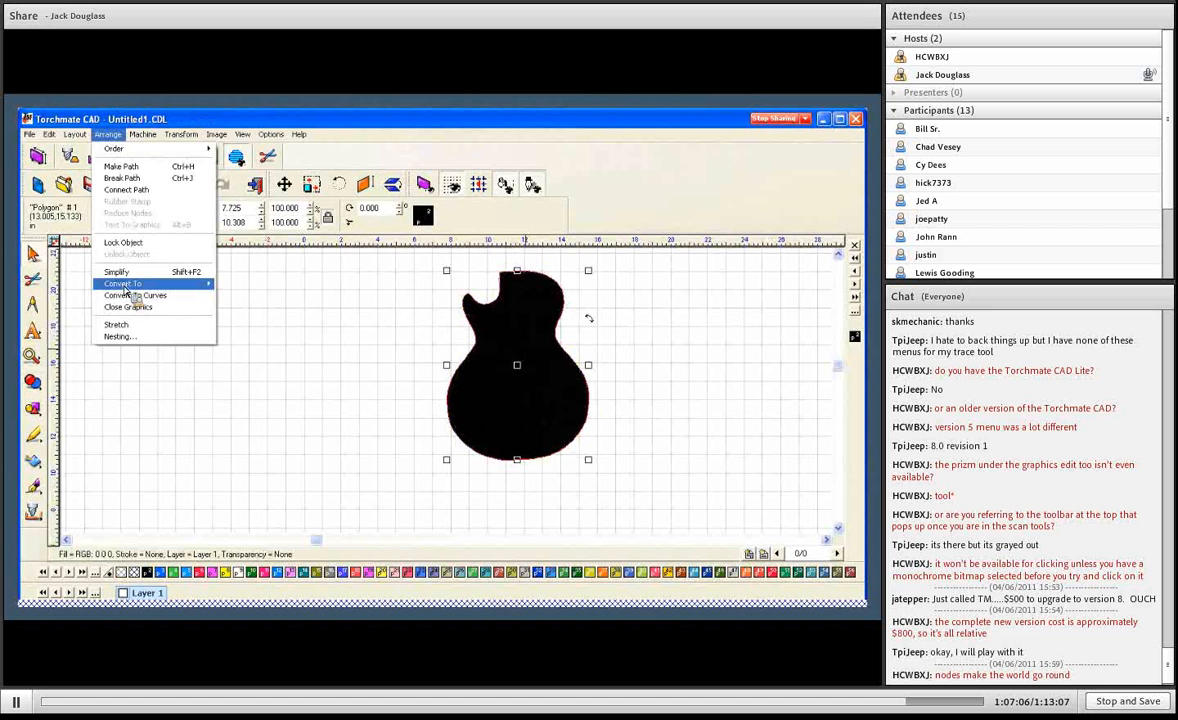
click(244, 289)
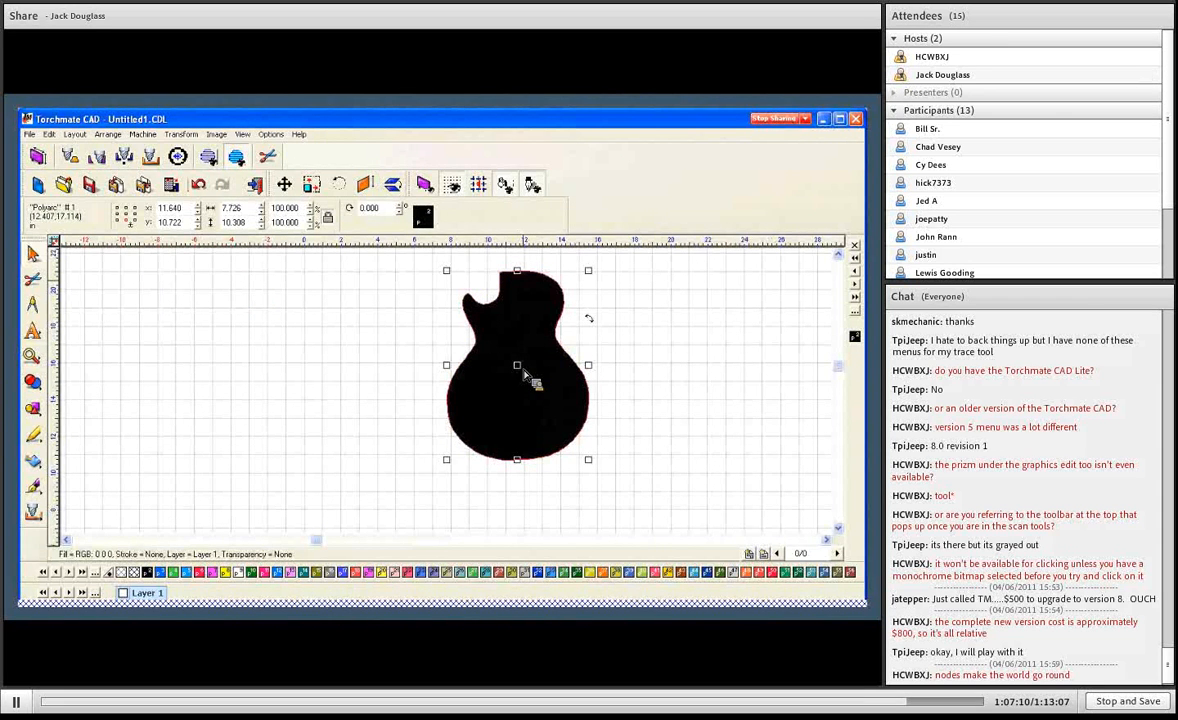
click(245, 136)
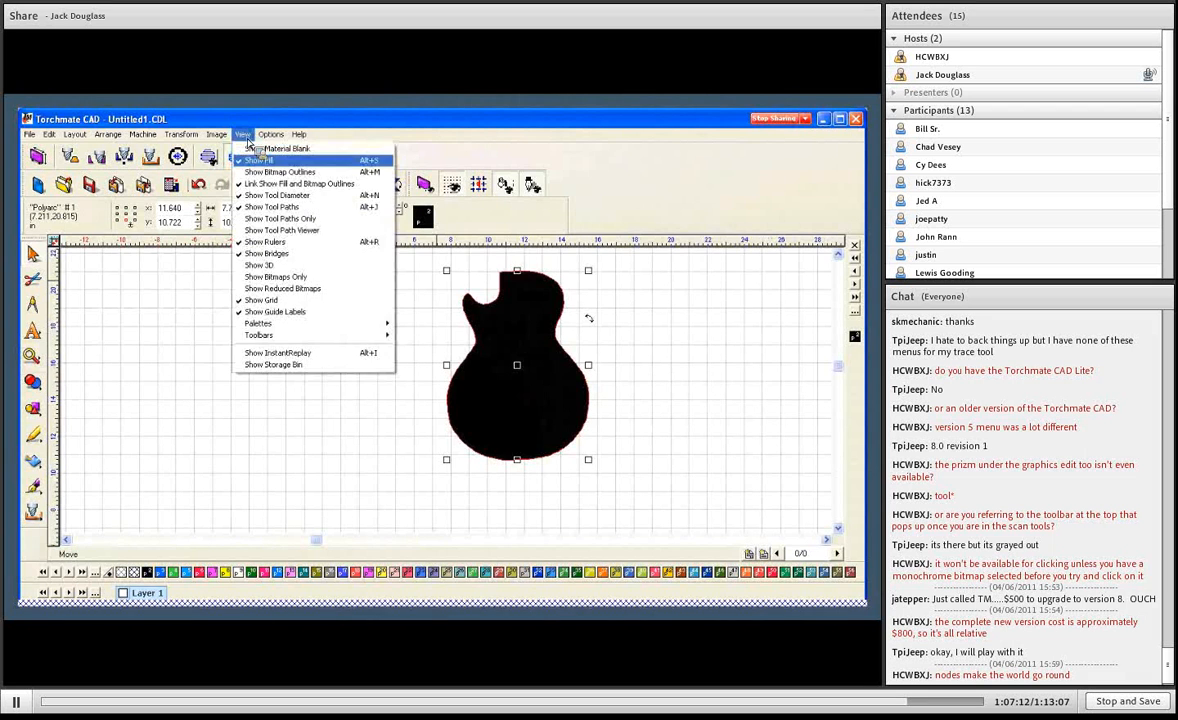
click(258, 160)
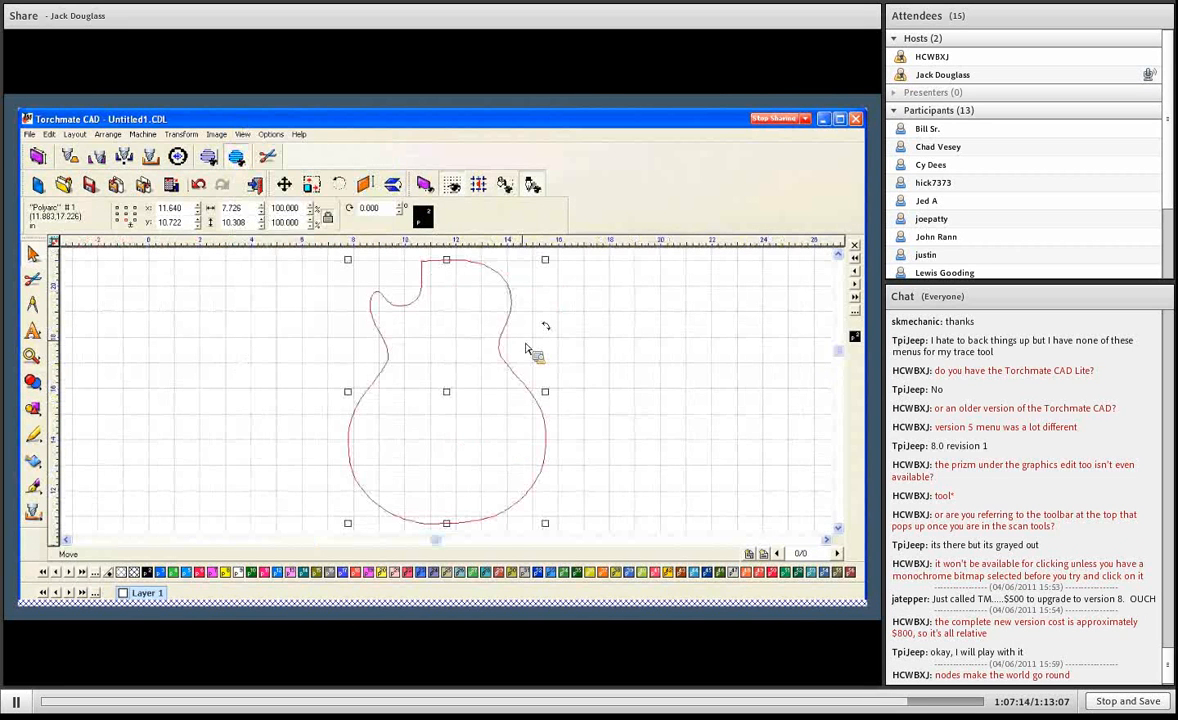
- Examine the arc-converted outline's nodes in node editing, exit without changes, and deselect the outline
double_click(347, 449)
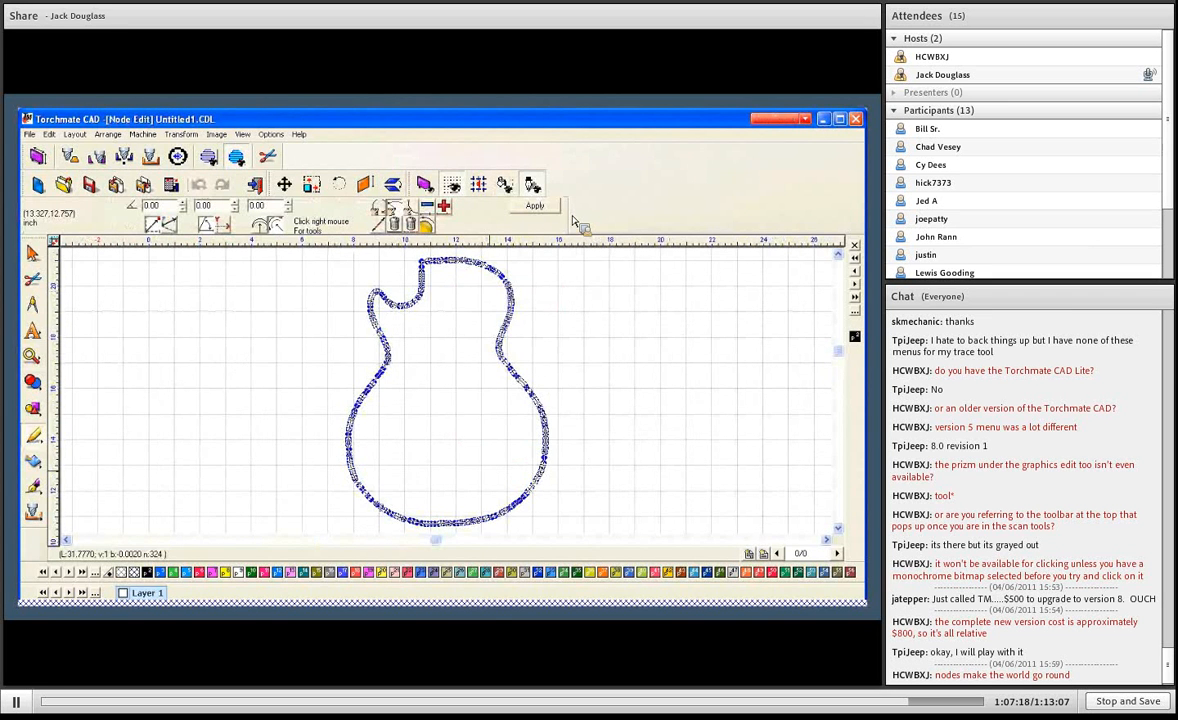
click(528, 204)
click(595, 363)
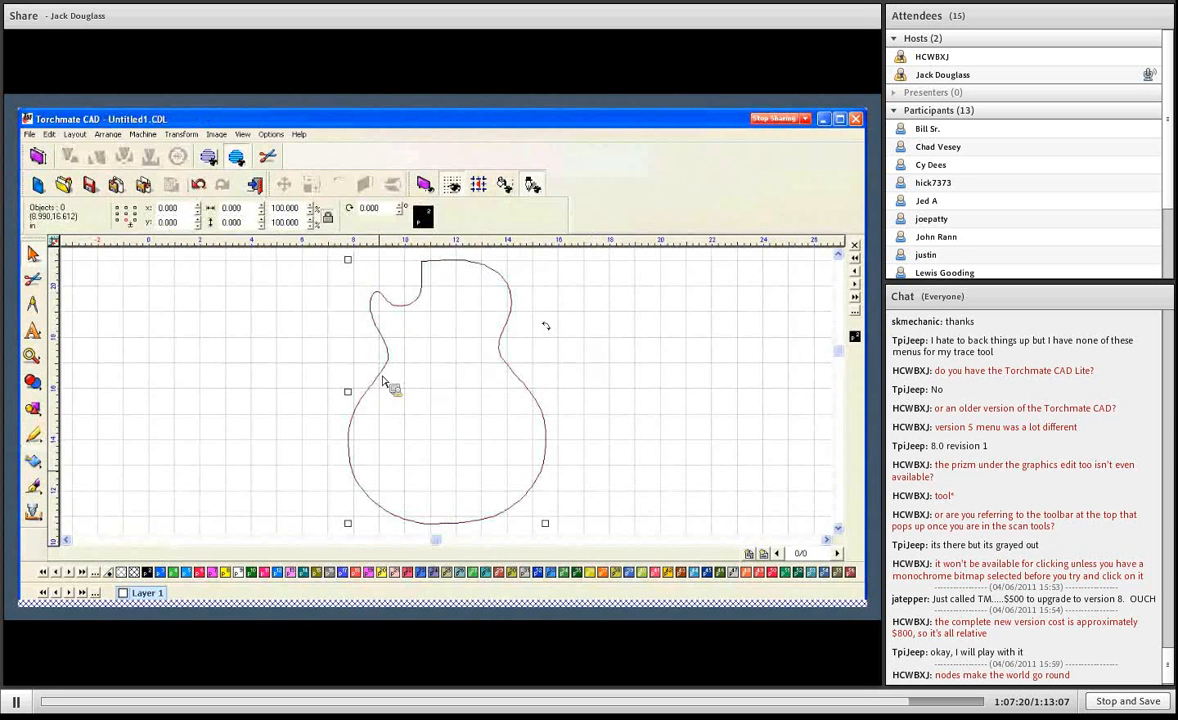
- Duplicate the guitar outline and use Alignment to center both copies horizontally and vertically on top of each other
click(350, 397)
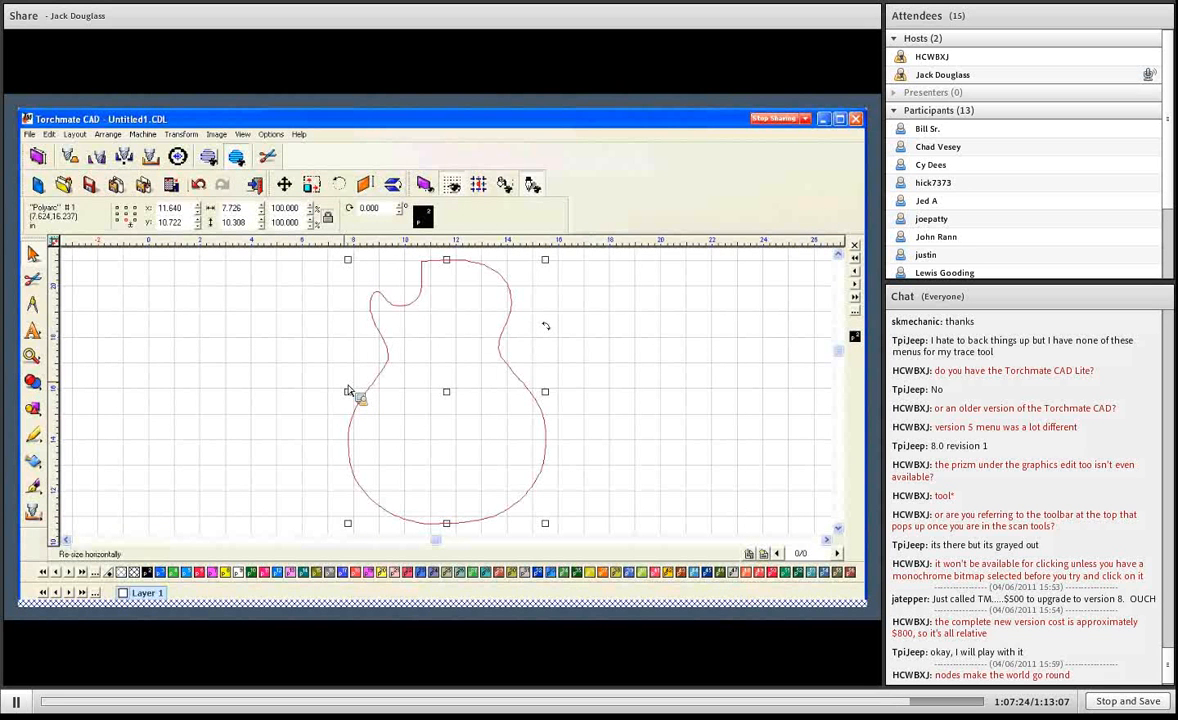
key(ctrl+d)
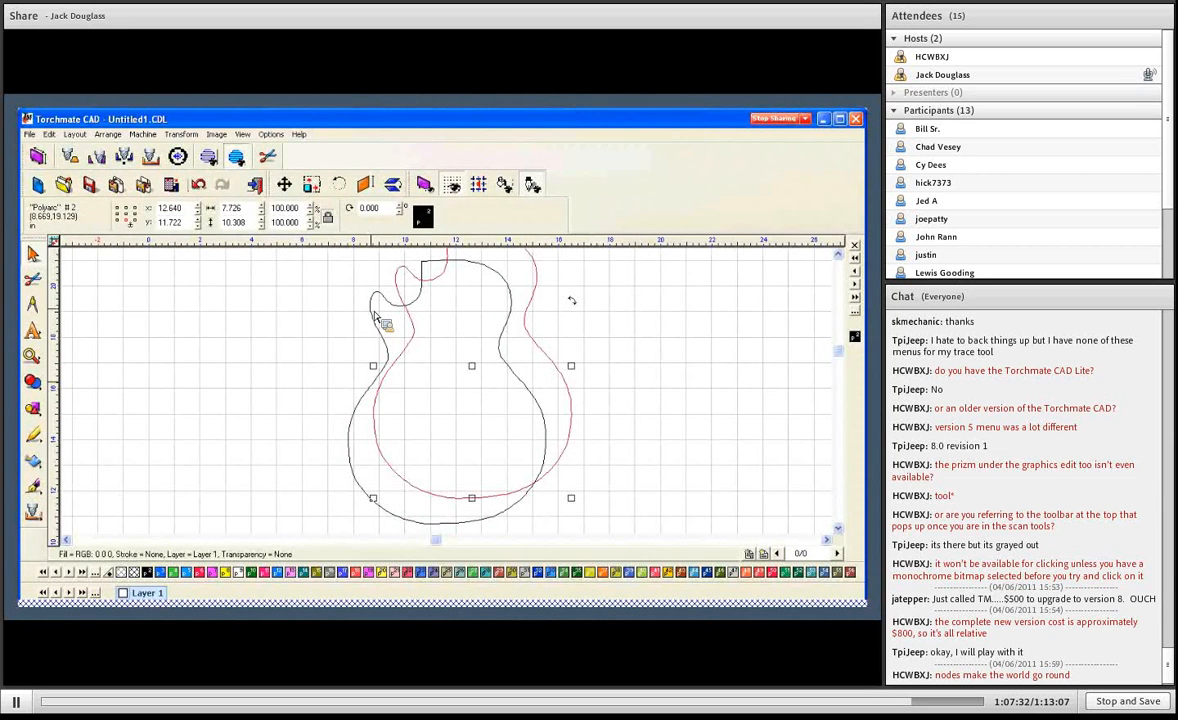
click(386, 333)
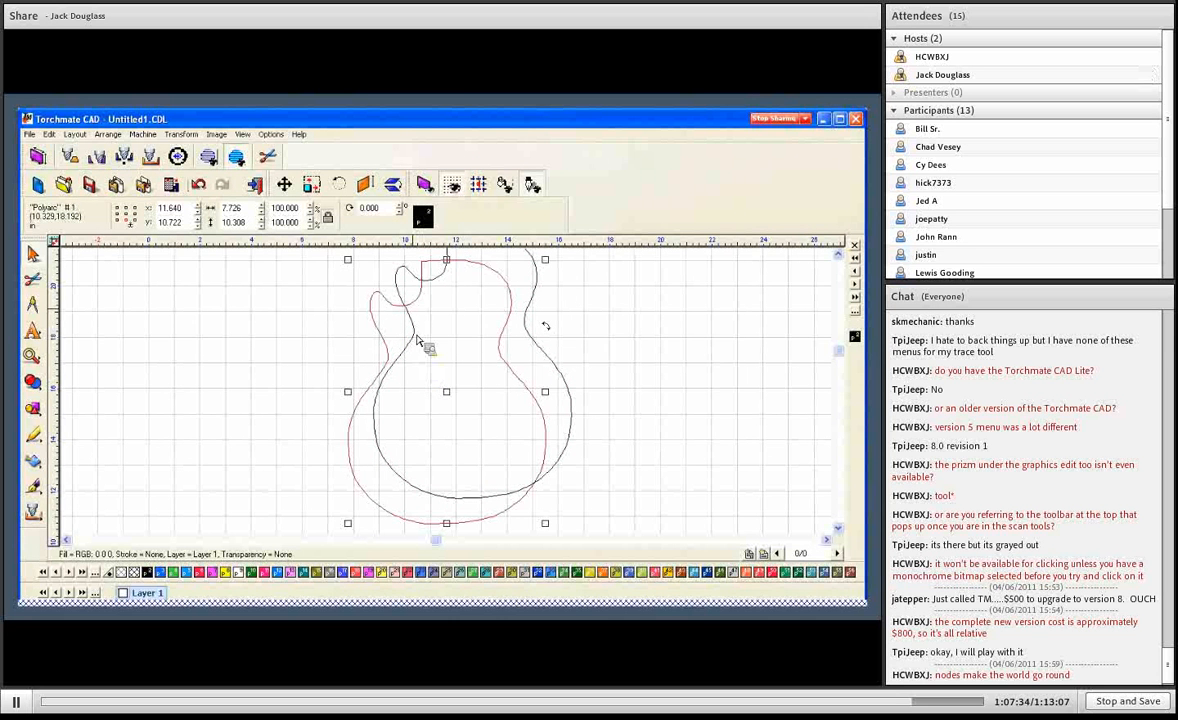
key(Delete)
click(75, 134)
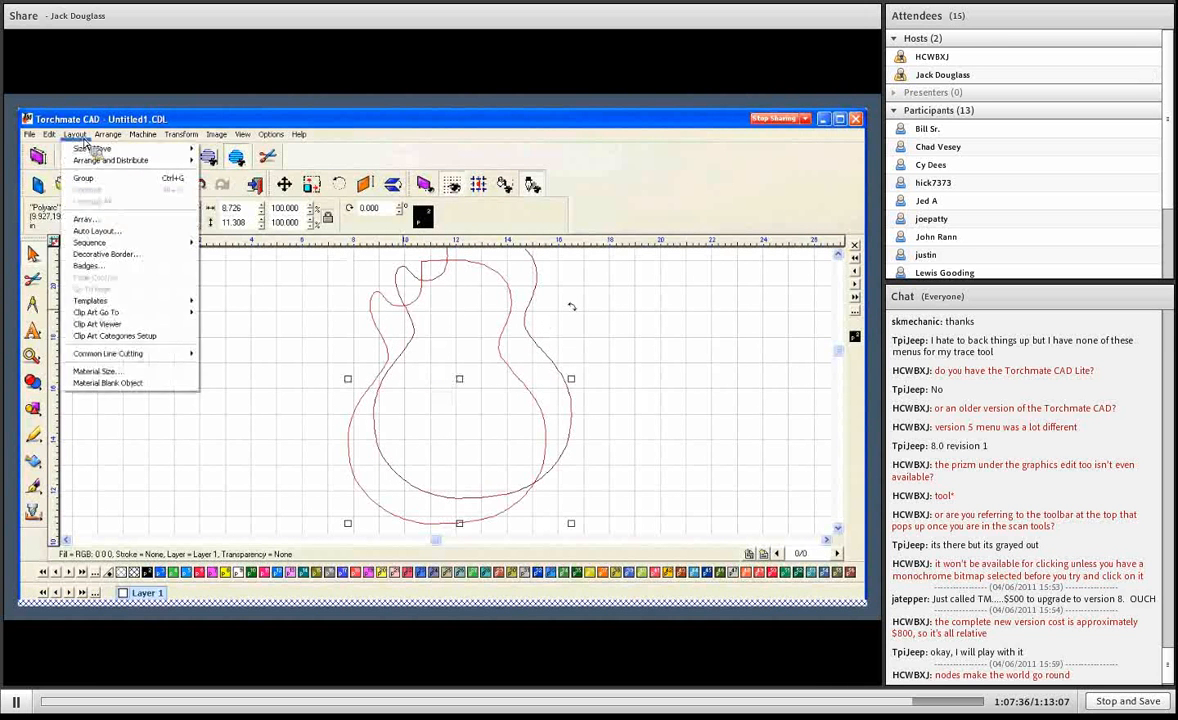
mouse_move(108, 163)
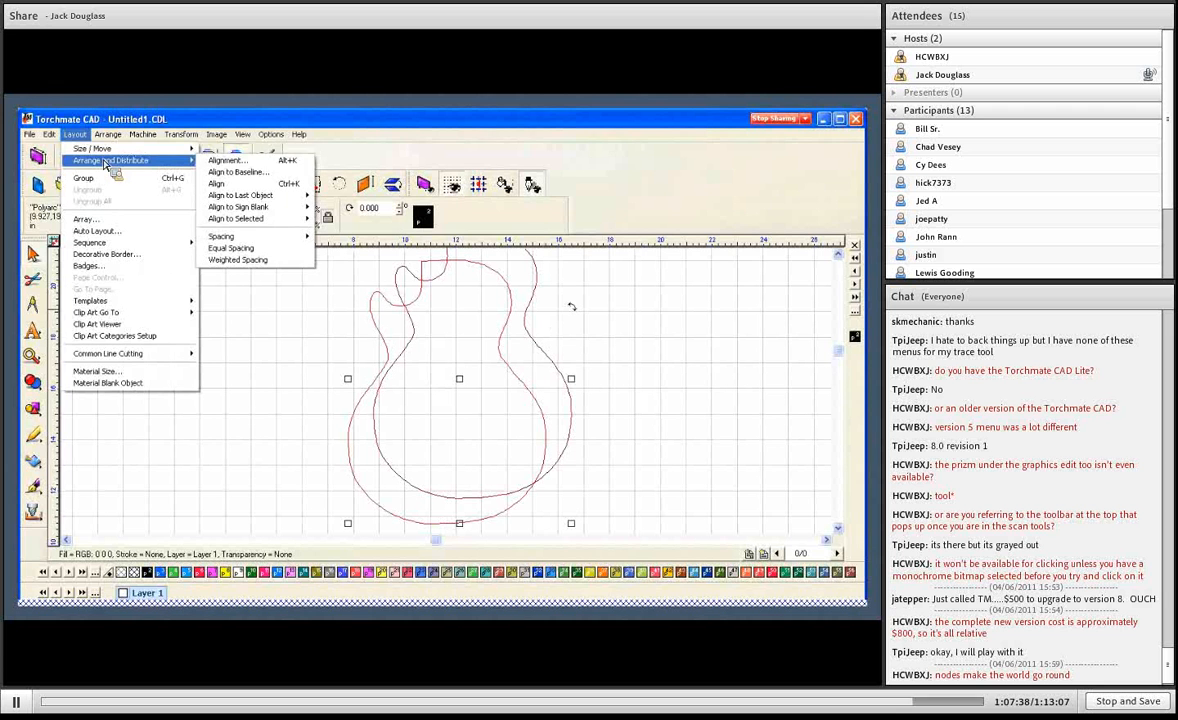
click(230, 161)
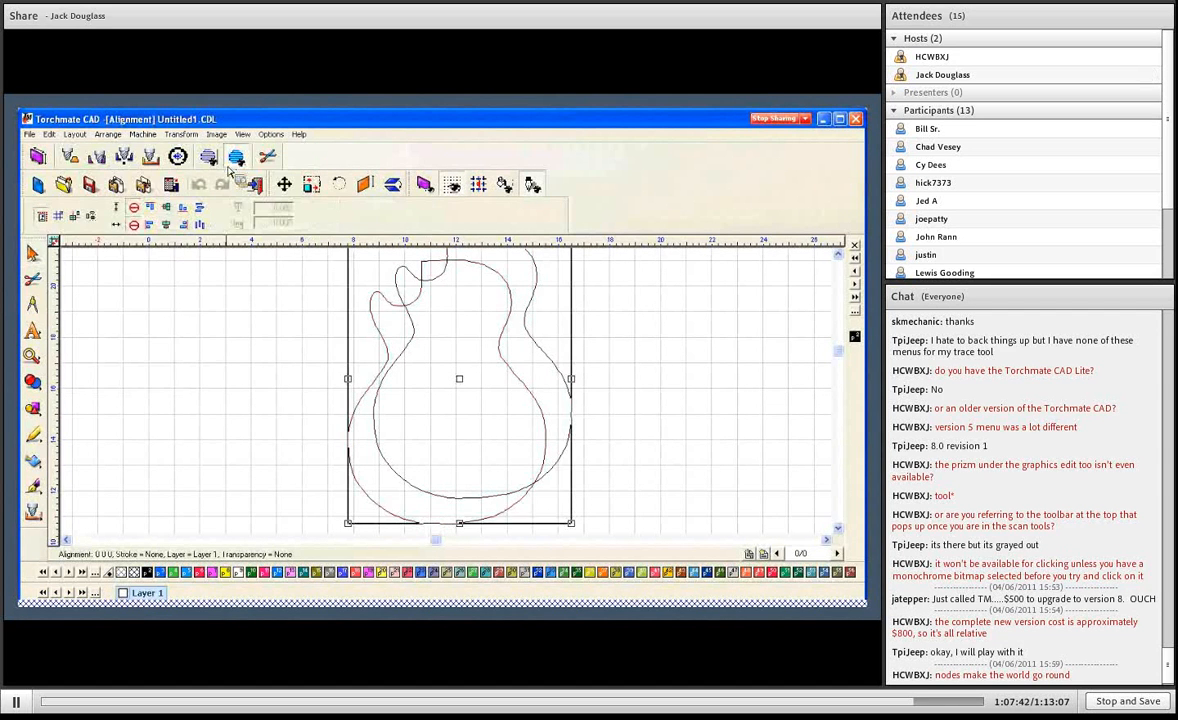
click(166, 224)
click(166, 227)
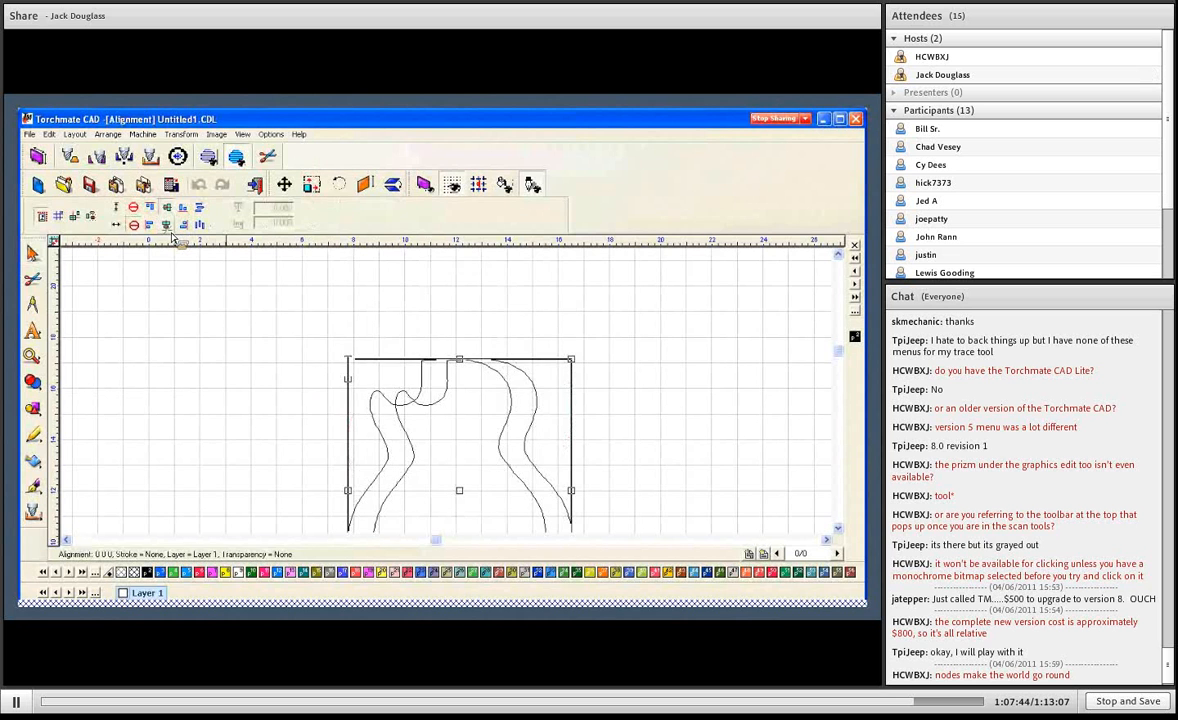
click(305, 368)
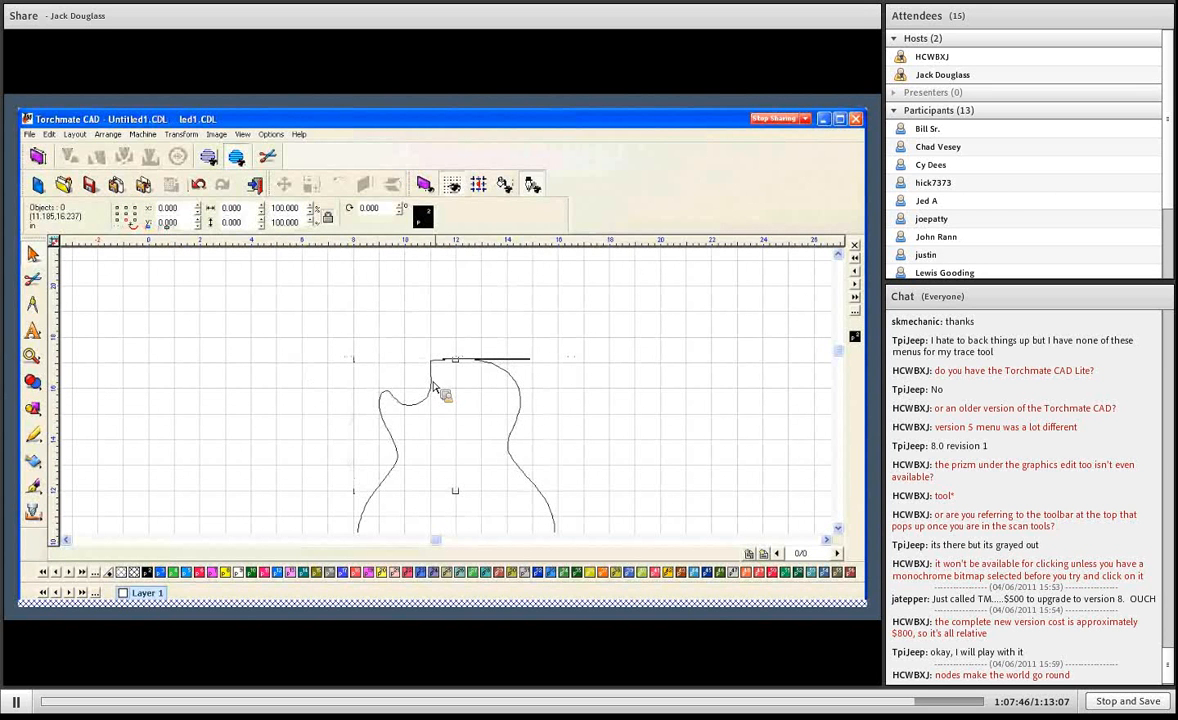
- Open the upper copy for node editing and replace the dense nodes along its lower-left curve with one arc
scroll(434, 329, down, 3)
double_click(424, 299)
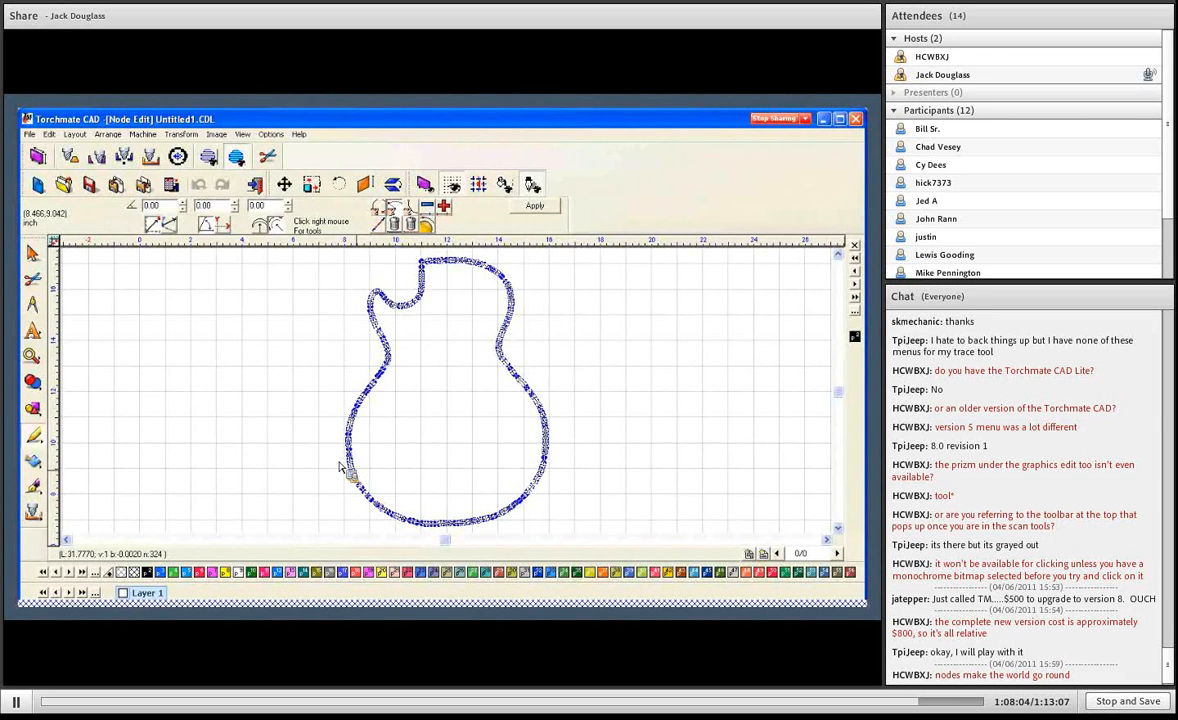
drag(336, 460, 383, 510)
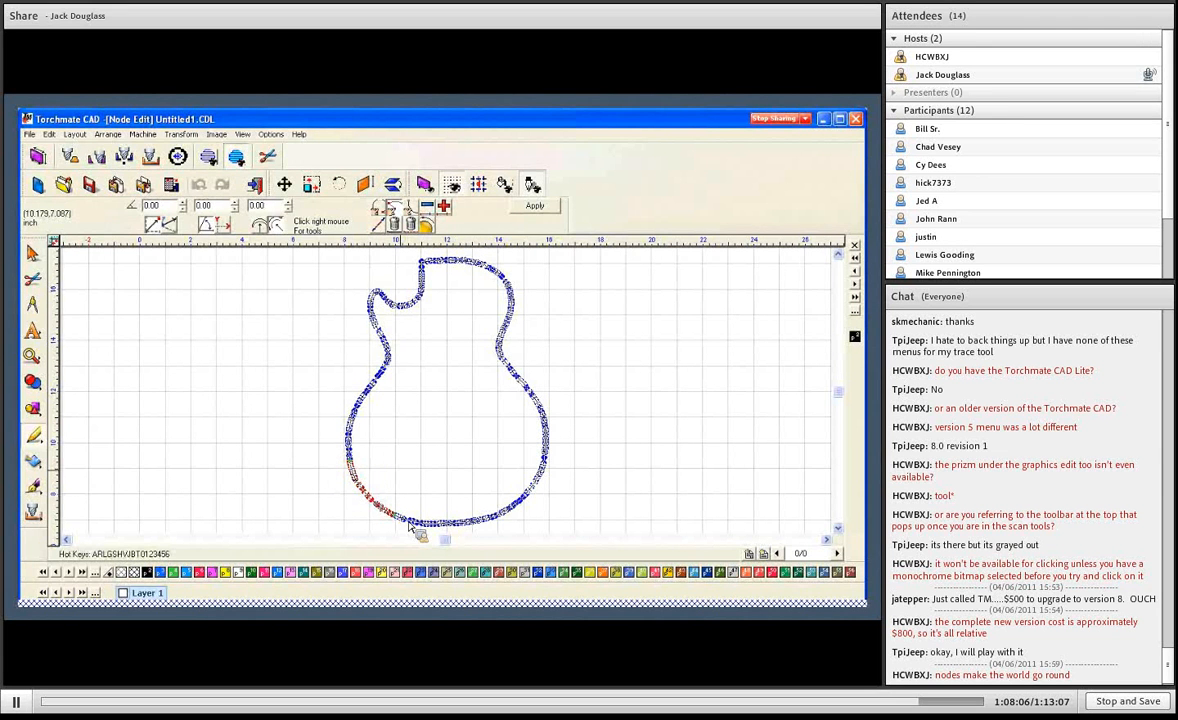
key(Delete)
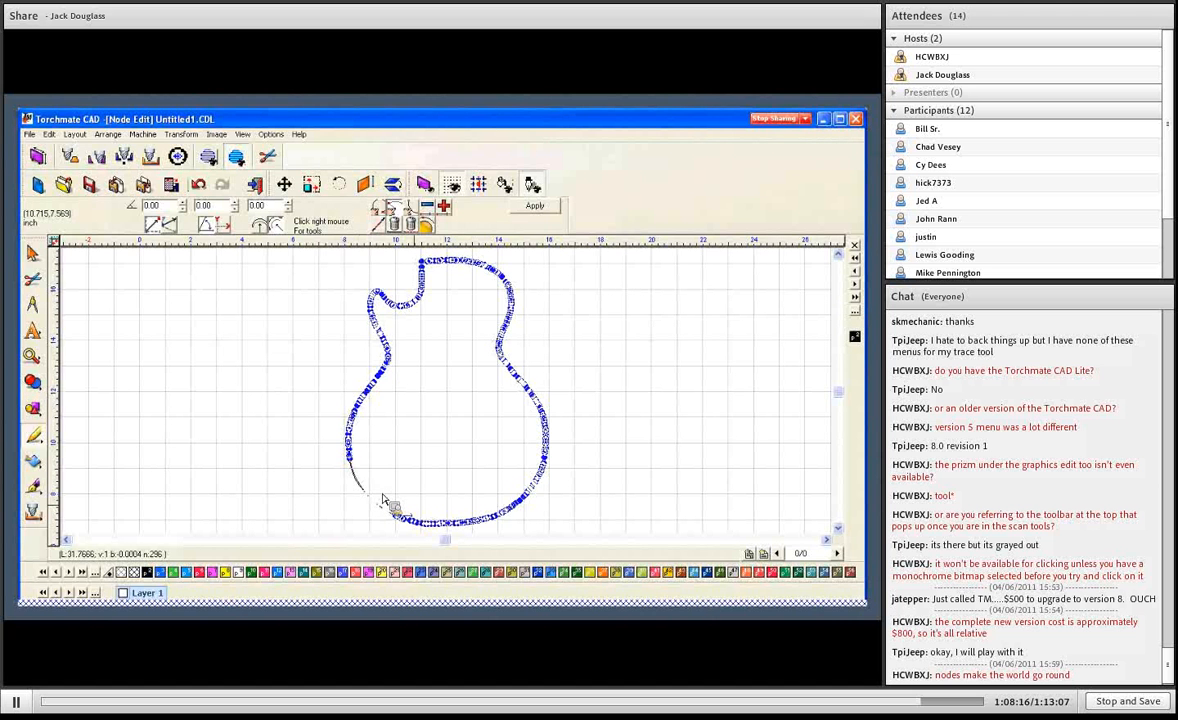
- Delete the nodes along the guitar's bottom curve and bend the remaining segment into an arc following the copy underneath
drag(404, 505, 492, 508)
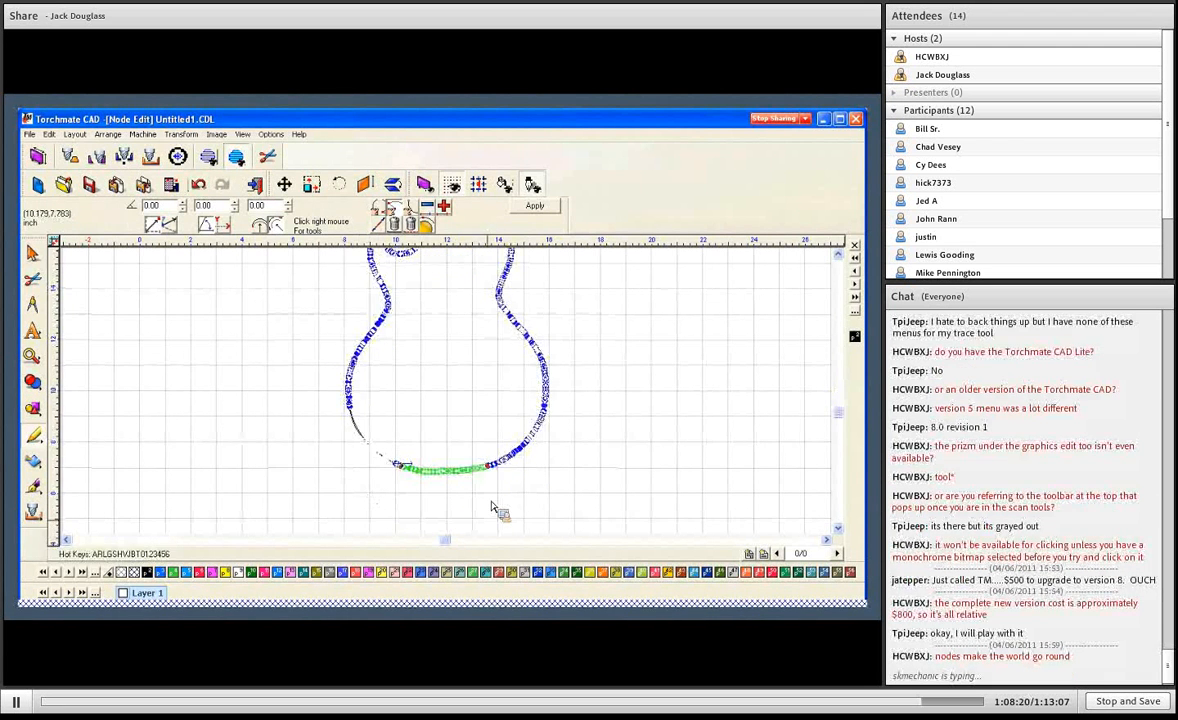
key(Delete)
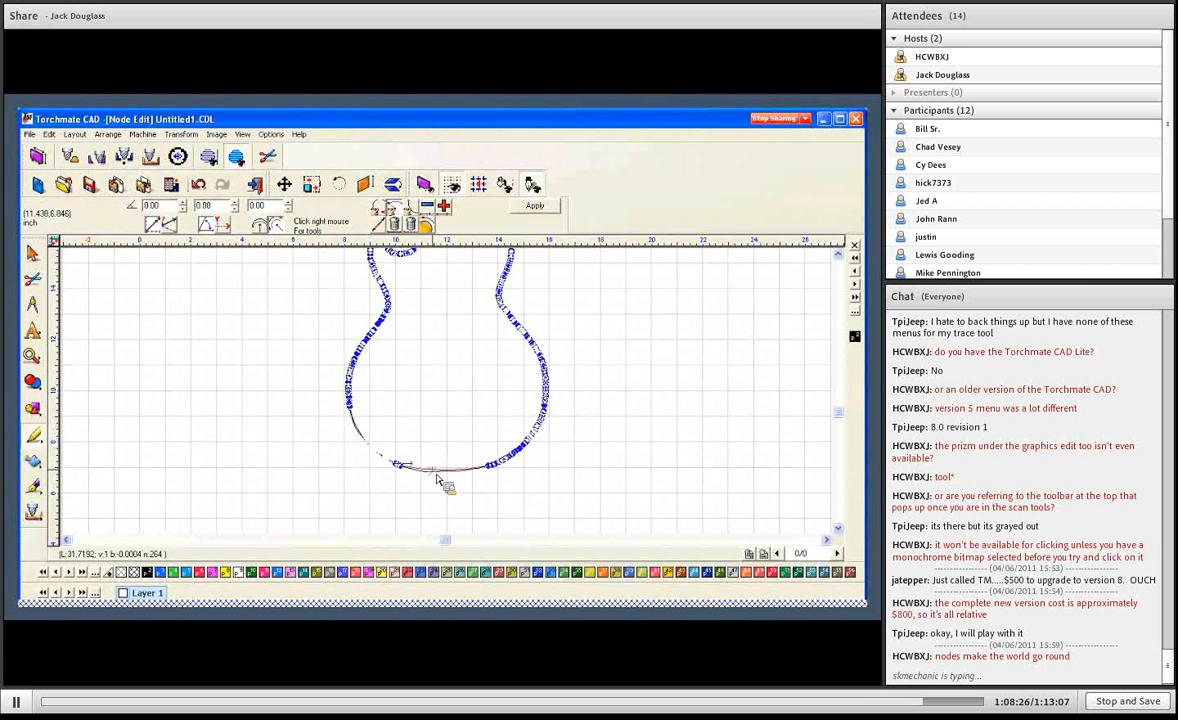
drag(436, 474, 434, 475)
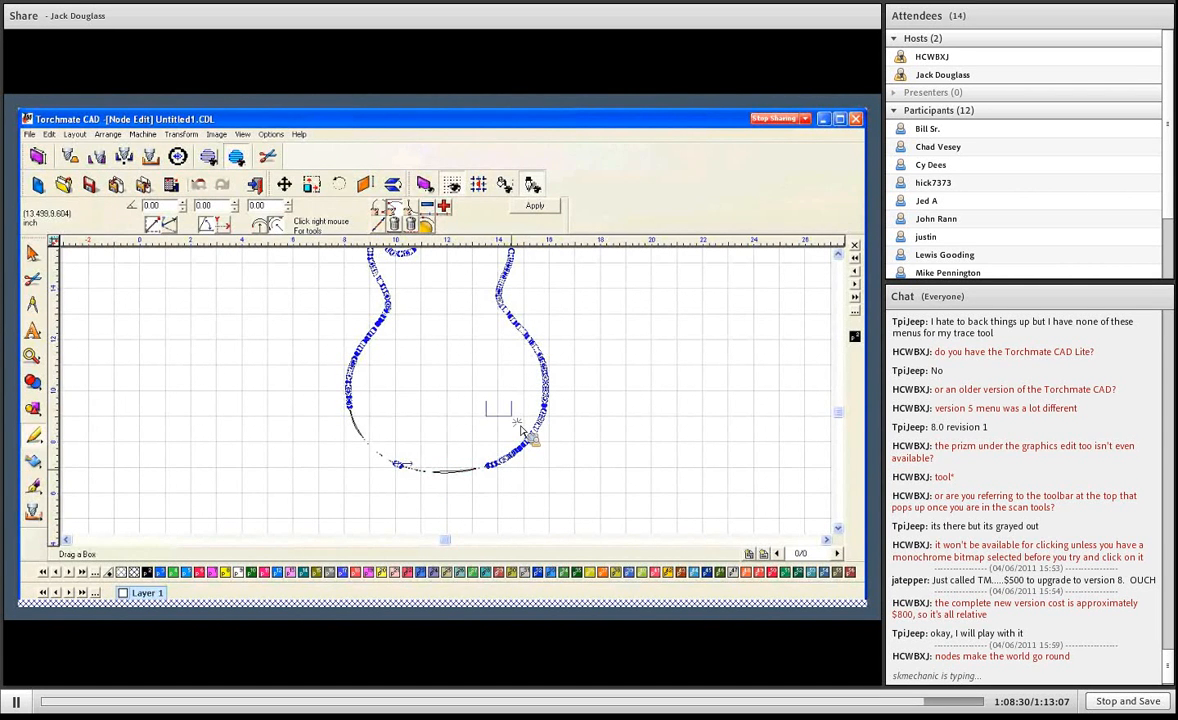
- Delete the nodes along the guitar's lower-right curve and turn the resulting straight segment into a matching arc
drag(486, 402, 558, 464)
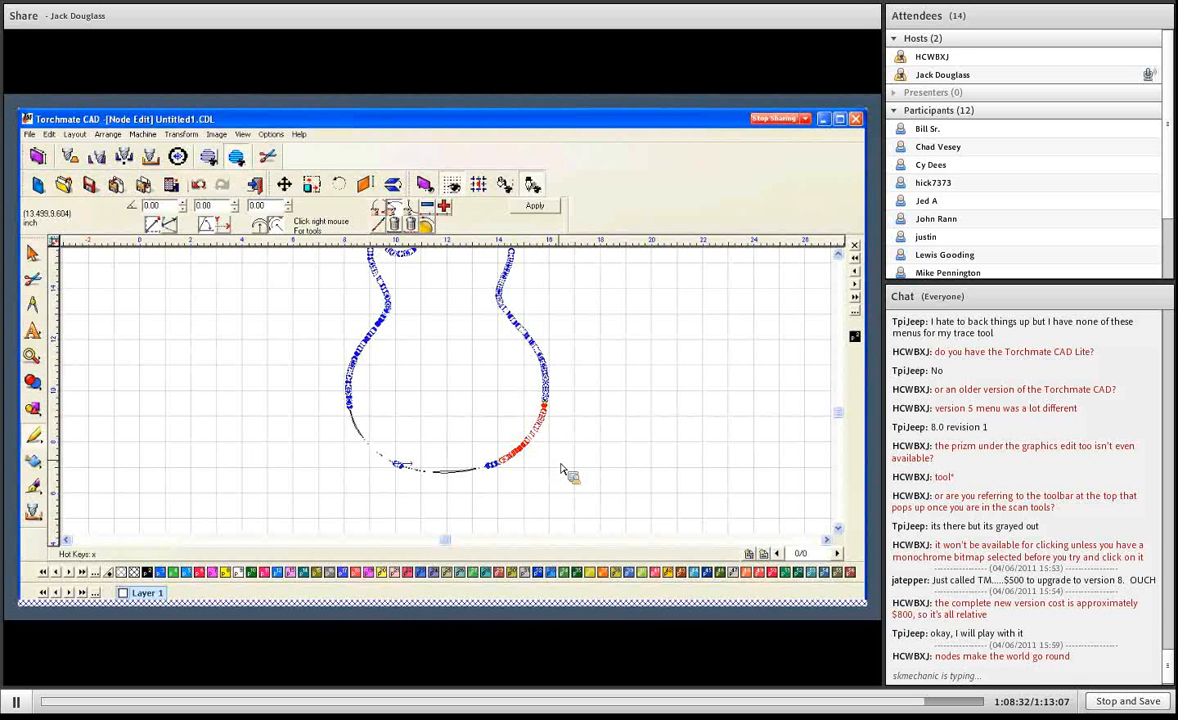
key(Delete)
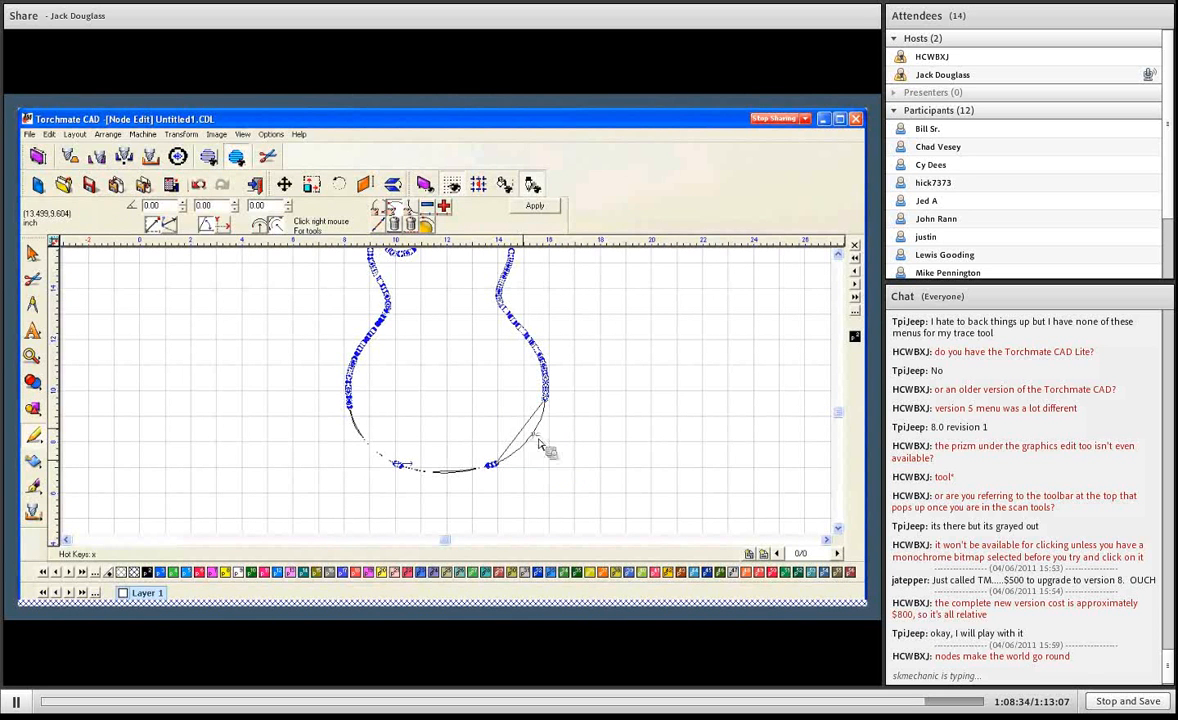
key(a)
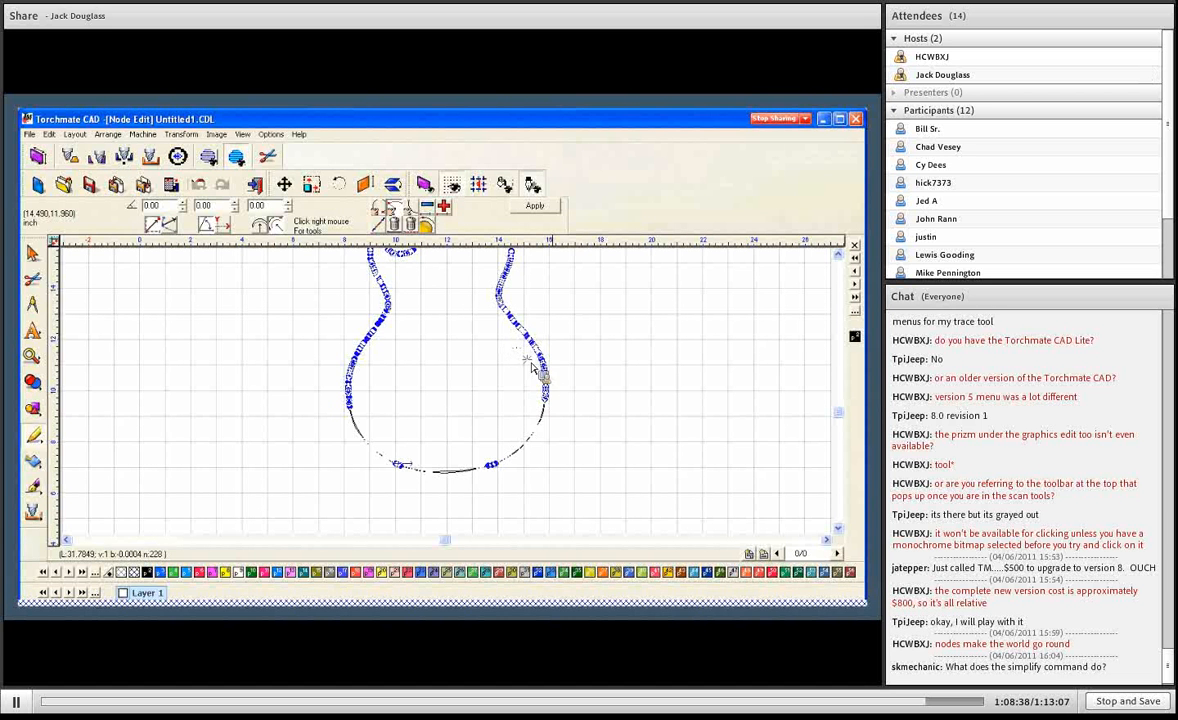
- Replace the dense nodes along the right side of the lower bout and around the right waist with arc segments
drag(502, 339, 575, 400)
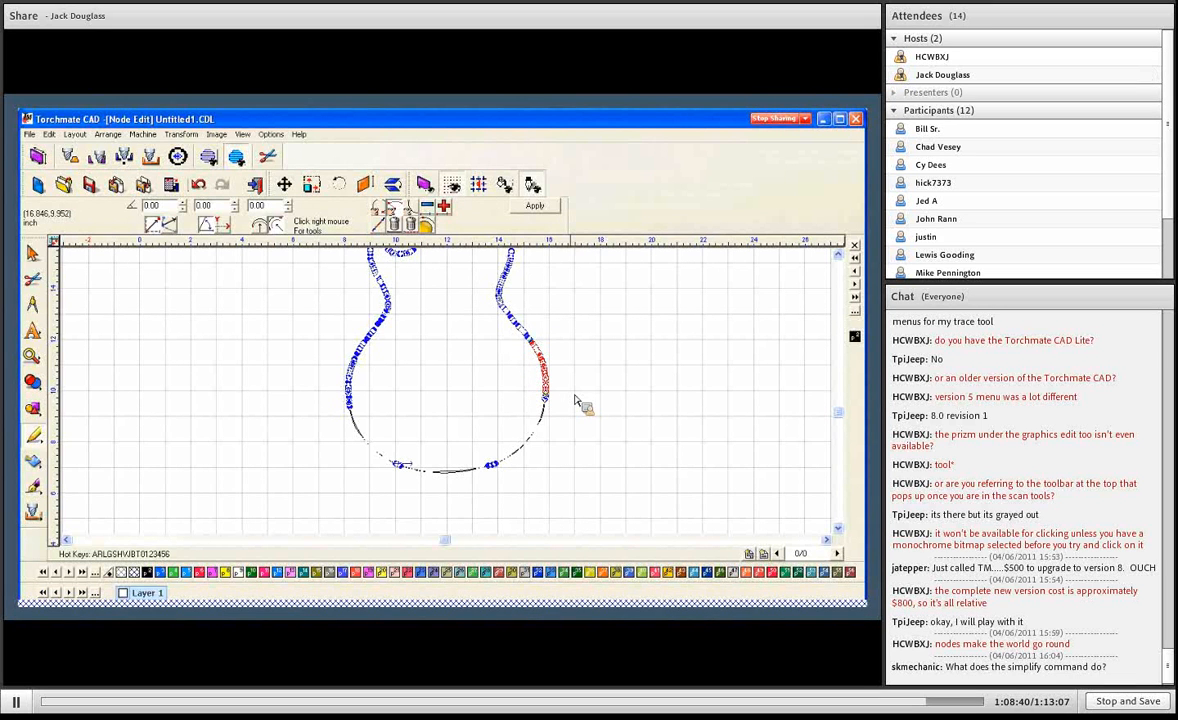
key(Delete)
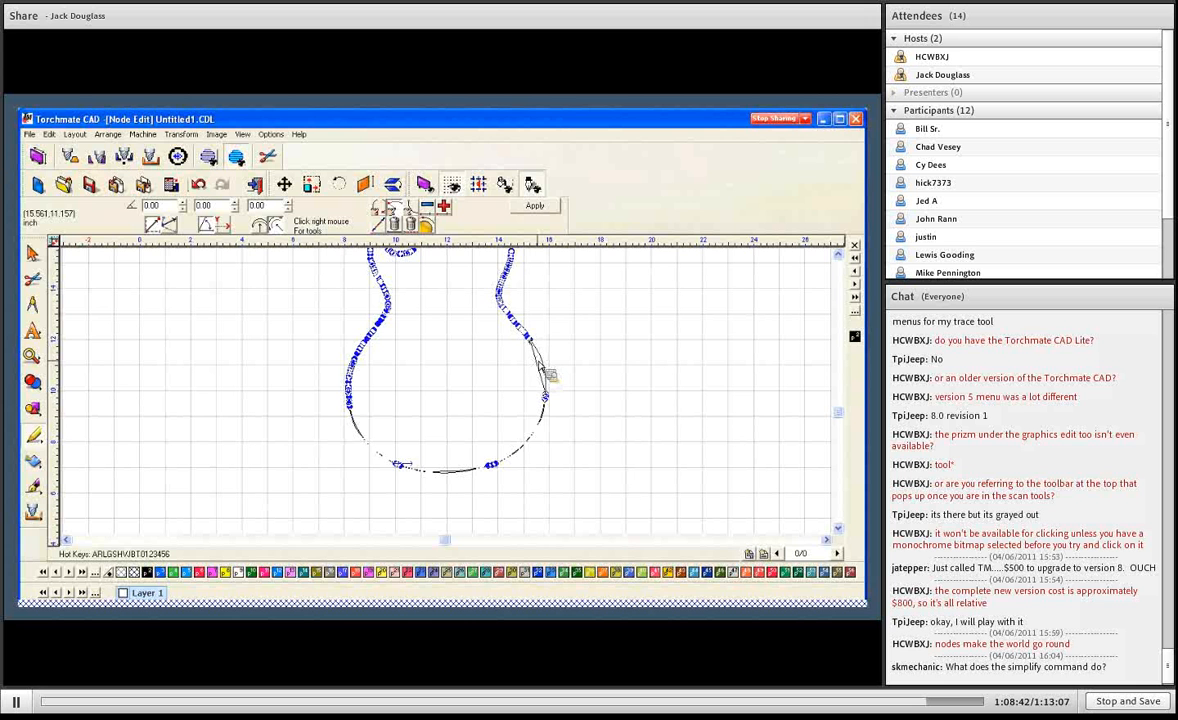
drag(488, 313, 540, 343)
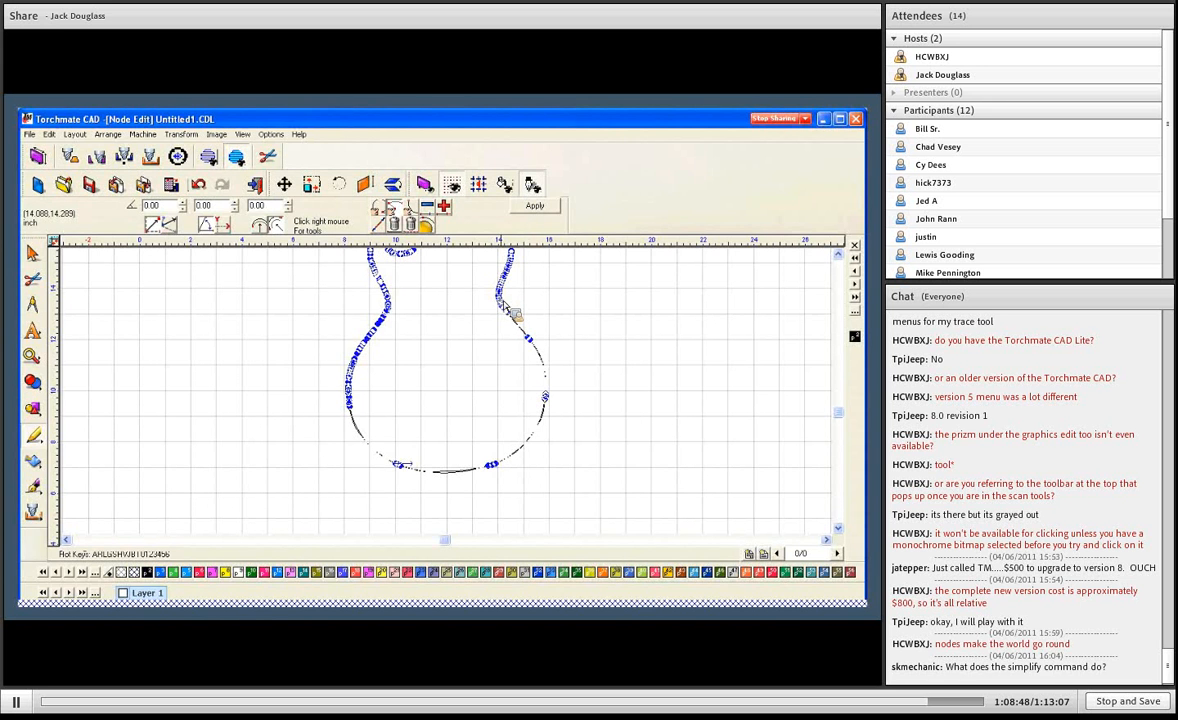
drag(488, 288, 524, 310)
key(Delete)
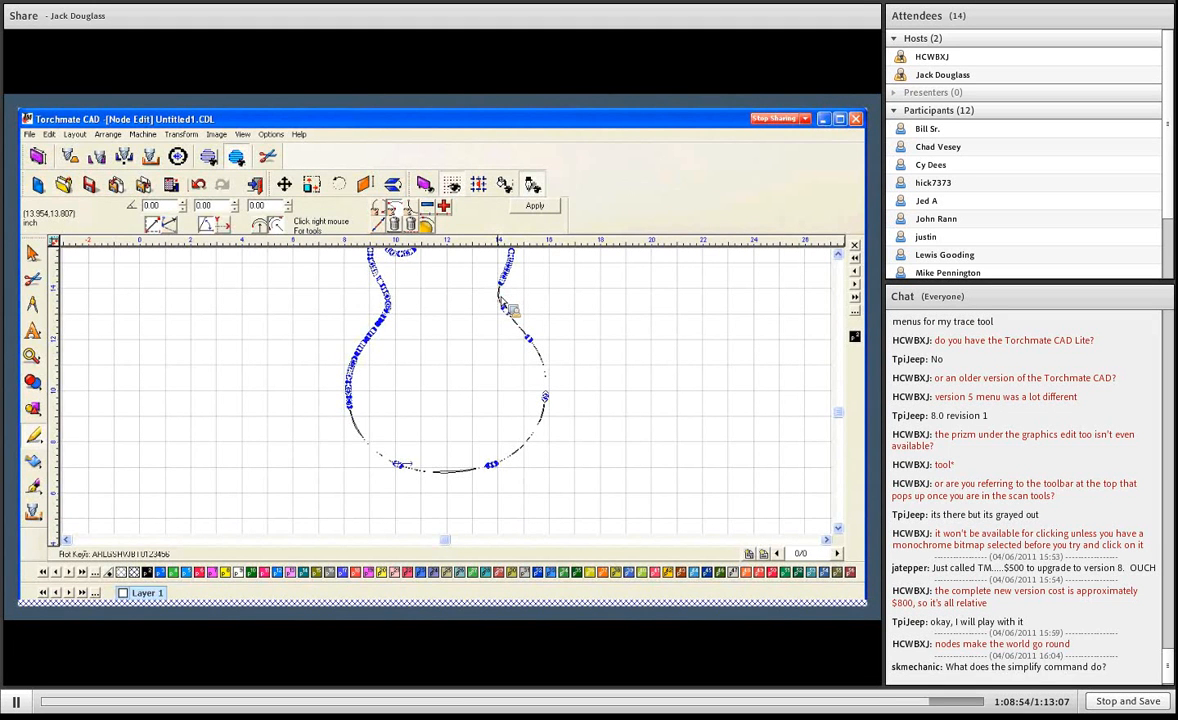
- Replace the dense nodes between the right waist and the top of the upper-right shoulder with arc segments
scroll(495, 292, up, 2)
drag(490, 283, 526, 314)
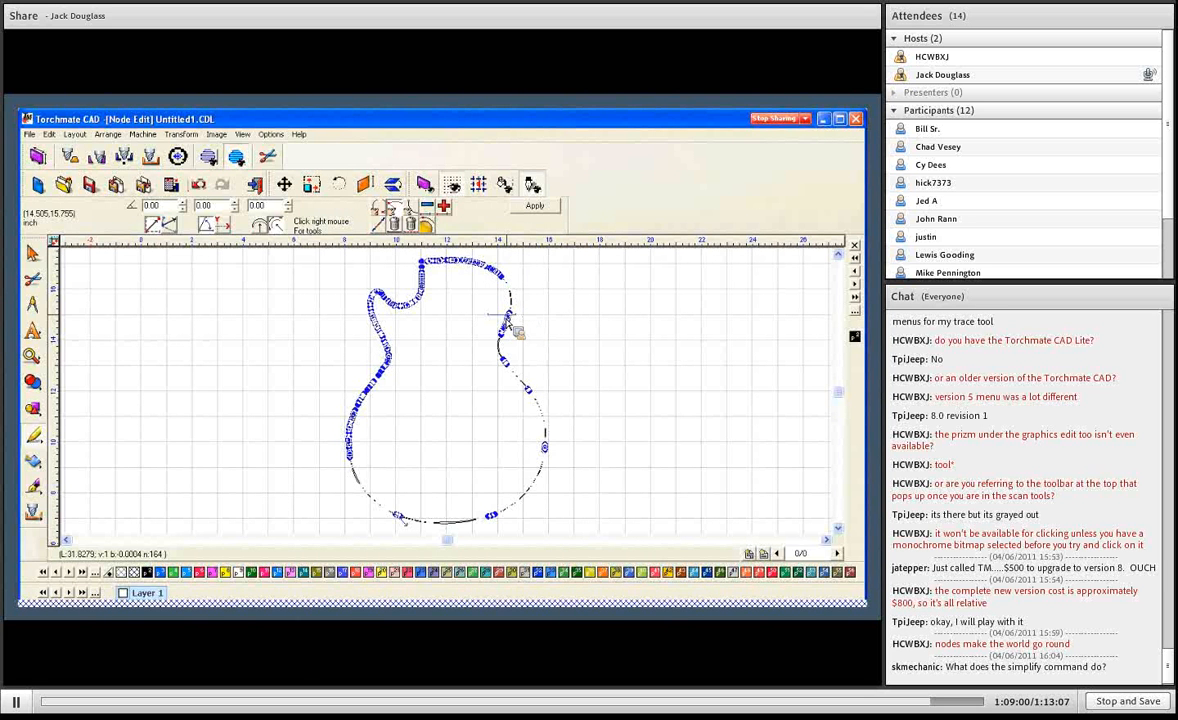
drag(499, 315, 515, 333)
drag(458, 251, 503, 288)
key(Delete)
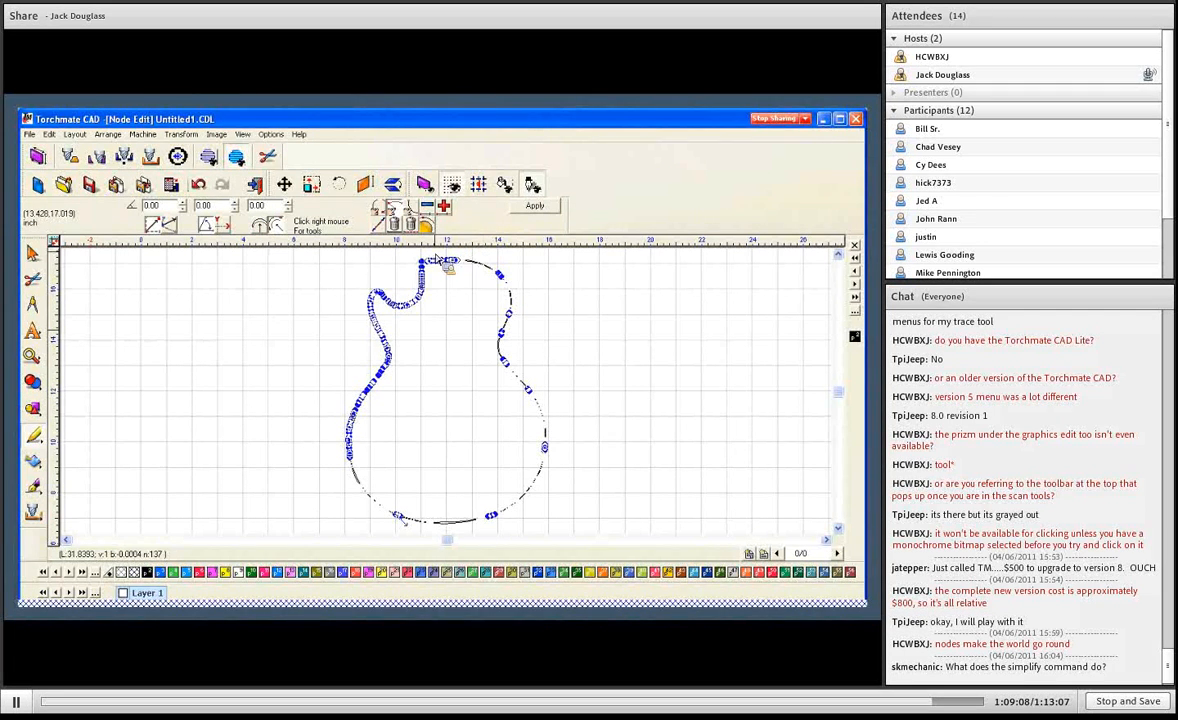
- Replace the dense nodes along the guitar's upper-left cutaway, from the neck corner to the horn, with arc segments
drag(431, 252, 399, 292)
key(Delete)
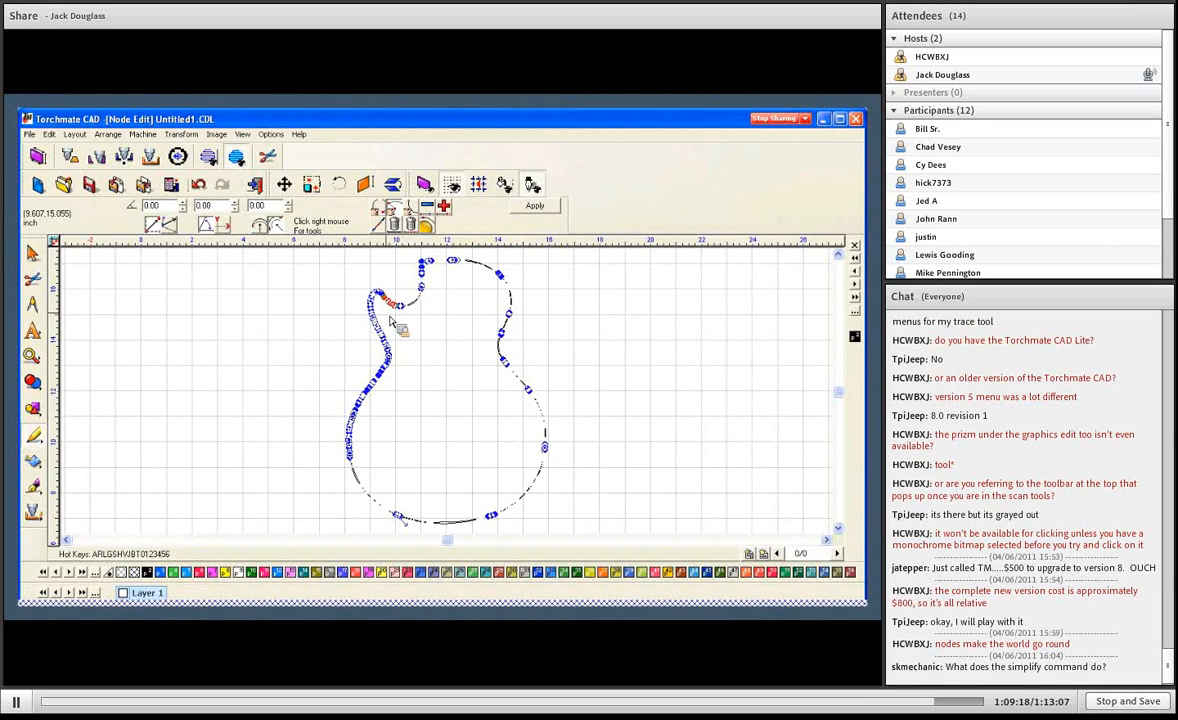
key(Delete)
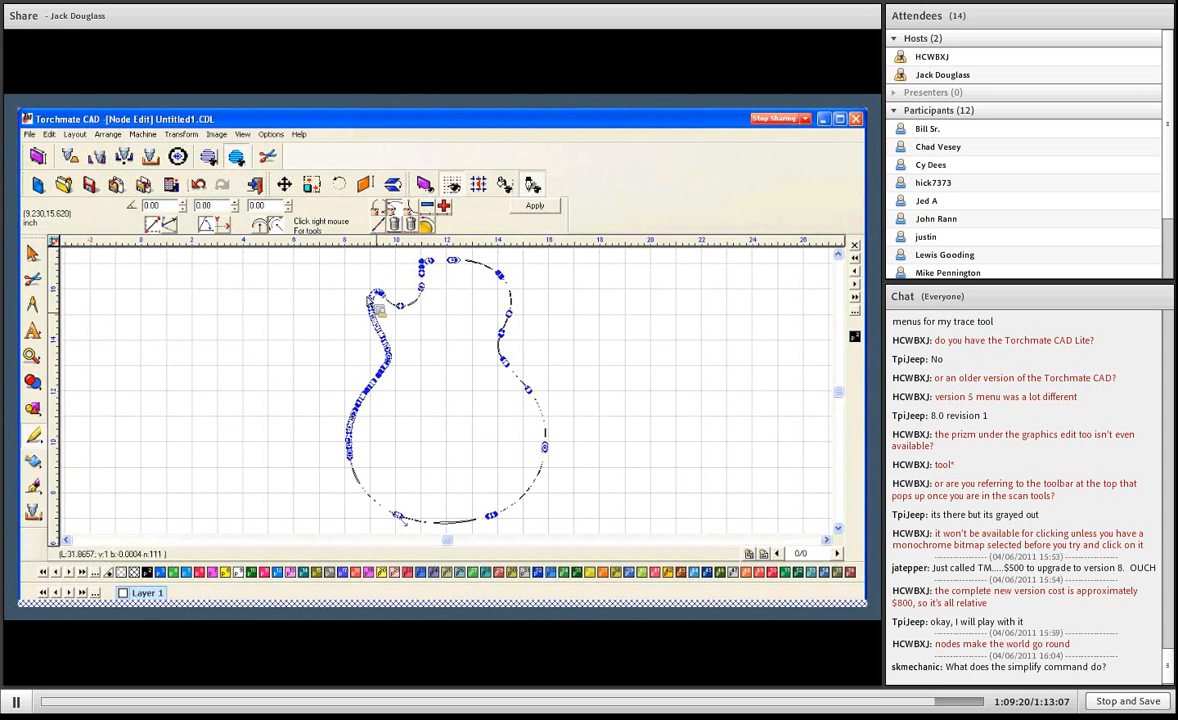
- Replace the nodes between the left horn and the left waist with one arc segment and apply the node edits
drag(352, 315, 390, 347)
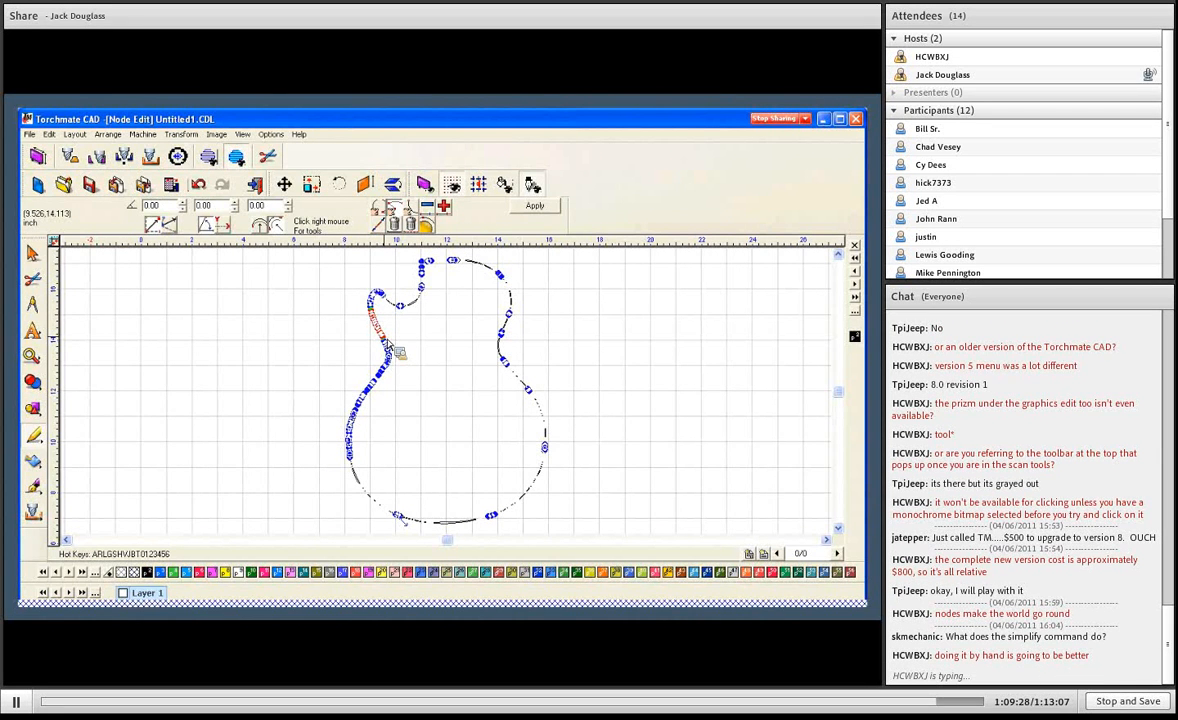
key(Delete)
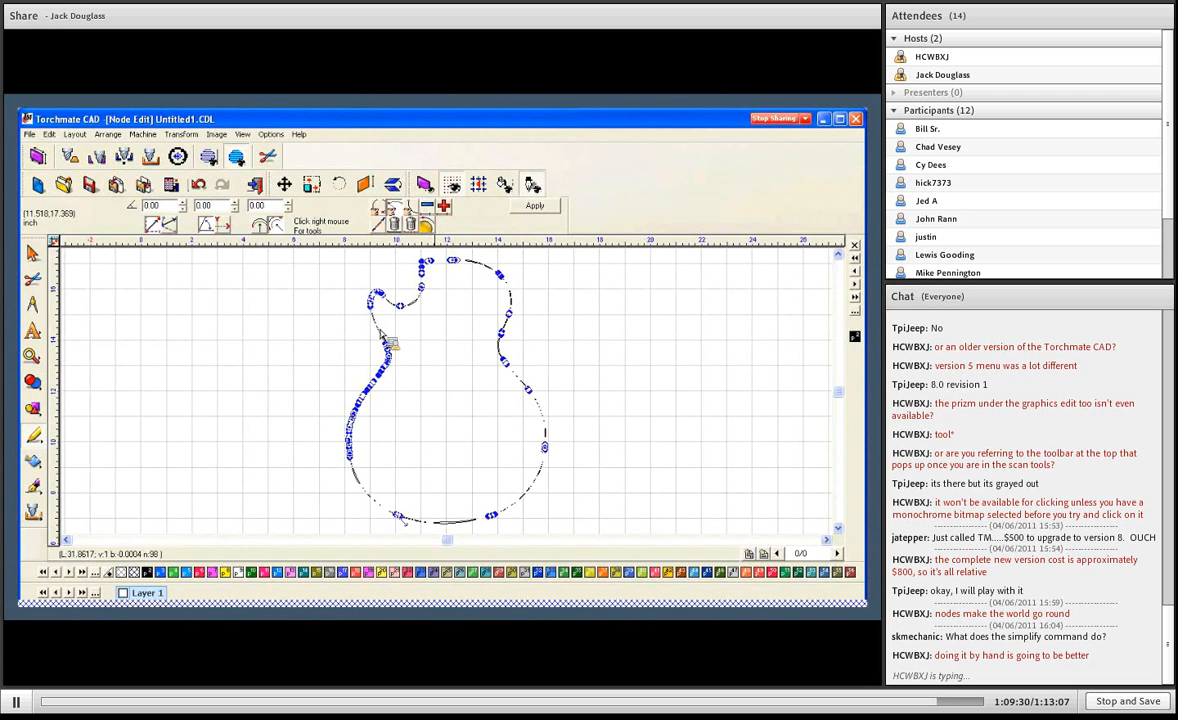
click(545, 210)
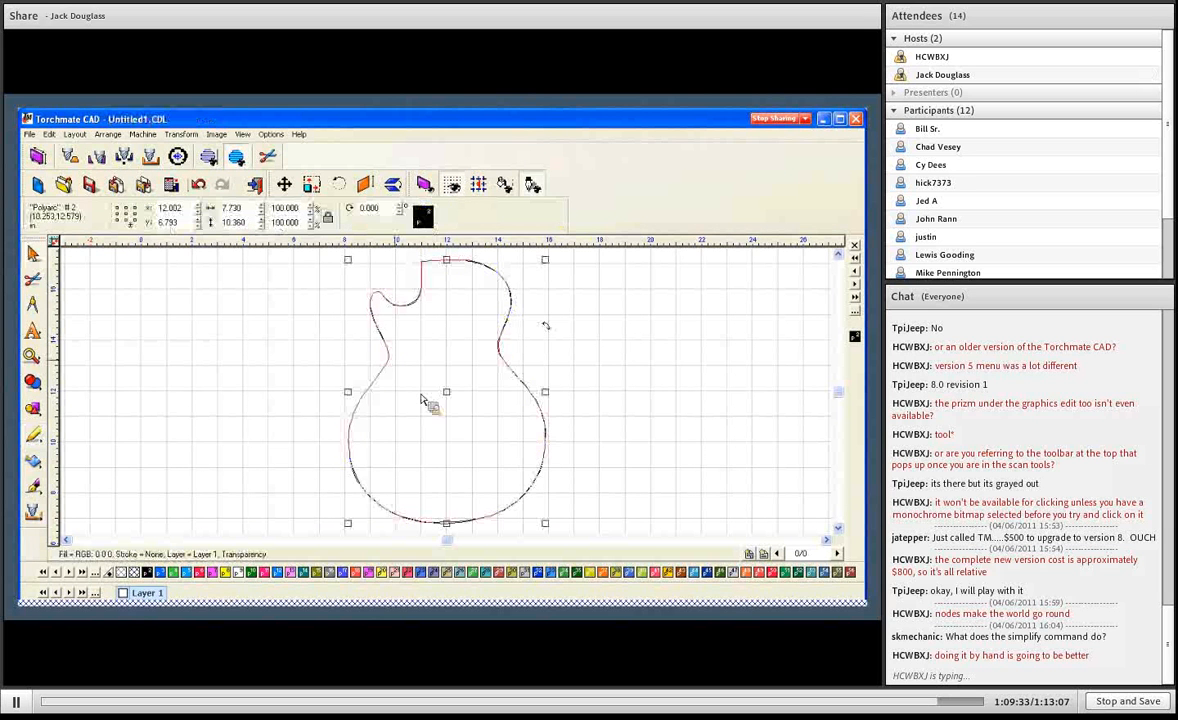
- Run Simplify on the guitar outline, accepting the possible loss of history, and check its remaining nodes
click(107, 134)
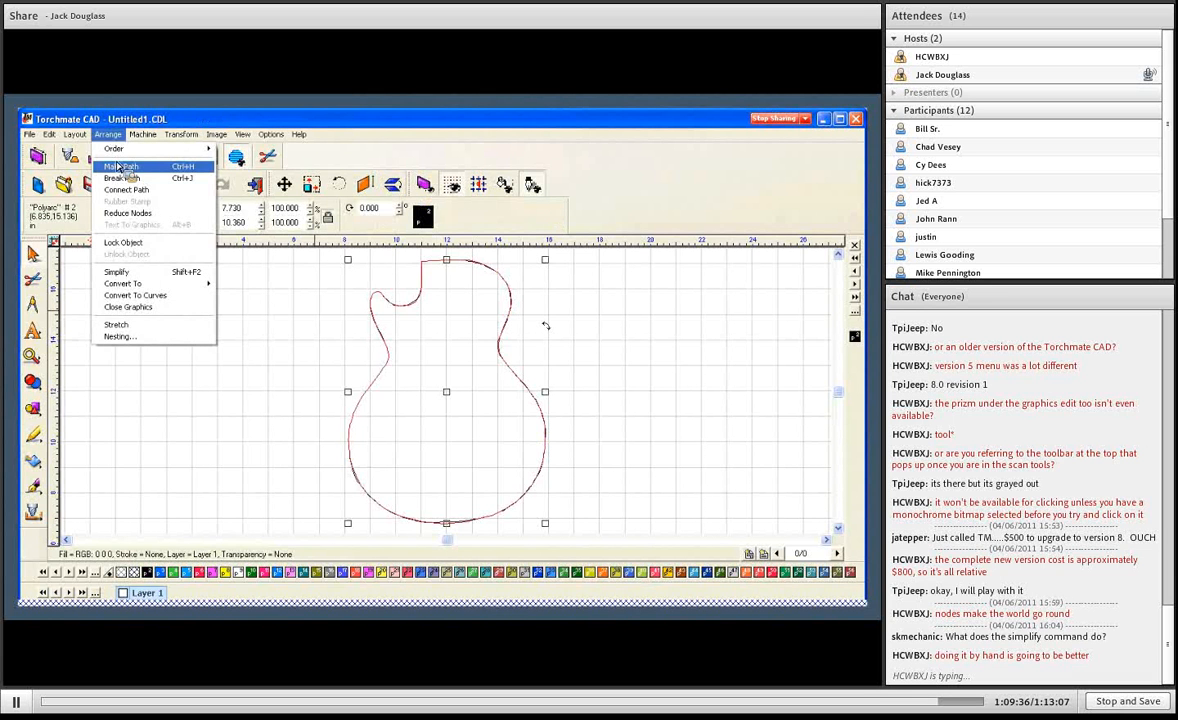
click(133, 271)
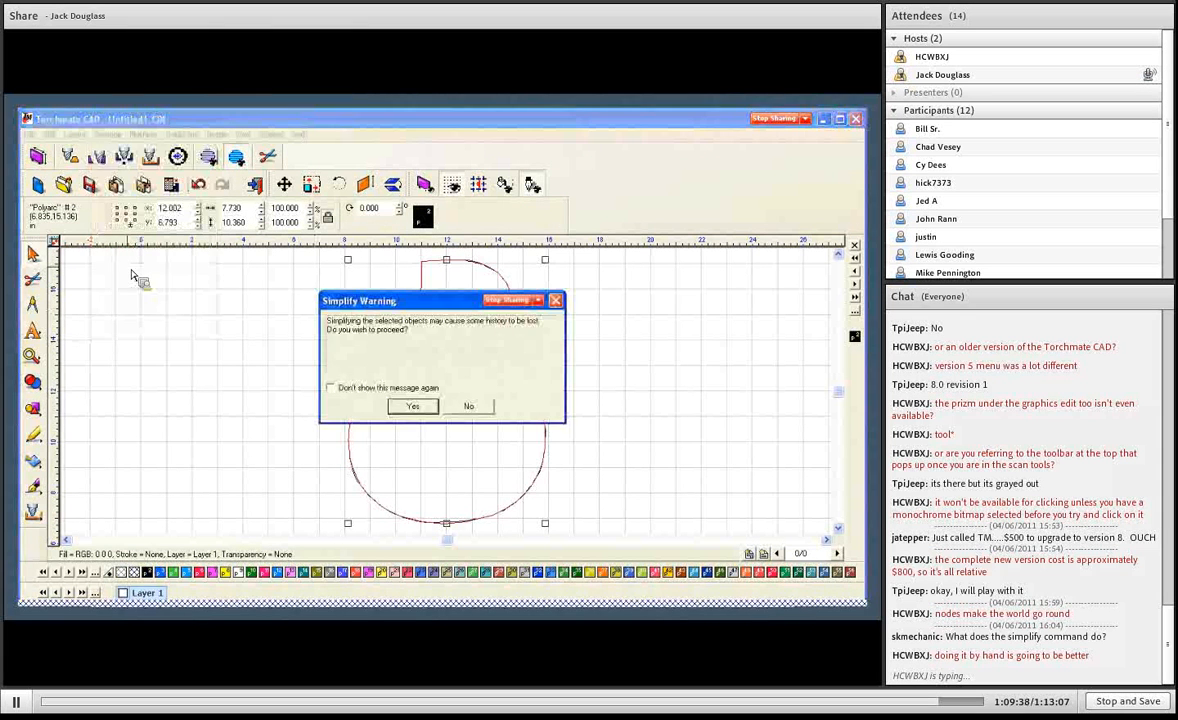
click(414, 409)
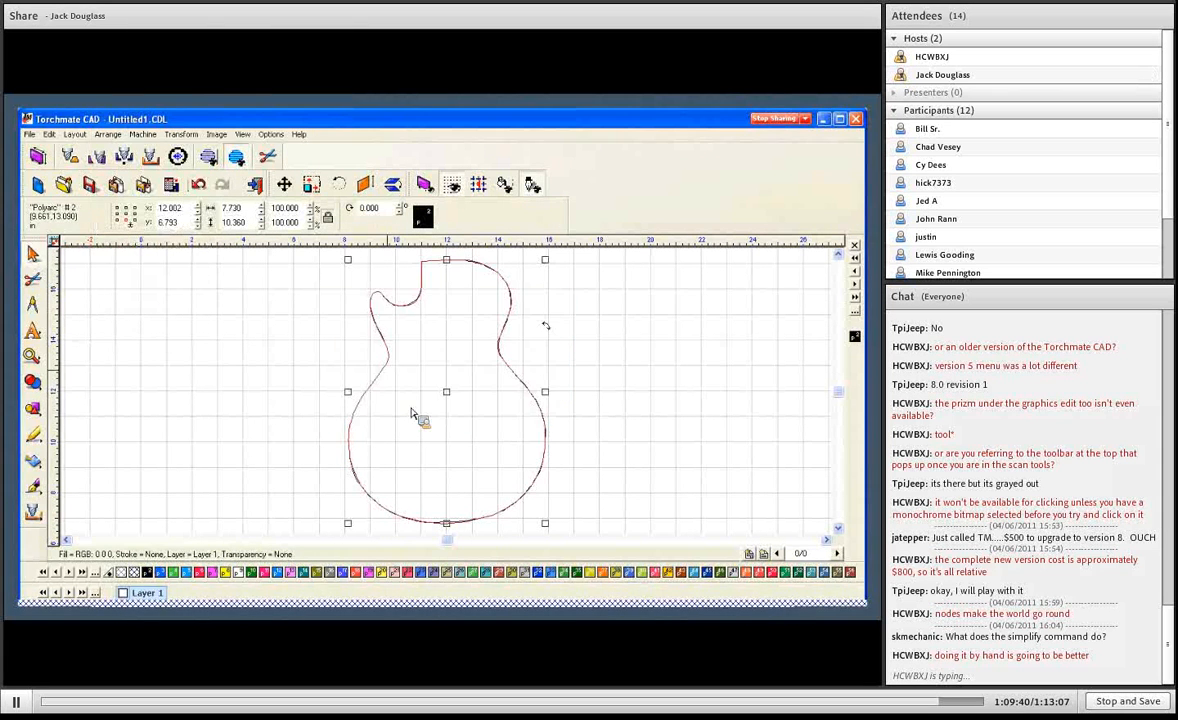
double_click(390, 373)
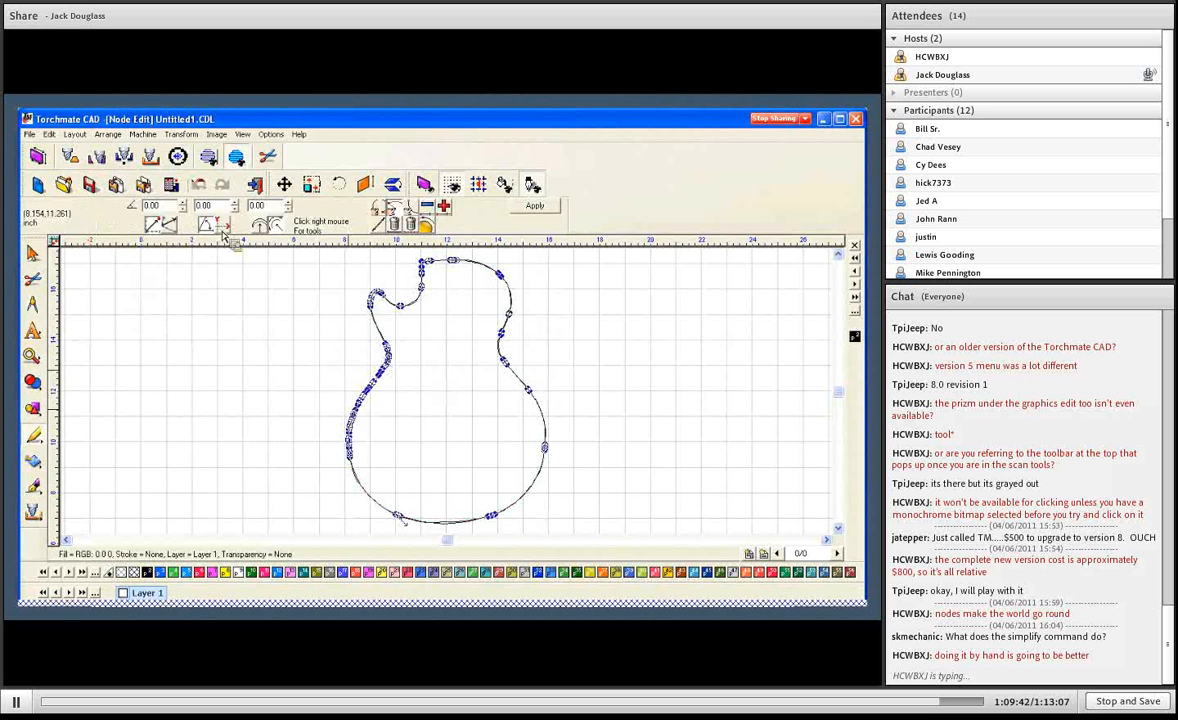
key(Escape)
- Simplify the selected guitar outline a second time and accept the possible loss of history
click(114, 138)
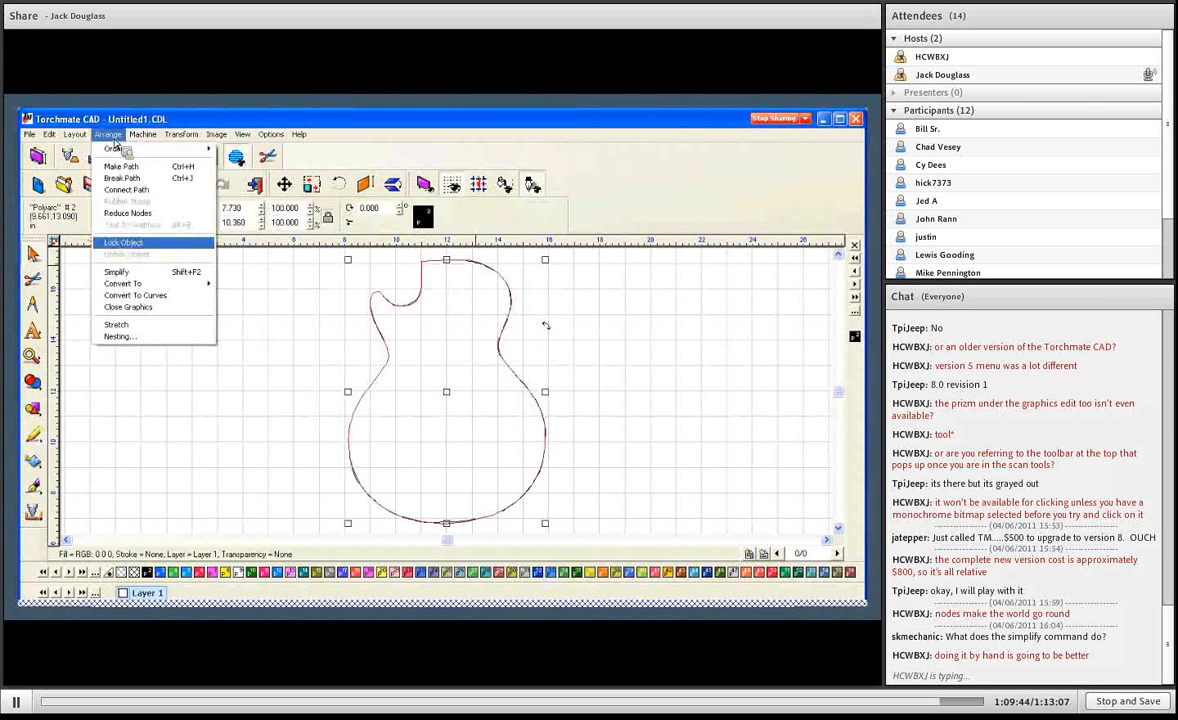
click(135, 271)
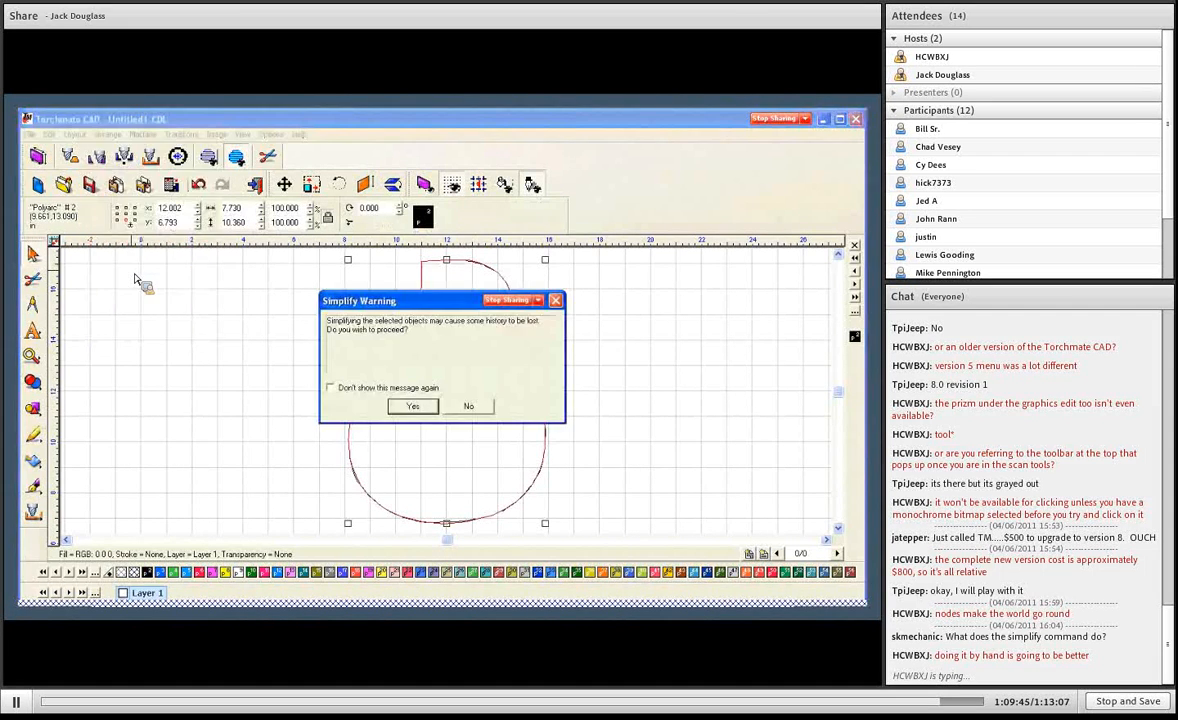
click(413, 406)
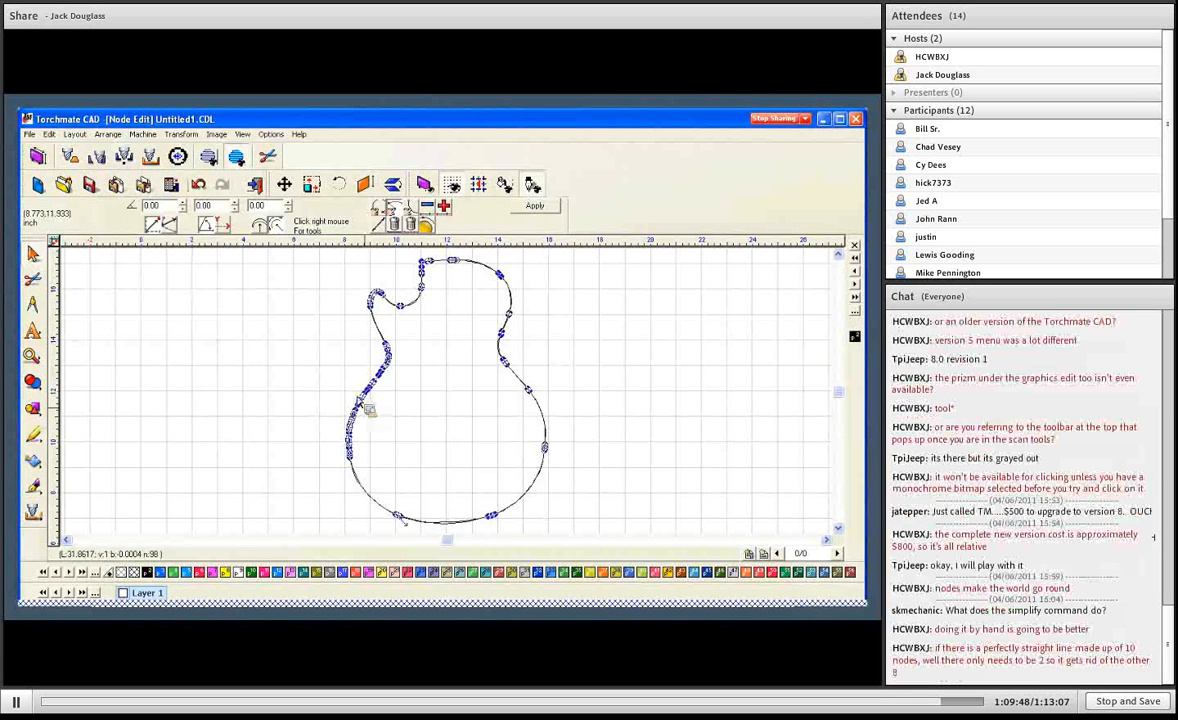
- Replace the dense nodes along the left side of the lower bout and around the left waist with arc segments, and apply the edits
drag(324, 376, 361, 413)
key(Delete)
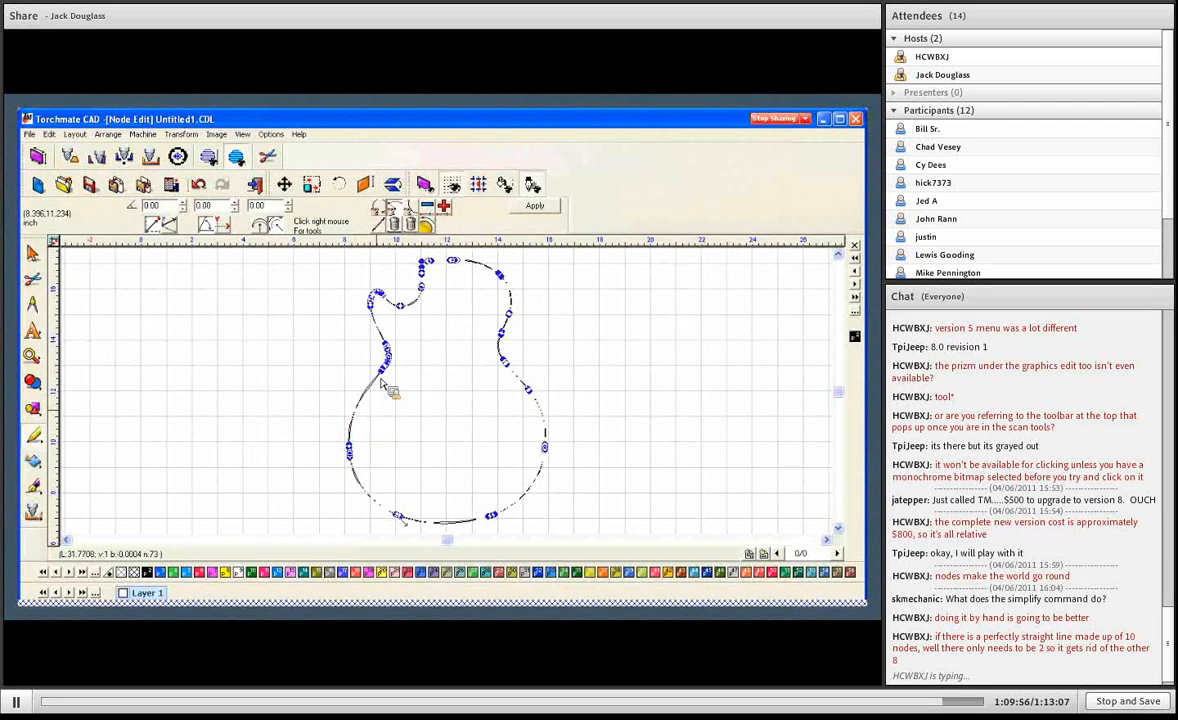
drag(385, 361, 396, 360)
key(Delete)
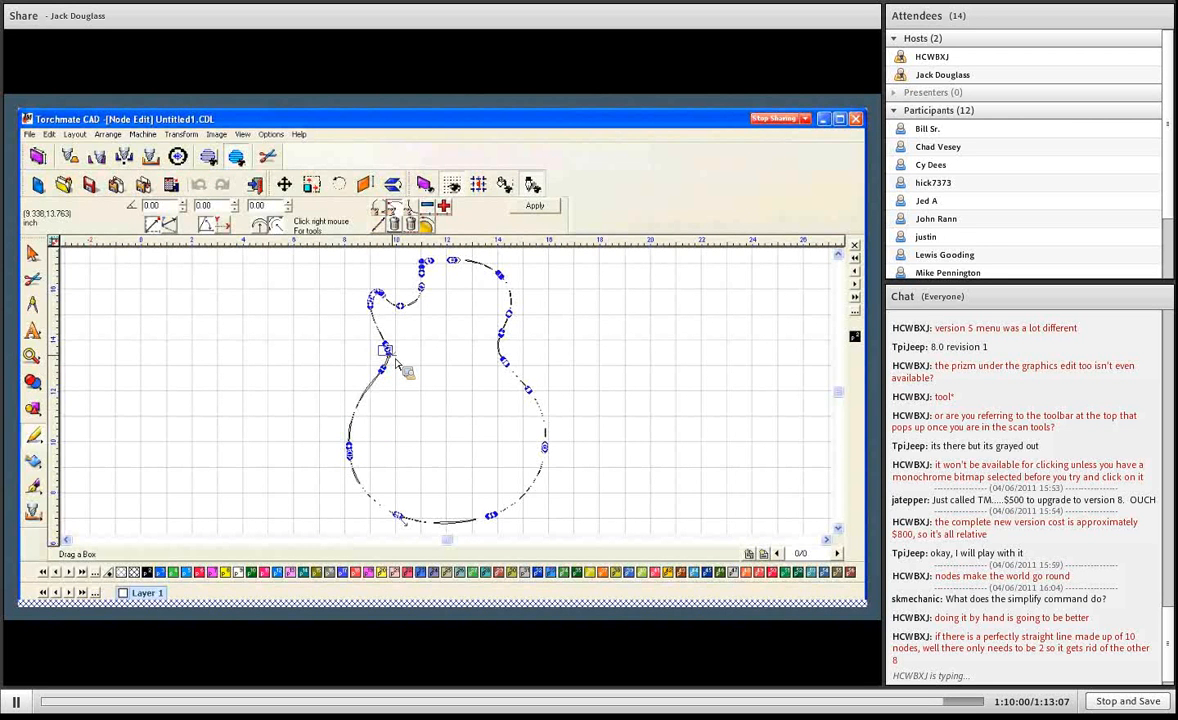
key(Delete)
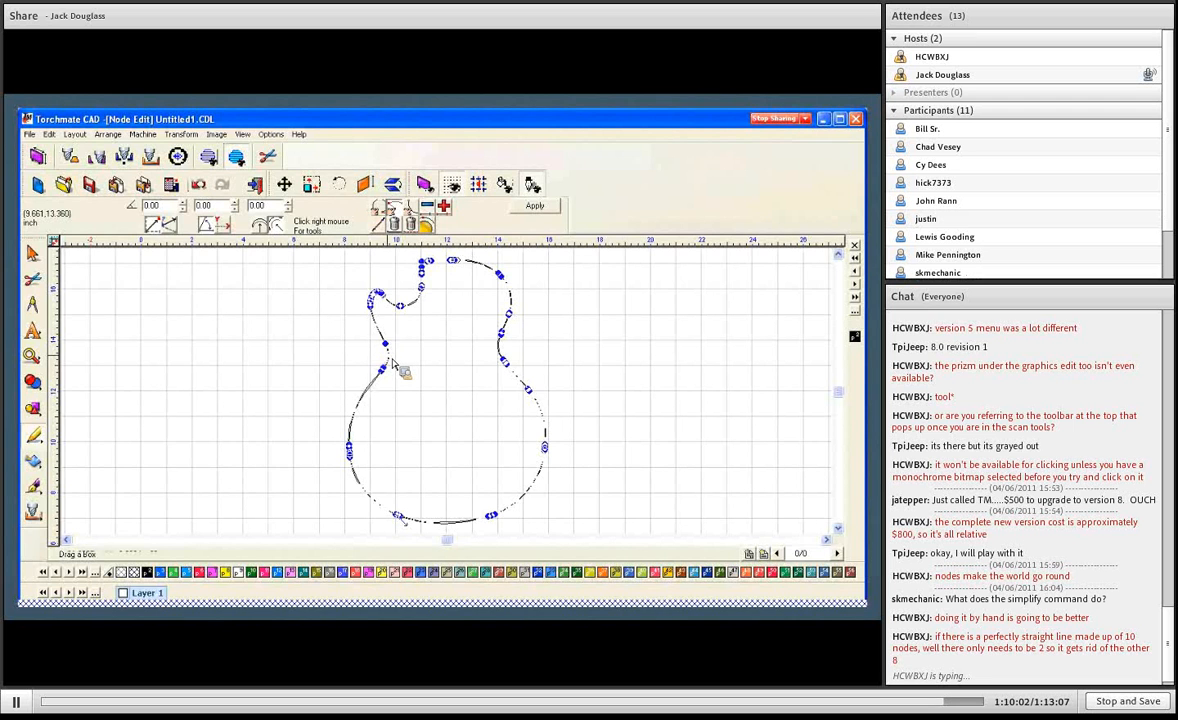
click(535, 206)
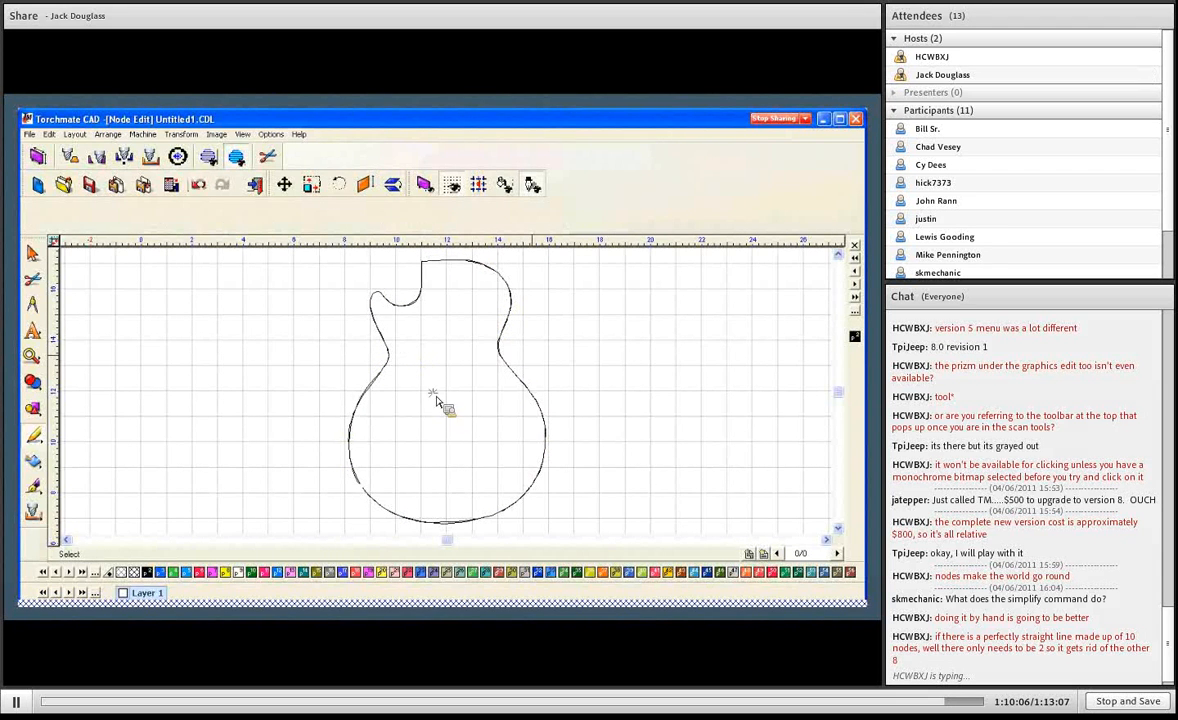
- Move the simplified guitar outline to the left, clear of the copy underneath, and delete that copy
click(387, 389)
drag(387, 390, 225, 390)
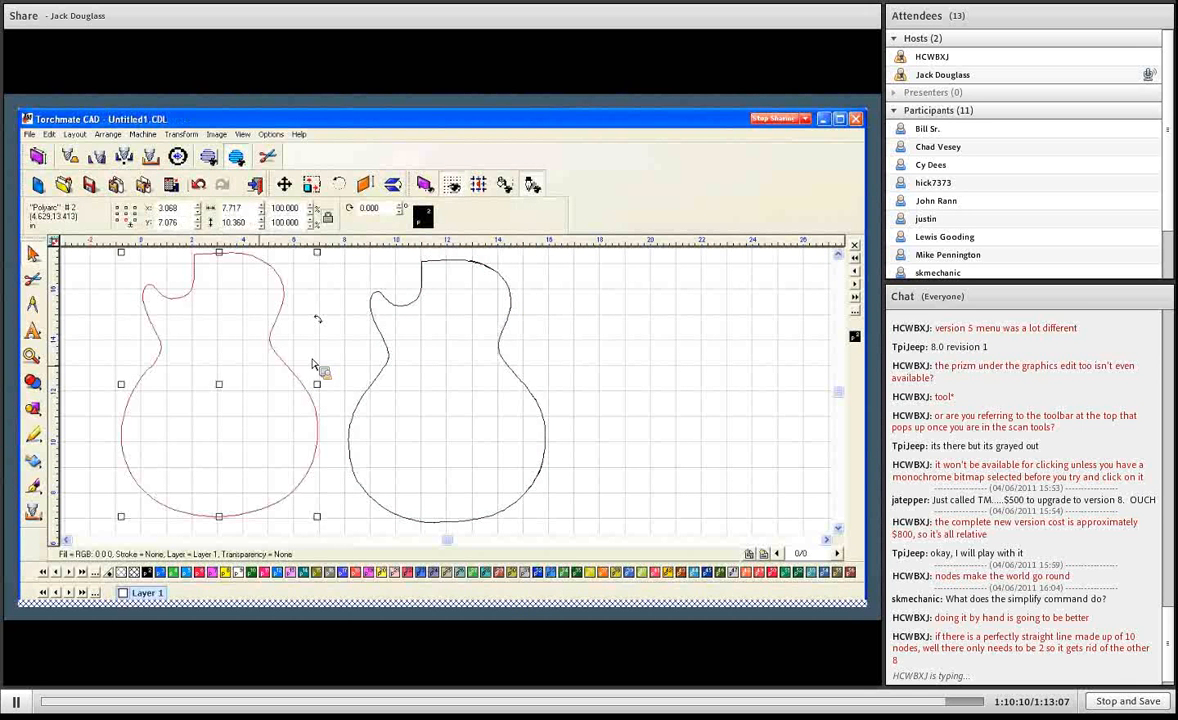
click(385, 345)
key(Delete)
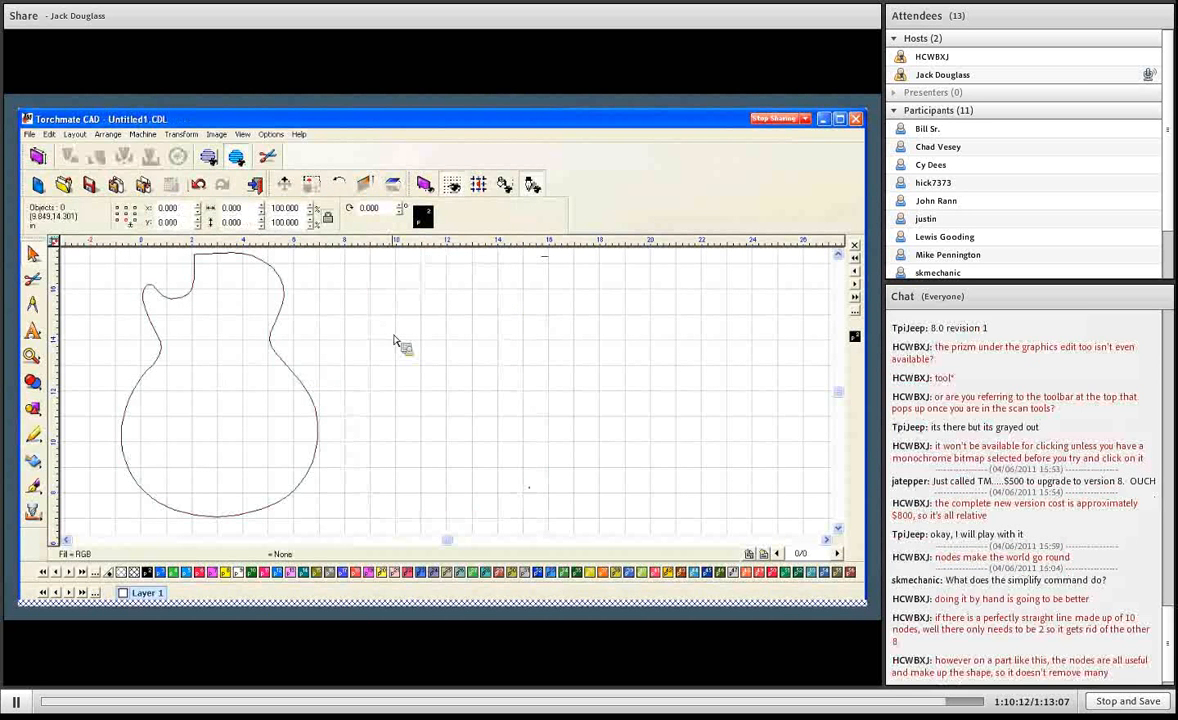
- Open the remaining guitar outline for node editing and slightly reshape the arc along its bottom
double_click(266, 288)
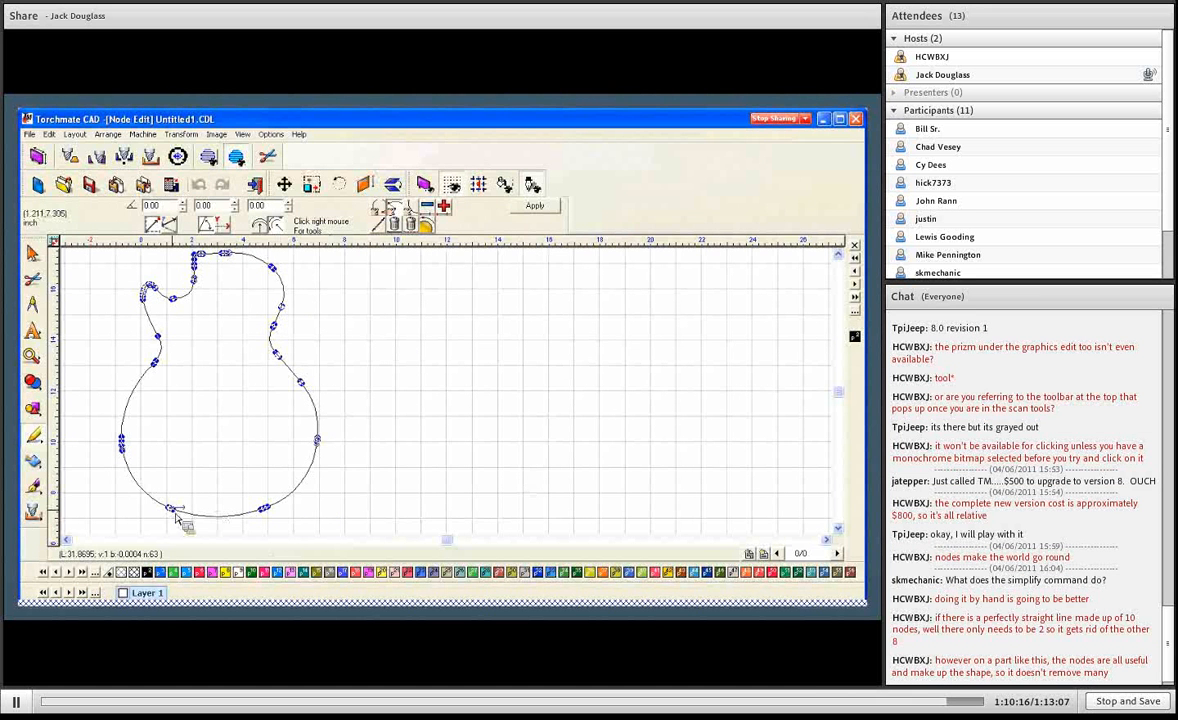
drag(177, 513, 220, 525)
click(206, 486)
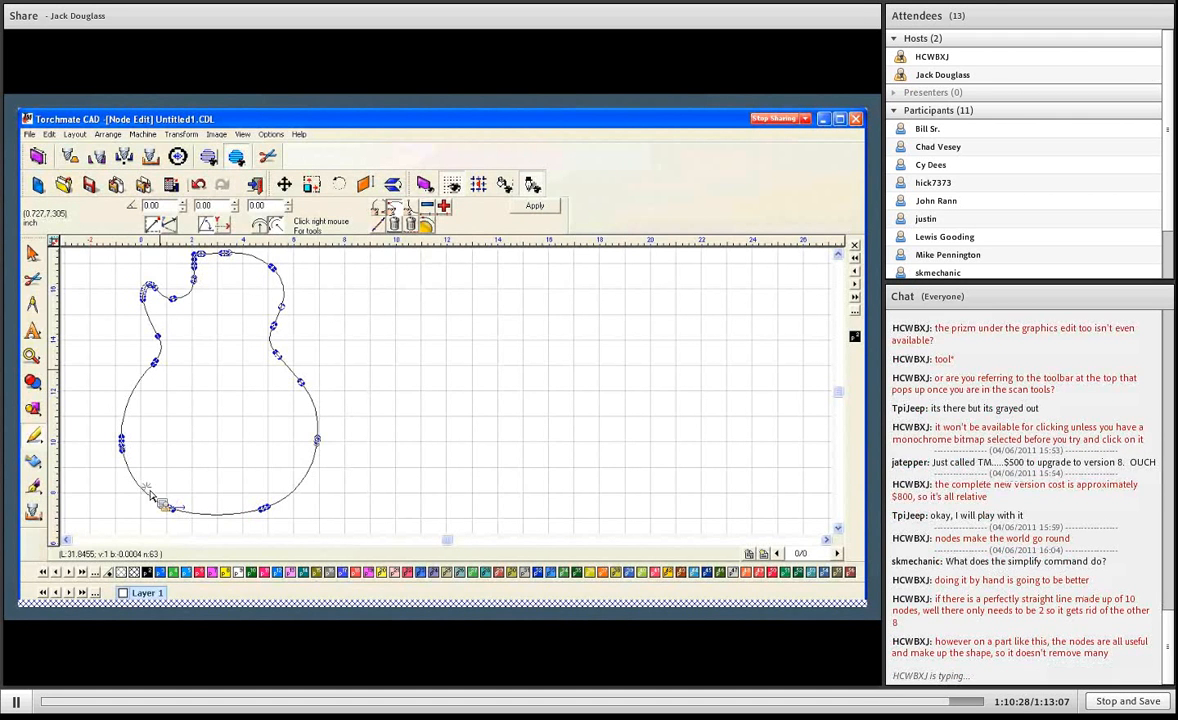
- Delete the redundant nodes clustered at the lower-left of the guitar's bottom curve, leaving a single node at the junction
drag(147, 488, 196, 519)
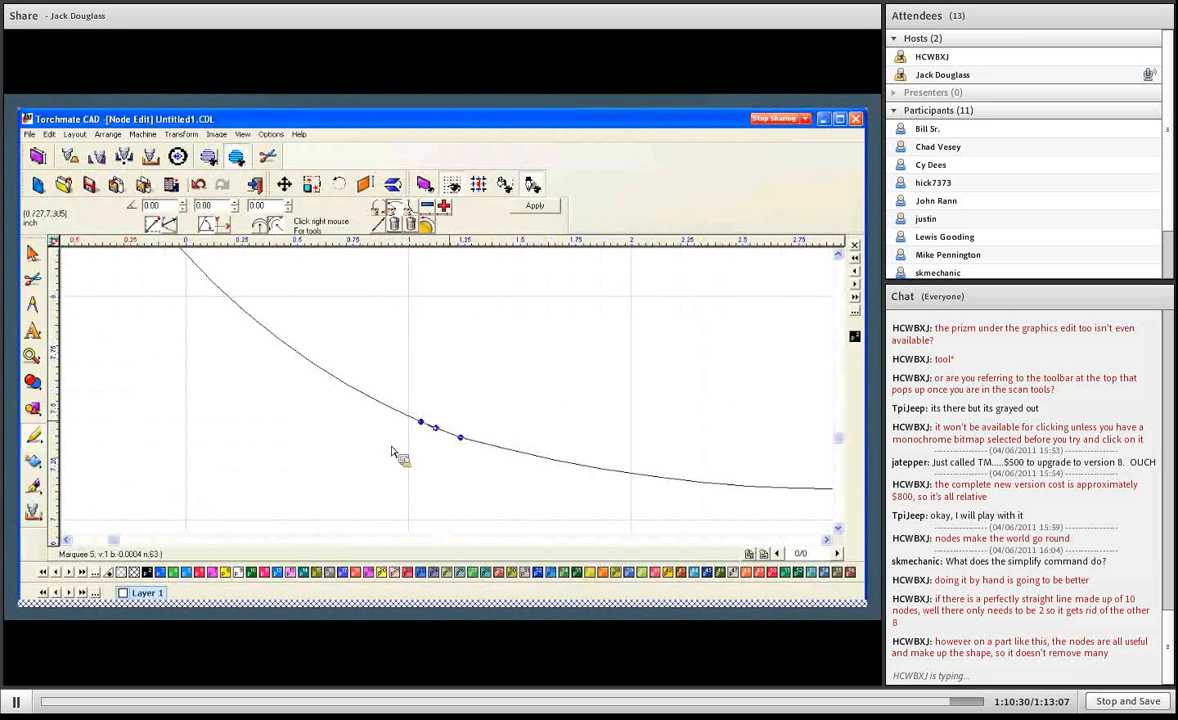
click(424, 424)
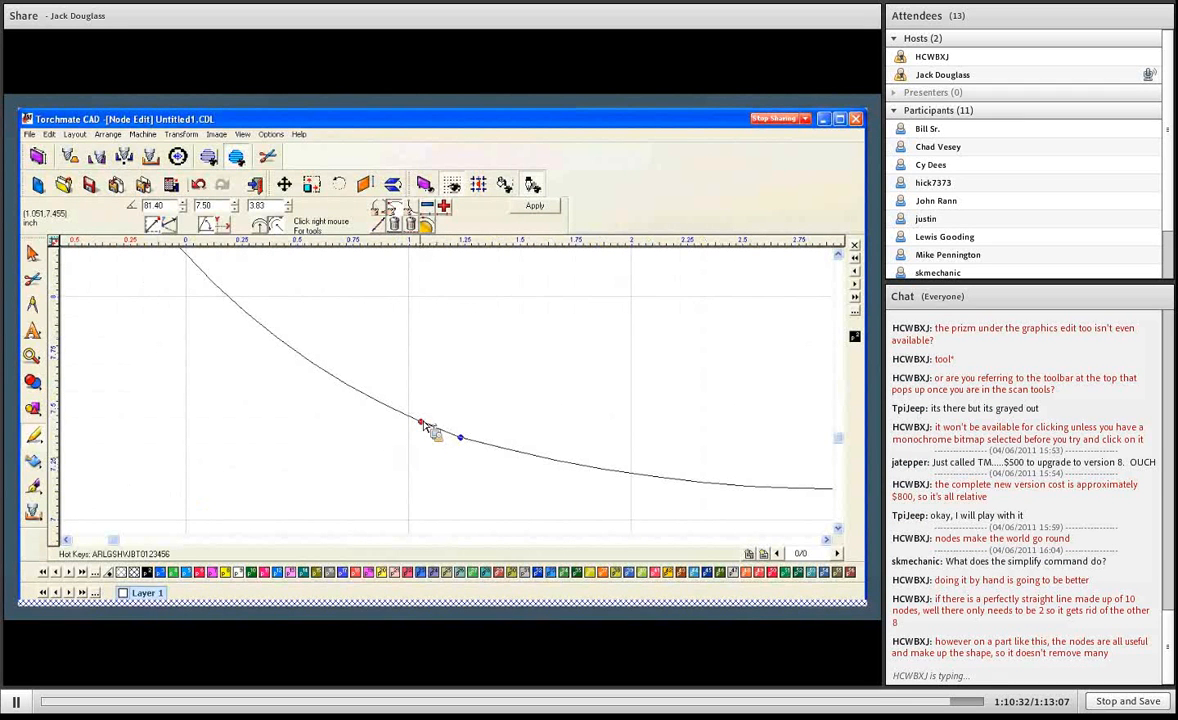
key(Delete)
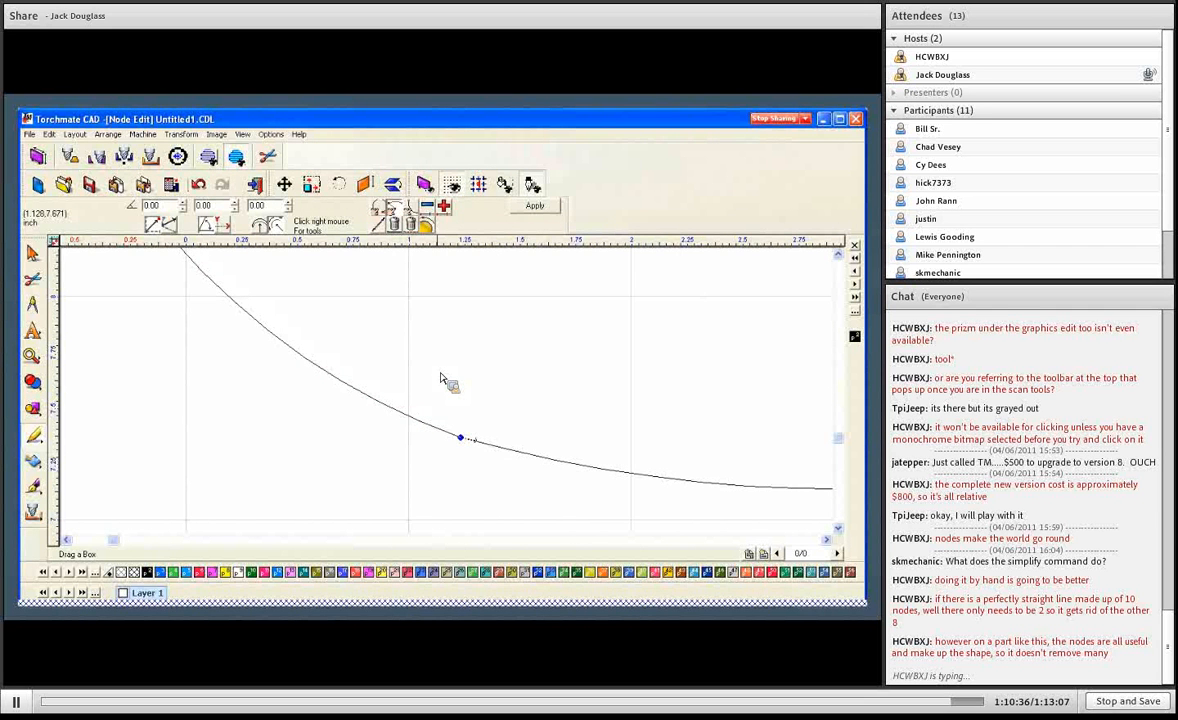
key(F6)
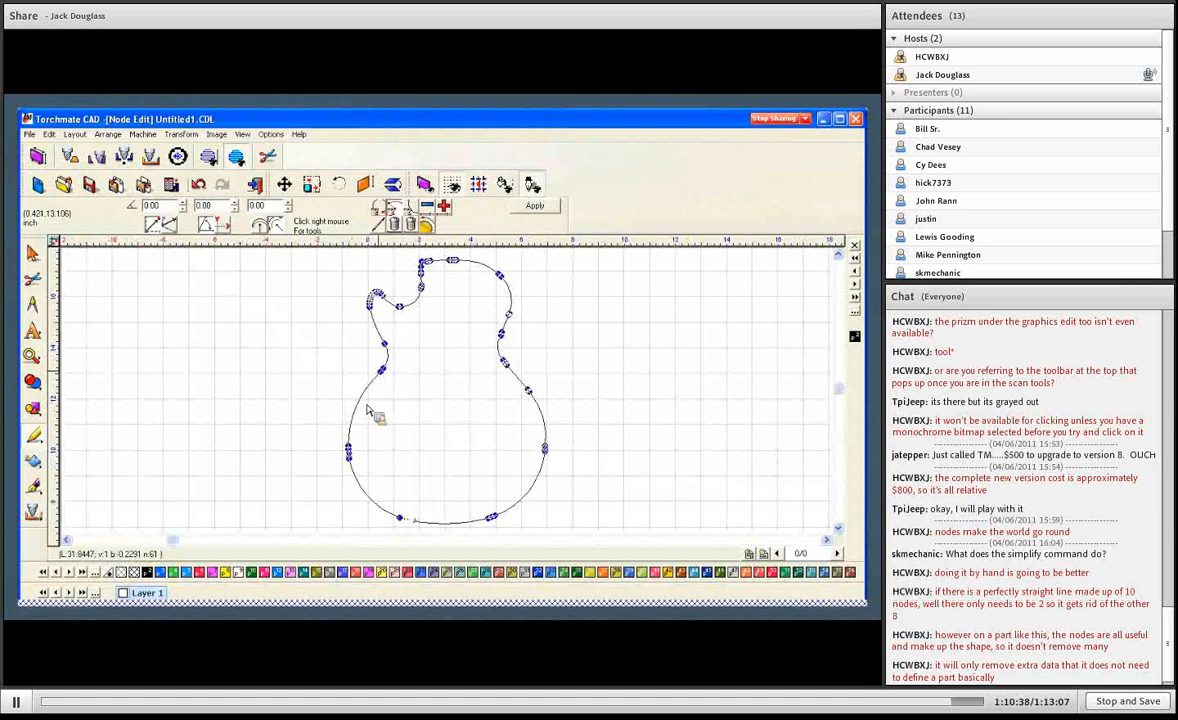